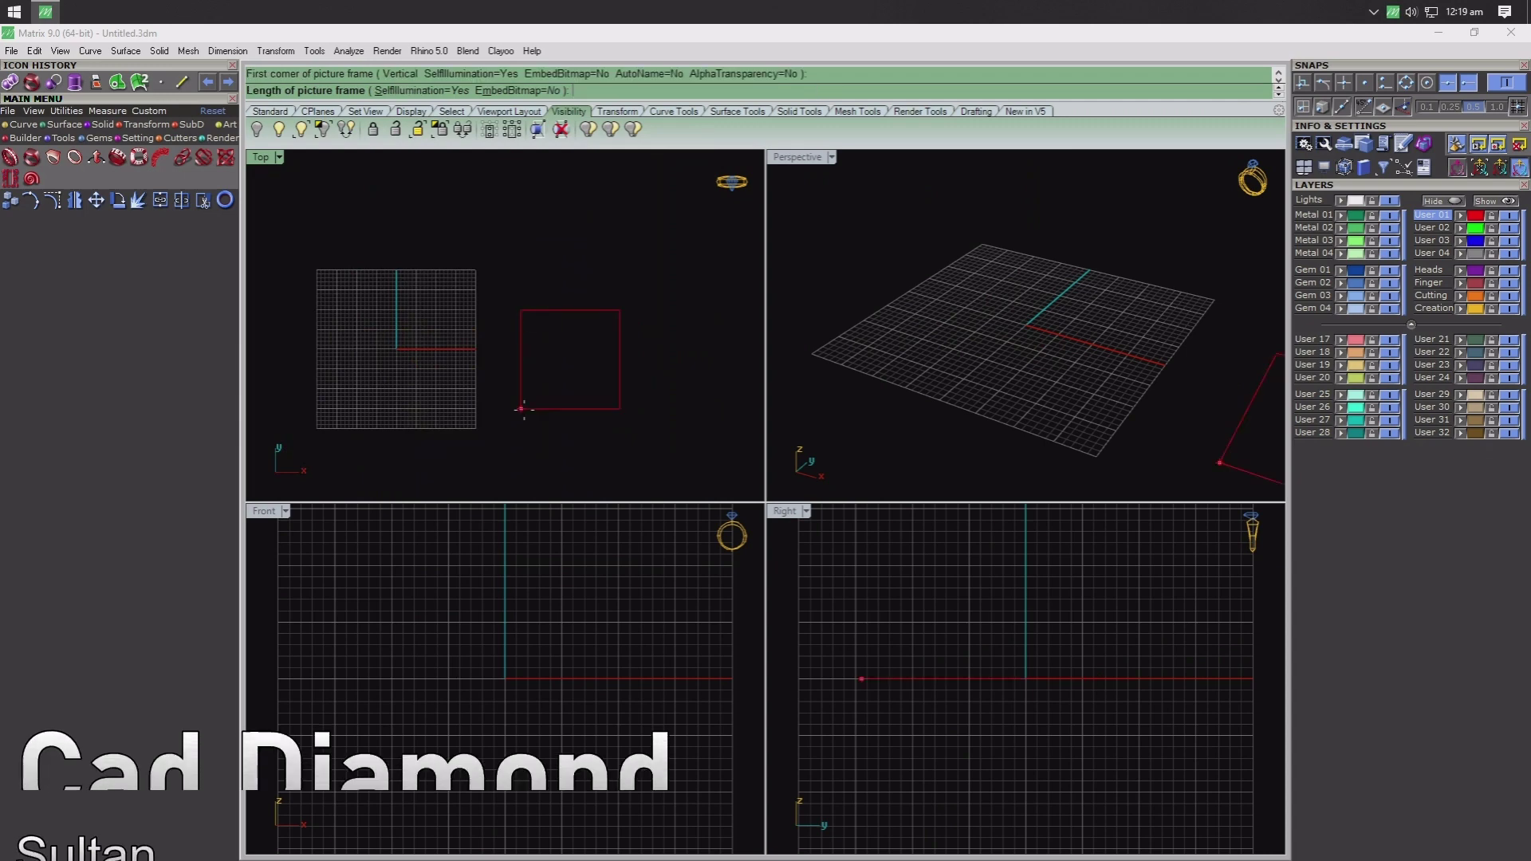
- Place the ring reference picture, rotate it 90° upright and move it beside the grid
{"action": "left_click", "coordinate": [638, 426]}
{"action": "left_click_drag", "start_coordinate": [545, 424], "coordinate": [684, 423]}
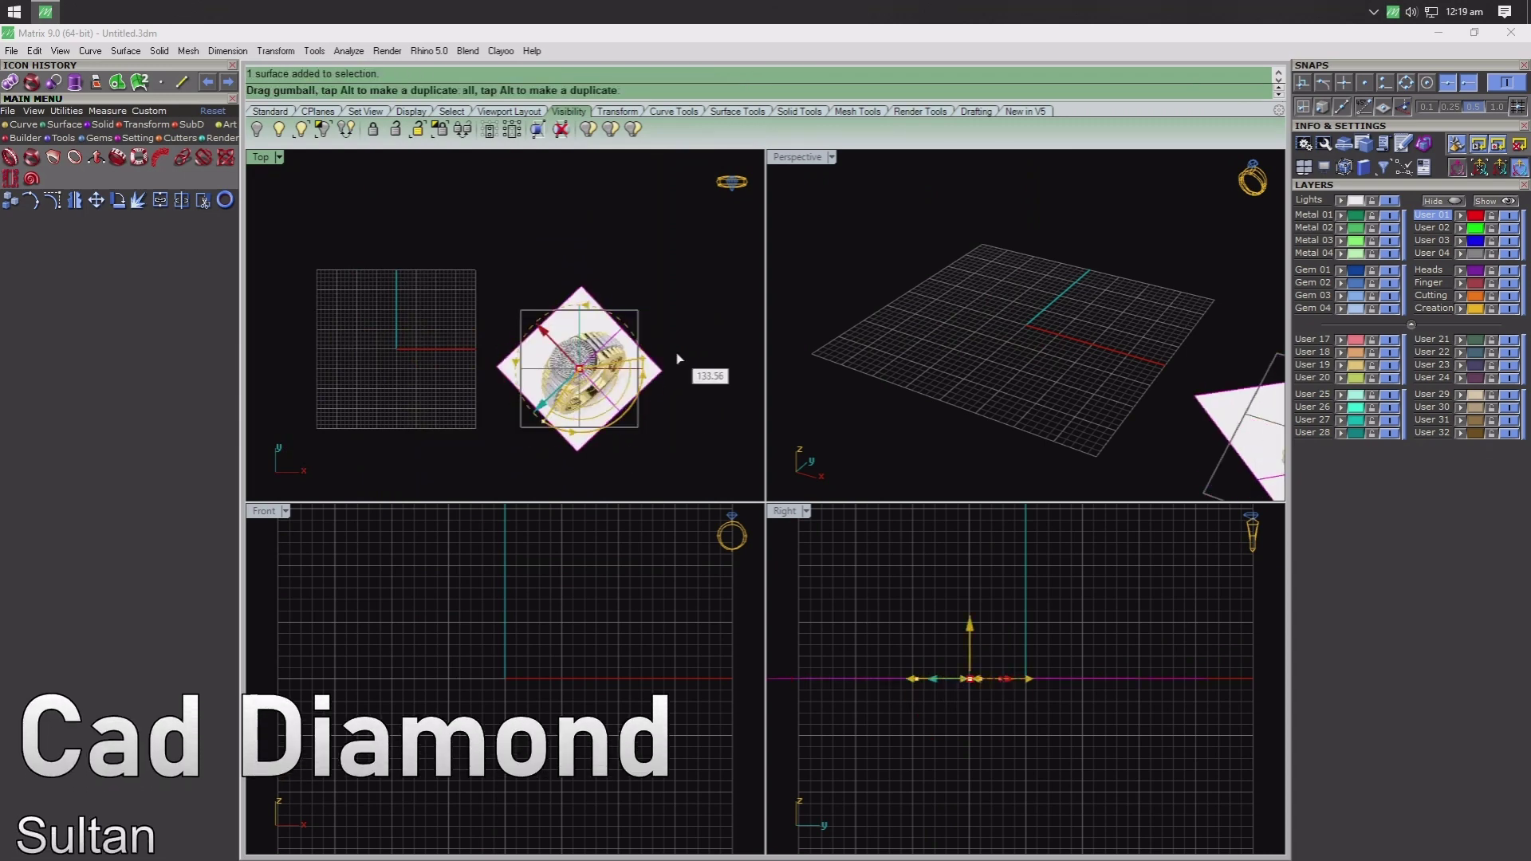
{"action": "left_click", "coordinate": [502, 207]}
{"action": "key", "text": "ctrl+m"}
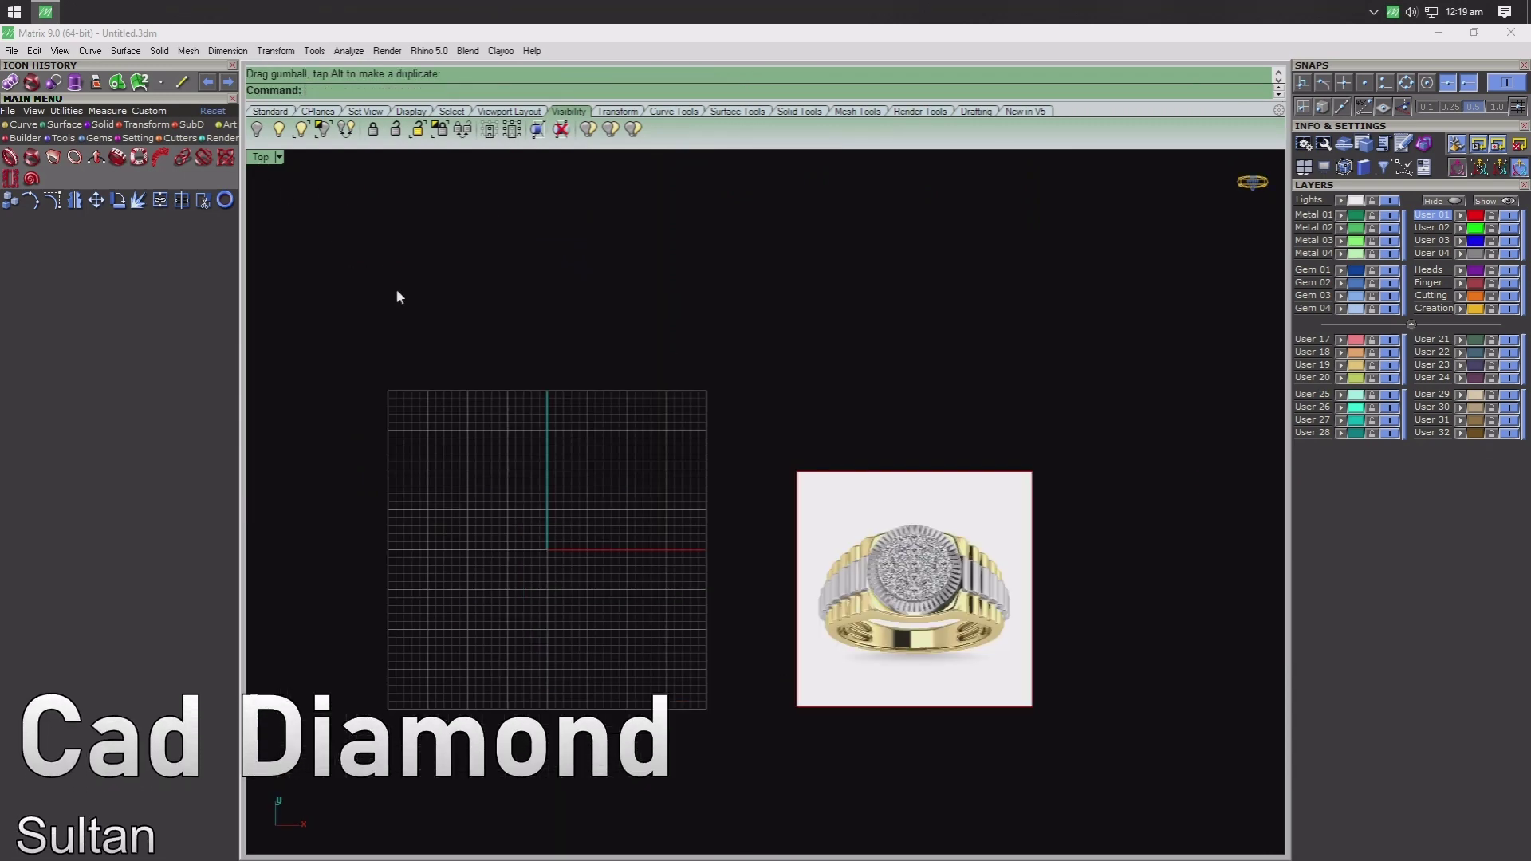
{"action": "left_click_drag", "start_coordinate": [884, 568], "coordinate": [808, 527]}
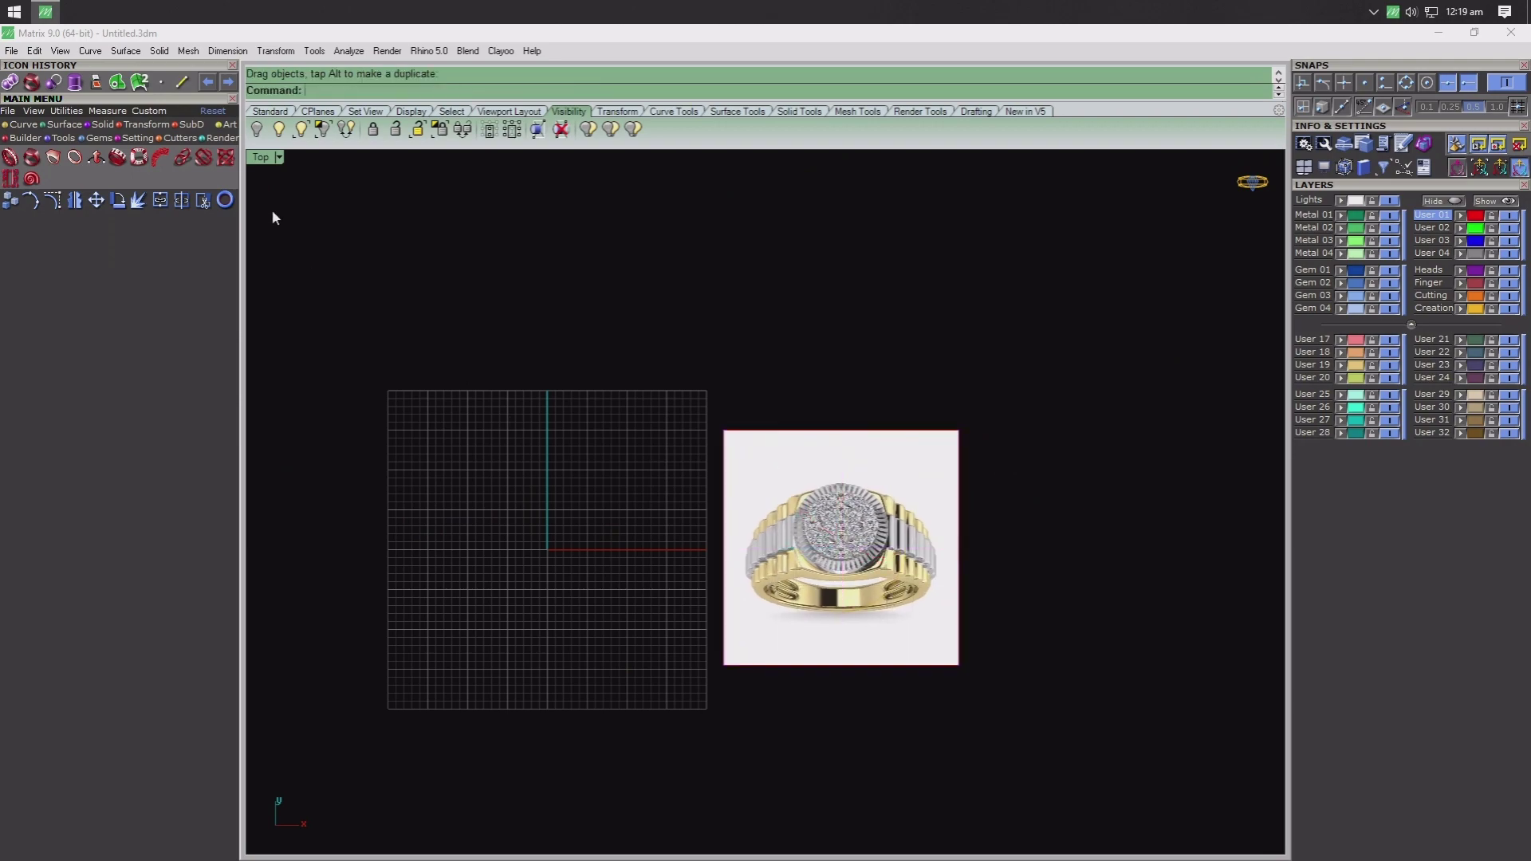
{"action": "key", "text": "ctrl+m"}
{"action": "double_click", "coordinate": [797, 158]}
{"action": "mouse_move", "coordinate": [601, 320]}
{"action": "right_mouse_down"}
{"action": "mouse_move", "coordinate": [895, 461]}
{"action": "mouse_move", "coordinate": [749, 478]}
{"action": "right_mouse_up"}
- Add a size 19 Swiss ring rail circle and start the Signet Ring Builder
{"action": "left_click", "coordinate": [226, 204]}
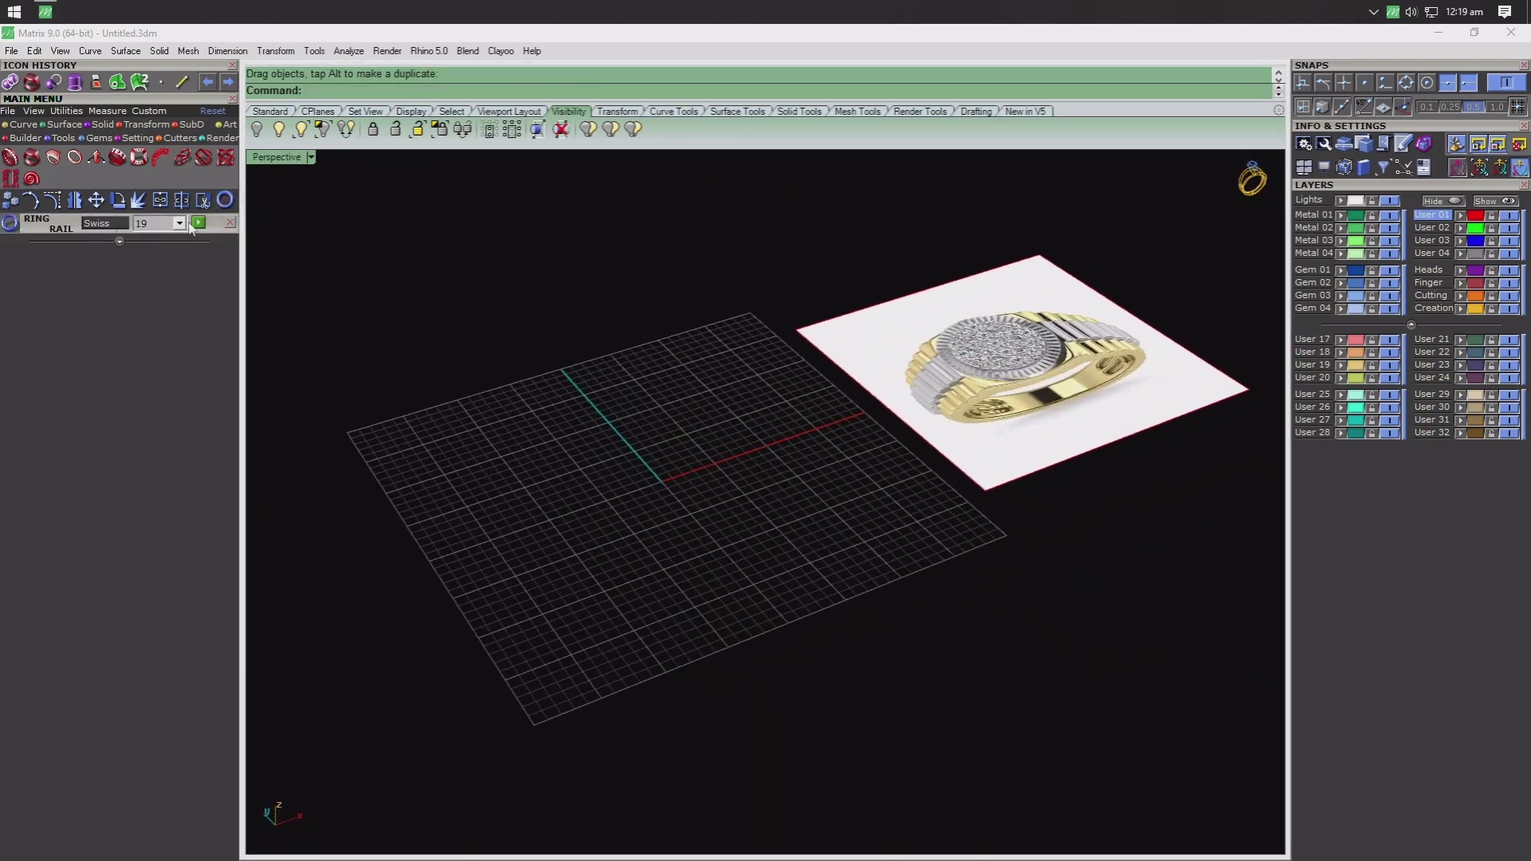
{"action": "left_click", "coordinate": [197, 224]}
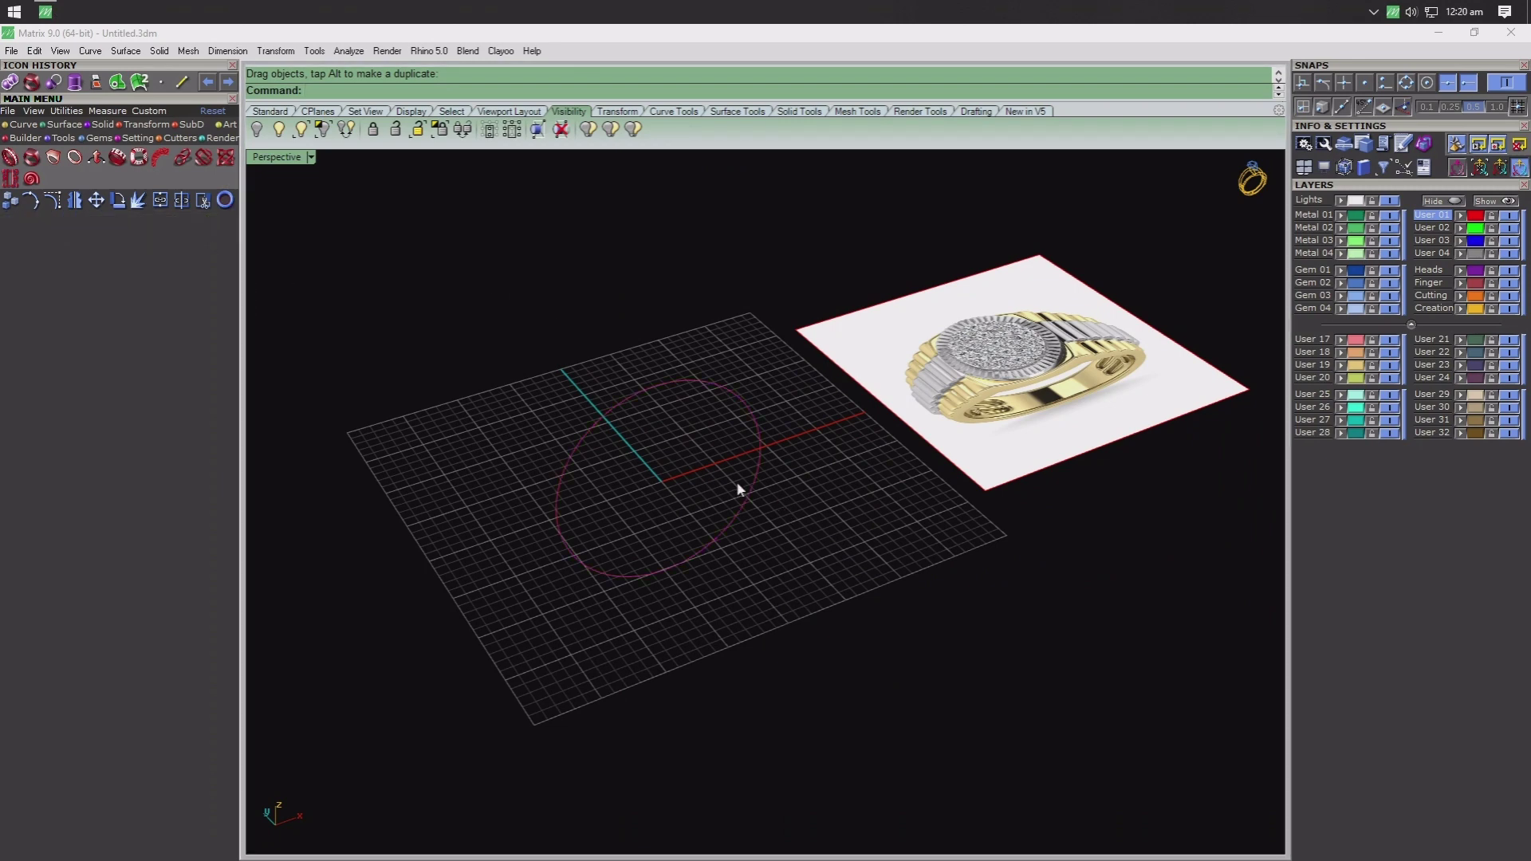
{"action": "mouse_move", "coordinate": [736, 480]}
{"action": "right_mouse_down"}
{"action": "mouse_move", "coordinate": [633, 512]}
{"action": "mouse_move", "coordinate": [609, 471]}
{"action": "right_mouse_up"}
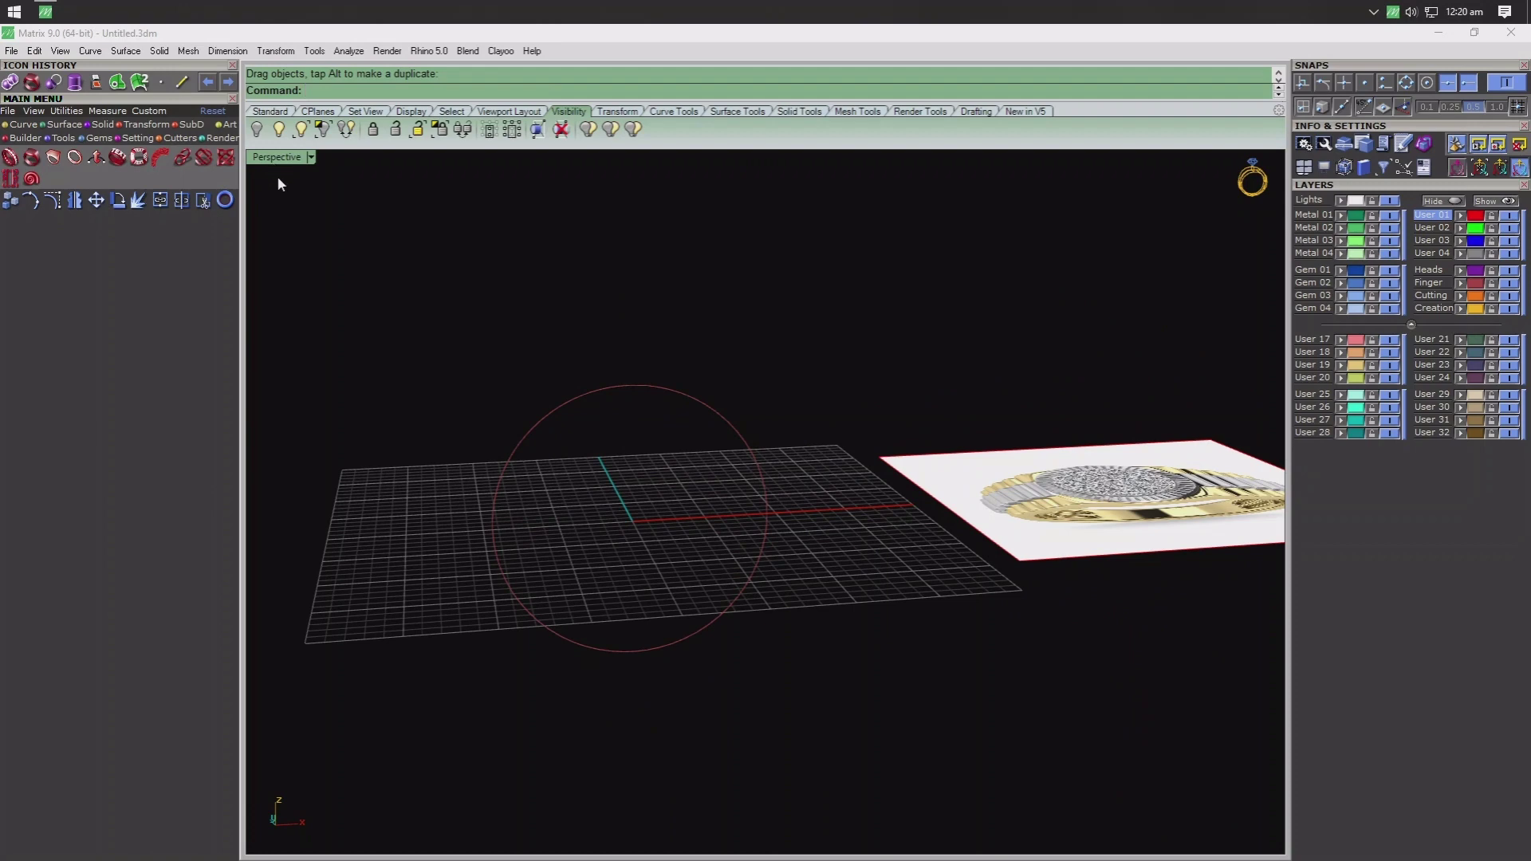
{"action": "right_click_drag", "start_coordinate": [278, 183], "coordinate": [293, 256]}
{"action": "left_click", "coordinate": [31, 158]}
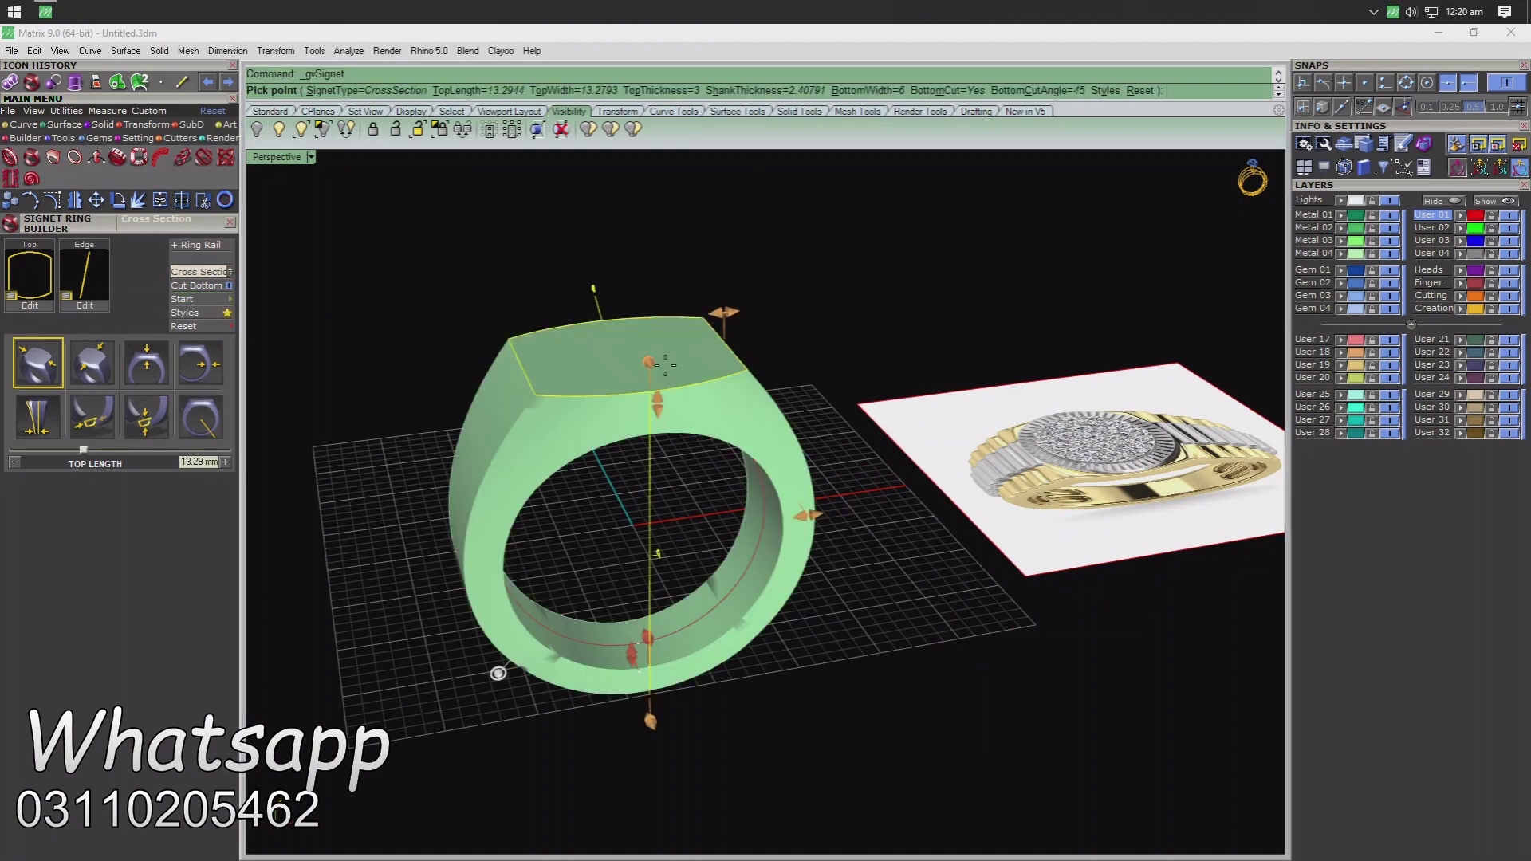
- Shorten the signet's top length, set the top width to 12 and finish the builder
{"action": "mouse_move", "coordinate": [666, 364]}
{"action": "right_mouse_down"}
{"action": "mouse_move", "coordinate": [712, 397]}
{"action": "mouse_move", "coordinate": [667, 449]}
{"action": "right_mouse_up"}
{"action": "scroll", "coordinate": [712, 438], "scroll_direction": "up", "scroll_amount": 3}
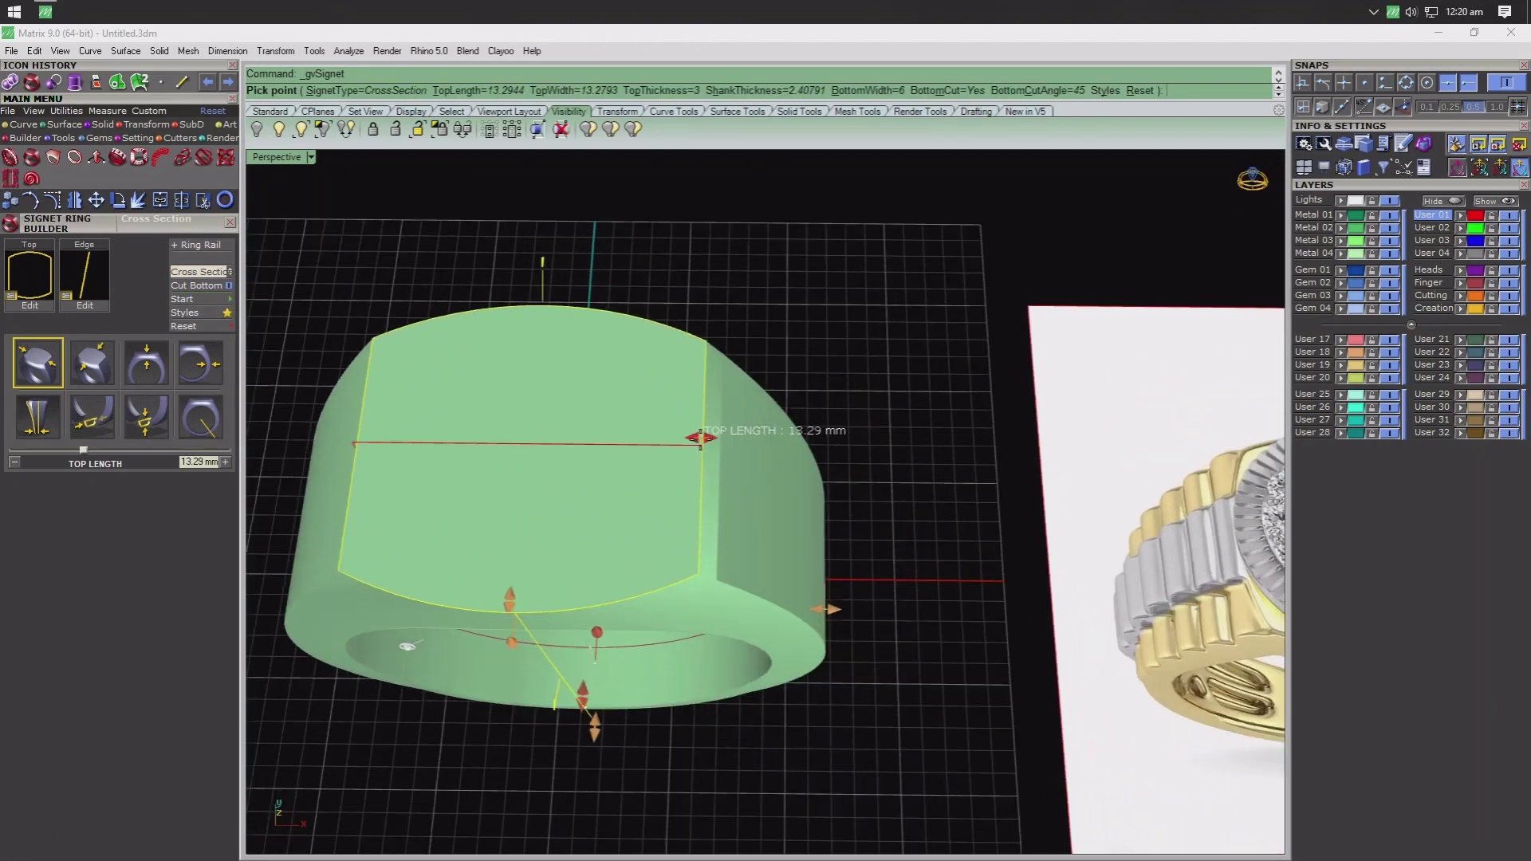
{"action": "left_click_drag", "start_coordinate": [705, 438], "coordinate": [685, 434]}
{"action": "left_click", "coordinate": [91, 367]}
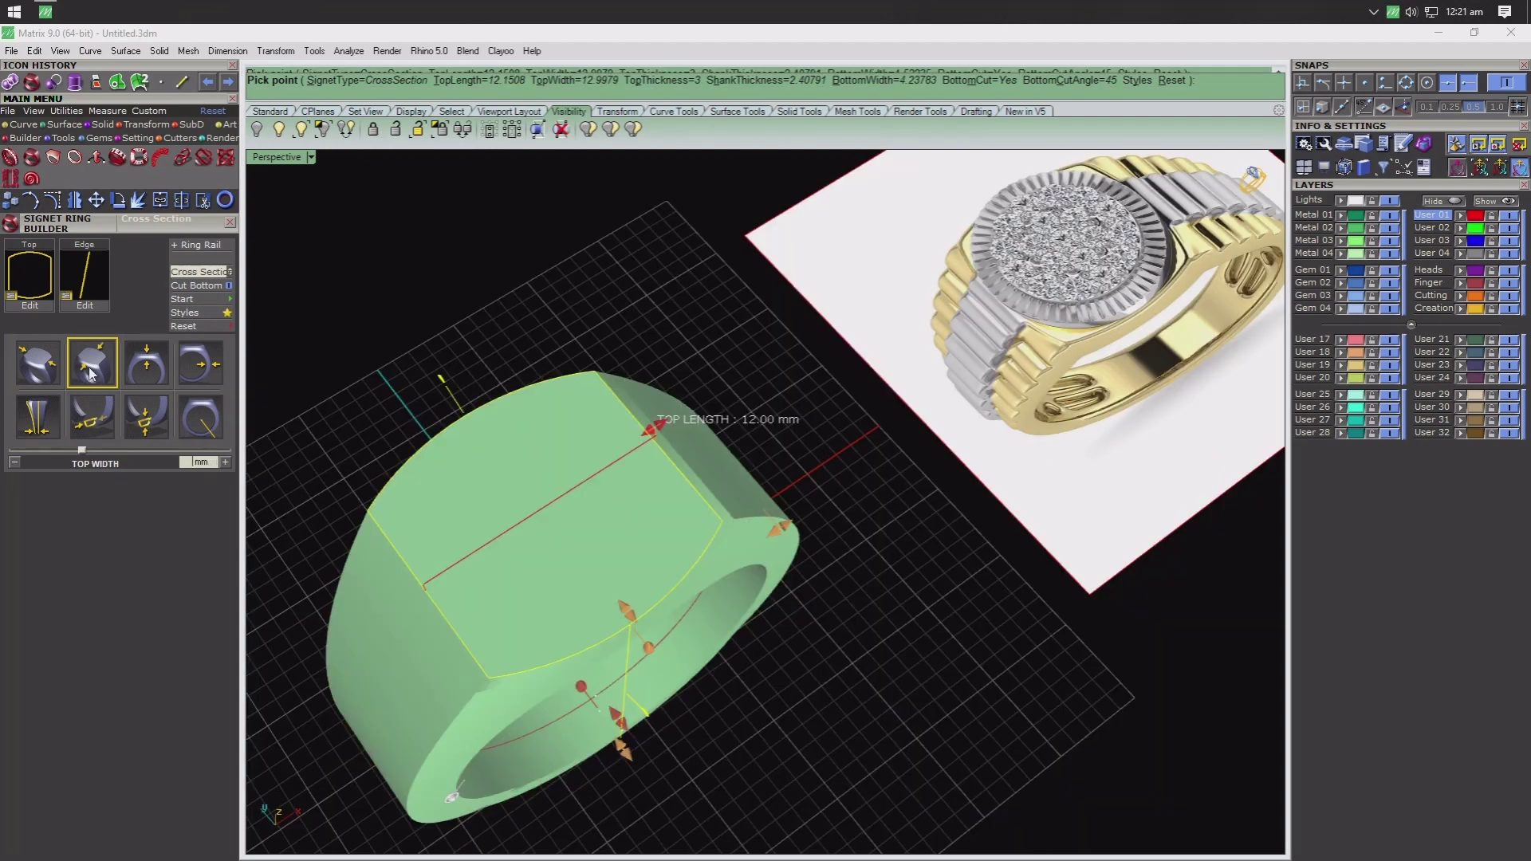
{"action": "type", "text": "12"}
{"action": "key", "text": "Return"}
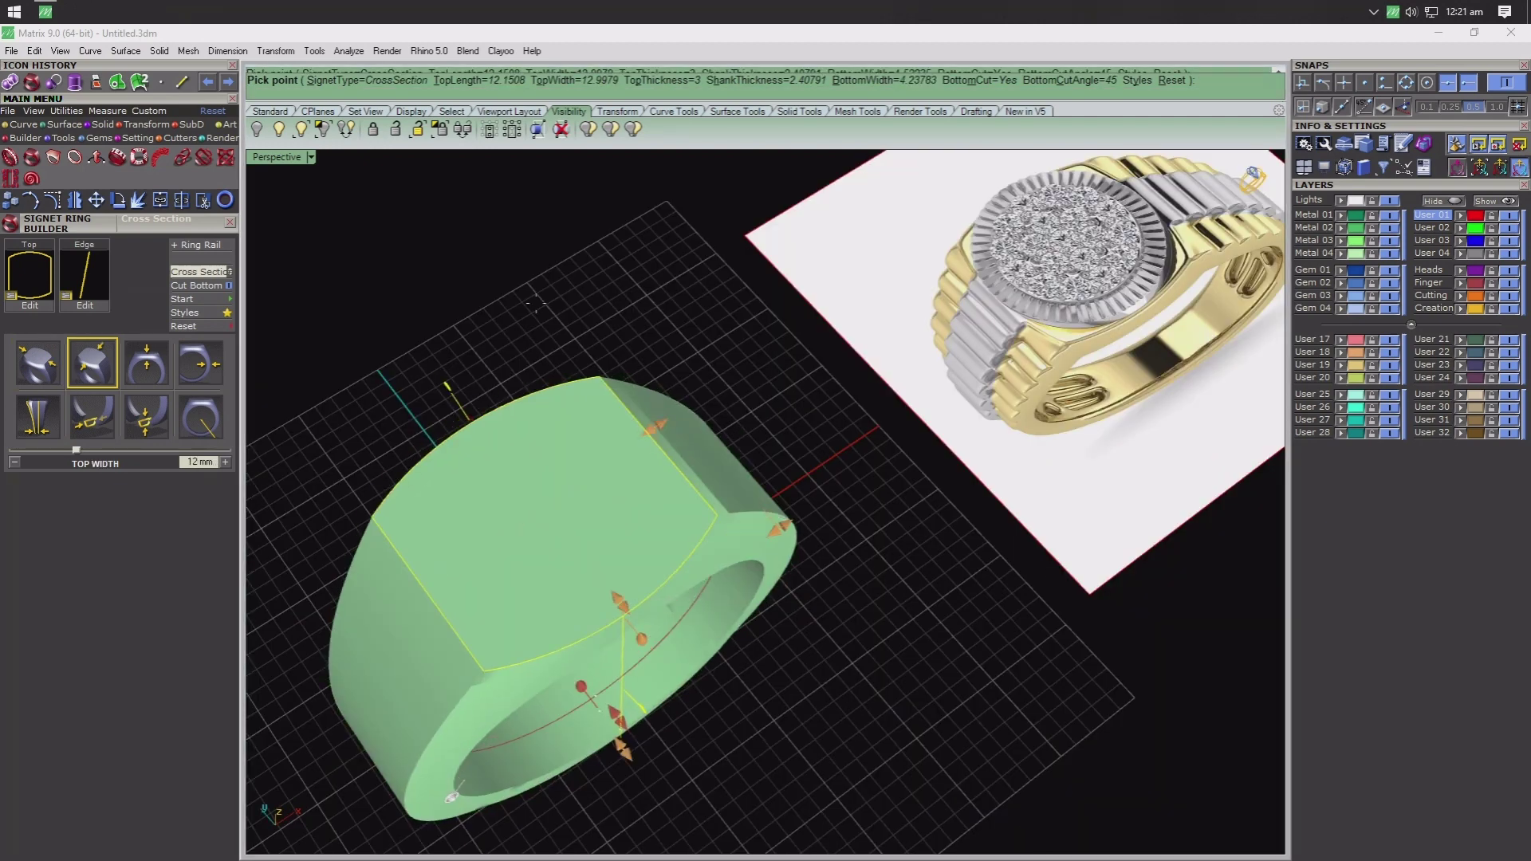
{"action": "right_click", "coordinate": [536, 309]}
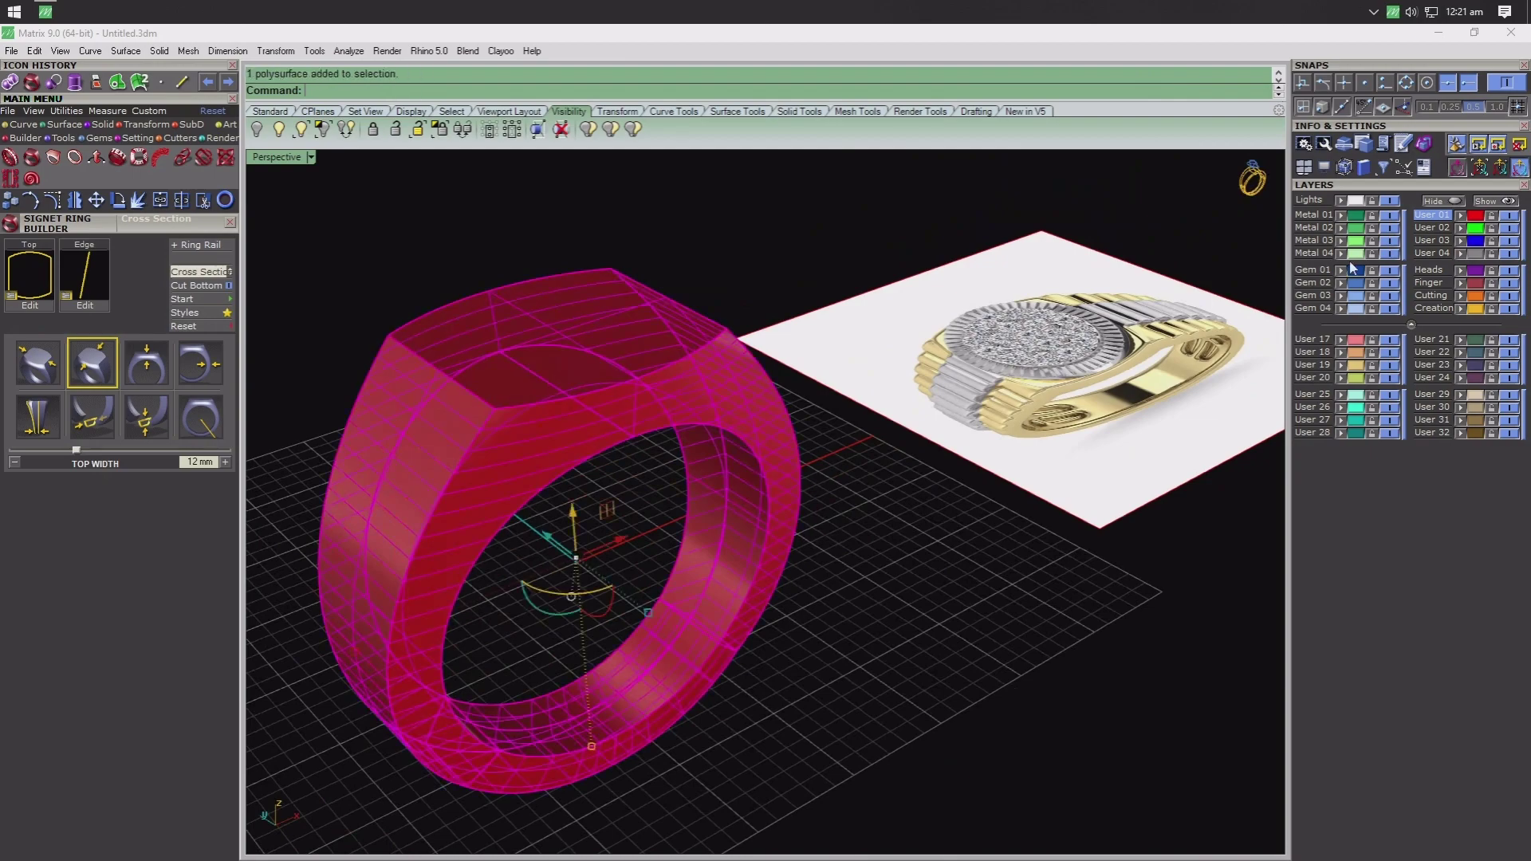
- Deselect the ring and toggle the Metal 01 layer off and on to check it
{"action": "left_click", "coordinate": [891, 560]}
{"action": "mouse_move", "coordinate": [891, 560]}
{"action": "right_mouse_down"}
{"action": "mouse_move", "coordinate": [724, 547]}
{"action": "mouse_move", "coordinate": [670, 608]}
{"action": "mouse_move", "coordinate": [581, 625]}
{"action": "mouse_move", "coordinate": [582, 530]}
{"action": "mouse_move", "coordinate": [634, 583]}
{"action": "mouse_move", "coordinate": [843, 536]}
{"action": "right_mouse_up"}
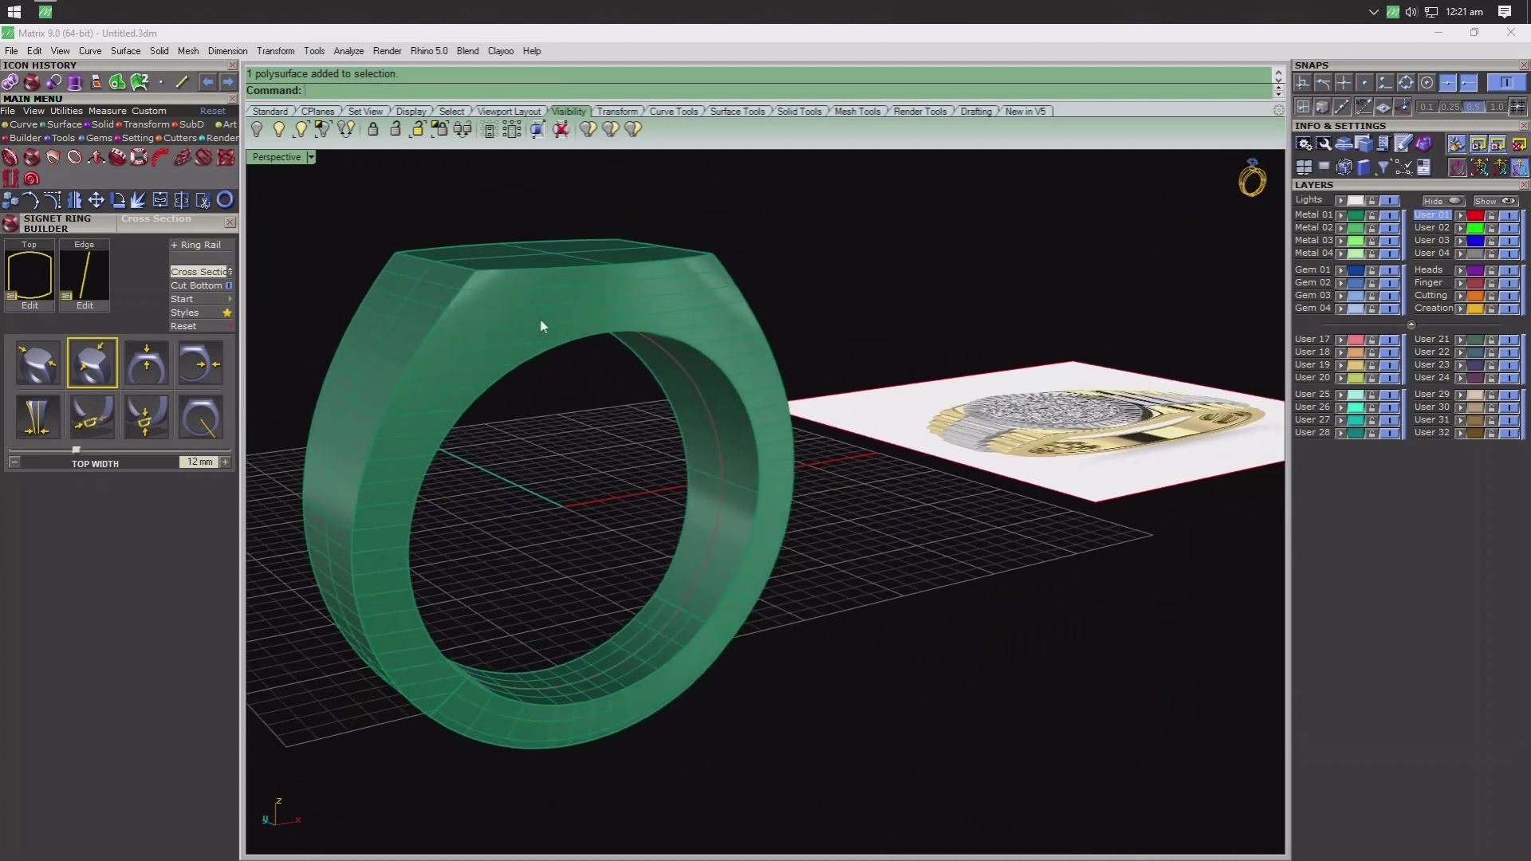
{"action": "left_click", "coordinate": [1392, 215]}
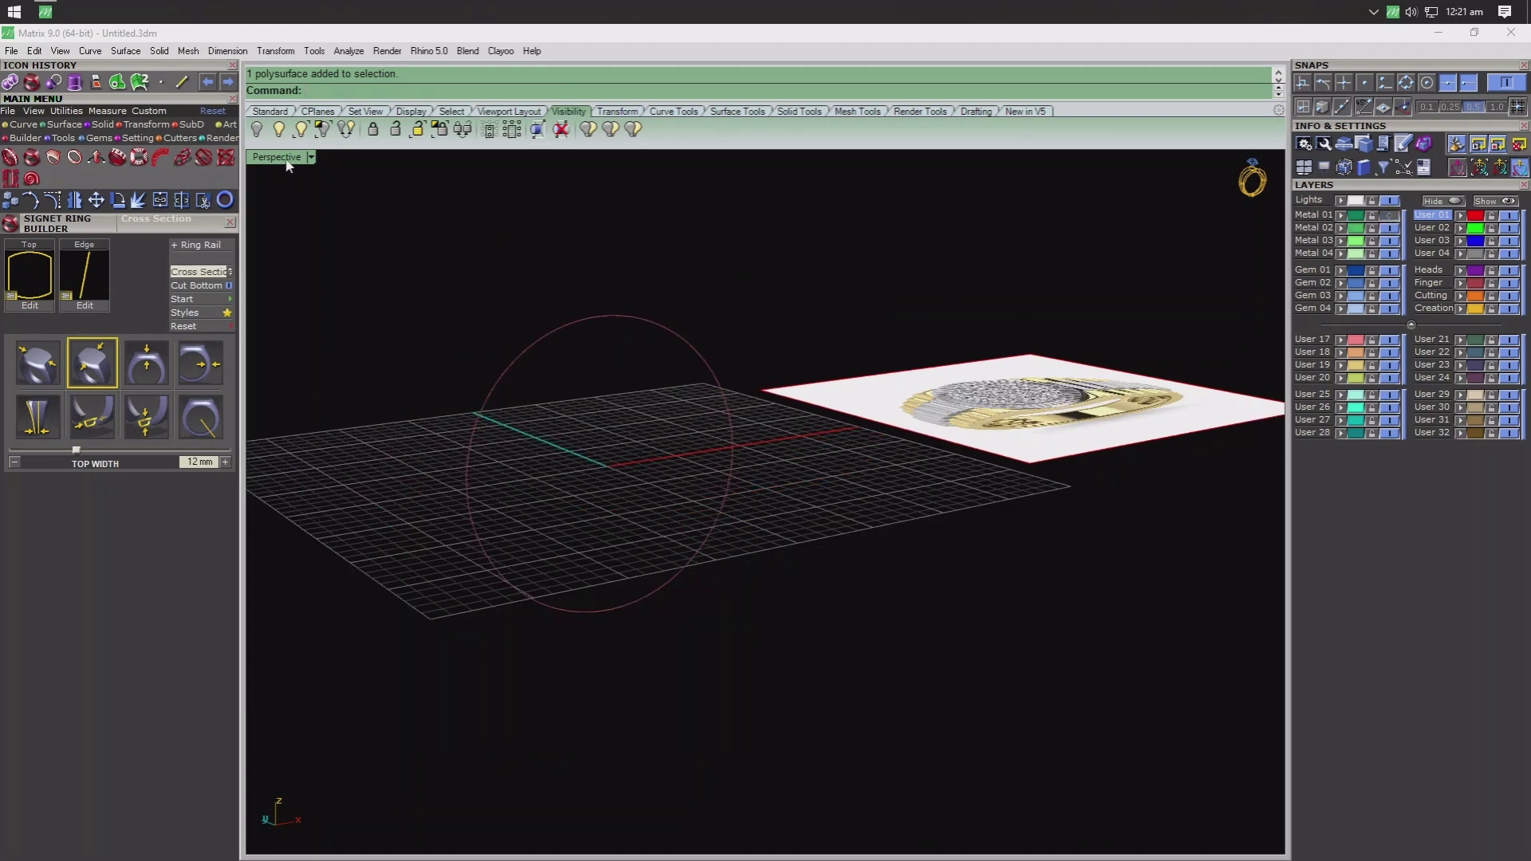
{"action": "left_click", "coordinate": [1384, 219]}
{"action": "right_click_drag", "start_coordinate": [642, 307], "coordinate": [626, 327]}
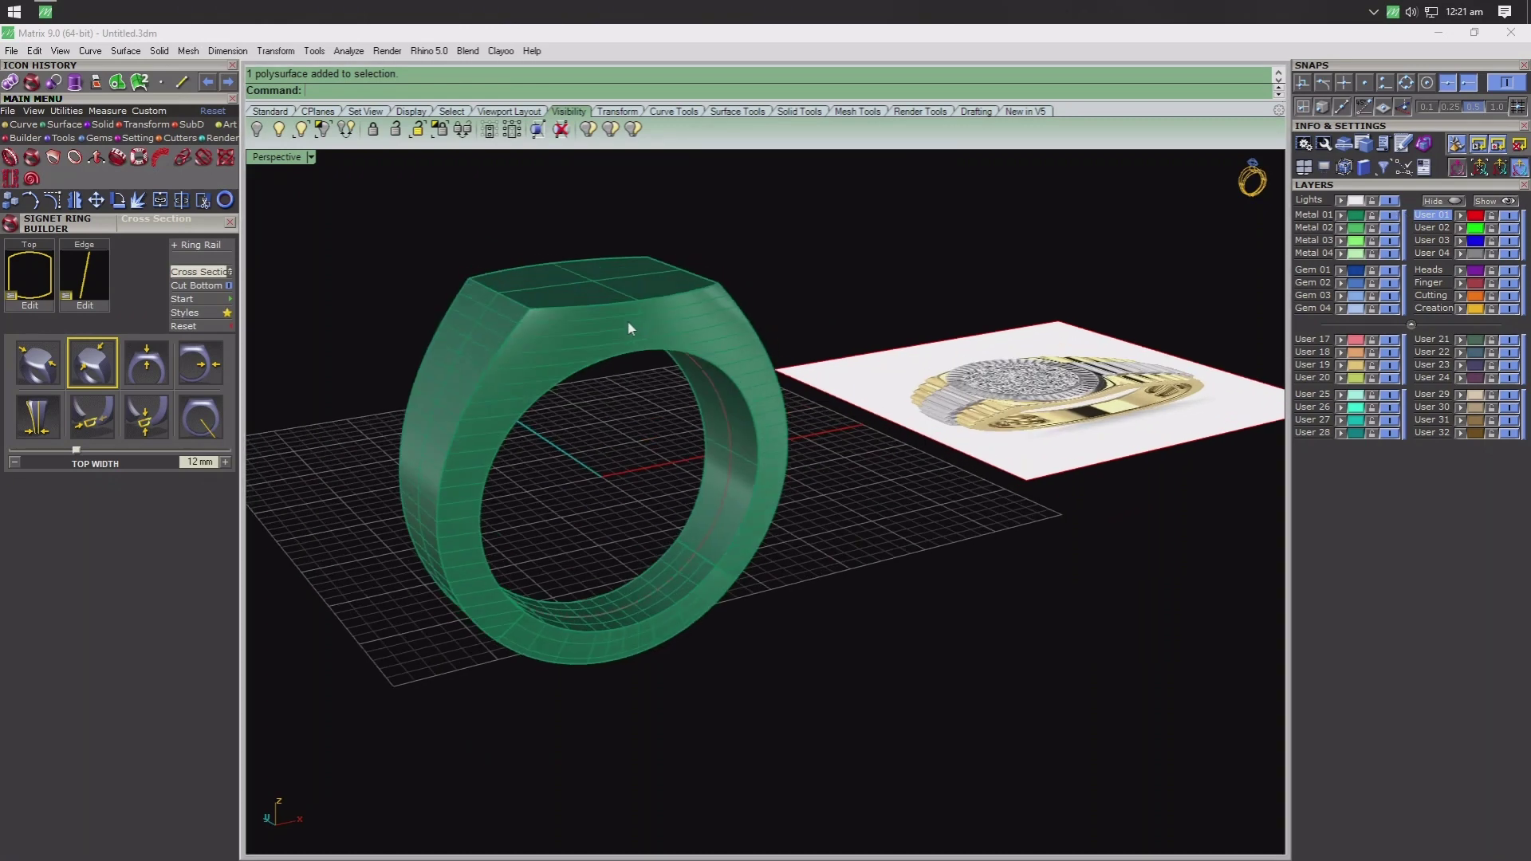
- Duplicate the signet top's edges with DupEdge and join them into one closed curve
{"action": "left_click", "coordinate": [24, 126]}
{"action": "left_click", "coordinate": [204, 178]}
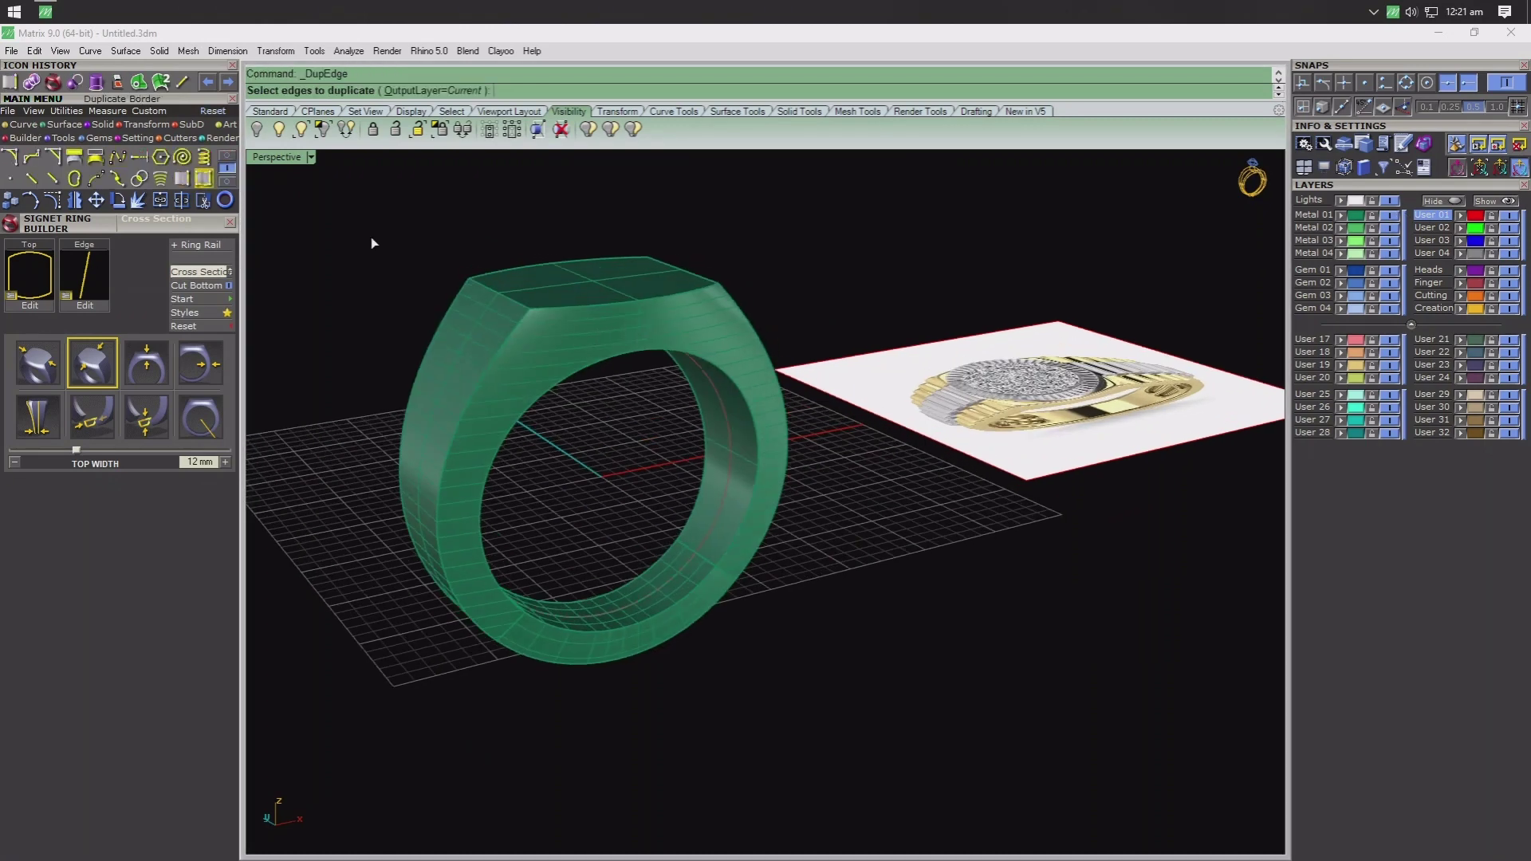
{"action": "left_click", "coordinate": [573, 305]}
{"action": "left_click", "coordinate": [506, 295]}
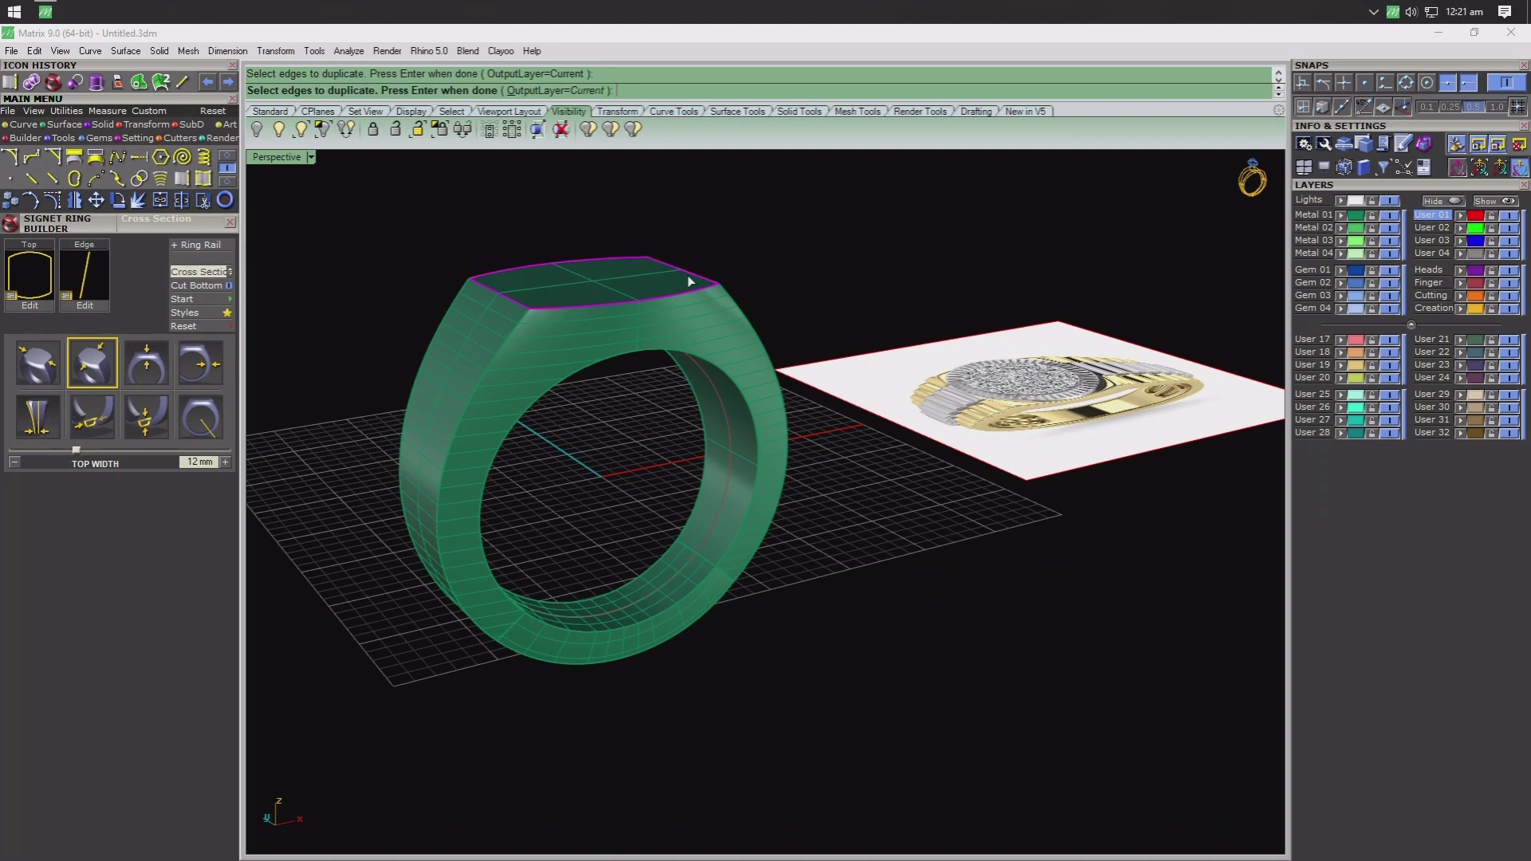
{"action": "key", "text": "Return"}
{"action": "left_click", "coordinate": [182, 198]}
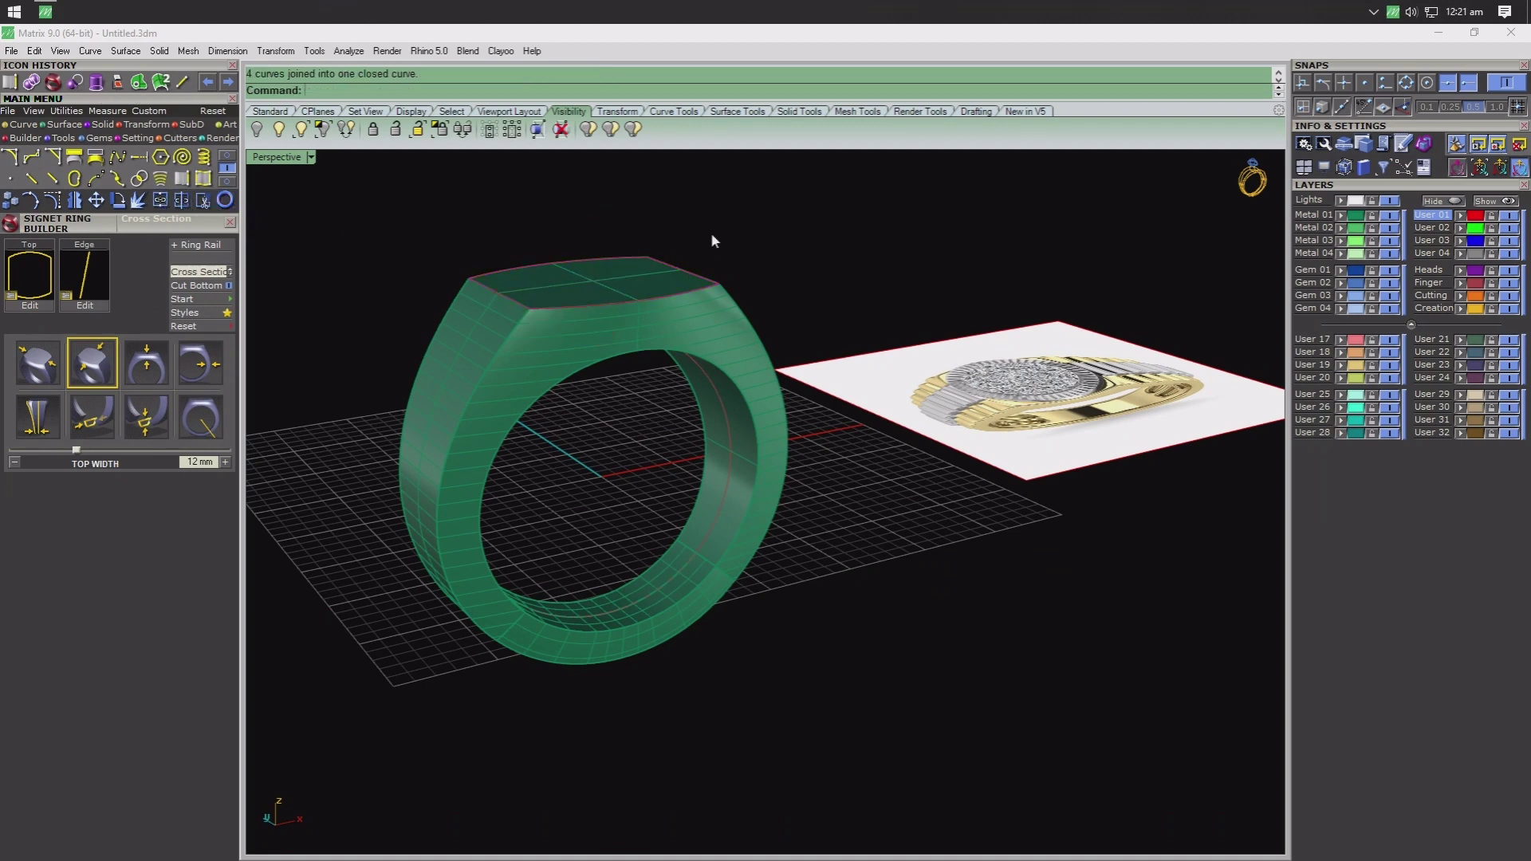
- Hide the ring body so only the curves remain, back in the four-view layout
{"action": "left_click", "coordinate": [734, 345]}
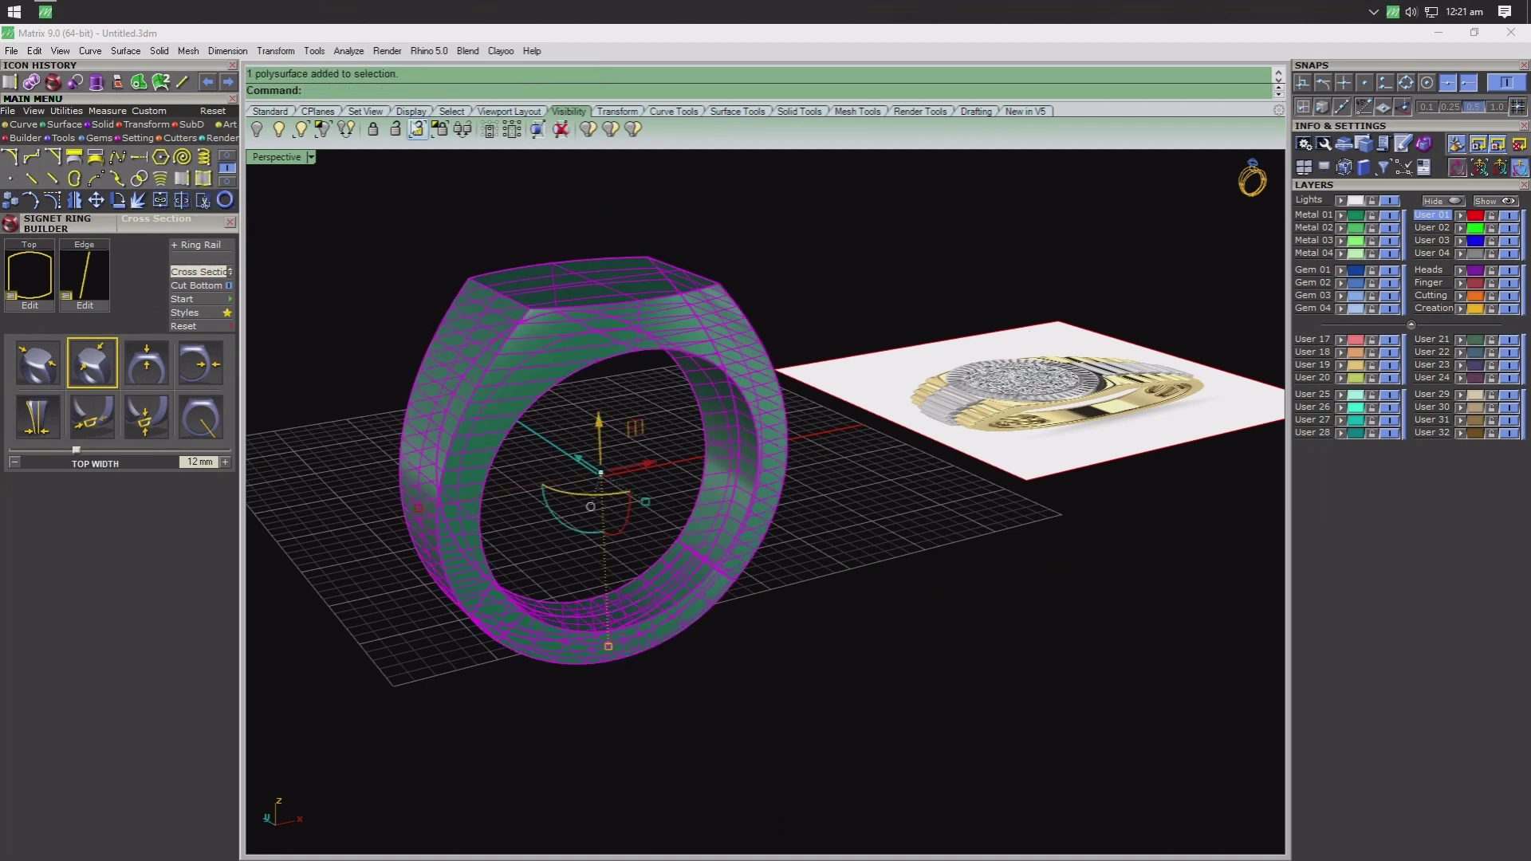
{"action": "left_click", "coordinate": [257, 128]}
{"action": "right_click_drag", "start_coordinate": [652, 373], "coordinate": [335, 221]}
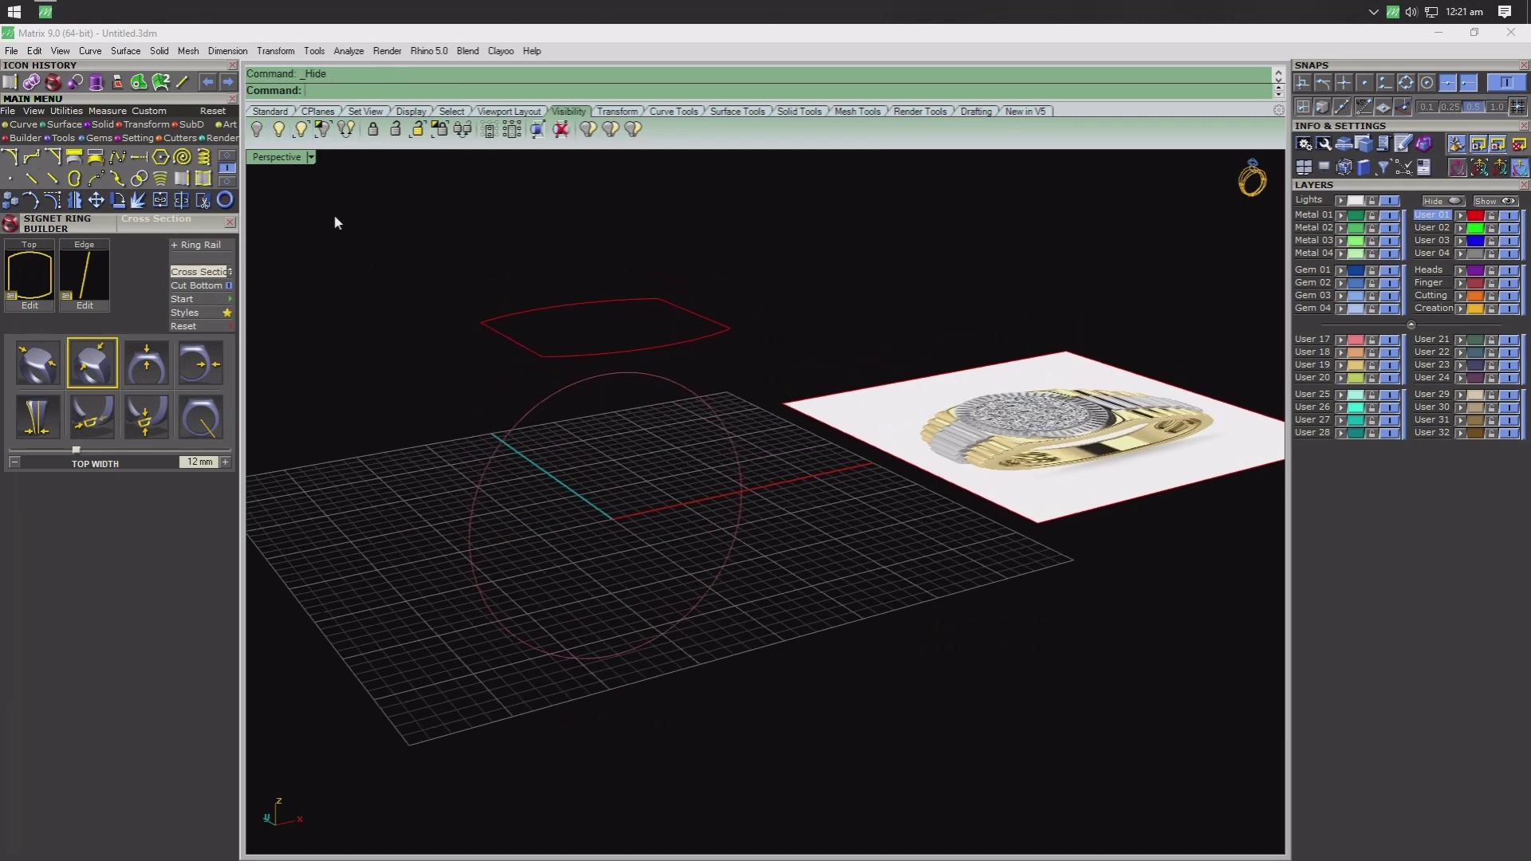
{"action": "double_click", "coordinate": [286, 160]}
- Build an outside ring rail with 1.77 mm side thickness and 6.24 mm top thickness
{"action": "double_click", "coordinate": [264, 511]}
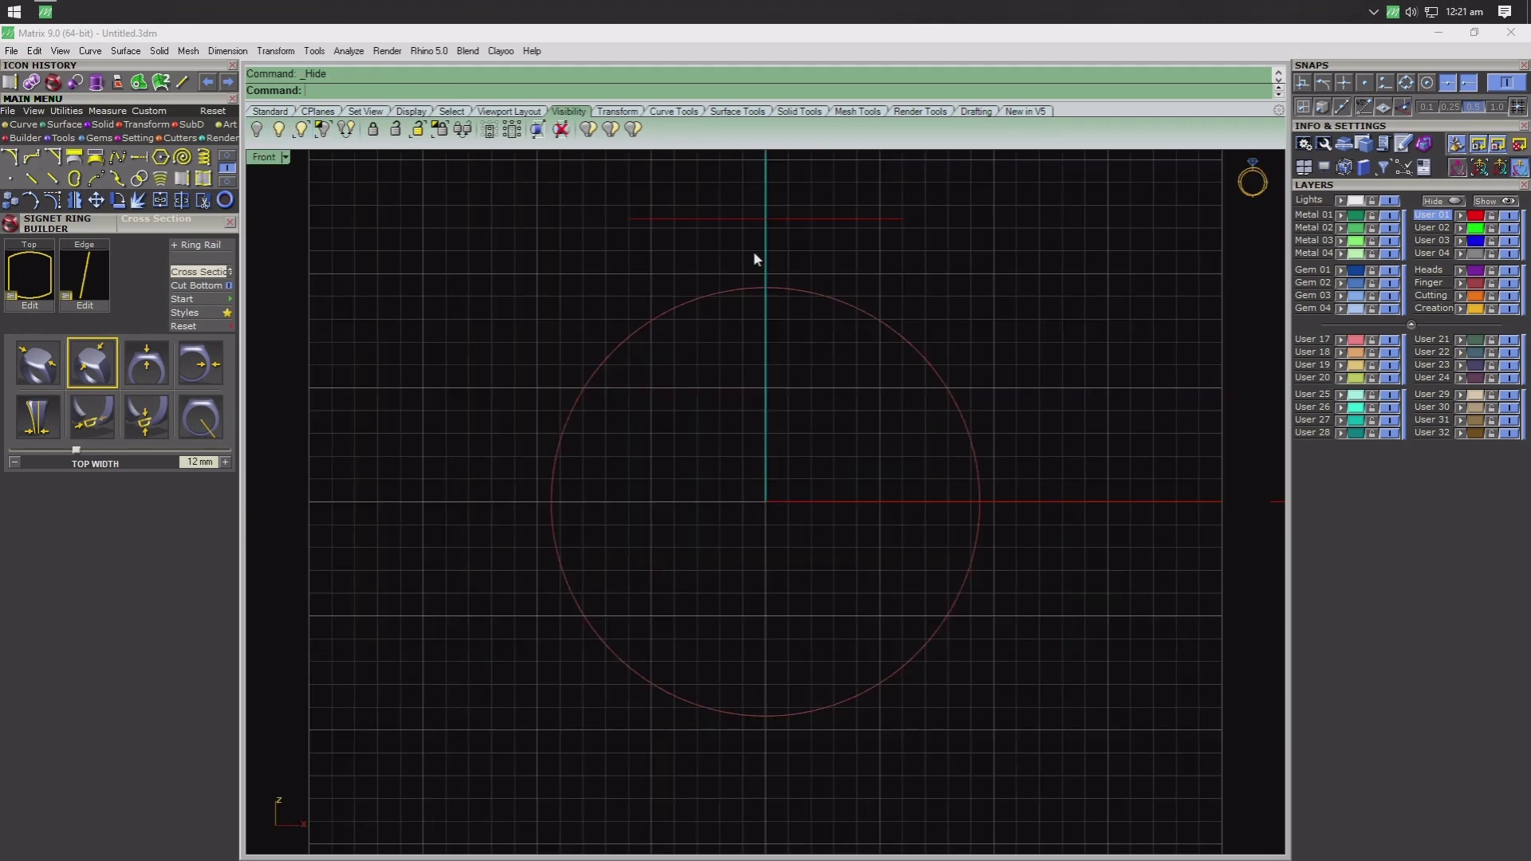
{"action": "scroll", "coordinate": [752, 250], "scroll_direction": "up", "scroll_amount": 3}
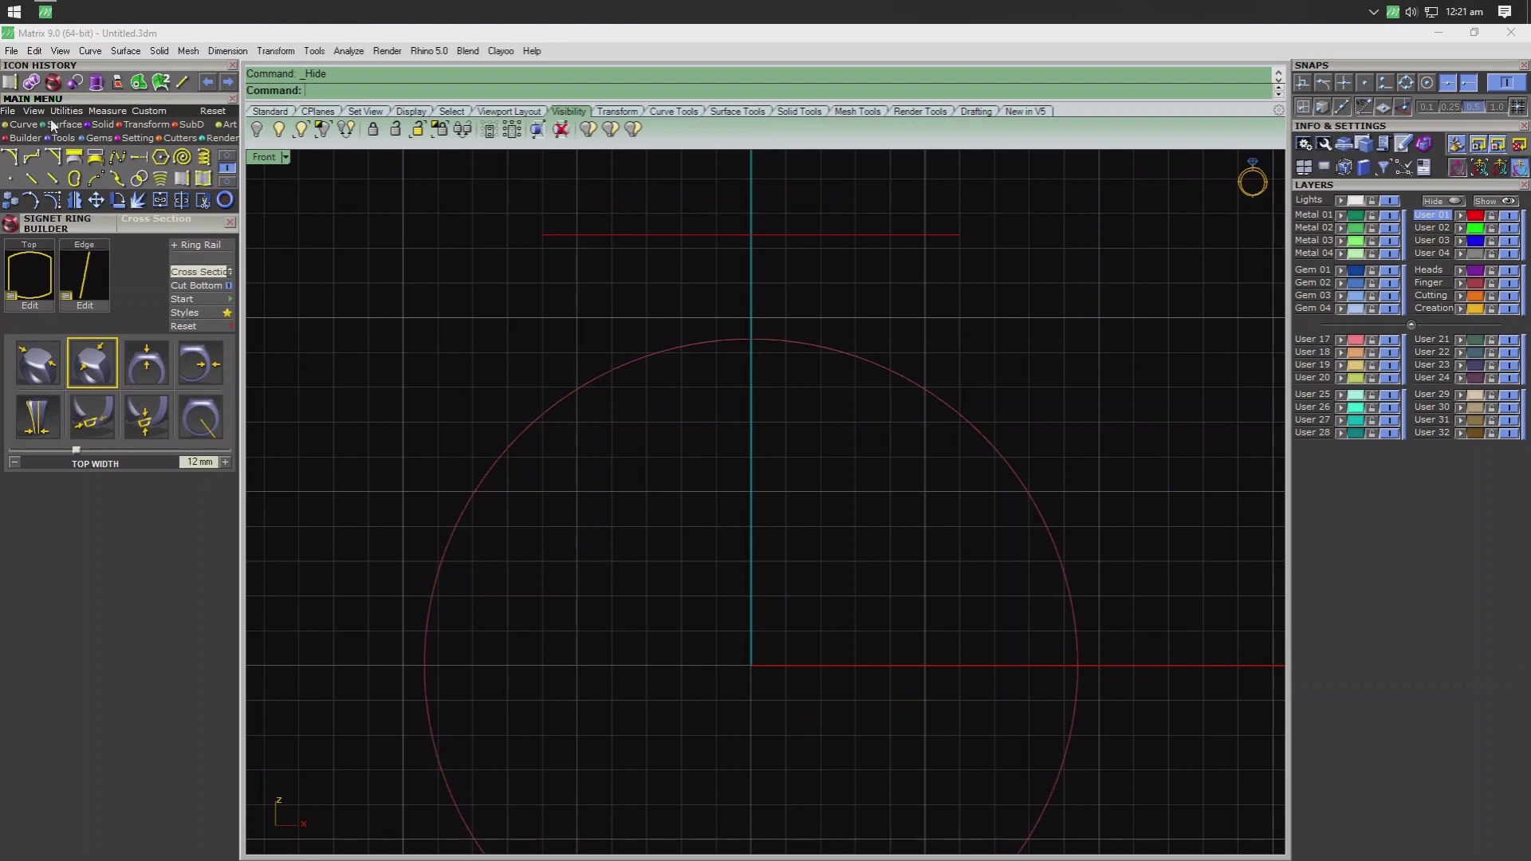
{"action": "left_click", "coordinate": [200, 245]}
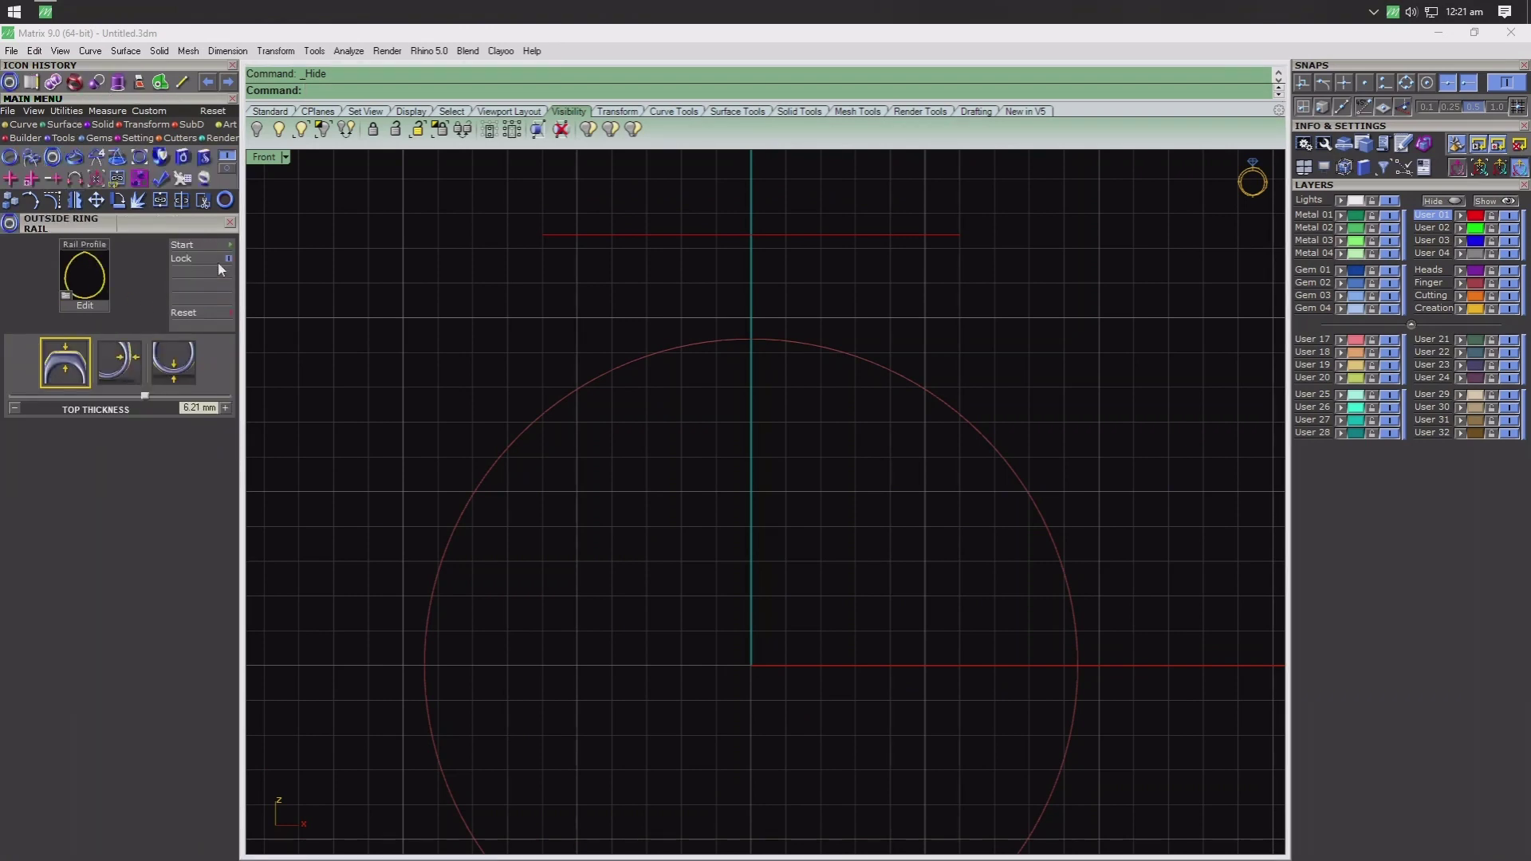
{"action": "left_click", "coordinate": [218, 246]}
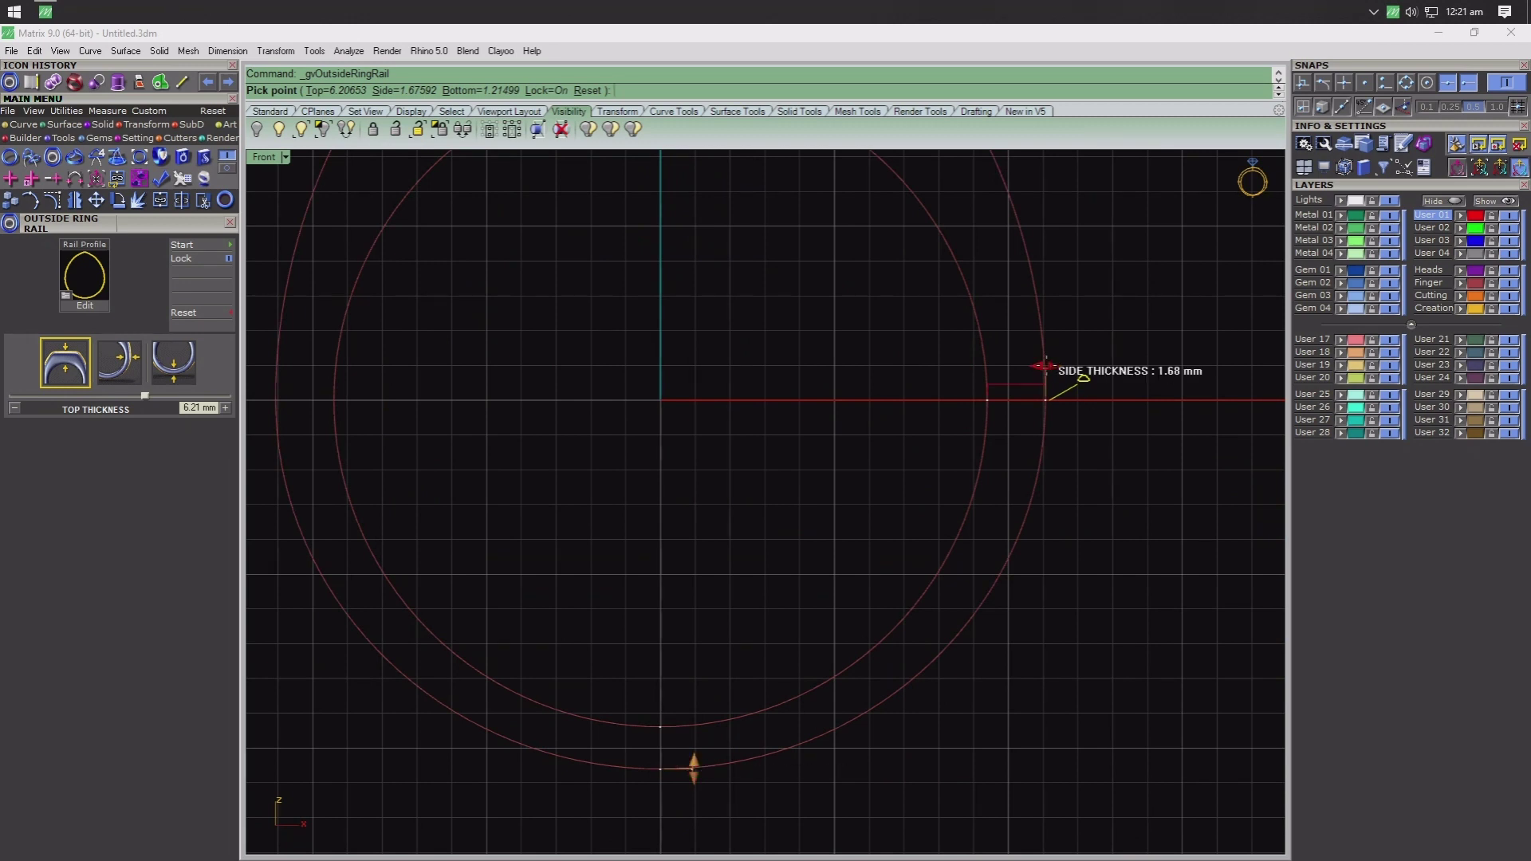
{"action": "left_click", "coordinate": [1044, 366]}
{"action": "left_click_drag", "start_coordinate": [1044, 366], "coordinate": [1047, 366]}
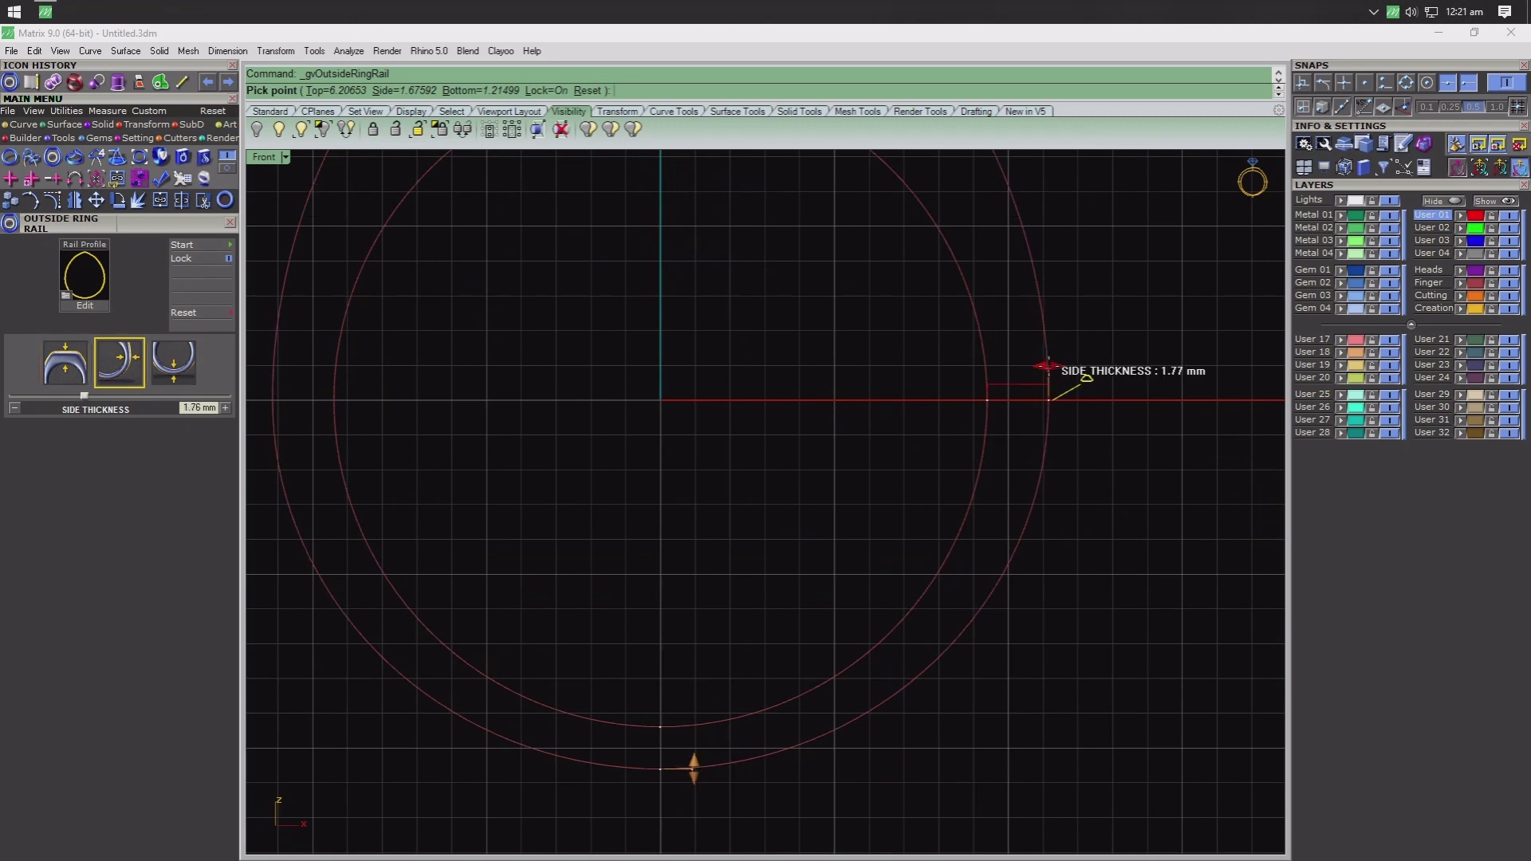
{"action": "scroll", "coordinate": [1048, 366], "scroll_direction": "down", "scroll_amount": 3}
{"action": "scroll", "coordinate": [817, 390], "scroll_direction": "up", "scroll_amount": 2}
{"action": "scroll", "coordinate": [818, 390], "scroll_direction": "up", "scroll_amount": 4}
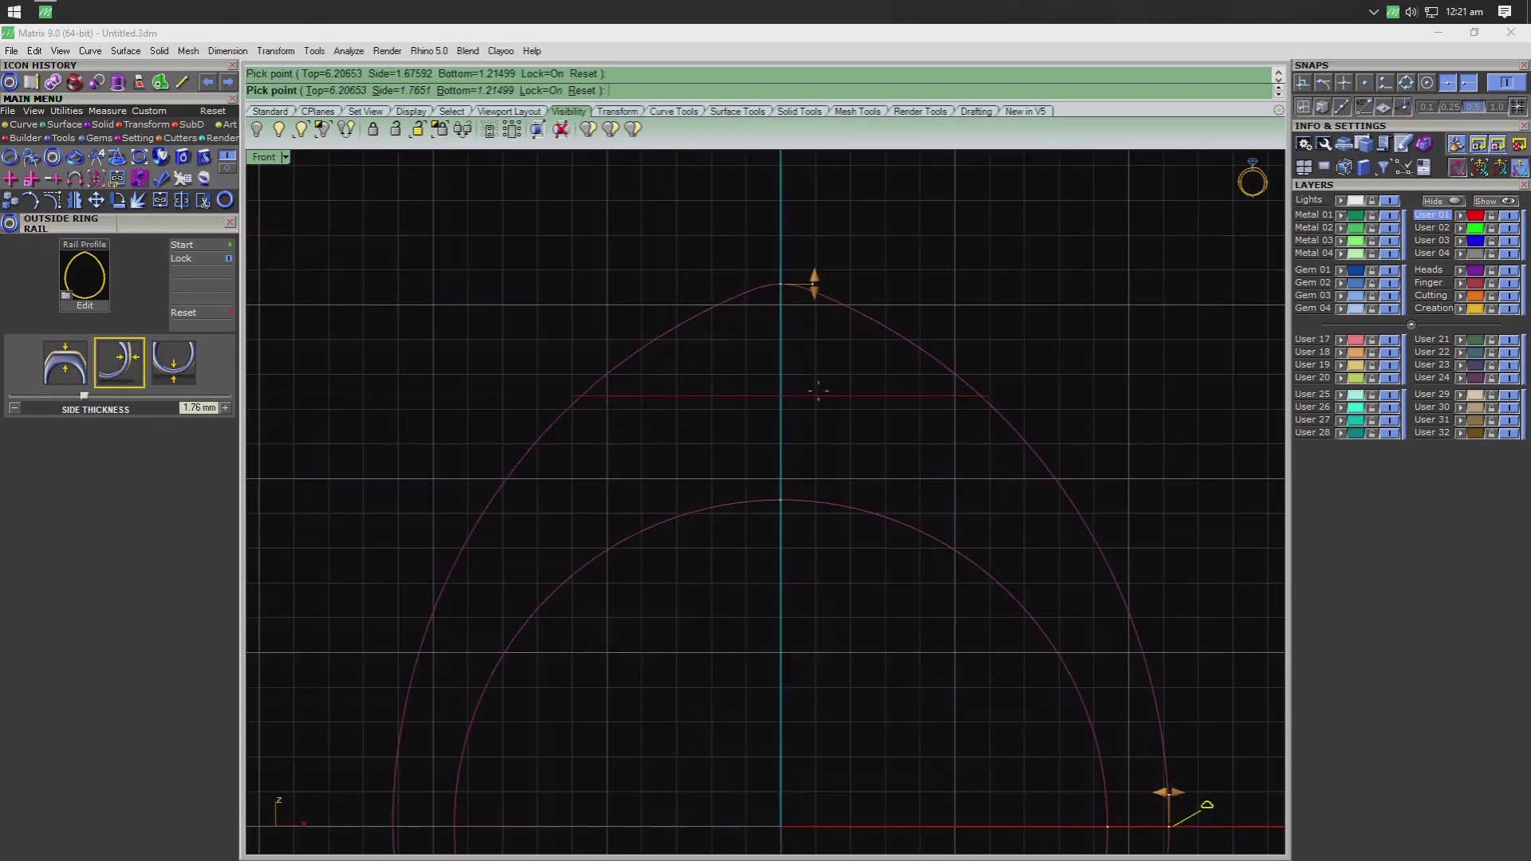
{"action": "left_click_drag", "start_coordinate": [814, 285], "coordinate": [814, 283]}
{"action": "key", "text": "Return"}
- Trim away the outside rail's arc above the horizontal line
{"action": "left_click", "coordinate": [604, 396]}
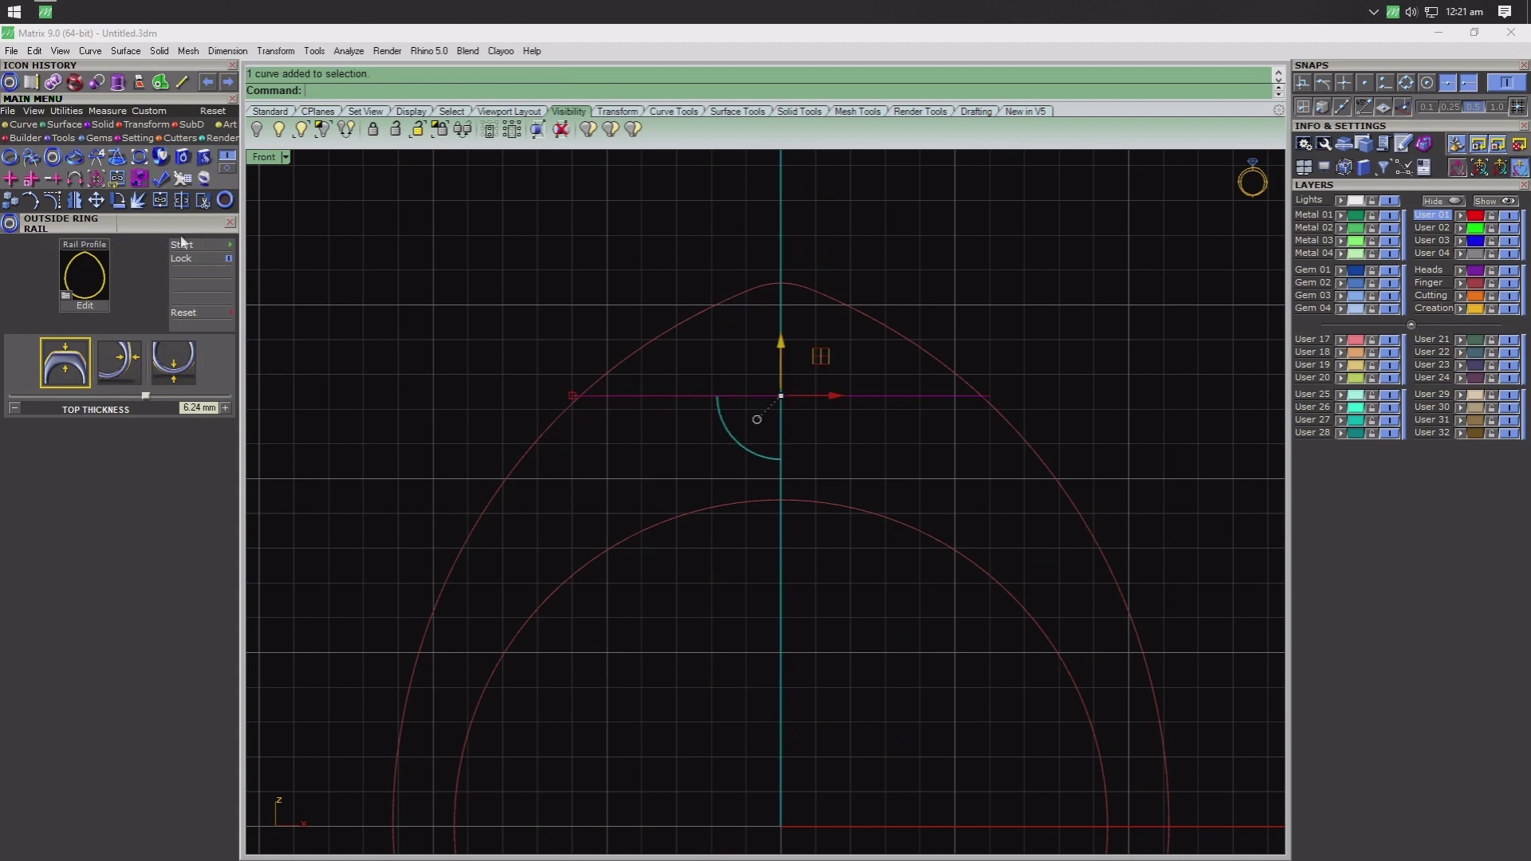
{"action": "left_click", "coordinate": [205, 200]}
{"action": "left_click", "coordinate": [716, 293]}
{"action": "key", "text": "Return"}
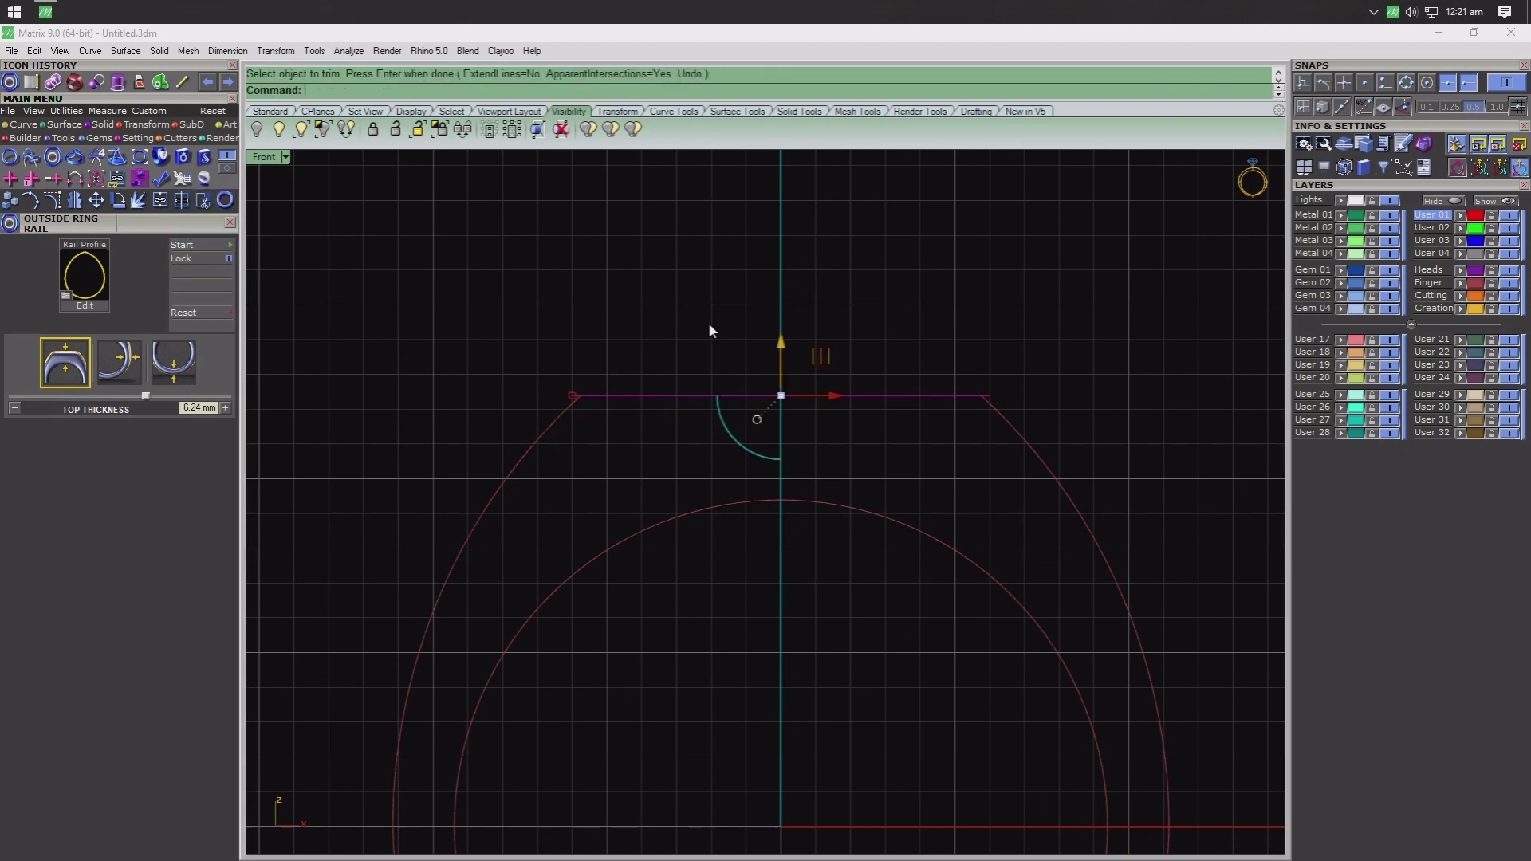
{"action": "scroll", "coordinate": [700, 399], "scroll_direction": "down", "scroll_amount": 1}
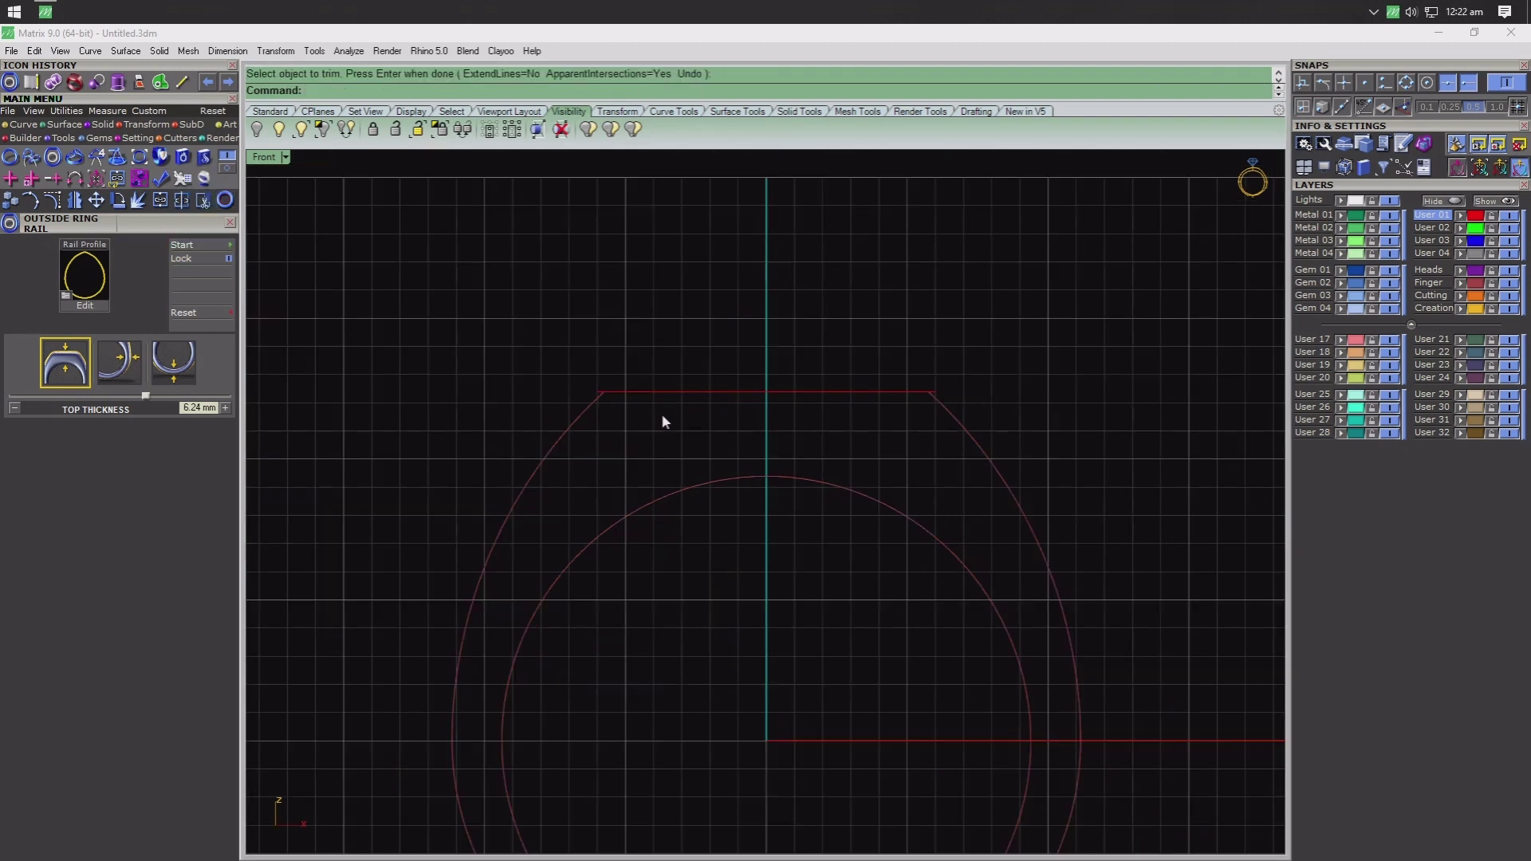
{"action": "right_click_drag", "start_coordinate": [727, 674], "coordinate": [625, 403]}
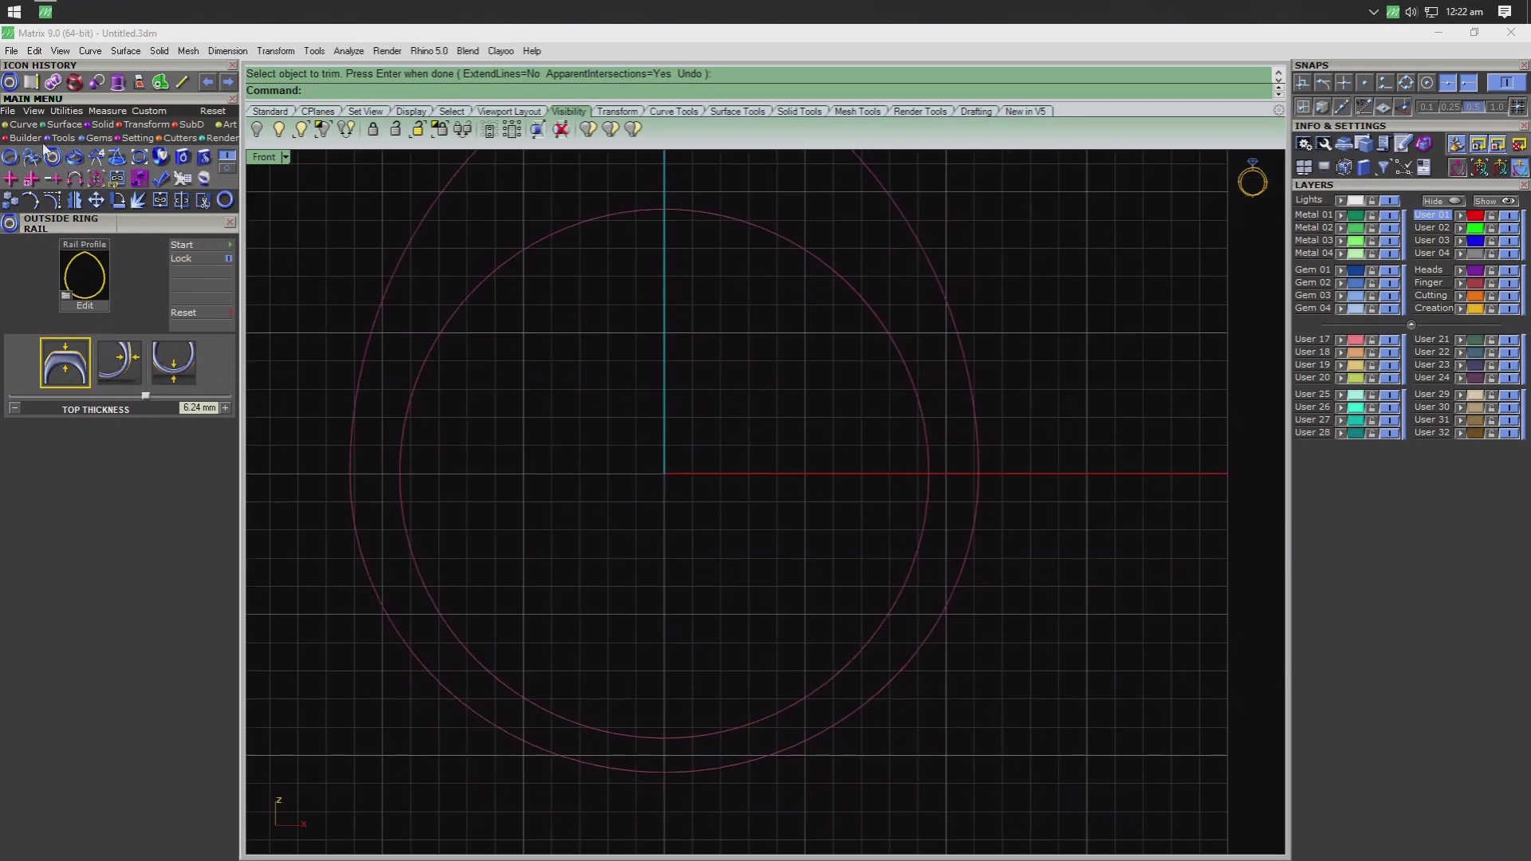
{"action": "left_click", "coordinate": [22, 125]}
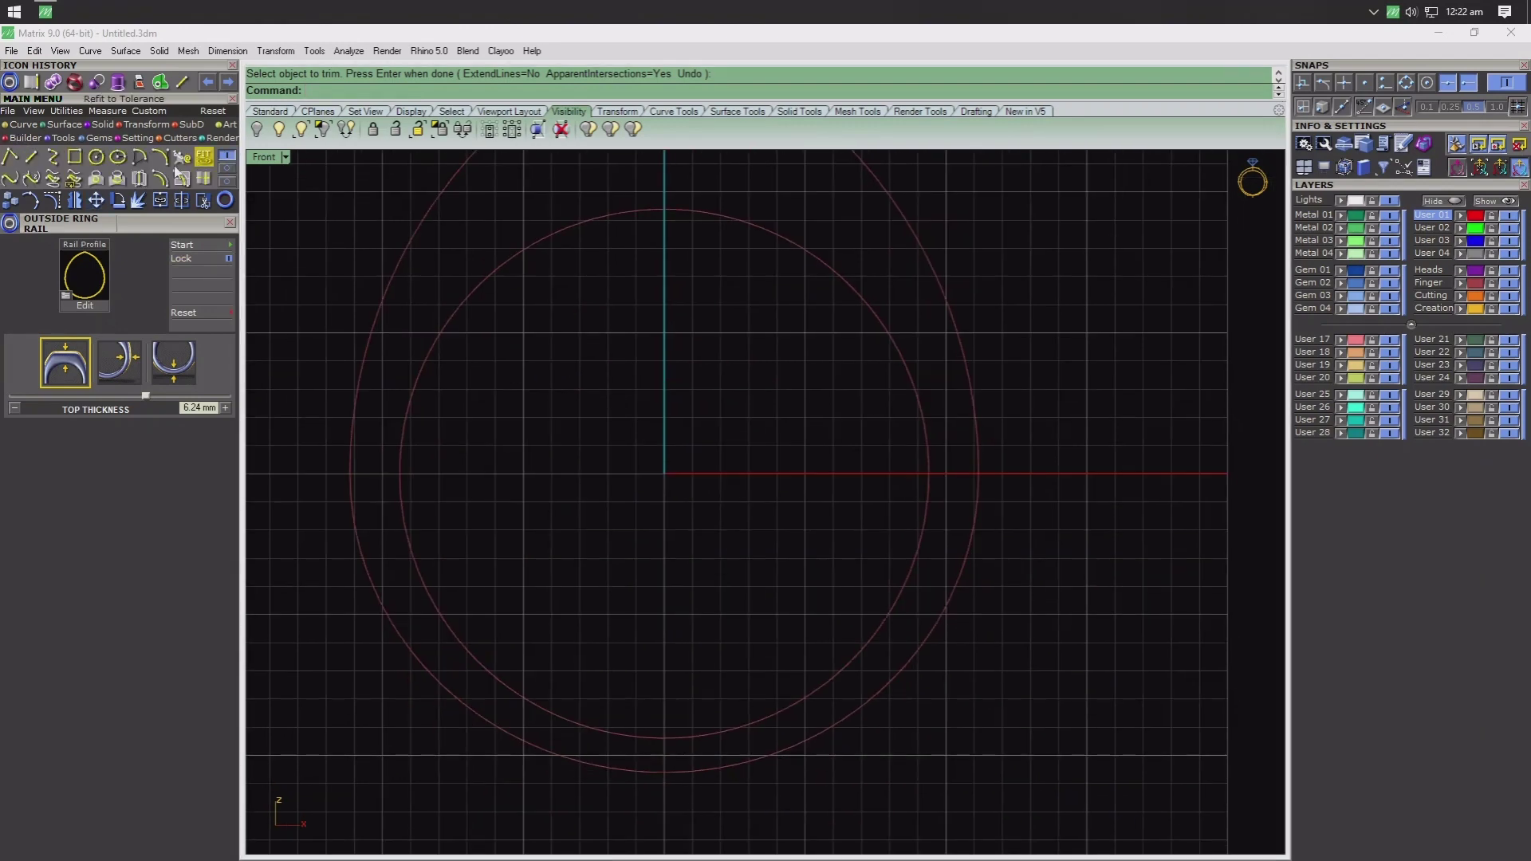
- Draw a vertical helper line from the ring's centre down past the ring
{"action": "left_click", "coordinate": [34, 156]}
{"action": "right_click_drag", "start_coordinate": [507, 588], "coordinate": [501, 474]}
{"action": "left_click", "coordinate": [660, 359]}
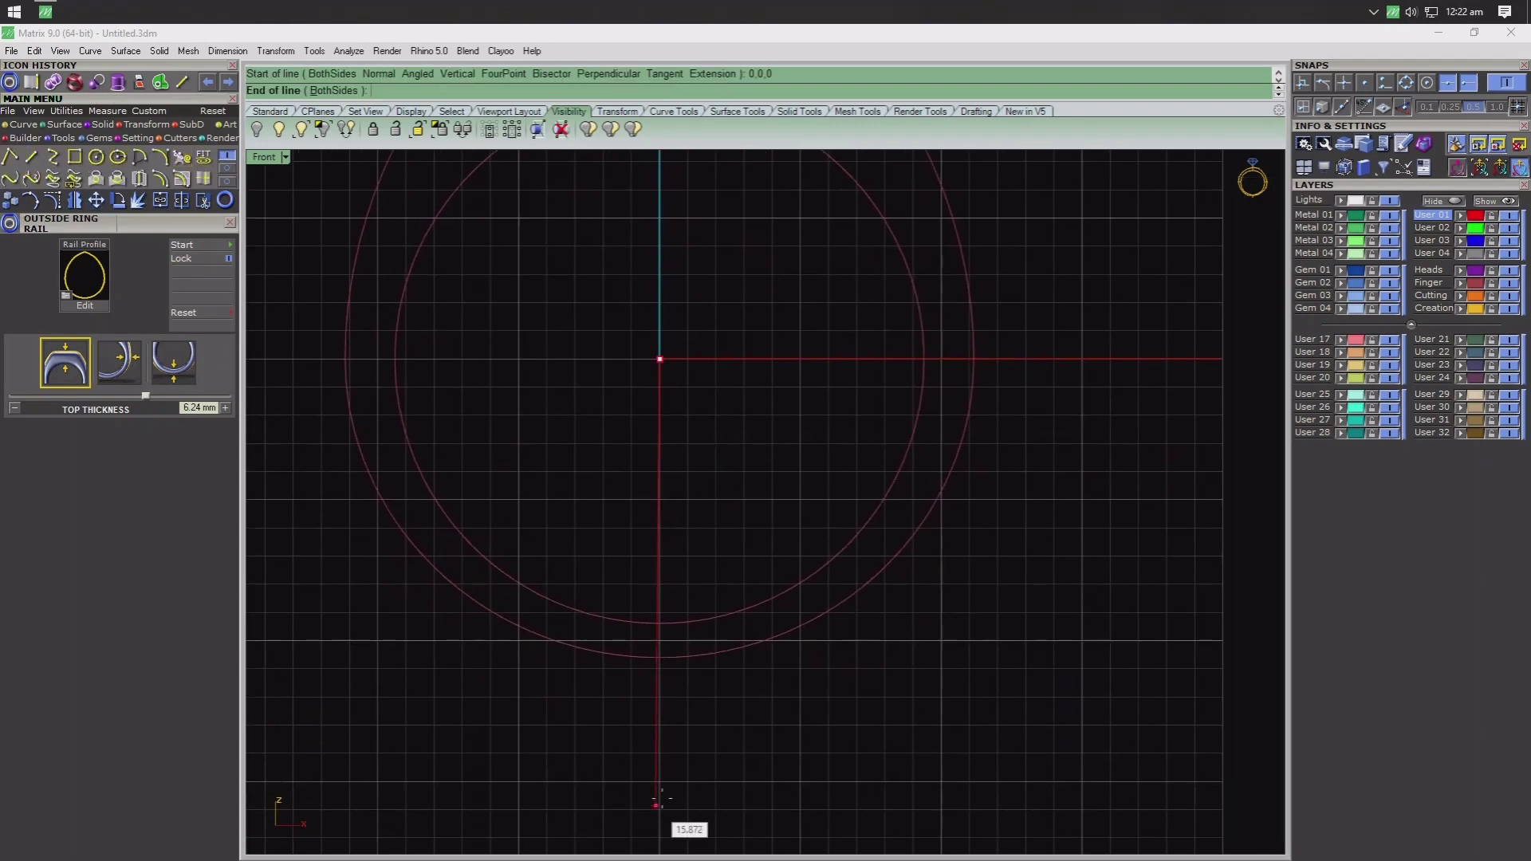
{"action": "left_click", "coordinate": [676, 768]}
{"action": "left_click_drag", "start_coordinate": [676, 768], "coordinate": [574, 763]}
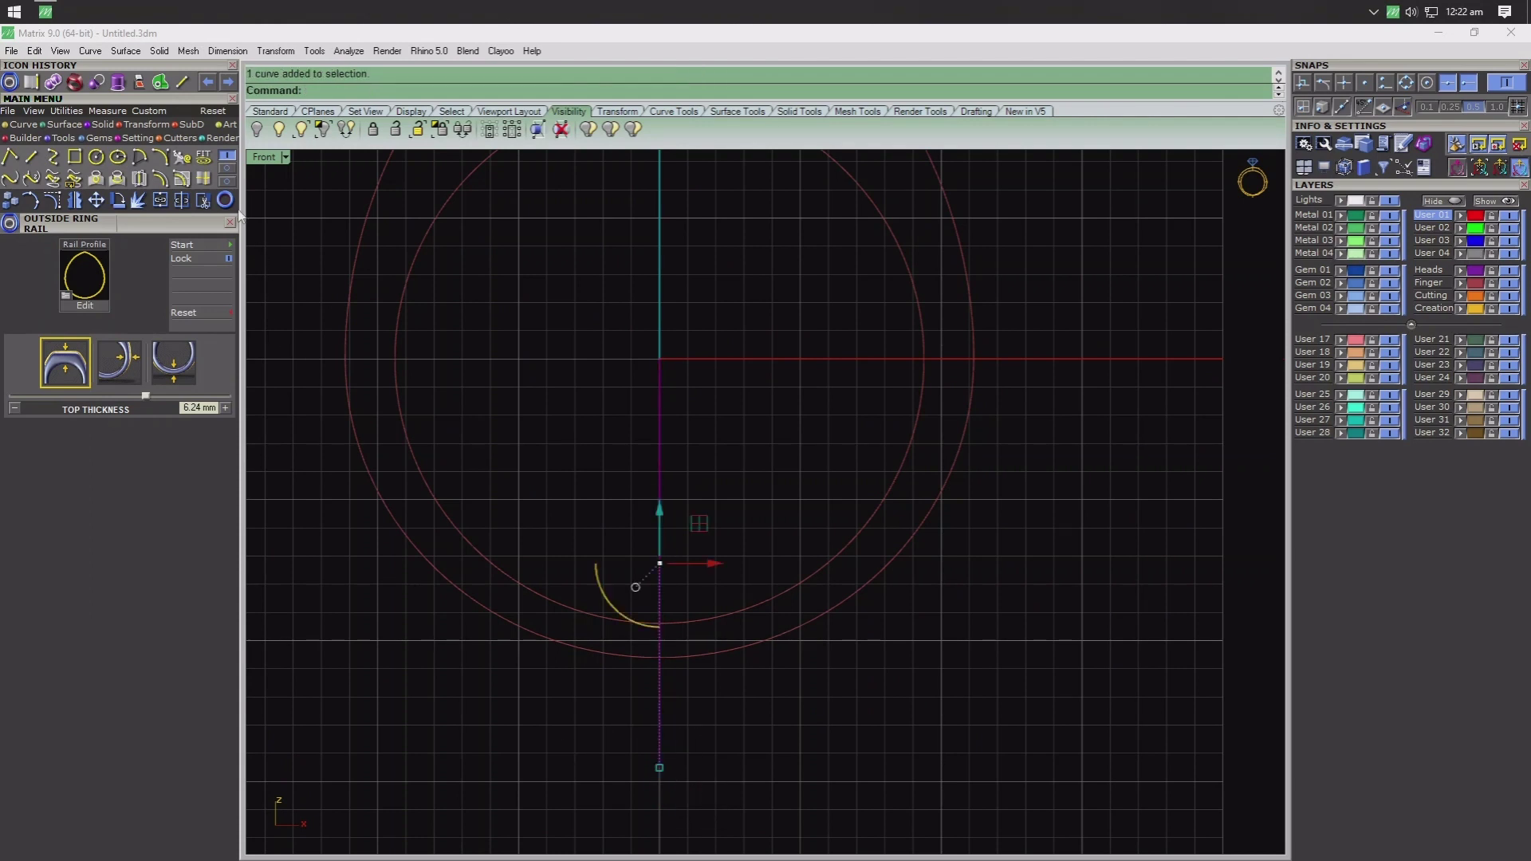
- Split the vertical helper line where it crosses the outer circle
{"action": "left_click", "coordinate": [203, 199]}
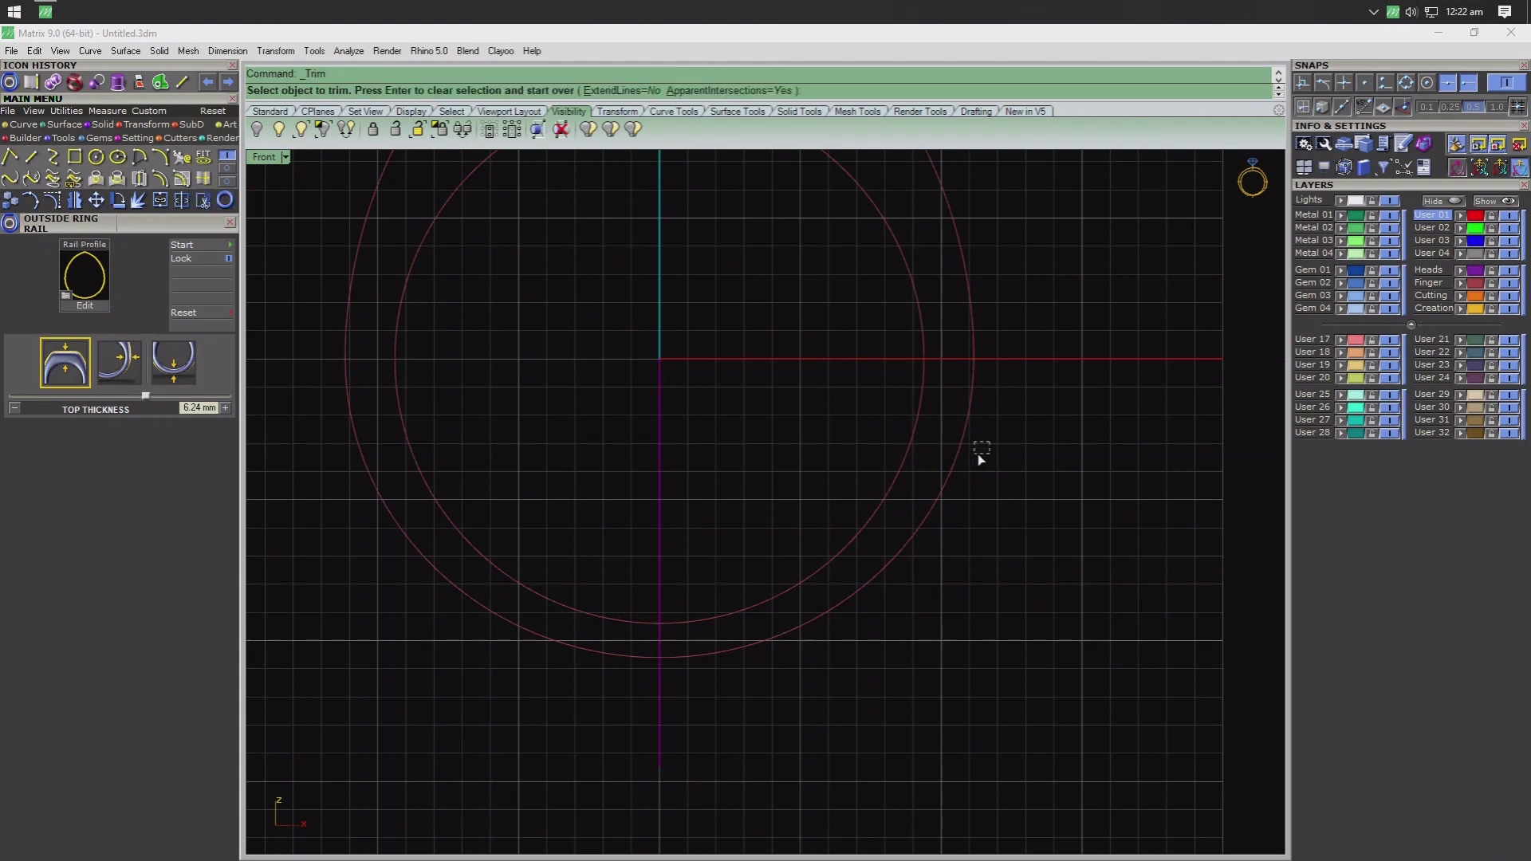
{"action": "key", "text": "Return"}
{"action": "key", "text": "Return"}
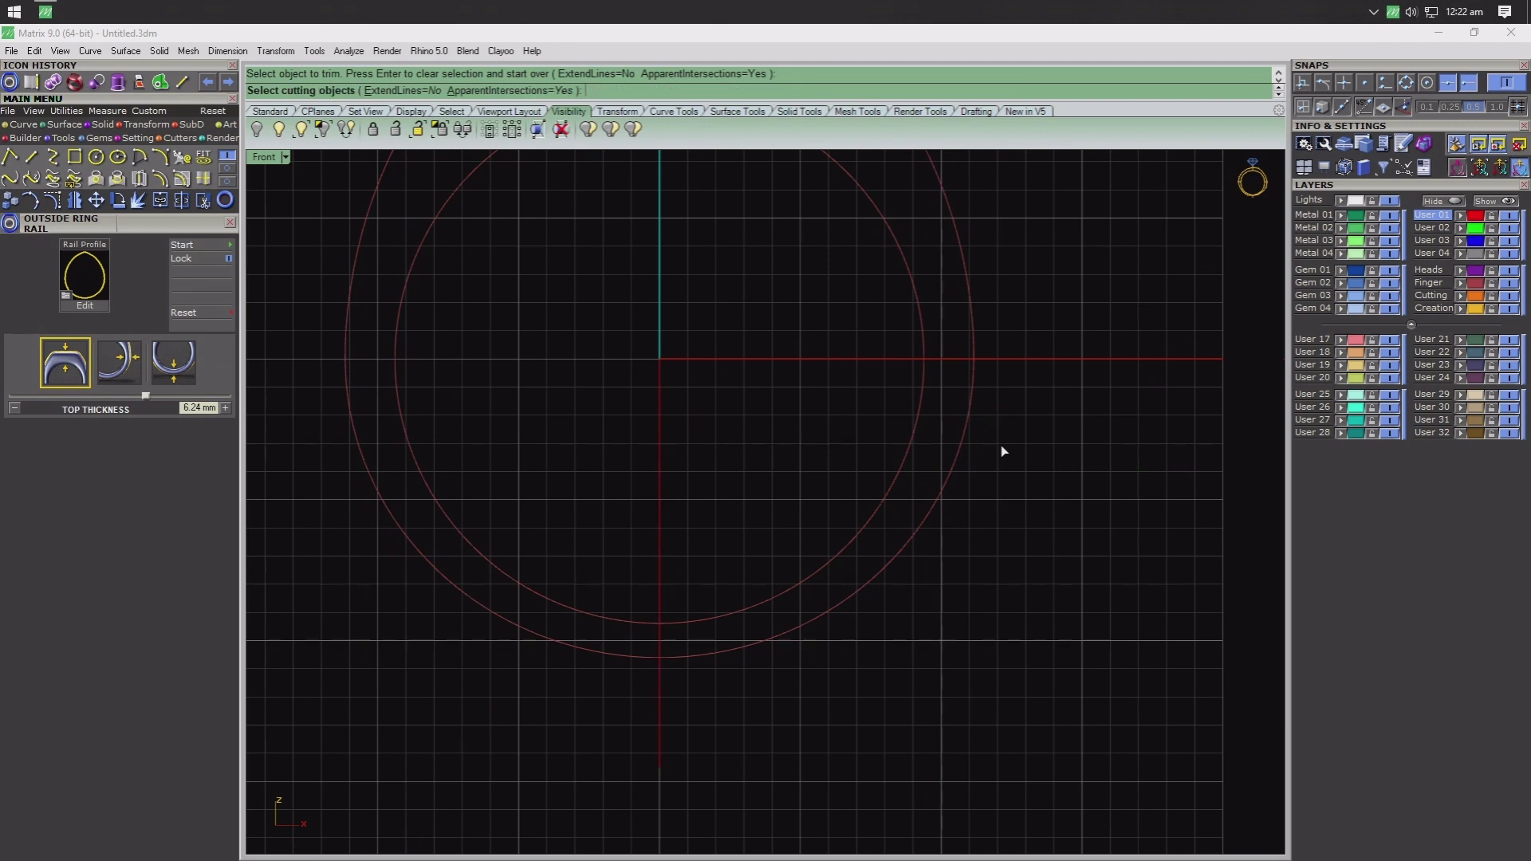
{"action": "left_click", "coordinate": [926, 519]}
{"action": "left_click", "coordinate": [181, 199]}
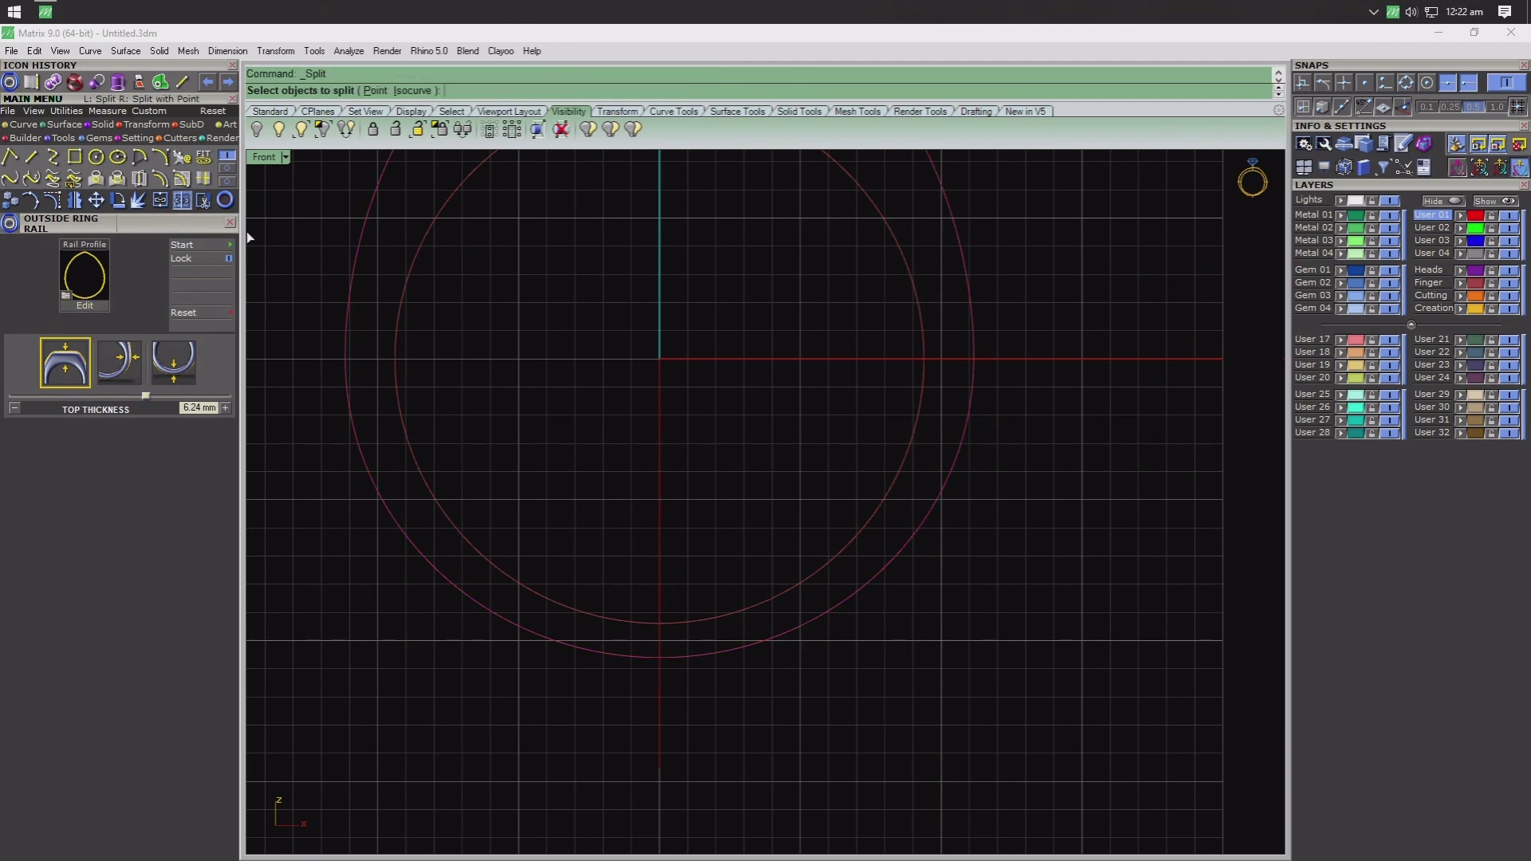
{"action": "left_click", "coordinate": [660, 447]}
{"action": "key", "text": "Return"}
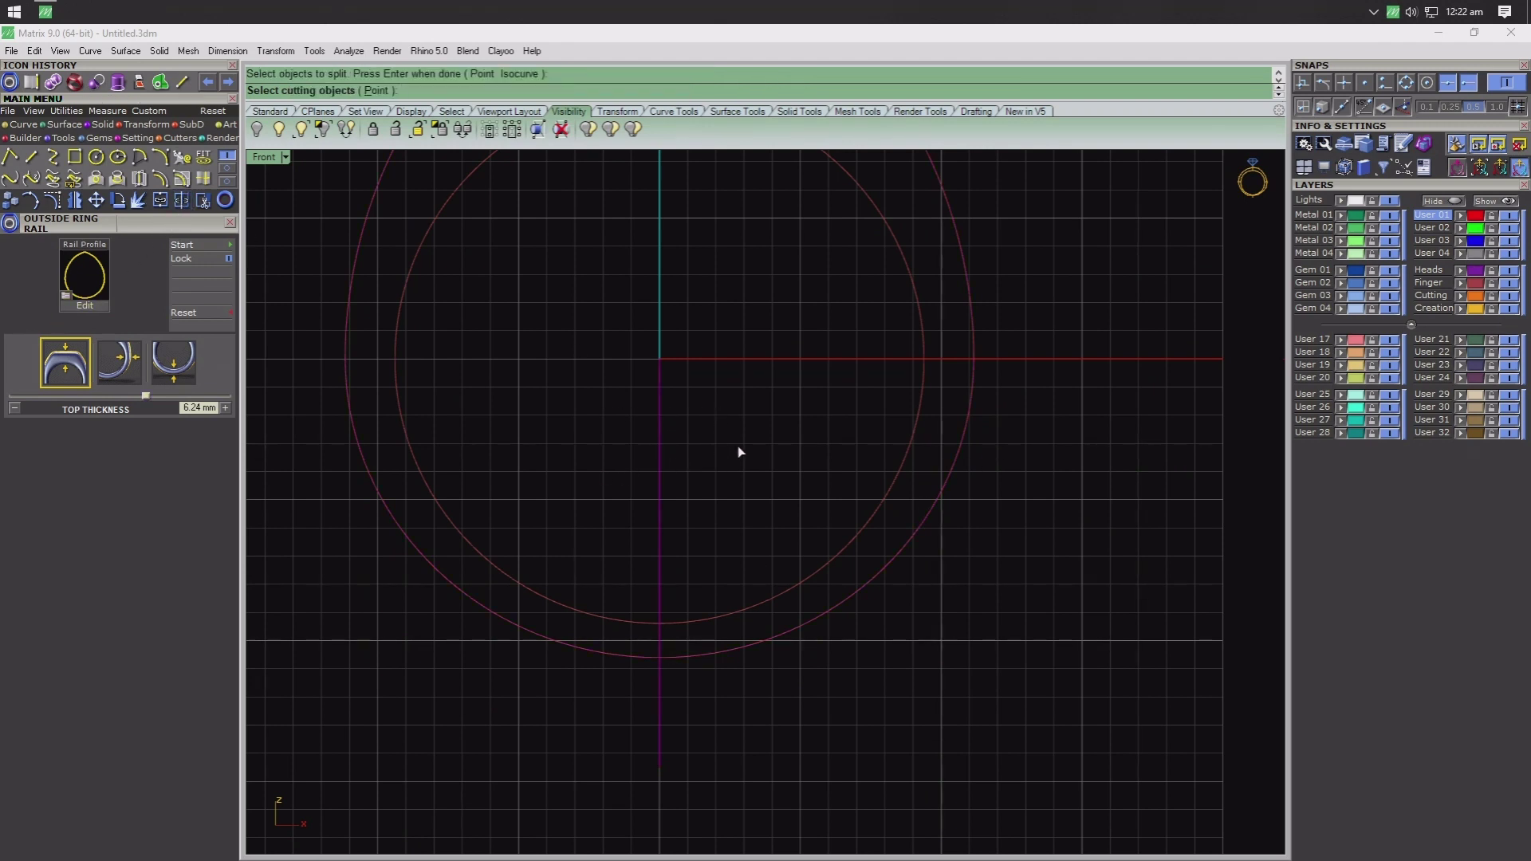
{"action": "key", "text": "Return"}
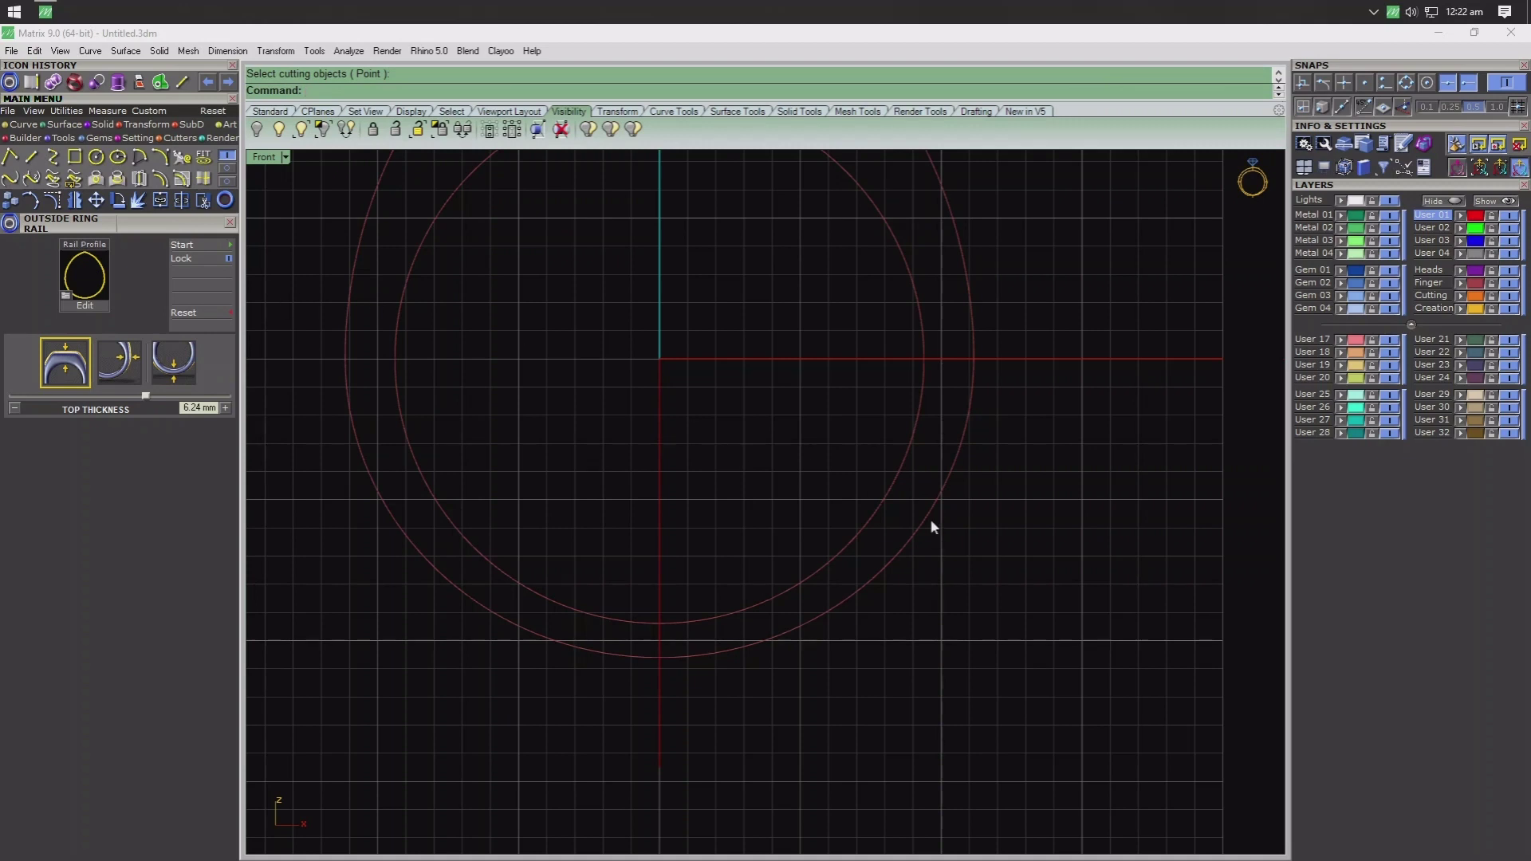
- Split the outer circle in two at its bottom point and delete the leftover helper line
{"action": "left_click", "coordinate": [934, 518]}
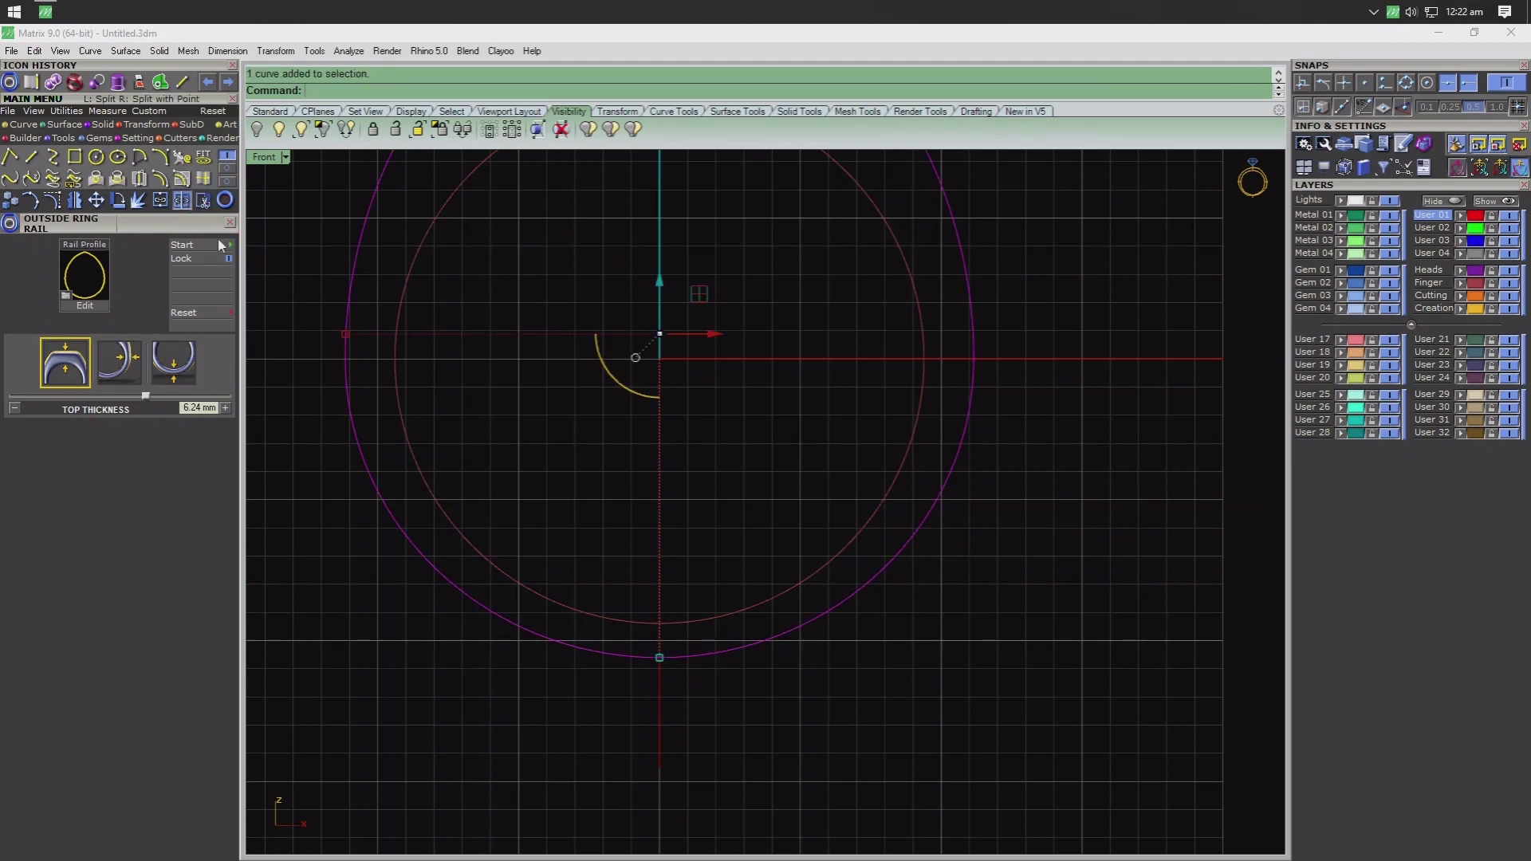
{"action": "key", "text": "Return"}
{"action": "left_click", "coordinate": [660, 481]}
{"action": "key", "text": "Return"}
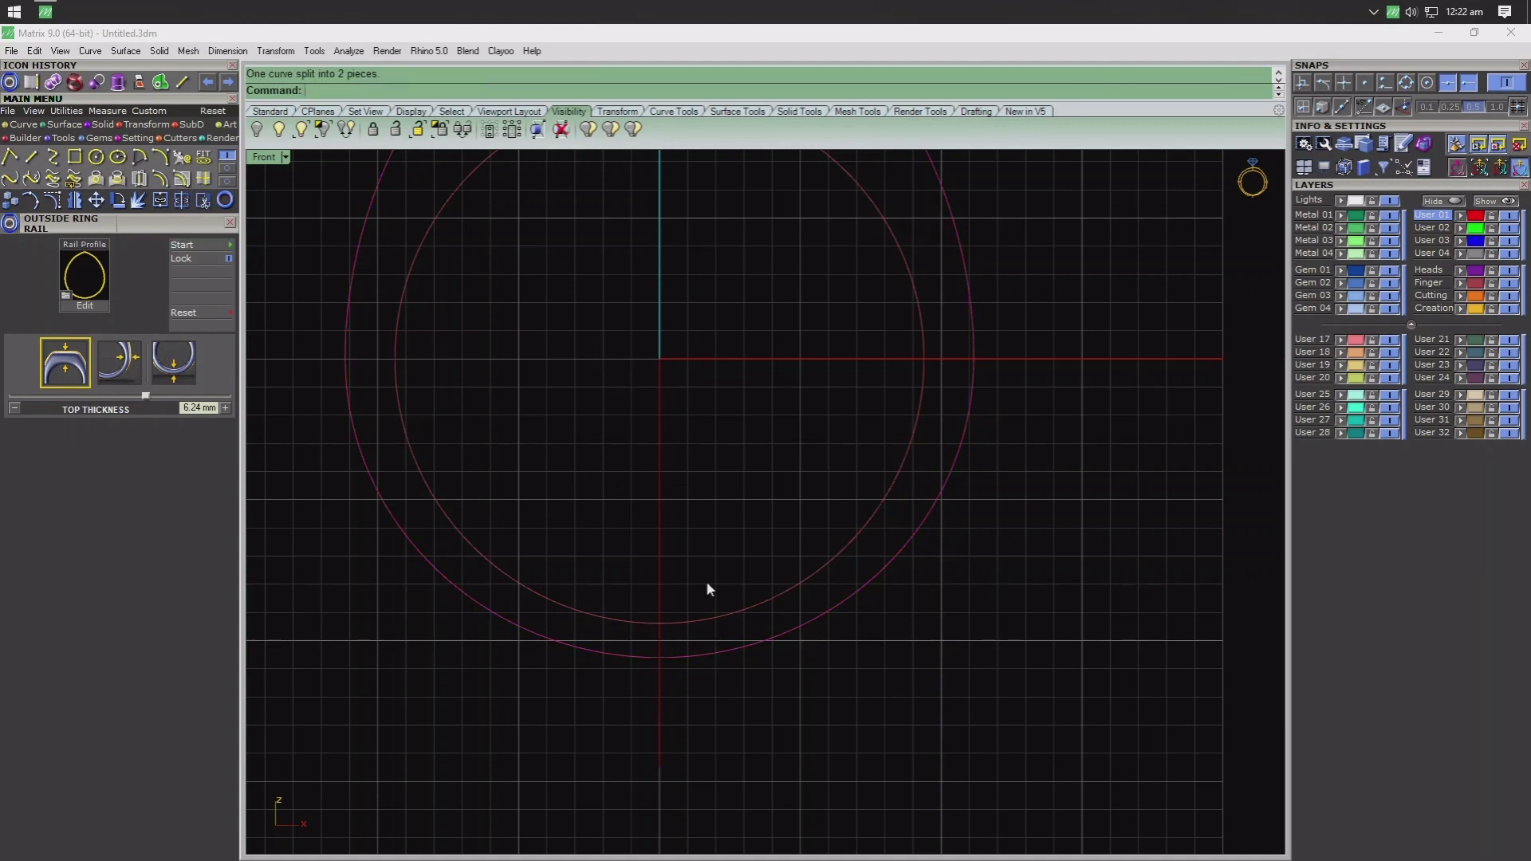
{"action": "left_click", "coordinate": [599, 559]}
{"action": "key", "text": "Delete"}
- Show the left outer curve's control points in Perspective and delete an unneeded one
{"action": "double_click", "coordinate": [276, 158]}
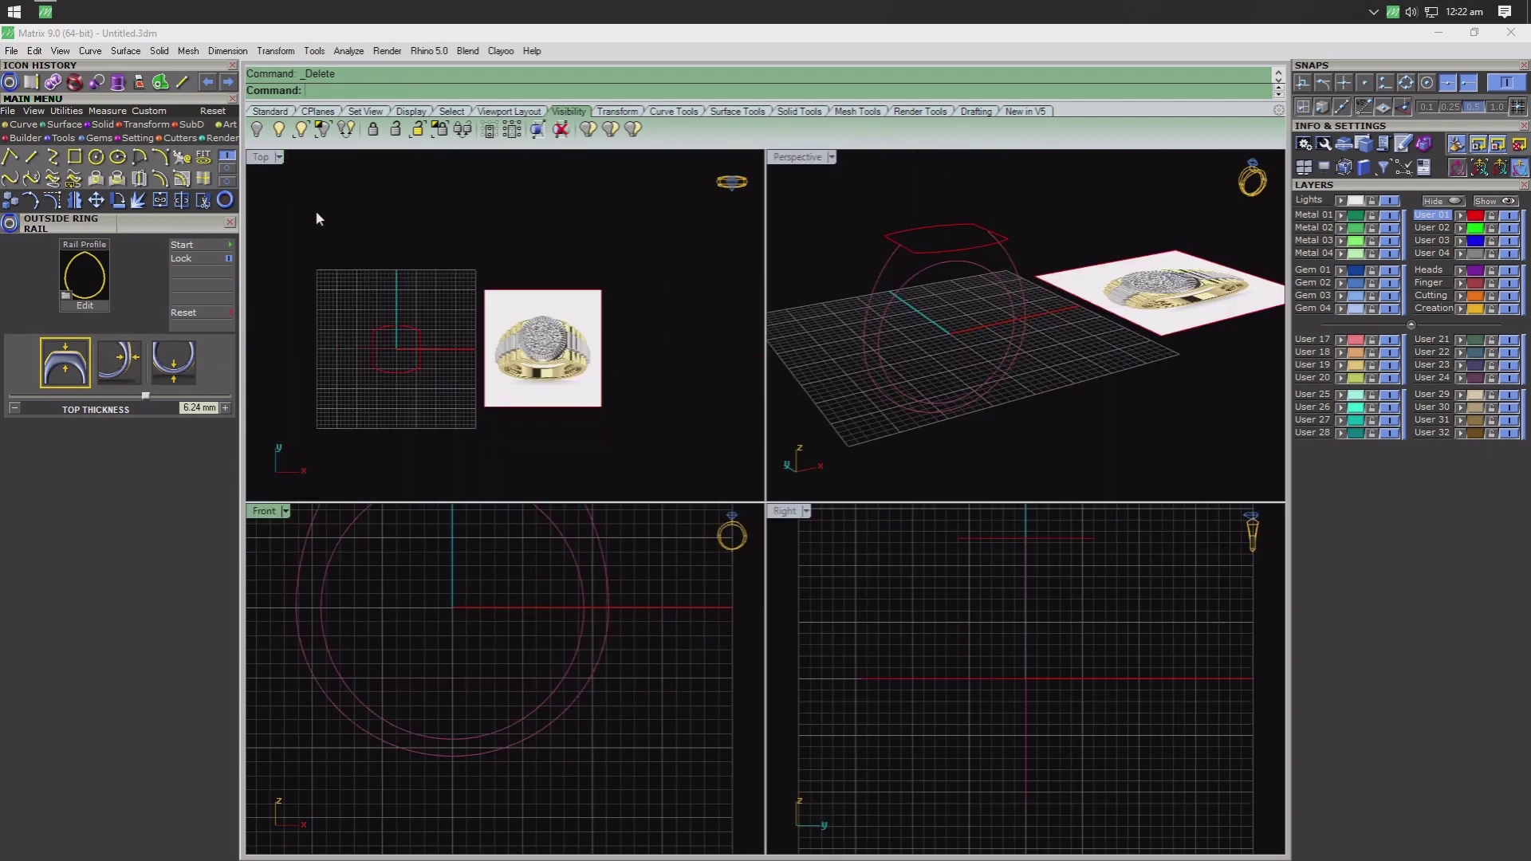
{"action": "double_click", "coordinate": [265, 512]}
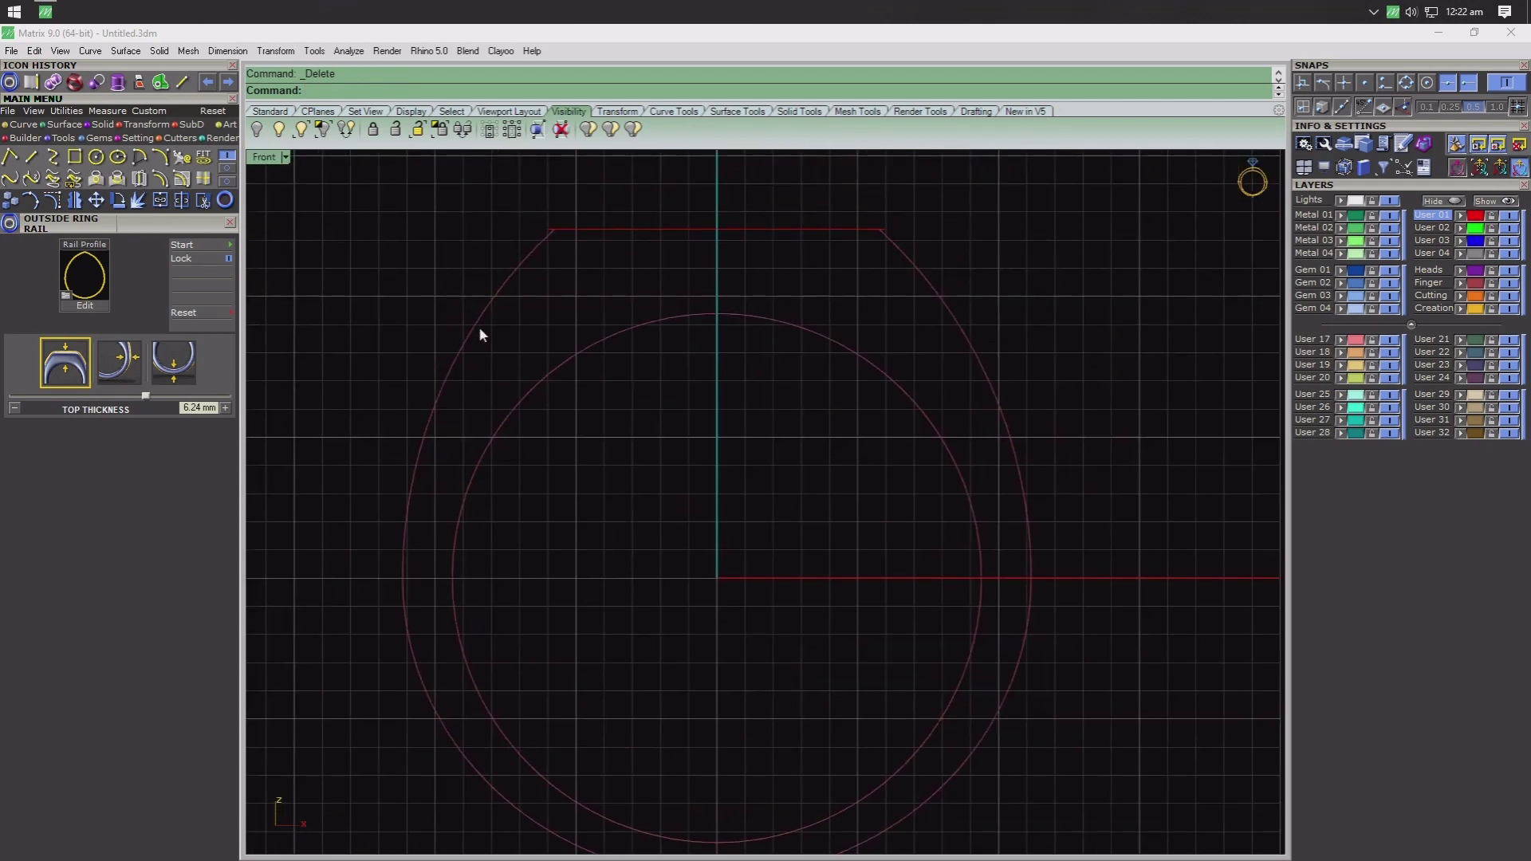
{"action": "double_click", "coordinate": [268, 162]}
{"action": "double_click", "coordinate": [782, 157]}
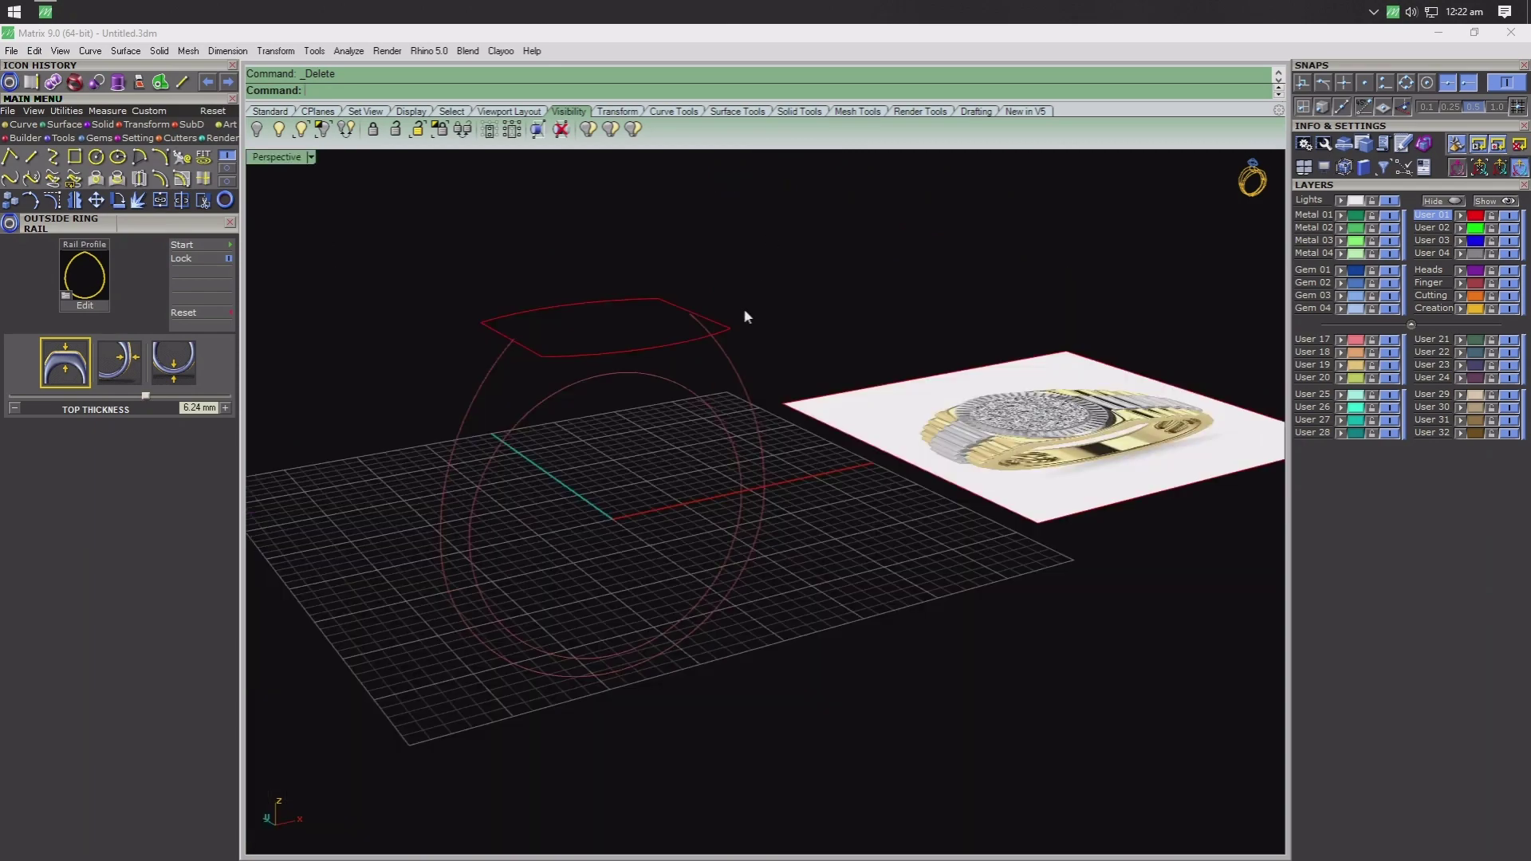
{"action": "mouse_move", "coordinate": [743, 308]}
{"action": "right_mouse_down"}
{"action": "mouse_move", "coordinate": [770, 457]}
{"action": "mouse_move", "coordinate": [782, 449]}
{"action": "right_mouse_up"}
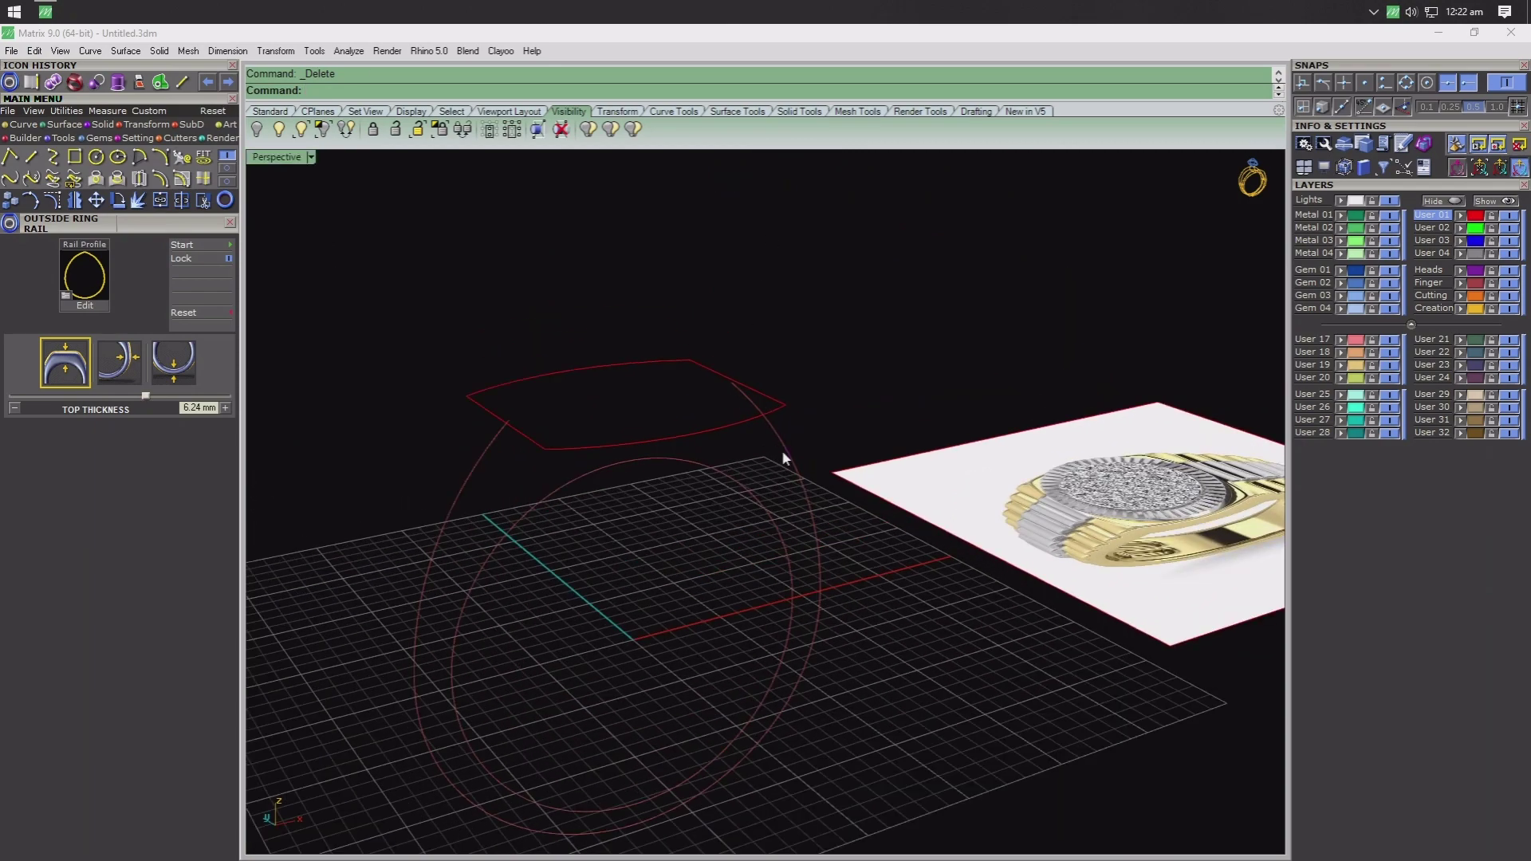
{"action": "left_click", "coordinate": [479, 467]}
{"action": "key", "text": "F10"}
{"action": "scroll", "coordinate": [518, 430], "scroll_direction": "up", "scroll_amount": 3}
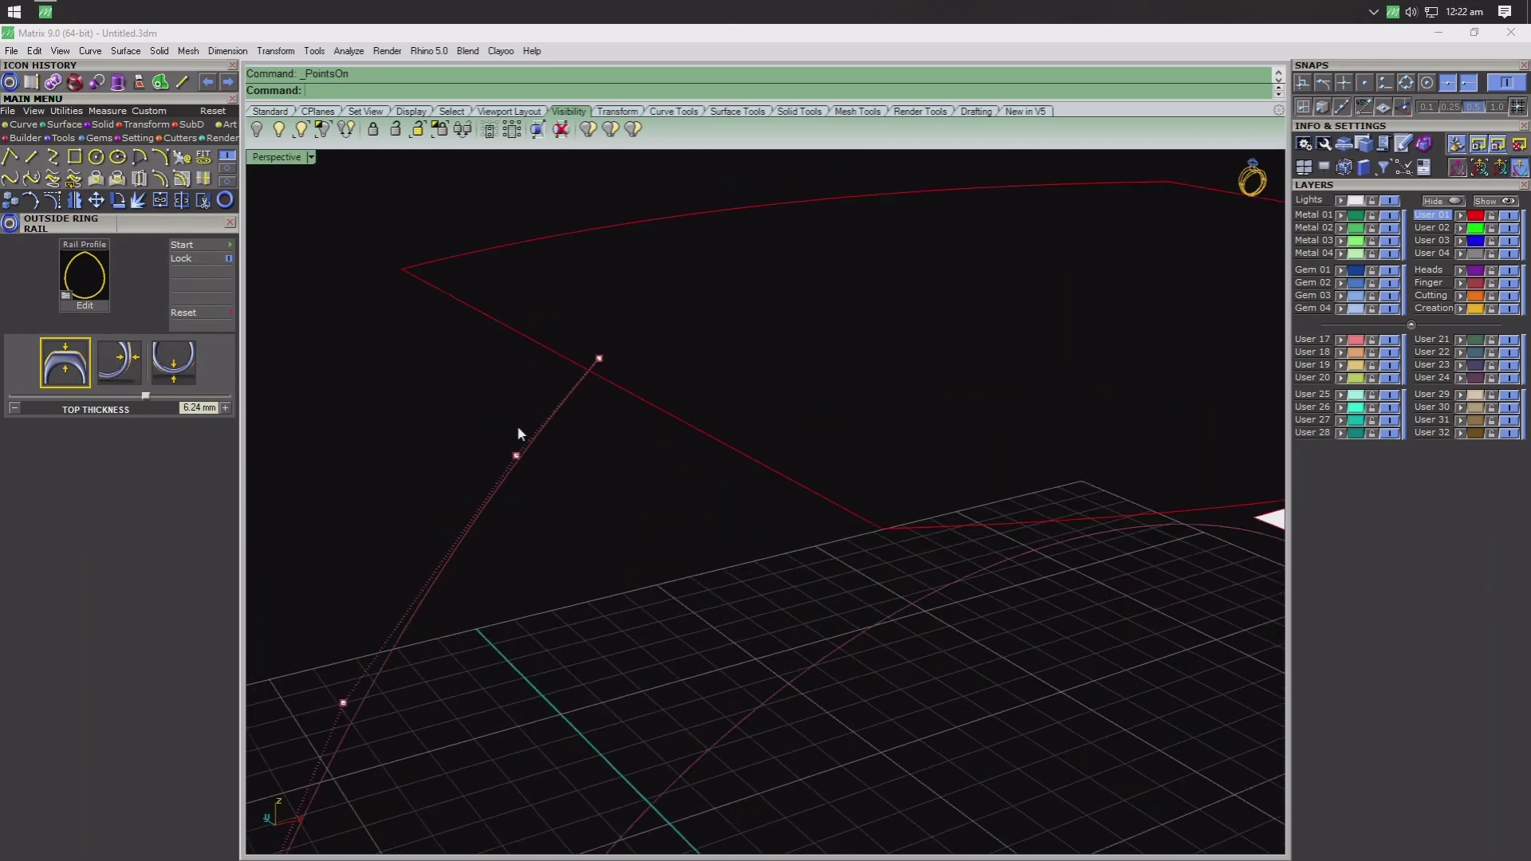
{"action": "left_click", "coordinate": [600, 358]}
{"action": "key", "text": "Delete"}
- Drag the curve's top control point onto the signet top outline's corner
{"action": "left_click", "coordinate": [516, 455]}
{"action": "left_click_drag", "start_coordinate": [520, 428], "coordinate": [556, 371]}
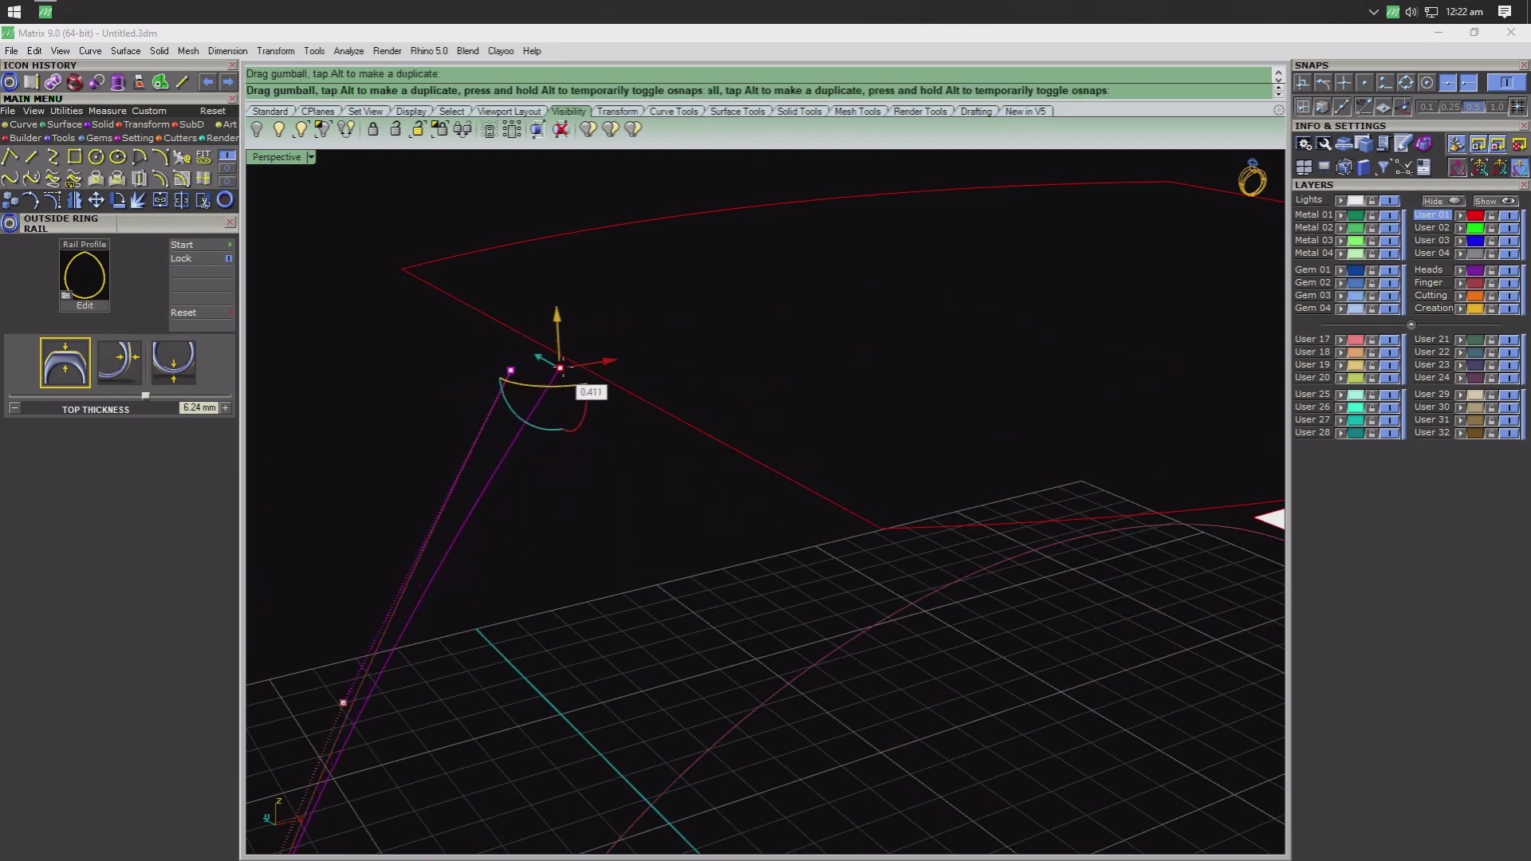
{"action": "left_click_drag", "start_coordinate": [508, 382], "coordinate": [571, 373]}
{"action": "left_click", "coordinate": [772, 370]}
{"action": "right_click_drag", "start_coordinate": [772, 371], "coordinate": [716, 500]}
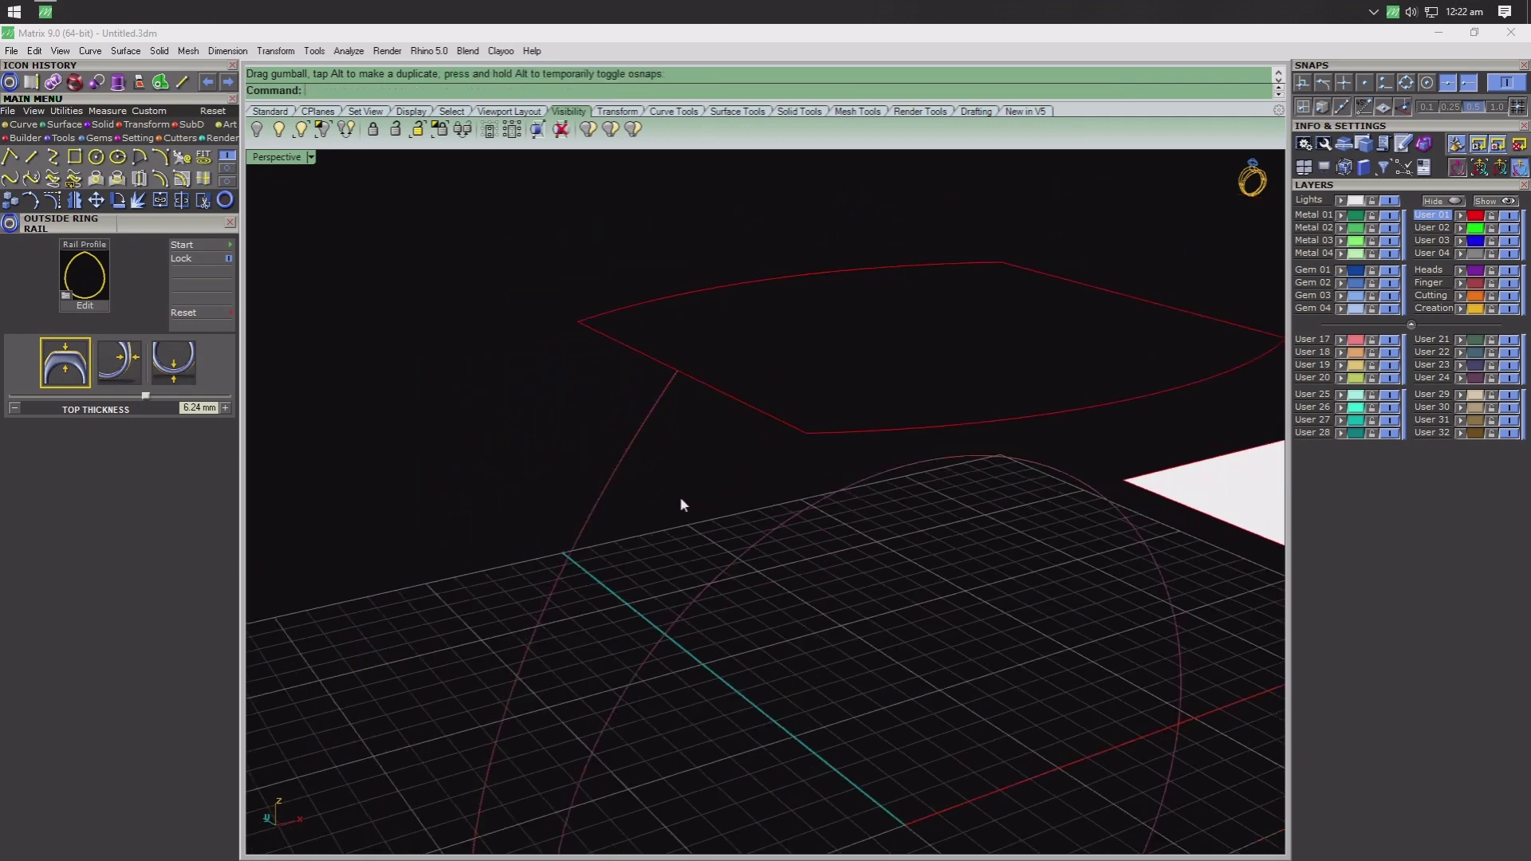
{"action": "key", "text": "ctrl+F2"}
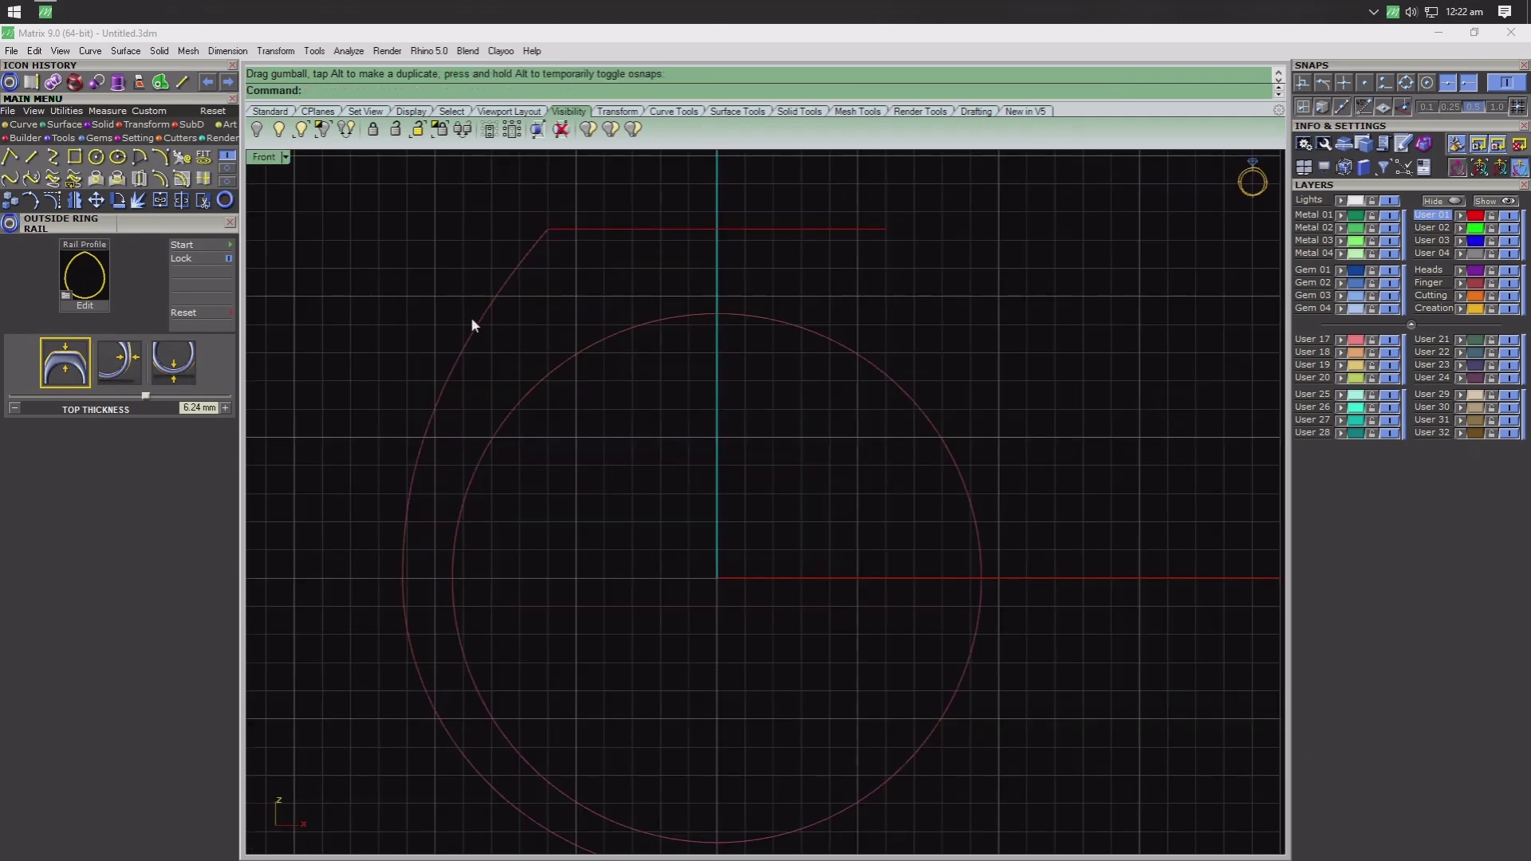
{"action": "scroll", "coordinate": [480, 280], "scroll_direction": "up", "scroll_amount": 3}
{"action": "left_click", "coordinate": [444, 341]}
- Delete the stray control point and mirror a copy of the left curve across the vertical axis
{"action": "key", "text": "Delete"}
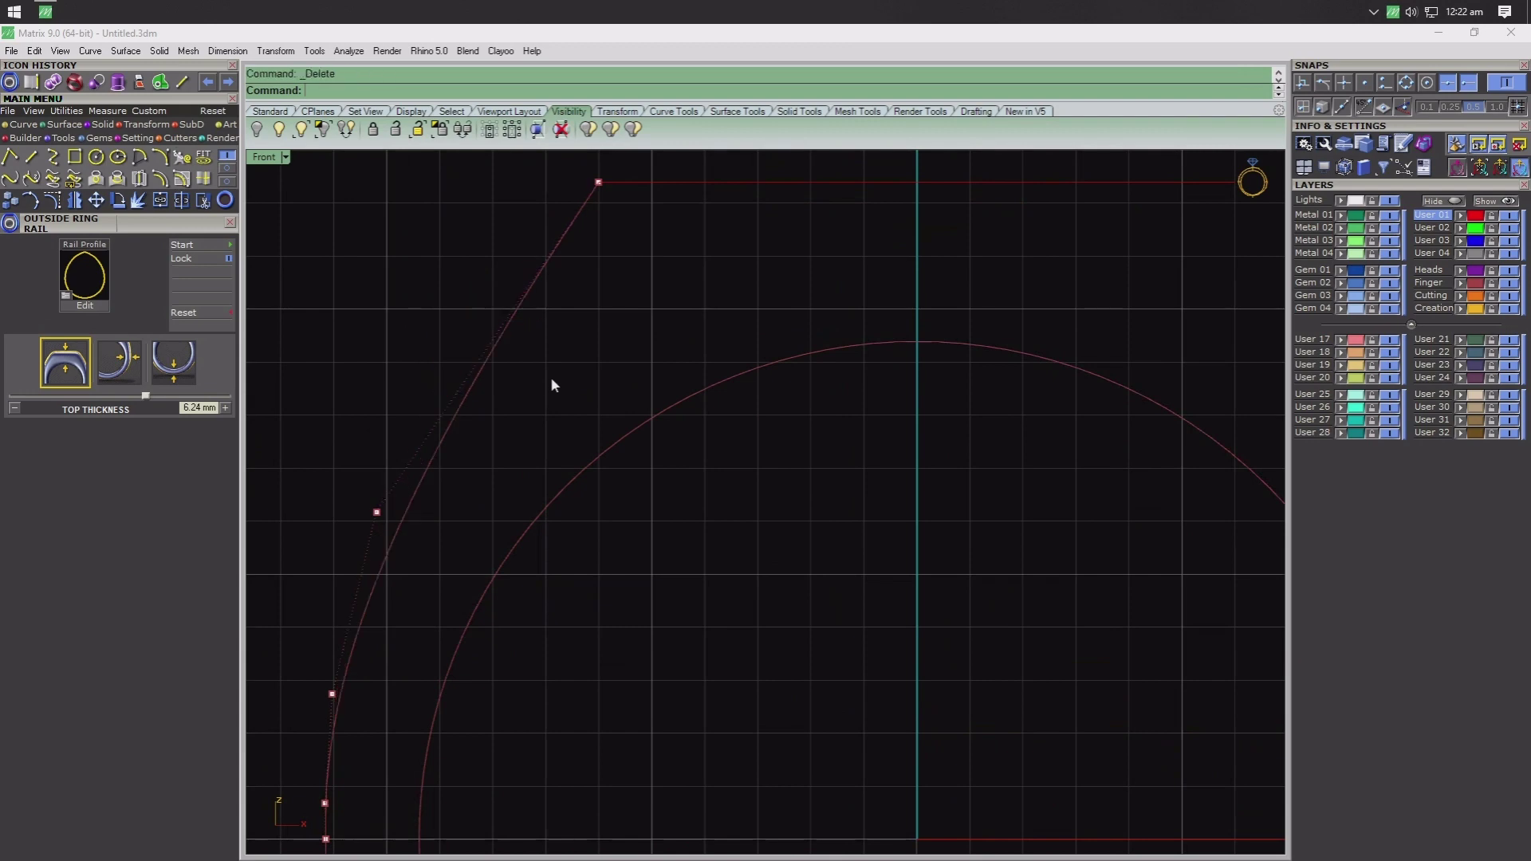
{"action": "scroll", "coordinate": [552, 386], "scroll_direction": "down", "scroll_amount": 3}
{"action": "key", "text": "Escape"}
{"action": "left_click", "coordinate": [554, 399]}
{"action": "scroll", "coordinate": [732, 650], "scroll_direction": "down", "scroll_amount": 3}
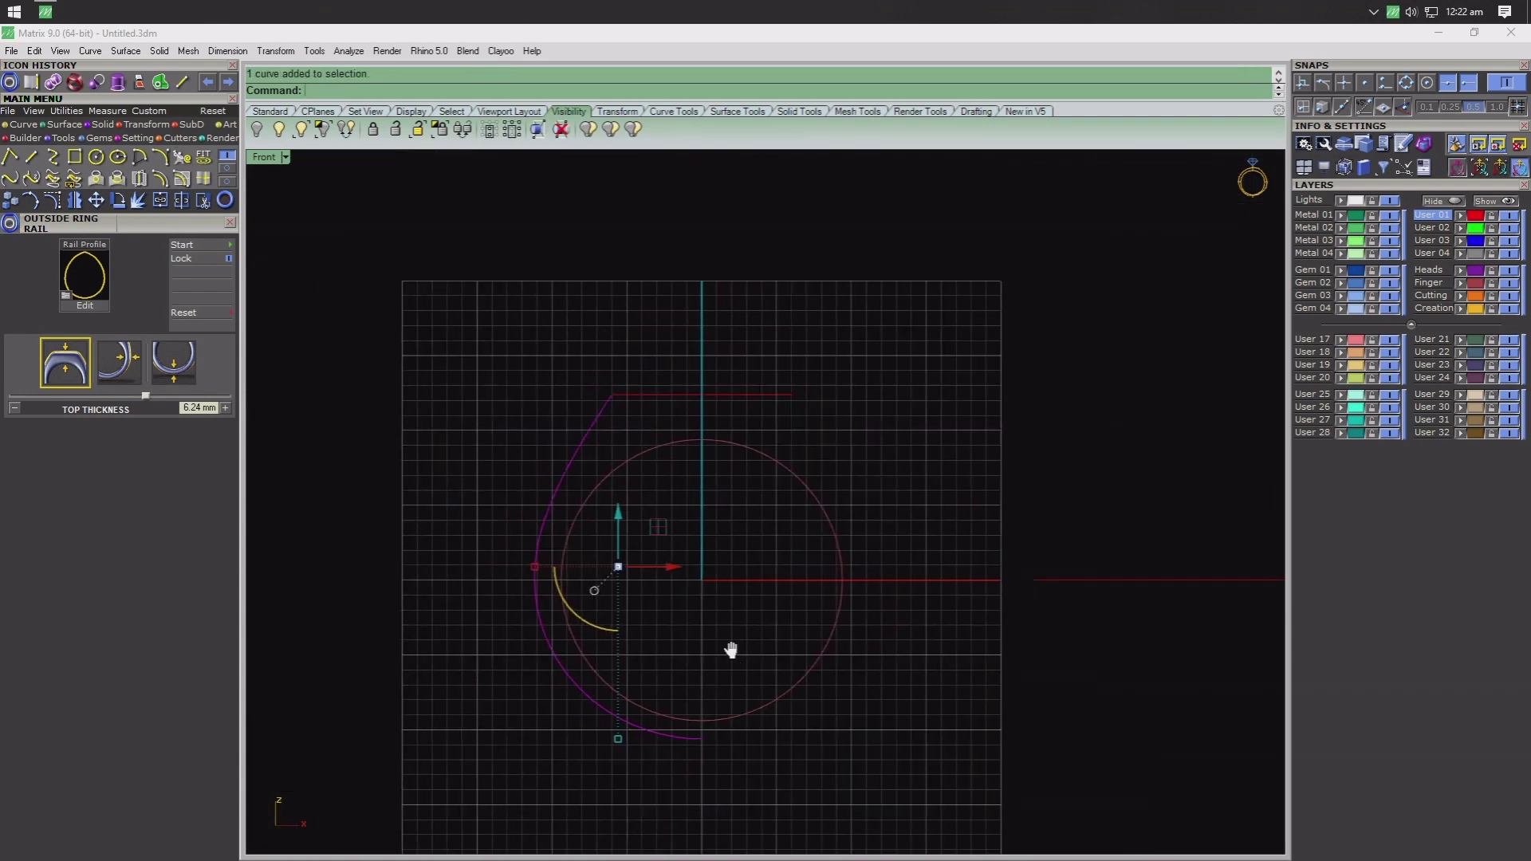
{"action": "right_click_drag", "start_coordinate": [731, 650], "coordinate": [678, 543]}
{"action": "left_click", "coordinate": [74, 199]}
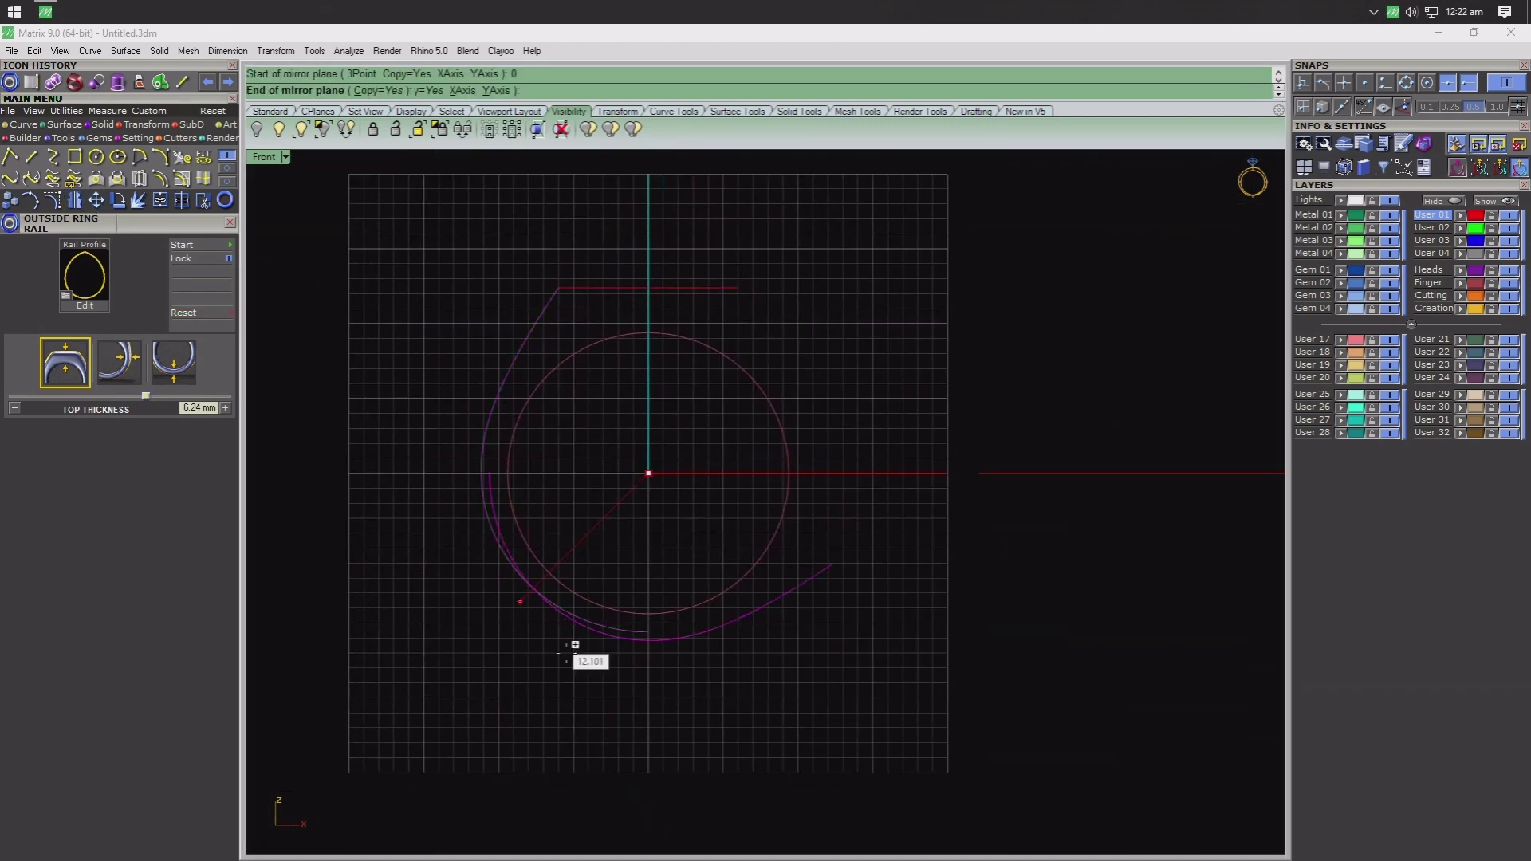
{"action": "left_click", "coordinate": [596, 720]}
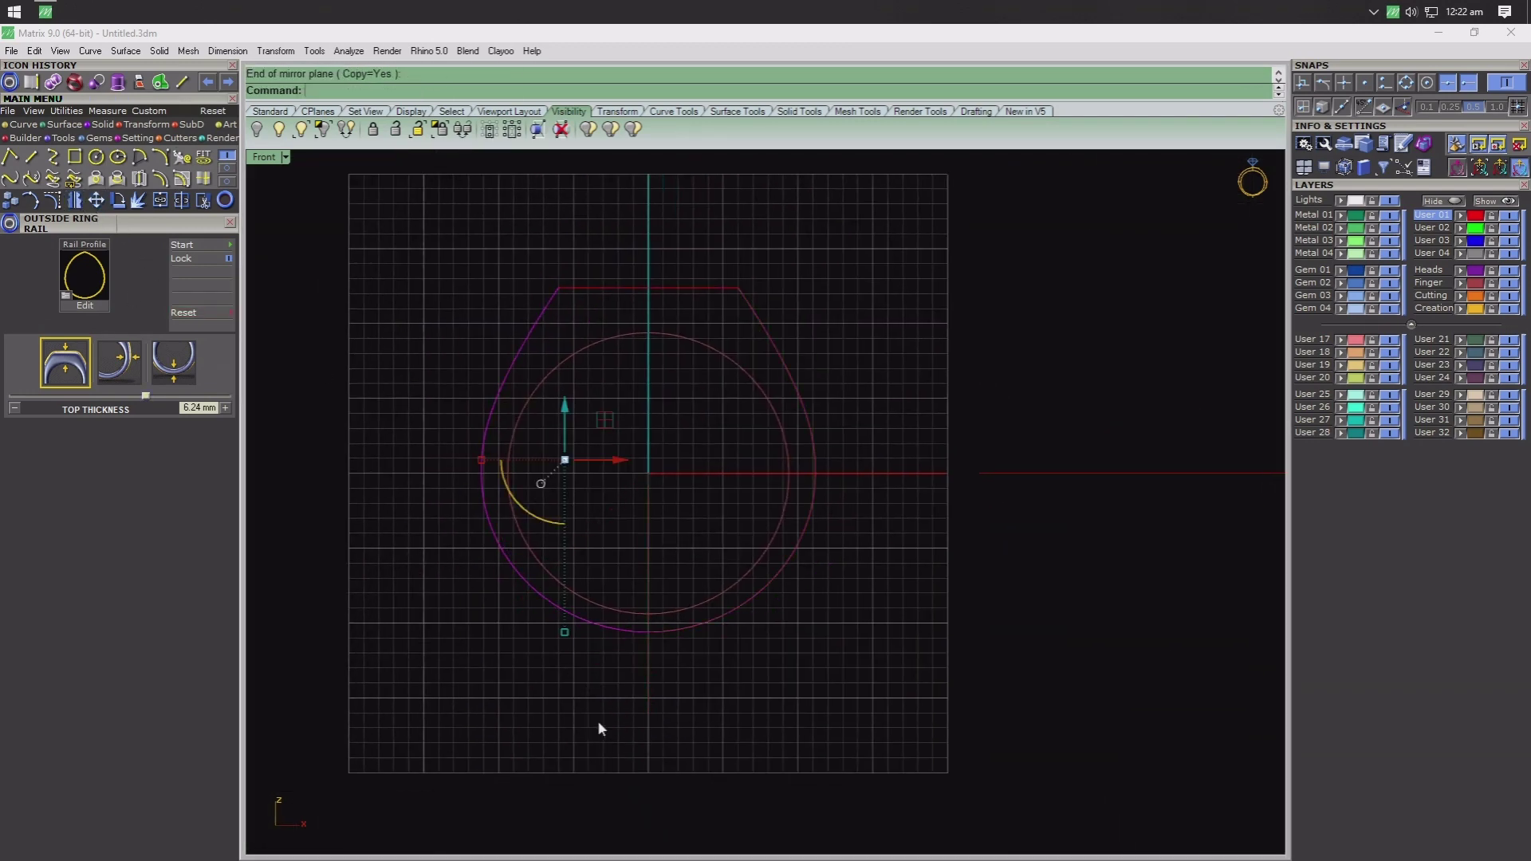
- Divide the left side curve into 13 segments and the right side into 26 with points
{"action": "left_click", "coordinate": [539, 325]}
{"action": "type", "text": "Divide"}
{"action": "key", "text": "Return"}
{"action": "type", "text": "13"}
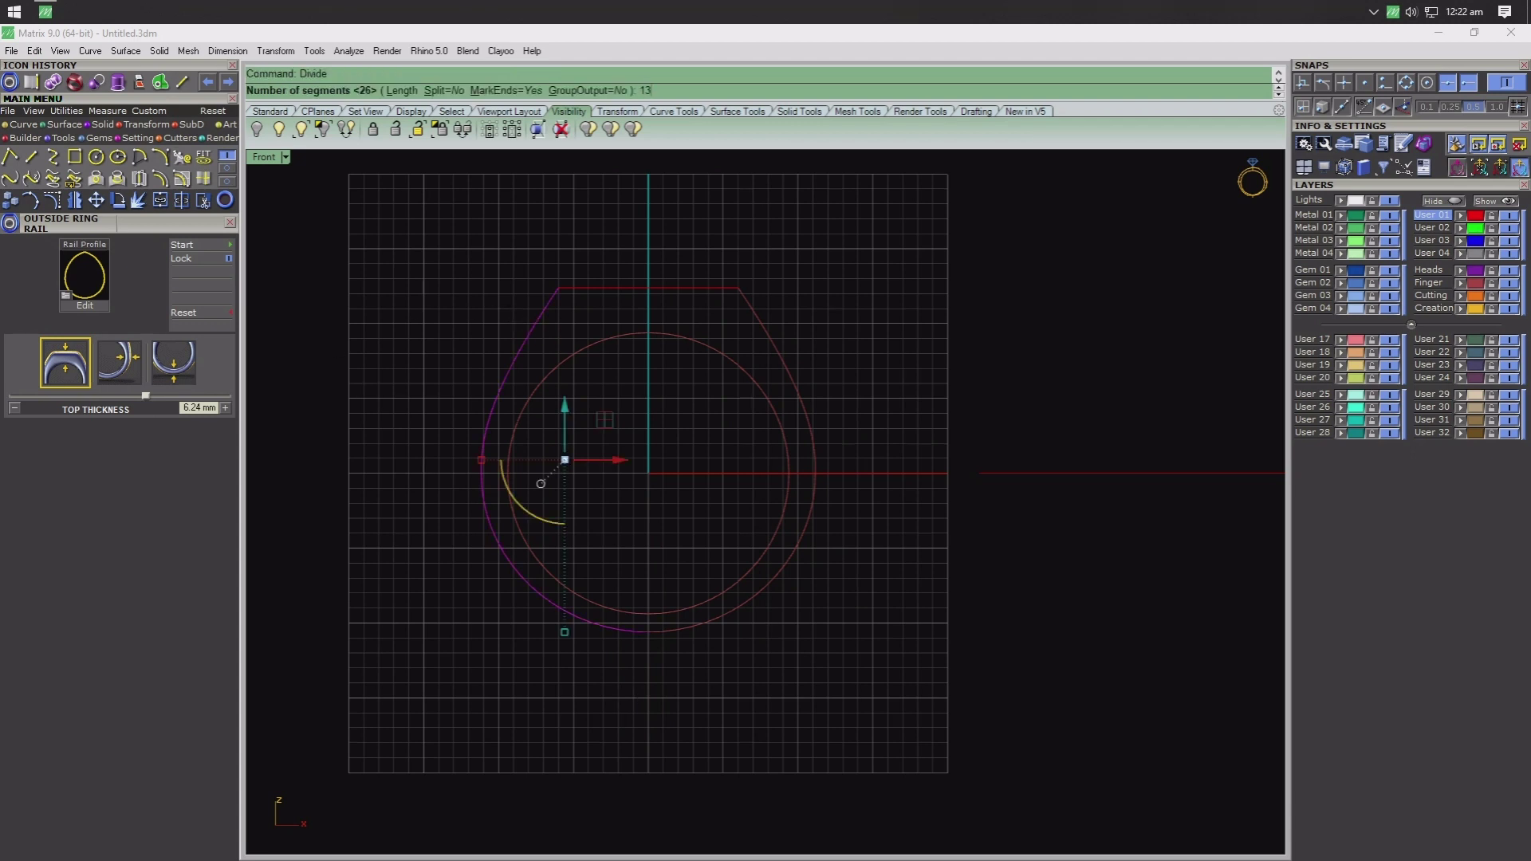
{"action": "key", "text": "Return"}
{"action": "key", "text": "Escape"}
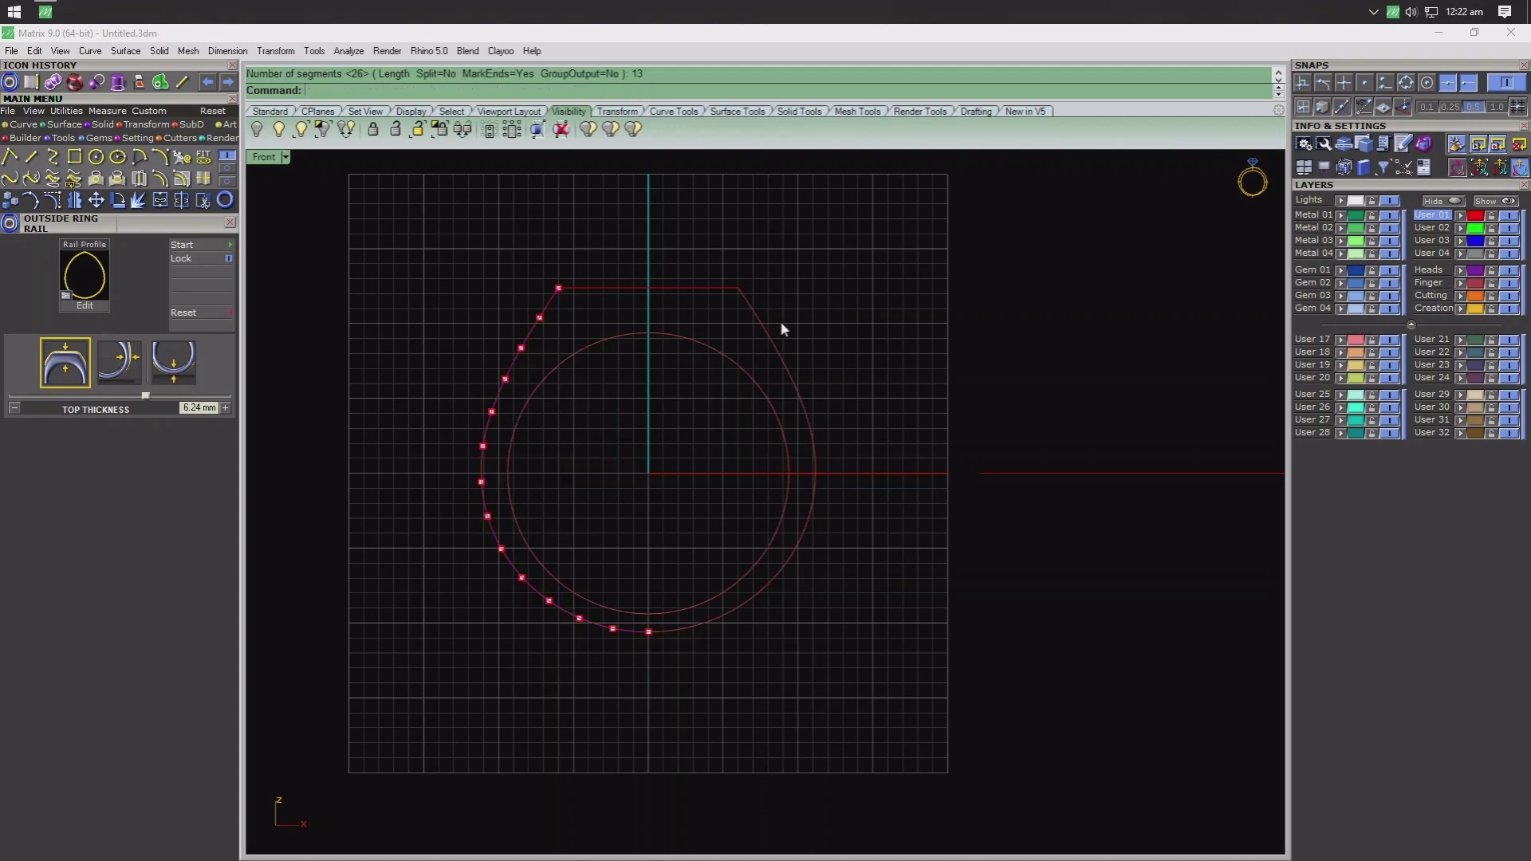
{"action": "left_click", "coordinate": [761, 339]}
{"action": "key", "text": "Return"}
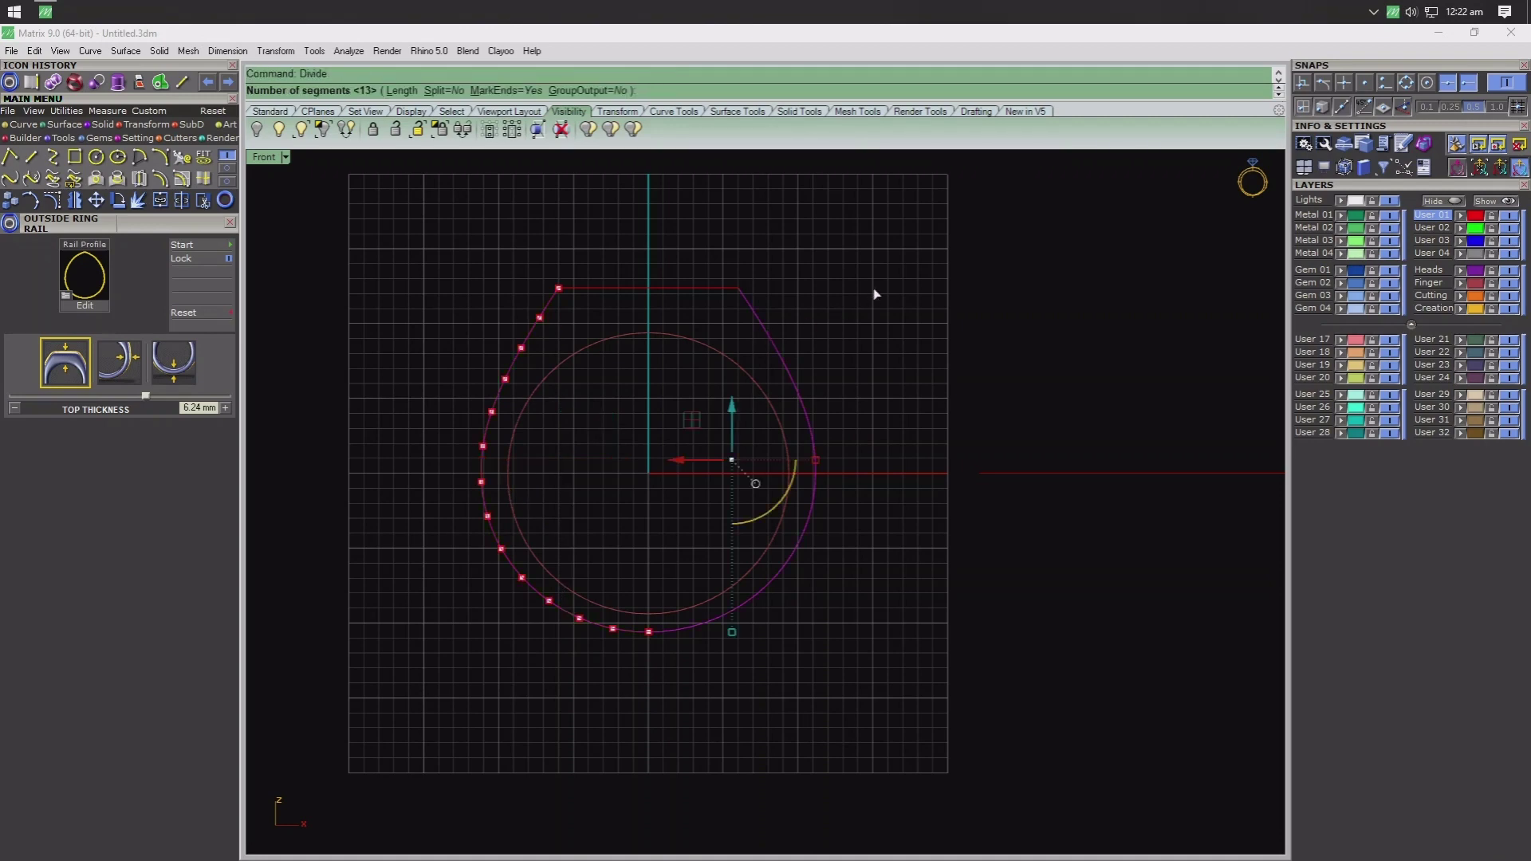
{"action": "type", "text": "26"}
{"action": "key", "text": "Return"}
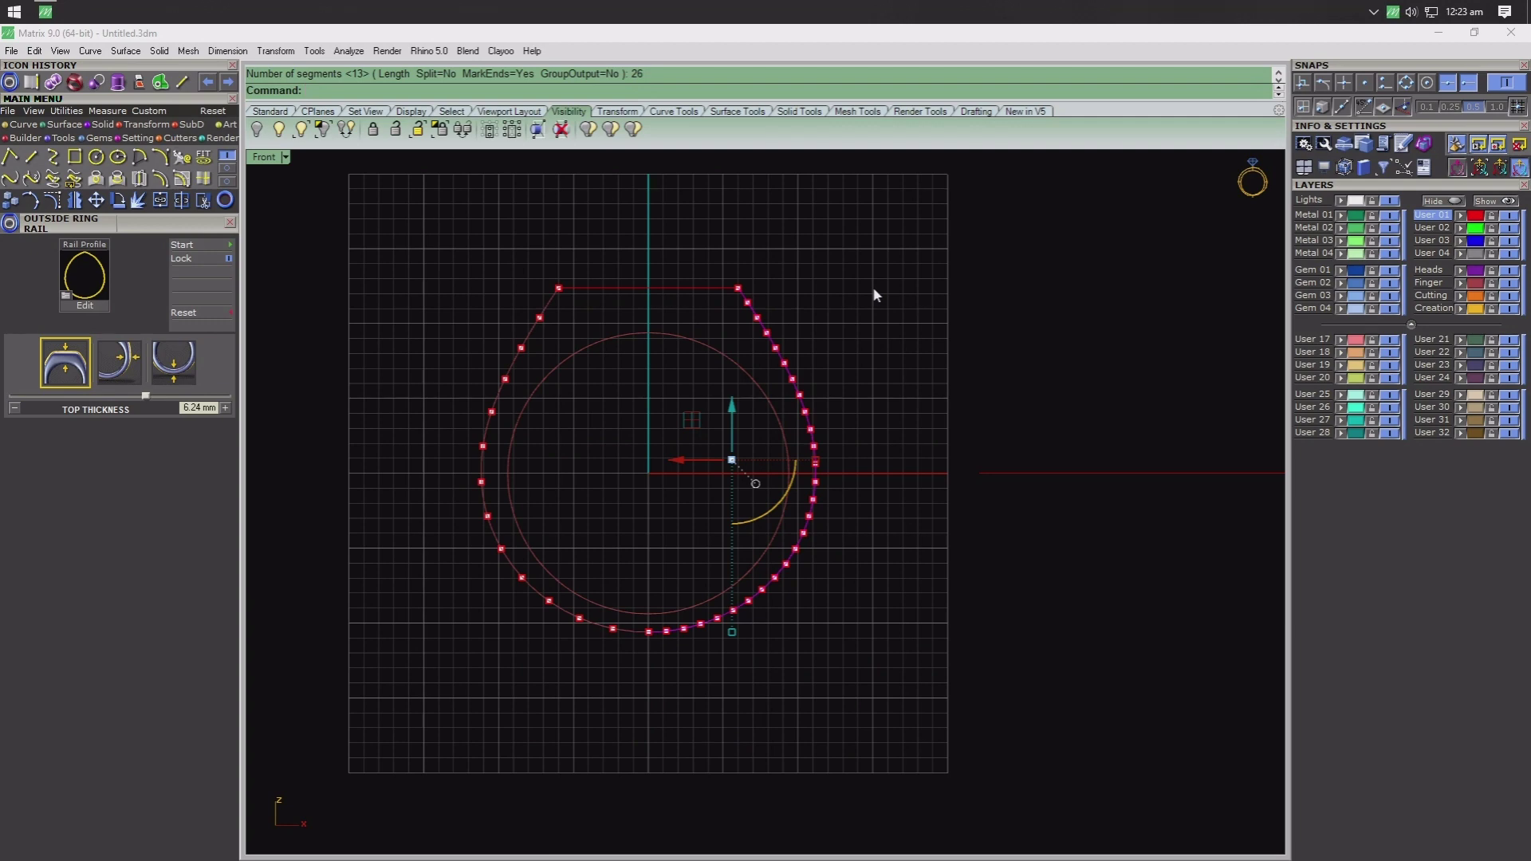
{"action": "key", "text": "Escape"}
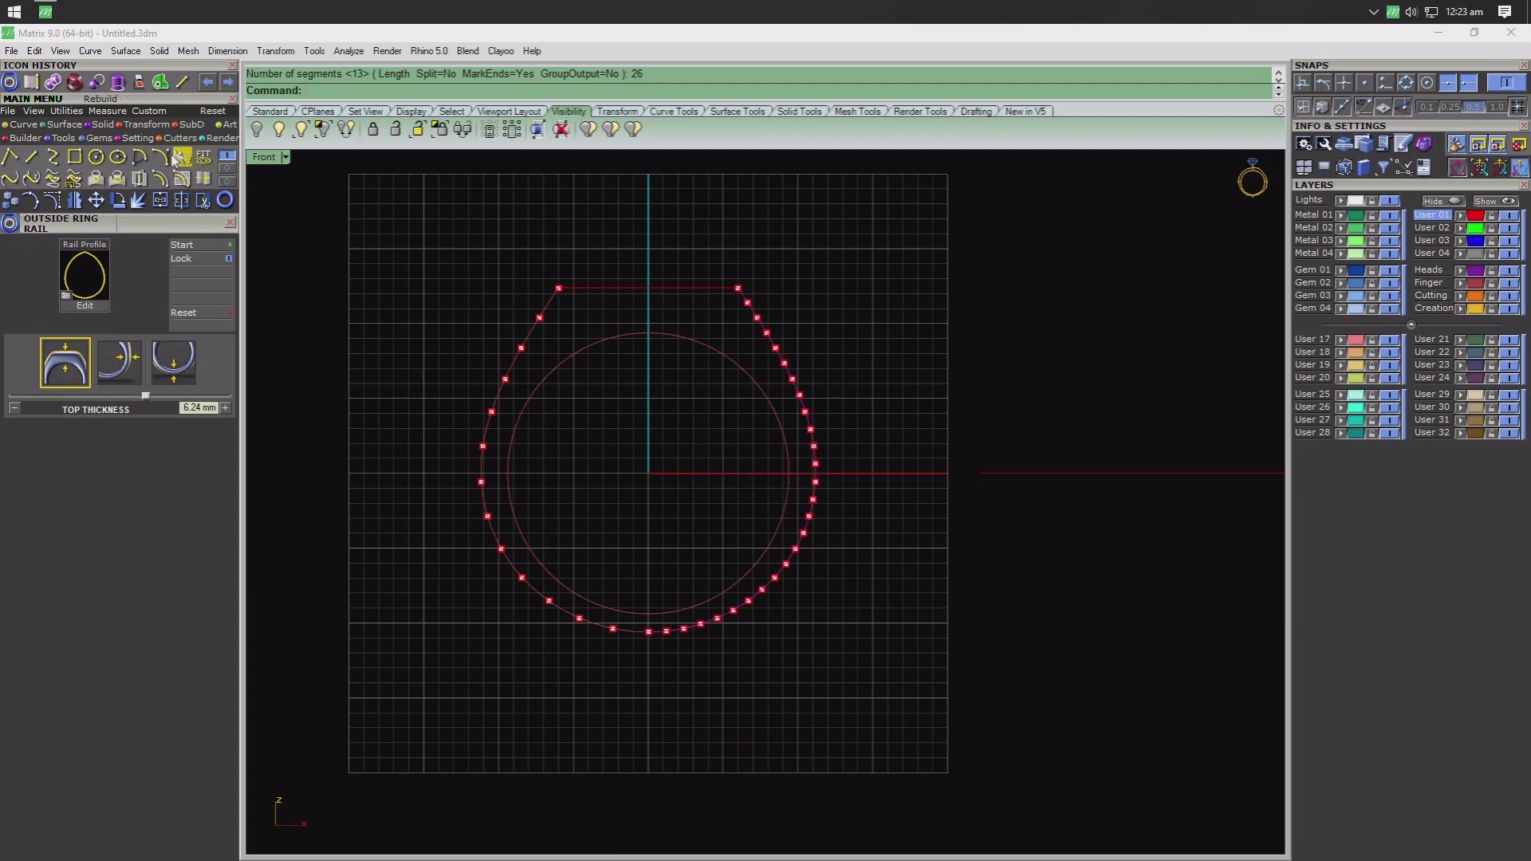
{"action": "left_click", "coordinate": [160, 157]}
- With point snapping on, draw an arc from the top-left corner to the next profile point
{"action": "scroll", "coordinate": [565, 279], "scroll_direction": "up", "scroll_amount": 2}
{"action": "scroll", "coordinate": [564, 279], "scroll_direction": "up", "scroll_amount": 4}
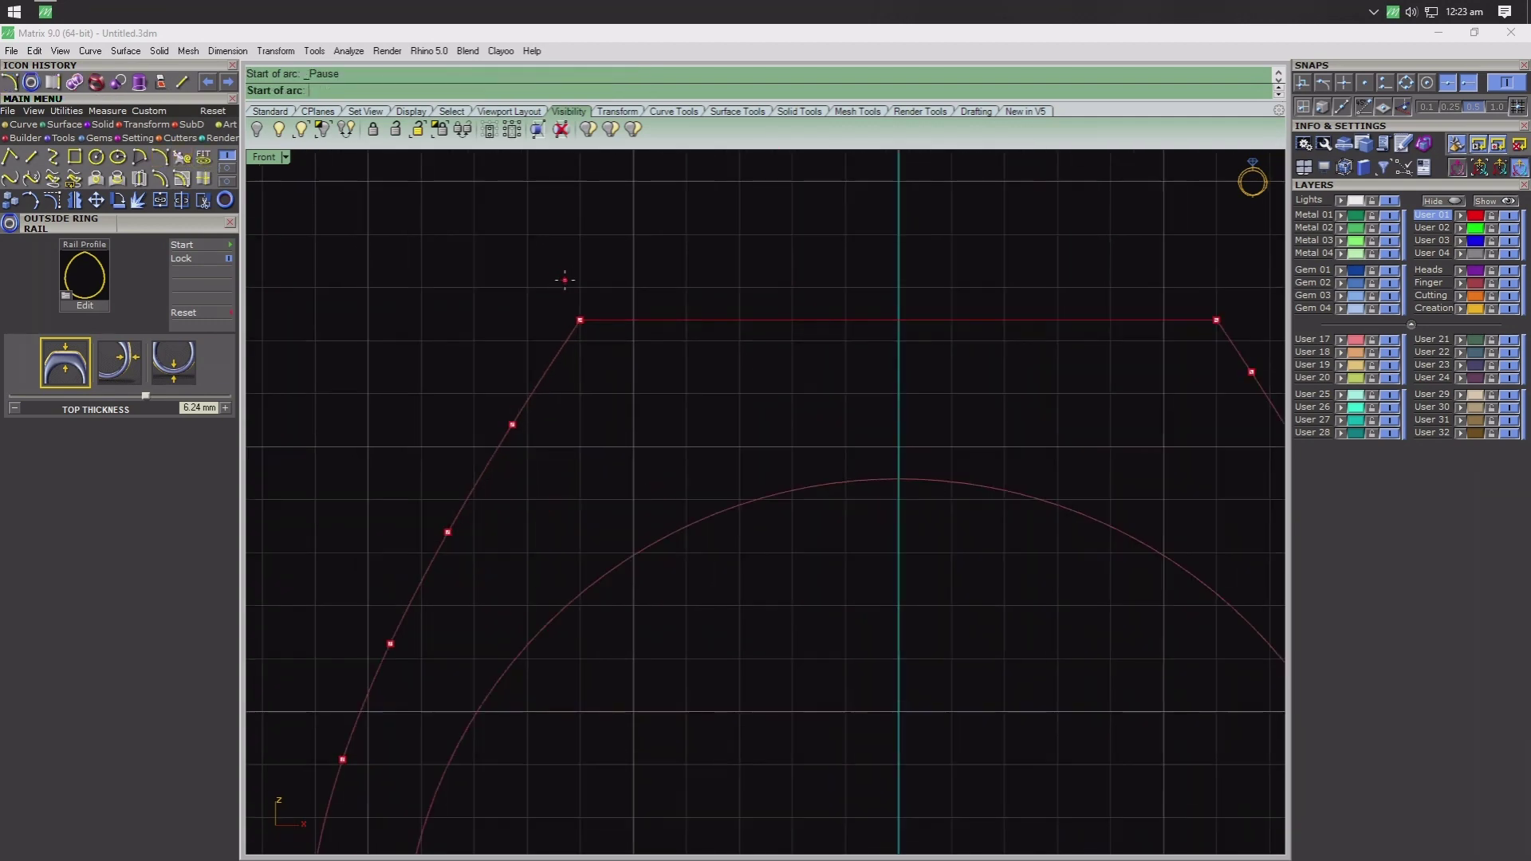
{"action": "left_click", "coordinate": [1366, 88]}
{"action": "left_click", "coordinate": [580, 320]}
{"action": "left_click", "coordinate": [512, 425]}
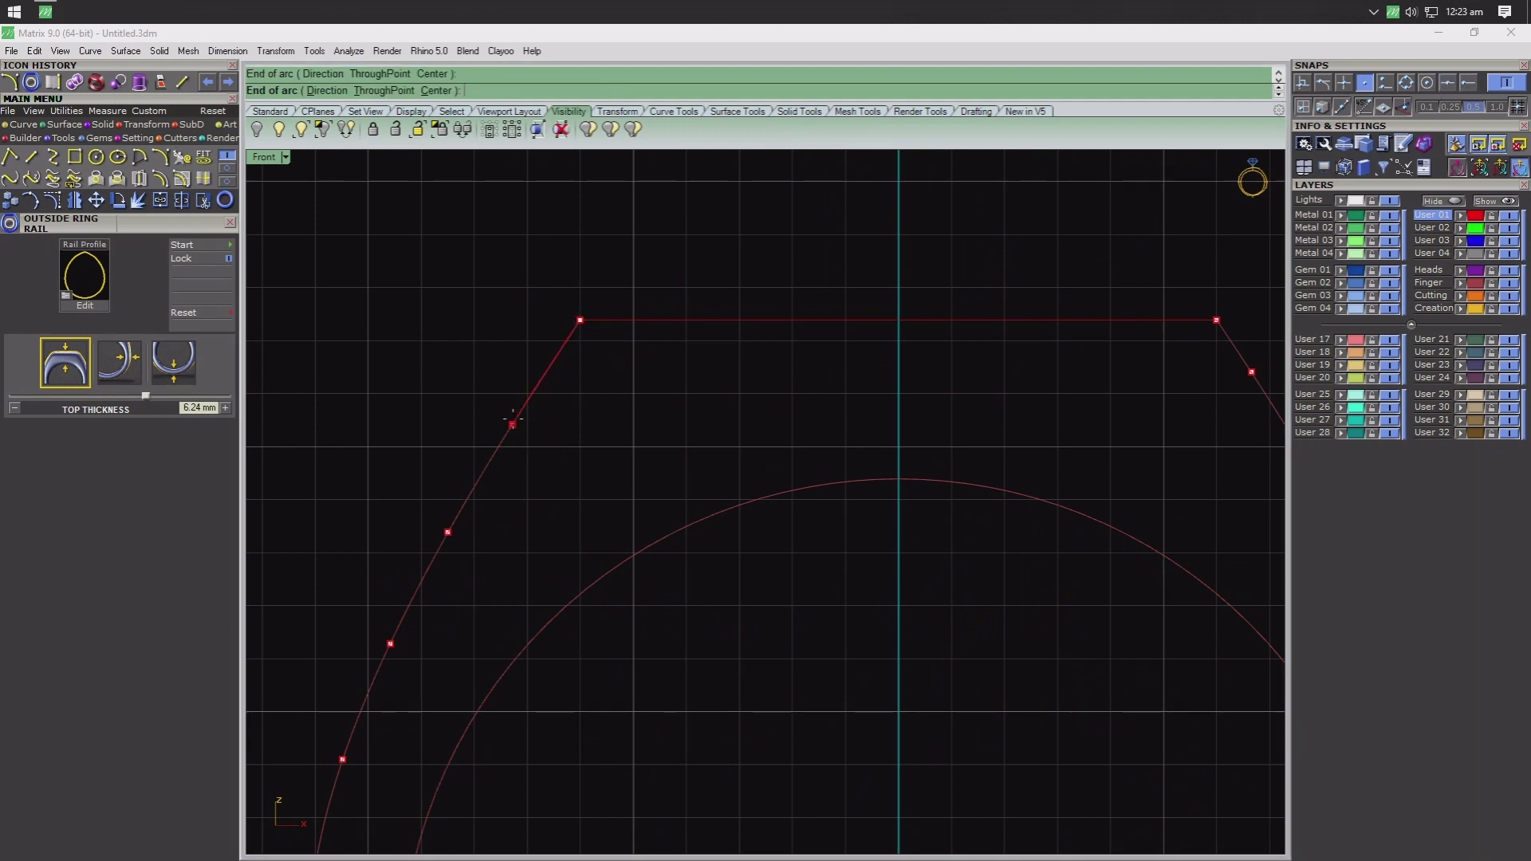
{"action": "left_click", "coordinate": [332, 73]}
{"action": "left_click", "coordinate": [499, 301]}
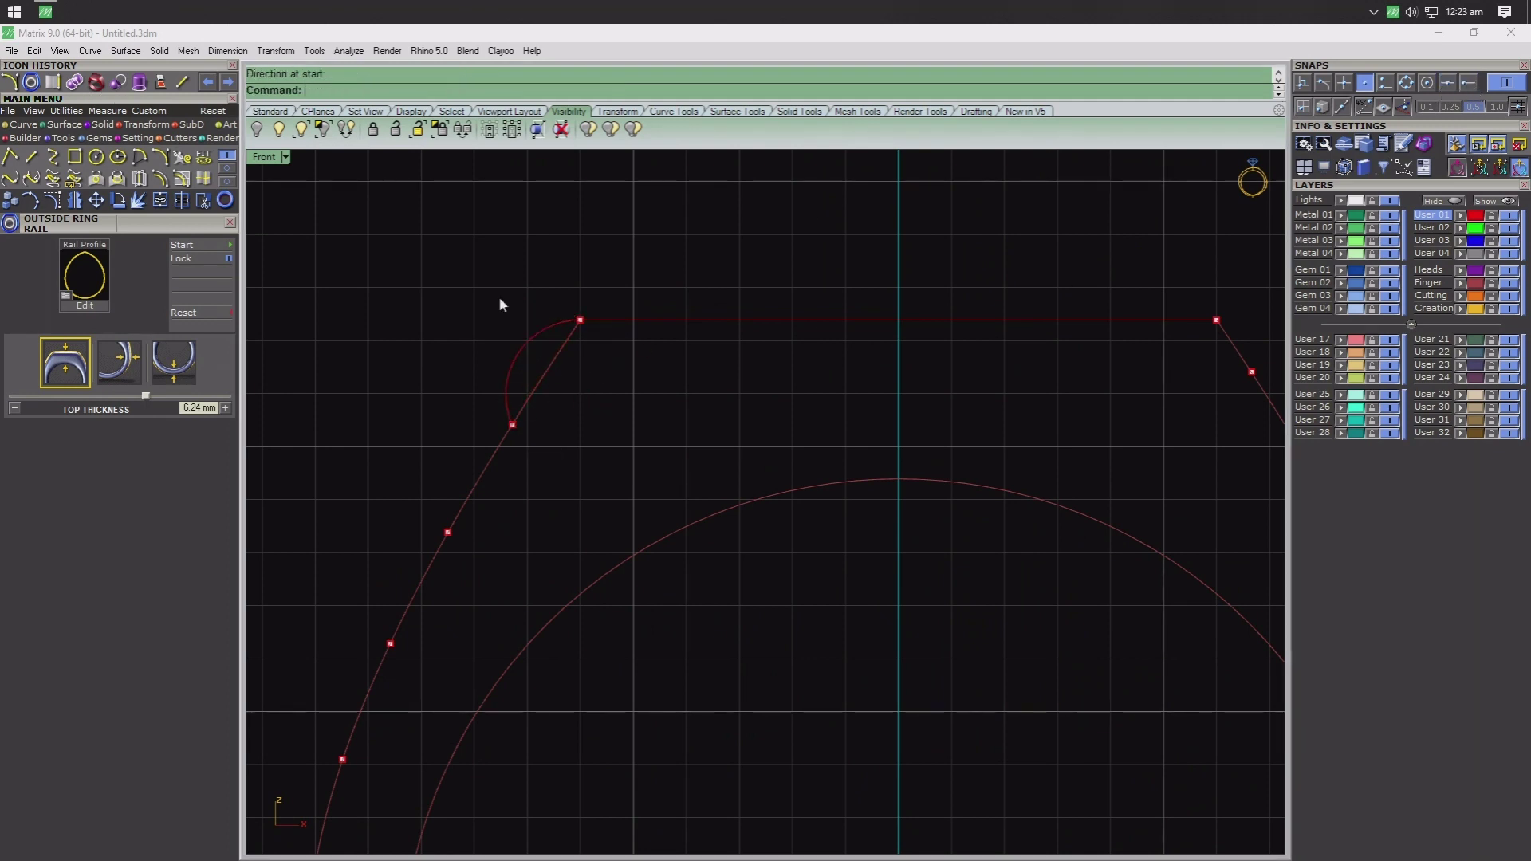
{"action": "left_click", "coordinate": [518, 365]}
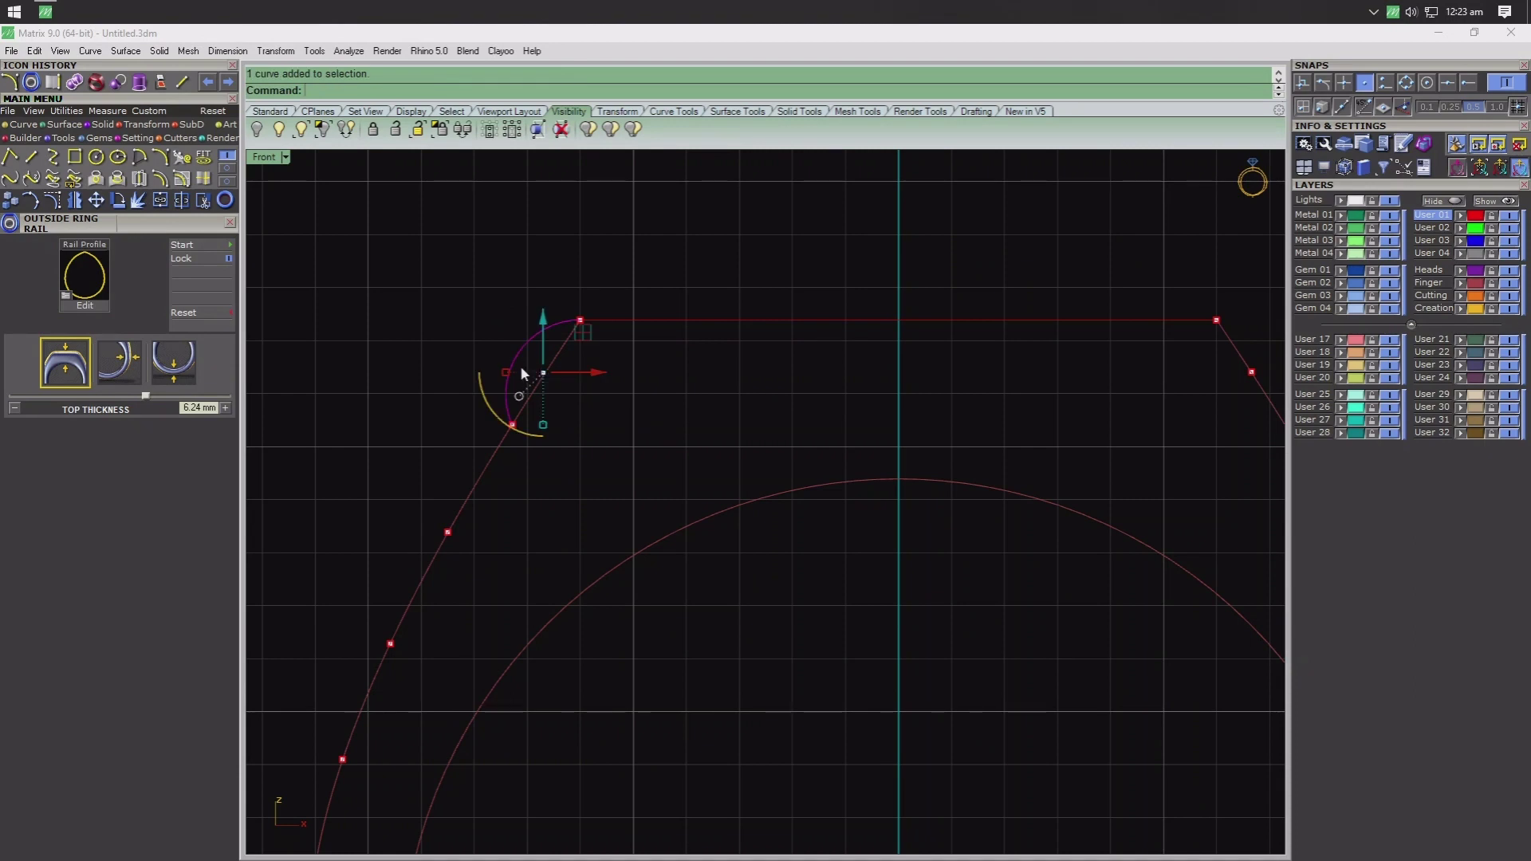
- Make Orient 2 Points scaled copies of the arc down the upper left profile points
{"action": "left_click", "coordinate": [146, 125]}
{"action": "left_click", "coordinate": [117, 157]}
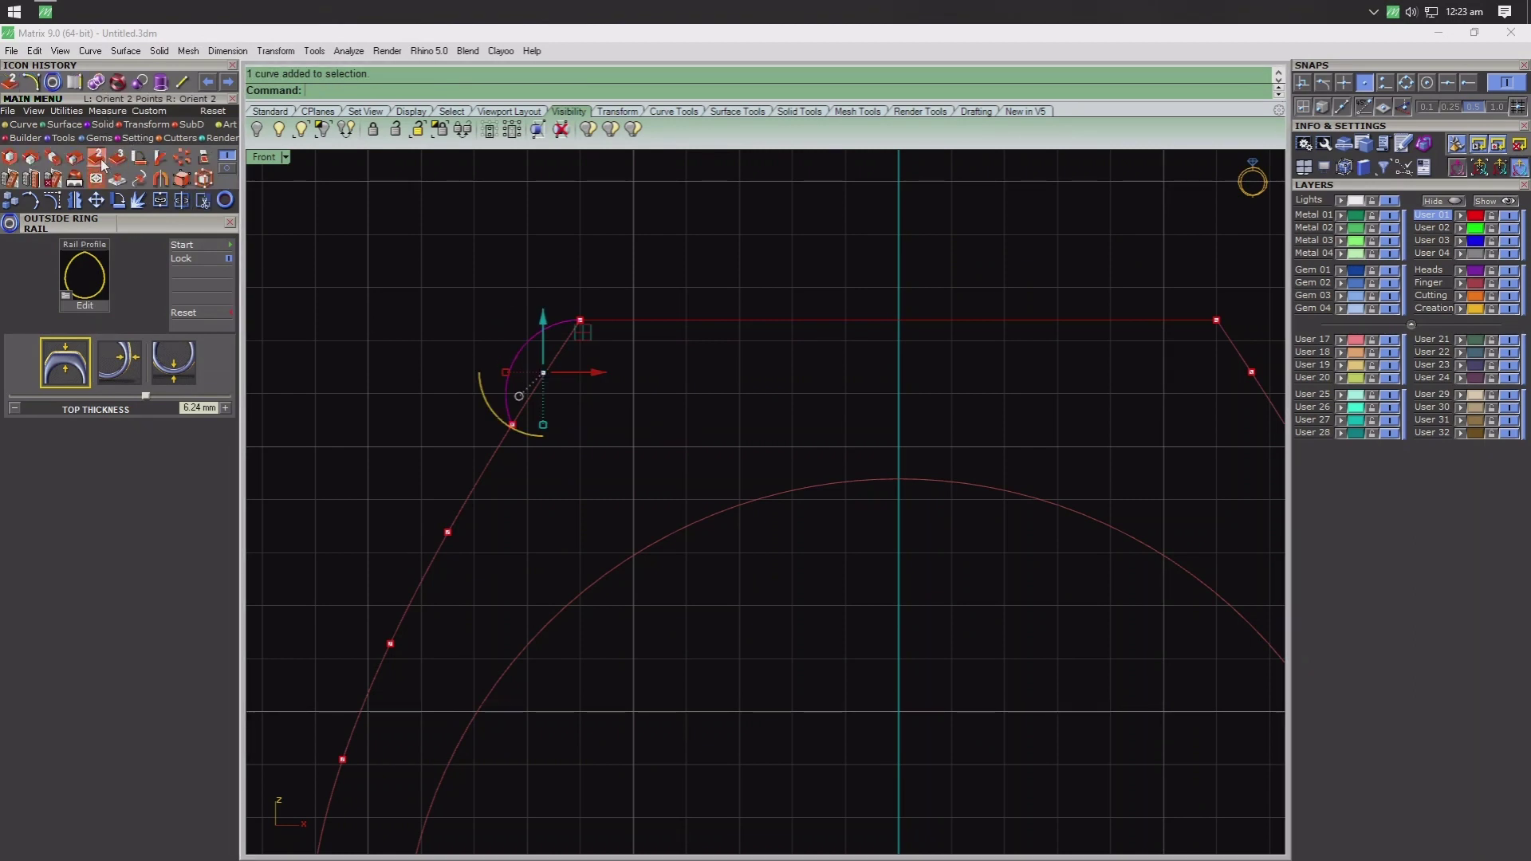
{"action": "left_click", "coordinate": [581, 320]}
{"action": "left_click", "coordinate": [514, 423]}
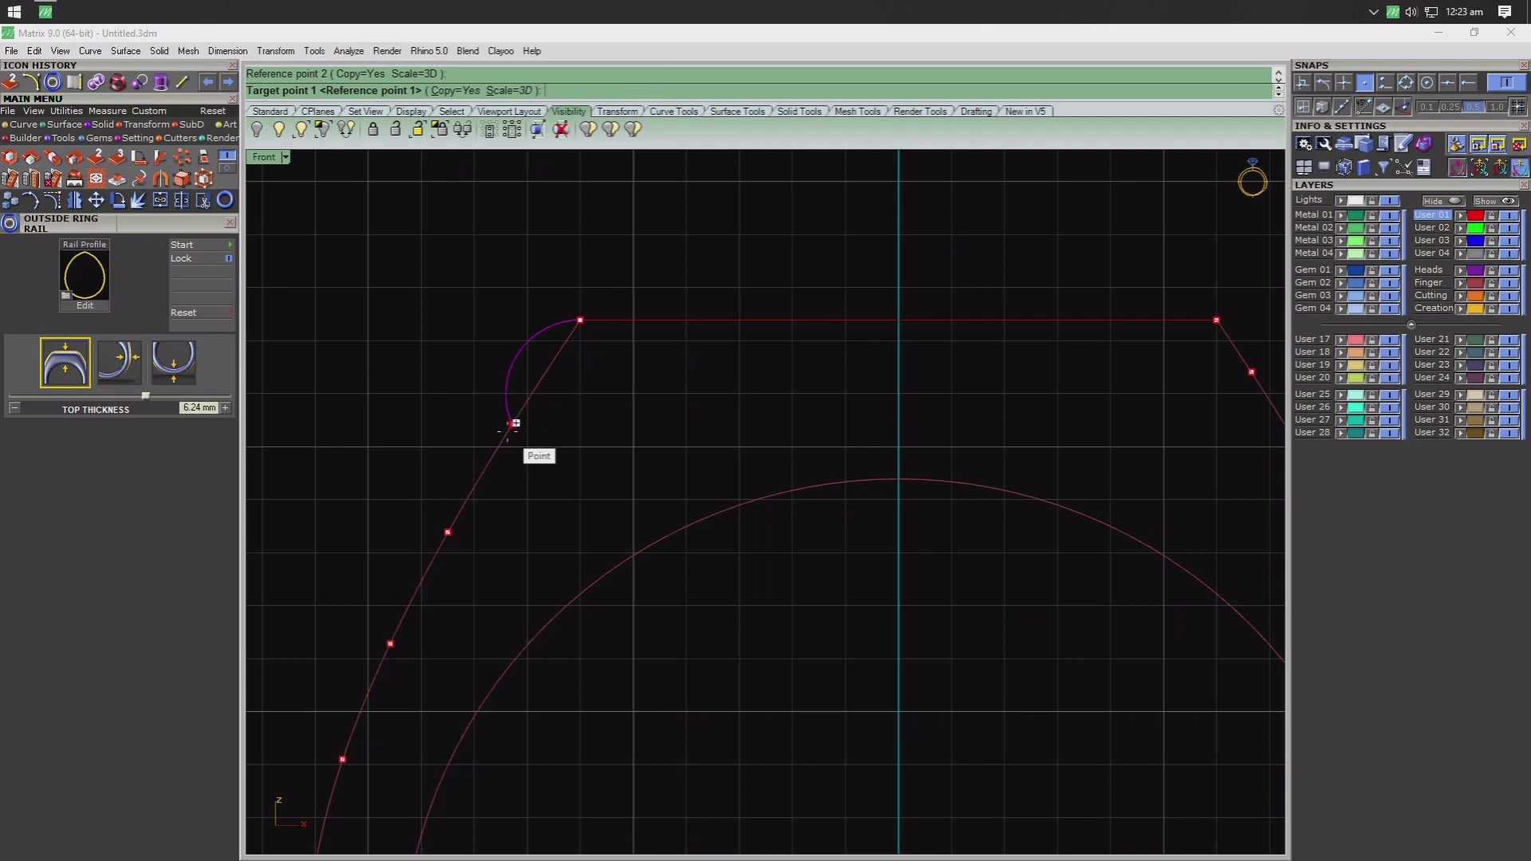
{"action": "left_click", "coordinate": [515, 423]}
{"action": "left_click", "coordinate": [448, 532]}
{"action": "left_click", "coordinate": [448, 532]}
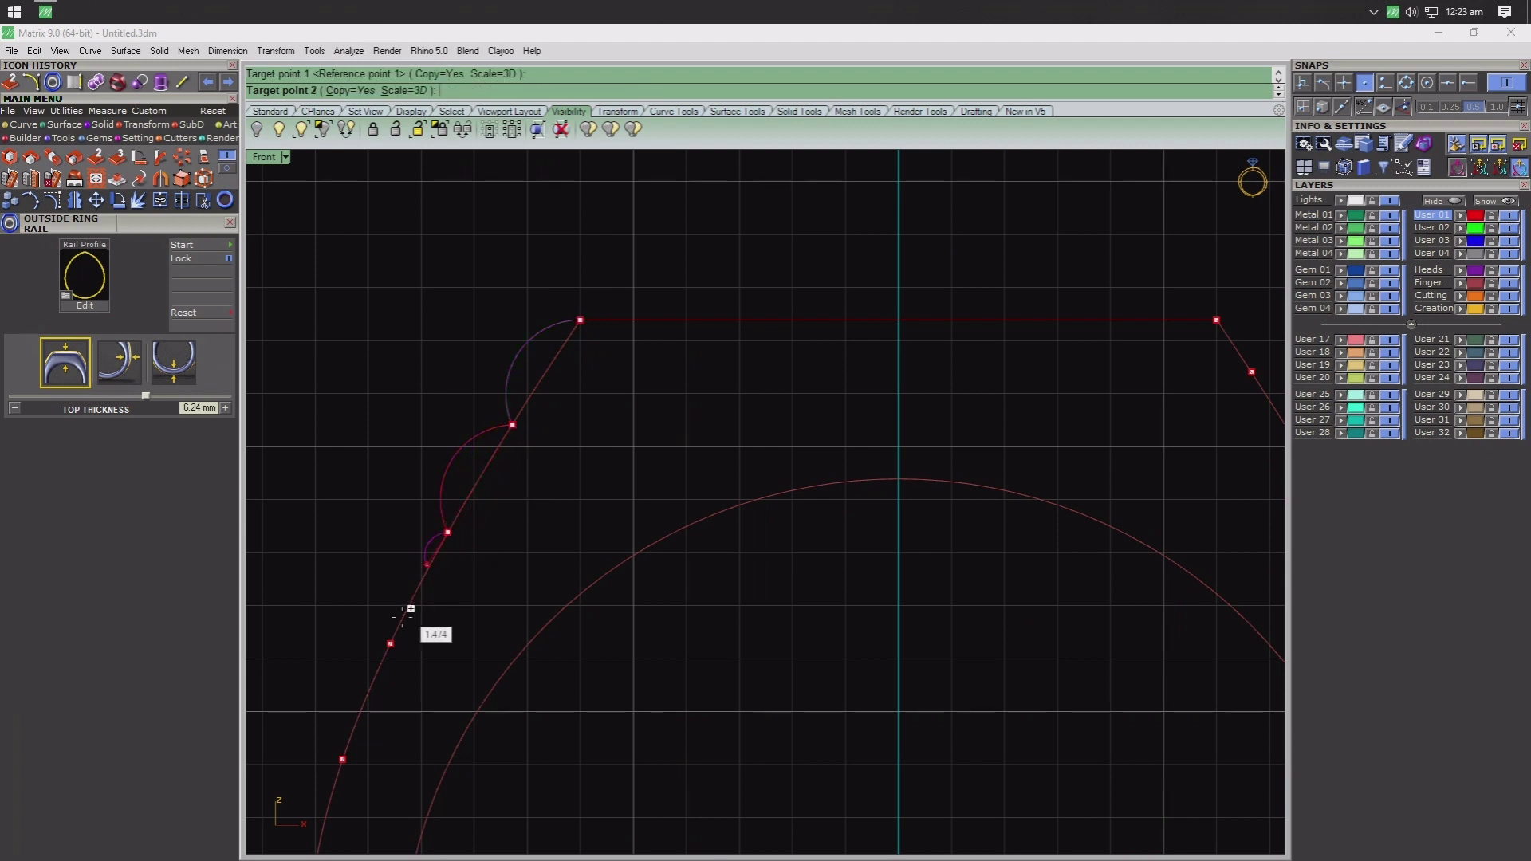
{"action": "left_click", "coordinate": [390, 643]}
- Continue the scaled arc copies between the lower left-side profile nodes
{"action": "right_click_drag", "start_coordinate": [424, 660], "coordinate": [509, 348]}
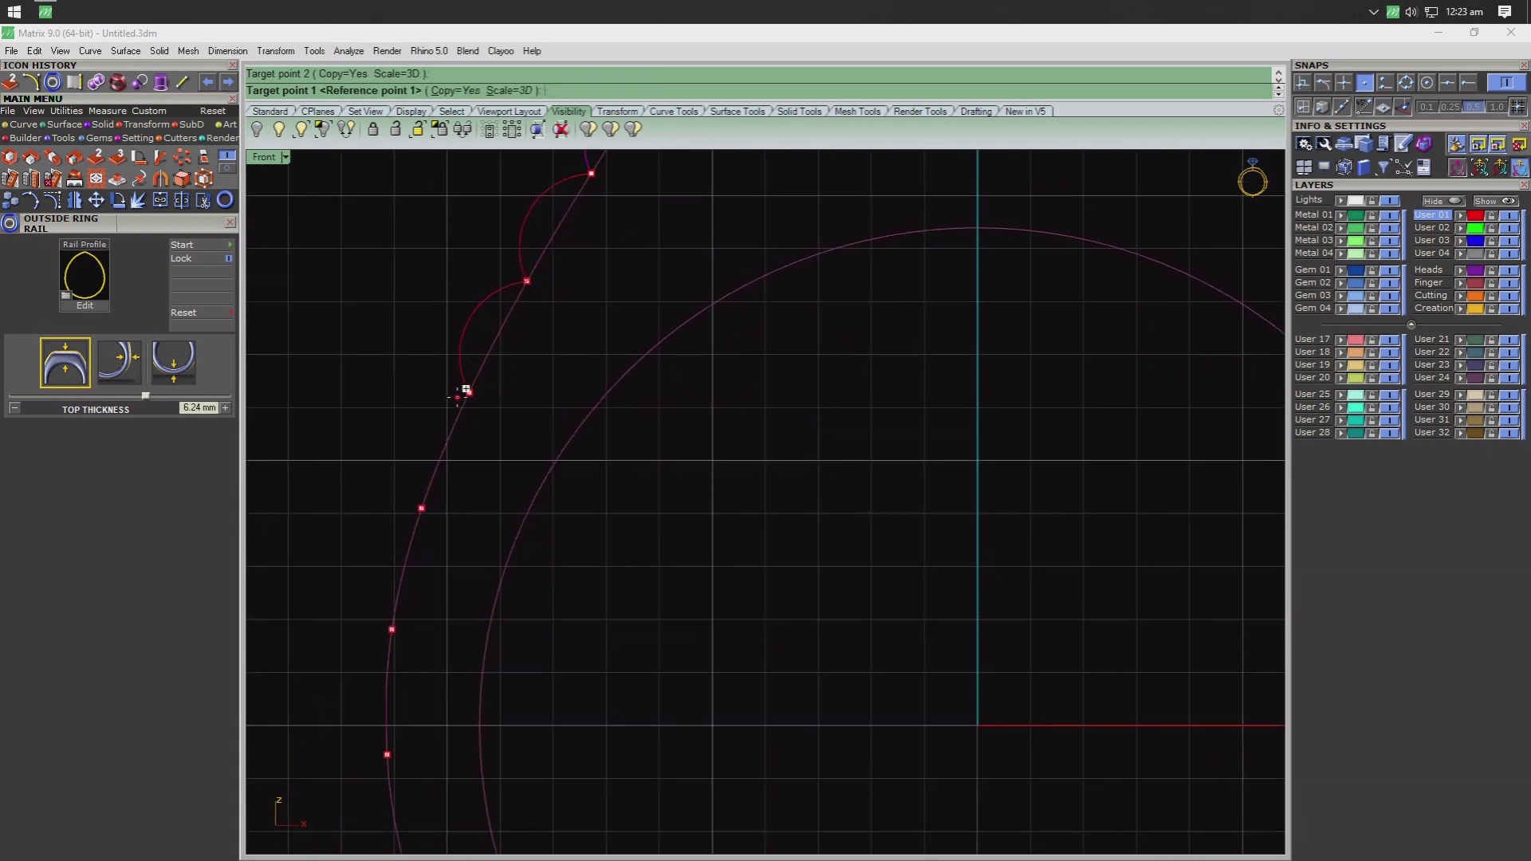
{"action": "left_click", "coordinate": [469, 393]}
{"action": "left_click", "coordinate": [421, 508]}
{"action": "left_click", "coordinate": [421, 508]}
{"action": "left_click", "coordinate": [392, 630]}
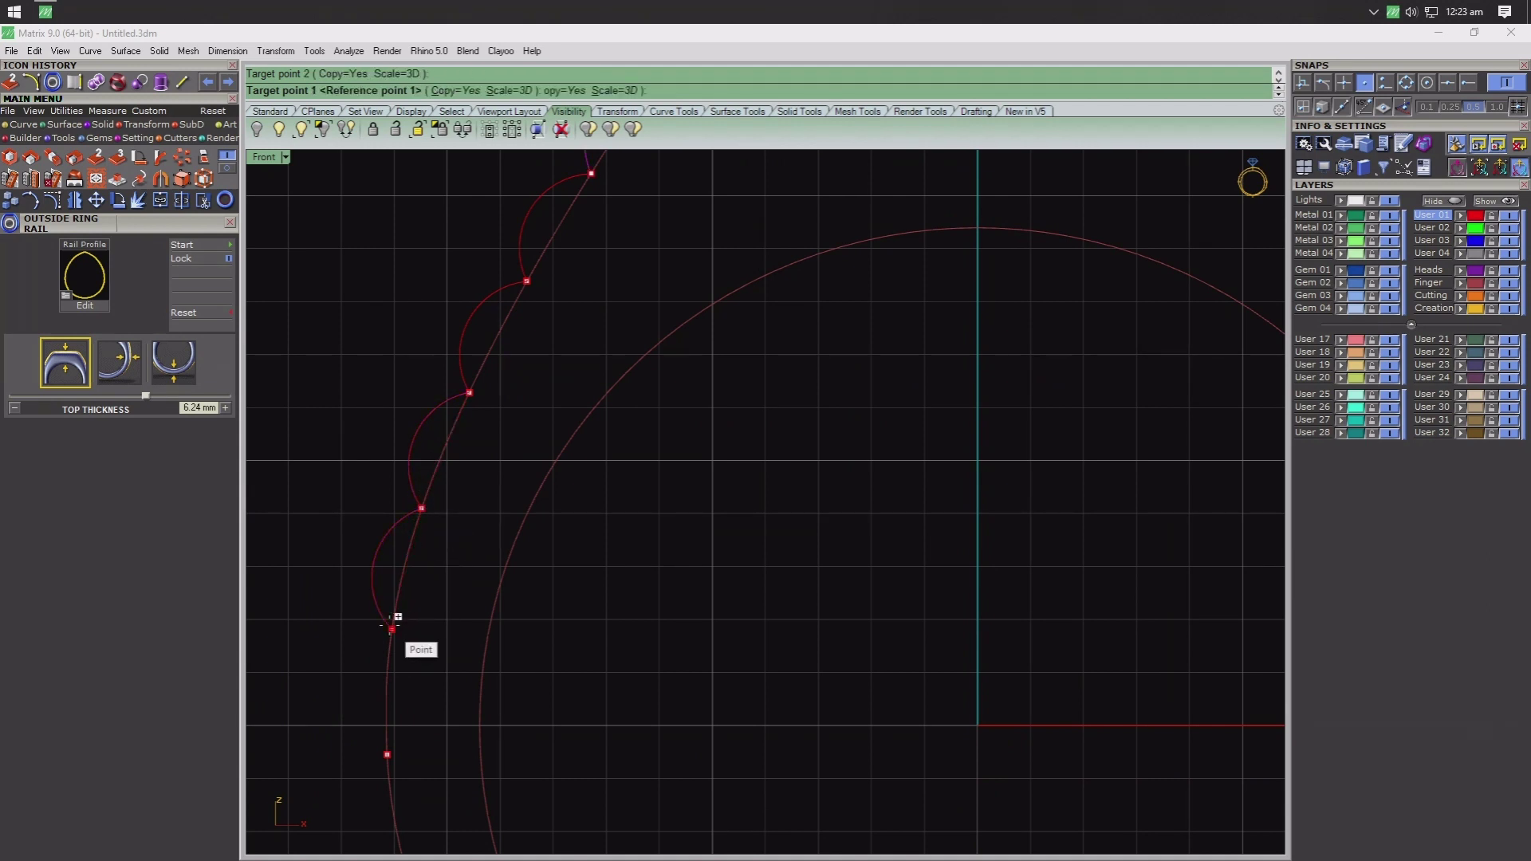
{"action": "right_click_drag", "start_coordinate": [403, 630], "coordinate": [426, 408]}
{"action": "left_click", "coordinate": [416, 406]}
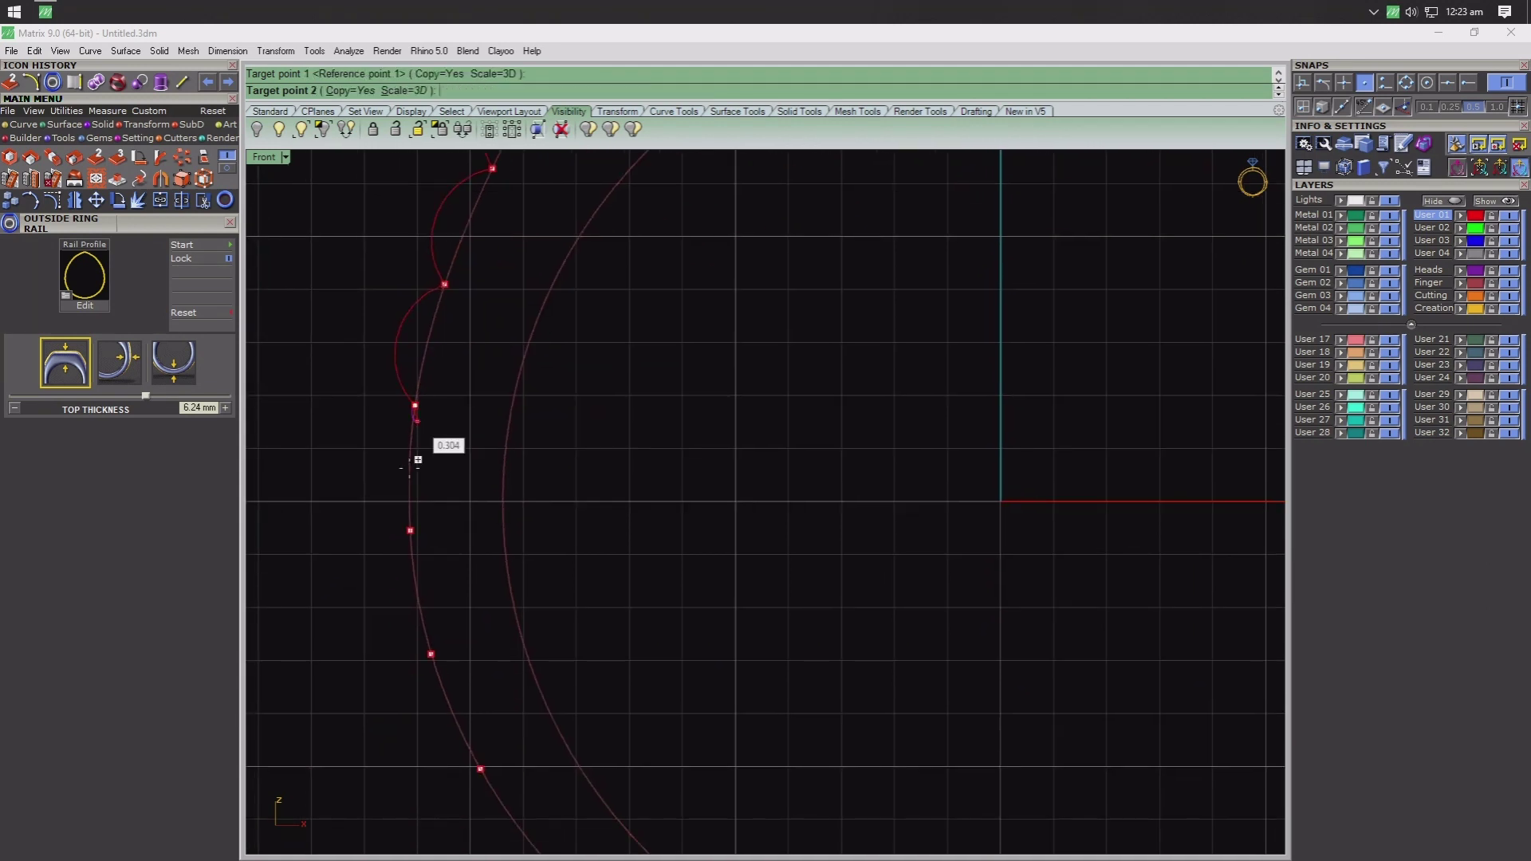
{"action": "left_click", "coordinate": [411, 530]}
{"action": "left_click", "coordinate": [410, 530]}
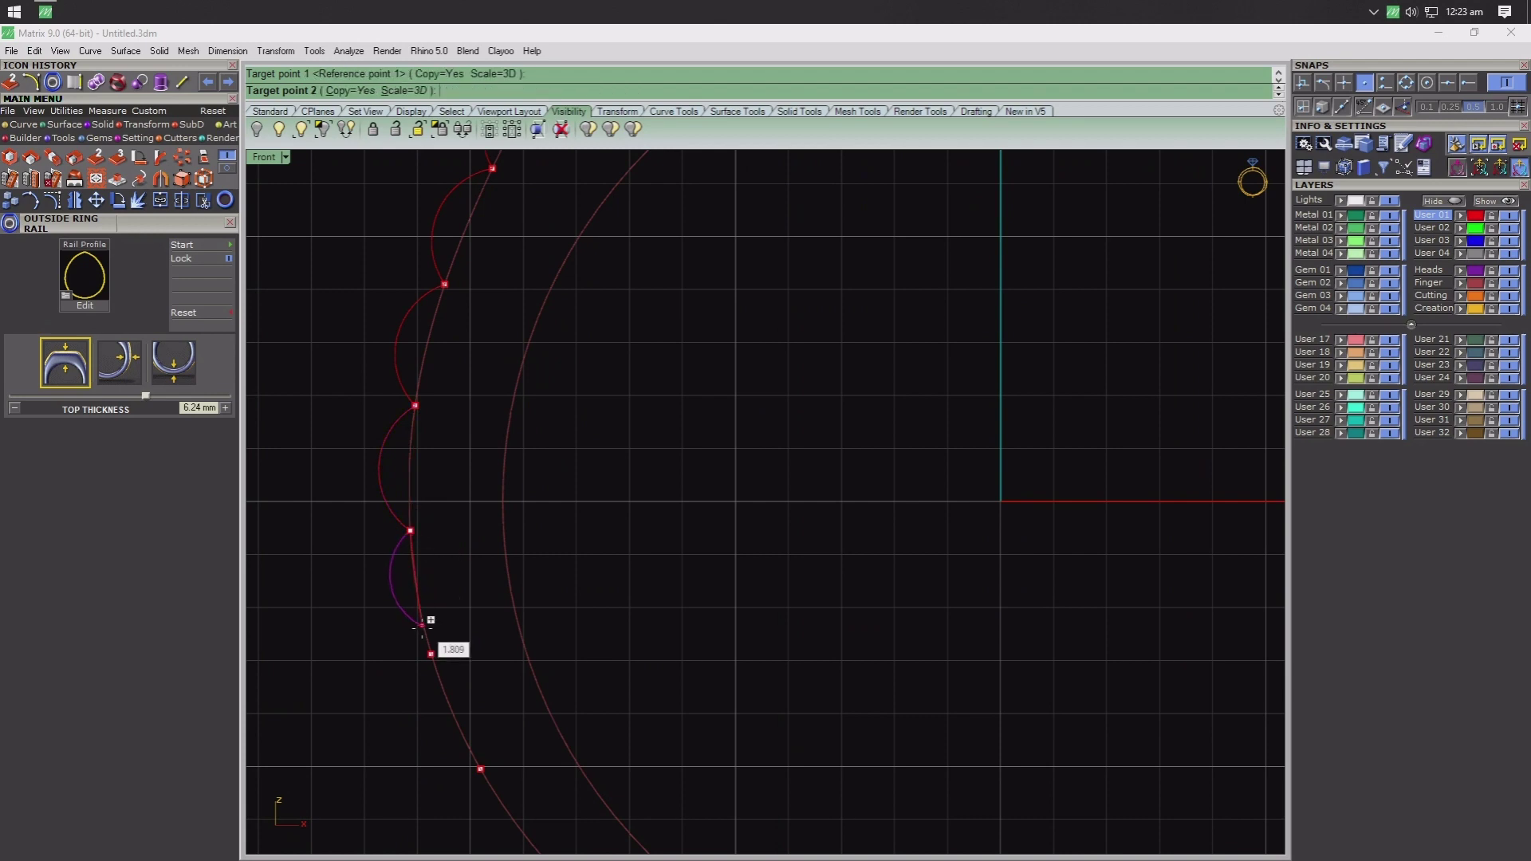
{"action": "left_click", "coordinate": [431, 654]}
- Finish placing the left-side arc copies
{"action": "scroll", "coordinate": [443, 621], "scroll_direction": "down", "scroll_amount": 3}
{"action": "scroll", "coordinate": [435, 618], "scroll_direction": "down", "scroll_amount": 1}
{"action": "scroll", "coordinate": [428, 594], "scroll_direction": "up", "scroll_amount": 1}
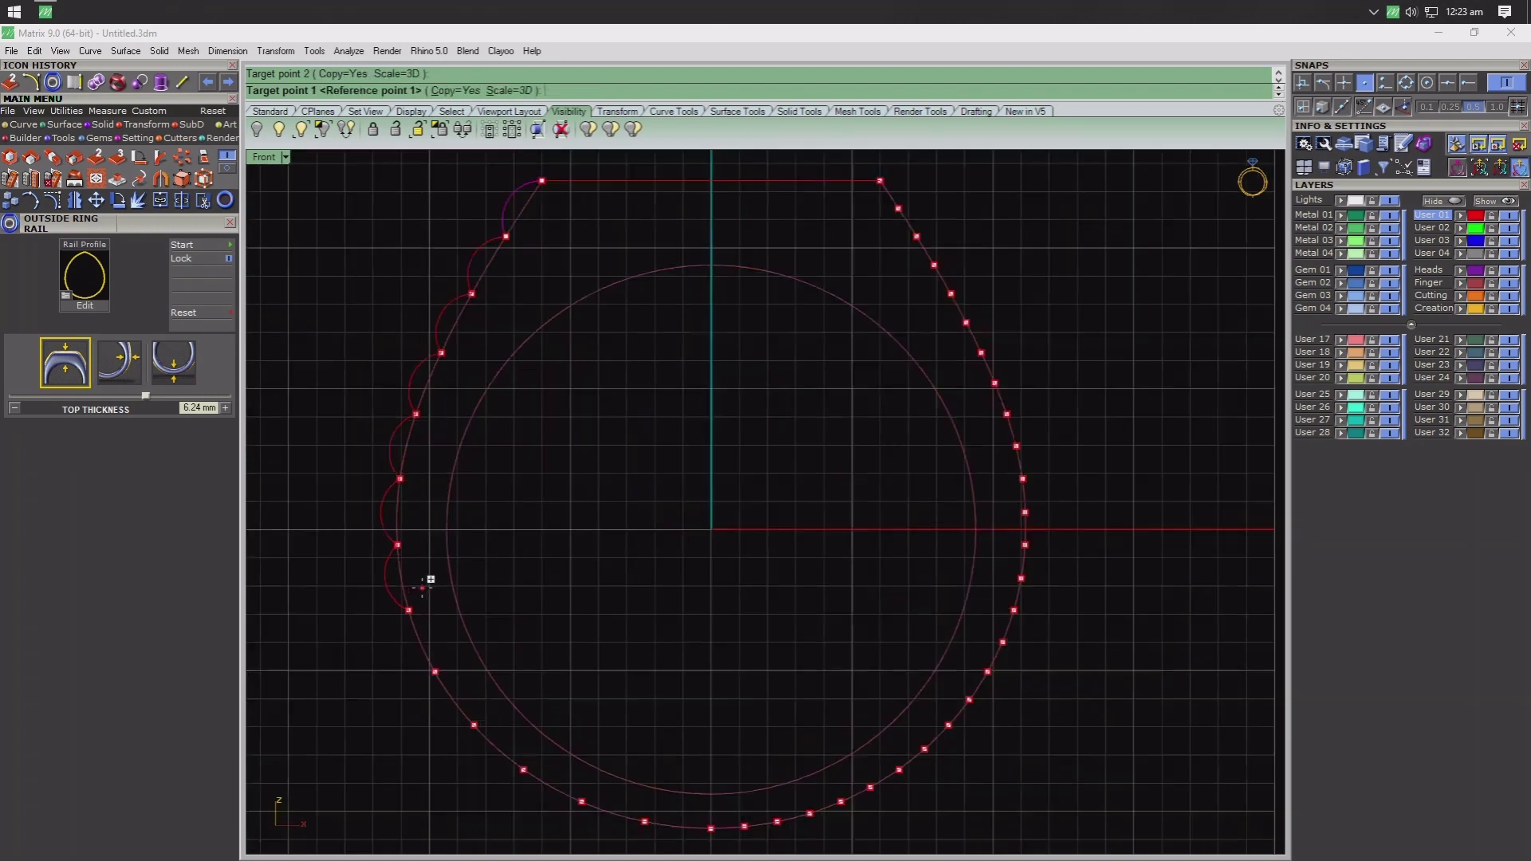
{"action": "scroll", "coordinate": [427, 581], "scroll_direction": "up", "scroll_amount": 2}
{"action": "key", "text": "Return"}
{"action": "scroll", "coordinate": [705, 568], "scroll_direction": "down", "scroll_amount": 1}
{"action": "scroll", "coordinate": [705, 569], "scroll_direction": "down", "scroll_amount": 1}
{"action": "key", "text": "Escape"}
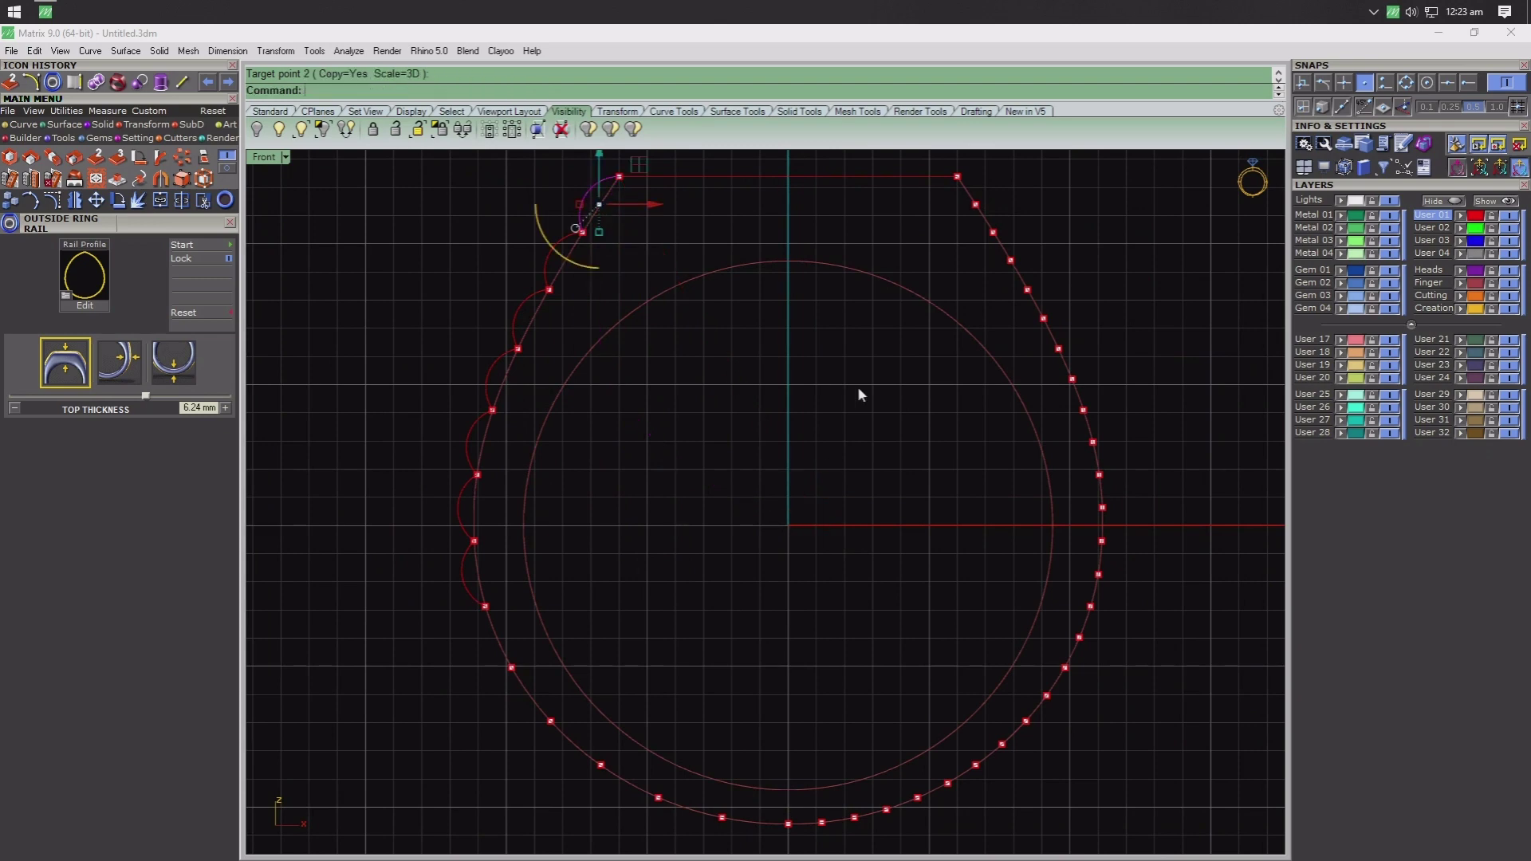
{"action": "scroll", "coordinate": [630, 596], "scroll_direction": "up", "scroll_amount": 2}
{"action": "scroll", "coordinate": [758, 385], "scroll_direction": "up", "scroll_amount": 2}
{"action": "right_click", "coordinate": [754, 387]}
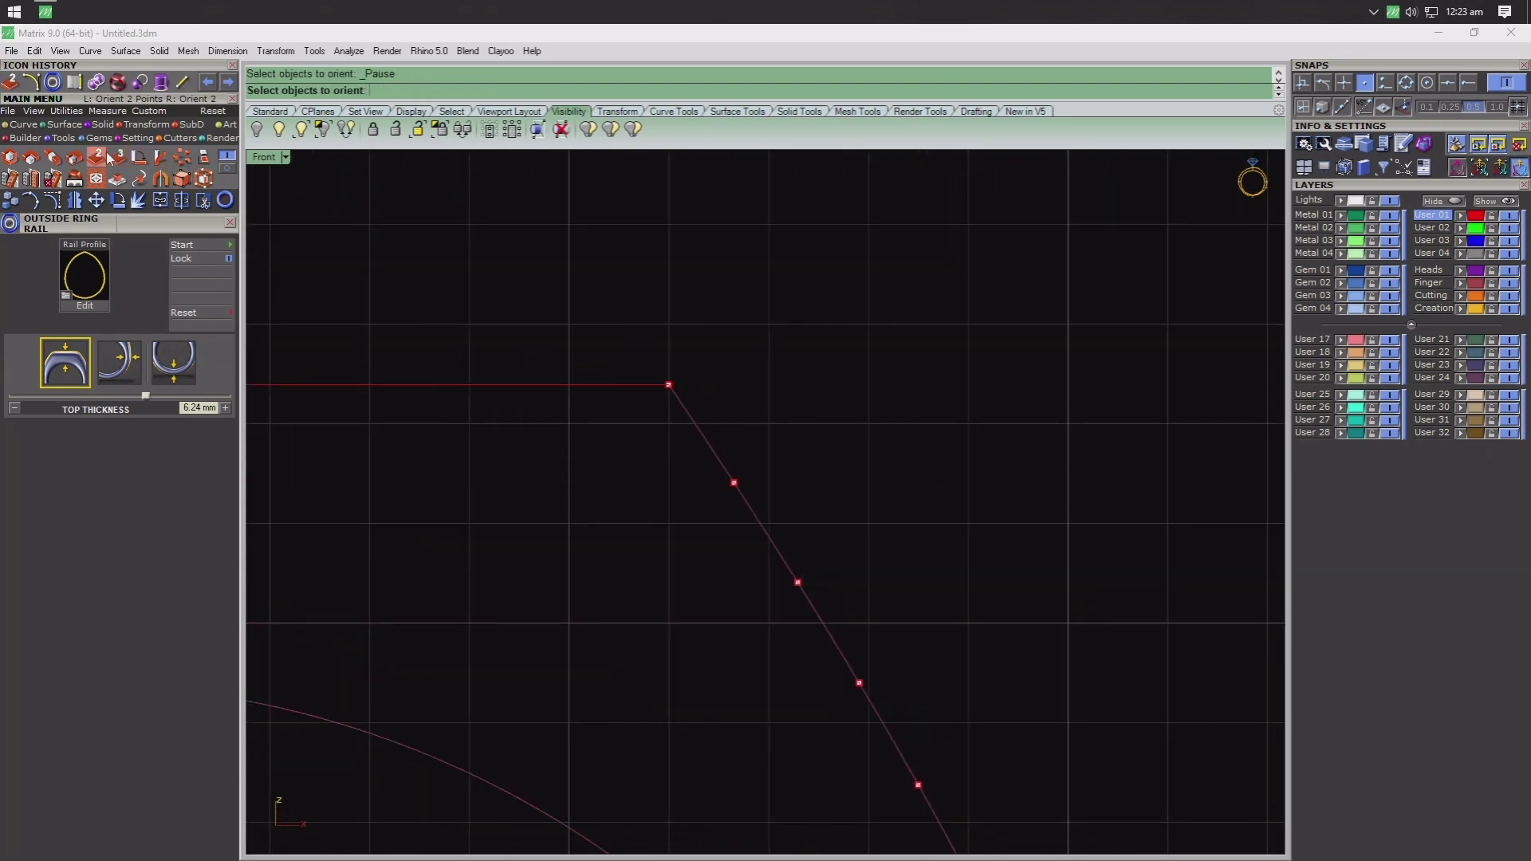
- Draw an arc spanning two points on the right slope and select it
{"action": "left_click", "coordinate": [37, 84]}
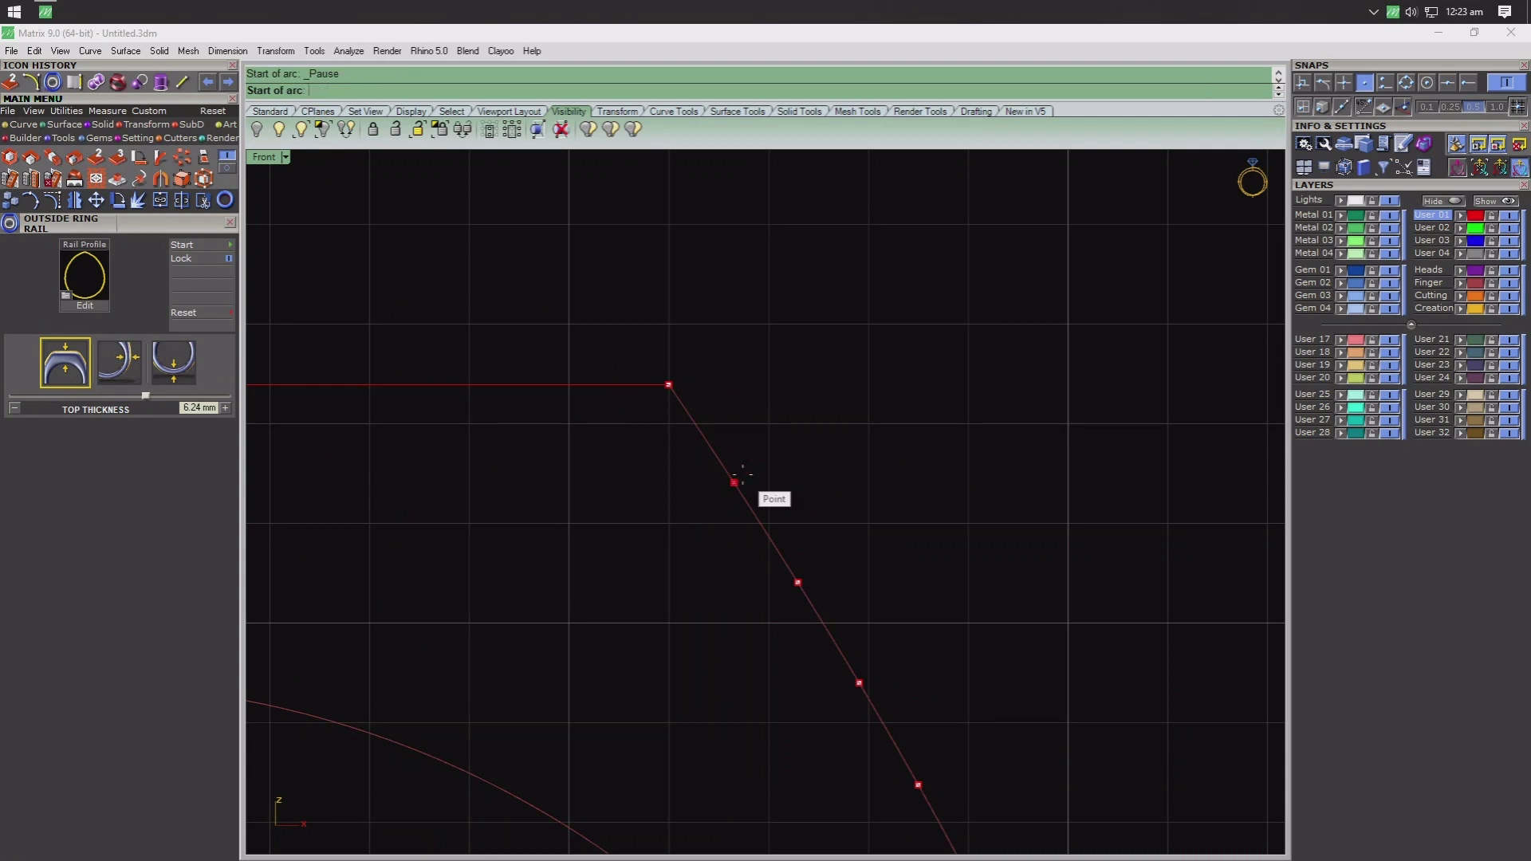
{"action": "left_click", "coordinate": [859, 684]}
{"action": "left_click", "coordinate": [733, 483]}
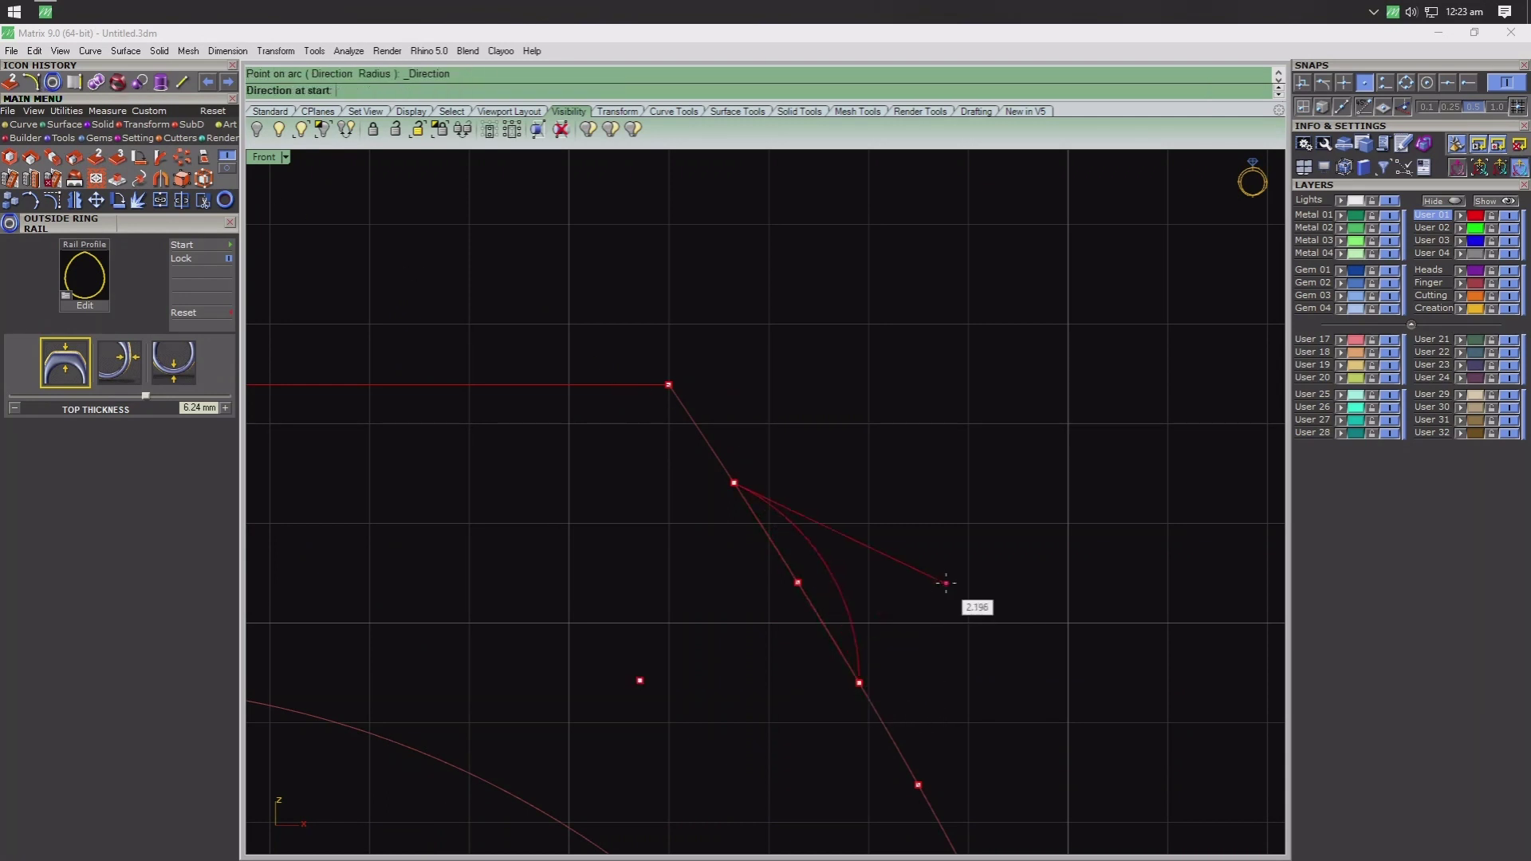
{"action": "left_click", "coordinate": [953, 535]}
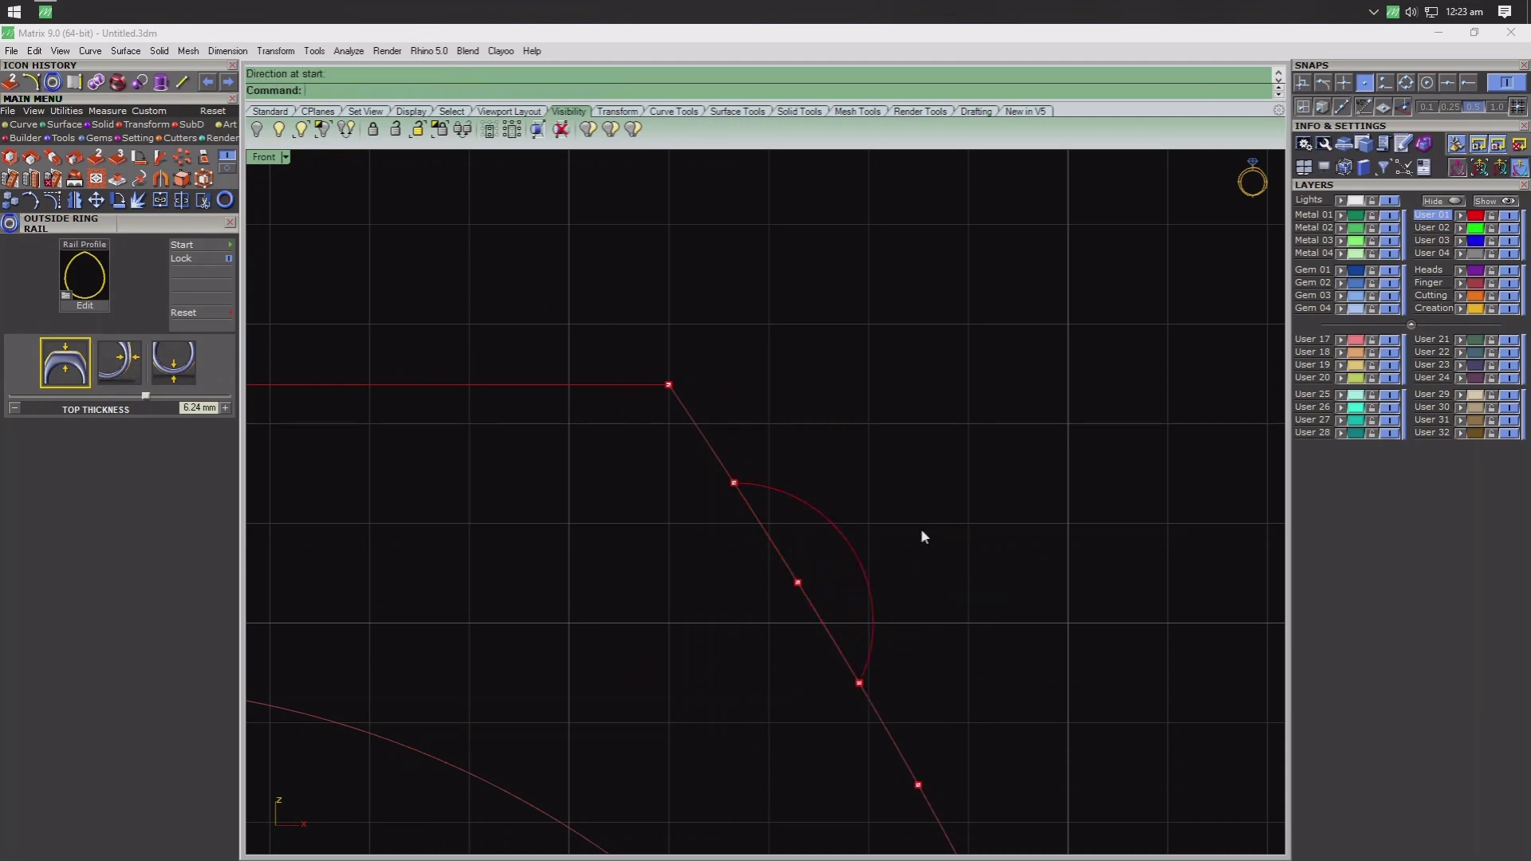
{"action": "left_click", "coordinate": [822, 505]}
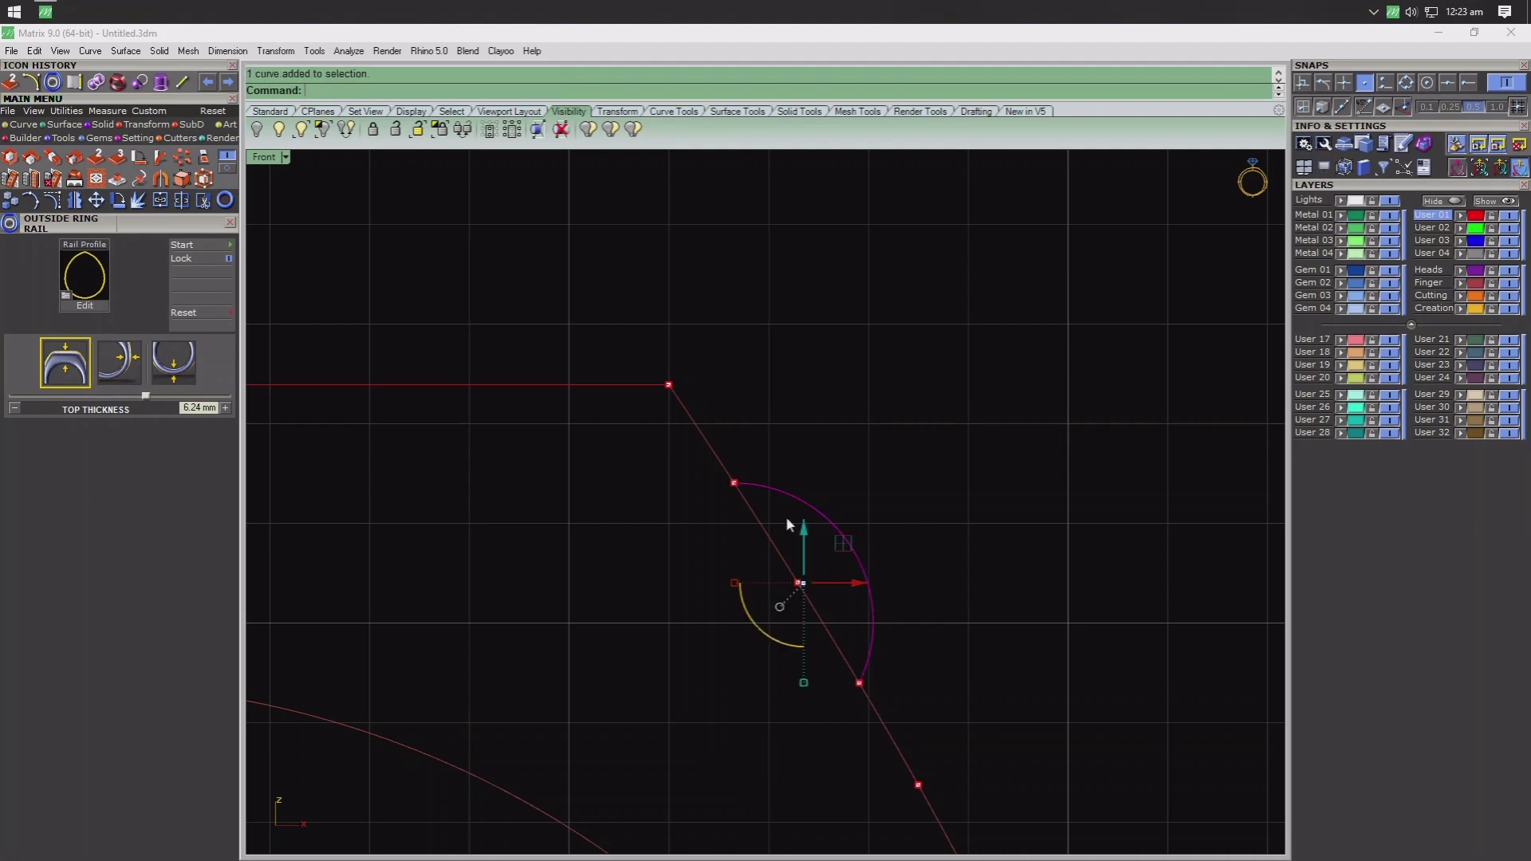
- Scale-copy the arc with Orient 2 Points, placing the first copy further down the right side
{"action": "left_click", "coordinate": [138, 201]}
{"action": "right_click_drag", "start_coordinate": [1025, 772], "coordinate": [869, 540]}
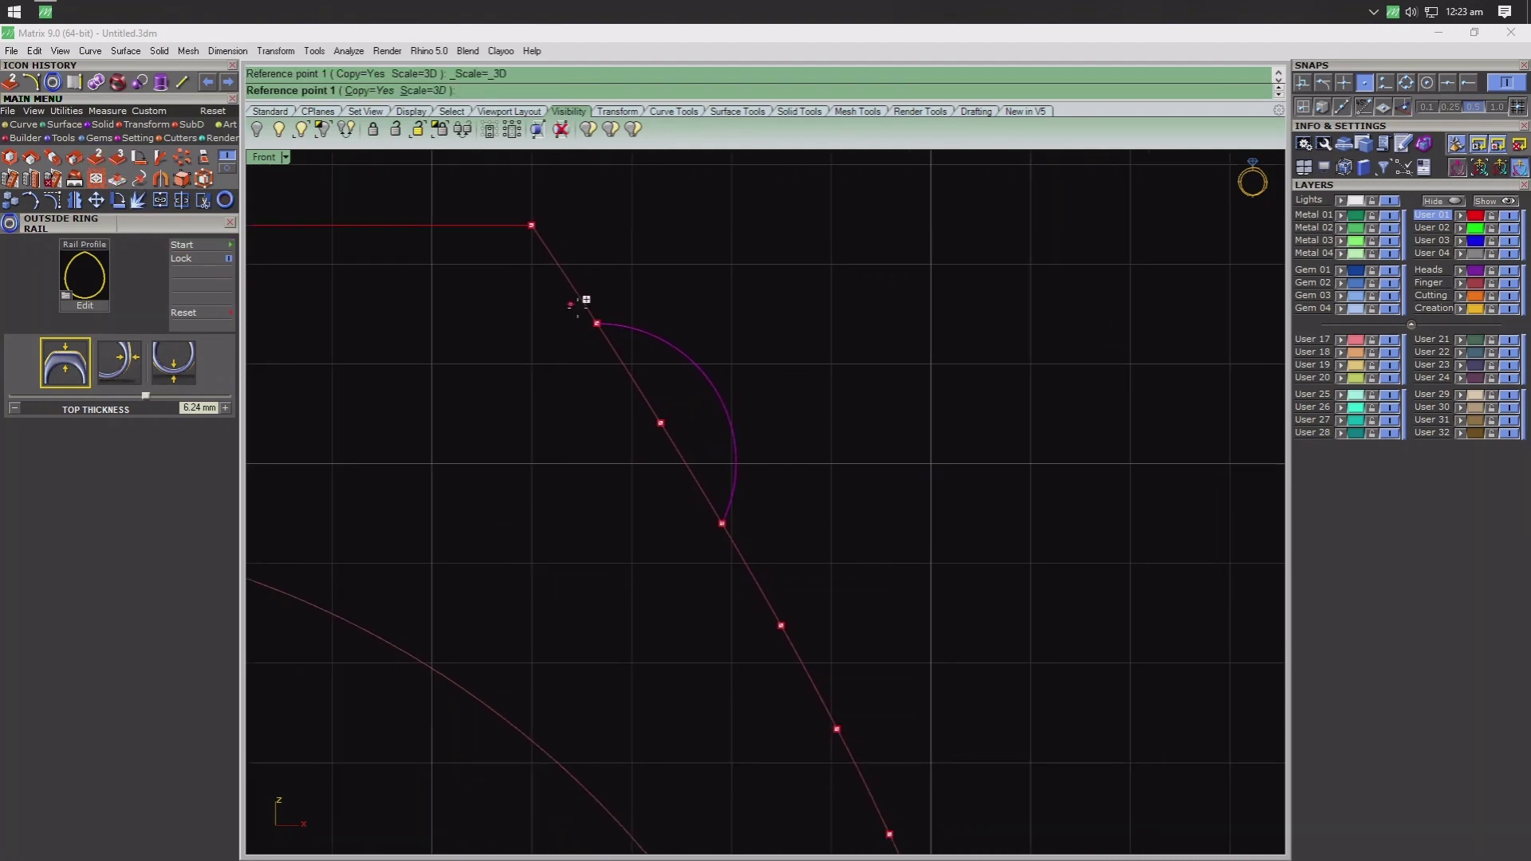
{"action": "left_click", "coordinate": [597, 324]}
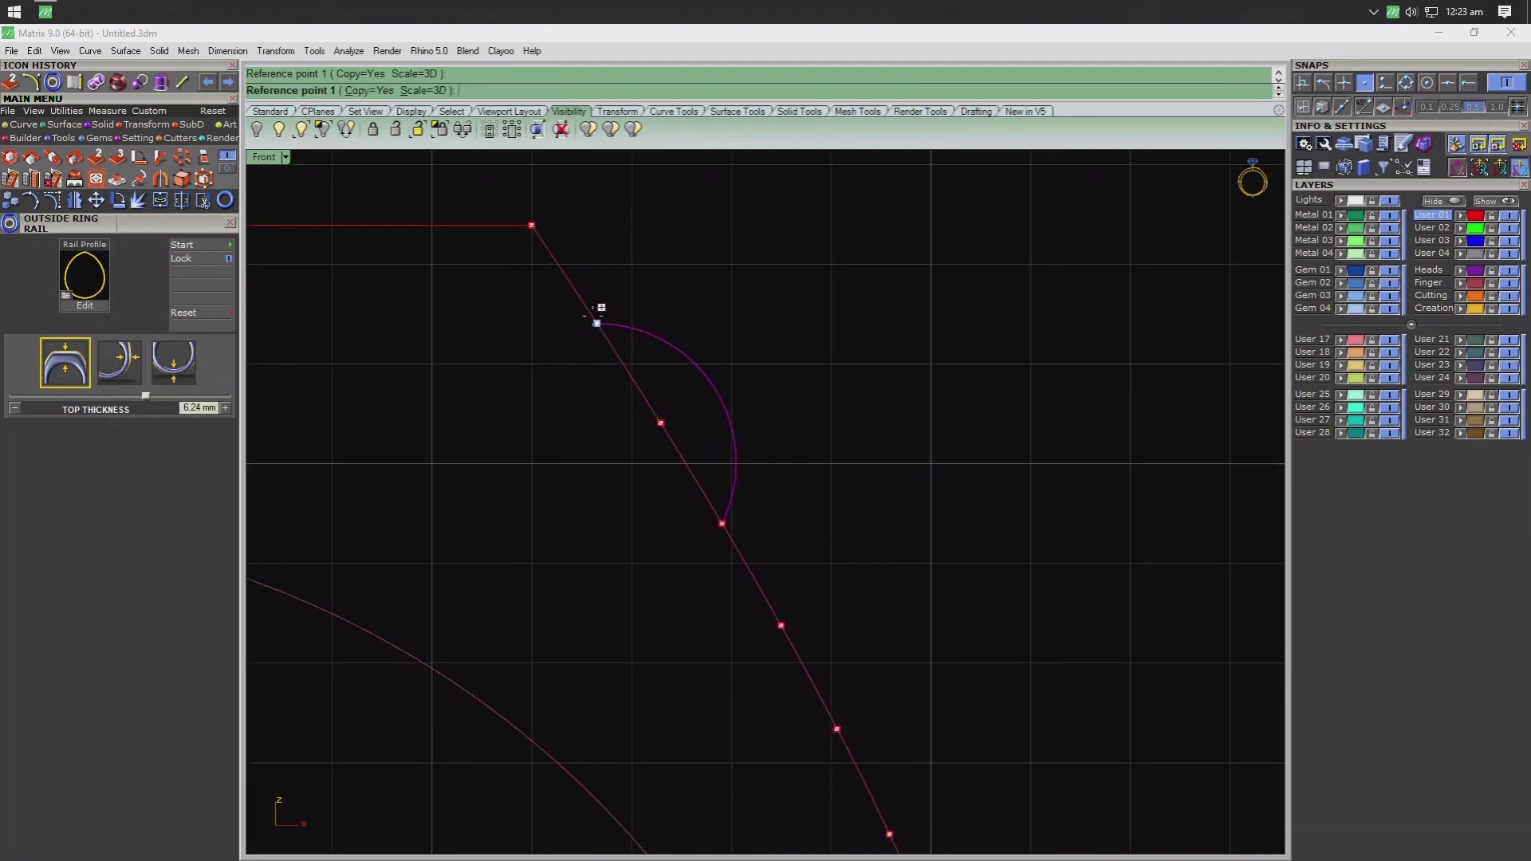
{"action": "left_click", "coordinate": [722, 524]}
{"action": "left_click", "coordinate": [721, 524]}
{"action": "left_click", "coordinate": [837, 729]}
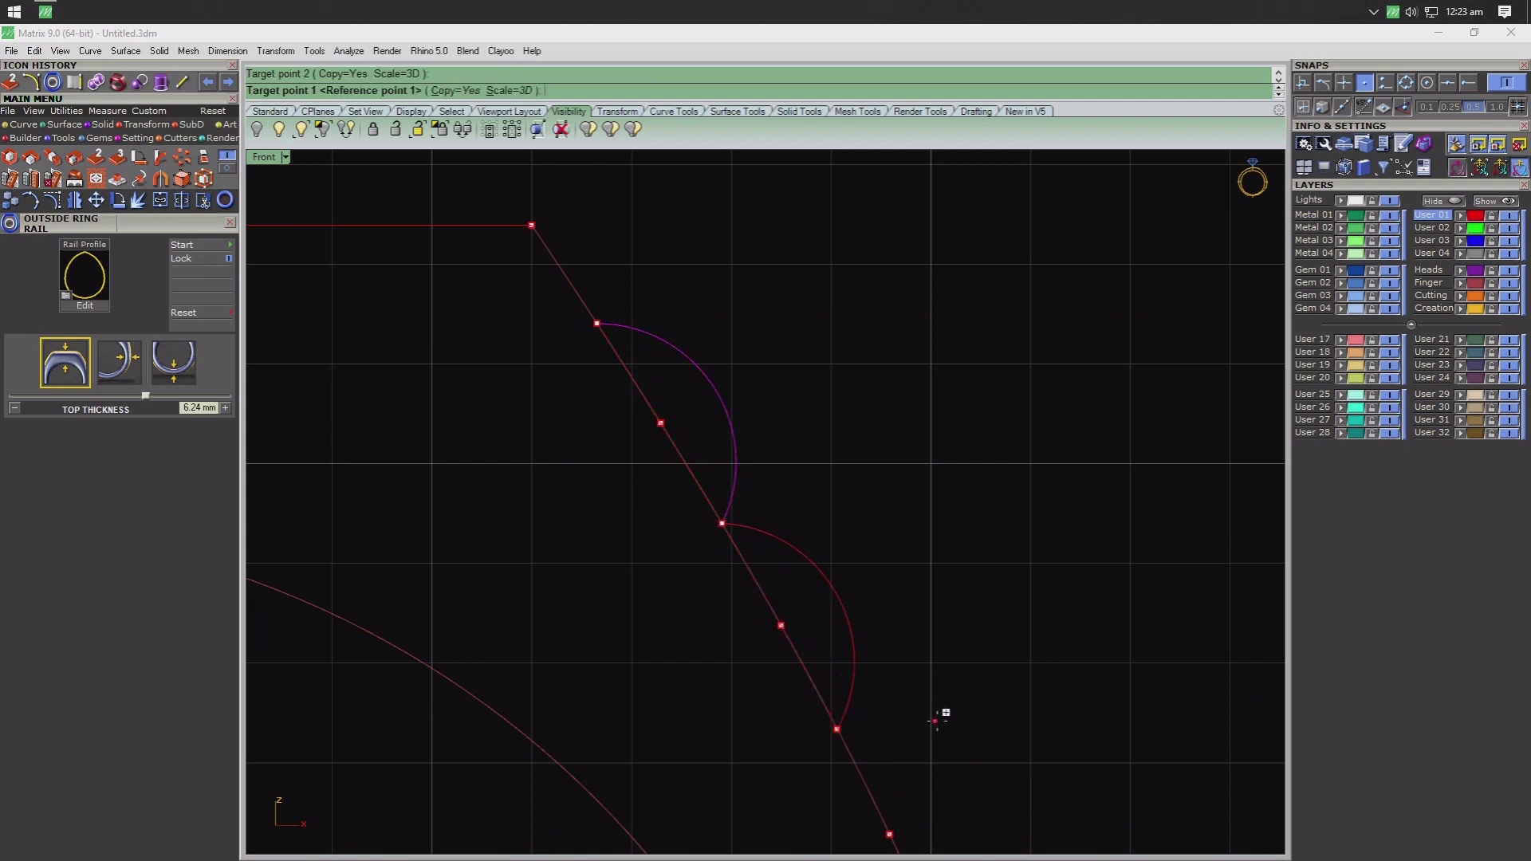
{"action": "scroll", "coordinate": [783, 478], "scroll_direction": "down", "scroll_amount": 3}
{"action": "right_click_drag", "start_coordinate": [782, 478], "coordinate": [770, 454]}
- Place the remaining scaled arc copies down the right-side points and finish
{"action": "left_click", "coordinate": [697, 446]}
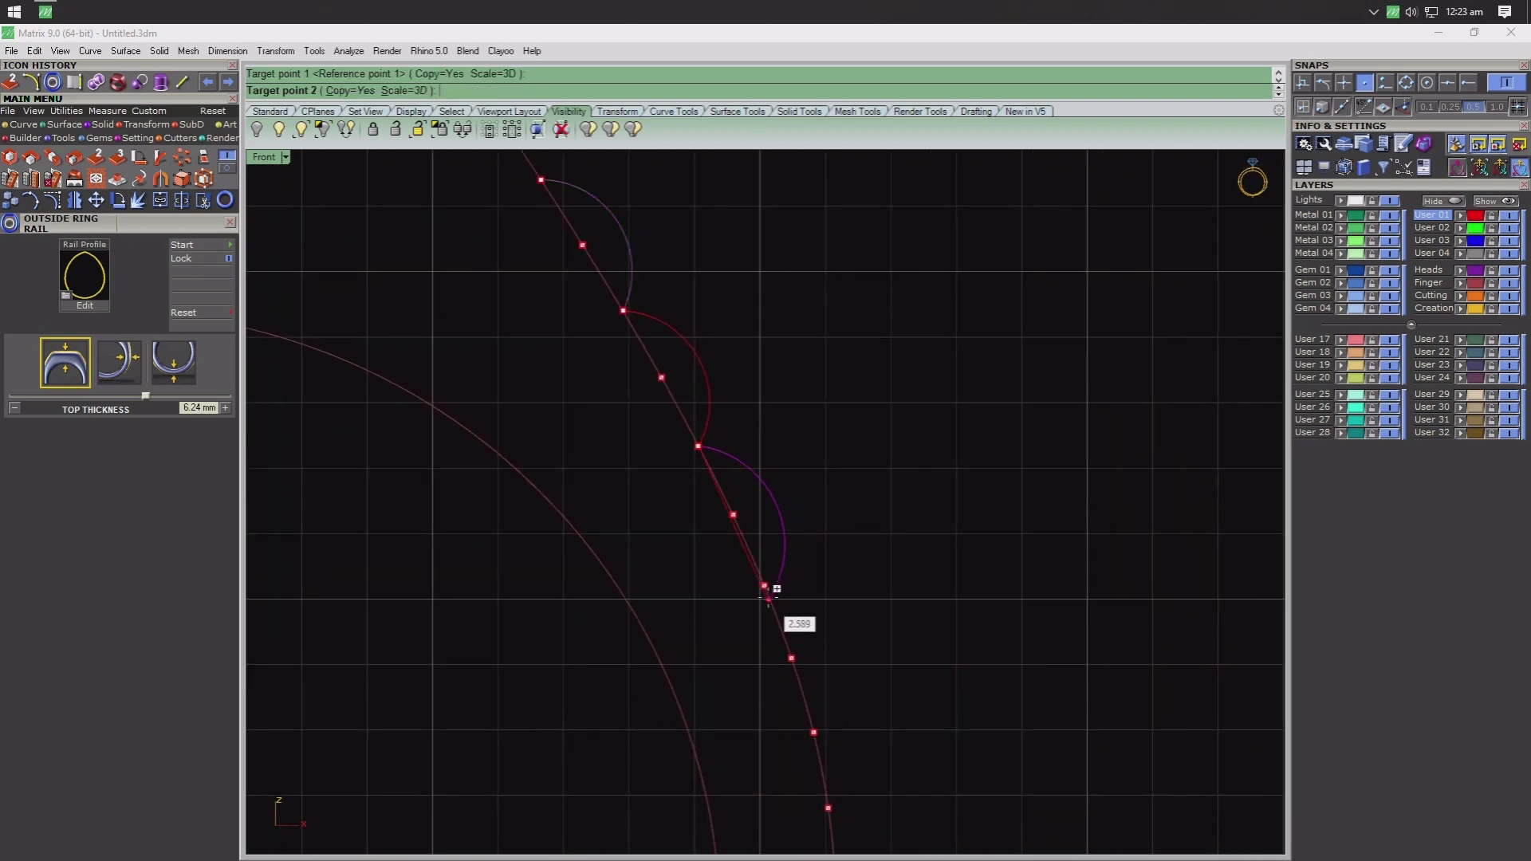
{"action": "left_click", "coordinate": [764, 586]}
{"action": "left_click", "coordinate": [813, 732]}
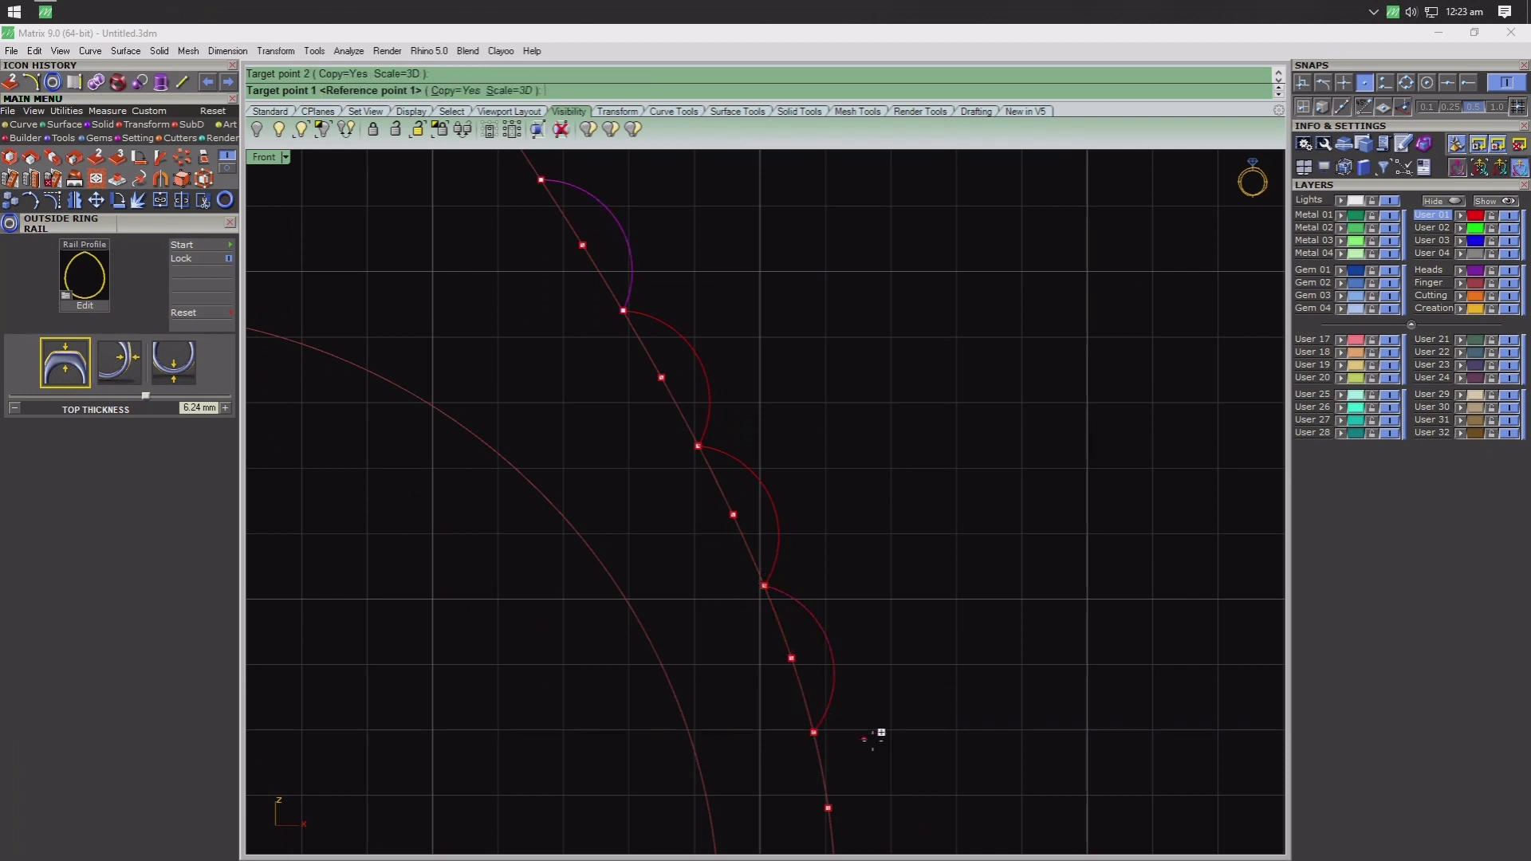
{"action": "right_click_drag", "start_coordinate": [875, 735], "coordinate": [858, 483]}
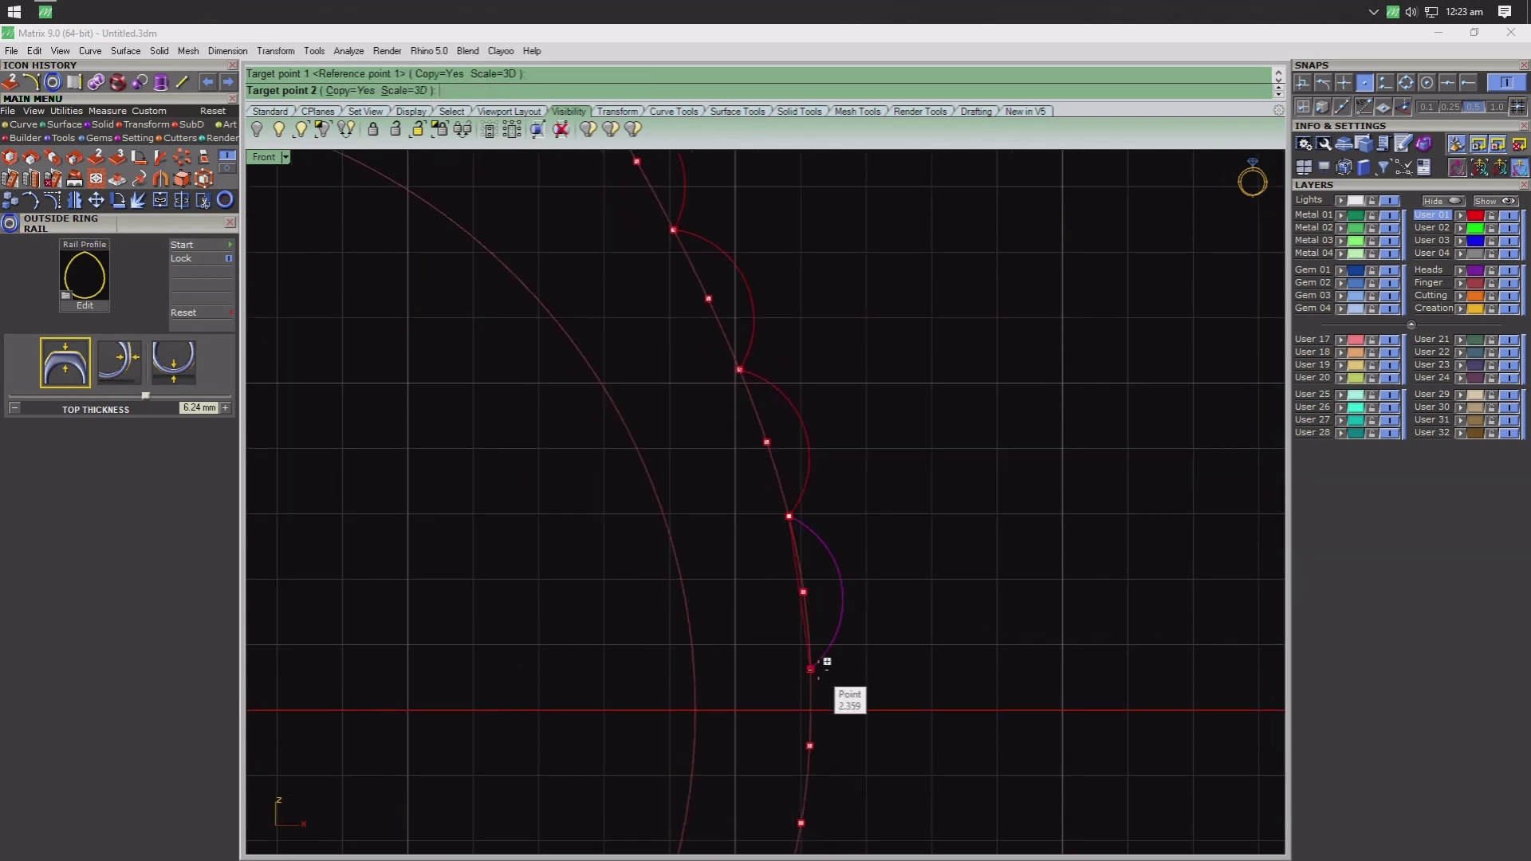
{"action": "left_click", "coordinate": [827, 659]}
{"action": "right_click_drag", "start_coordinate": [827, 660], "coordinate": [815, 413]}
{"action": "left_click", "coordinate": [795, 435]}
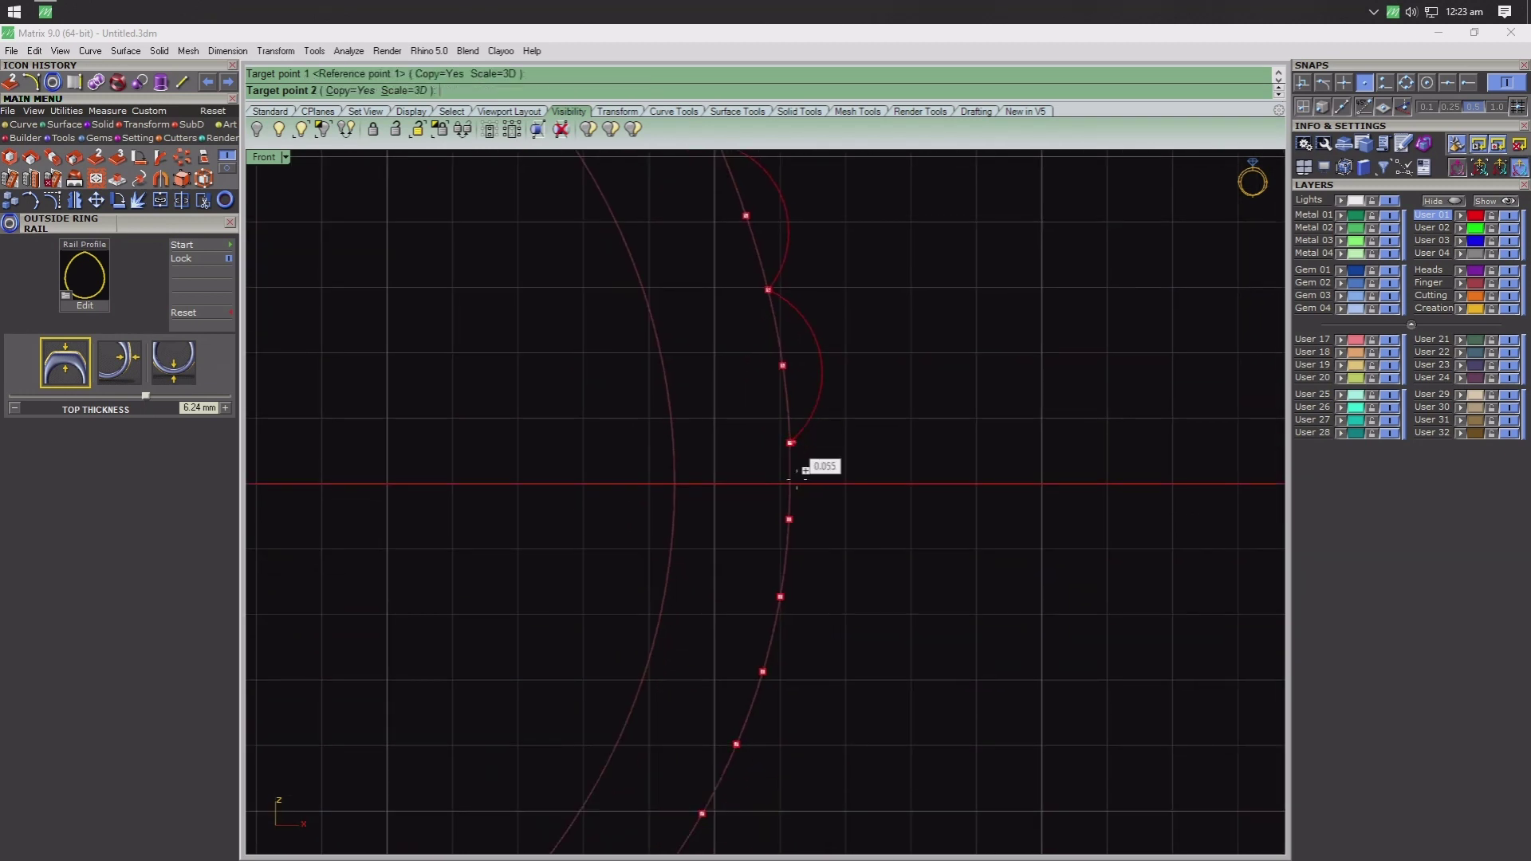
{"action": "left_click", "coordinate": [846, 550]}
{"action": "scroll", "coordinate": [923, 424], "scroll_direction": "down", "scroll_amount": 3}
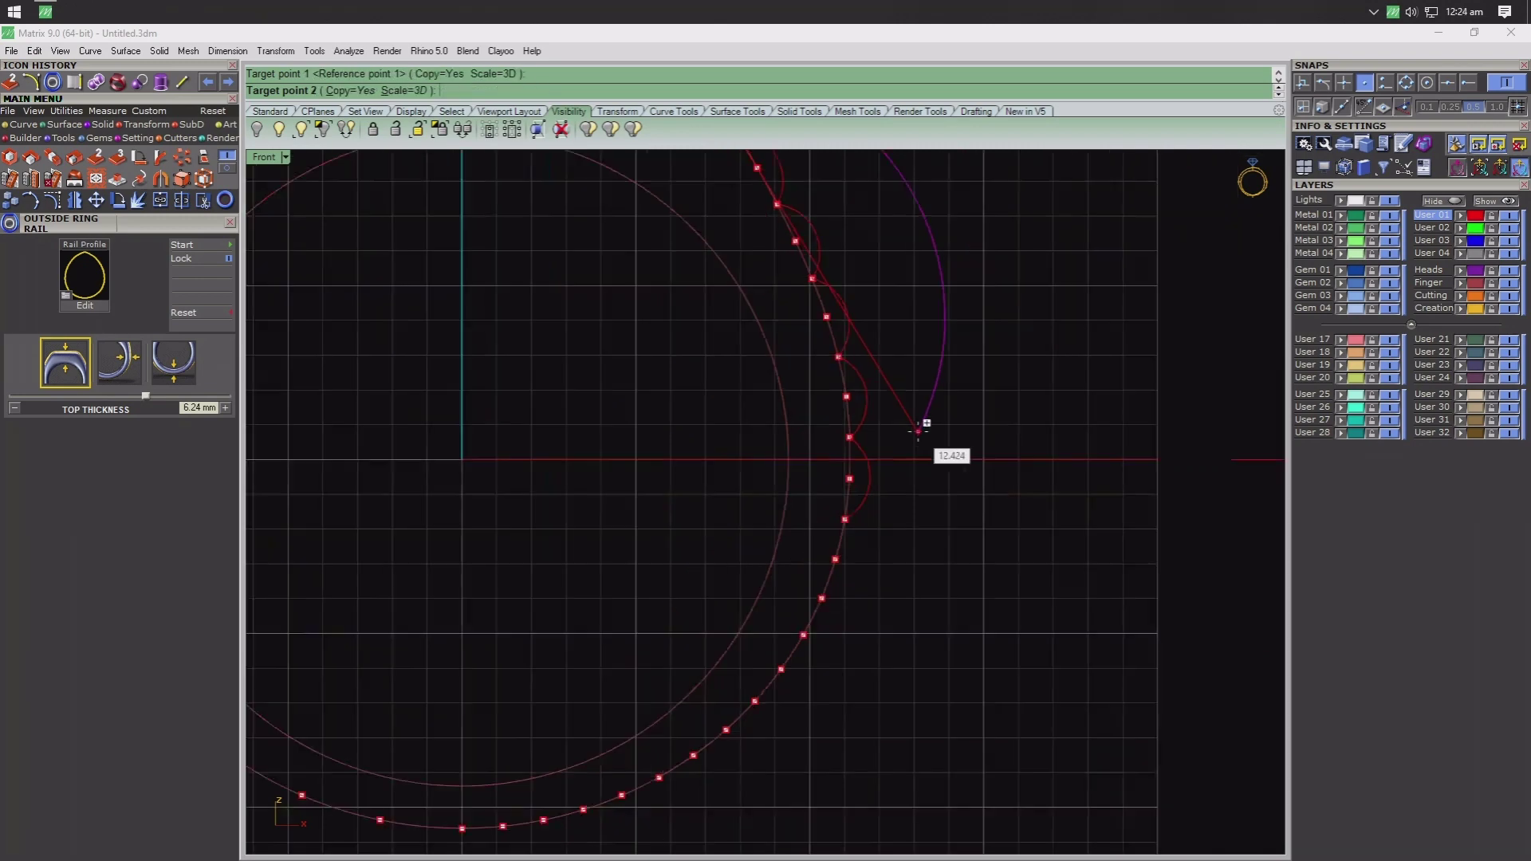
{"action": "key", "text": "Return"}
- Try a larger scaled copy of the topmost right arc up to the top corner, then cancel
{"action": "scroll", "coordinate": [820, 419], "scroll_direction": "up", "scroll_amount": 4}
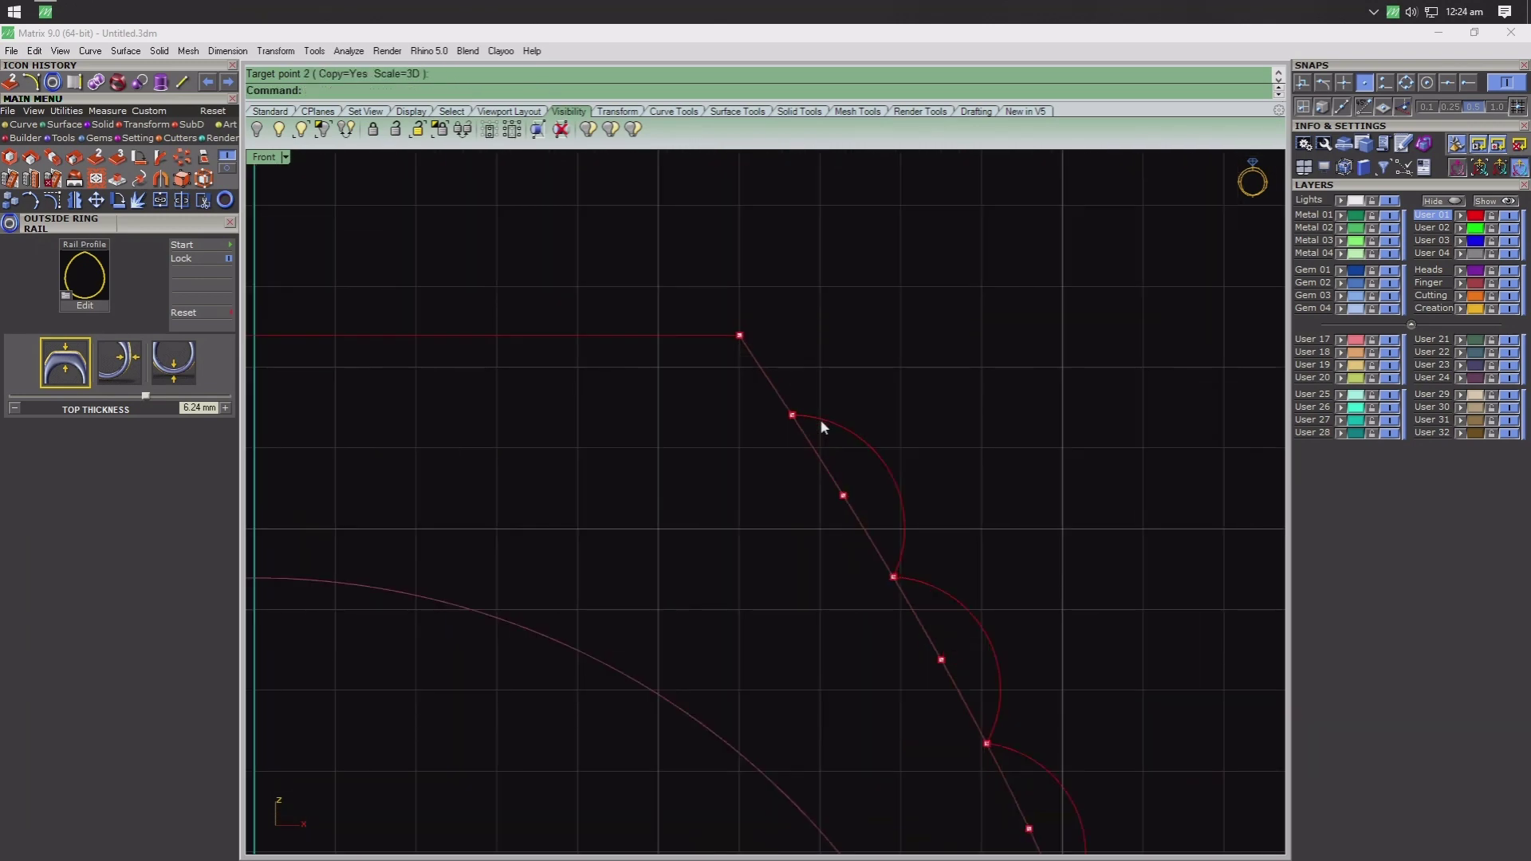
{"action": "left_click", "coordinate": [819, 419]}
{"action": "key", "text": "Return"}
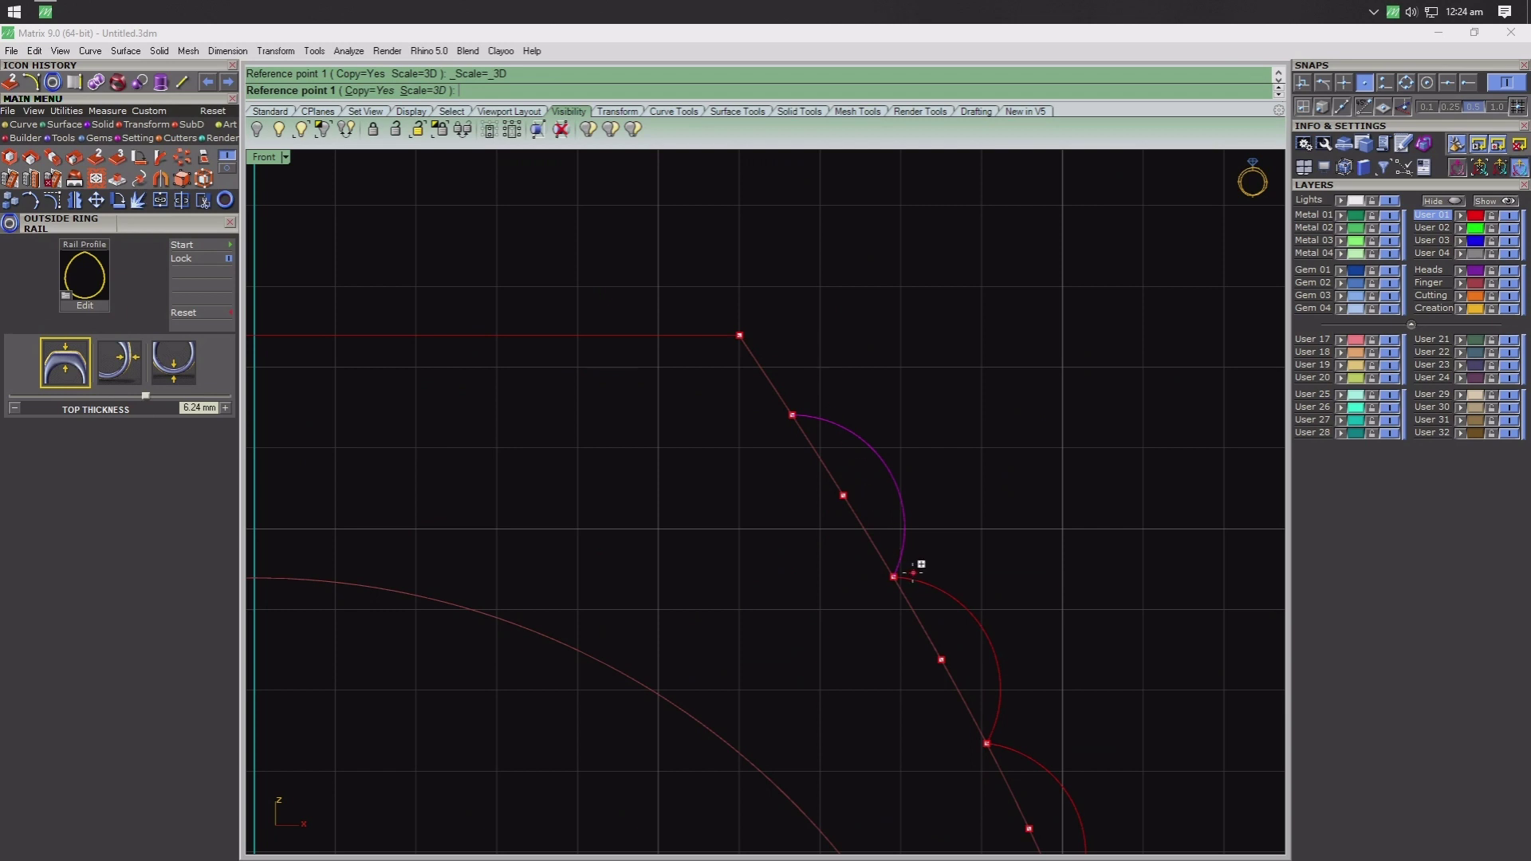
{"action": "left_click", "coordinate": [792, 414]}
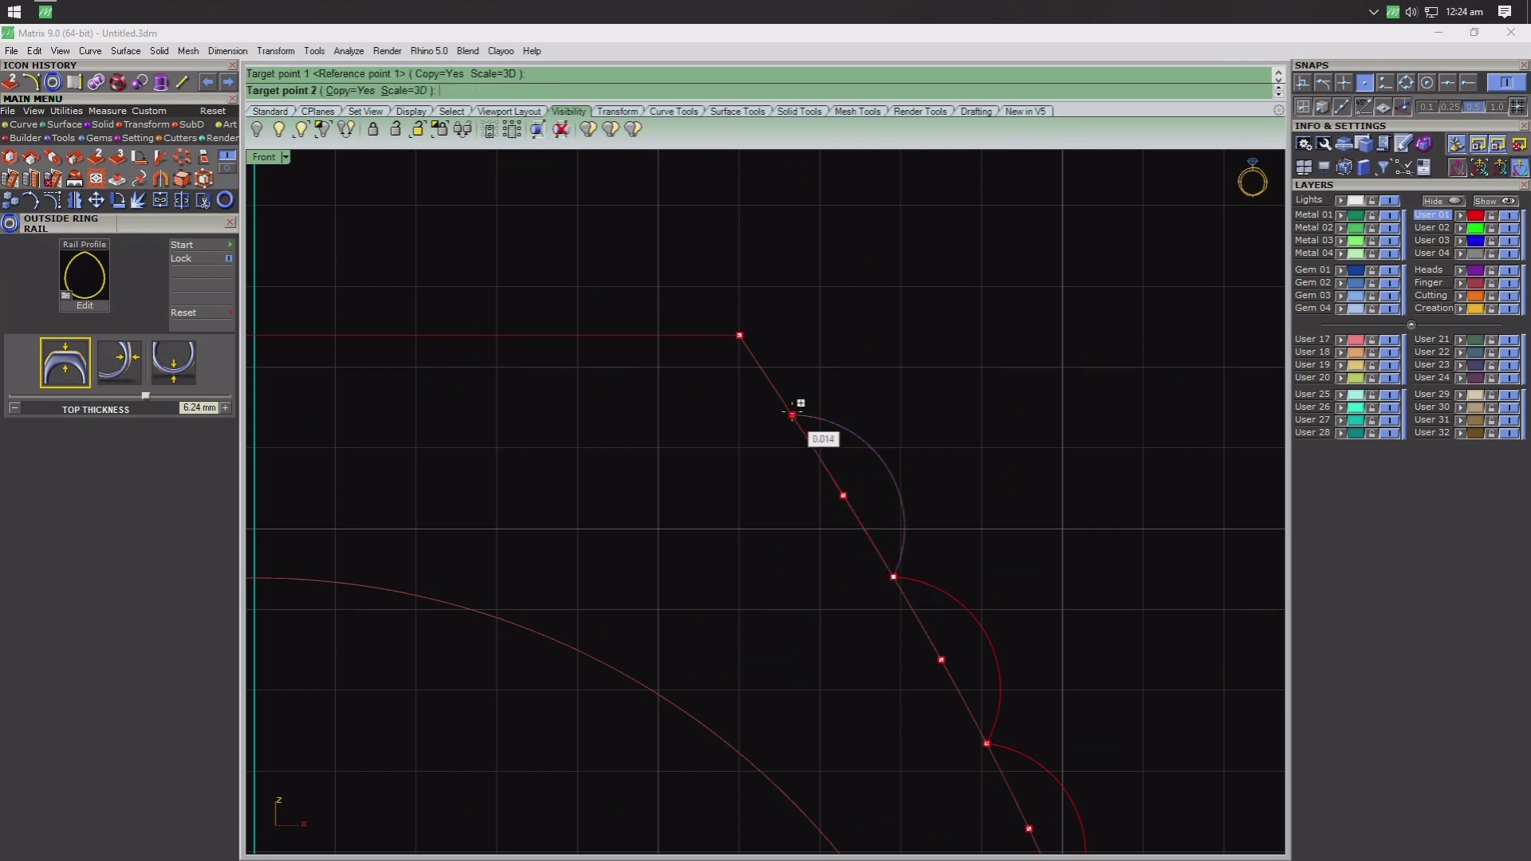
{"action": "left_click", "coordinate": [741, 334]}
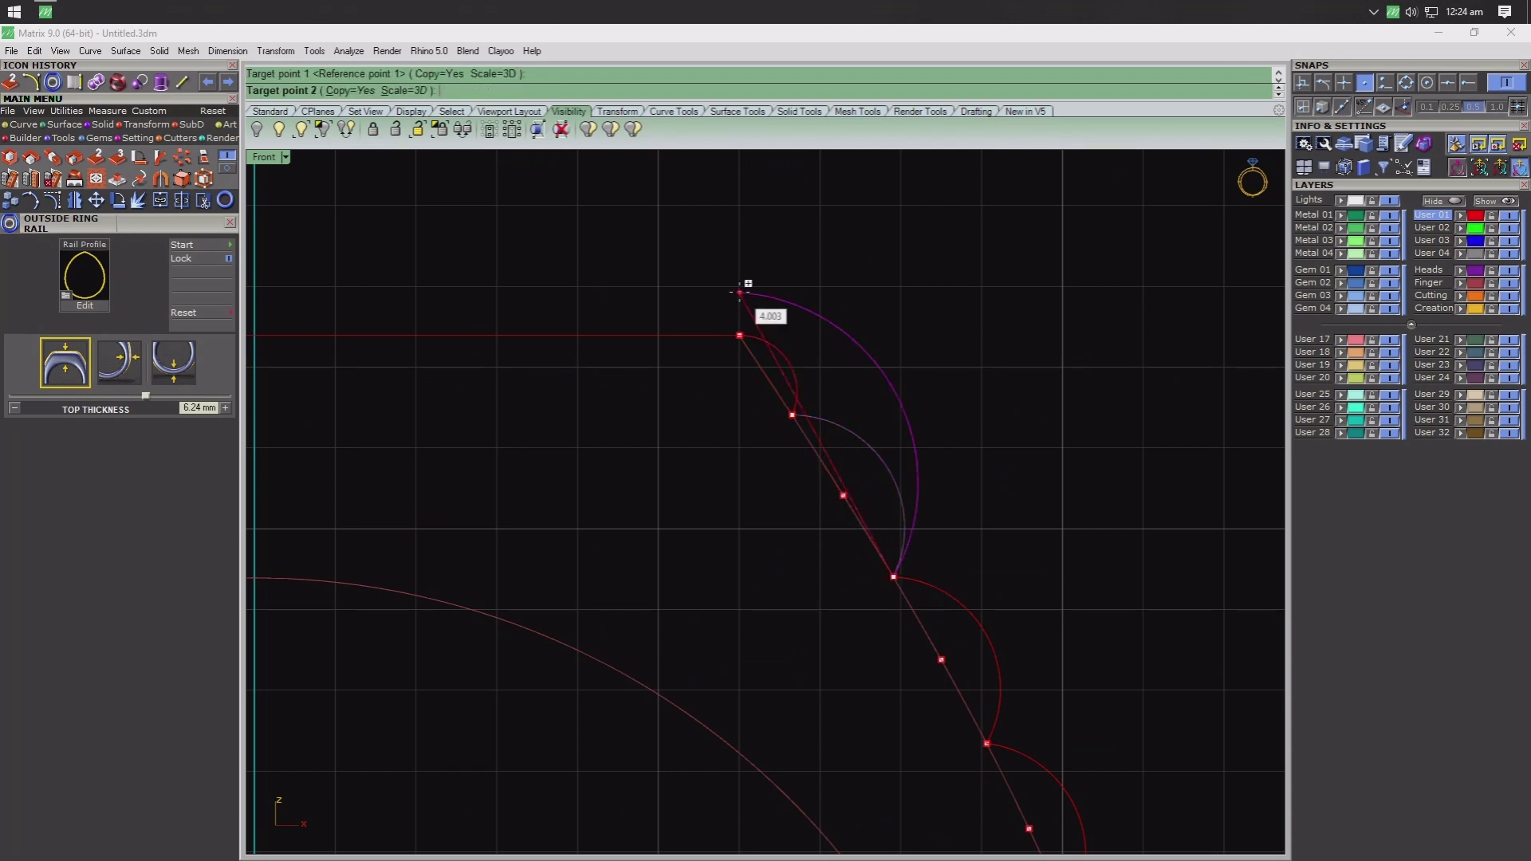
{"action": "key", "text": "Escape"}
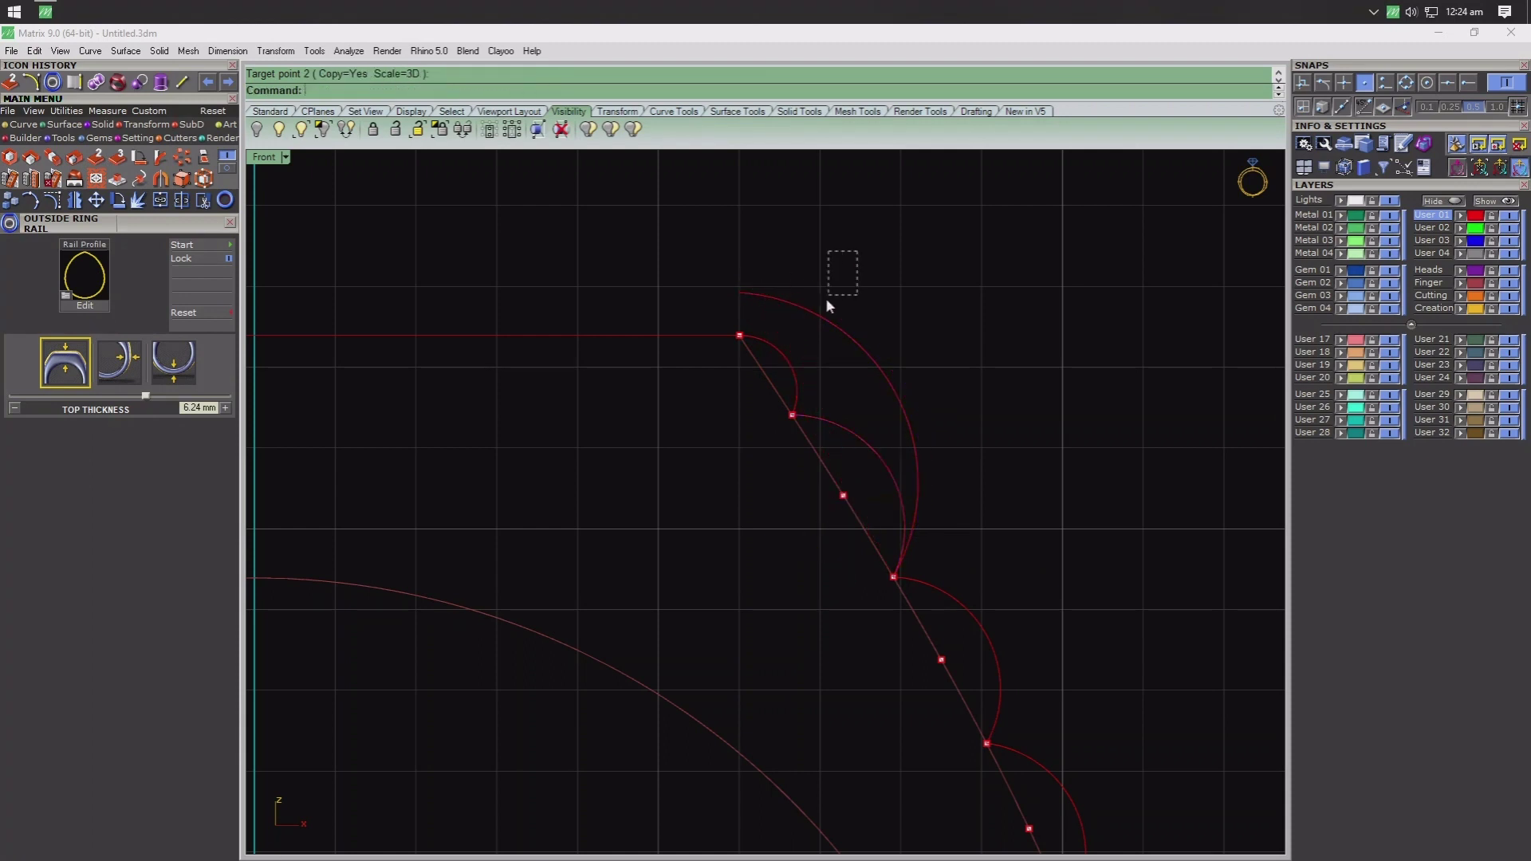
- Delete the extra large outer and upper arcs
{"action": "key", "text": "Delete"}
{"action": "scroll", "coordinate": [825, 300], "scroll_direction": "up", "scroll_amount": 5}
{"action": "left_click_drag", "start_coordinate": [826, 303], "coordinate": [705, 444]}
{"action": "key", "text": "Delete"}
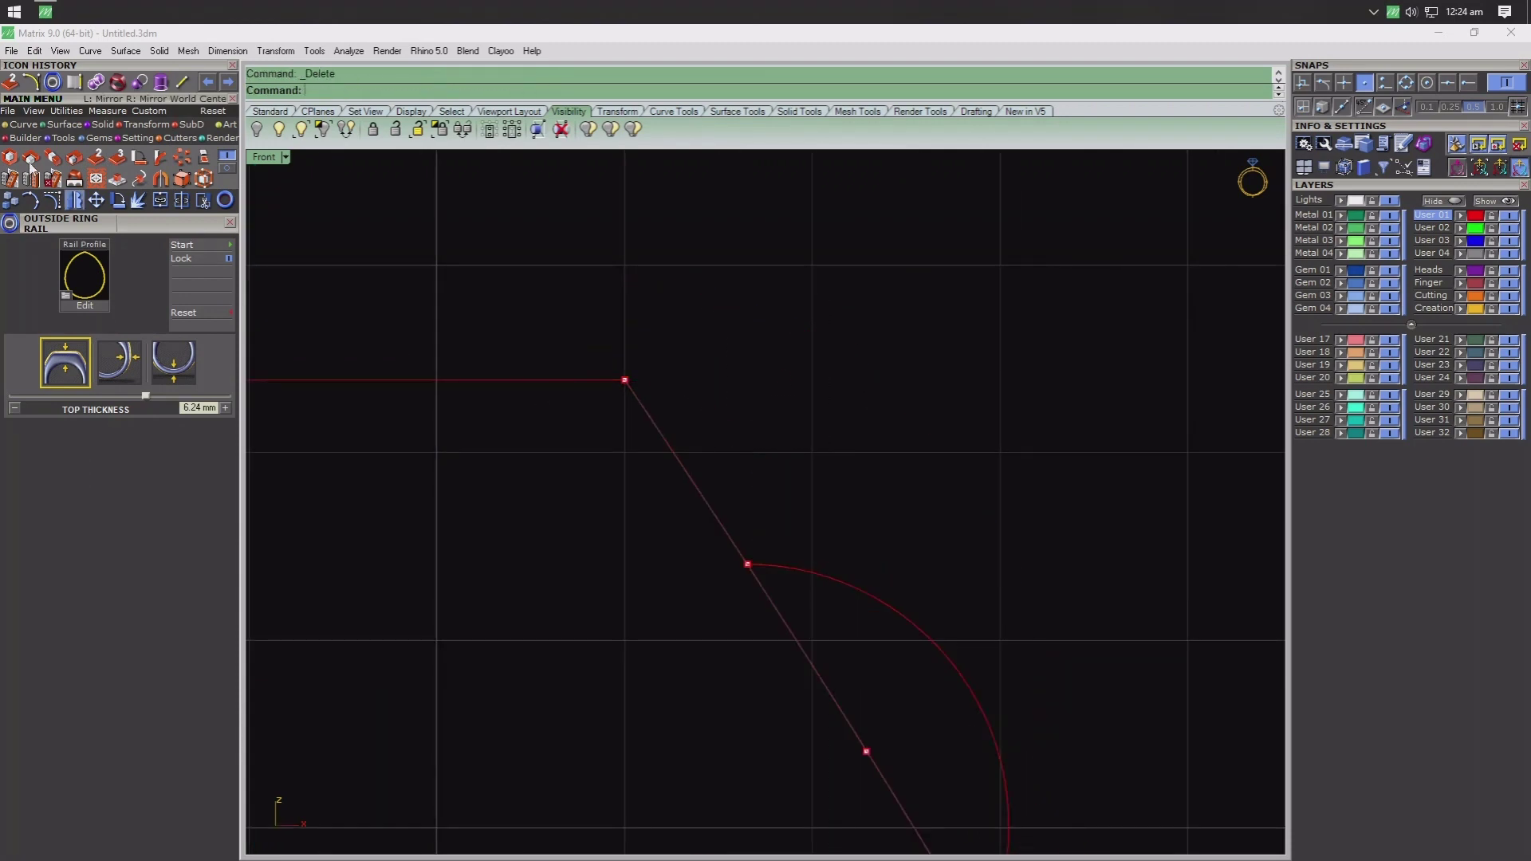
- Draw an arc along the slanted line using the Direction option
{"action": "right_click", "coordinate": [780, 553]}
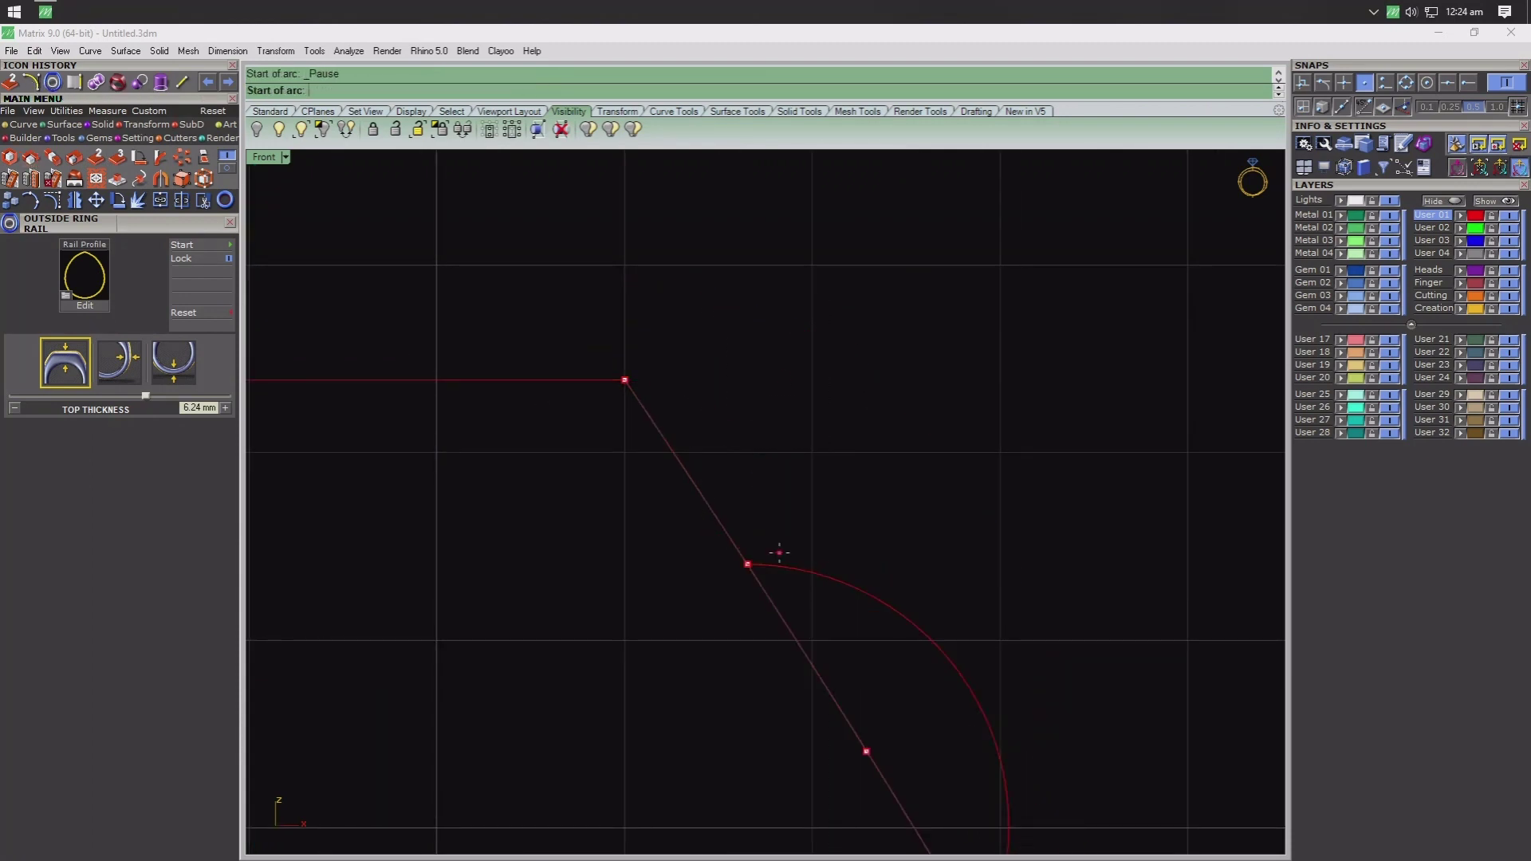
{"action": "left_click", "coordinate": [747, 564]}
{"action": "left_click", "coordinate": [625, 381]}
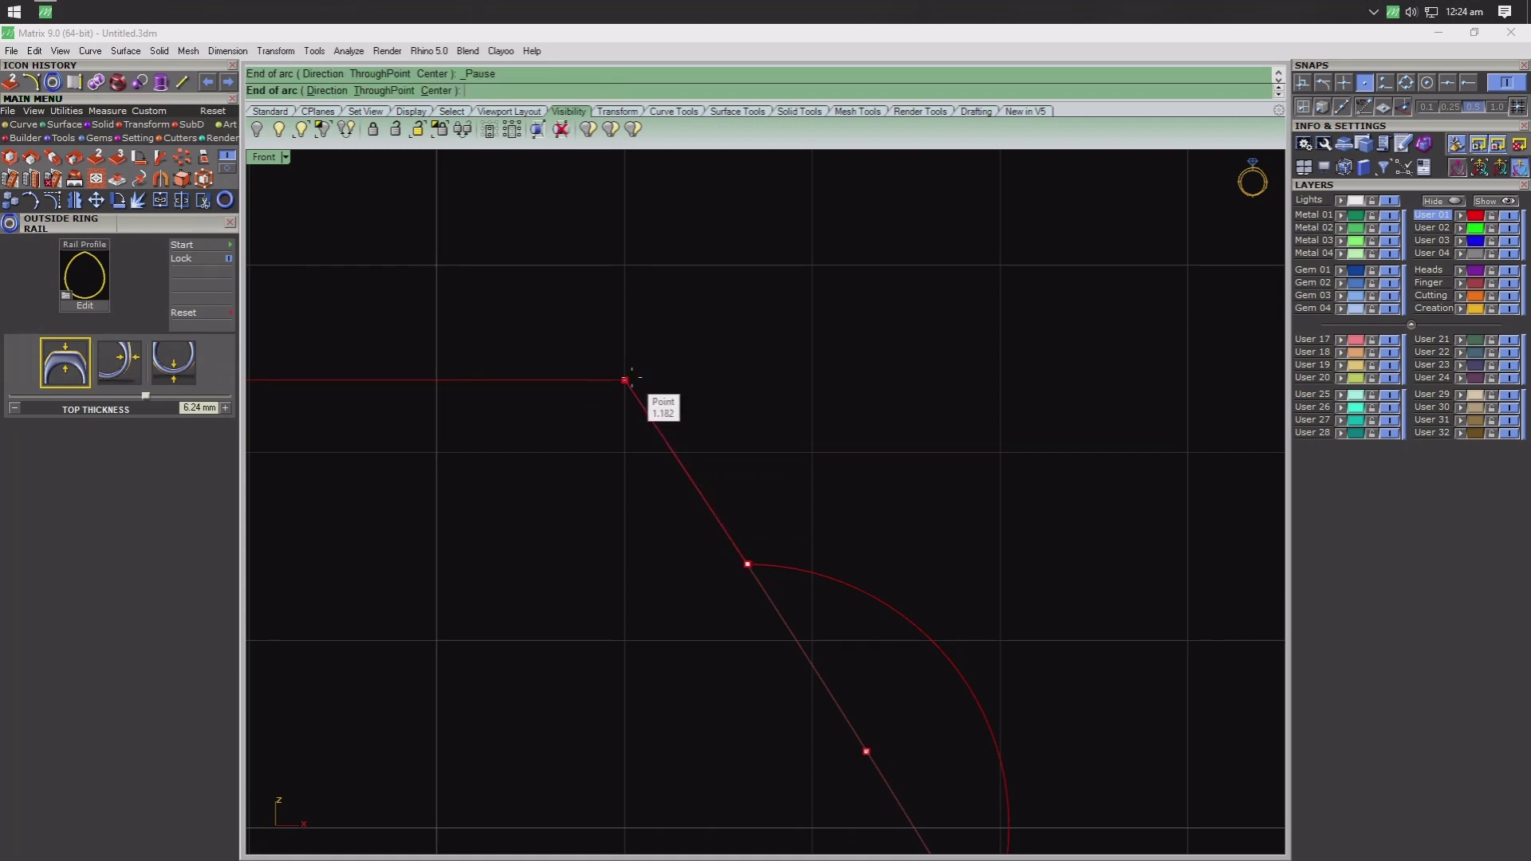
{"action": "type", "text": "d"}
{"action": "key", "text": "Return"}
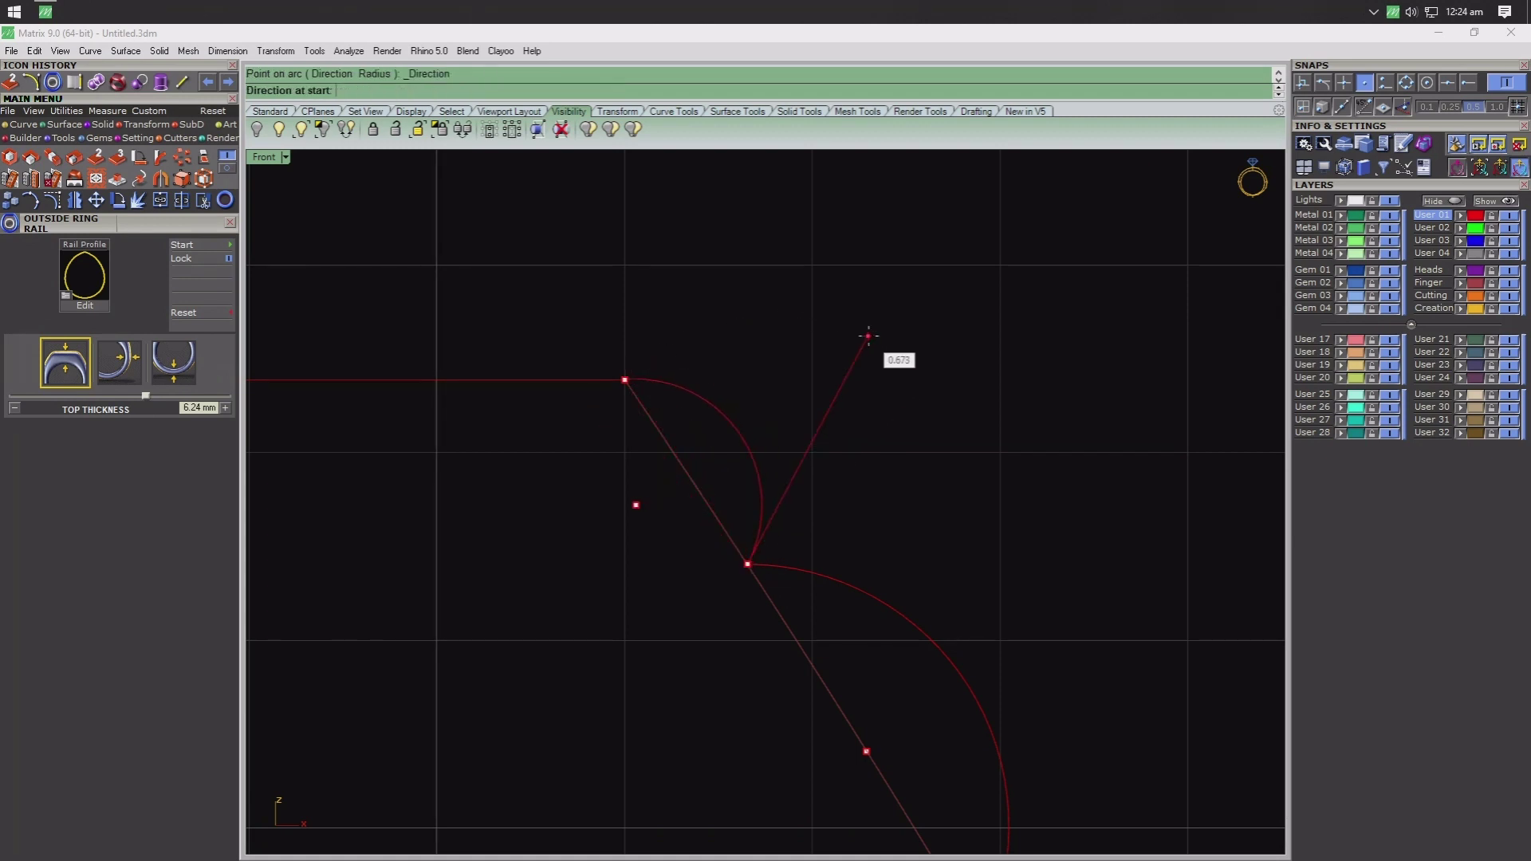
{"action": "left_click", "coordinate": [874, 341]}
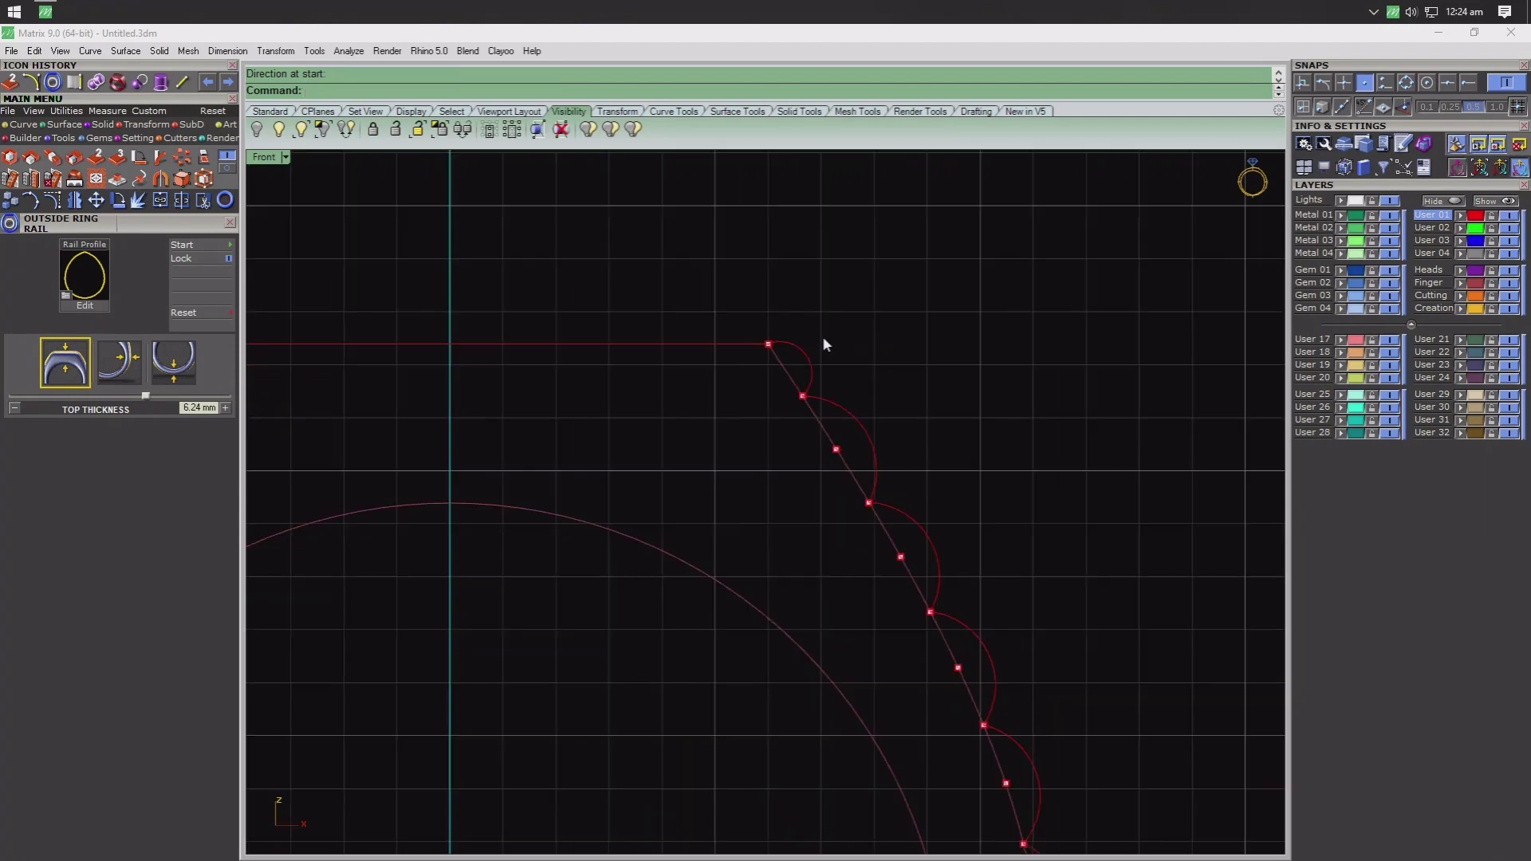
- Delete the leftover construction points and select all the ring profile curves
{"action": "left_click", "coordinate": [1404, 143]}
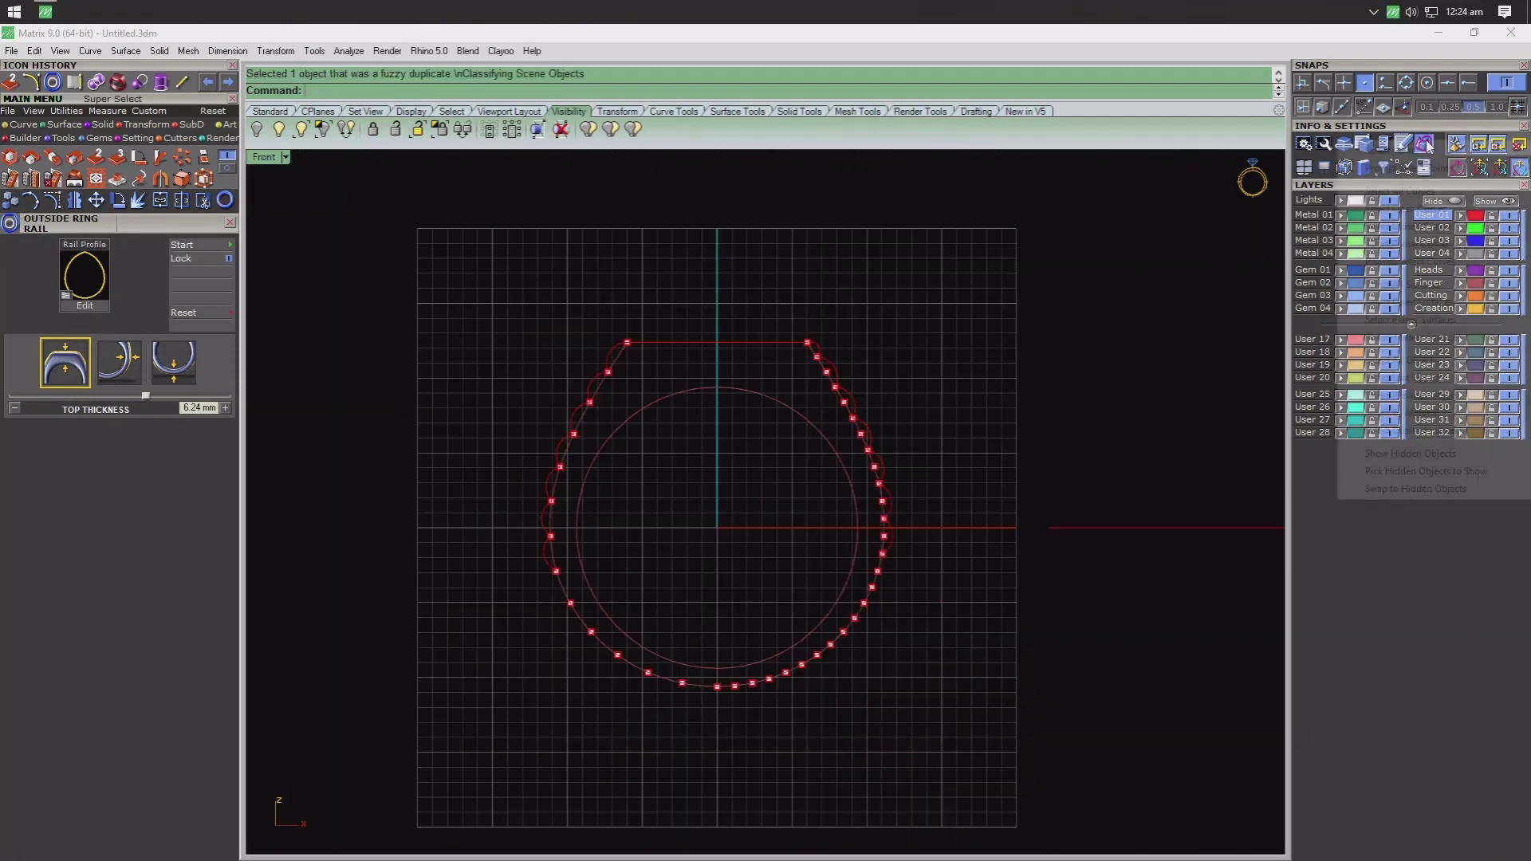
{"action": "left_click", "coordinate": [1388, 146]}
{"action": "key", "text": "Delete"}
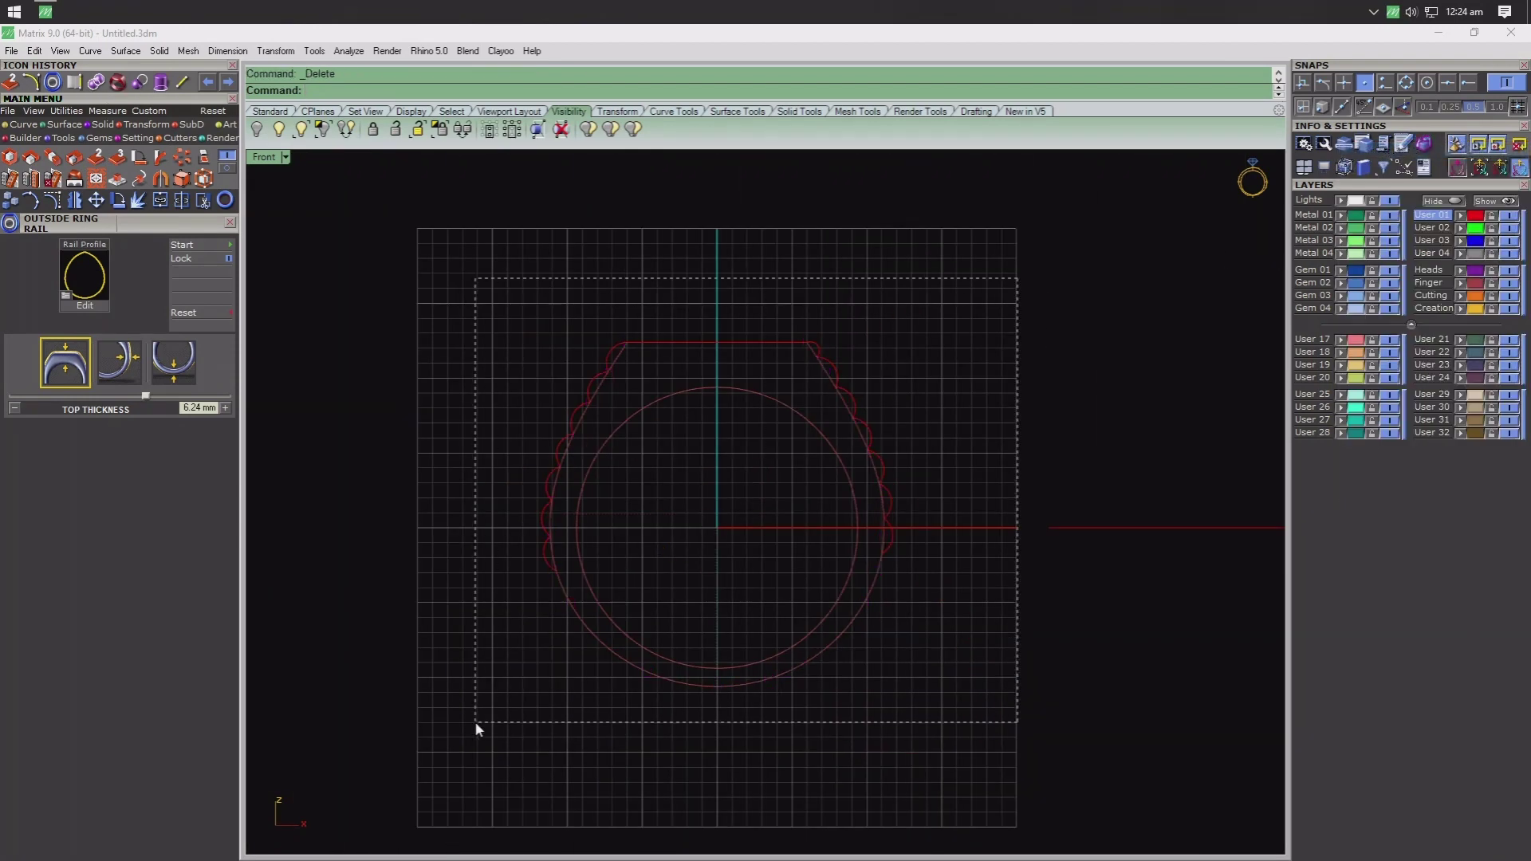
{"action": "left_click_drag", "start_coordinate": [475, 723], "coordinate": [472, 720]}
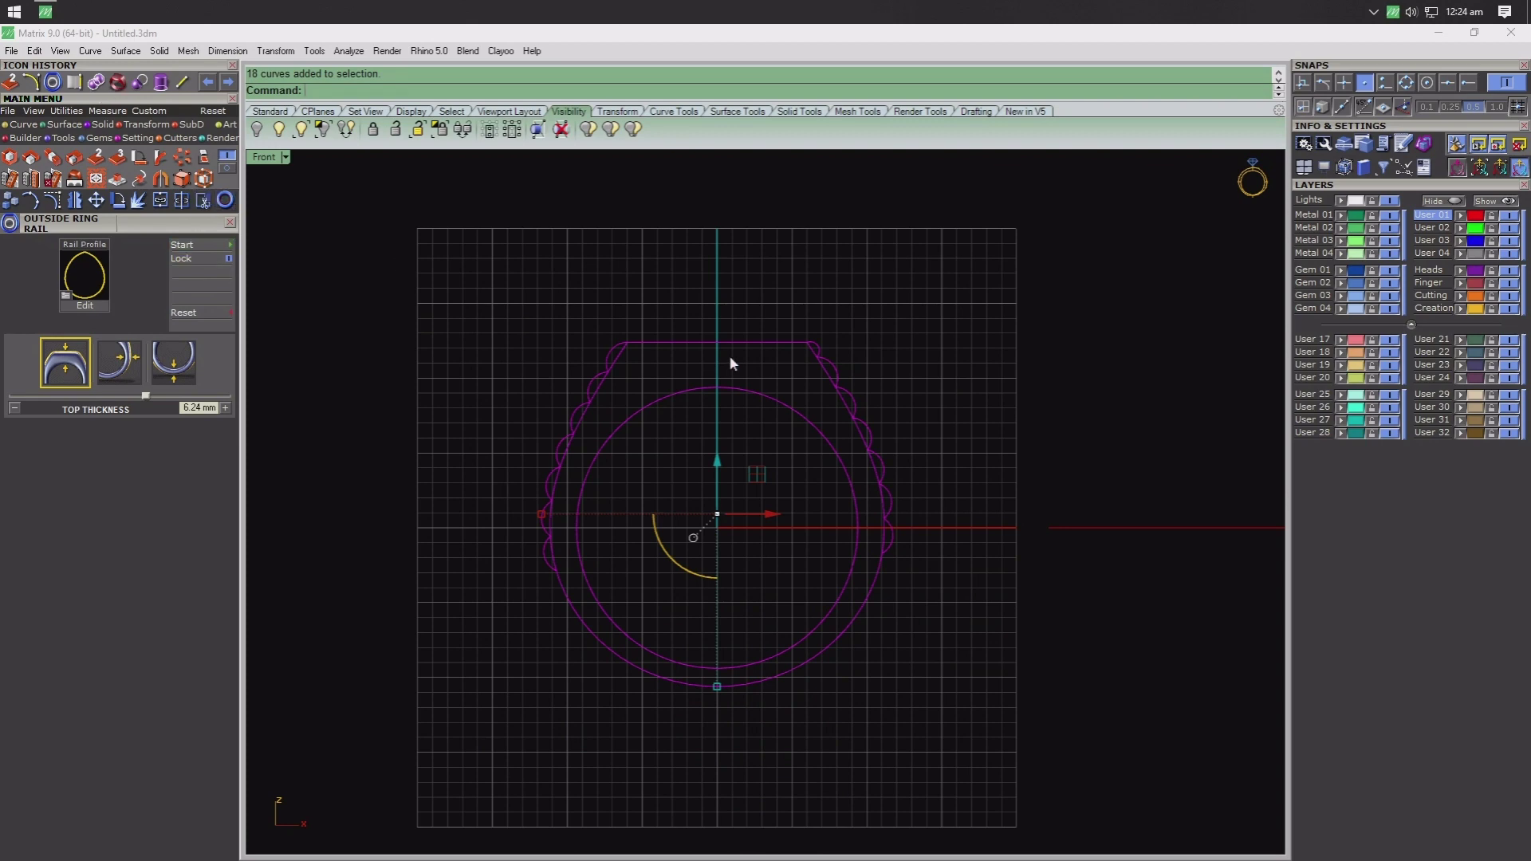
- Trim each straight side segment lying beneath the scalloped arcs along the outline
{"action": "scroll", "coordinate": [763, 386], "scroll_direction": "up", "scroll_amount": 3}
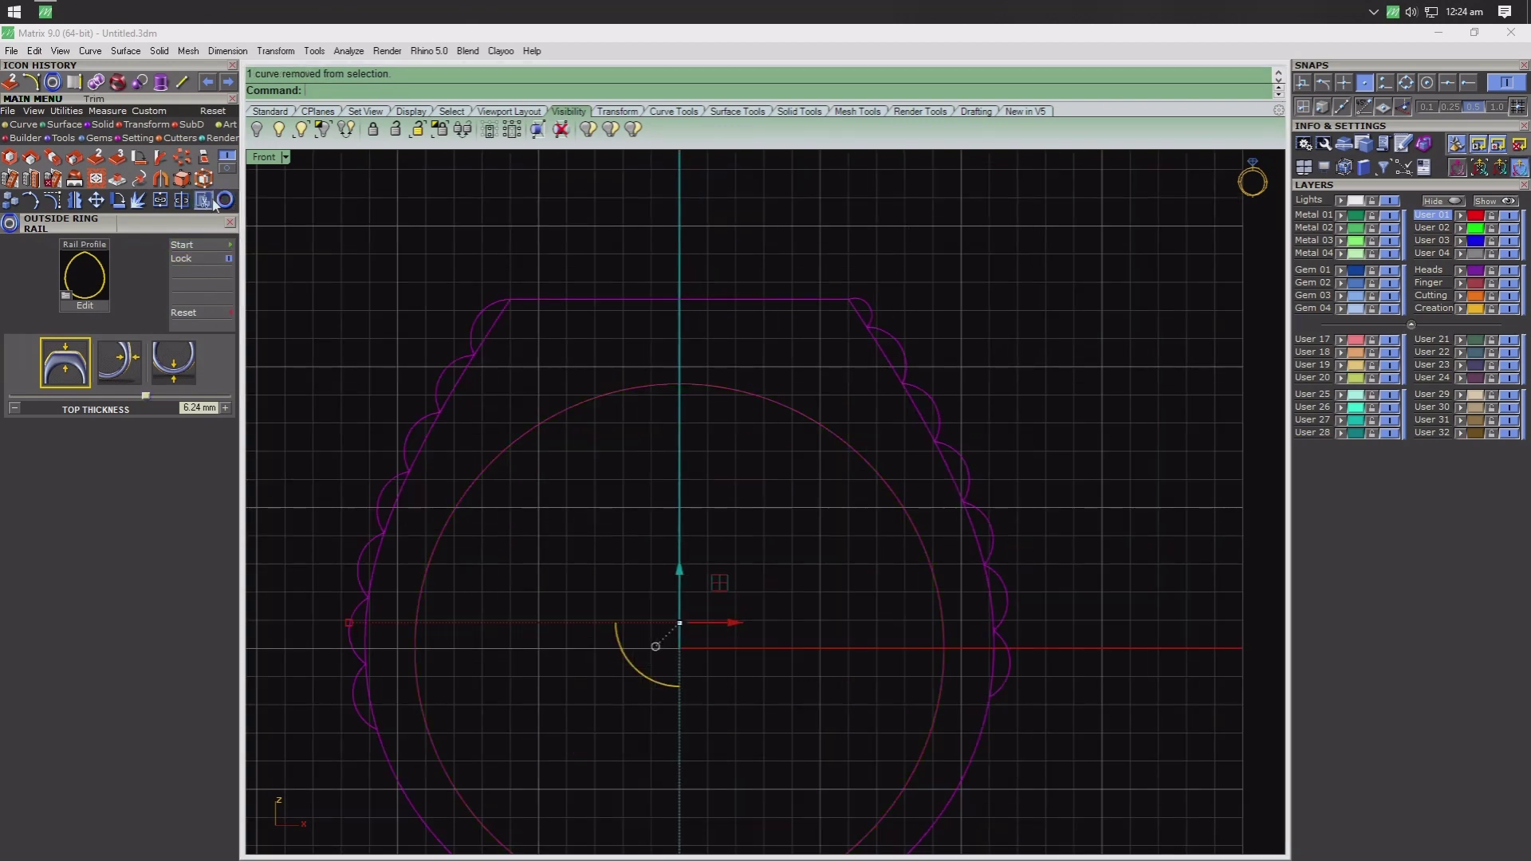
{"action": "scroll", "coordinate": [503, 337], "scroll_direction": "up", "scroll_amount": 5}
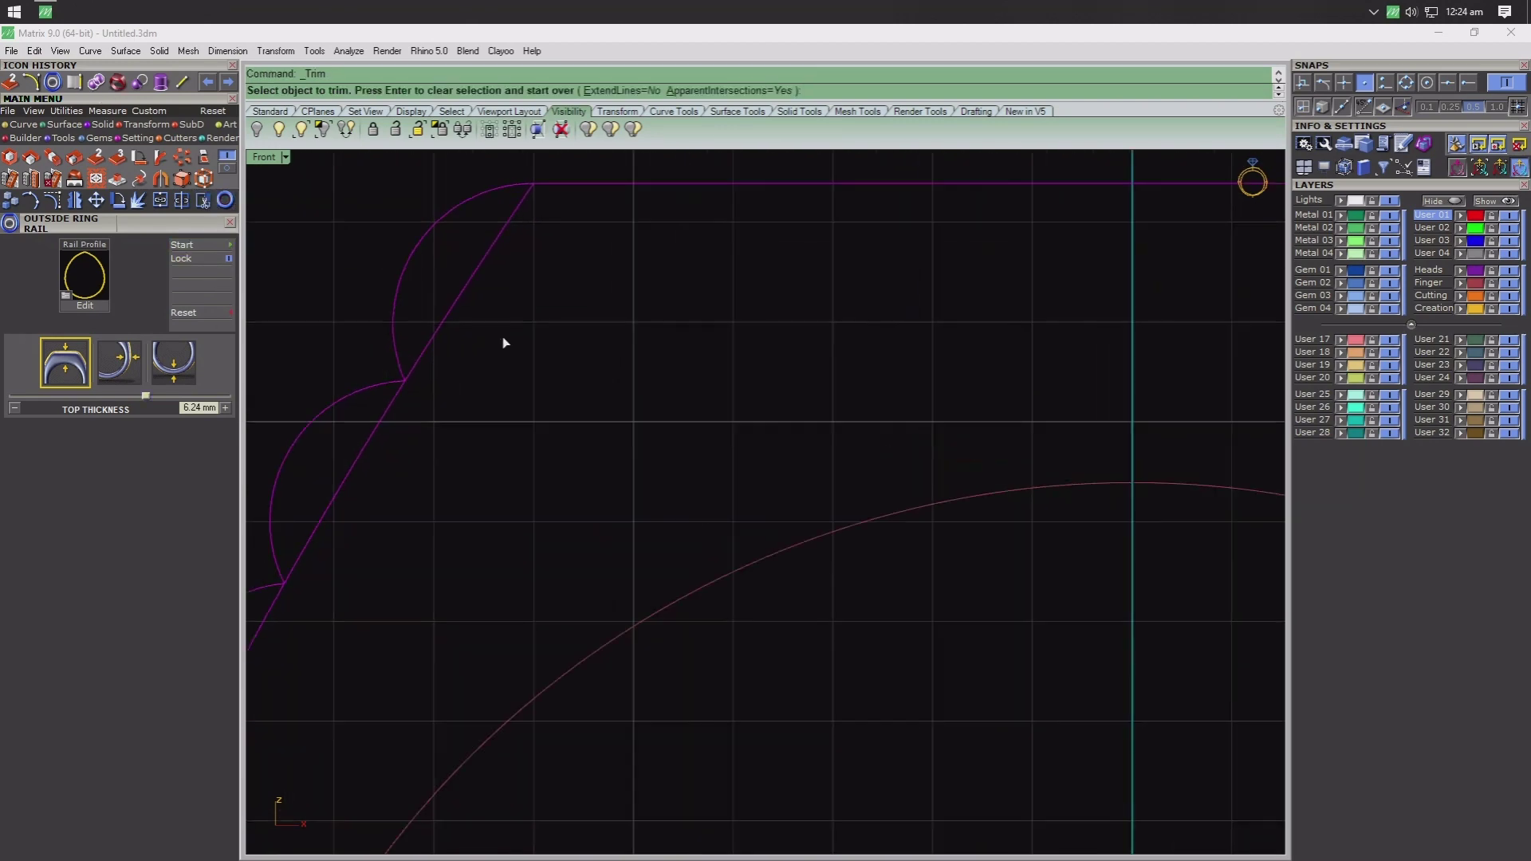
{"action": "left_click", "coordinate": [345, 477]}
{"action": "scroll", "coordinate": [387, 549], "scroll_direction": "down", "scroll_amount": 3}
{"action": "scroll", "coordinate": [426, 504], "scroll_direction": "up", "scroll_amount": 3}
{"action": "mouse_move", "coordinate": [395, 530]}
{"action": "right_mouse_down"}
{"action": "mouse_move", "coordinate": [441, 610]}
{"action": "mouse_move", "coordinate": [461, 550]}
{"action": "right_mouse_up"}
{"action": "scroll", "coordinate": [461, 549], "scroll_direction": "up", "scroll_amount": 5}
{"action": "scroll", "coordinate": [471, 482], "scroll_direction": "down", "scroll_amount": 5}
{"action": "scroll", "coordinate": [476, 499], "scroll_direction": "up", "scroll_amount": 4}
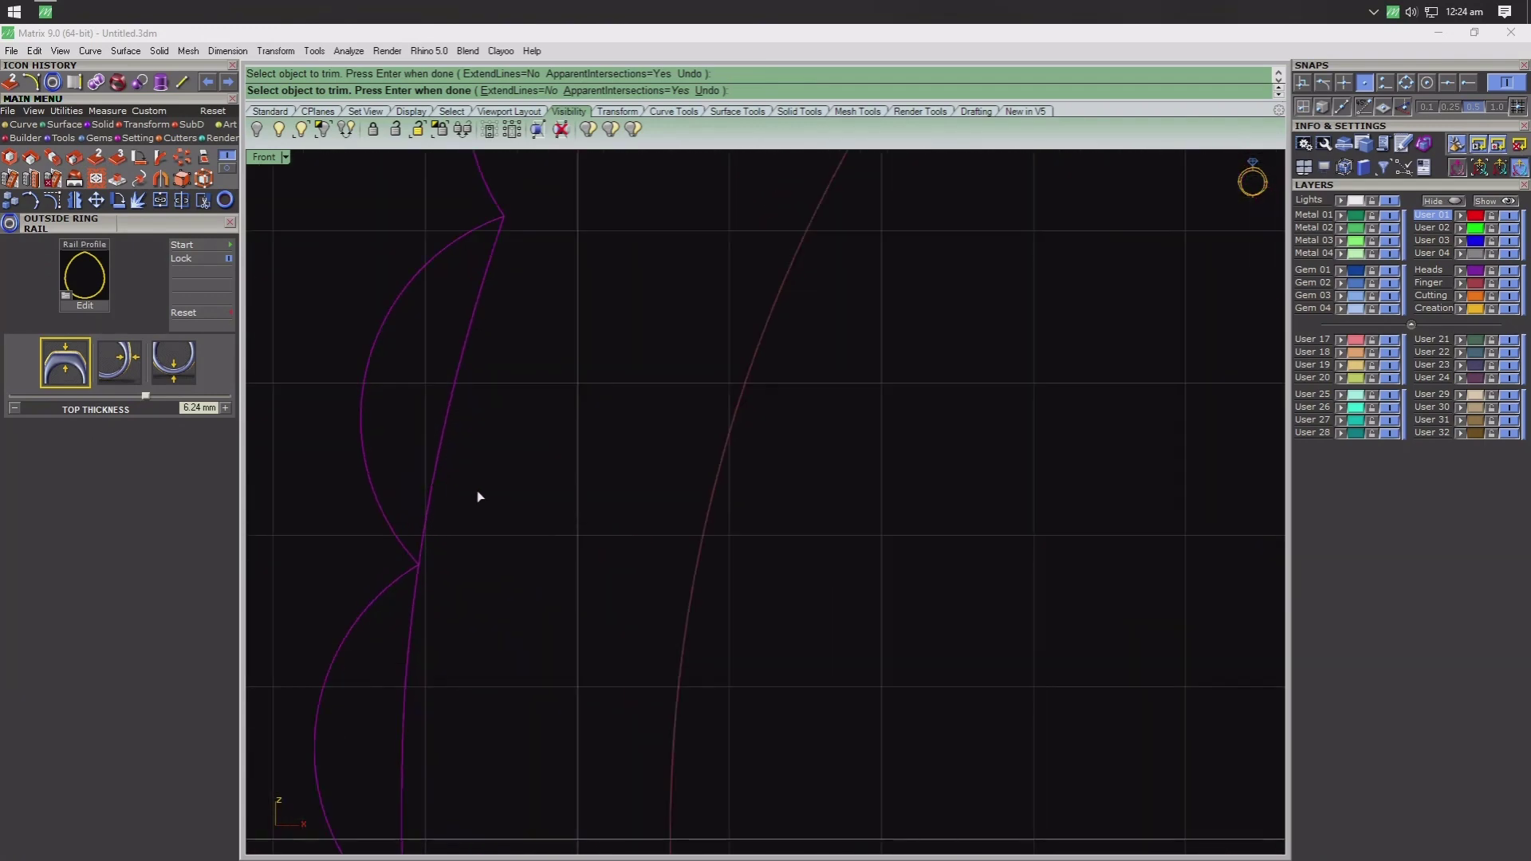
{"action": "scroll", "coordinate": [492, 656], "scroll_direction": "down", "scroll_amount": 2}
{"action": "scroll", "coordinate": [502, 482], "scroll_direction": "up", "scroll_amount": 3}
{"action": "scroll", "coordinate": [374, 472], "scroll_direction": "down", "scroll_amount": 3}
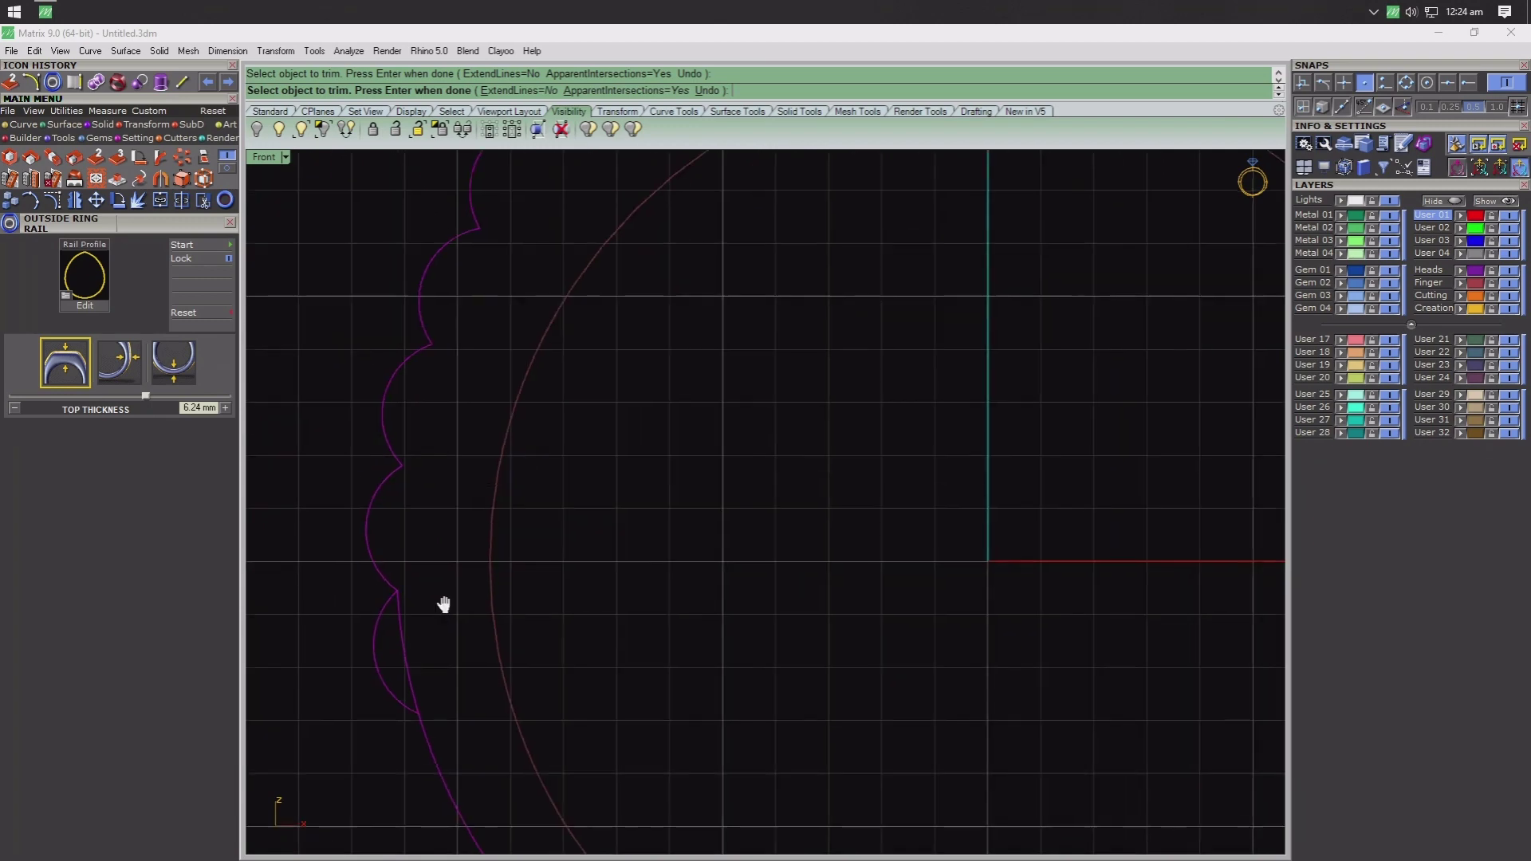
{"action": "scroll", "coordinate": [444, 605], "scroll_direction": "up", "scroll_amount": 2}
{"action": "scroll", "coordinate": [947, 465], "scroll_direction": "down", "scroll_amount": 4}
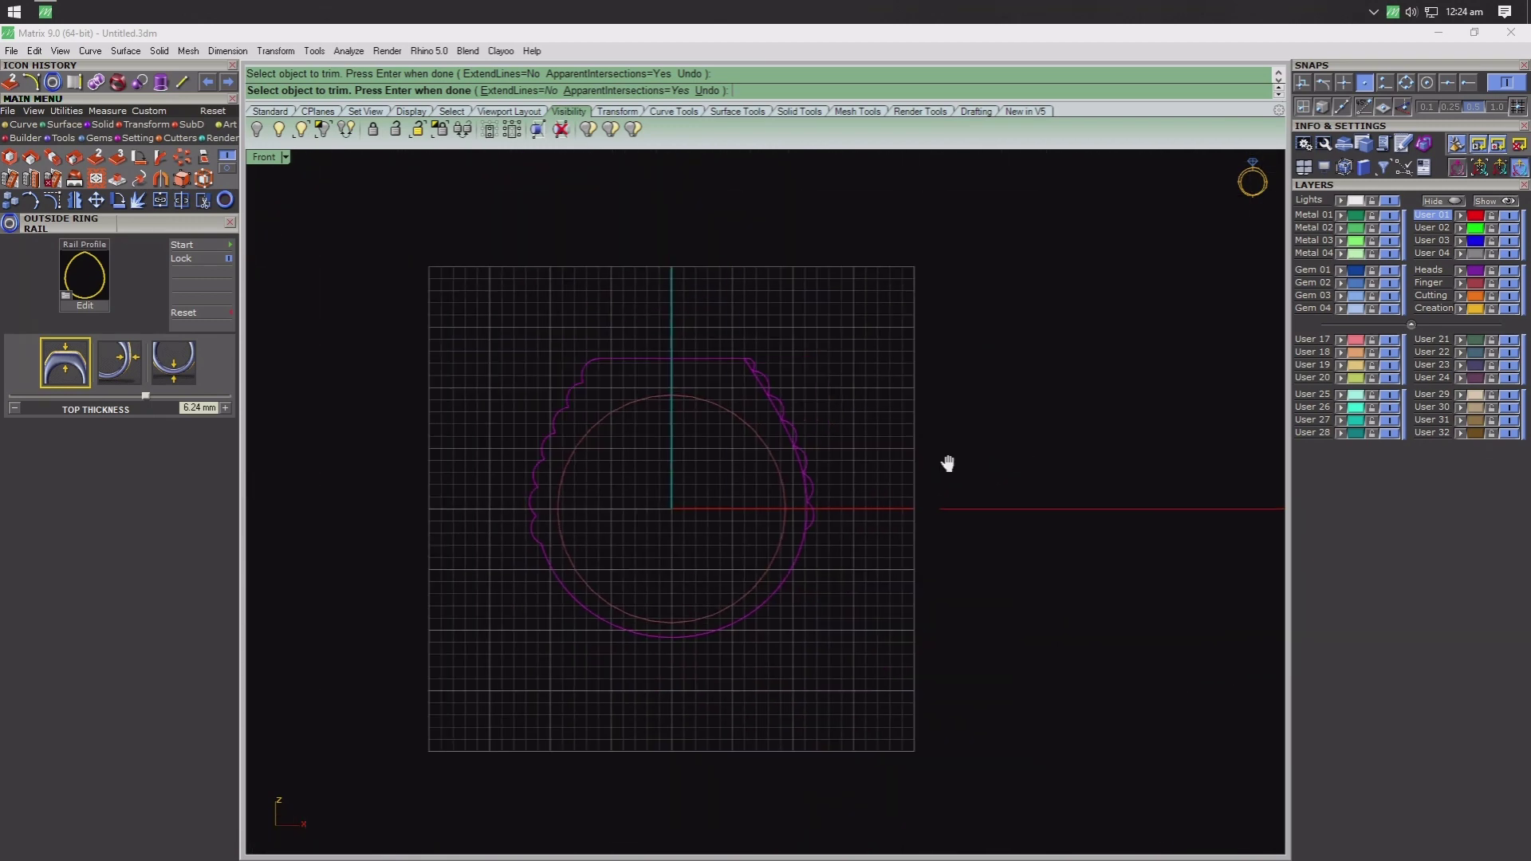
{"action": "scroll", "coordinate": [622, 588], "scroll_direction": "up", "scroll_amount": 4}
{"action": "scroll", "coordinate": [552, 543], "scroll_direction": "up", "scroll_amount": 2}
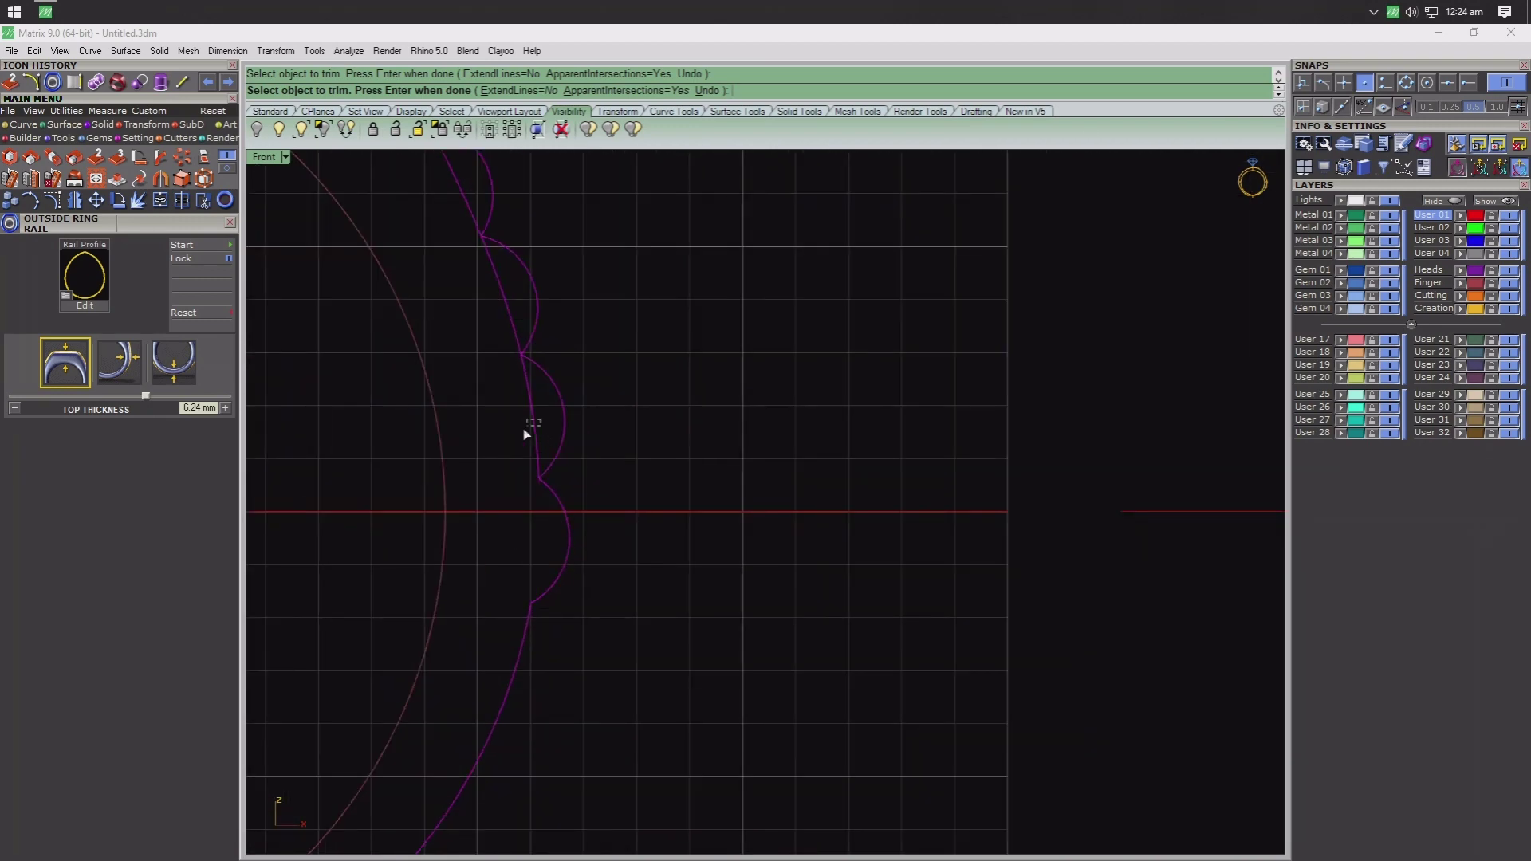
{"action": "scroll", "coordinate": [605, 554], "scroll_direction": "up", "scroll_amount": 1}
{"action": "scroll", "coordinate": [629, 455], "scroll_direction": "up", "scroll_amount": 1}
{"action": "scroll", "coordinate": [629, 523], "scroll_direction": "up", "scroll_amount": 1}
{"action": "scroll", "coordinate": [671, 494], "scroll_direction": "up", "scroll_amount": 2}
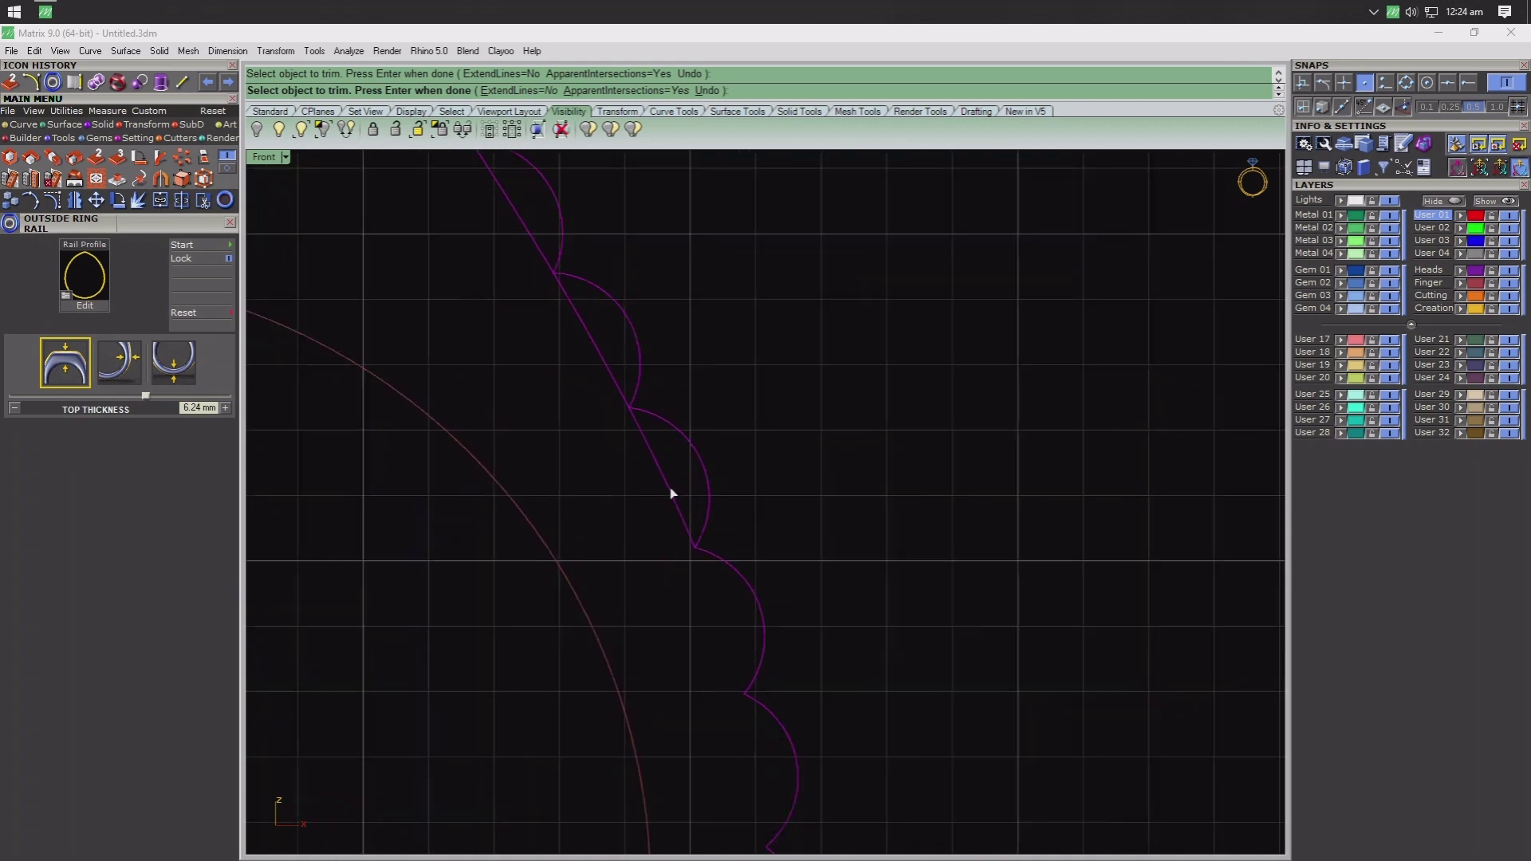
{"action": "scroll", "coordinate": [612, 516], "scroll_direction": "down", "scroll_amount": 1}
{"action": "scroll", "coordinate": [670, 609], "scroll_direction": "down", "scroll_amount": 2}
{"action": "scroll", "coordinate": [679, 518], "scroll_direction": "up", "scroll_amount": 4}
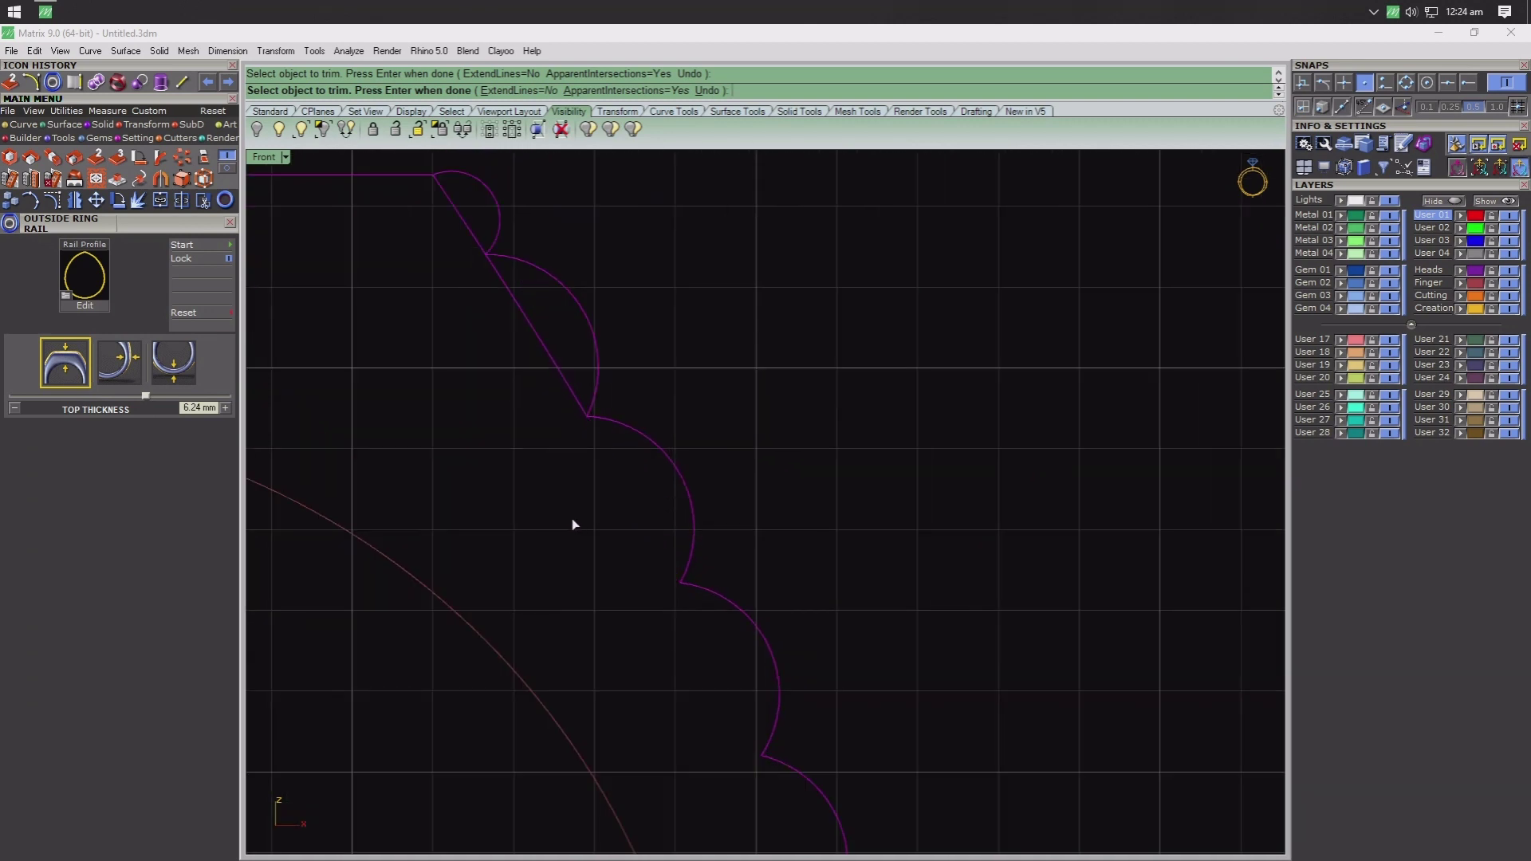
{"action": "right_click_drag", "start_coordinate": [573, 524], "coordinate": [813, 654]}
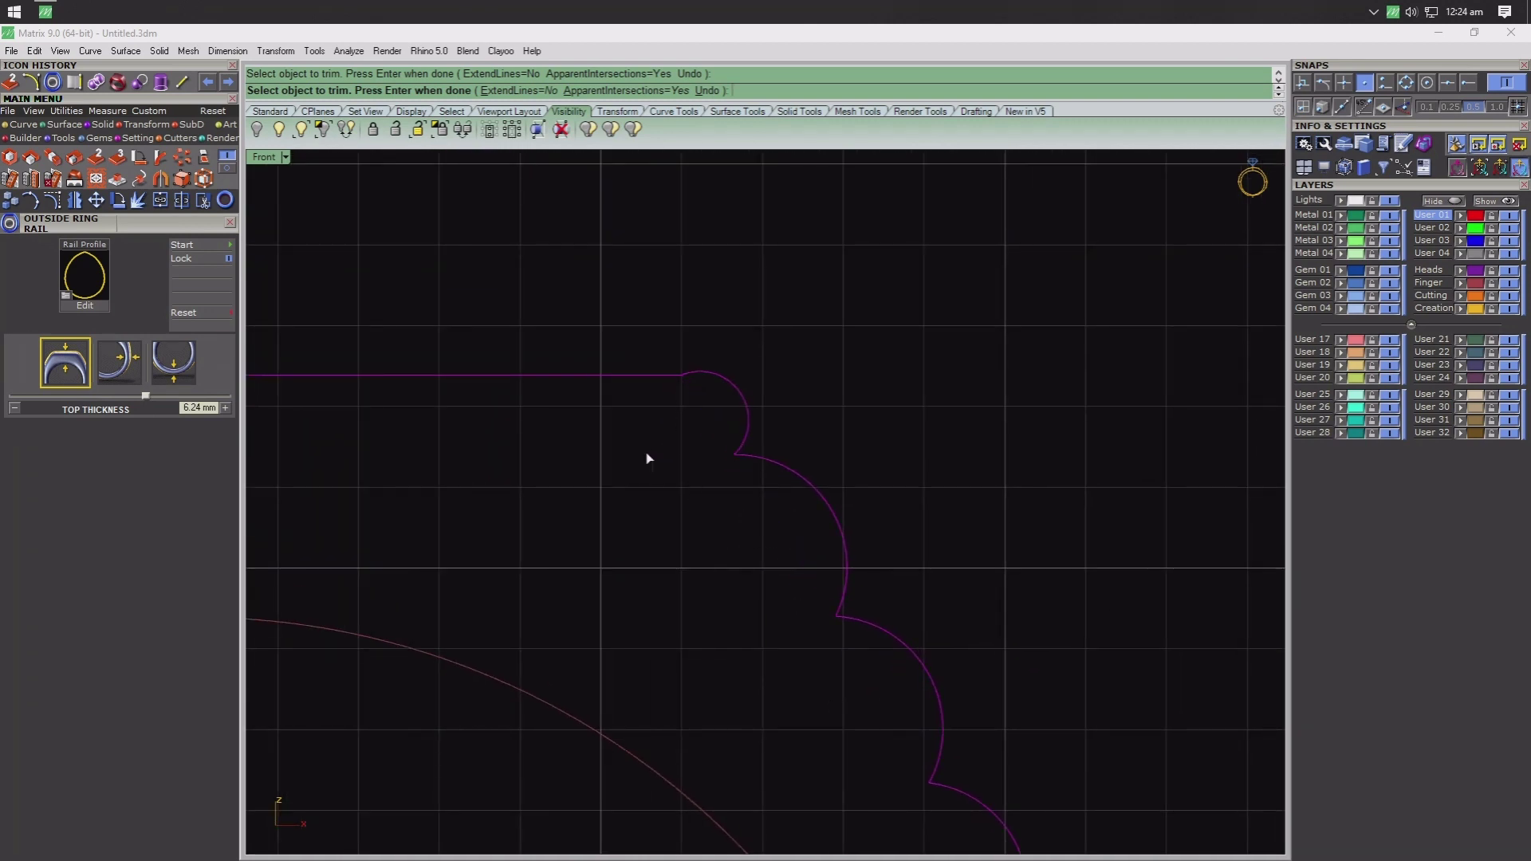
{"action": "key", "text": "Return"}
{"action": "scroll", "coordinate": [647, 460], "scroll_direction": "down", "scroll_amount": 4}
{"action": "scroll", "coordinate": [693, 446], "scroll_direction": "down", "scroll_amount": 1}
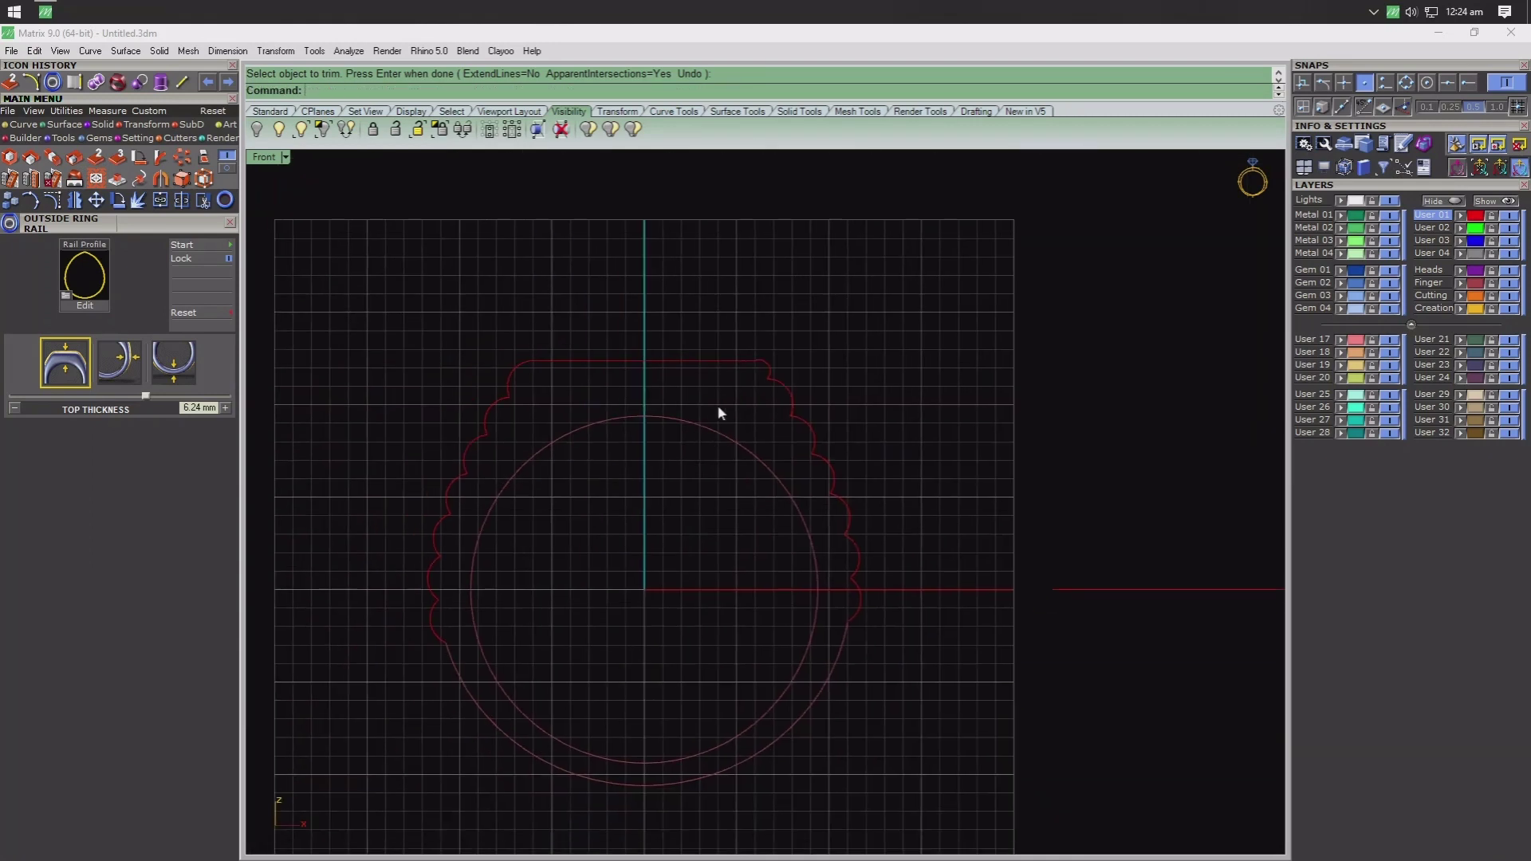
- Trim the top-left corner piece and join the left and right scallop pieces into curves
{"action": "left_click", "coordinate": [511, 400]}
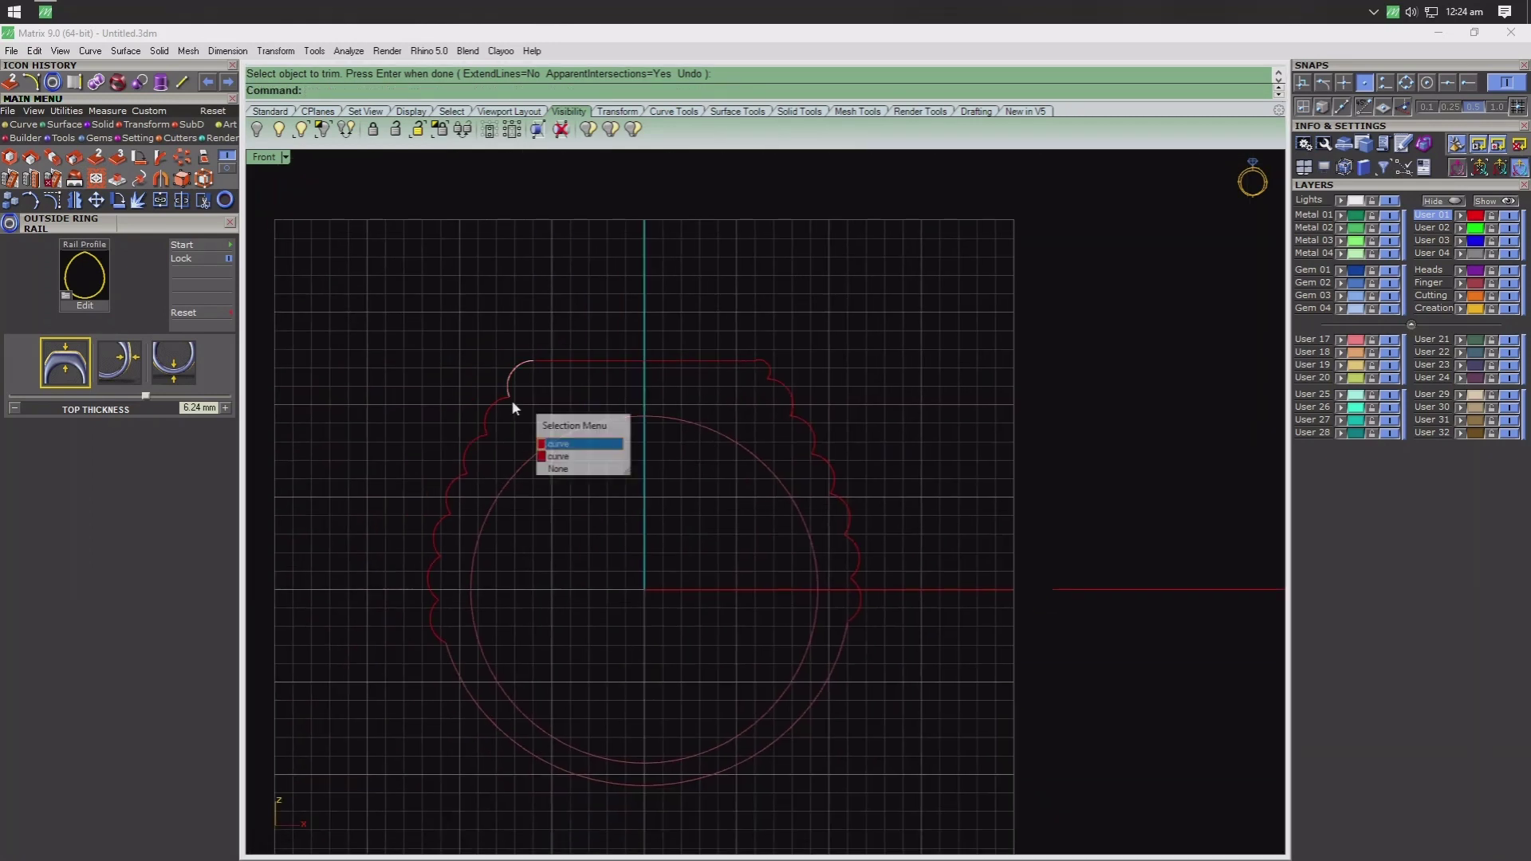
{"action": "left_click", "coordinate": [598, 444]}
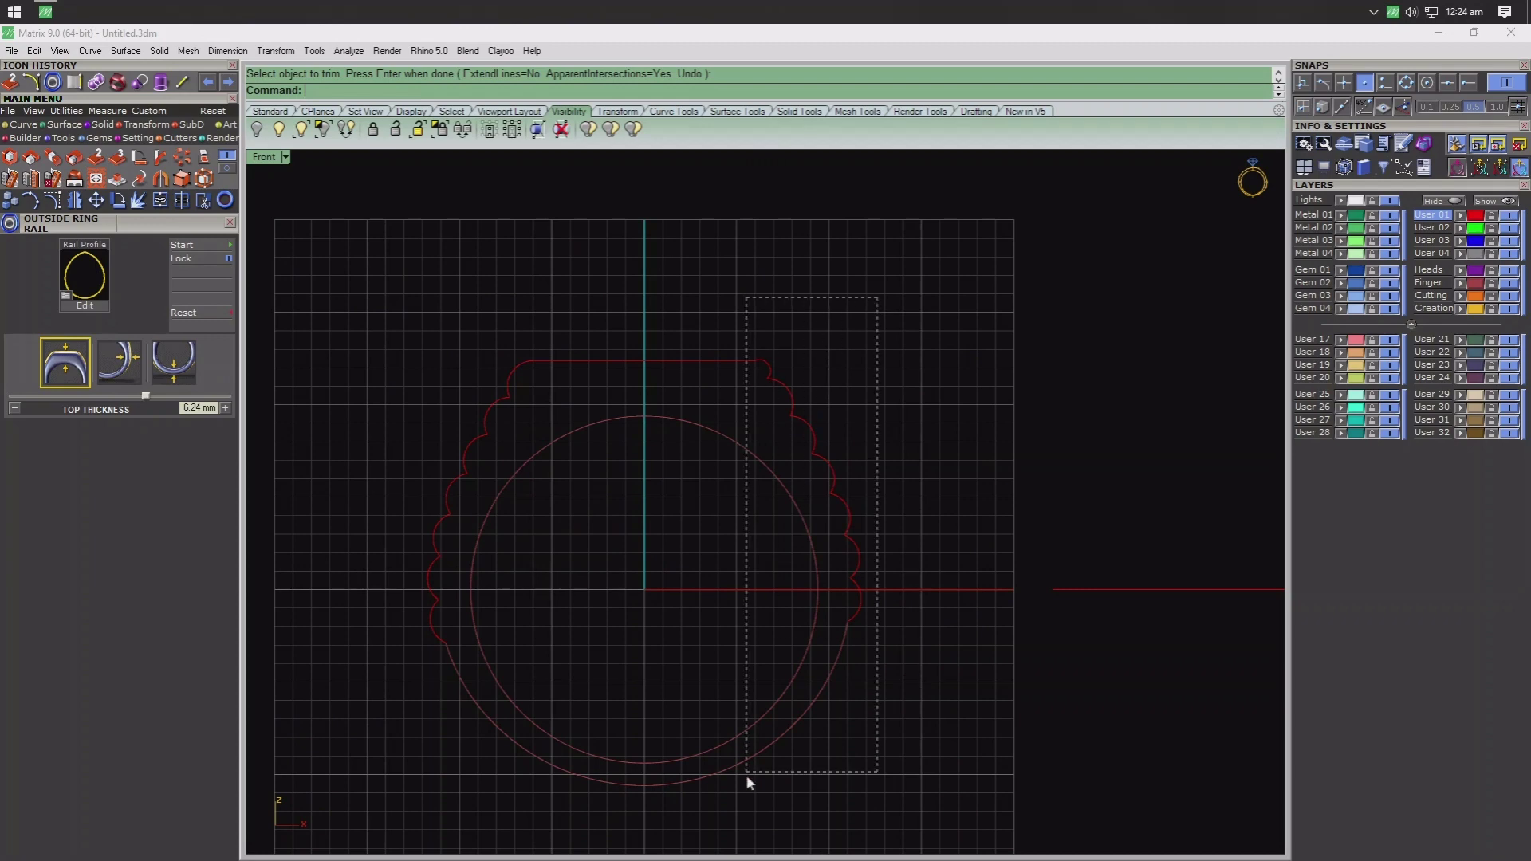
{"action": "left_click_drag", "start_coordinate": [747, 775], "coordinate": [720, 751]}
{"action": "left_click_drag", "start_coordinate": [638, 295], "coordinate": [567, 565], "text": "ctrl"}
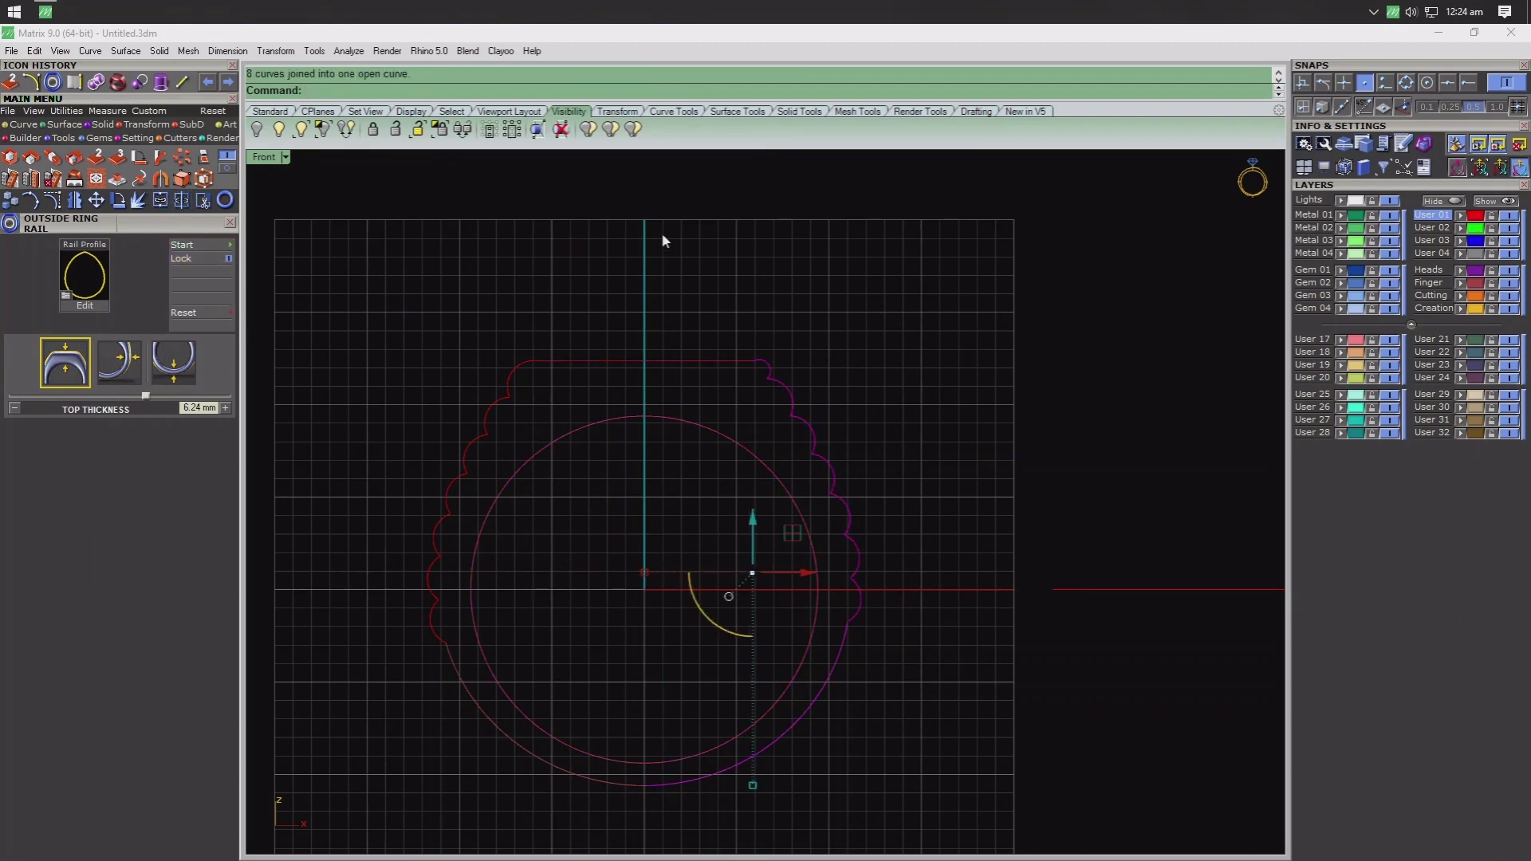
{"action": "left_click_drag", "start_coordinate": [599, 256], "coordinate": [444, 625]}
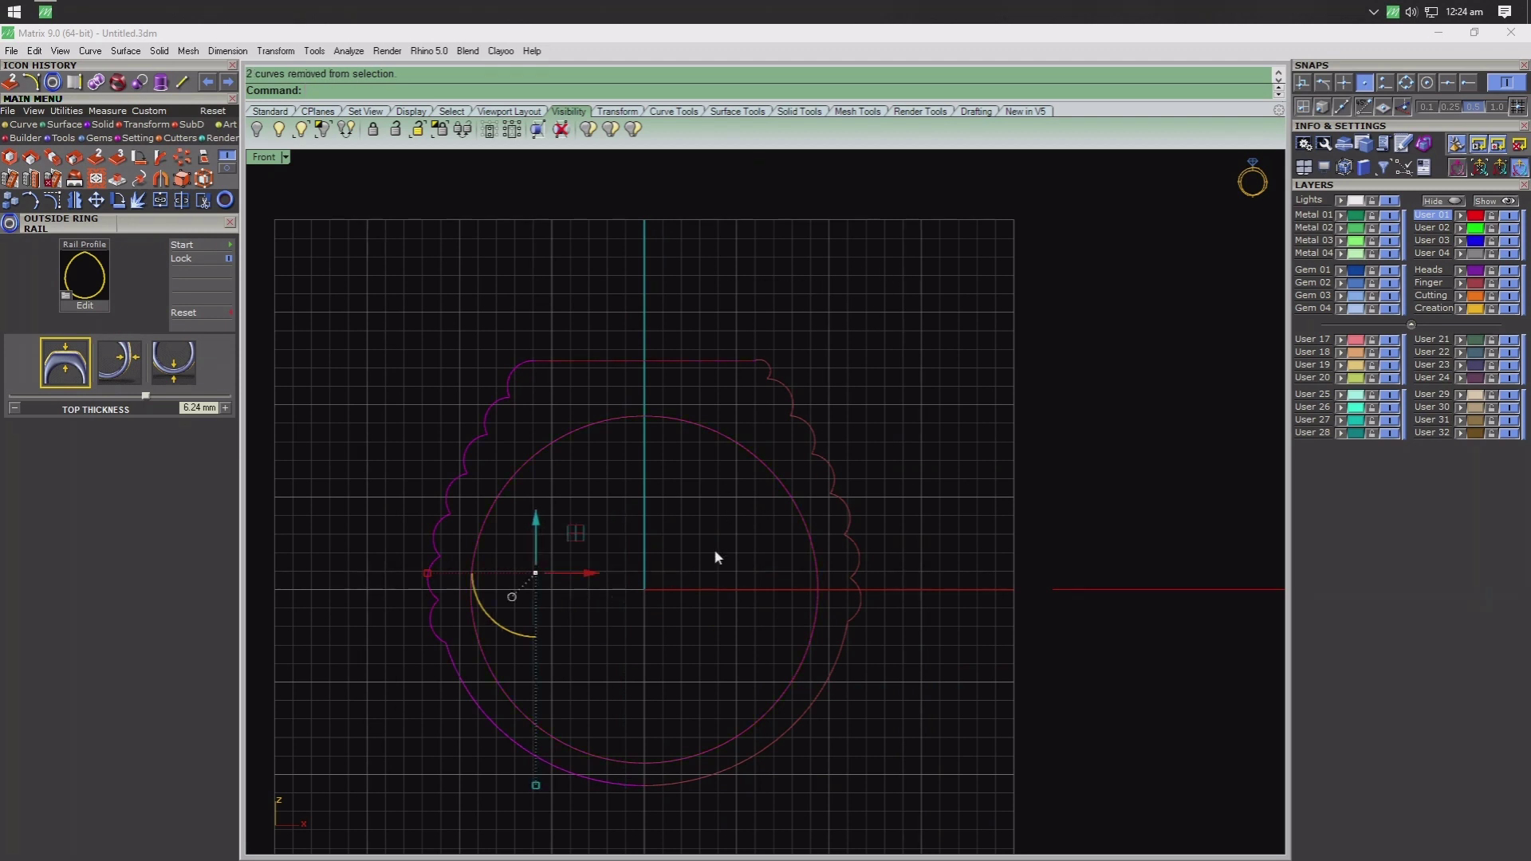
{"action": "key", "text": "ctrl+j"}
- Rebuild the joined scalloped side curve with 200 points and degree 3
{"action": "left_click", "coordinate": [487, 614]}
{"action": "key", "text": "alt+Right"}
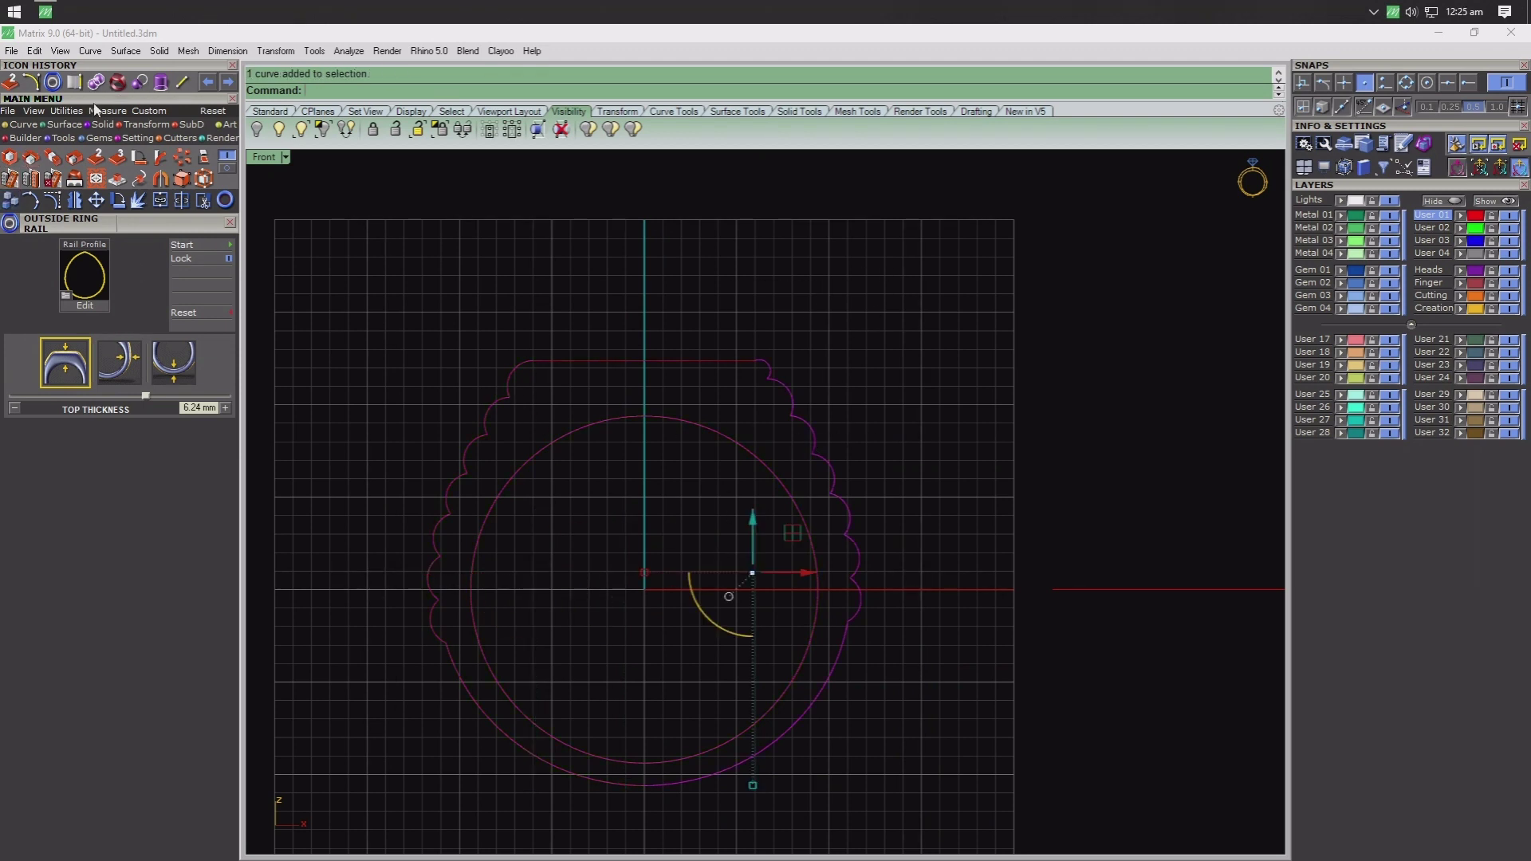
{"action": "left_click", "coordinate": [24, 125]}
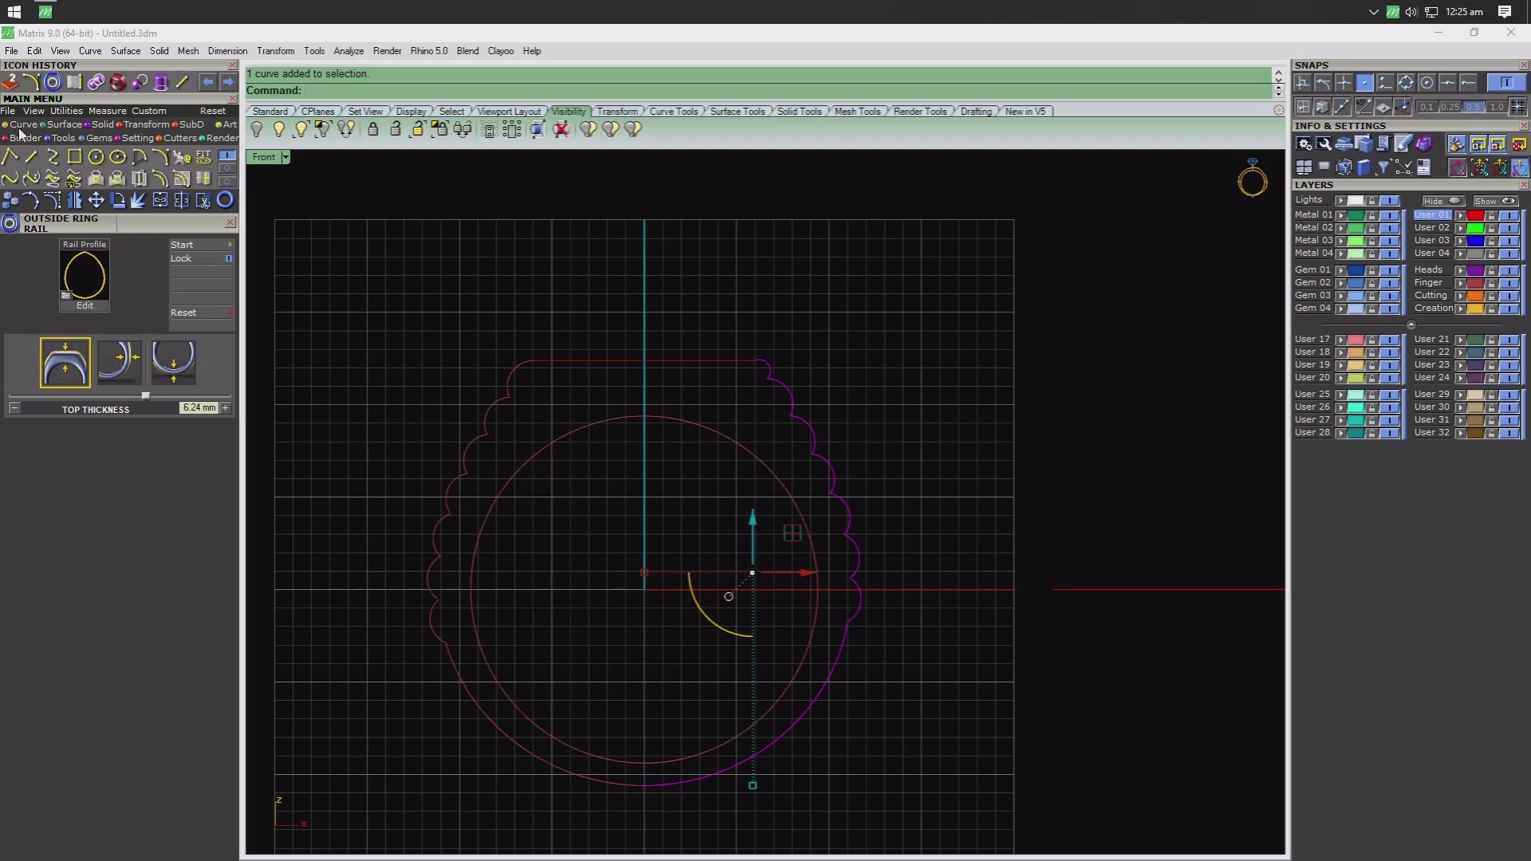
{"action": "left_click", "coordinate": [182, 157]}
{"action": "key", "text": "Return"}
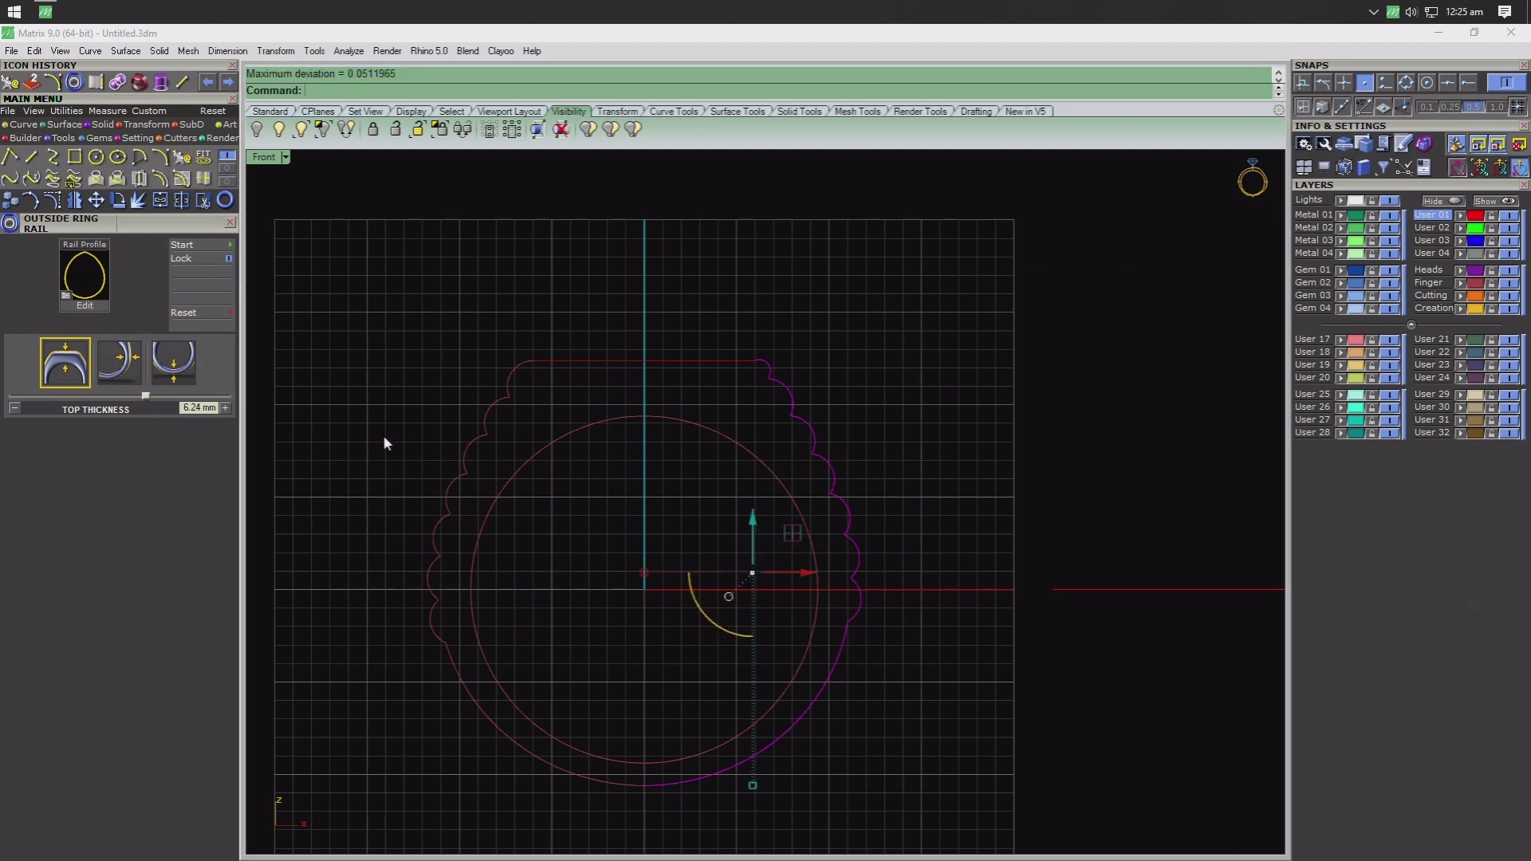
{"action": "key", "text": "Return"}
{"action": "key", "text": "Return"}
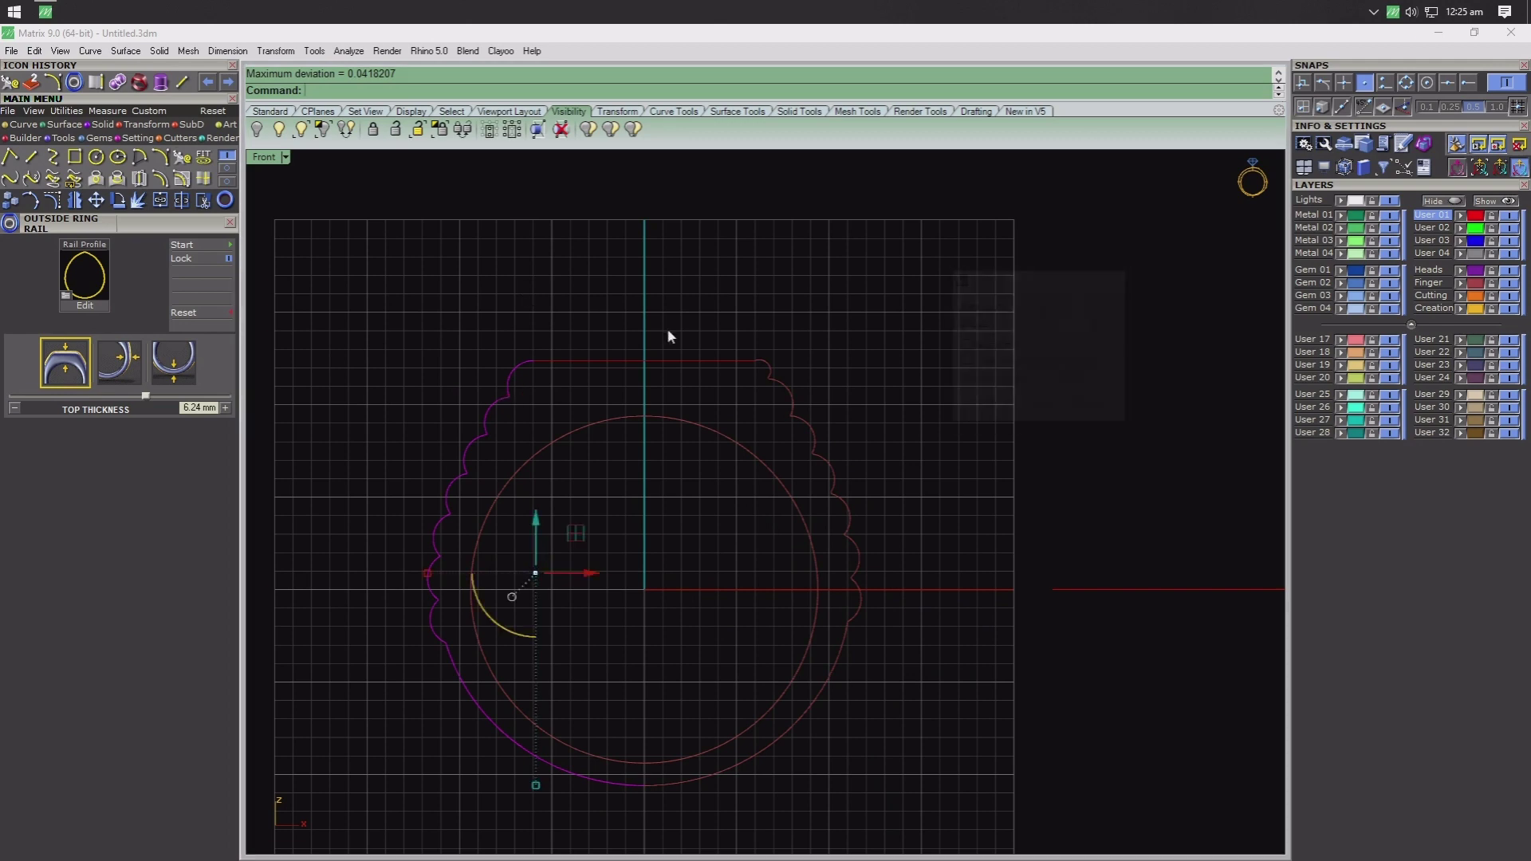
{"action": "scroll", "coordinate": [753, 375], "scroll_direction": "up", "scroll_amount": 5}
{"action": "scroll", "coordinate": [850, 495], "scroll_direction": "down", "scroll_amount": 1}
{"action": "scroll", "coordinate": [765, 444], "scroll_direction": "down", "scroll_amount": 2}
{"action": "scroll", "coordinate": [439, 308], "scroll_direction": "down", "scroll_amount": 2}
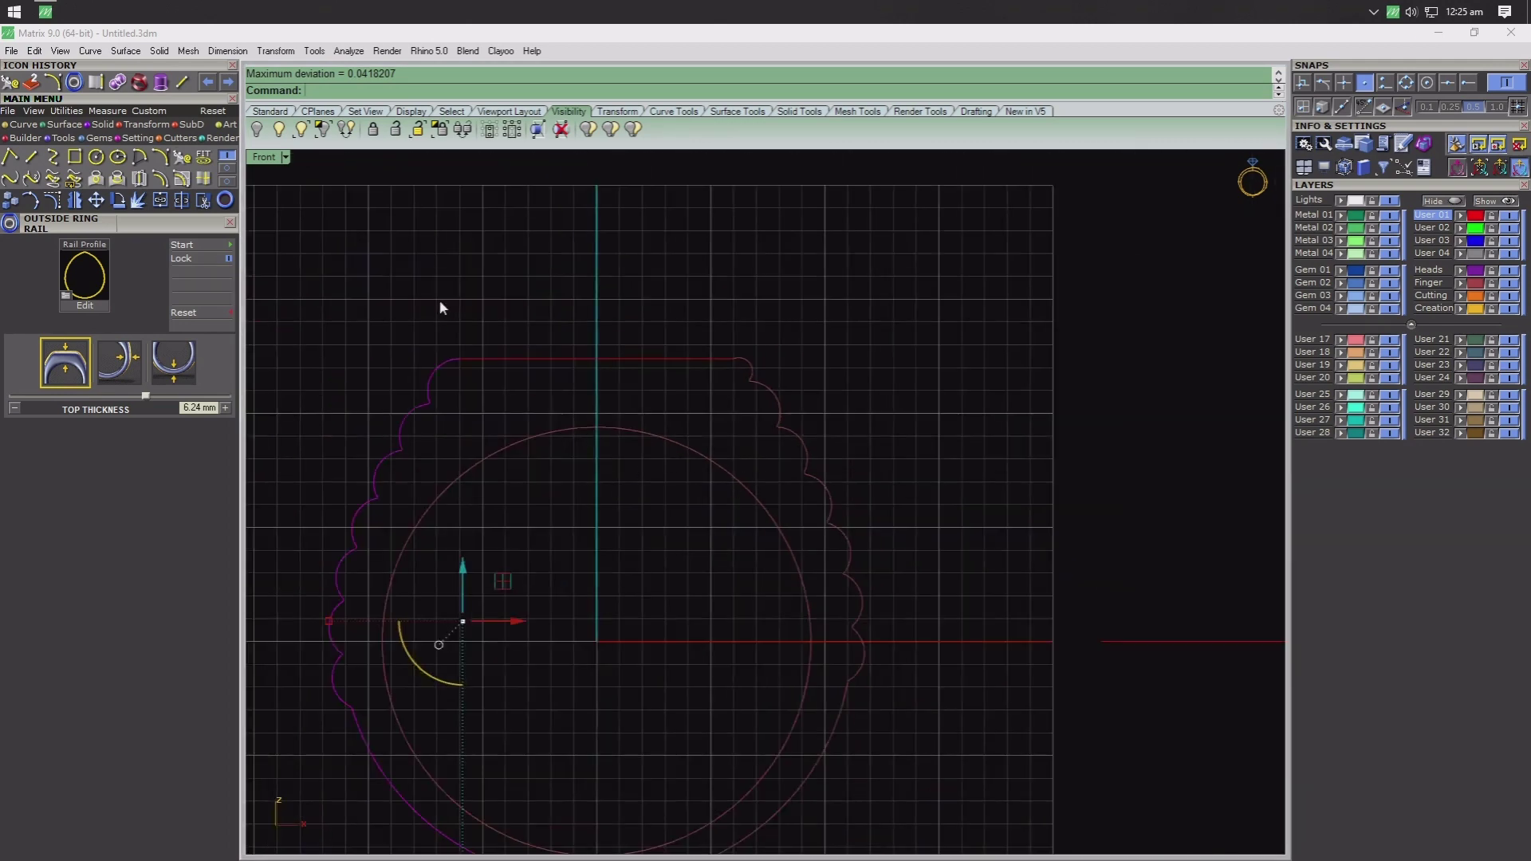
{"action": "double_click", "coordinate": [253, 160]}
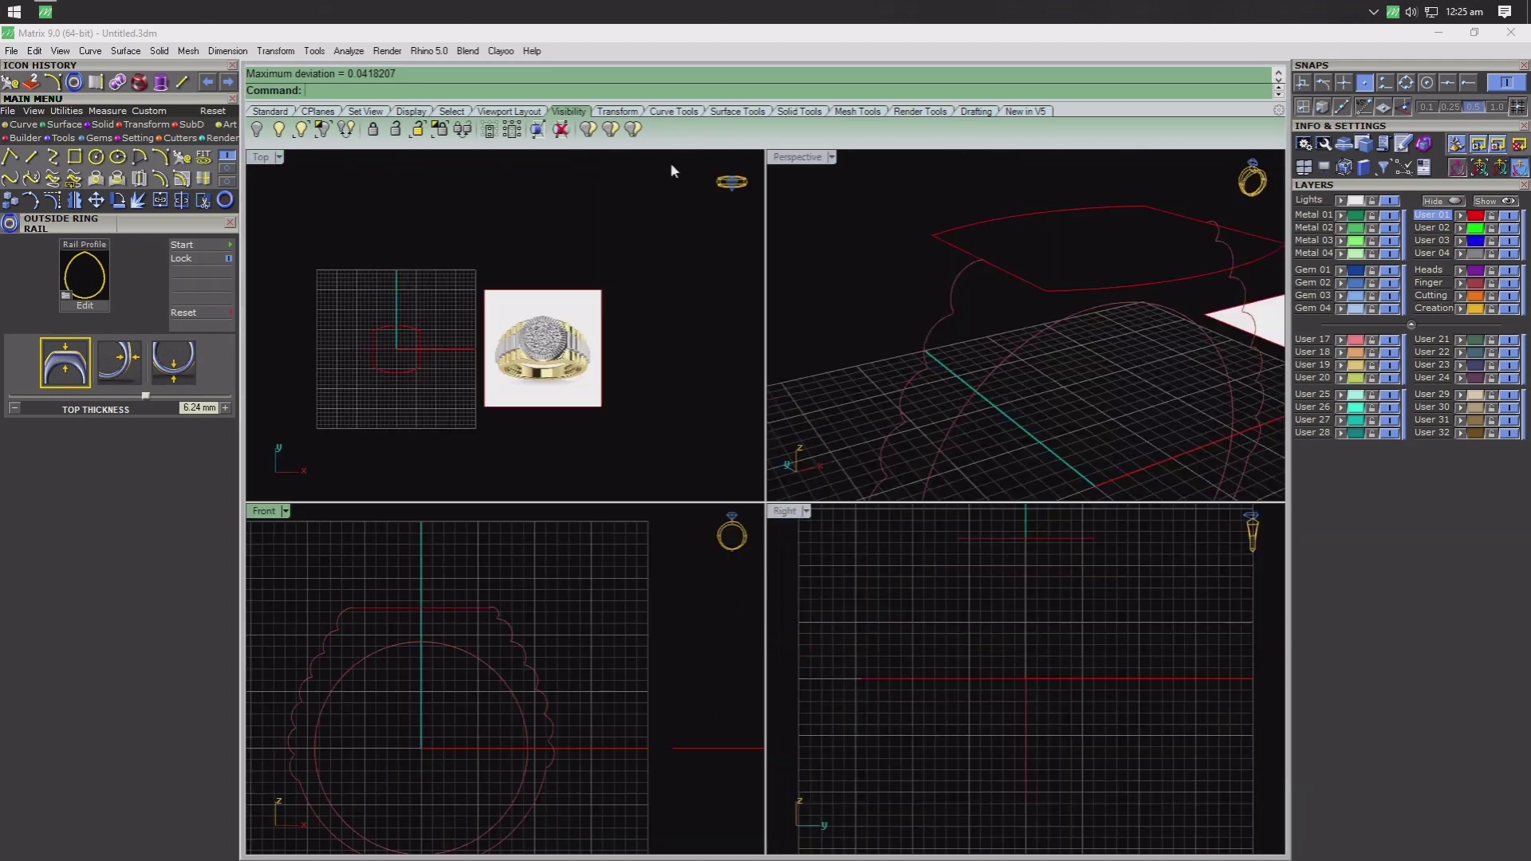
{"action": "double_click", "coordinate": [817, 159]}
{"action": "left_click", "coordinate": [705, 368]}
{"action": "mouse_move", "coordinate": [547, 349]}
{"action": "right_mouse_down"}
{"action": "mouse_move", "coordinate": [725, 451]}
{"action": "mouse_move", "coordinate": [599, 438]}
{"action": "mouse_move", "coordinate": [701, 472]}
{"action": "mouse_move", "coordinate": [646, 417]}
{"action": "mouse_move", "coordinate": [584, 445]}
{"action": "mouse_move", "coordinate": [628, 469]}
{"action": "mouse_move", "coordinate": [605, 506]}
{"action": "mouse_move", "coordinate": [673, 447]}
{"action": "mouse_move", "coordinate": [728, 427]}
{"action": "mouse_move", "coordinate": [673, 410]}
{"action": "mouse_move", "coordinate": [608, 451]}
{"action": "right_mouse_up"}
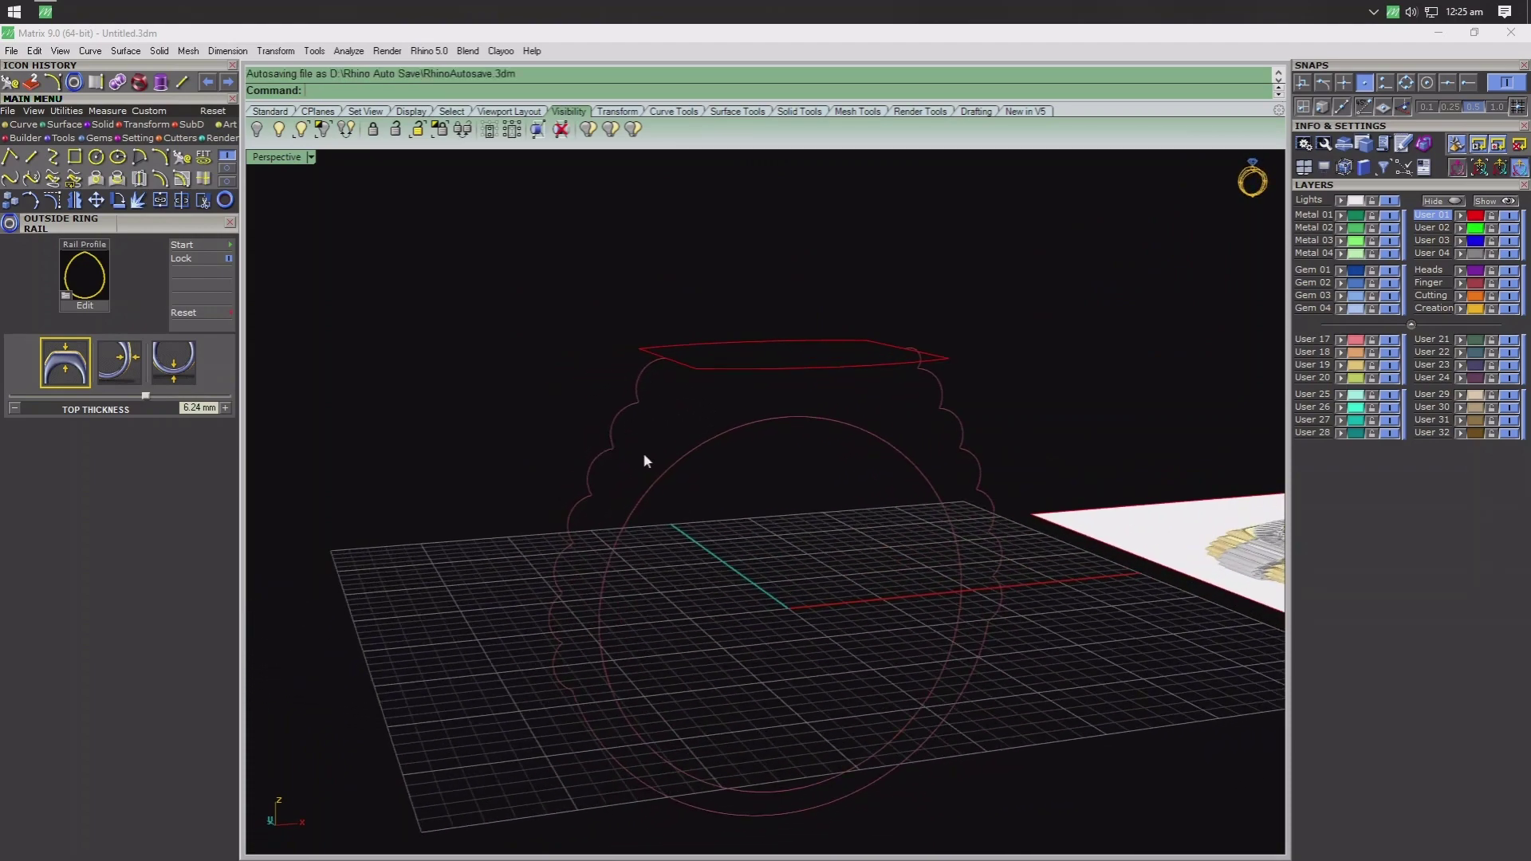
{"action": "right_click_drag", "start_coordinate": [643, 453], "coordinate": [318, 204]}
{"action": "double_click", "coordinate": [271, 157]}
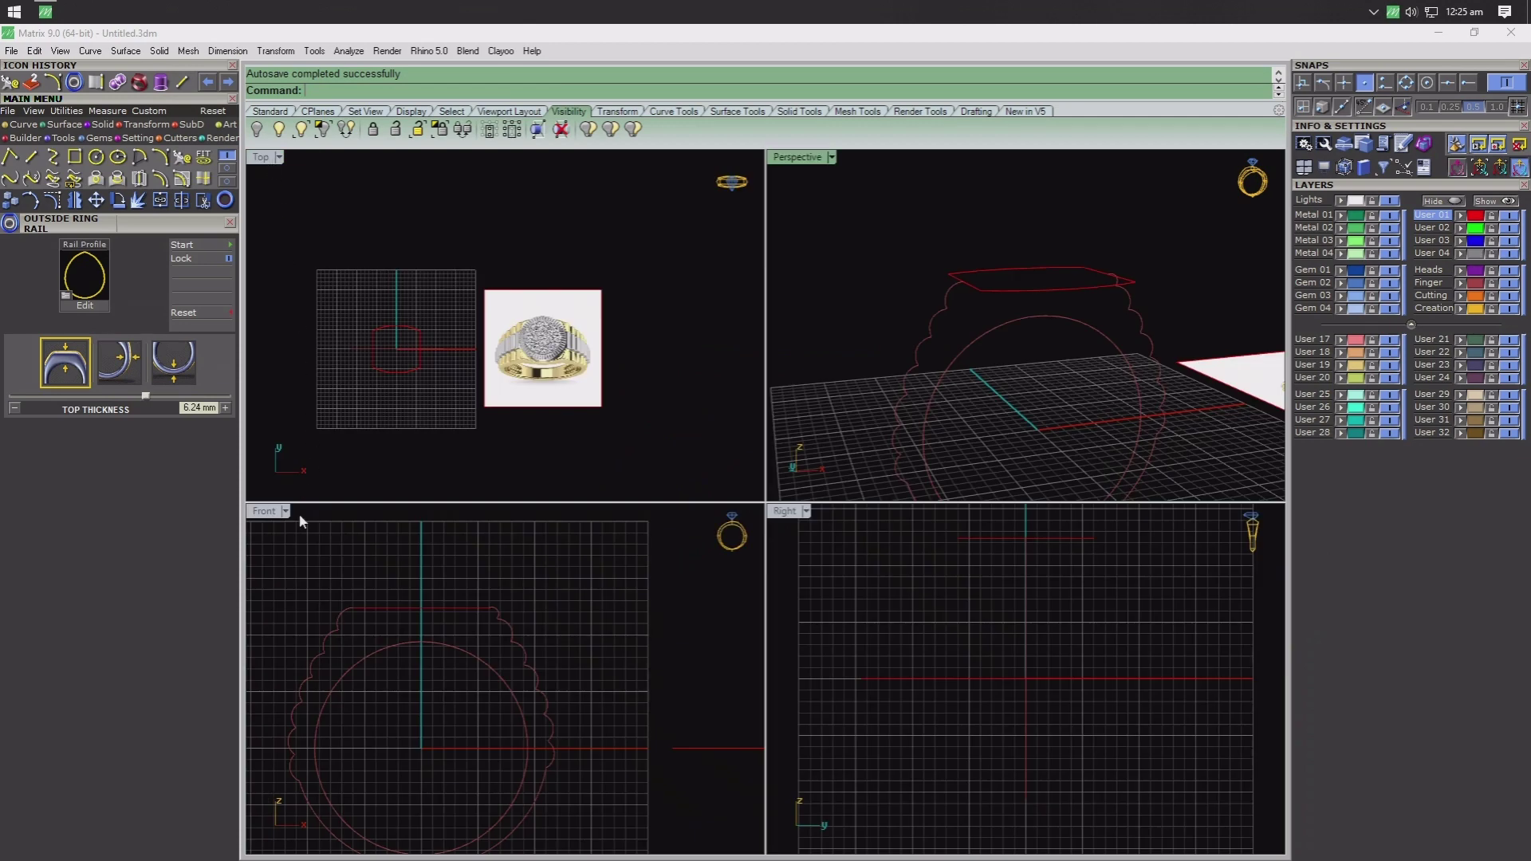
{"action": "double_click", "coordinate": [271, 508]}
{"action": "scroll", "coordinate": [499, 409], "scroll_direction": "up", "scroll_amount": 2}
{"action": "scroll", "coordinate": [377, 425], "scroll_direction": "up", "scroll_amount": 1}
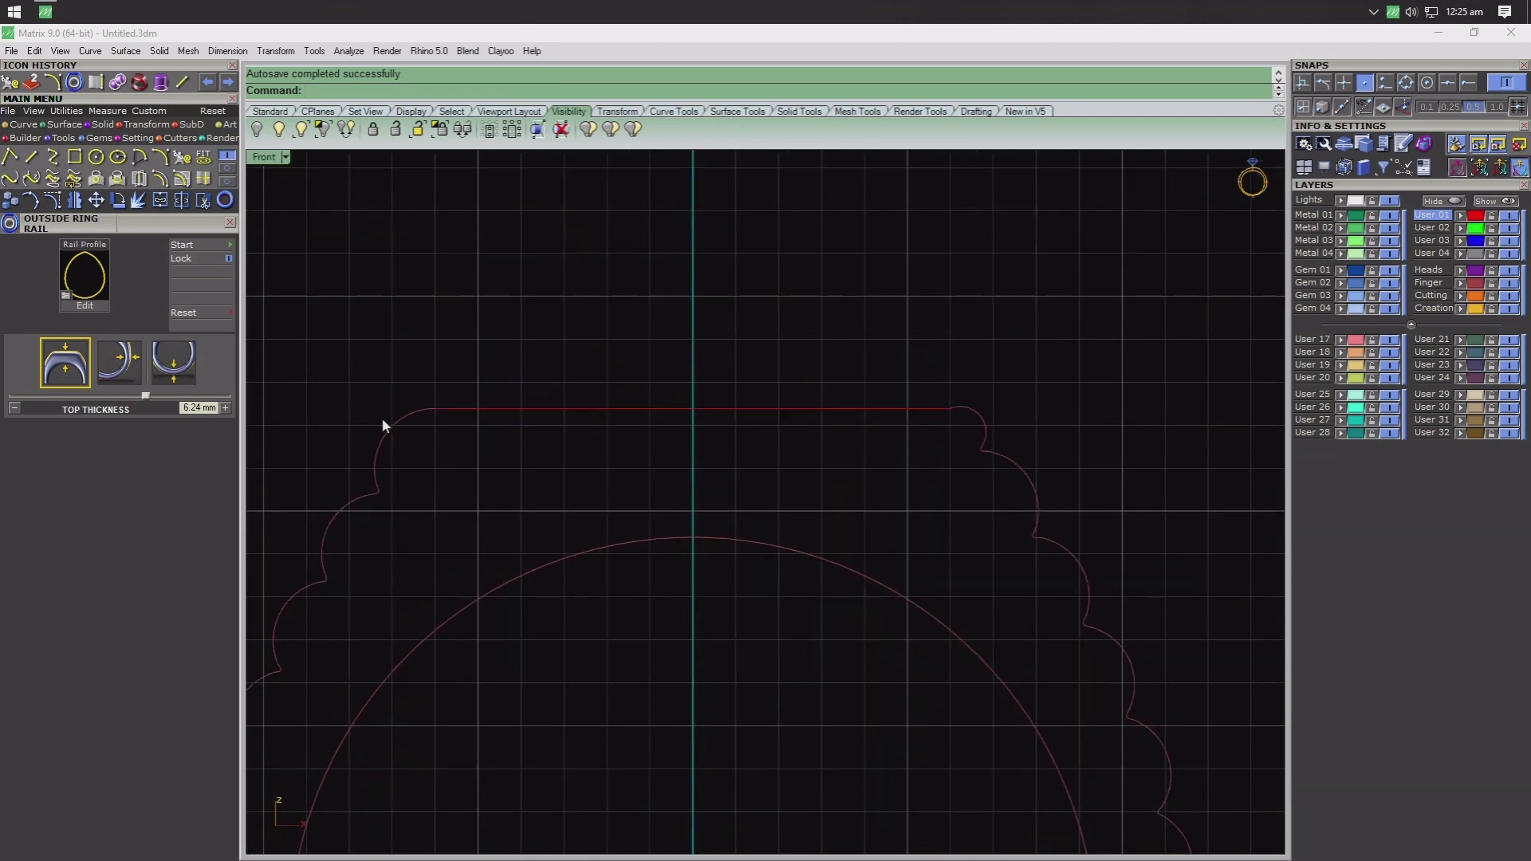
- Draw a rectangular polyline cap between the side curve ends and join all three curves into one
{"action": "left_click", "coordinate": [386, 426]}
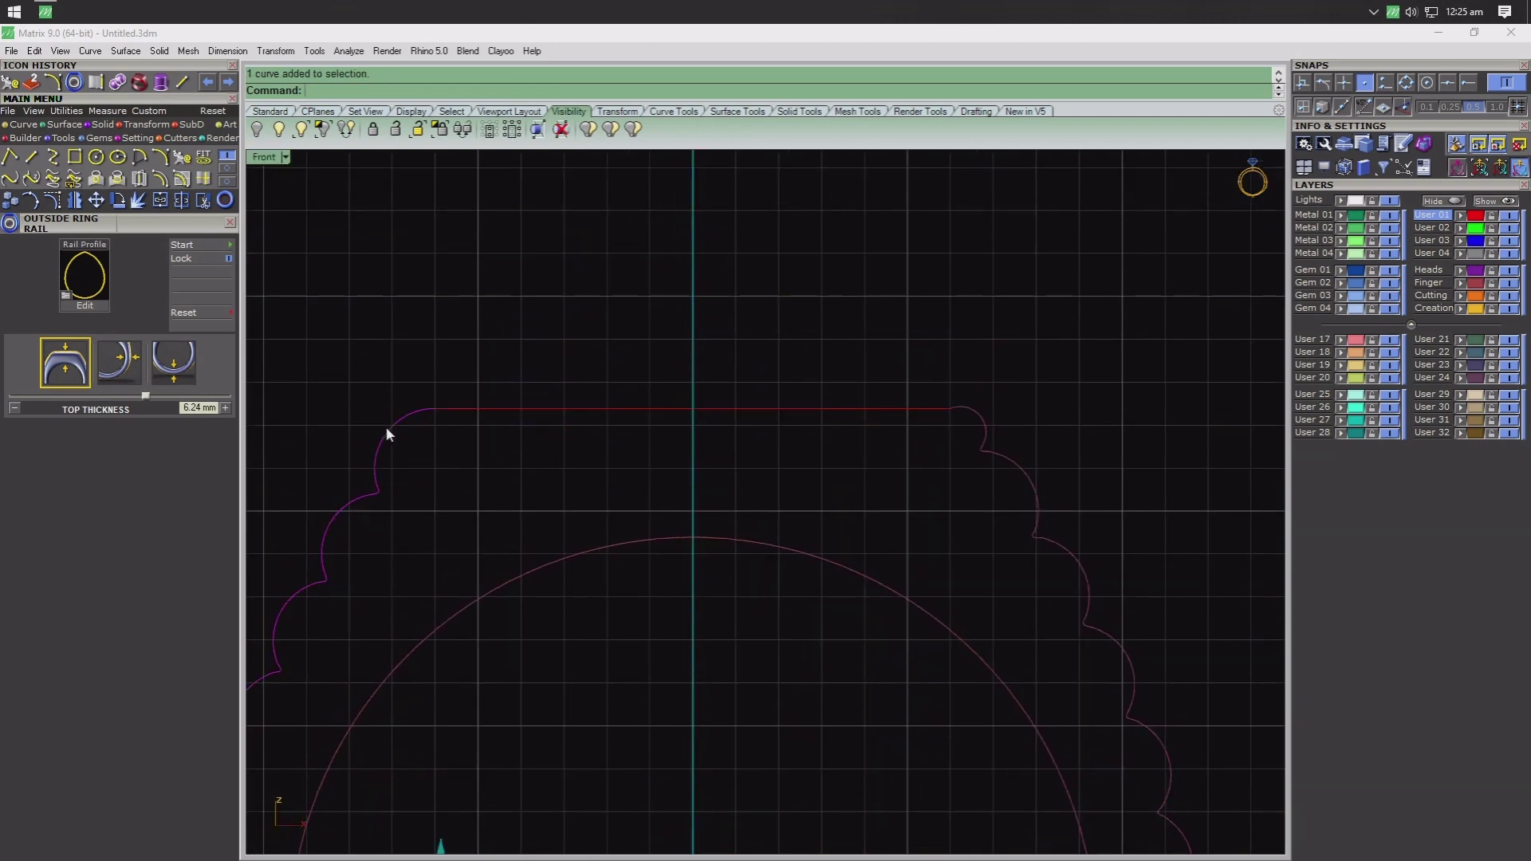
{"action": "left_click", "coordinate": [37, 157]}
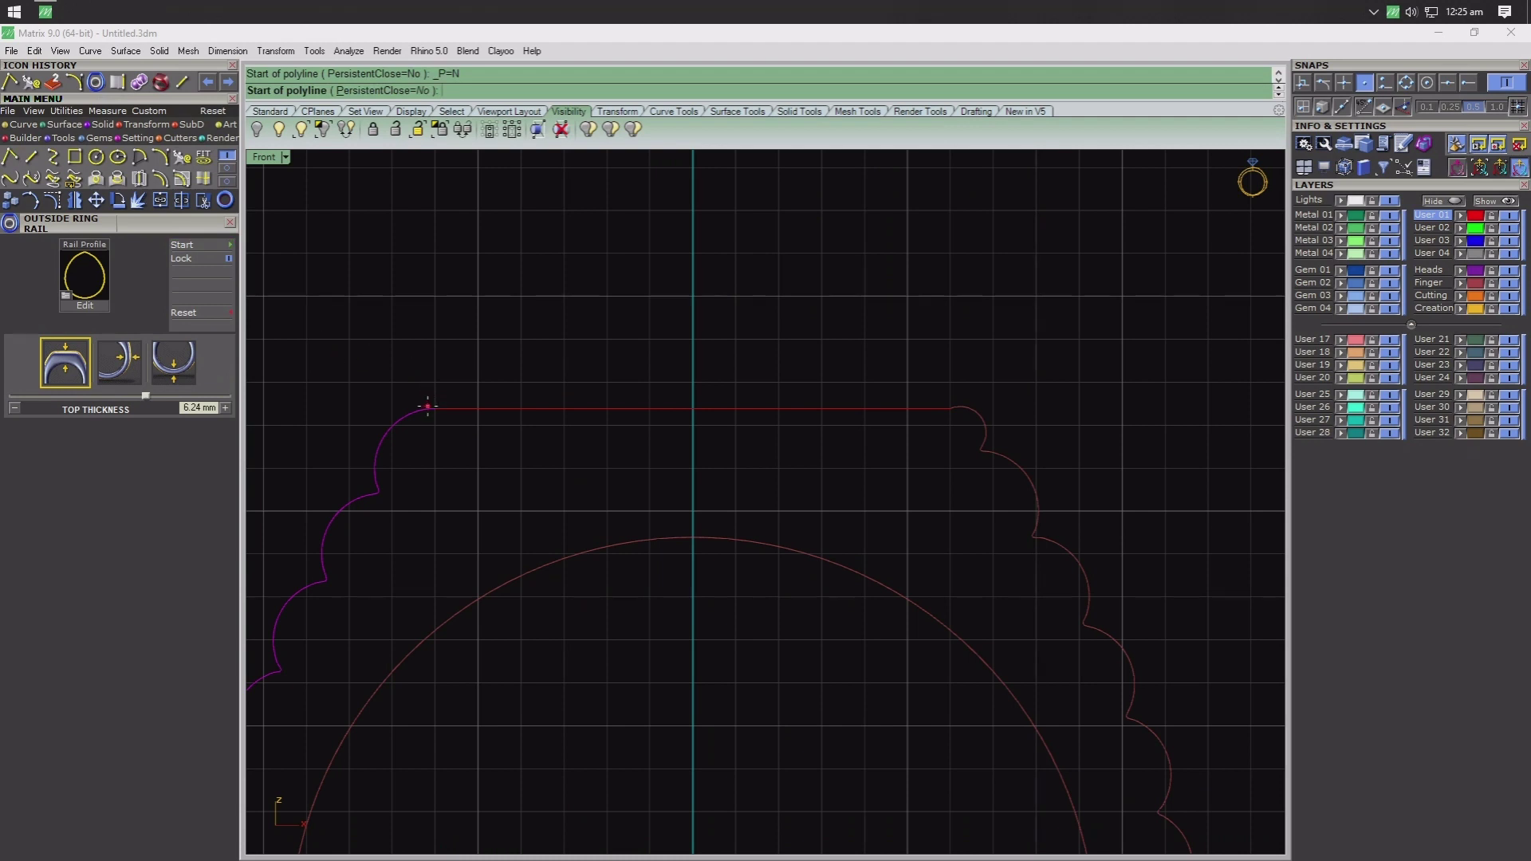
{"action": "left_click", "coordinate": [1466, 86]}
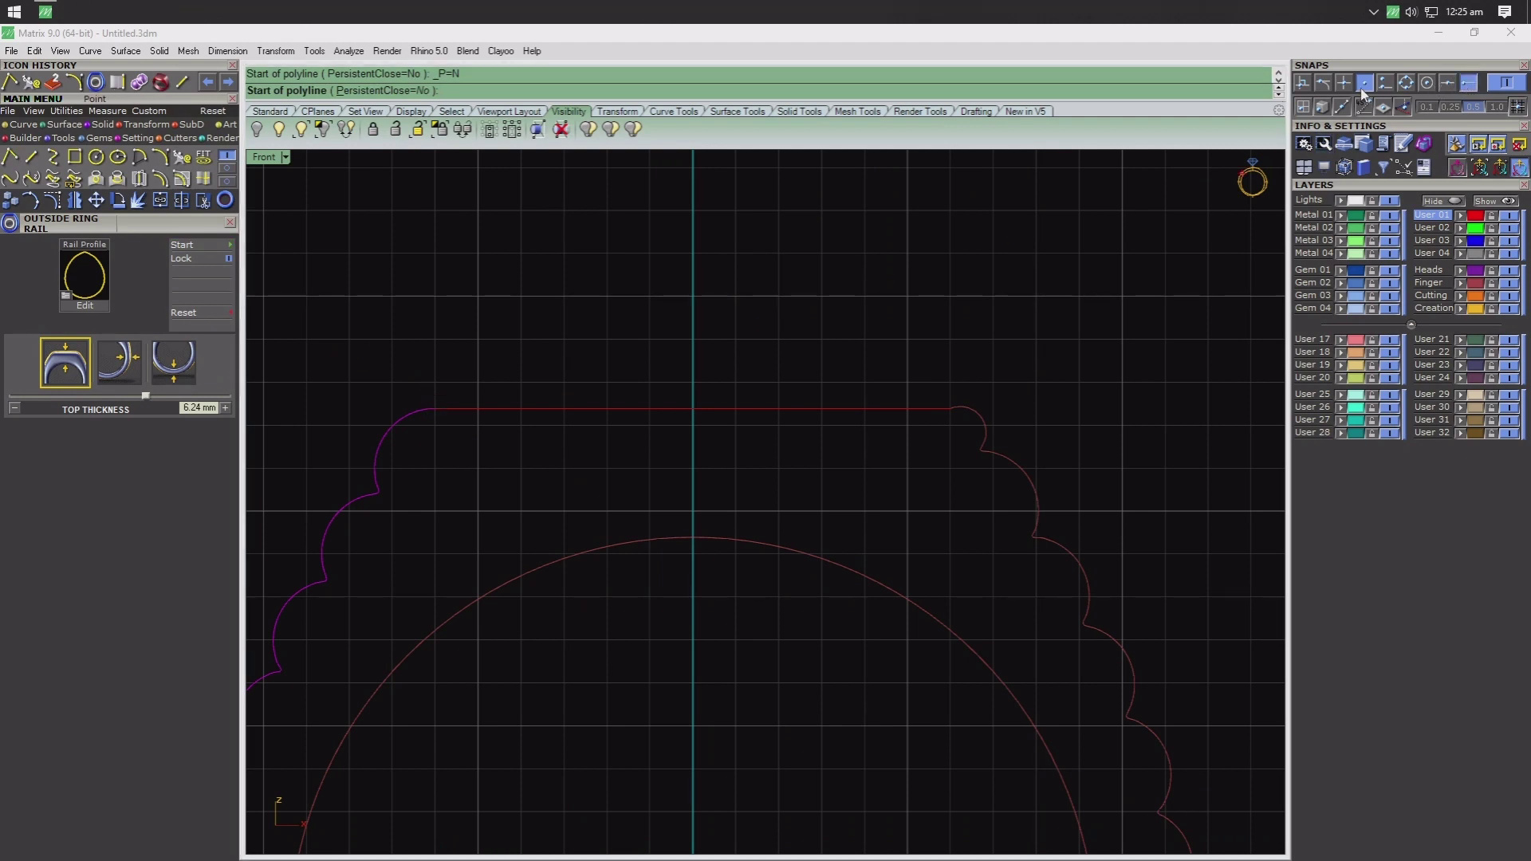
{"action": "left_click", "coordinate": [437, 407]}
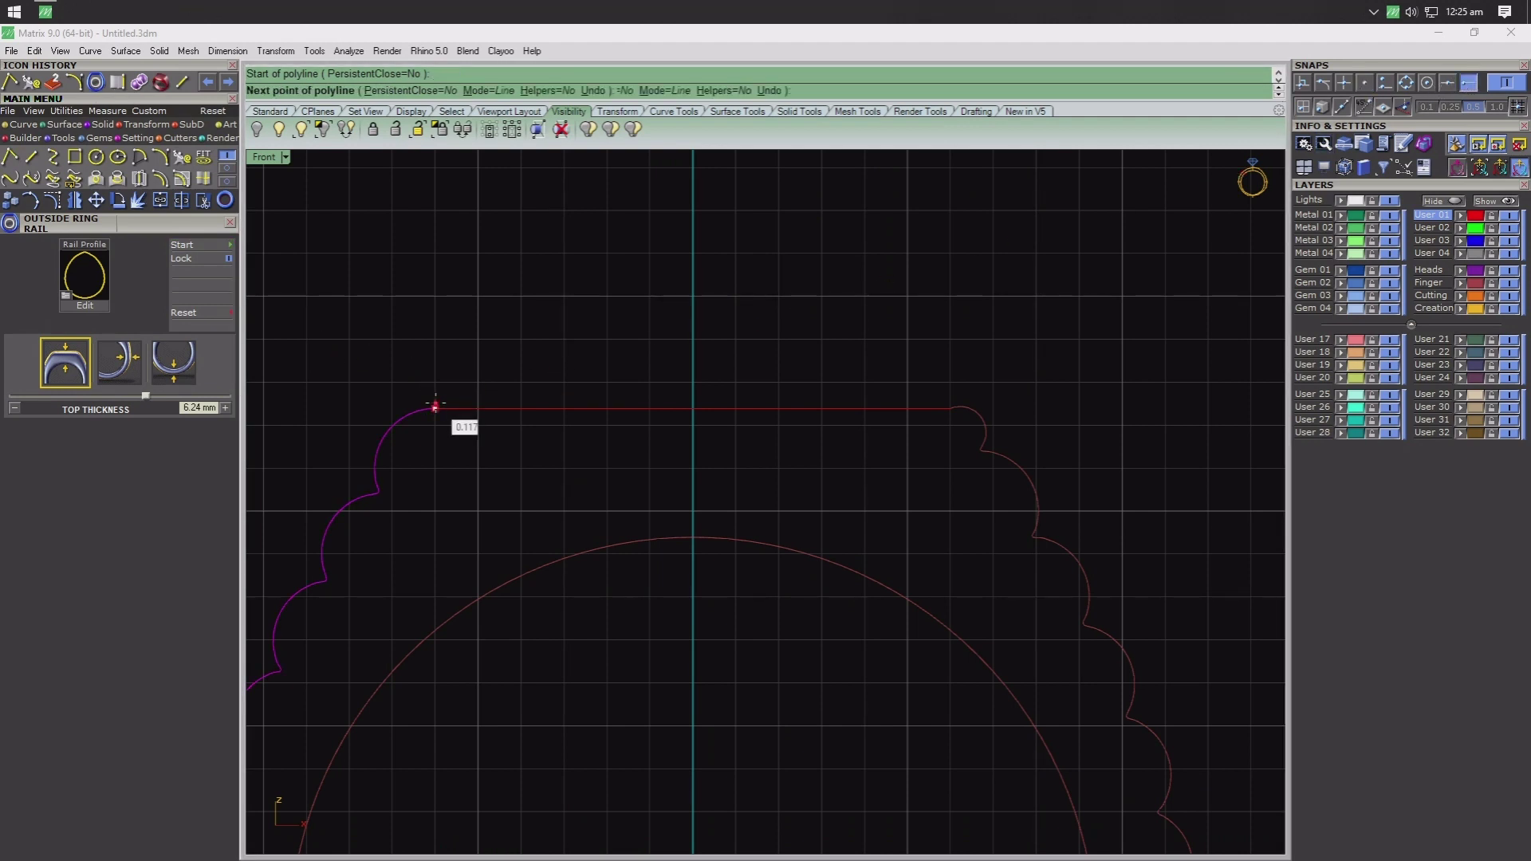
{"action": "left_click", "coordinate": [435, 356]}
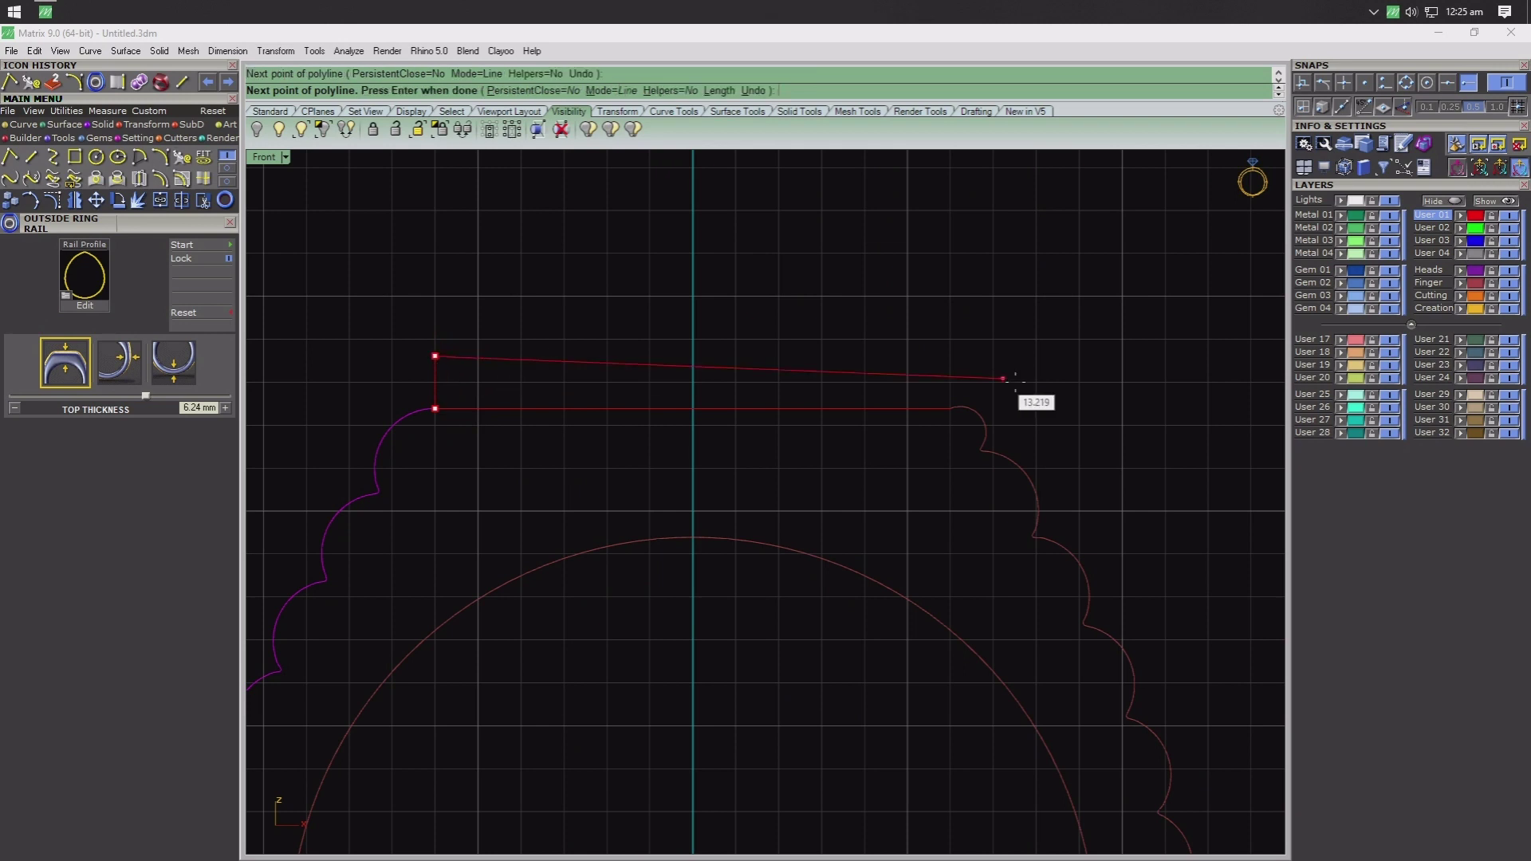
{"action": "left_click", "coordinate": [948, 358]}
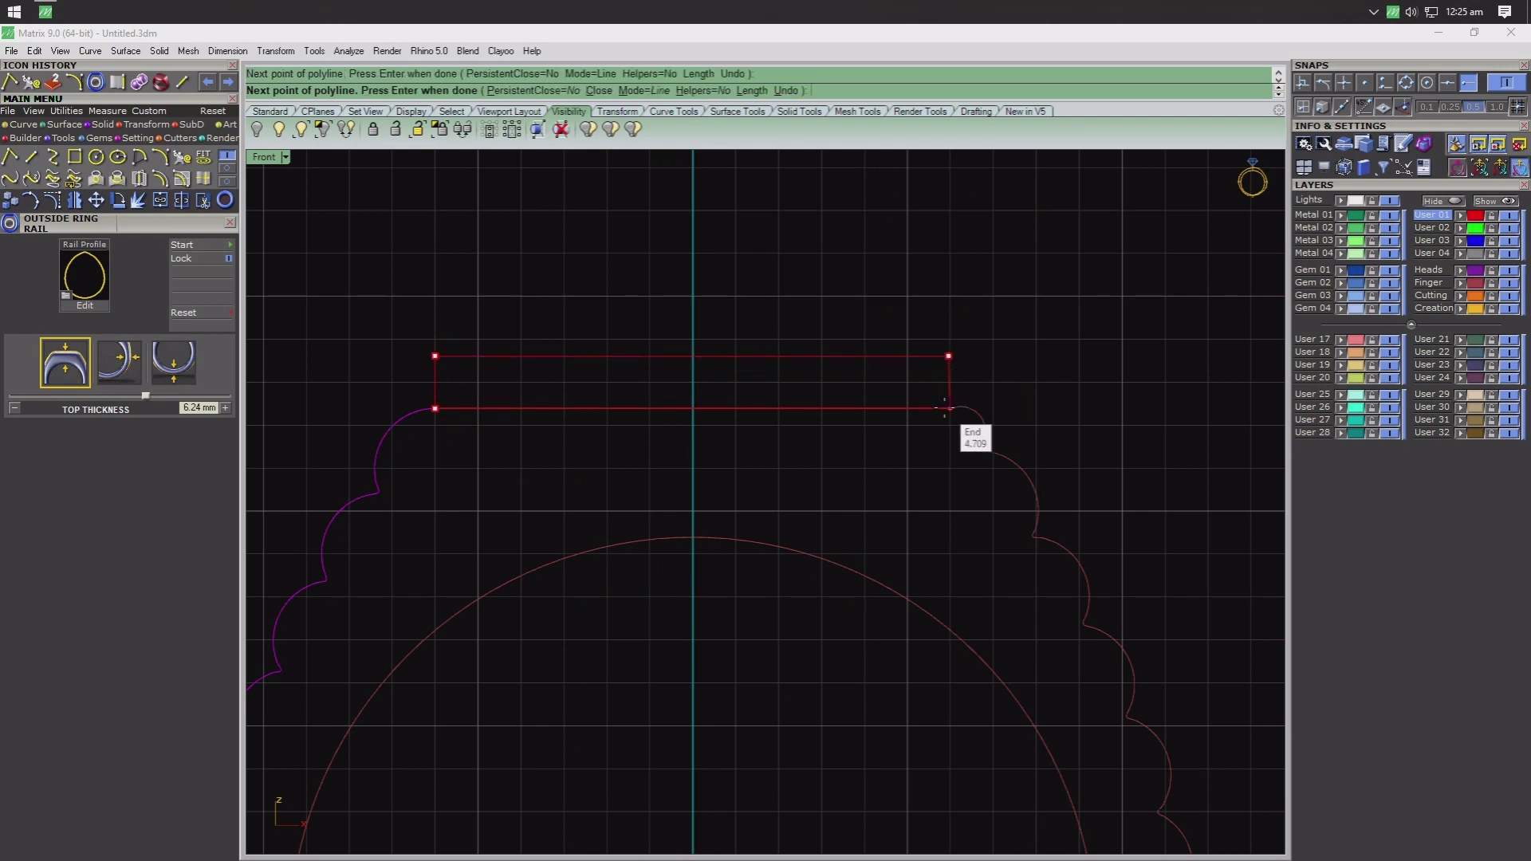
{"action": "left_click", "coordinate": [949, 408]}
{"action": "key", "text": "Return"}
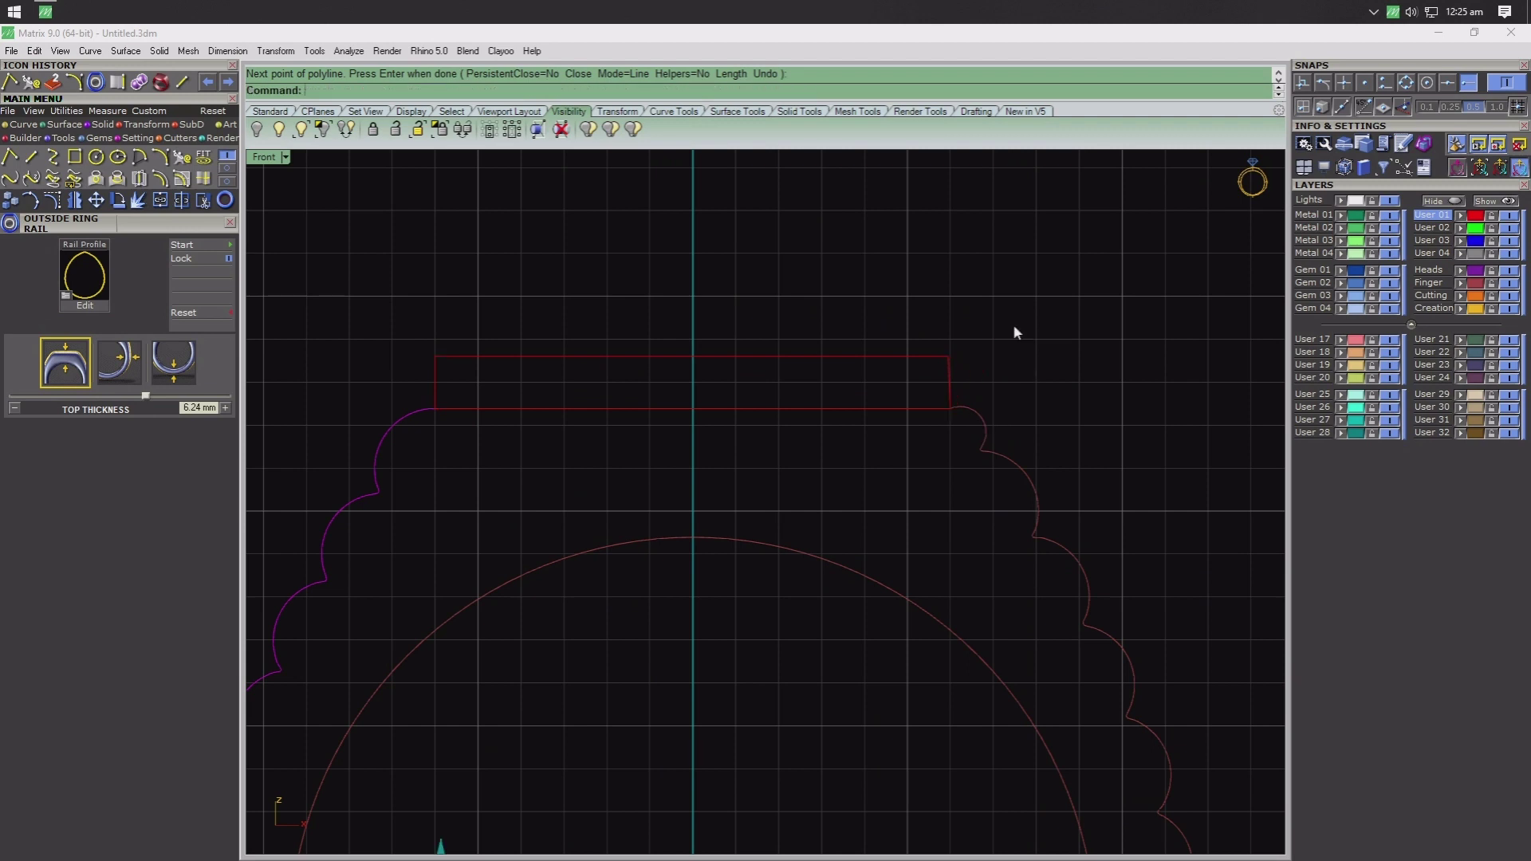
{"action": "mouse_move", "coordinate": [993, 330]}
{"action": "left_mouse_down"}
{"action": "mouse_move", "coordinate": [944, 345]}
{"action": "mouse_move", "coordinate": [945, 363]}
{"action": "left_mouse_up"}
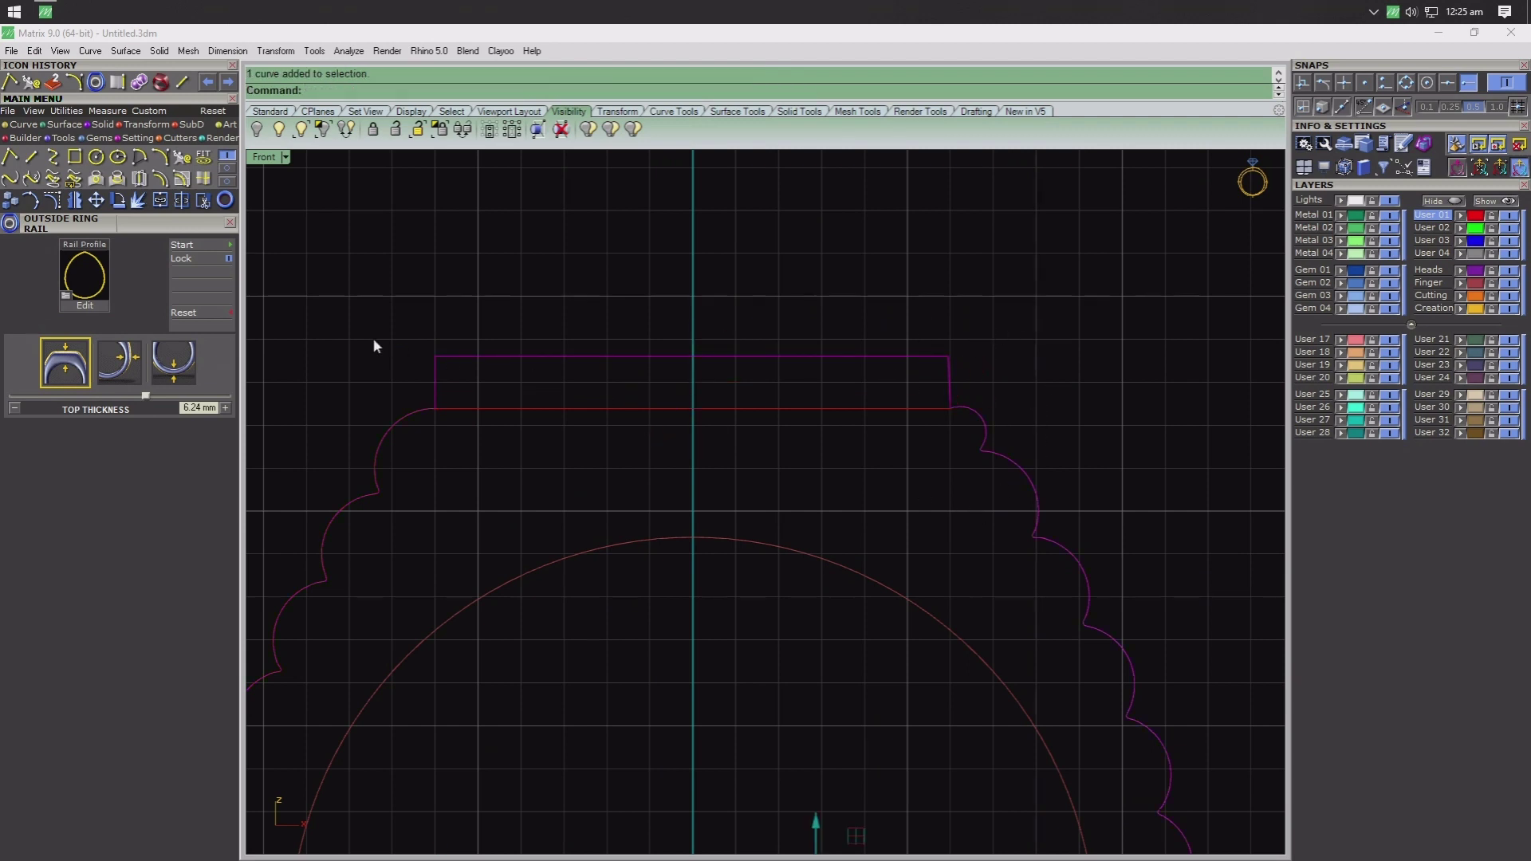
{"action": "right_click", "coordinate": [405, 250]}
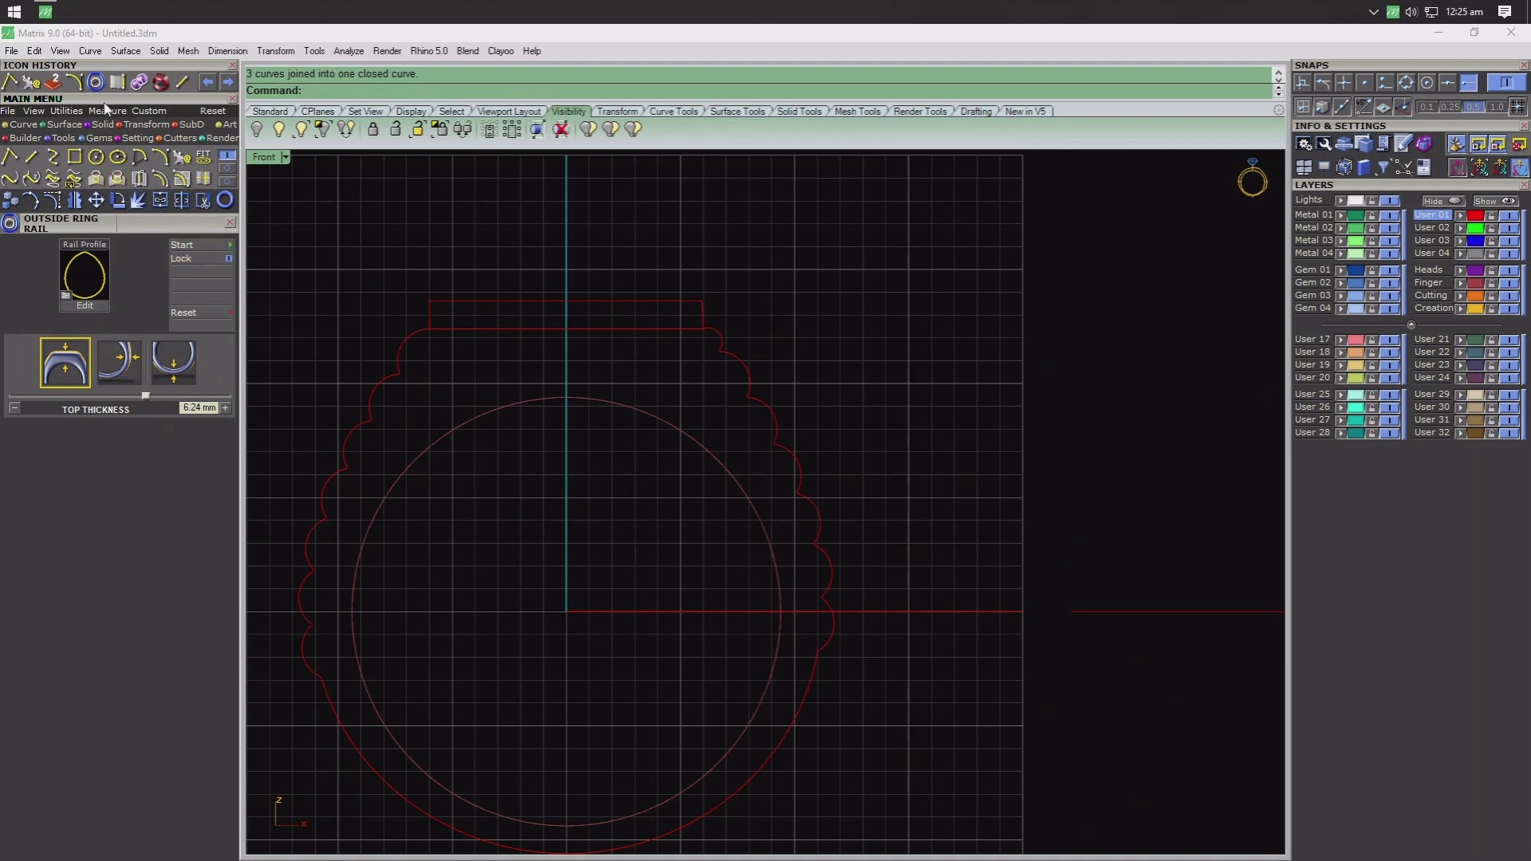
- Start the Signet Ring Builder on the profile and set shank thickness to 2.71 mm
{"action": "left_click", "coordinate": [159, 82]}
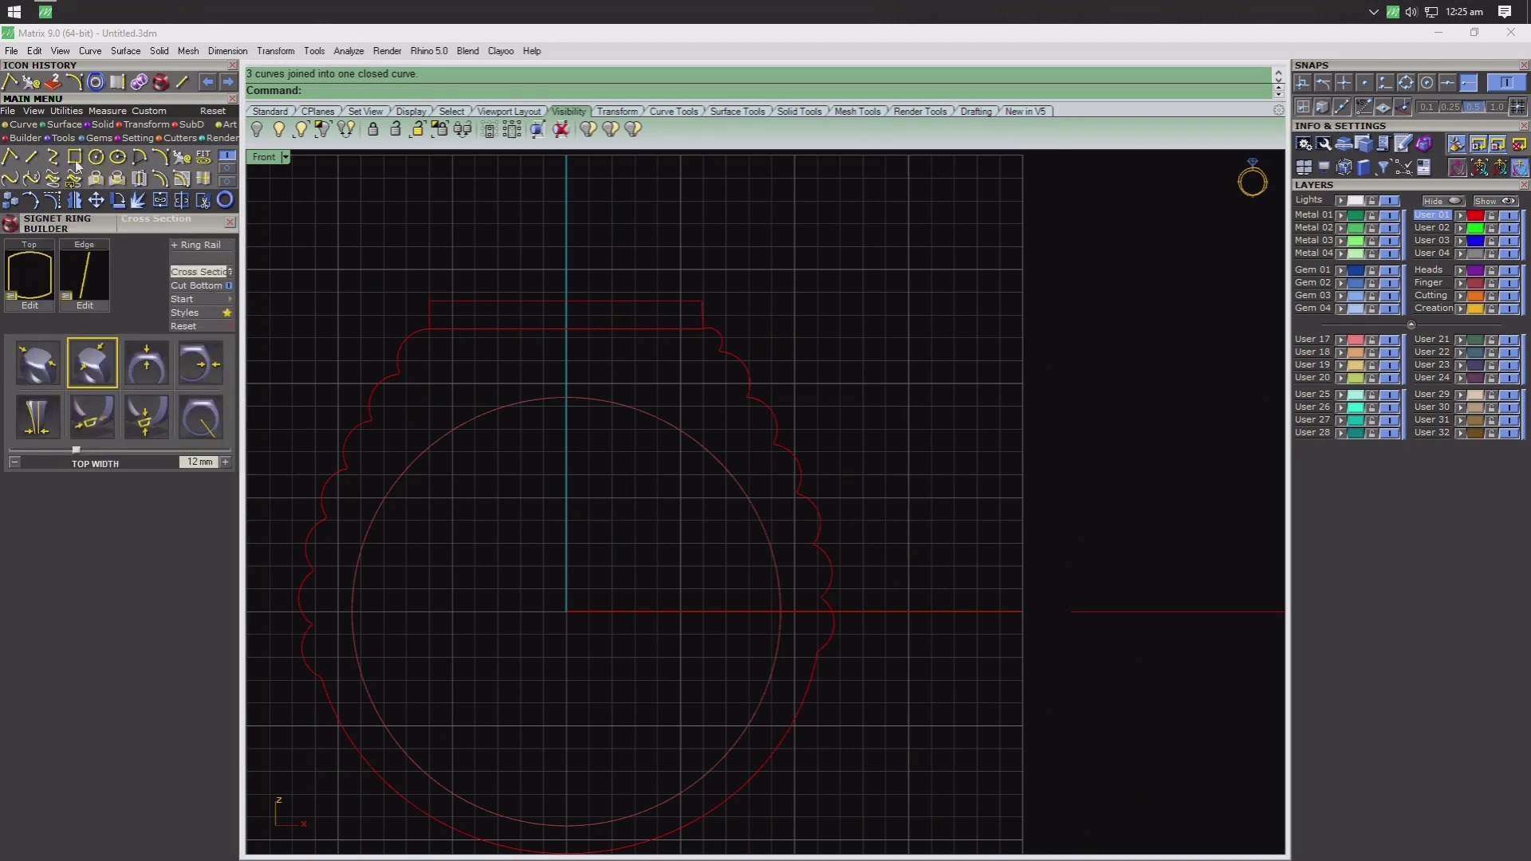
{"action": "left_click", "coordinate": [185, 300]}
{"action": "scroll", "coordinate": [833, 618], "scroll_direction": "up", "scroll_amount": 3}
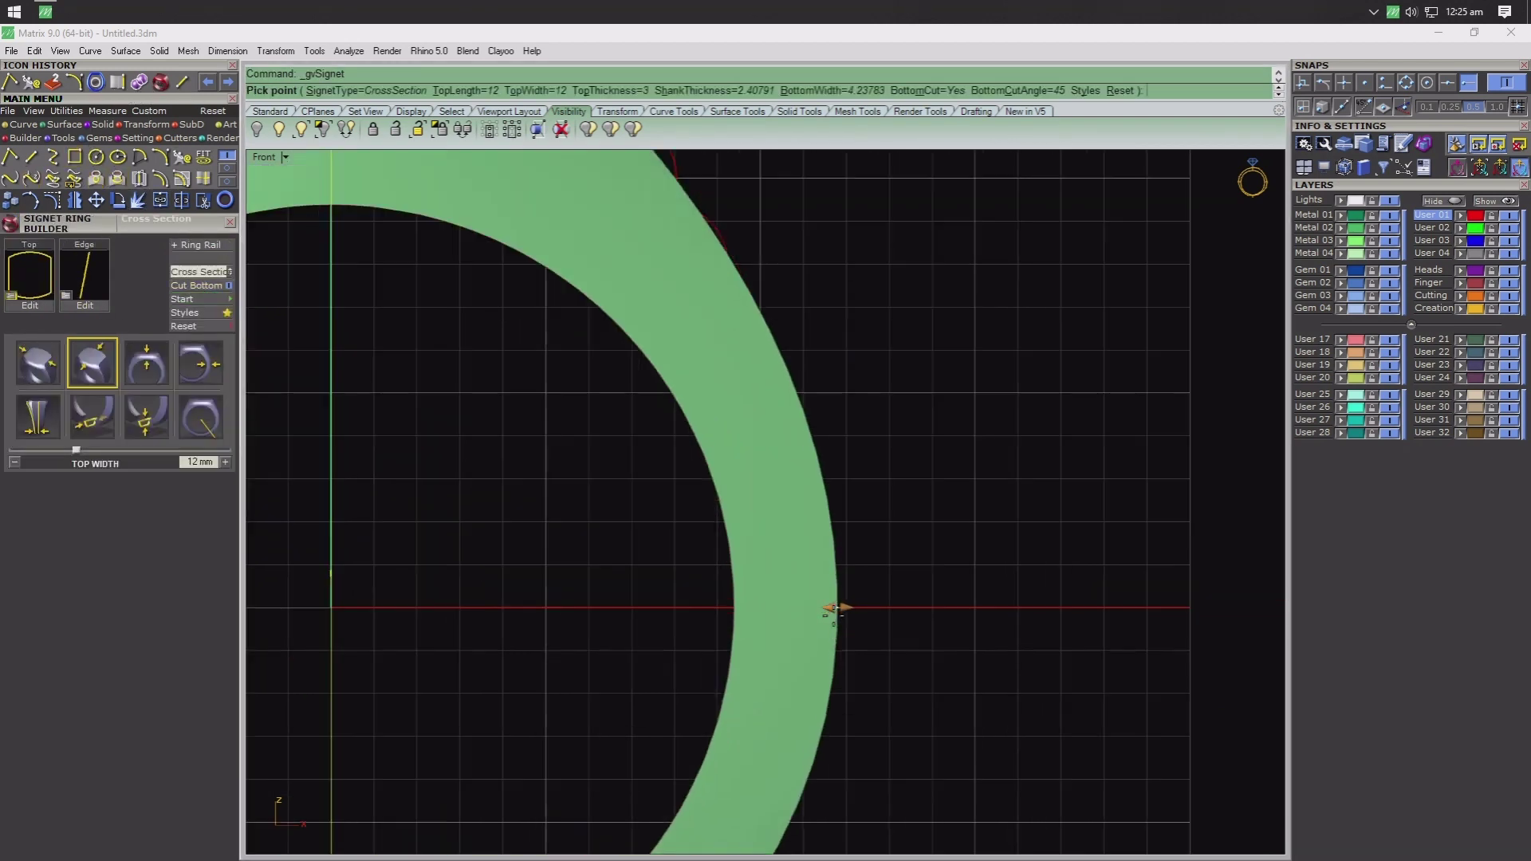
{"action": "left_click", "coordinate": [847, 608]}
{"action": "scroll", "coordinate": [435, 759], "scroll_direction": "down", "scroll_amount": 3}
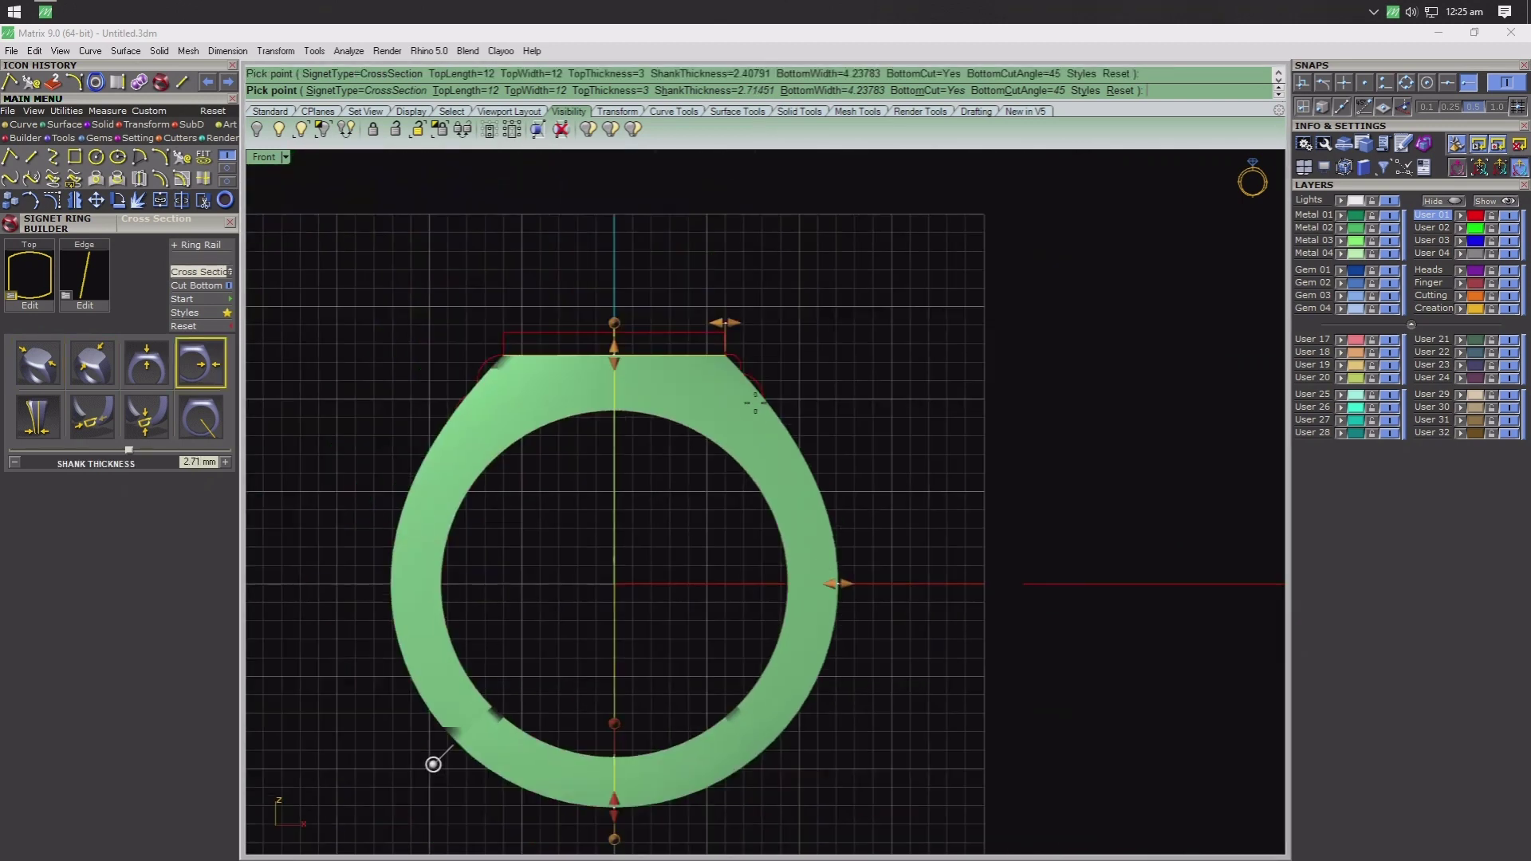
{"action": "scroll", "coordinate": [660, 259], "scroll_direction": "up", "scroll_amount": 3}
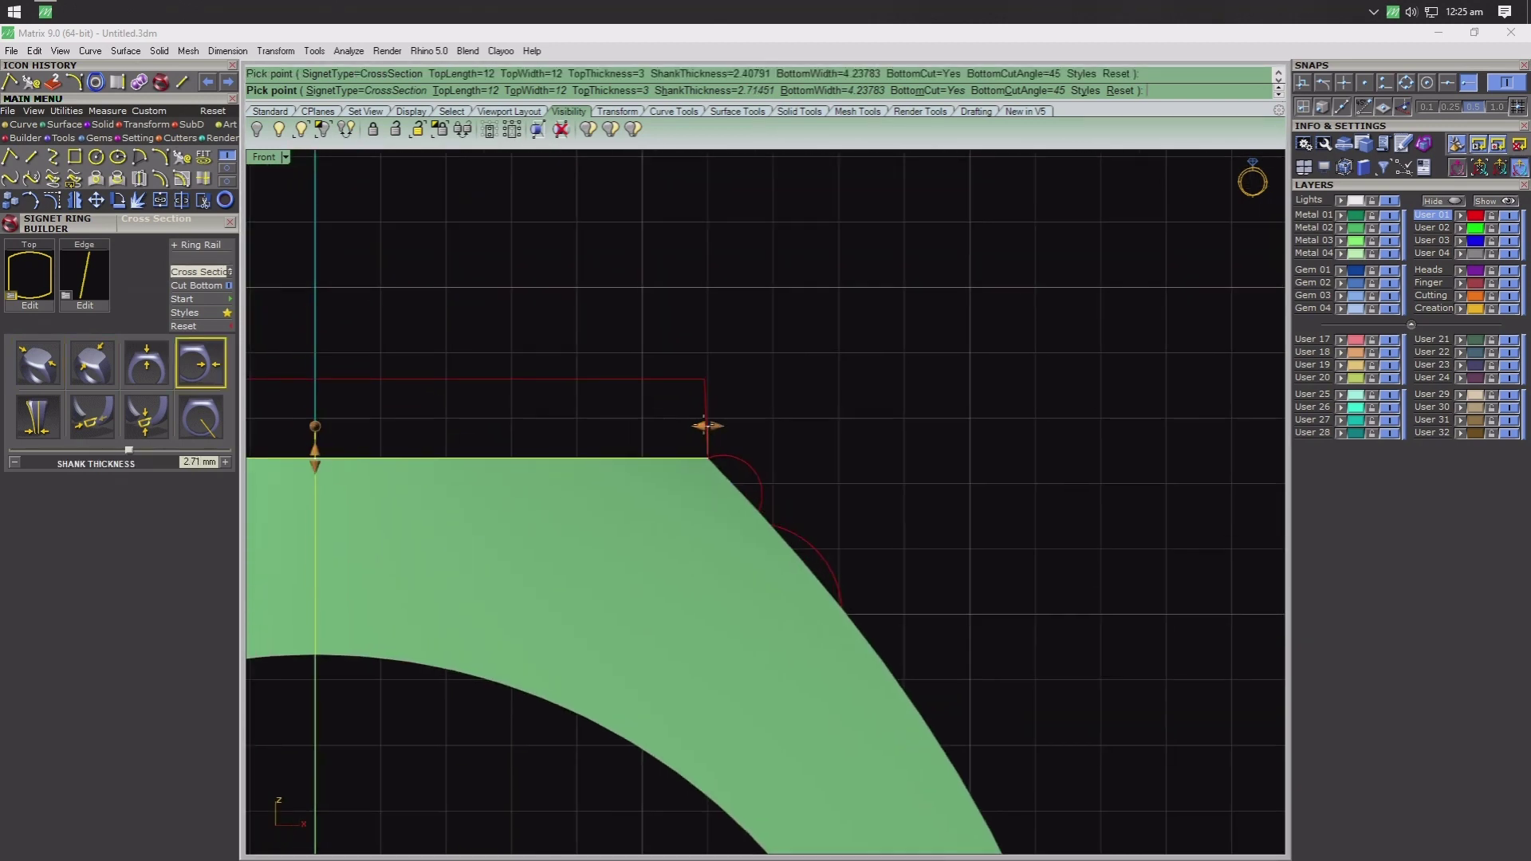
- Set the signet top length to 13.61 mm and top thickness to 3.16 mm
{"action": "left_click", "coordinate": [708, 425]}
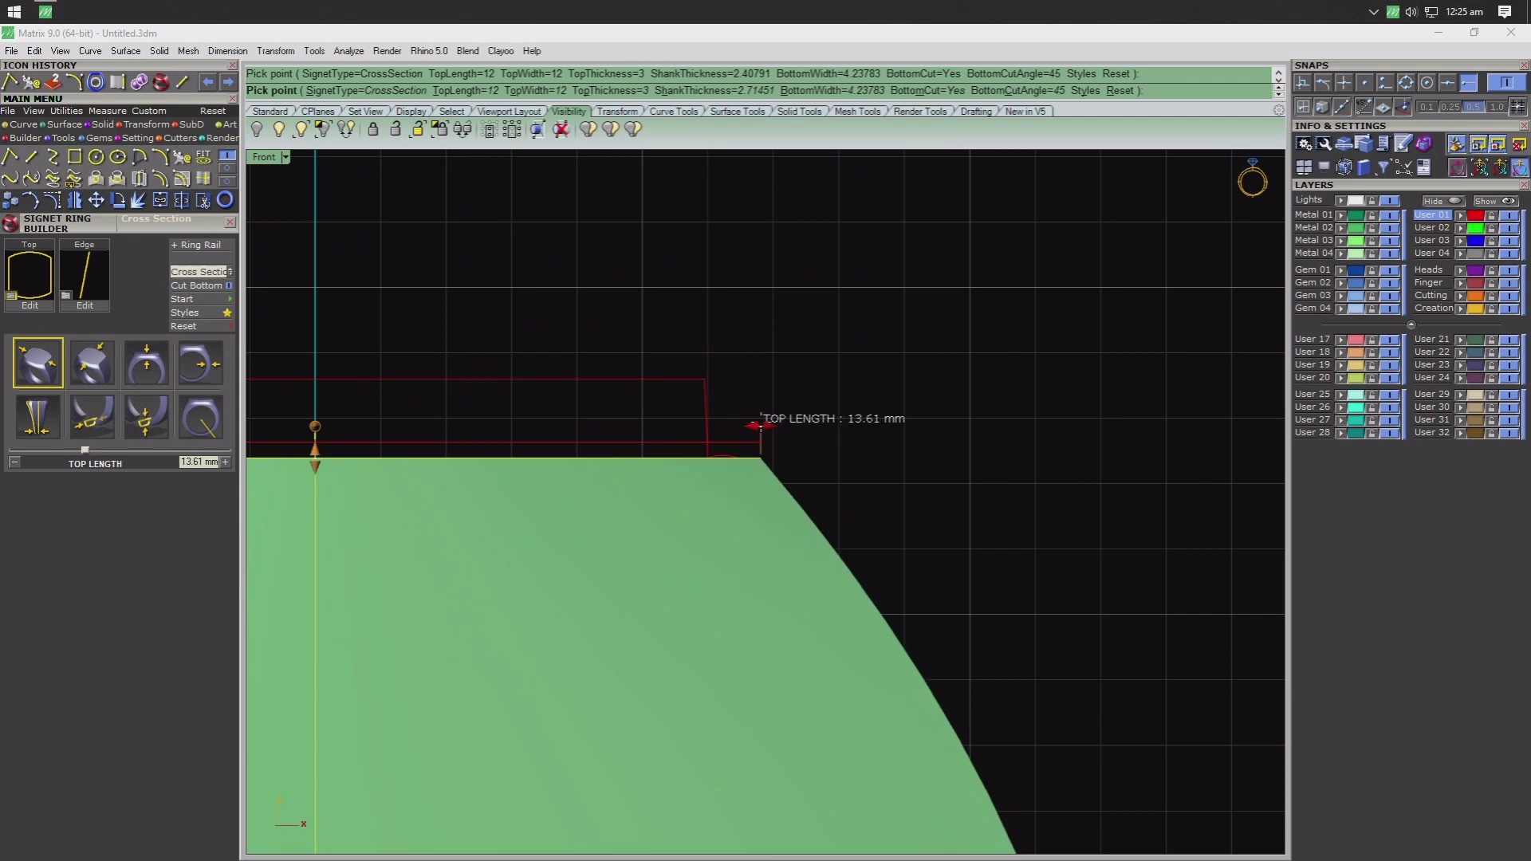
{"action": "left_click", "coordinate": [760, 425]}
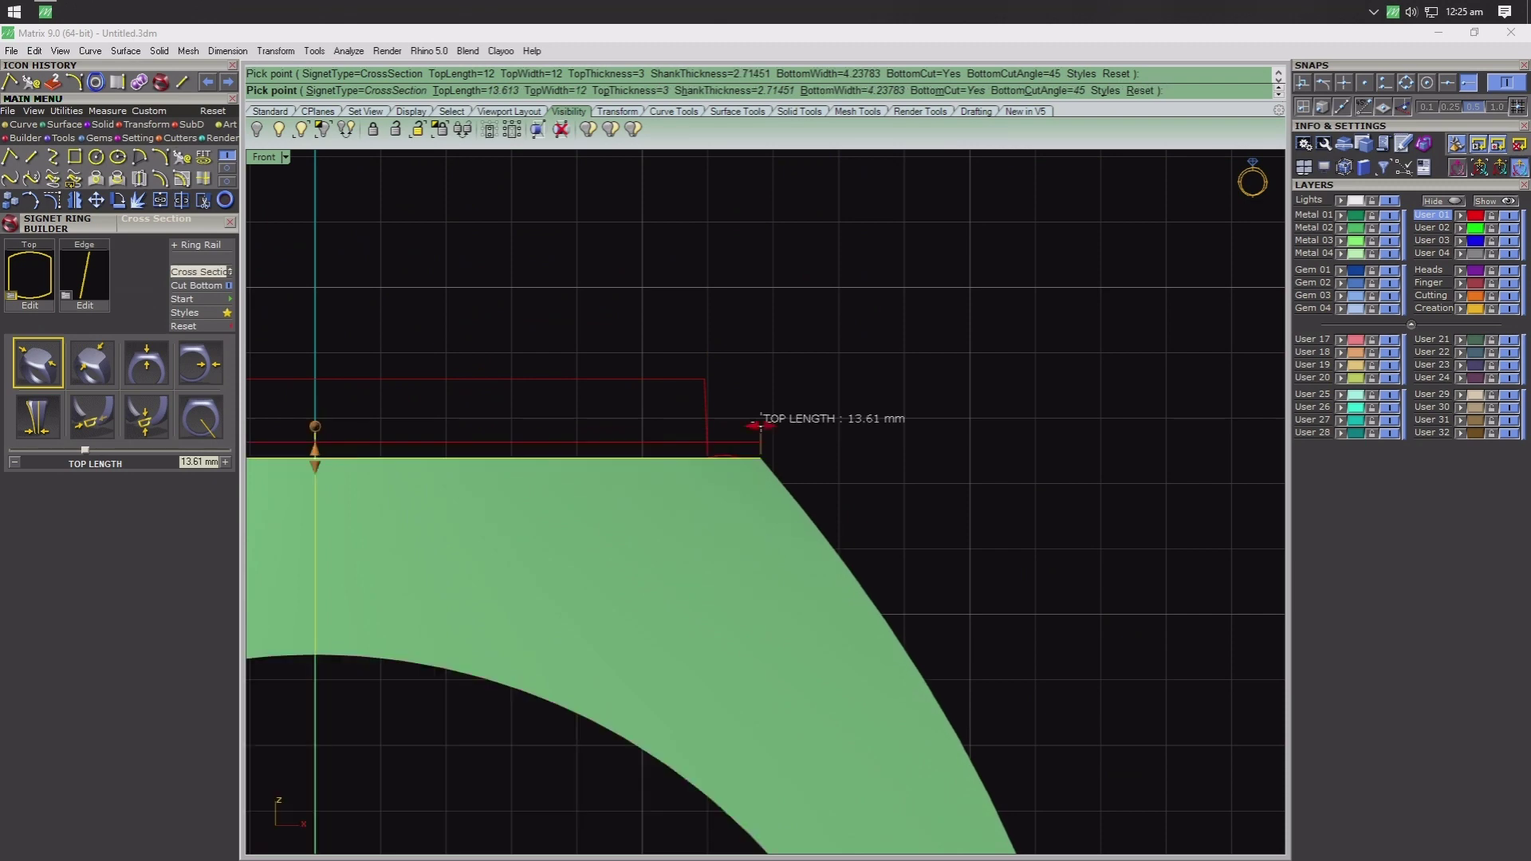
{"action": "scroll", "coordinate": [760, 425], "scroll_direction": "down", "scroll_amount": 3}
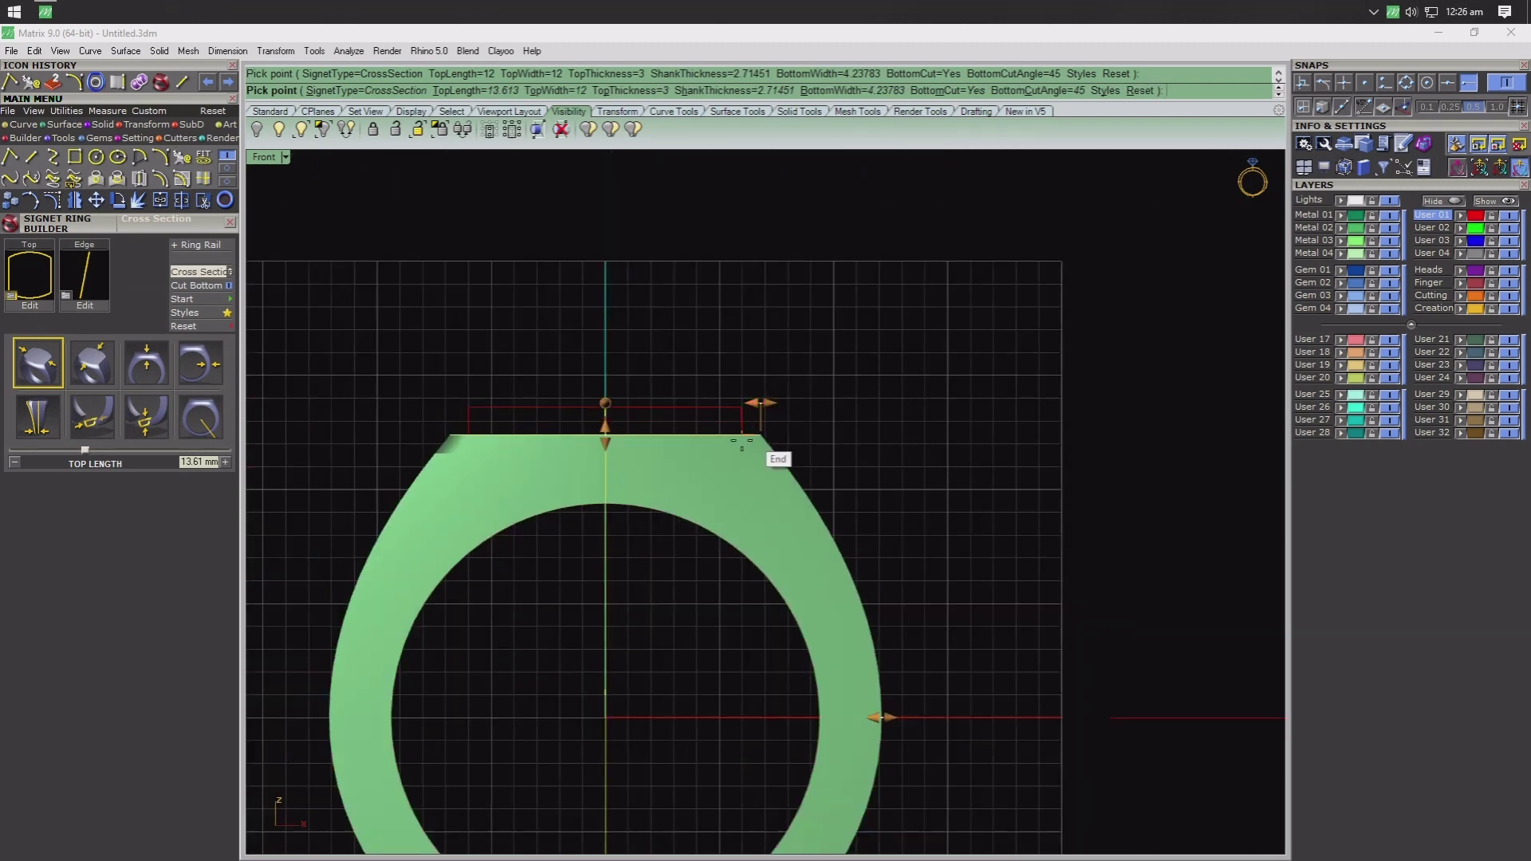
{"action": "scroll", "coordinate": [742, 442], "scroll_direction": "up", "scroll_amount": 3}
{"action": "right_click_drag", "start_coordinate": [460, 383], "coordinate": [775, 431]}
{"action": "left_click_drag", "start_coordinate": [580, 443], "coordinate": [578, 448]}
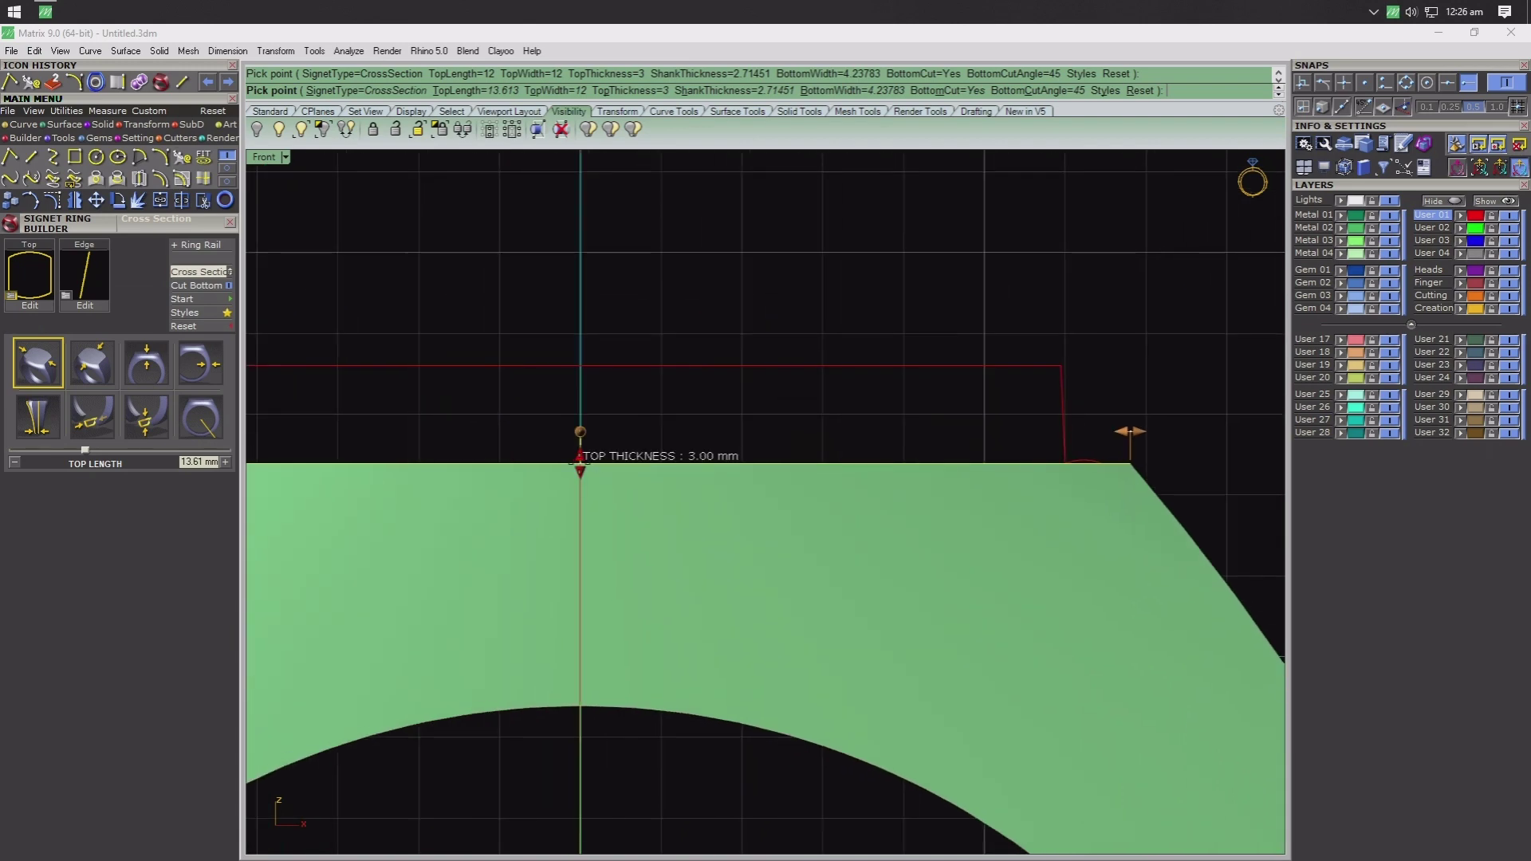
{"action": "scroll", "coordinate": [814, 502], "scroll_direction": "down", "scroll_amount": 3}
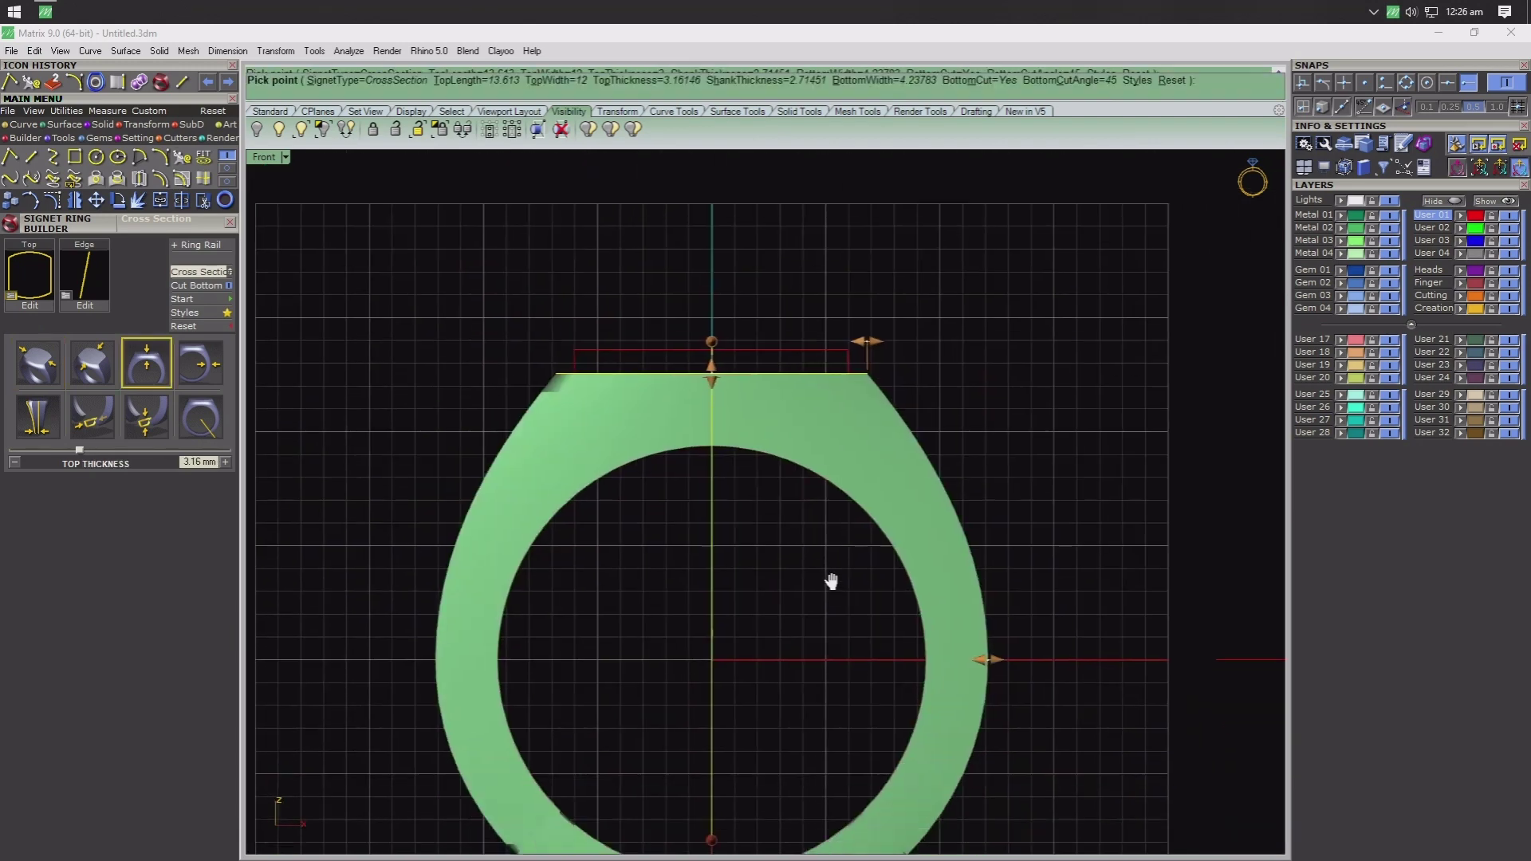
- In a maximized Perspective view, set the signet top length and width to 13 mm
{"action": "double_click", "coordinate": [264, 157]}
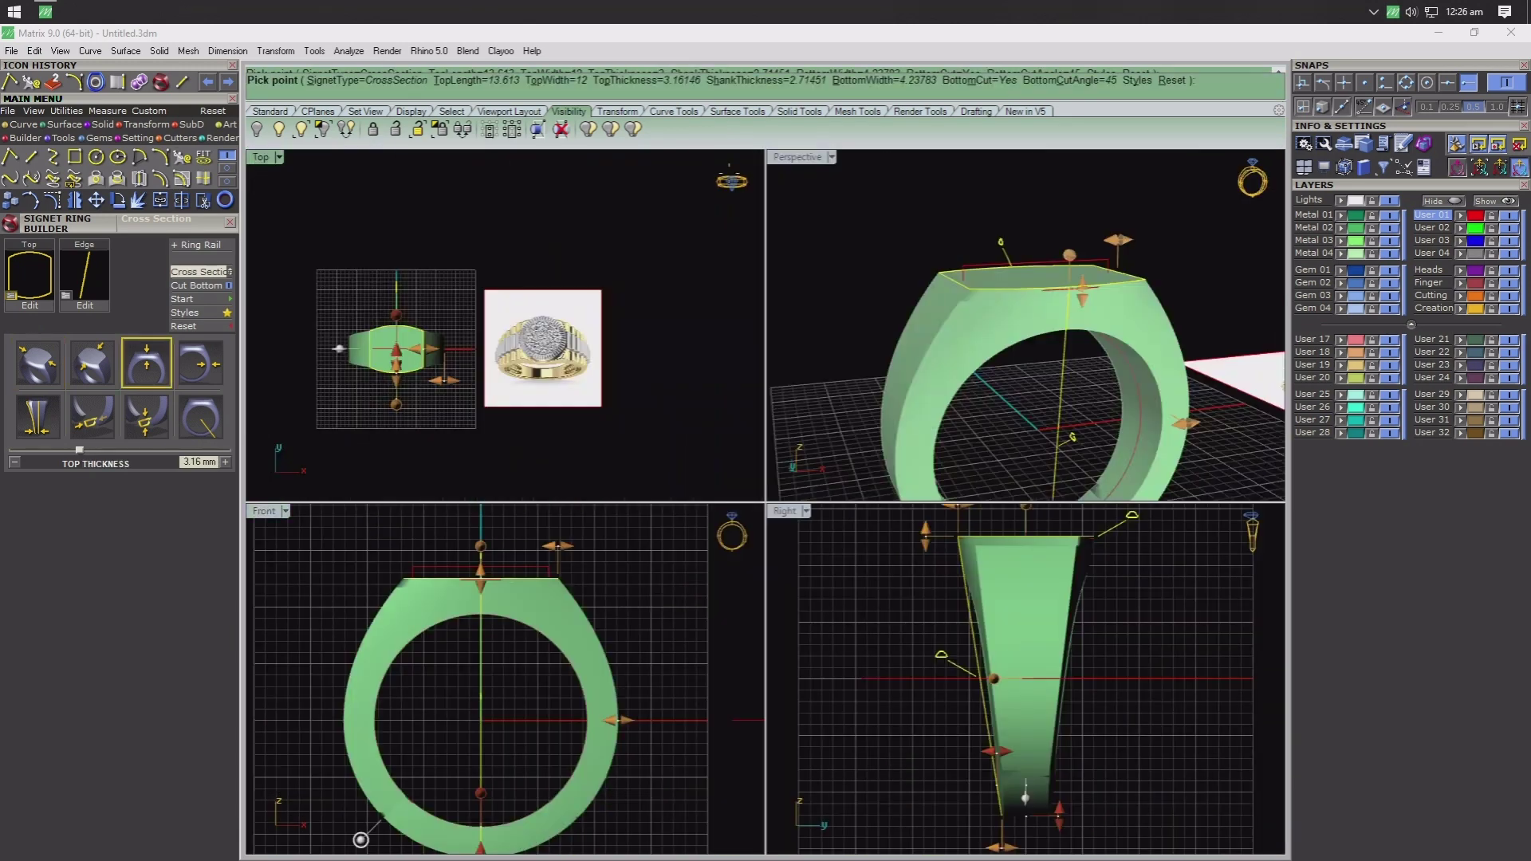
{"action": "double_click", "coordinate": [794, 158]}
{"action": "mouse_move", "coordinate": [785, 173]}
{"action": "right_mouse_down"}
{"action": "mouse_move", "coordinate": [760, 425]}
{"action": "mouse_move", "coordinate": [770, 511]}
{"action": "right_mouse_up"}
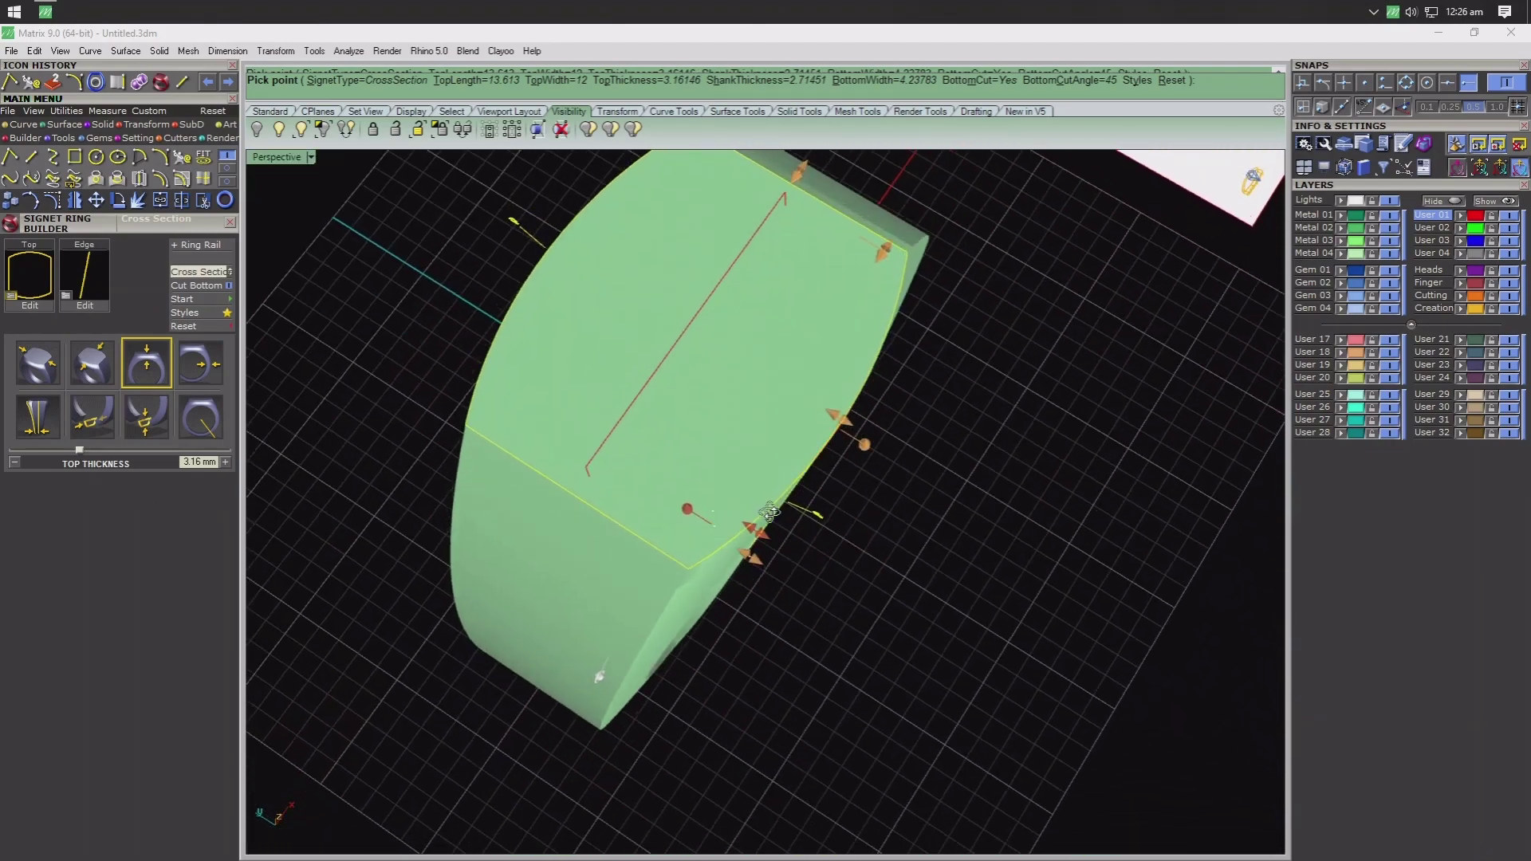
{"action": "left_click", "coordinate": [48, 374]}
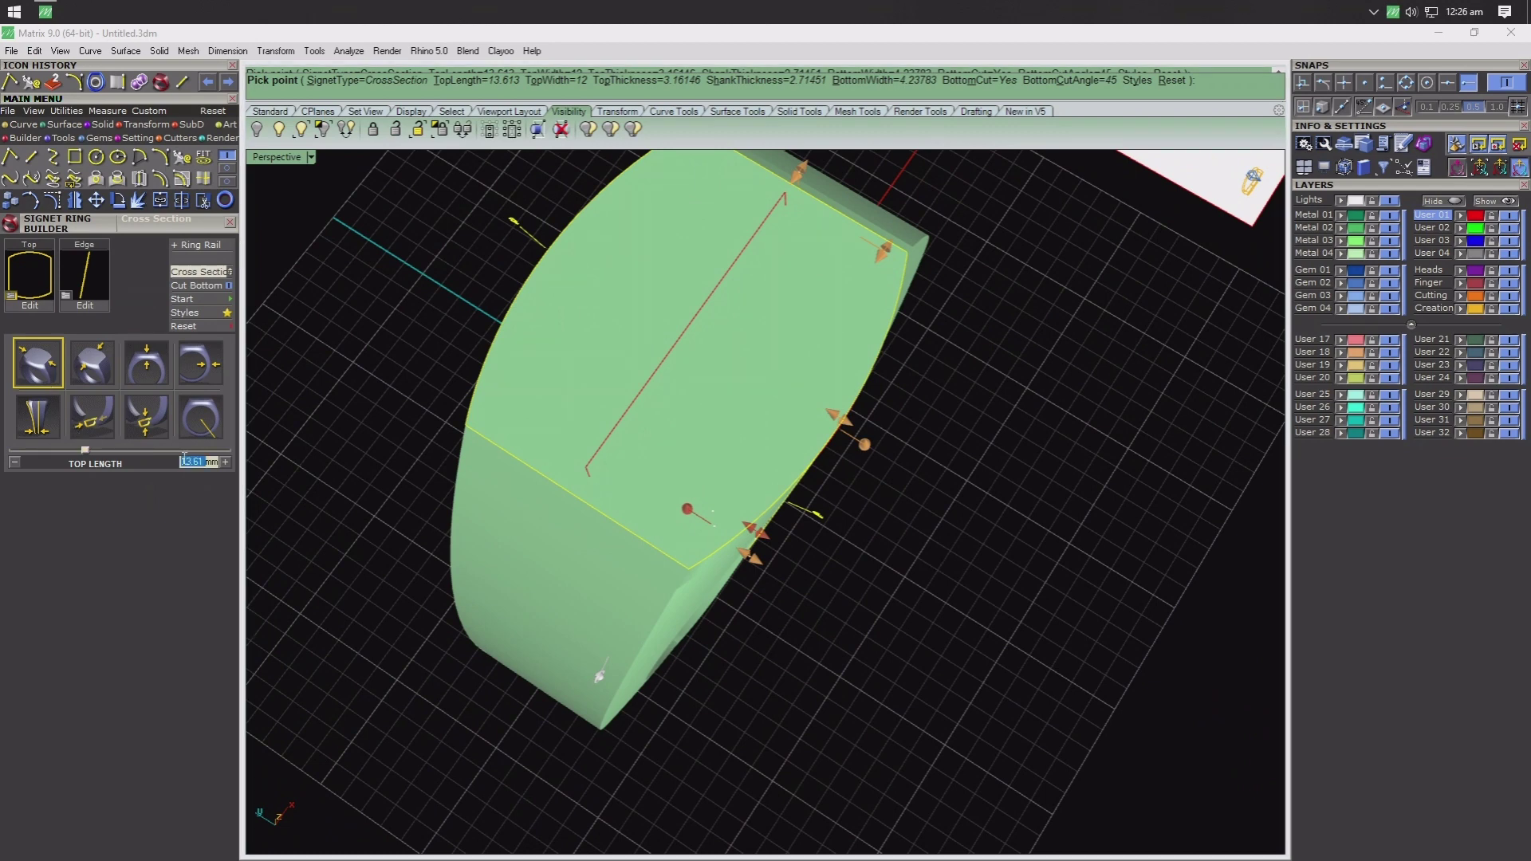
{"action": "type", "text": "13"}
{"action": "key", "text": "Return"}
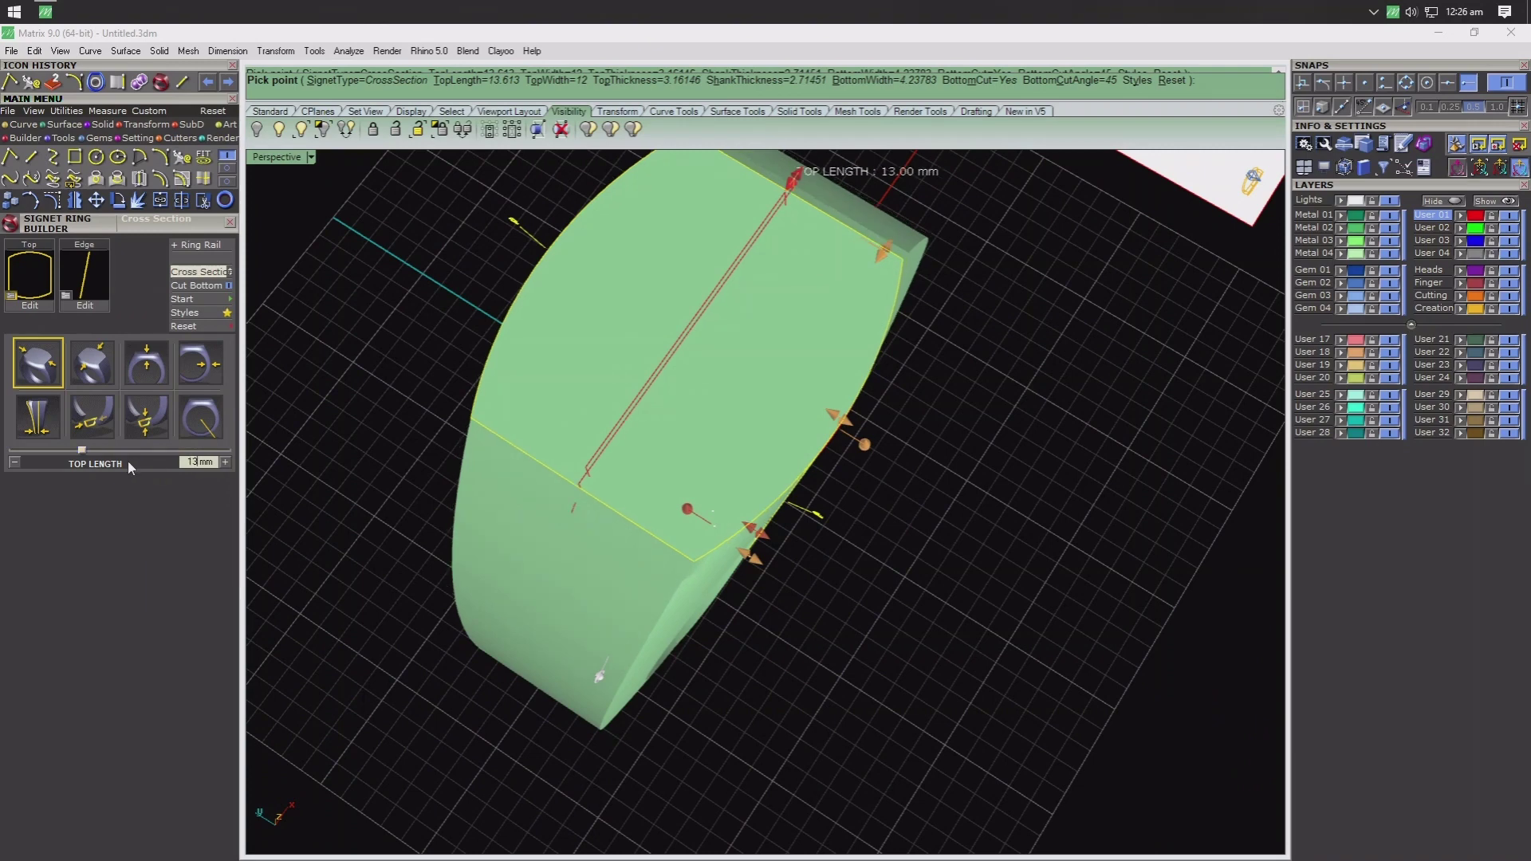
{"action": "left_click", "coordinate": [95, 375]}
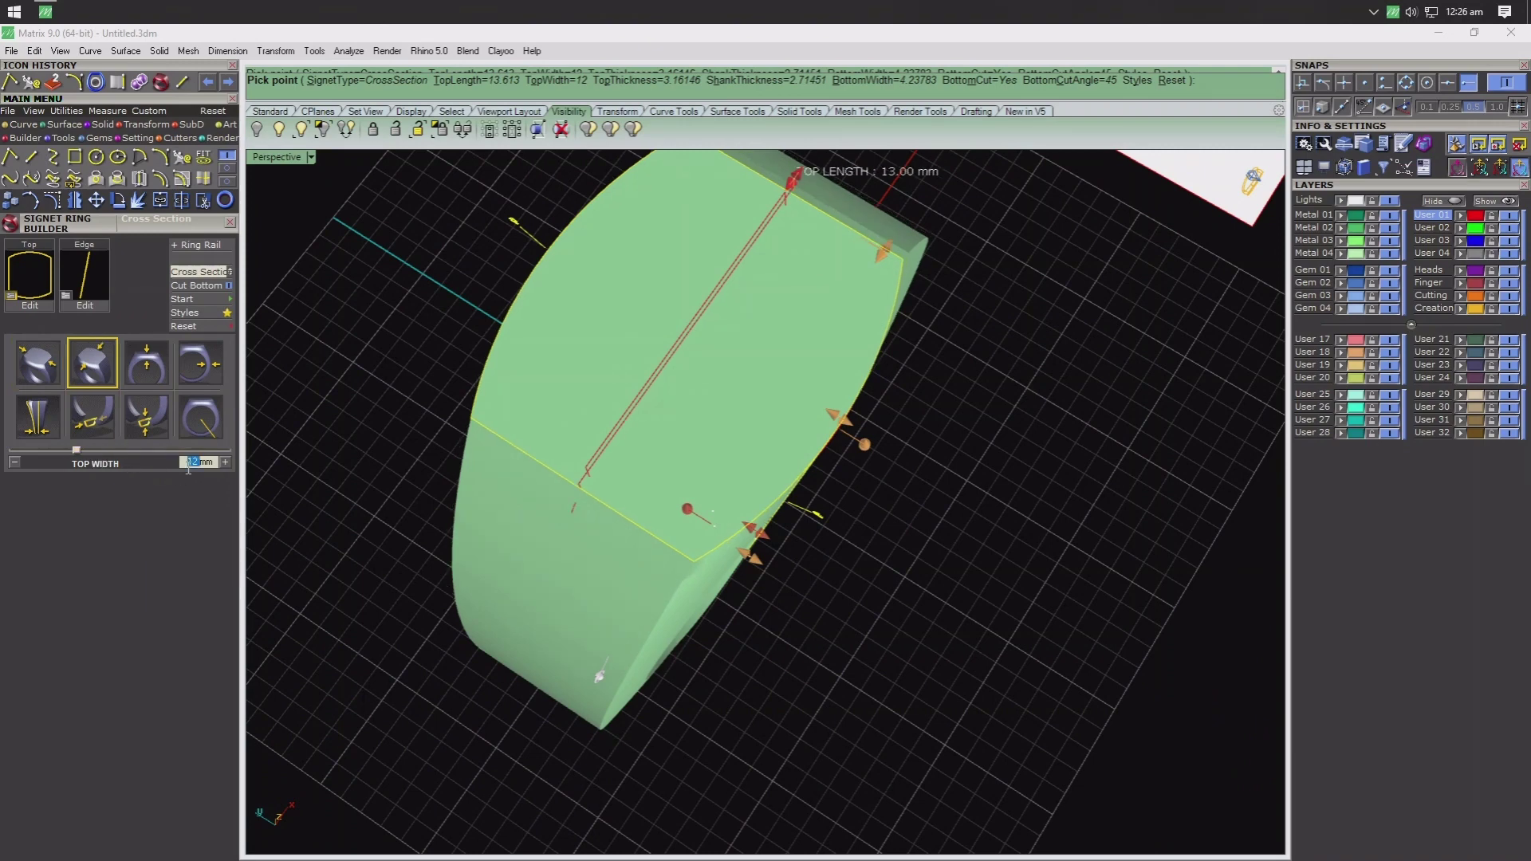
{"action": "key", "text": "Return"}
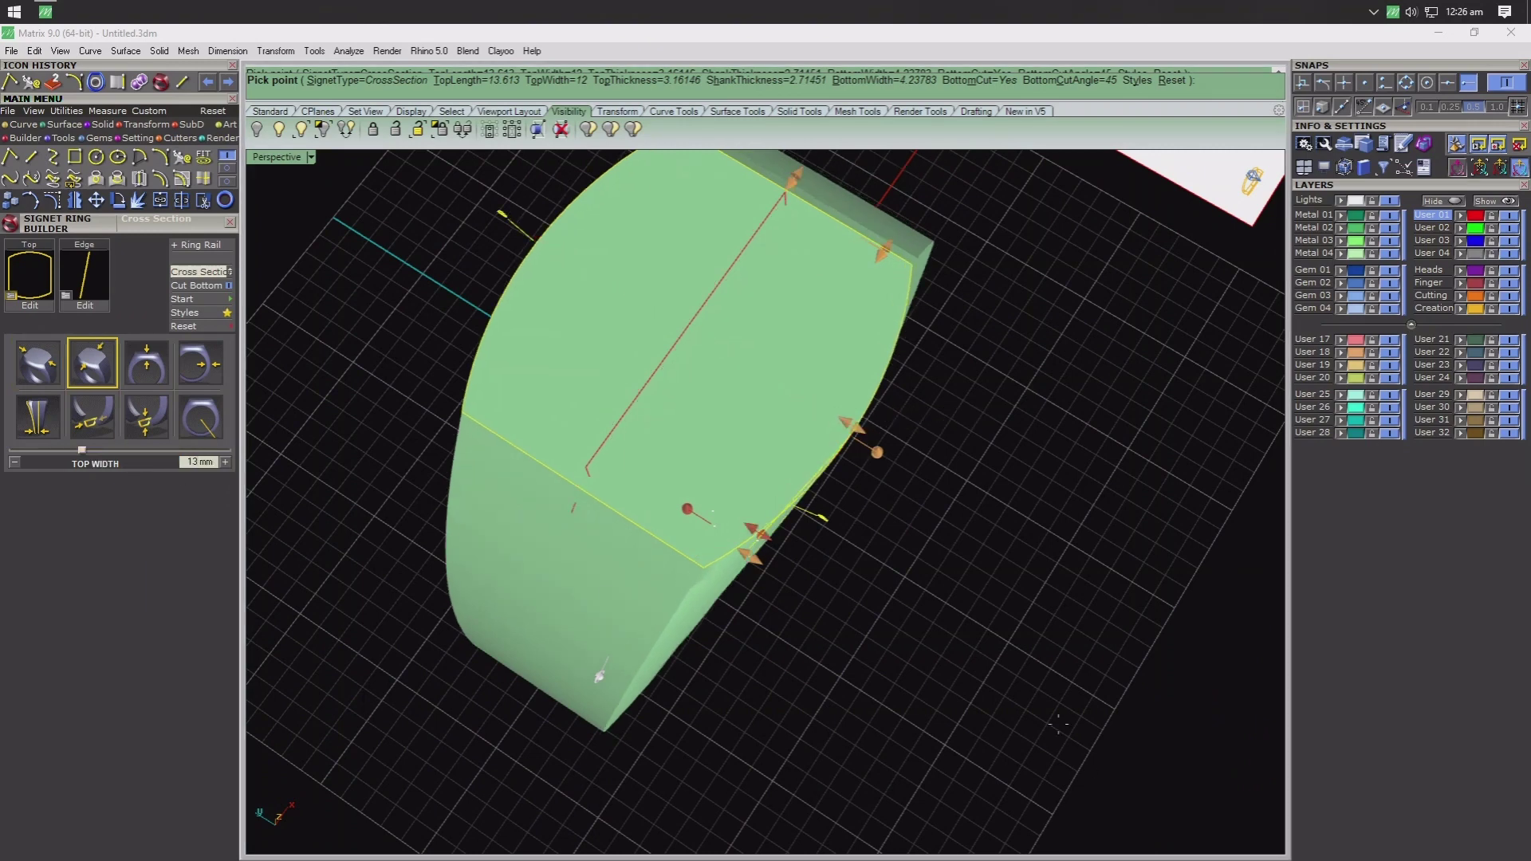
- Move the finished ring onto the Metal 01 layer and deselect it
{"action": "left_click", "coordinate": [1351, 221]}
{"action": "left_click", "coordinate": [388, 233]}
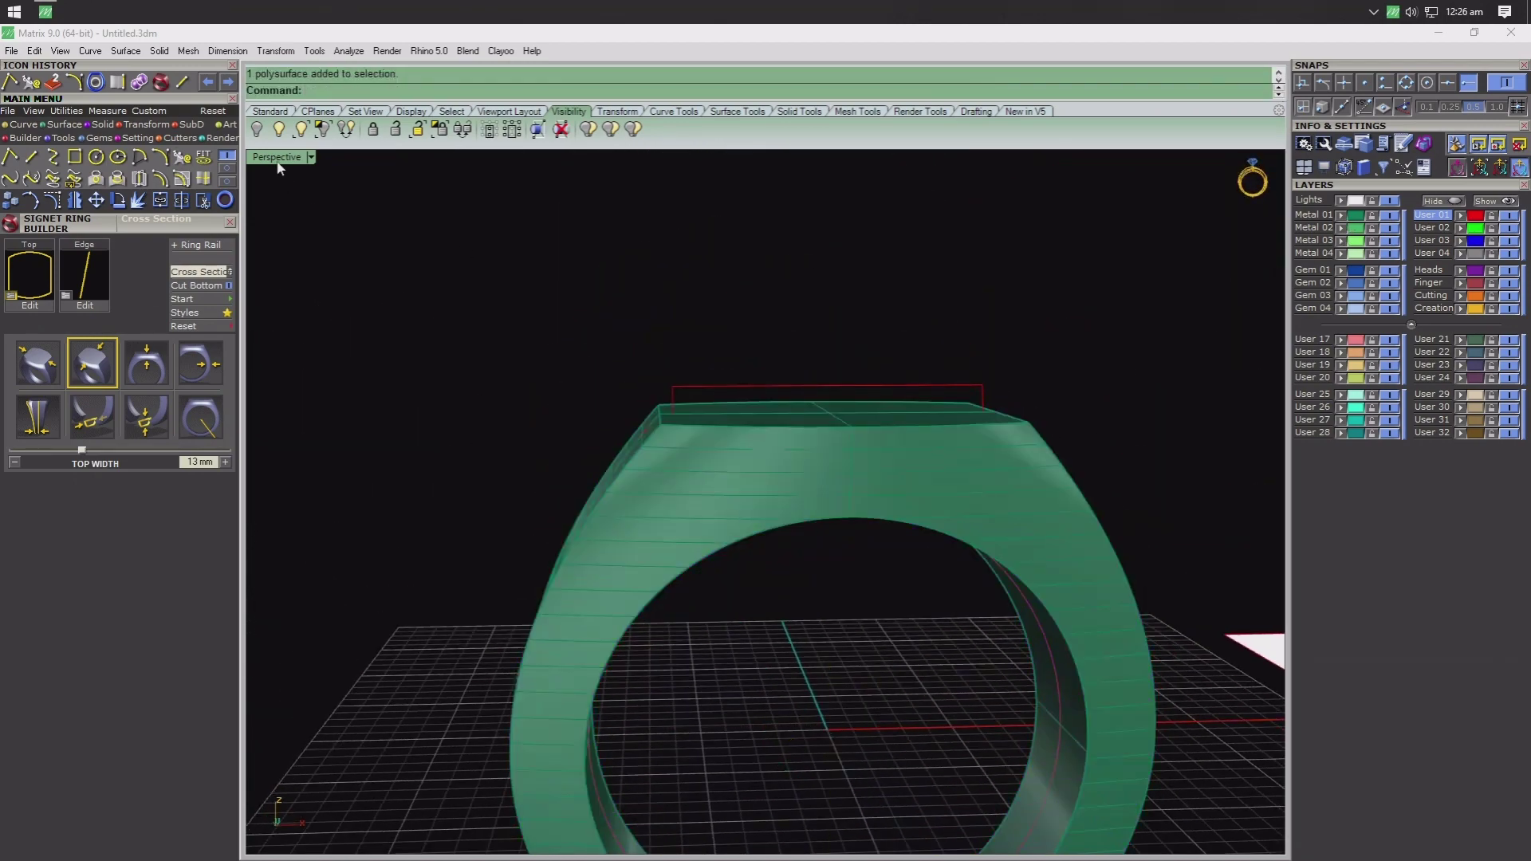
{"action": "scroll", "coordinate": [611, 410], "scroll_direction": "up", "scroll_amount": 3}
{"action": "scroll", "coordinate": [739, 471], "scroll_direction": "up", "scroll_amount": 3}
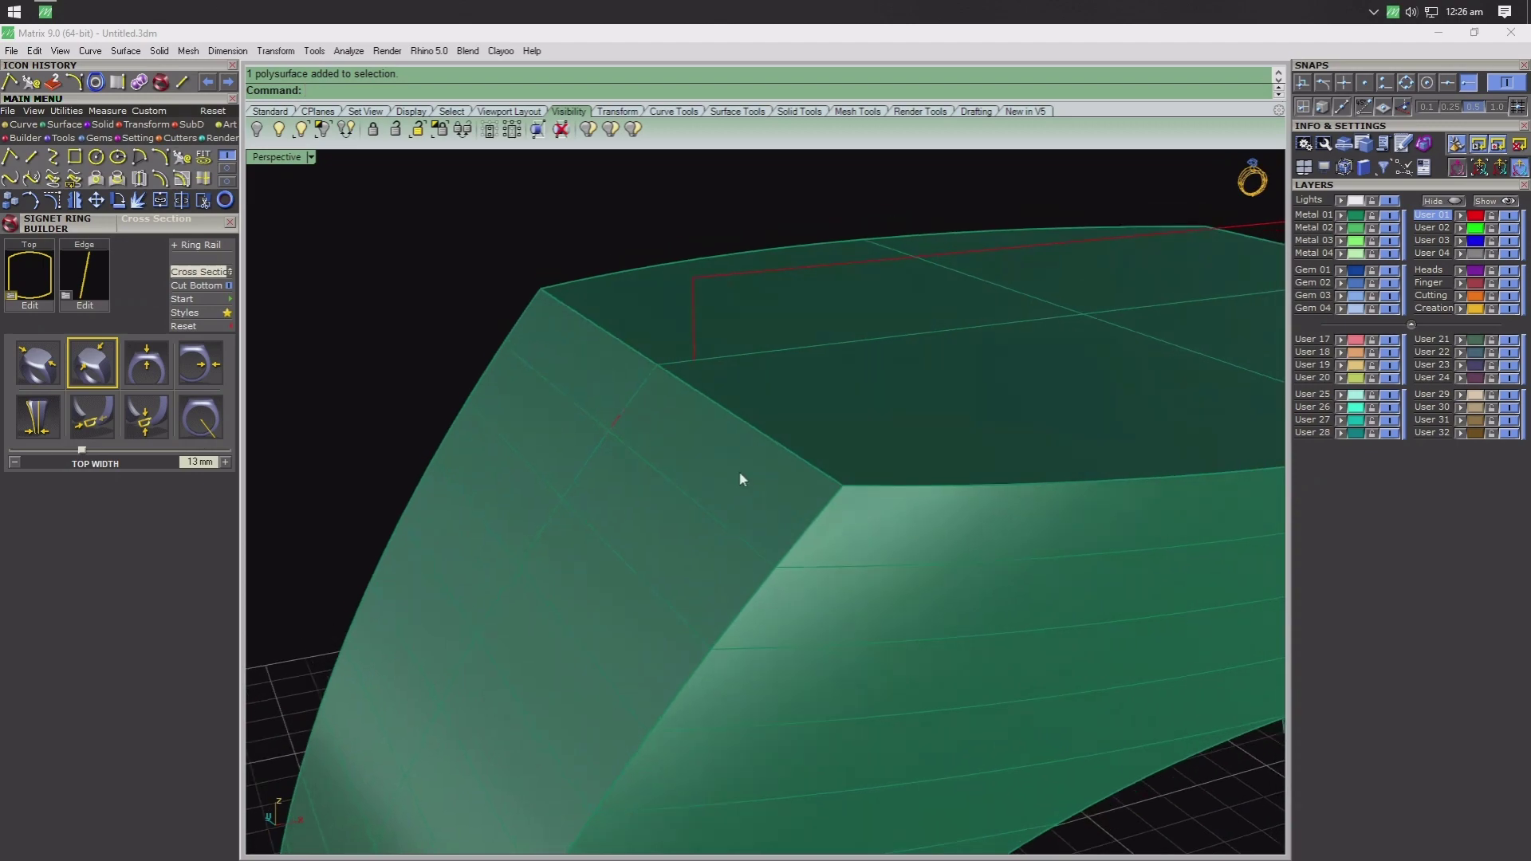
- Reopen the signet builder and drag the shank to 3.02 mm and top length to 13.31 mm
{"action": "left_click", "coordinate": [739, 471]}
{"action": "right_click", "coordinate": [484, 289]}
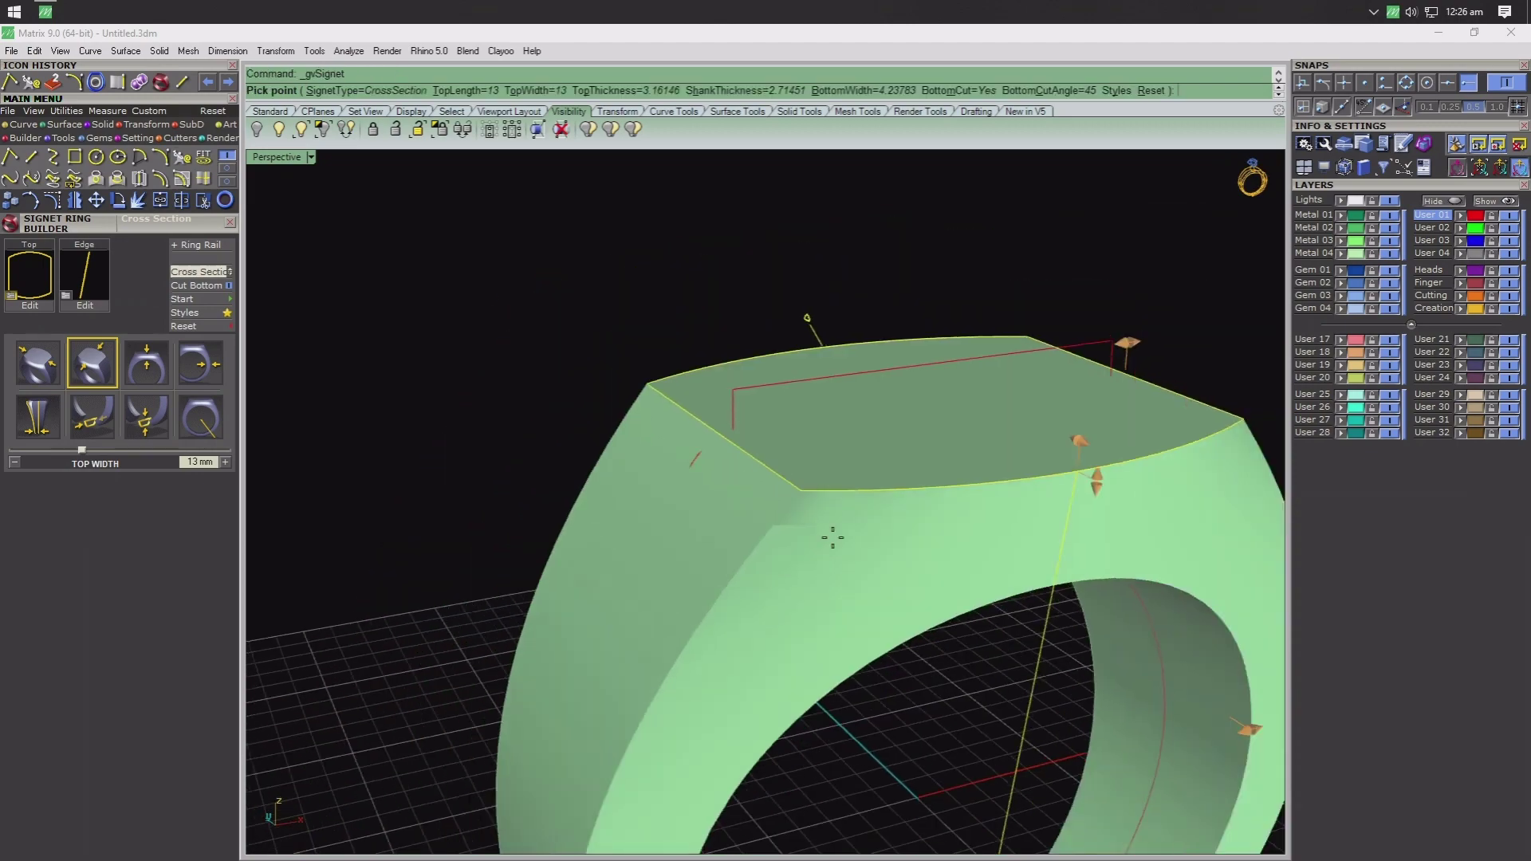
{"action": "scroll", "coordinate": [777, 485], "scroll_direction": "down", "scroll_amount": 5}
{"action": "scroll", "coordinate": [718, 263], "scroll_direction": "up", "scroll_amount": 5}
{"action": "scroll", "coordinate": [877, 478], "scroll_direction": "down", "scroll_amount": 5}
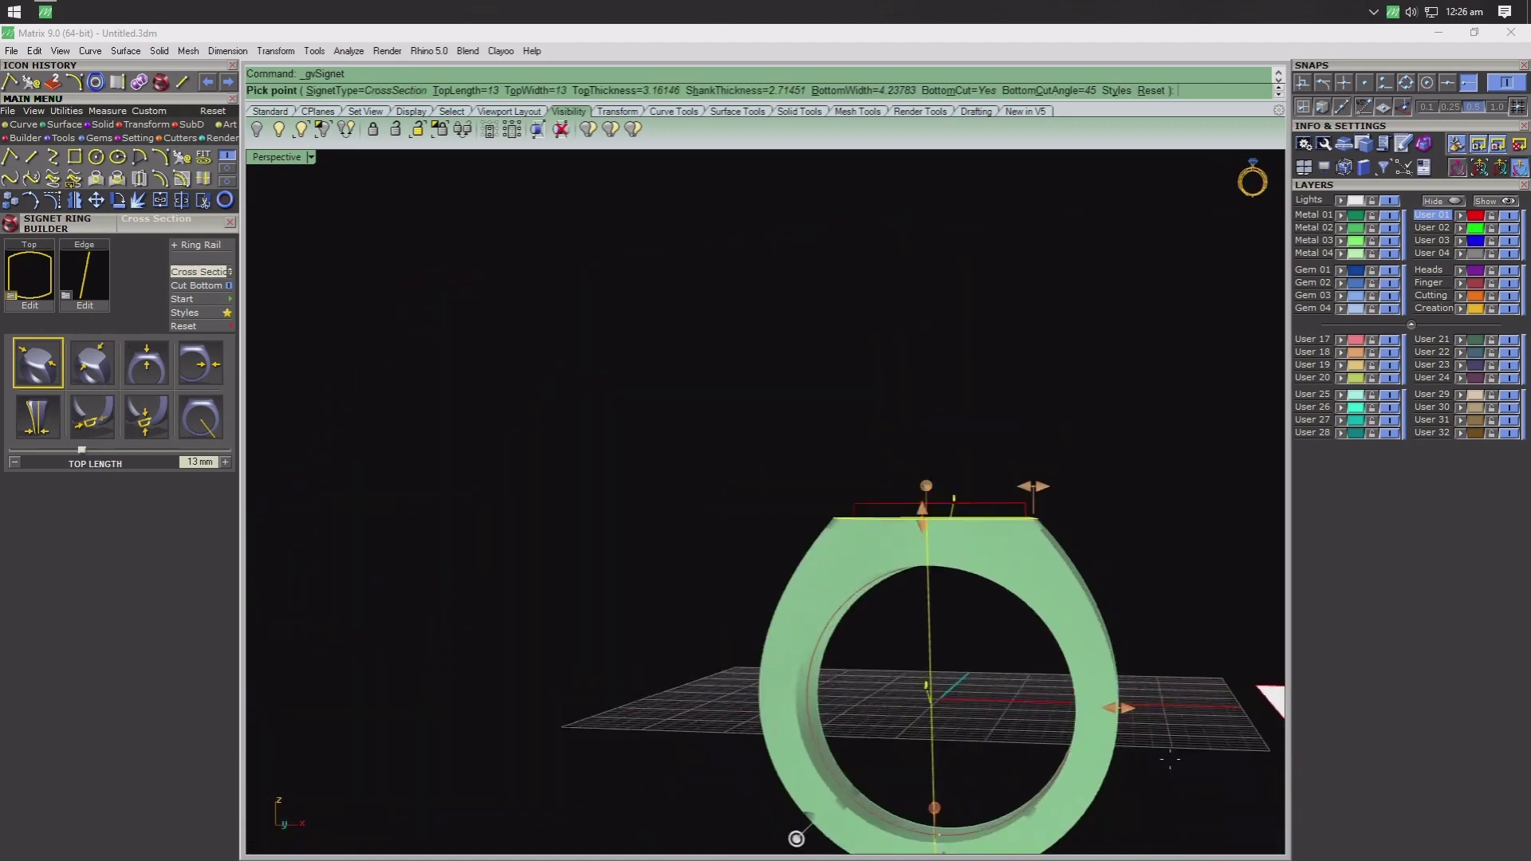
{"action": "scroll", "coordinate": [1077, 708], "scroll_direction": "up", "scroll_amount": 6}
{"action": "scroll", "coordinate": [1076, 708], "scroll_direction": "down", "scroll_amount": 5}
{"action": "scroll", "coordinate": [1101, 670], "scroll_direction": "up", "scroll_amount": 2}
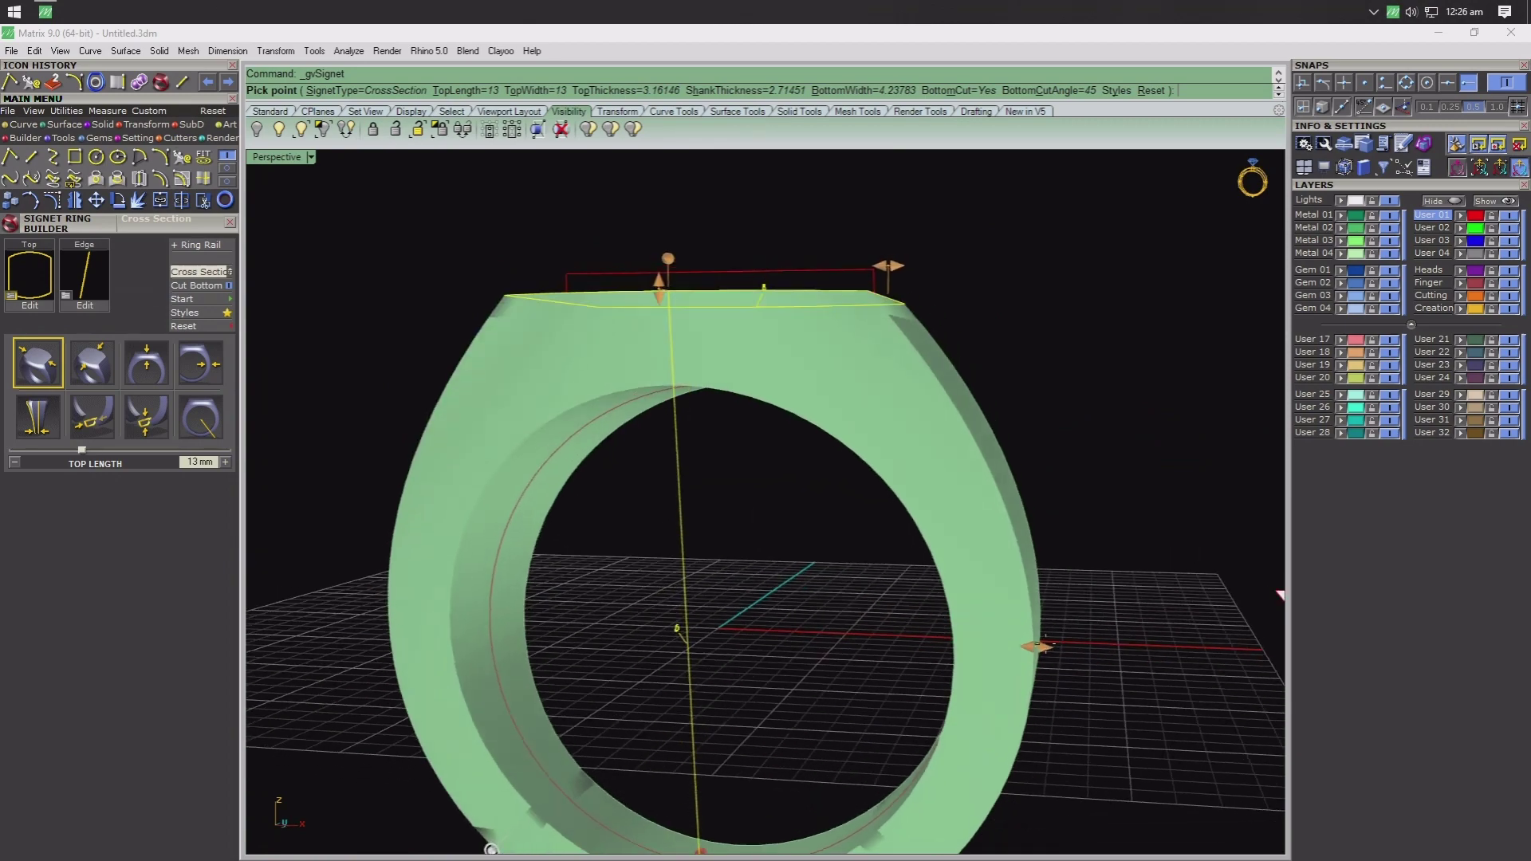
{"action": "left_click_drag", "start_coordinate": [1037, 646], "coordinate": [992, 639]}
{"action": "mouse_move", "coordinate": [992, 639]}
{"action": "right_mouse_down"}
{"action": "mouse_move", "coordinate": [905, 423]}
{"action": "mouse_move", "coordinate": [640, 265]}
{"action": "right_mouse_up"}
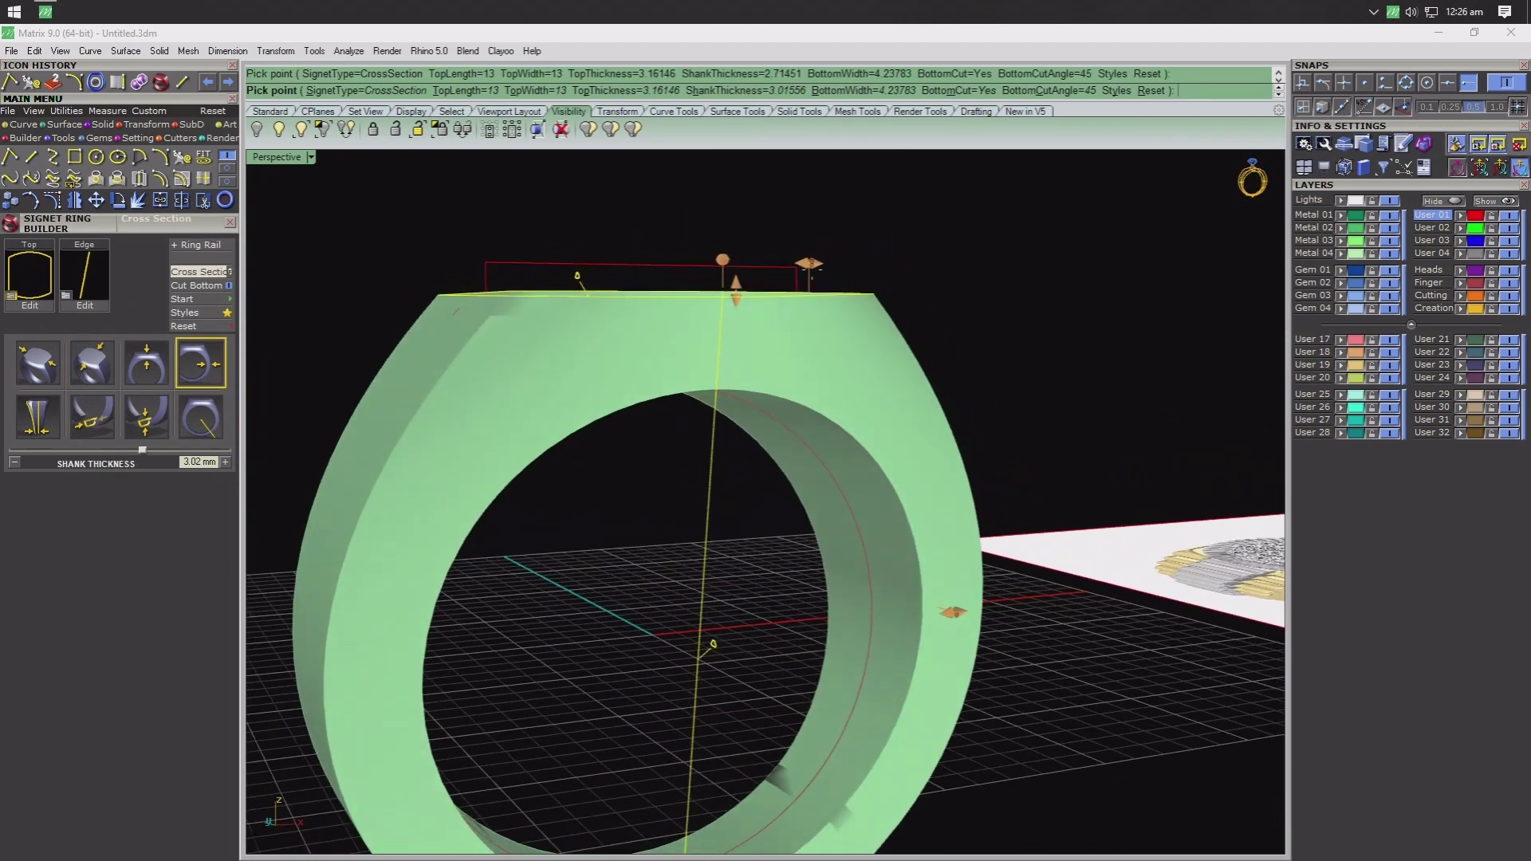
{"action": "left_click_drag", "start_coordinate": [807, 261], "coordinate": [817, 263]}
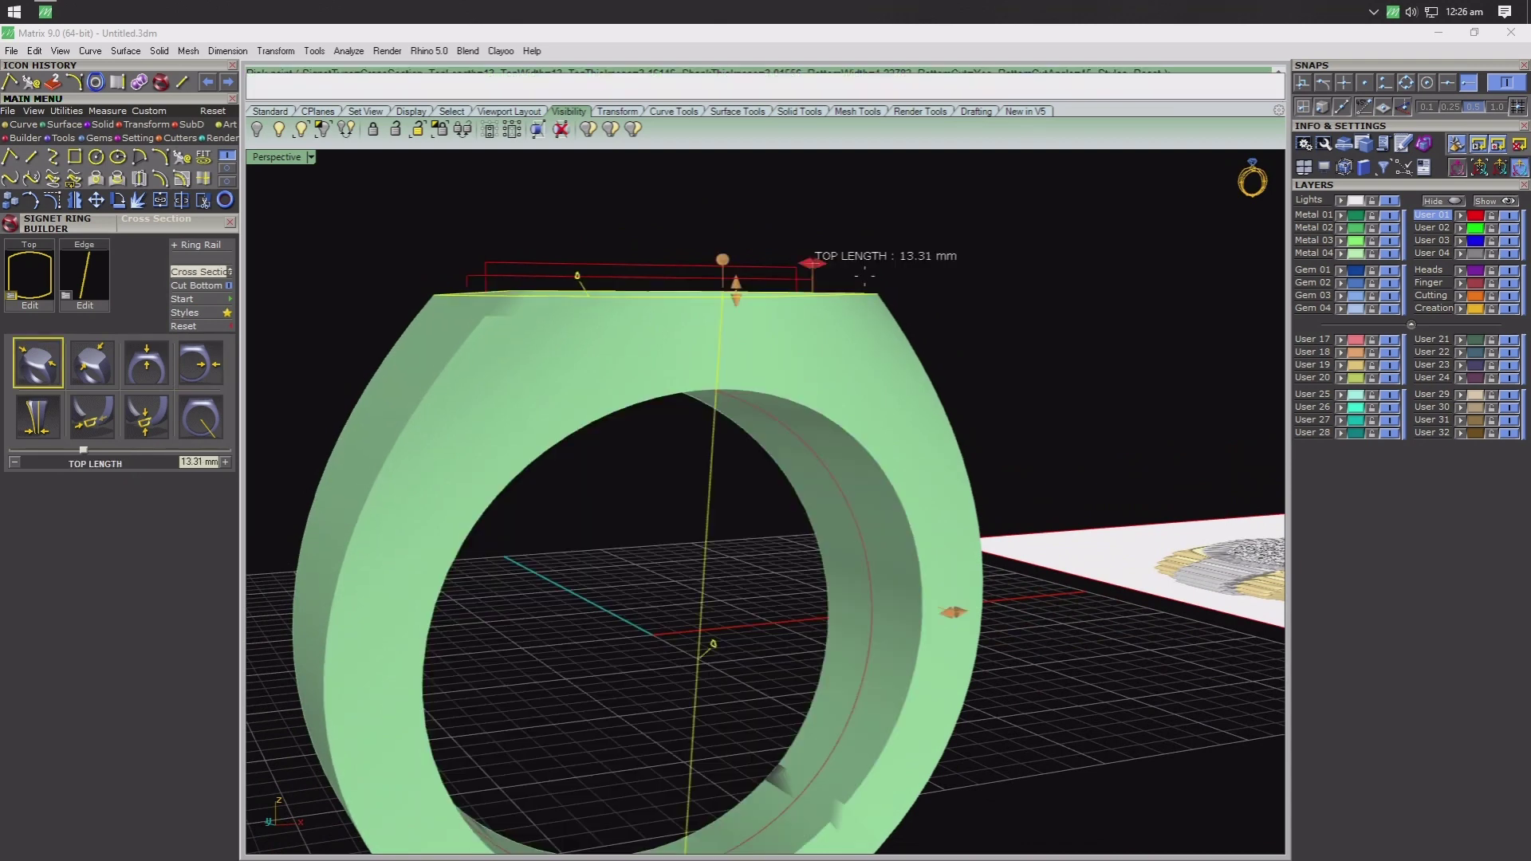
{"action": "right_click", "coordinate": [983, 272]}
{"action": "left_click", "coordinate": [600, 266]}
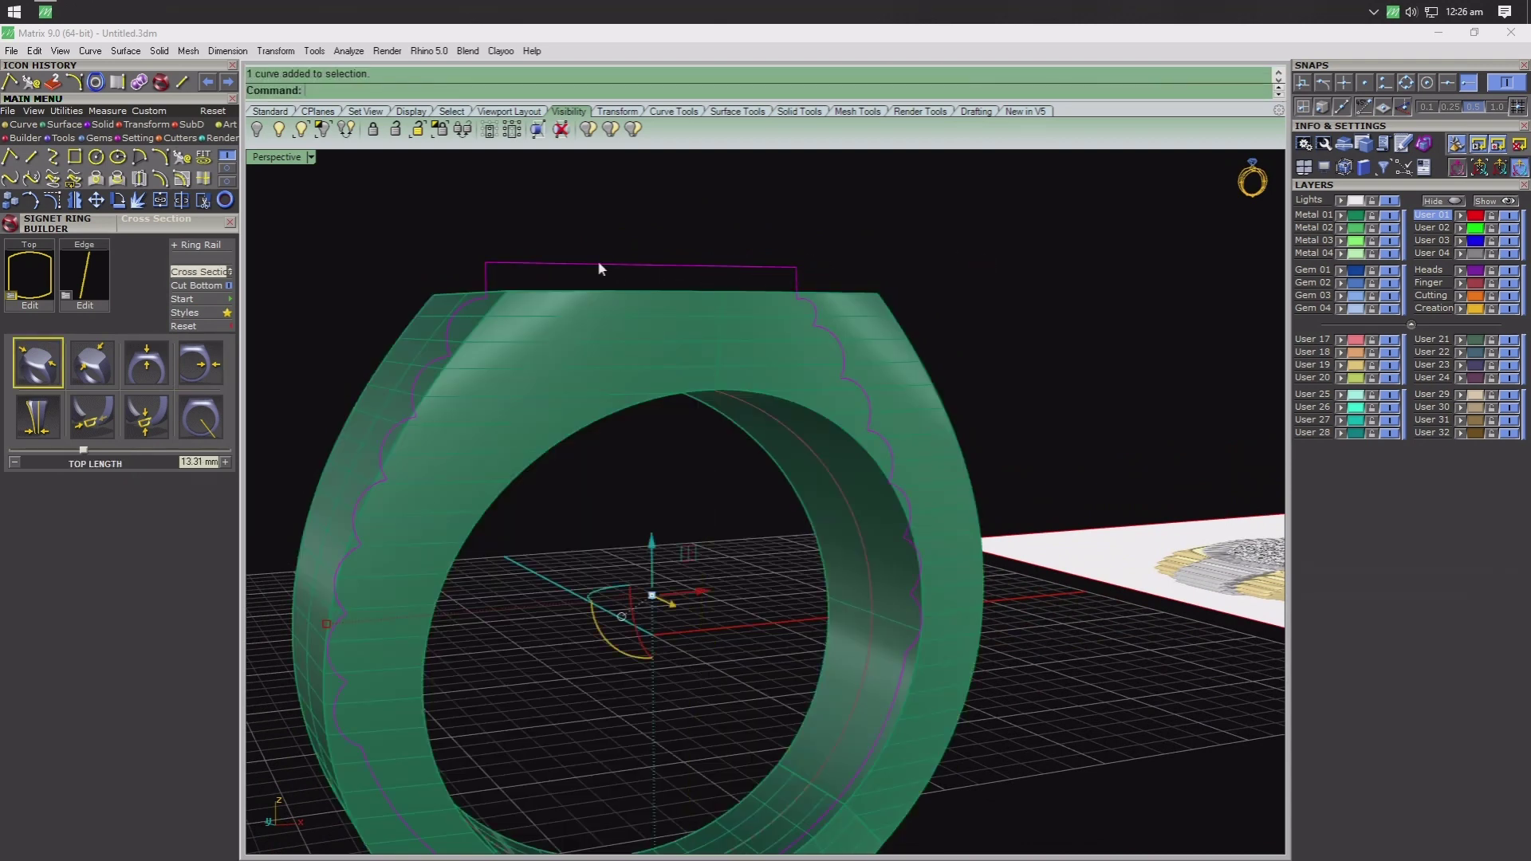
{"action": "double_click", "coordinate": [287, 157]}
{"action": "double_click", "coordinate": [267, 512]}
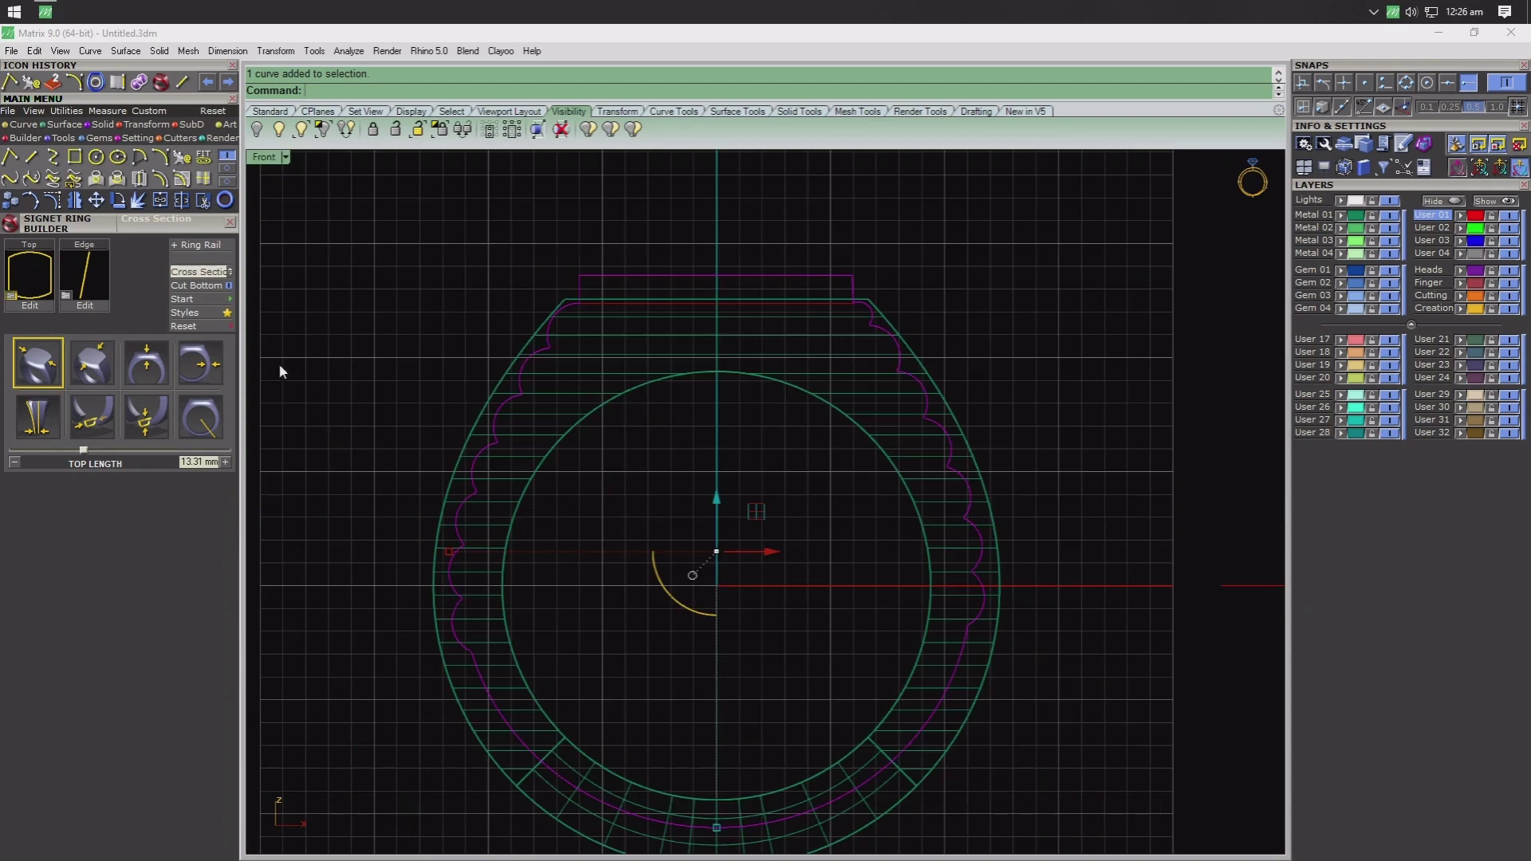
{"action": "left_click", "coordinate": [203, 200]}
{"action": "scroll", "coordinate": [511, 335], "scroll_direction": "up", "scroll_amount": 5}
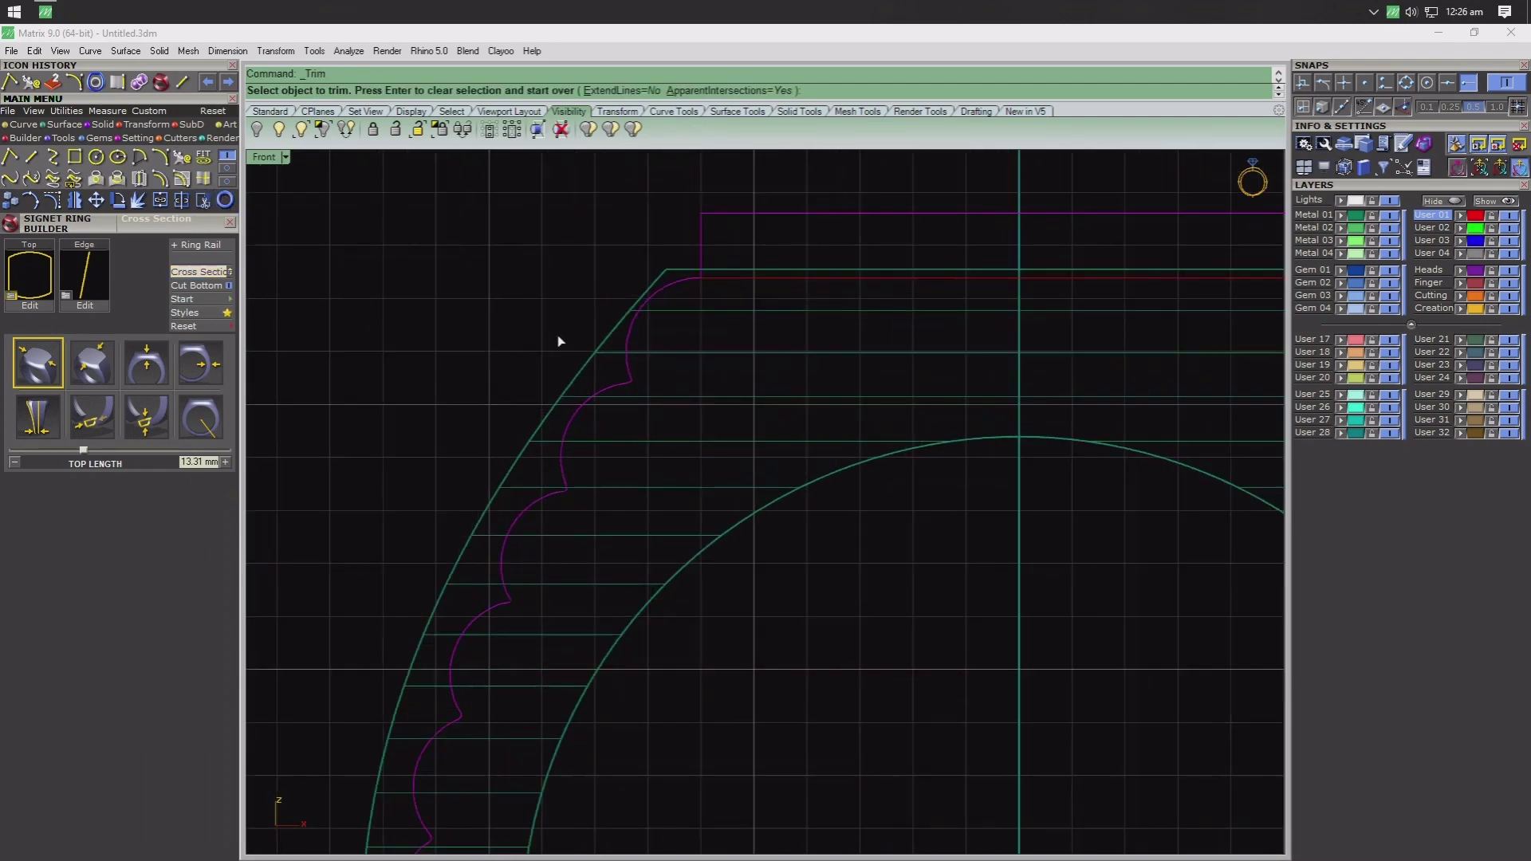
{"action": "left_click_drag", "start_coordinate": [499, 437], "coordinate": [499, 437]}
{"action": "scroll", "coordinate": [500, 437], "scroll_direction": "down", "scroll_amount": 4}
{"action": "scroll", "coordinate": [499, 437], "scroll_direction": "down", "scroll_amount": 3}
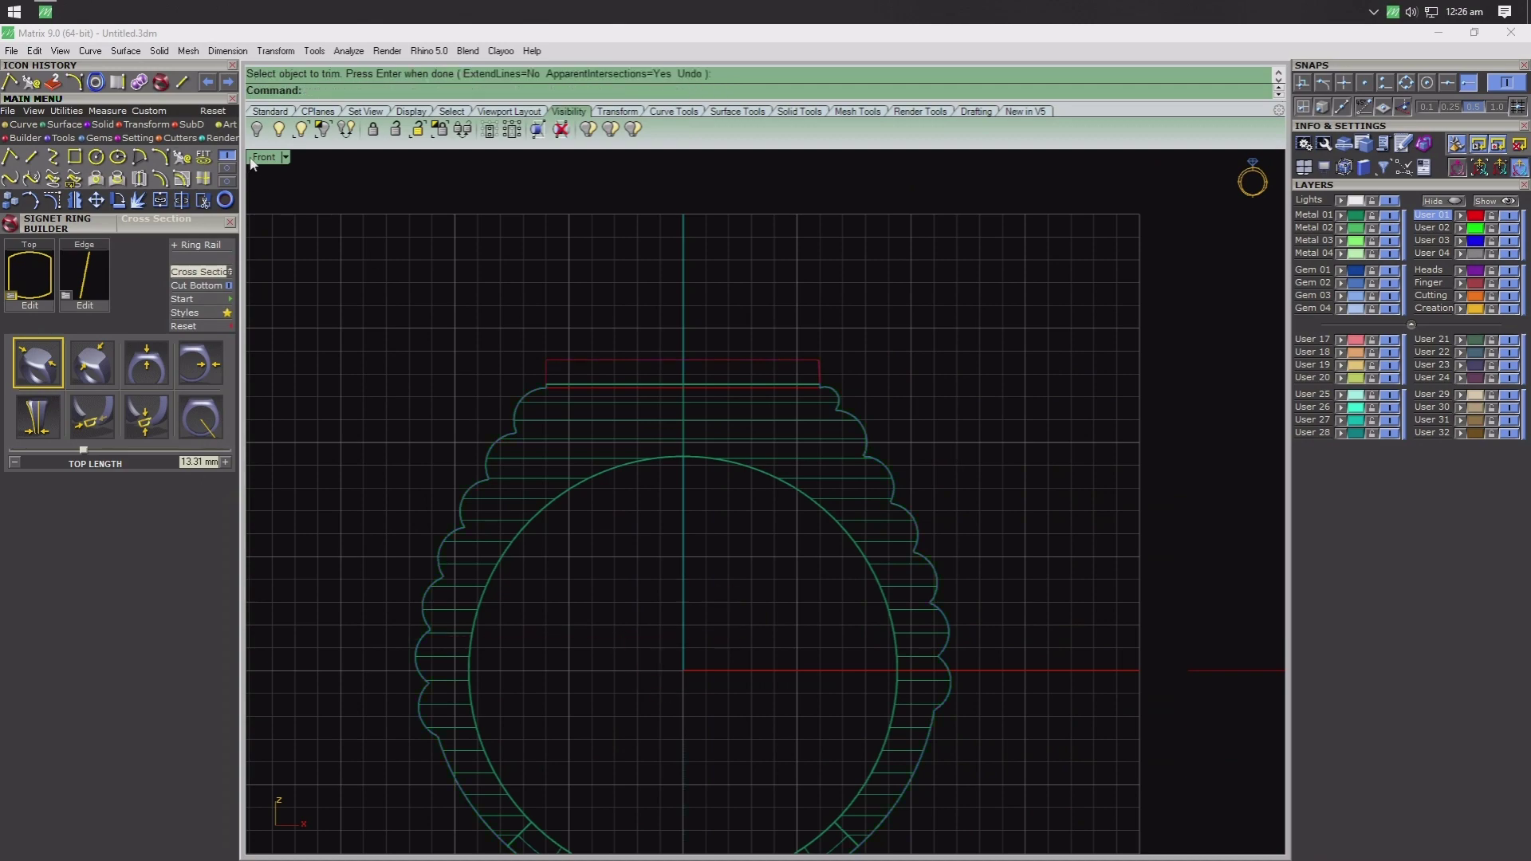
{"action": "double_click", "coordinate": [264, 157]}
{"action": "double_click", "coordinate": [785, 158]}
{"action": "mouse_move", "coordinate": [633, 500]}
{"action": "right_mouse_down"}
{"action": "mouse_move", "coordinate": [673, 524]}
{"action": "mouse_move", "coordinate": [677, 299]}
{"action": "right_mouse_up"}
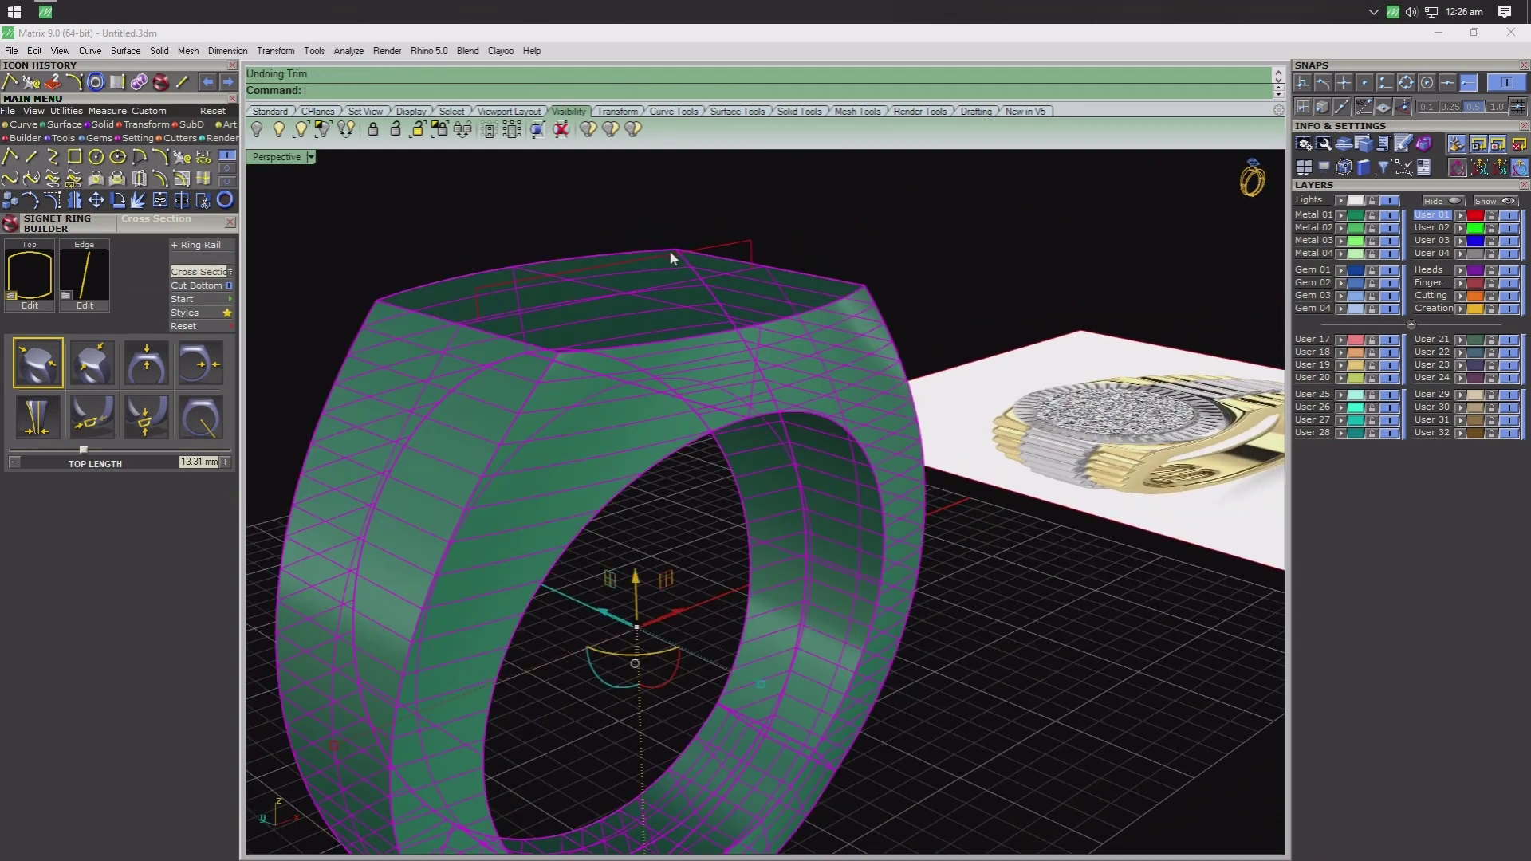
{"action": "left_click", "coordinate": [773, 185]}
{"action": "left_click", "coordinate": [738, 246]}
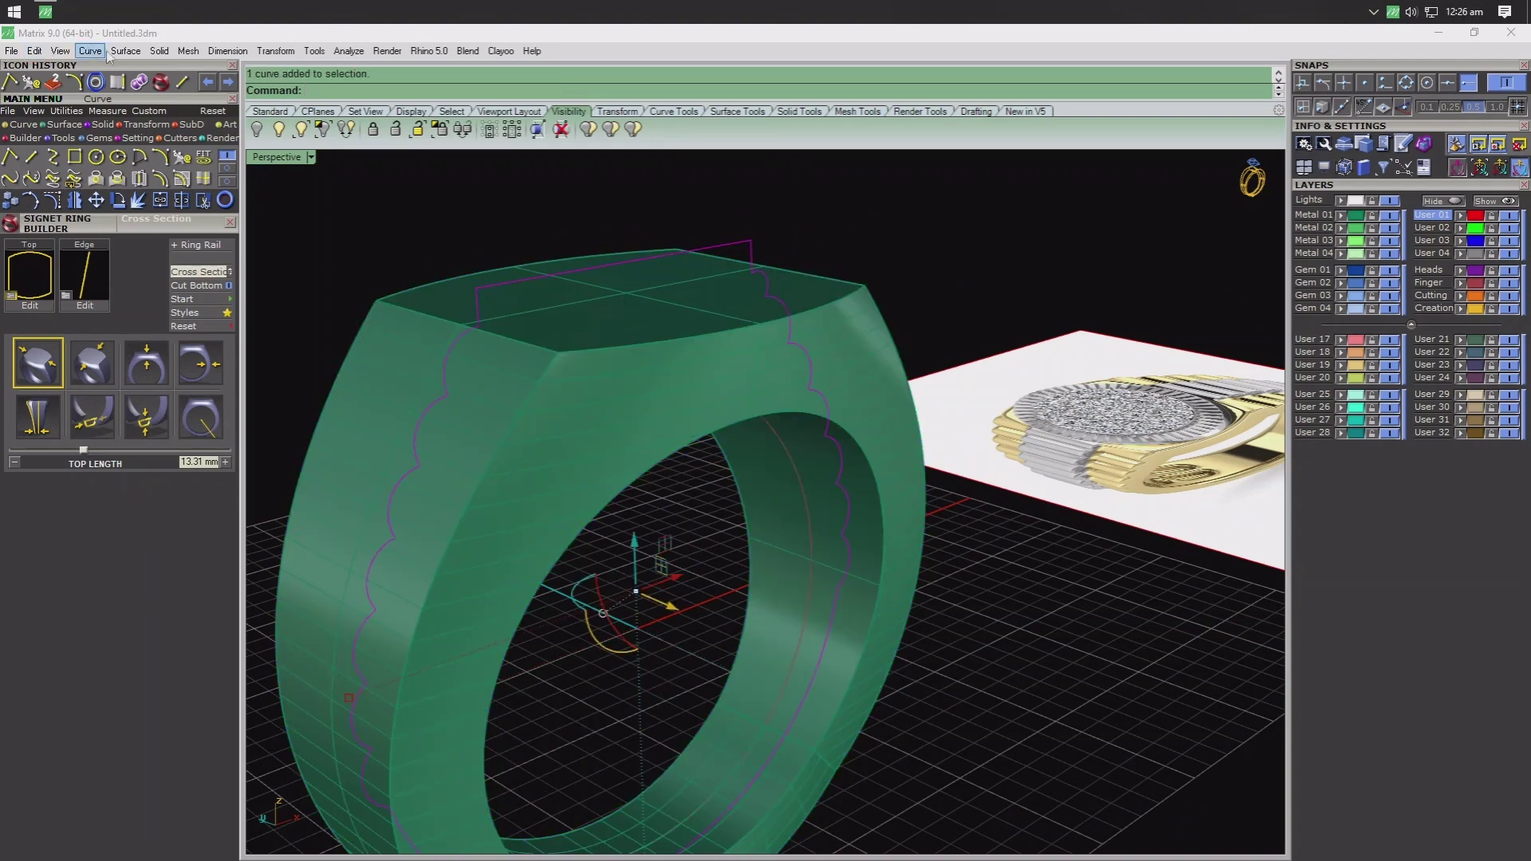
- Extrude the scalloped curve straight on both sides as a solid red fluted band
{"action": "left_click", "coordinate": [159, 50]}
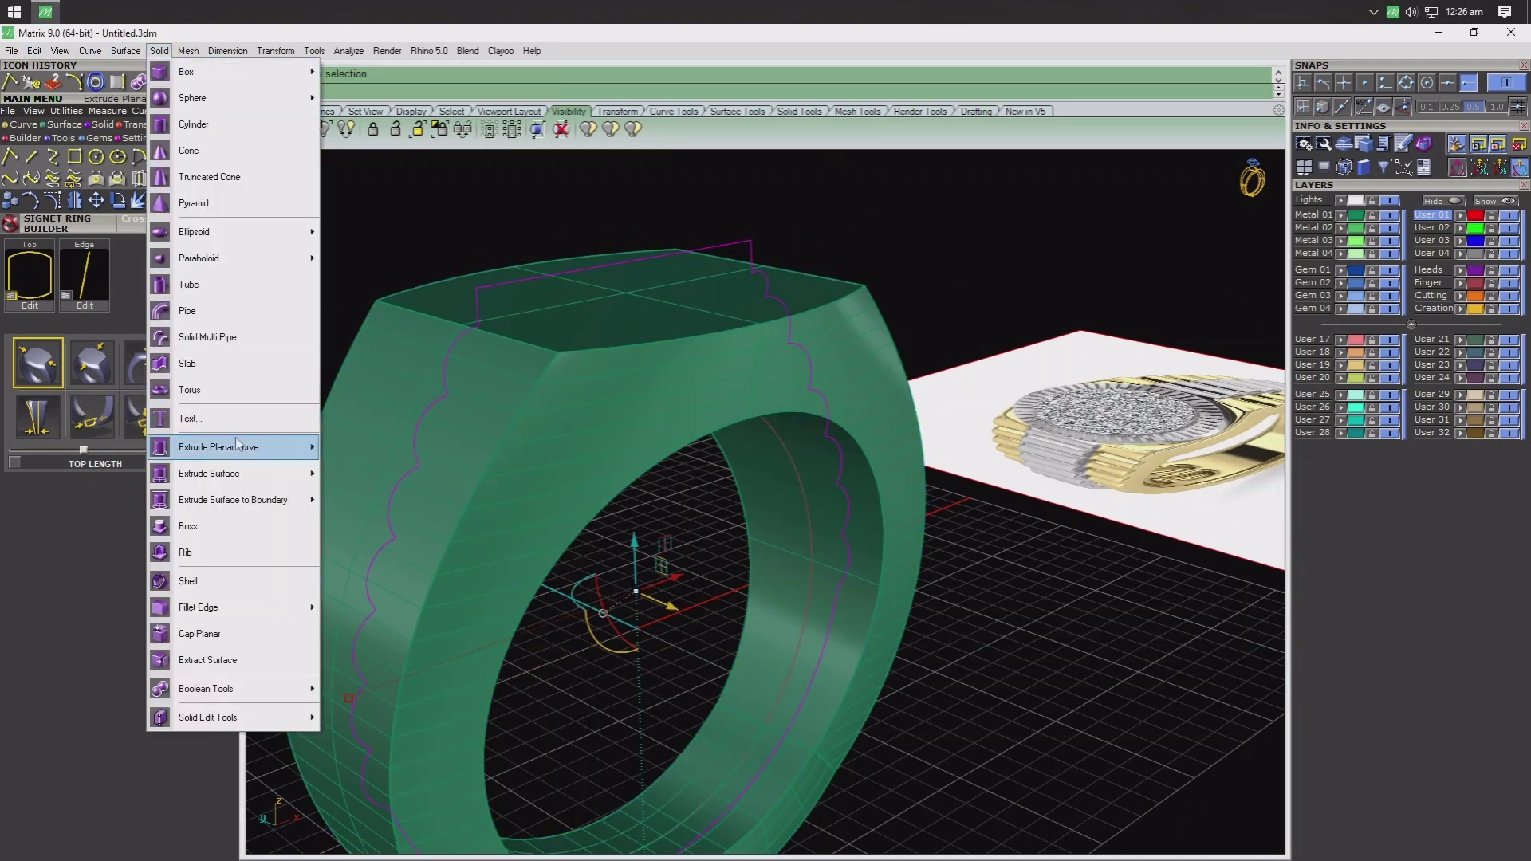
{"action": "left_click", "coordinate": [383, 448]}
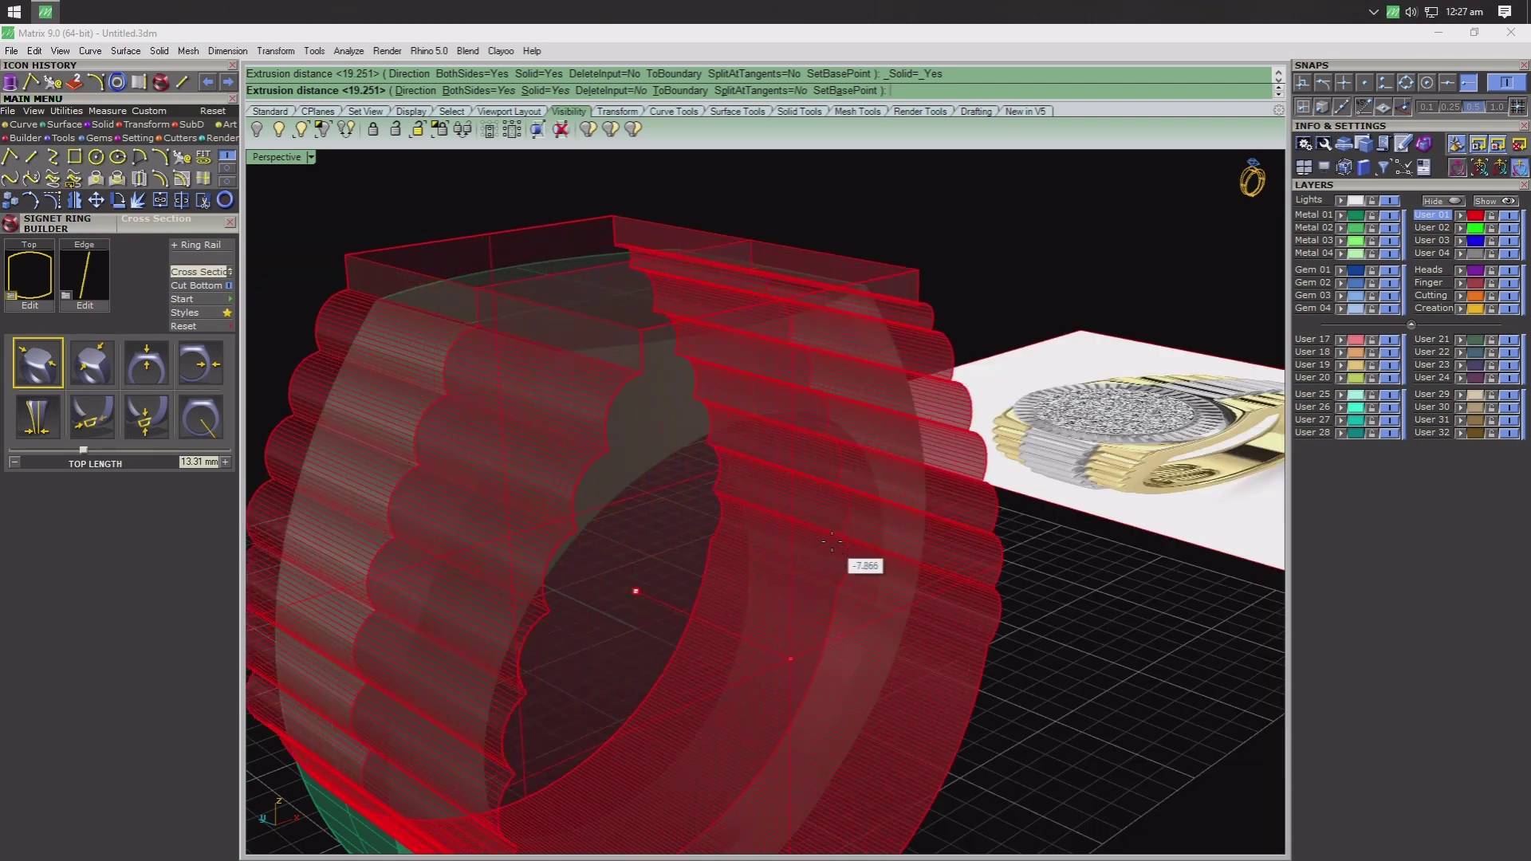
{"action": "left_click", "coordinate": [845, 547]}
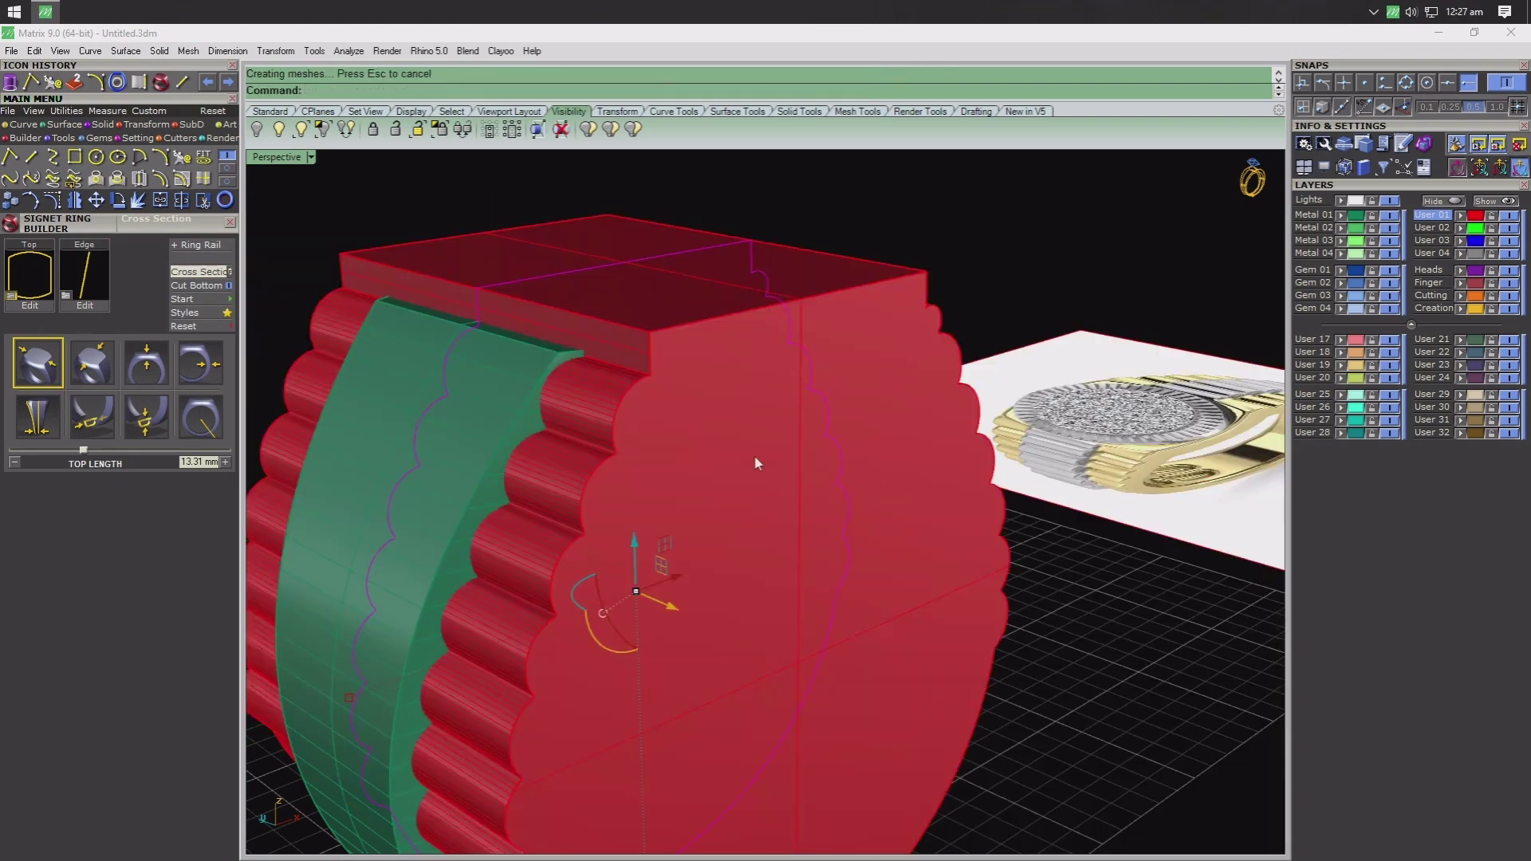
{"action": "key", "text": "ctrl+z"}
{"action": "key", "text": "Return"}
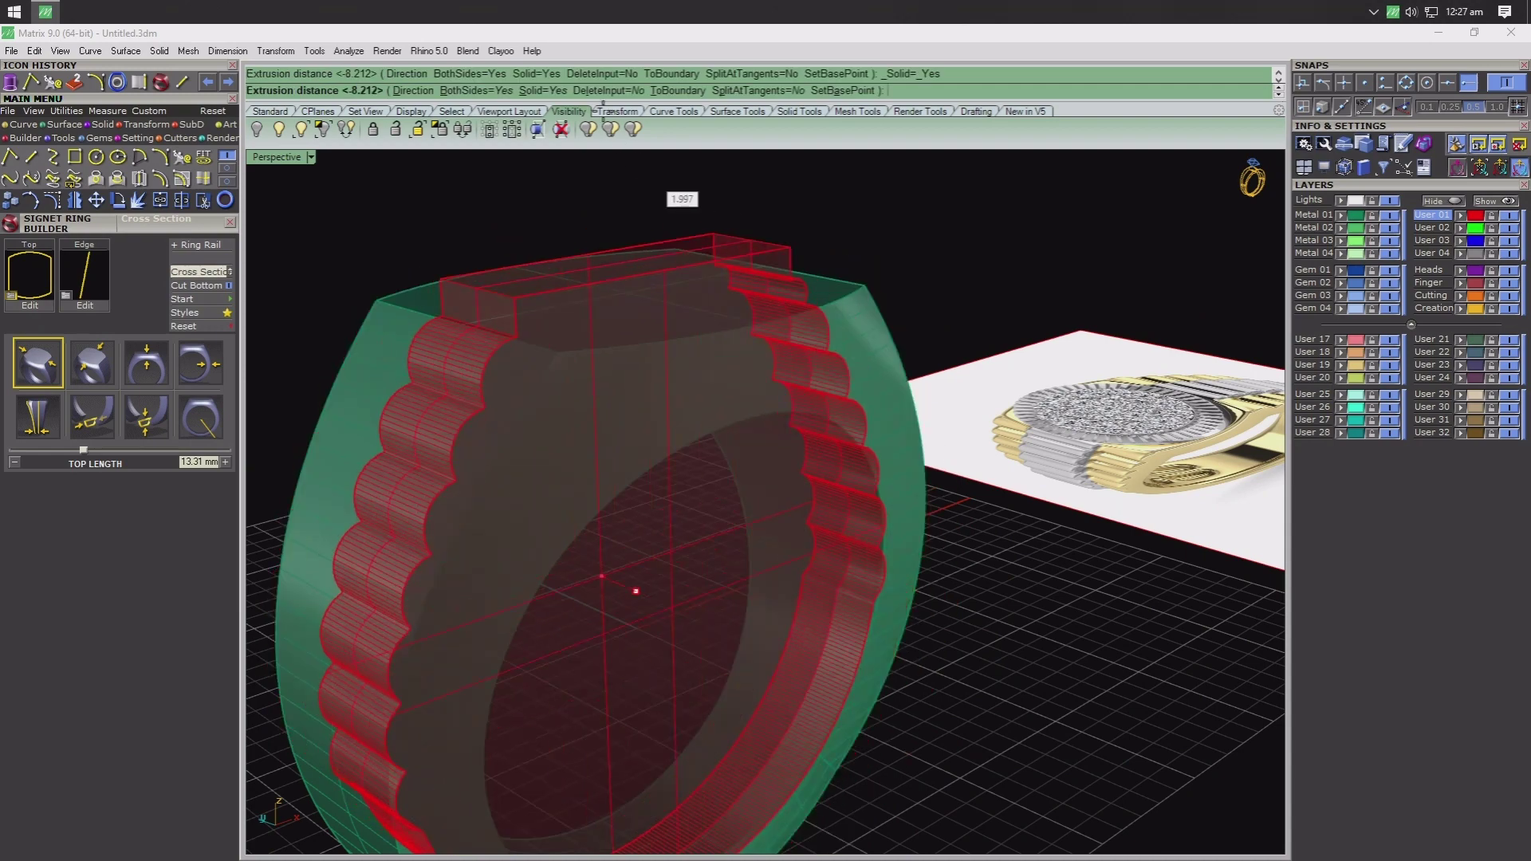
{"action": "left_click", "coordinate": [543, 90]}
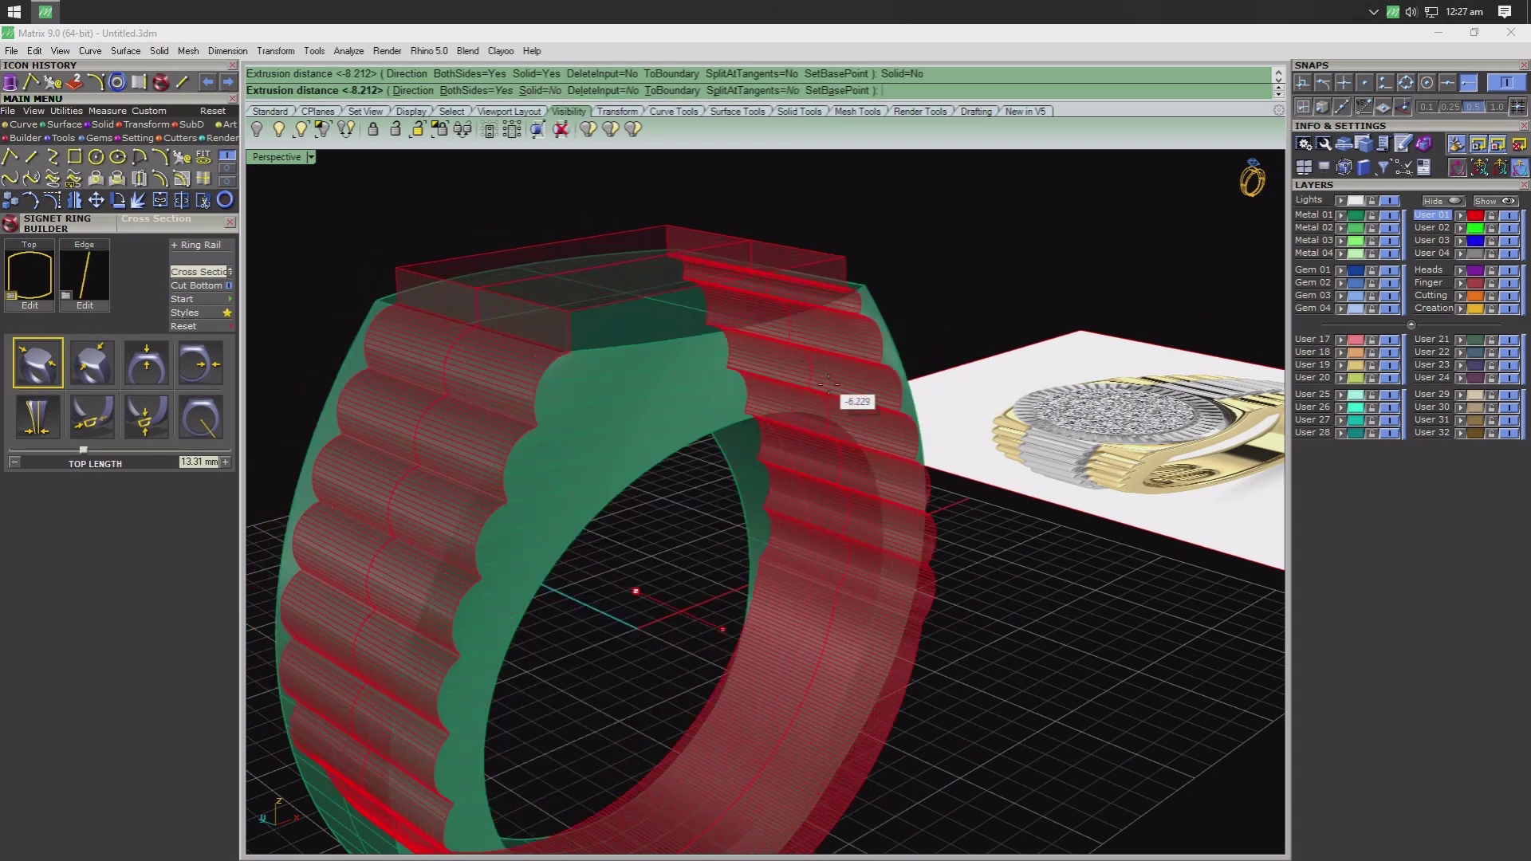
{"action": "left_click", "coordinate": [862, 426]}
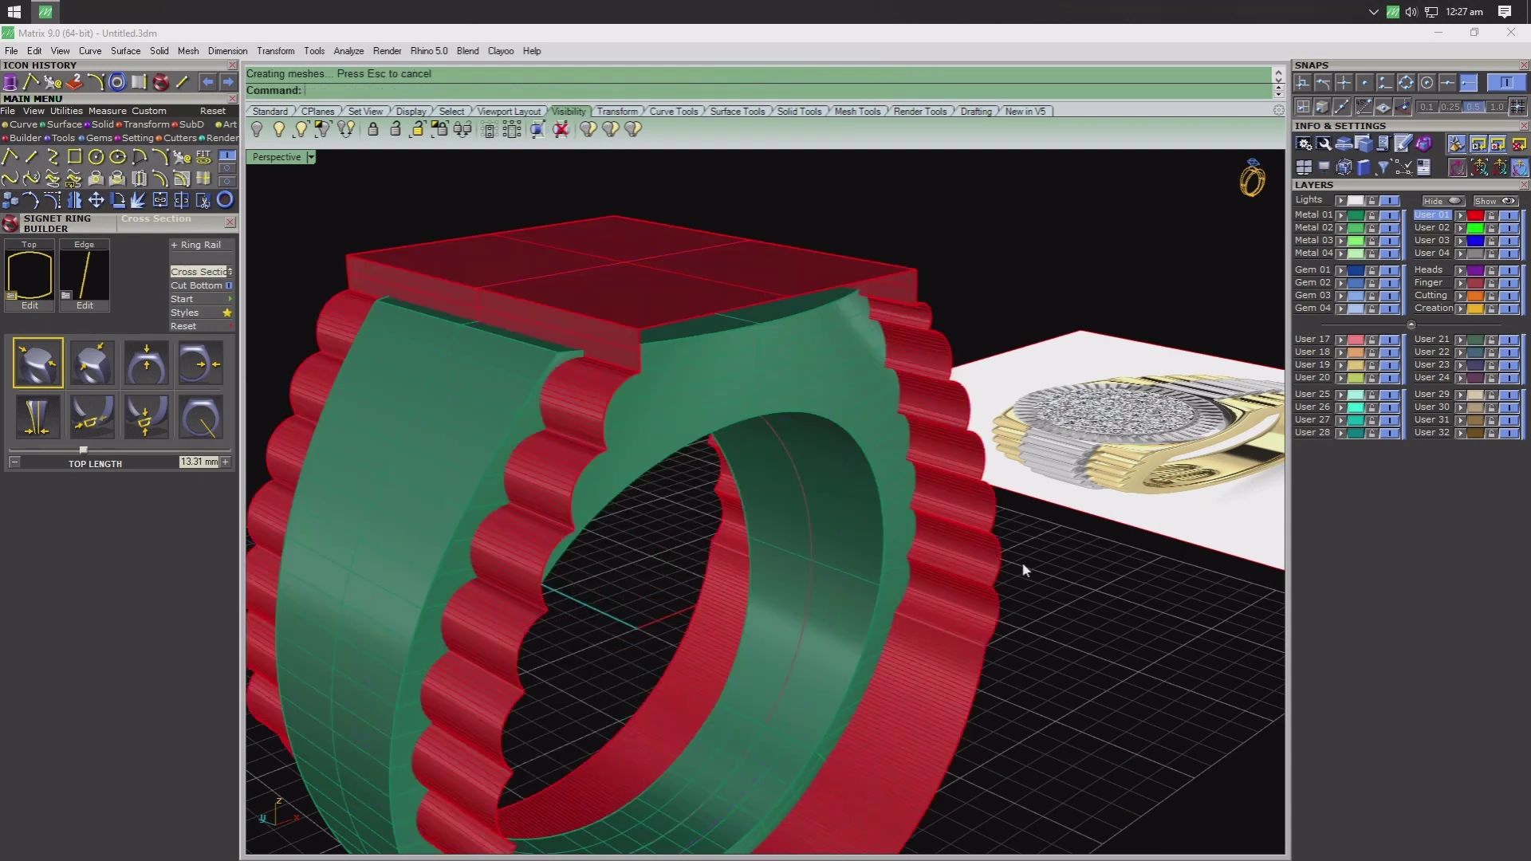
- Orbit to see the whole ring from above and select the green shank
{"action": "scroll", "coordinate": [995, 717], "scroll_direction": "down", "scroll_amount": 3}
{"action": "scroll", "coordinate": [724, 468], "scroll_direction": "down", "scroll_amount": 3}
{"action": "mouse_move", "coordinate": [725, 468]}
{"action": "right_mouse_down"}
{"action": "mouse_move", "coordinate": [788, 370]}
{"action": "mouse_move", "coordinate": [728, 488]}
{"action": "right_mouse_up"}
{"action": "scroll", "coordinate": [726, 399], "scroll_direction": "up", "scroll_amount": 2}
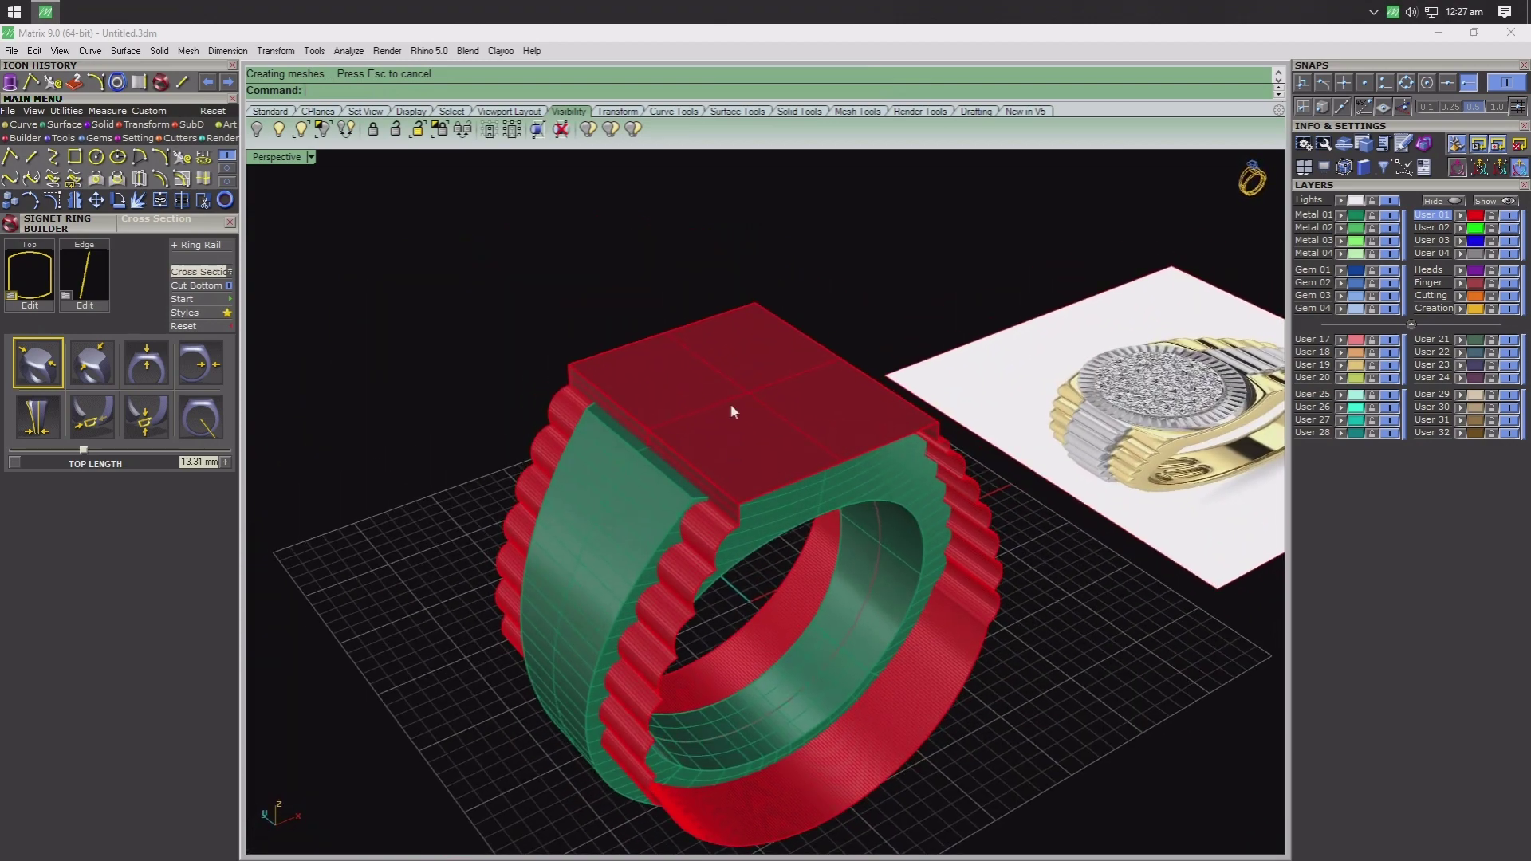
{"action": "left_click", "coordinate": [599, 514]}
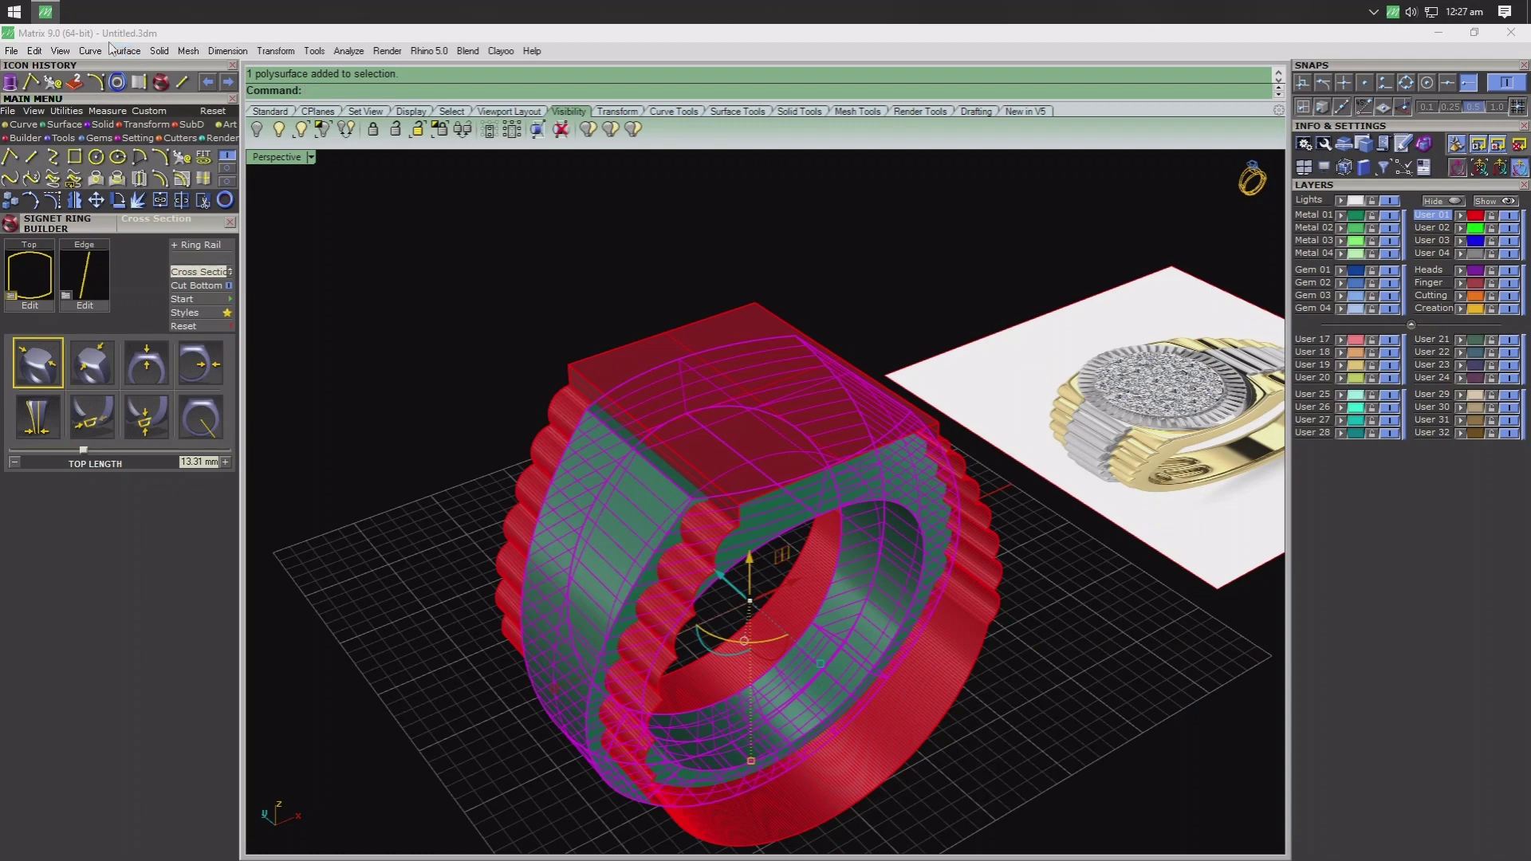
- Boolean-split the shank with the fluted band and delete the inner piece, red band and top plate
{"action": "left_click", "coordinate": [160, 50]}
{"action": "mouse_move", "coordinate": [209, 472]}
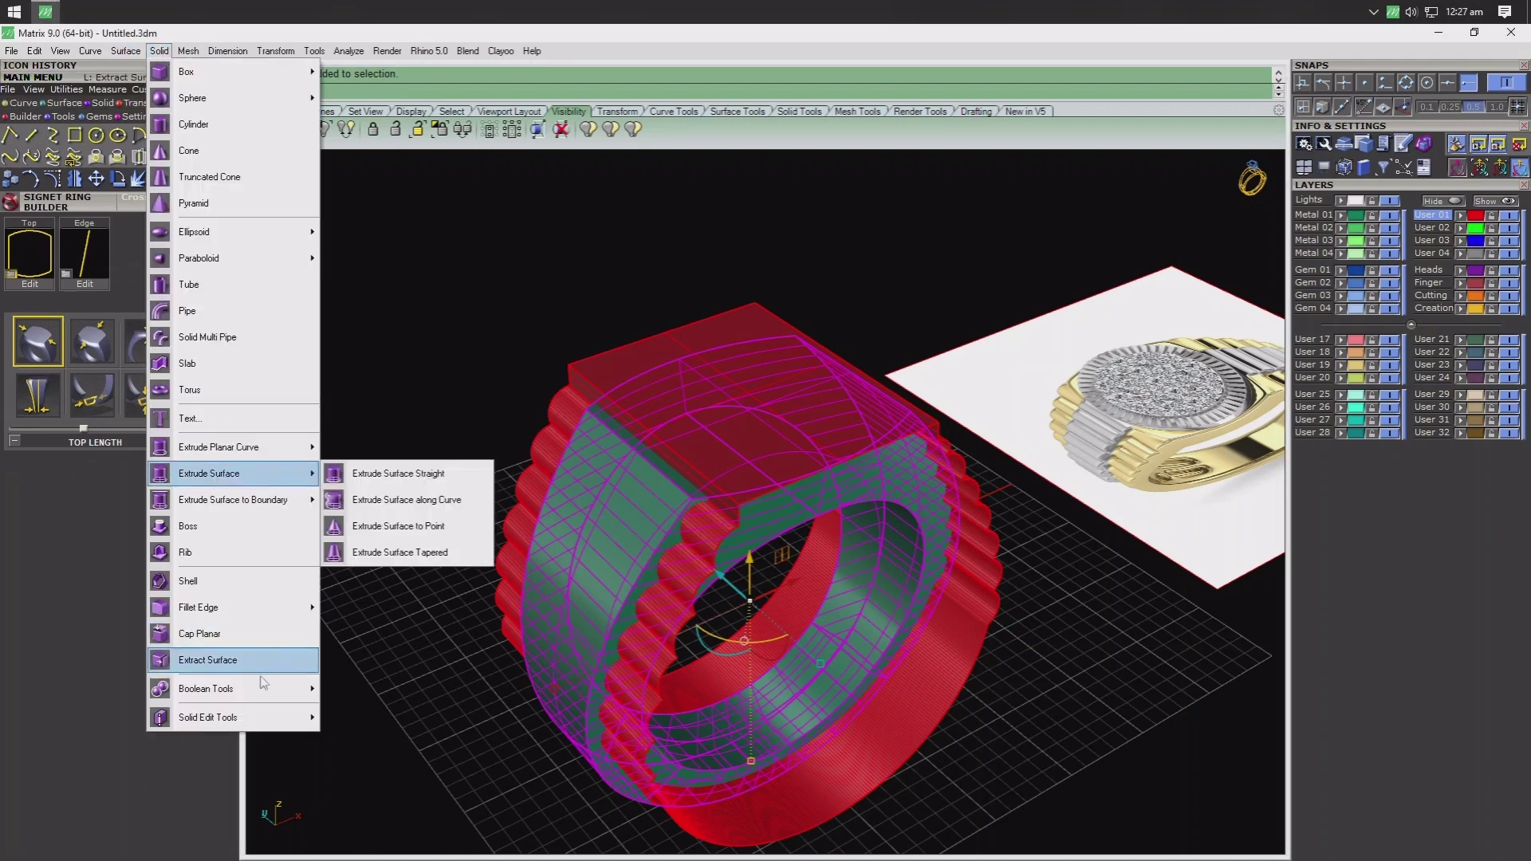
{"action": "left_click", "coordinate": [377, 794]}
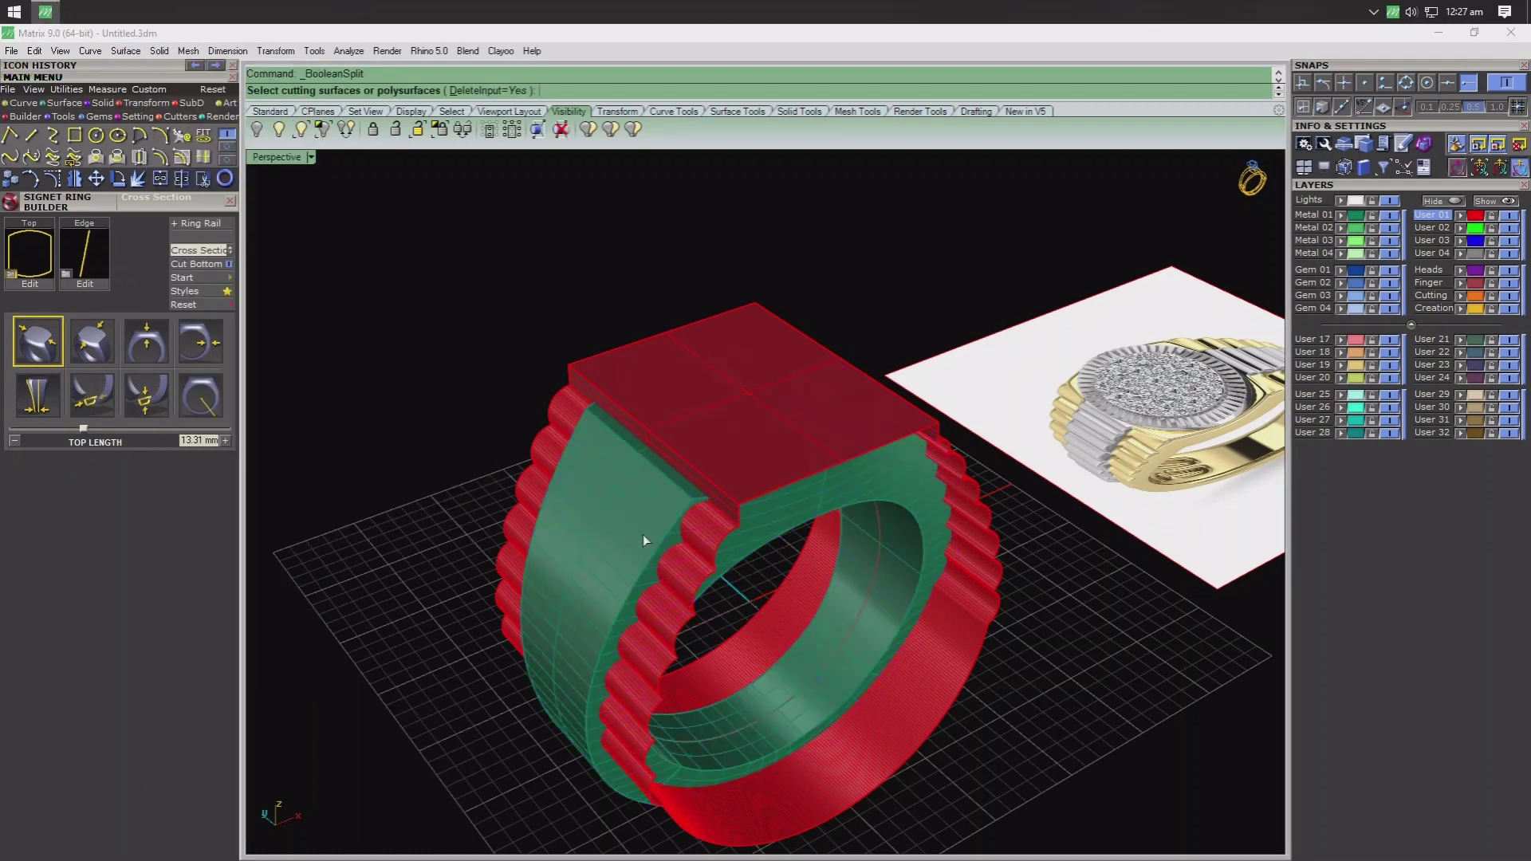
{"action": "left_click", "coordinate": [752, 460]}
{"action": "key", "text": "Return"}
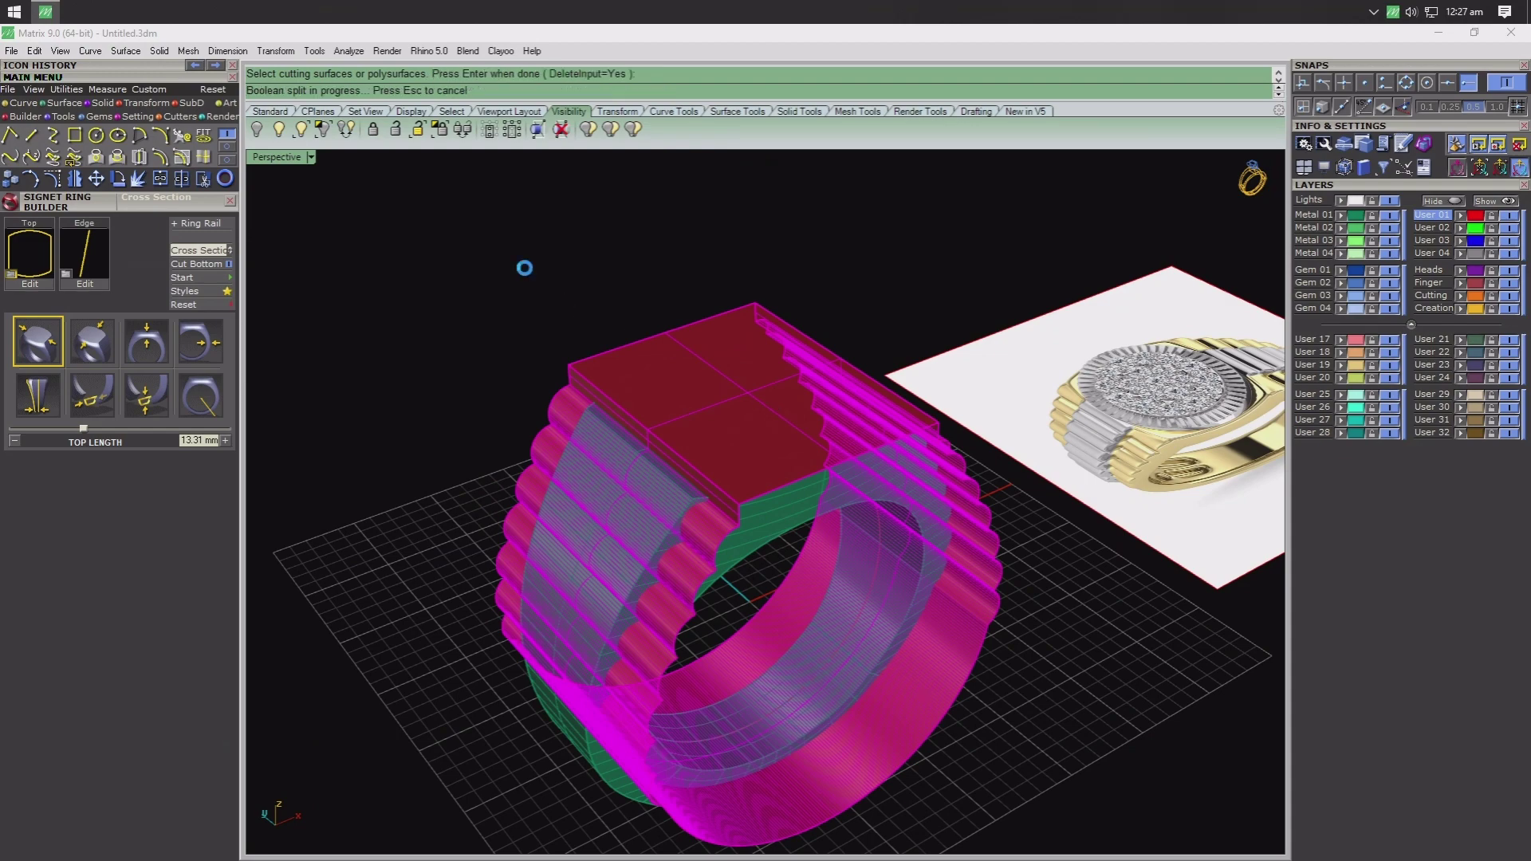
{"action": "left_click", "coordinate": [619, 558]}
{"action": "key", "text": "Delete"}
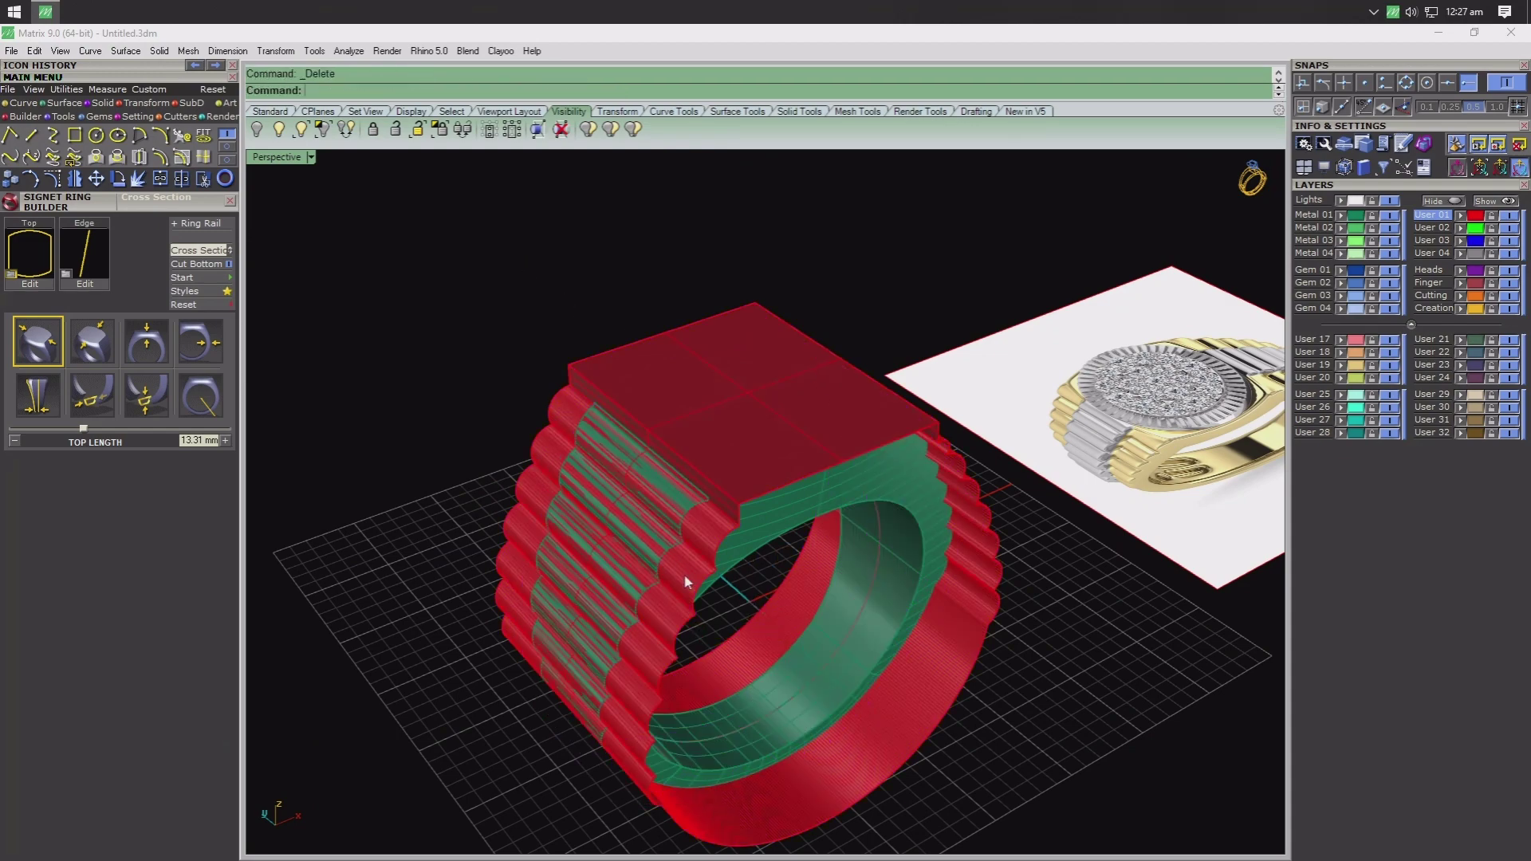
{"action": "left_click", "coordinate": [740, 403]}
{"action": "key", "text": "Delete"}
- Orbit around the ring and select the outline curve on the signet top
{"action": "mouse_move", "coordinate": [764, 563]}
{"action": "right_mouse_down"}
{"action": "mouse_move", "coordinate": [683, 493]}
{"action": "mouse_move", "coordinate": [679, 359]}
{"action": "mouse_move", "coordinate": [601, 536]}
{"action": "right_mouse_up"}
{"action": "scroll", "coordinate": [581, 448], "scroll_direction": "up", "scroll_amount": 5}
{"action": "mouse_move", "coordinate": [580, 410]}
{"action": "right_mouse_down"}
{"action": "mouse_move", "coordinate": [553, 423]}
{"action": "mouse_move", "coordinate": [550, 458]}
{"action": "mouse_move", "coordinate": [694, 495]}
{"action": "mouse_move", "coordinate": [532, 446]}
{"action": "mouse_move", "coordinate": [510, 458]}
{"action": "mouse_move", "coordinate": [506, 489]}
{"action": "mouse_move", "coordinate": [526, 423]}
{"action": "mouse_move", "coordinate": [566, 395]}
{"action": "mouse_move", "coordinate": [594, 438]}
{"action": "right_mouse_up"}
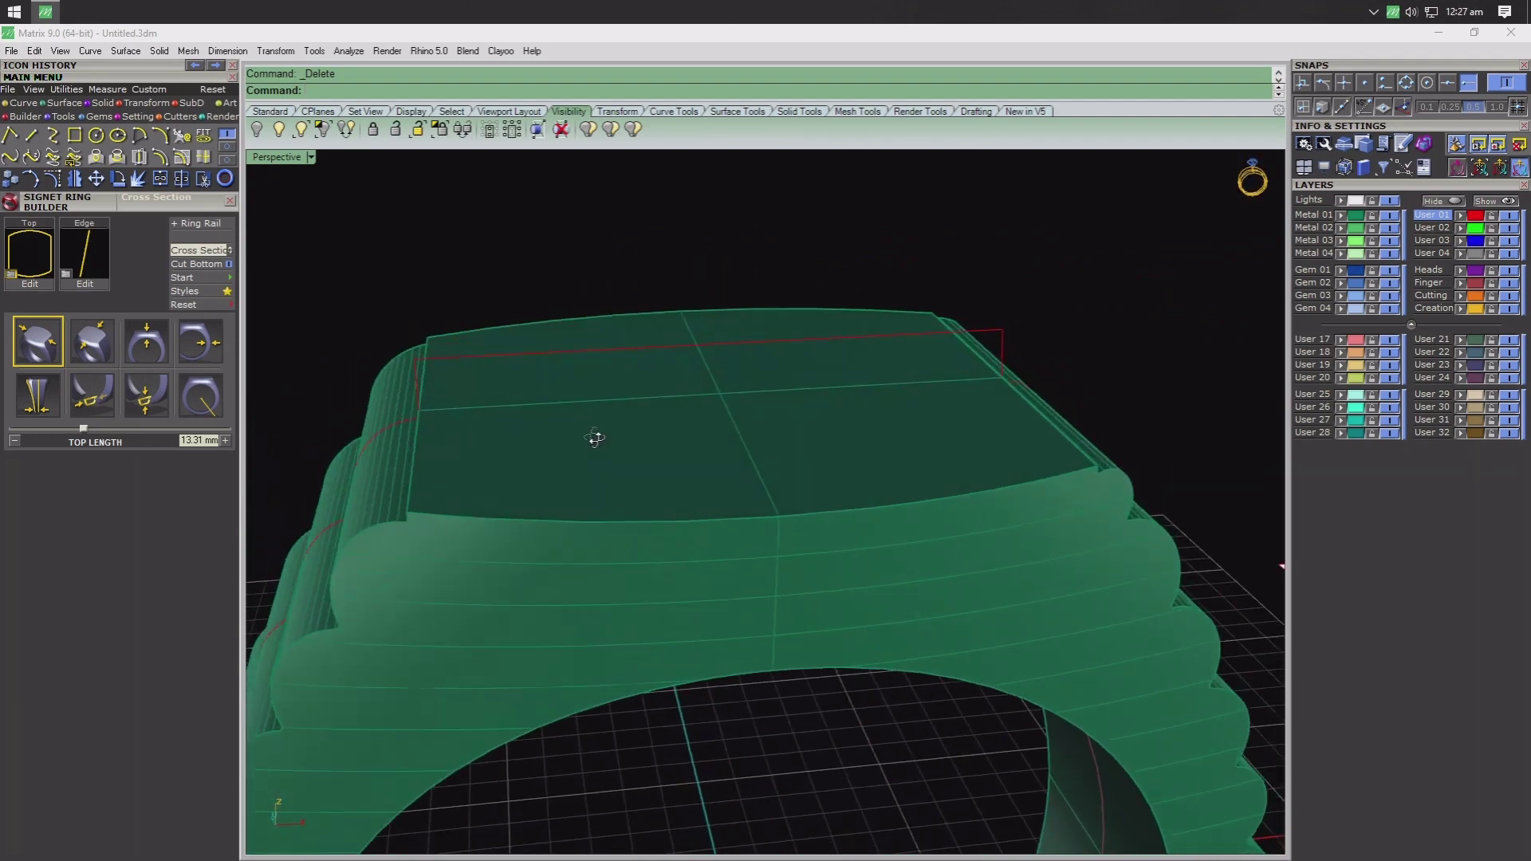
{"action": "mouse_move", "coordinate": [769, 425]}
{"action": "right_mouse_down"}
{"action": "mouse_move", "coordinate": [725, 297]}
{"action": "mouse_move", "coordinate": [803, 270]}
{"action": "mouse_move", "coordinate": [821, 288]}
{"action": "mouse_move", "coordinate": [733, 284]}
{"action": "mouse_move", "coordinate": [840, 330]}
{"action": "mouse_move", "coordinate": [704, 342]}
{"action": "mouse_move", "coordinate": [656, 396]}
{"action": "mouse_move", "coordinate": [748, 256]}
{"action": "right_mouse_up"}
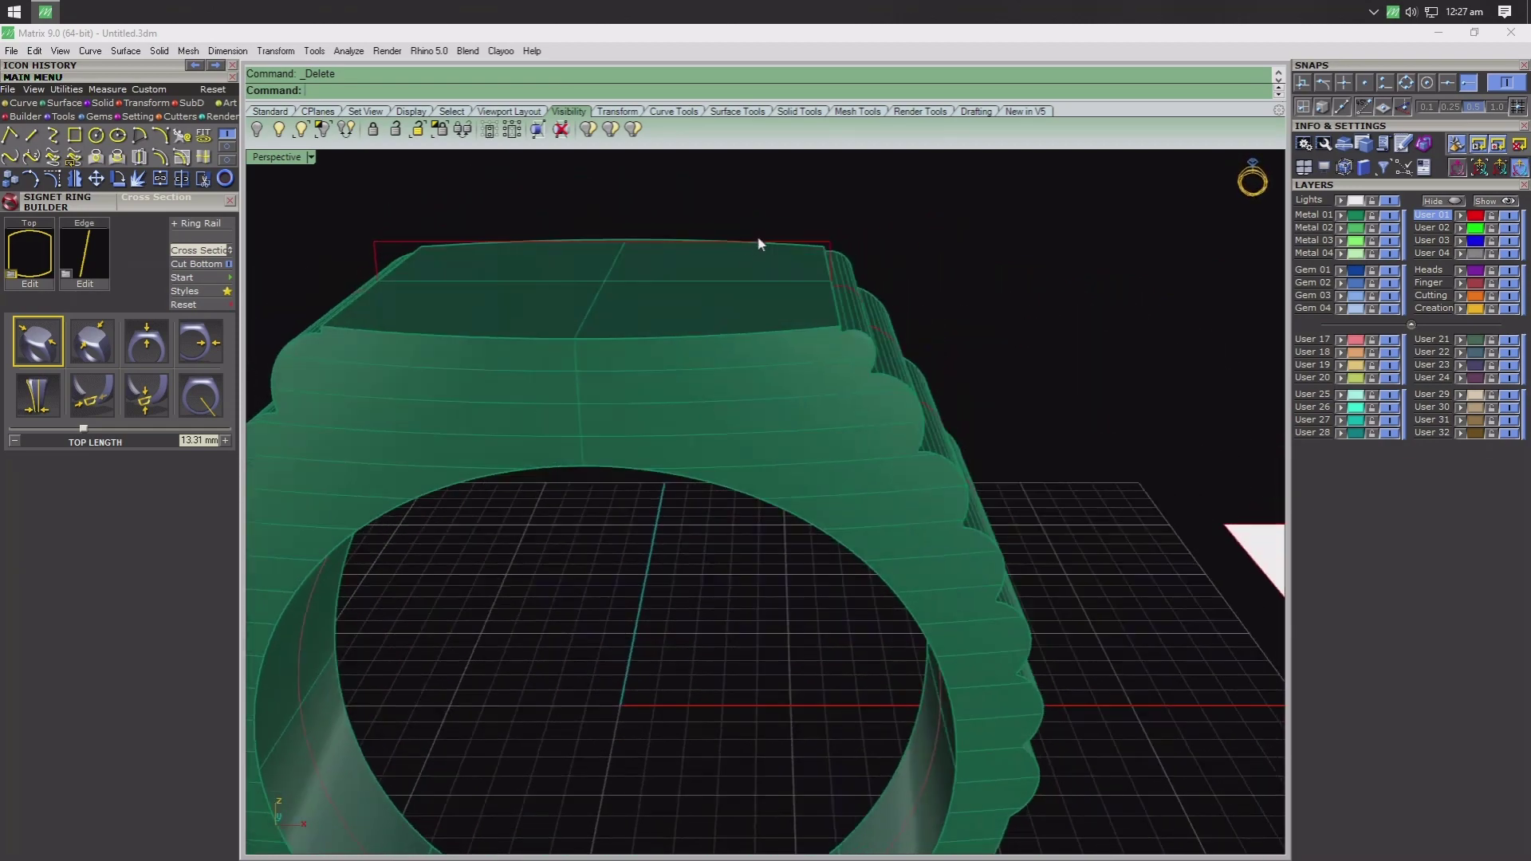
{"action": "left_click", "coordinate": [758, 242]}
{"action": "mouse_move", "coordinate": [845, 303]}
{"action": "right_mouse_down"}
{"action": "mouse_move", "coordinate": [906, 264]}
{"action": "mouse_move", "coordinate": [845, 214]}
{"action": "mouse_move", "coordinate": [787, 260]}
{"action": "mouse_move", "coordinate": [848, 264]}
{"action": "mouse_move", "coordinate": [808, 347]}
{"action": "mouse_move", "coordinate": [1060, 314]}
{"action": "mouse_move", "coordinate": [923, 382]}
{"action": "mouse_move", "coordinate": [844, 724]}
{"action": "mouse_move", "coordinate": [897, 484]}
{"action": "mouse_move", "coordinate": [878, 383]}
{"action": "right_mouse_up"}
{"action": "scroll", "coordinate": [870, 384], "scroll_direction": "up", "scroll_amount": 2}
{"action": "left_click", "coordinate": [864, 384]}
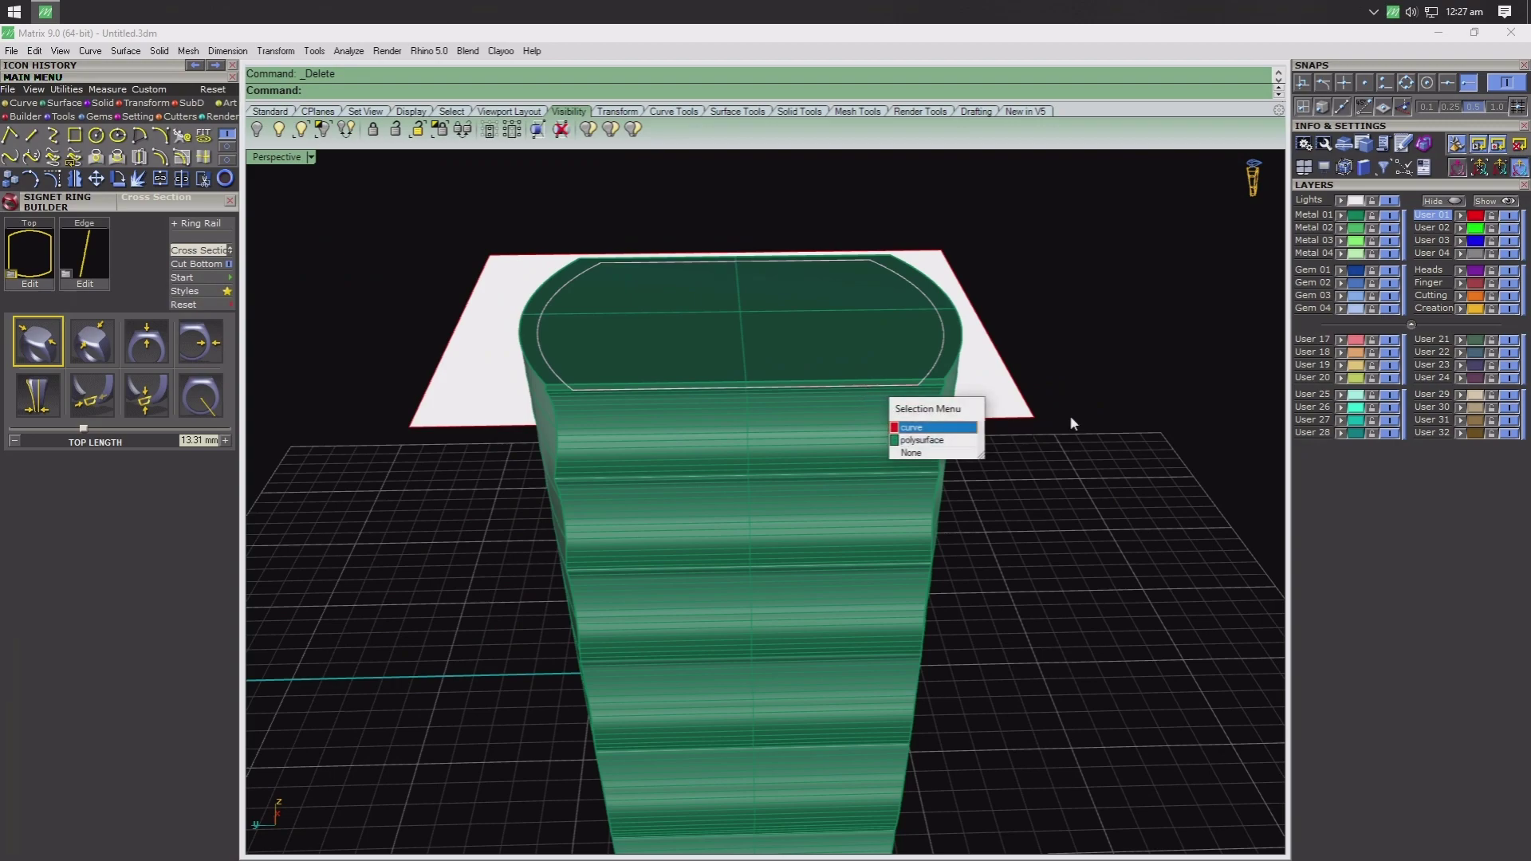
{"action": "key", "text": "Return"}
{"action": "mouse_move", "coordinate": [1050, 417]}
{"action": "right_mouse_down"}
{"action": "mouse_move", "coordinate": [971, 464]}
{"action": "mouse_move", "coordinate": [910, 542]}
{"action": "mouse_move", "coordinate": [471, 519]}
{"action": "mouse_move", "coordinate": [485, 410]}
{"action": "mouse_move", "coordinate": [447, 375]}
{"action": "right_mouse_up"}
- In the Front view, draw a both-sides line from the centre axis along the profile top
{"action": "key", "text": "ctrl+F1"}
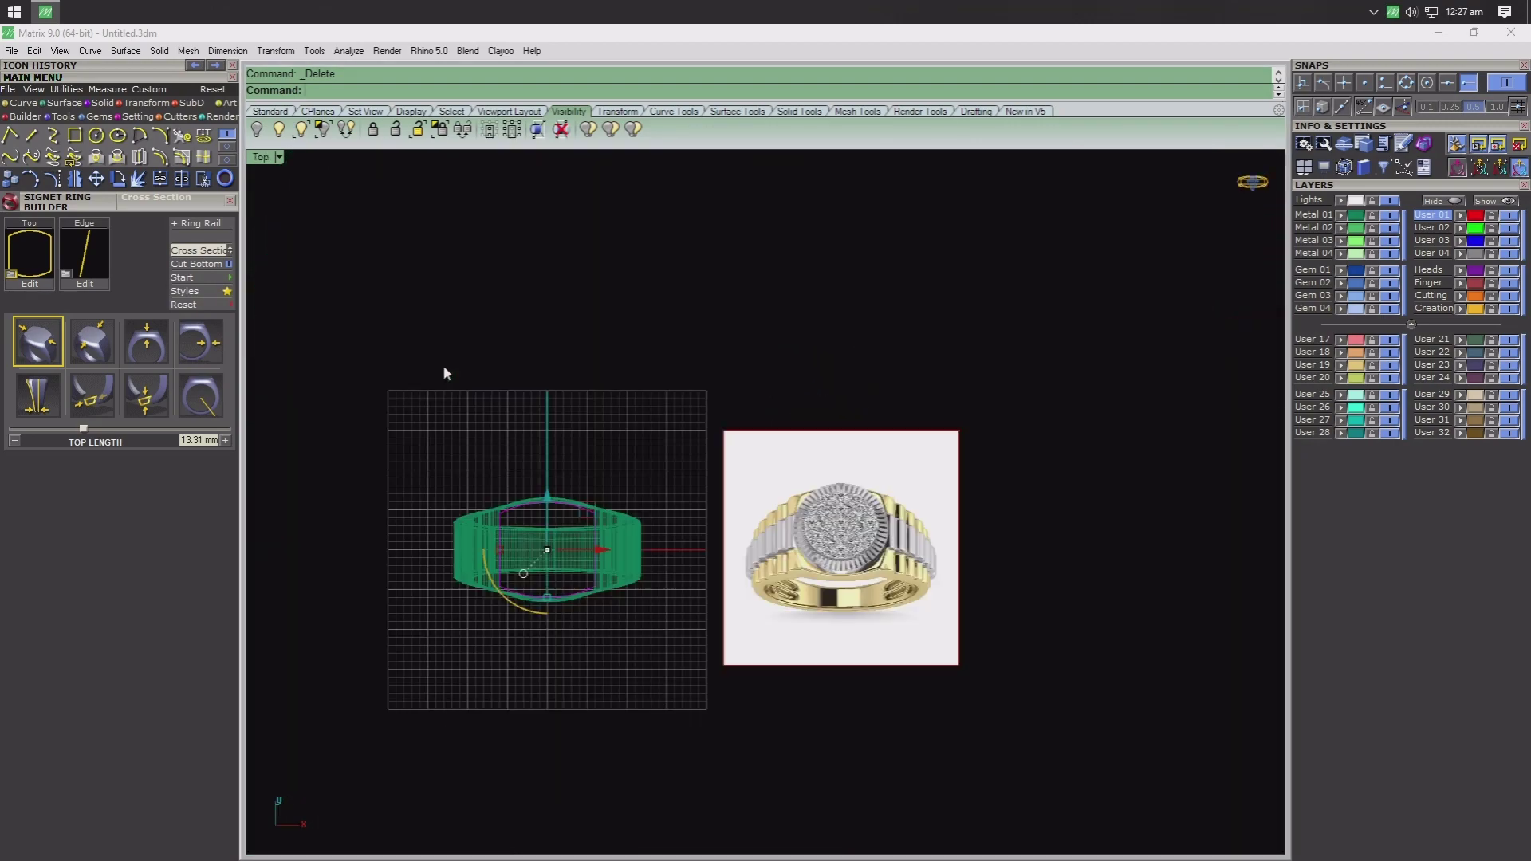
{"action": "key", "text": "ctrl+F2"}
{"action": "scroll", "coordinate": [552, 399], "scroll_direction": "up", "scroll_amount": 3}
{"action": "scroll", "coordinate": [638, 303], "scroll_direction": "down", "scroll_amount": 2}
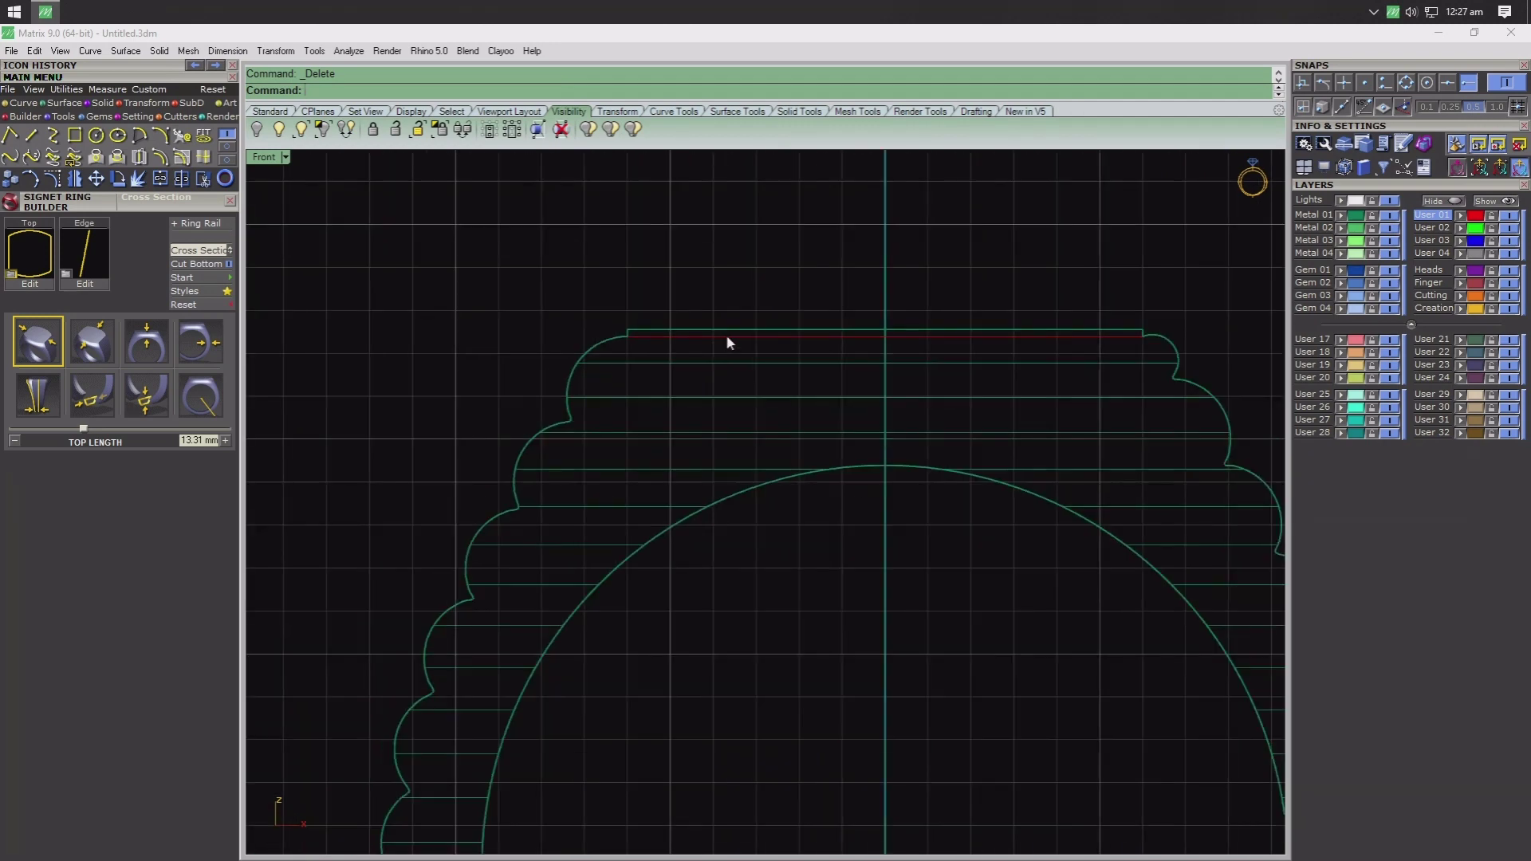
{"action": "right_click_drag", "start_coordinate": [727, 338], "coordinate": [590, 392]}
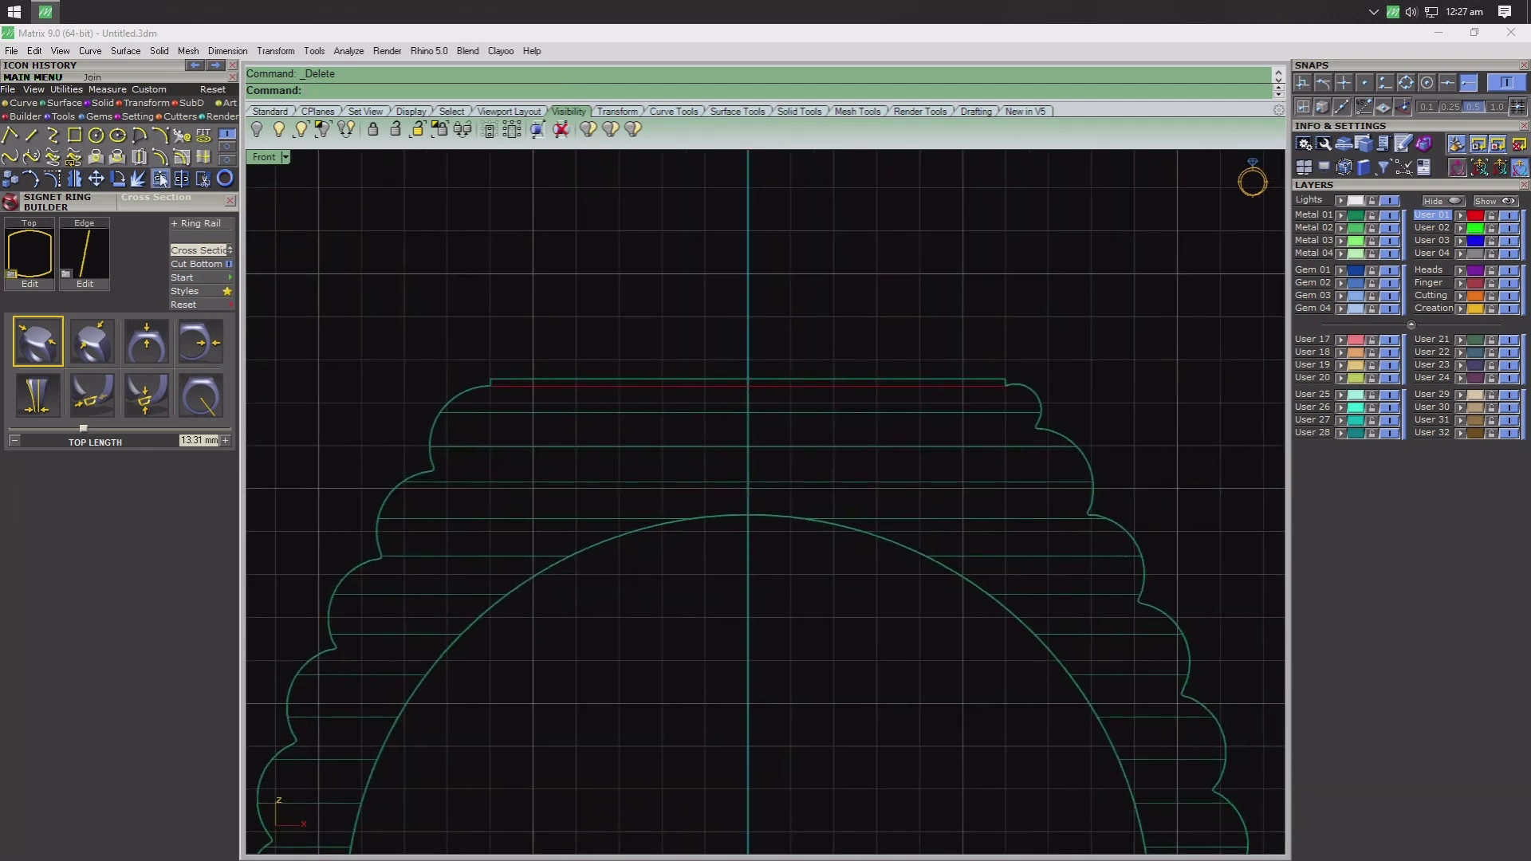
{"action": "right_click", "coordinate": [29, 139]}
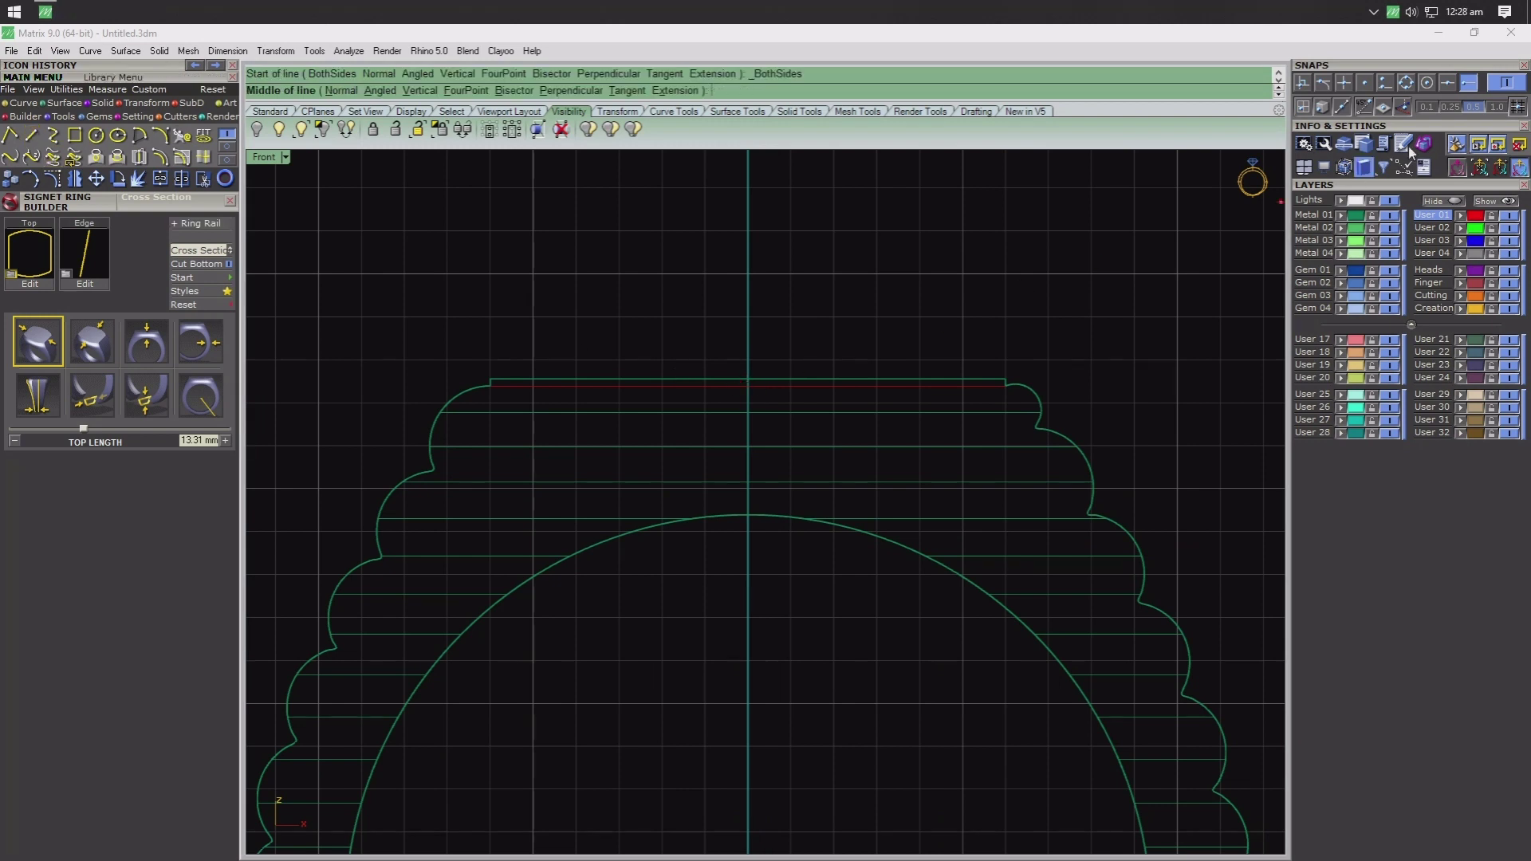
{"action": "left_click", "coordinate": [748, 386]}
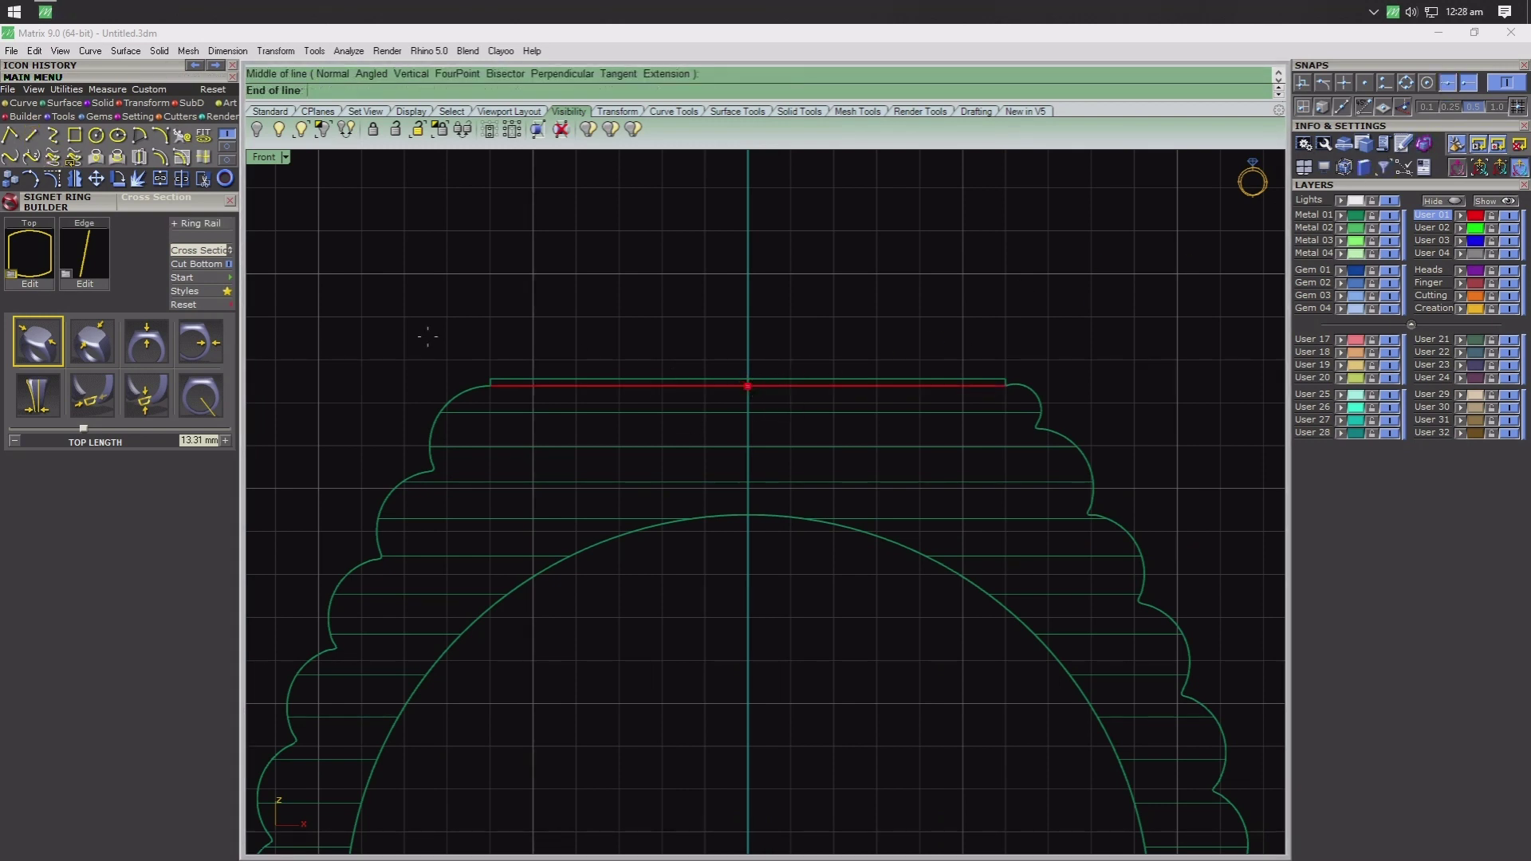
{"action": "left_click", "coordinate": [425, 356]}
{"action": "scroll", "coordinate": [429, 363], "scroll_direction": "up", "scroll_amount": 3}
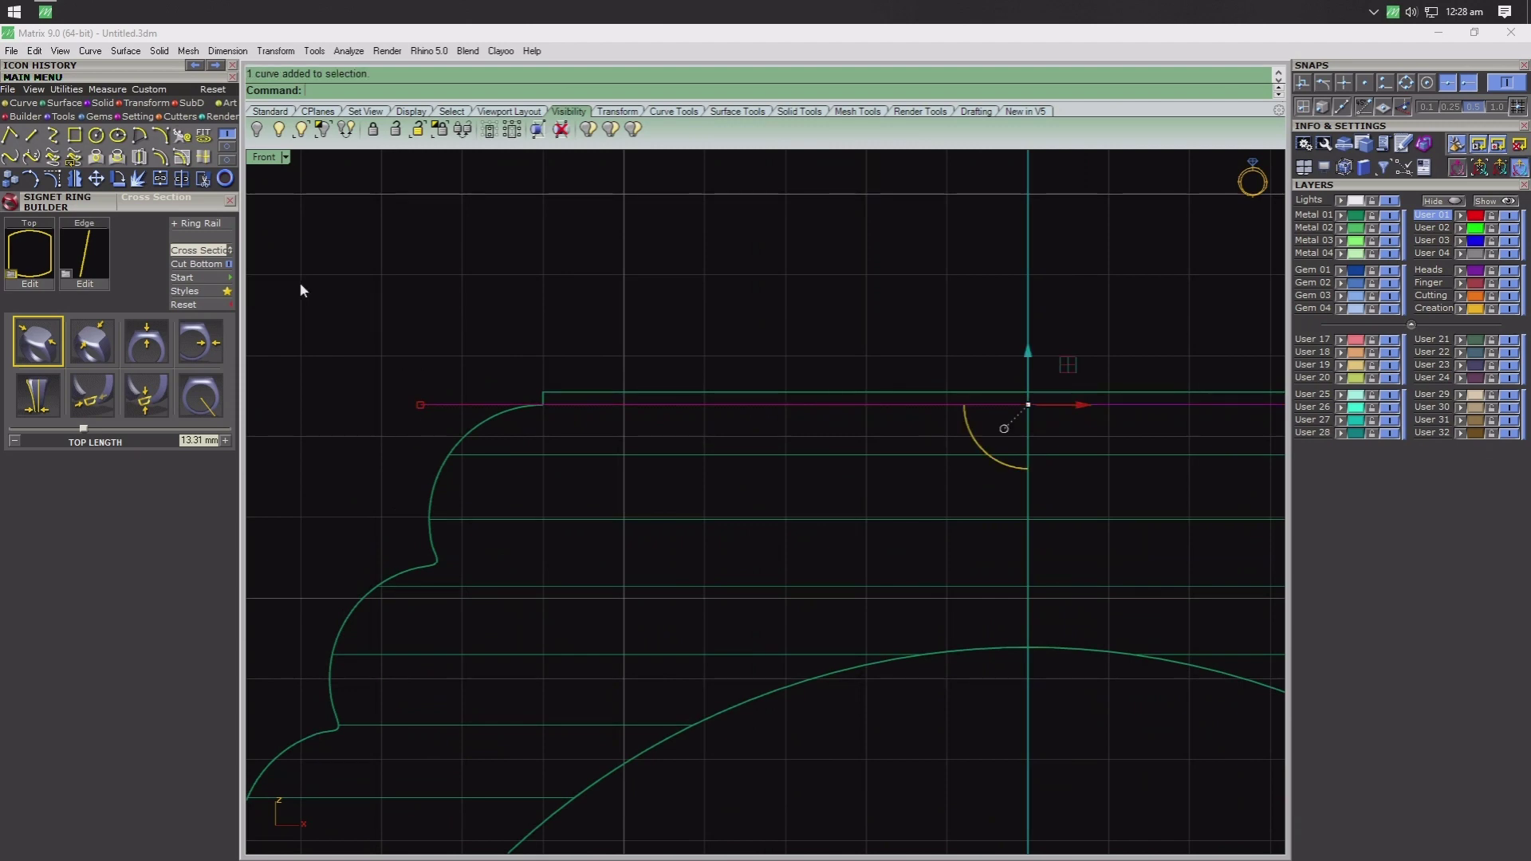
{"action": "double_click", "coordinate": [253, 157]}
{"action": "double_click", "coordinate": [784, 169]}
{"action": "right_click_drag", "start_coordinate": [762, 209], "coordinate": [779, 551]}
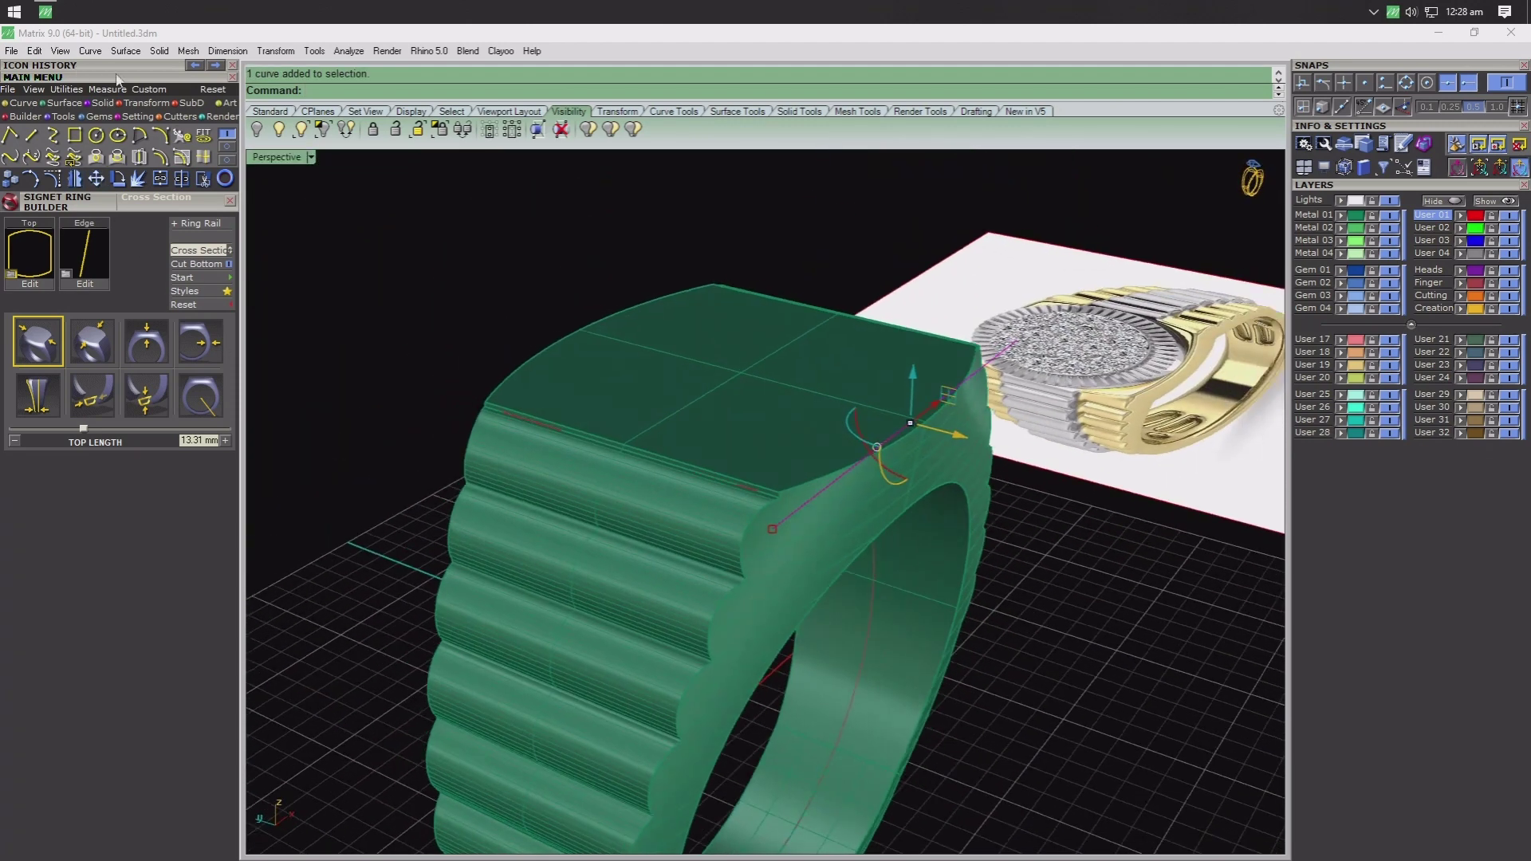
- Extrude the line horizontally into a red cutting plane and move it into place
{"action": "left_click", "coordinate": [159, 51]}
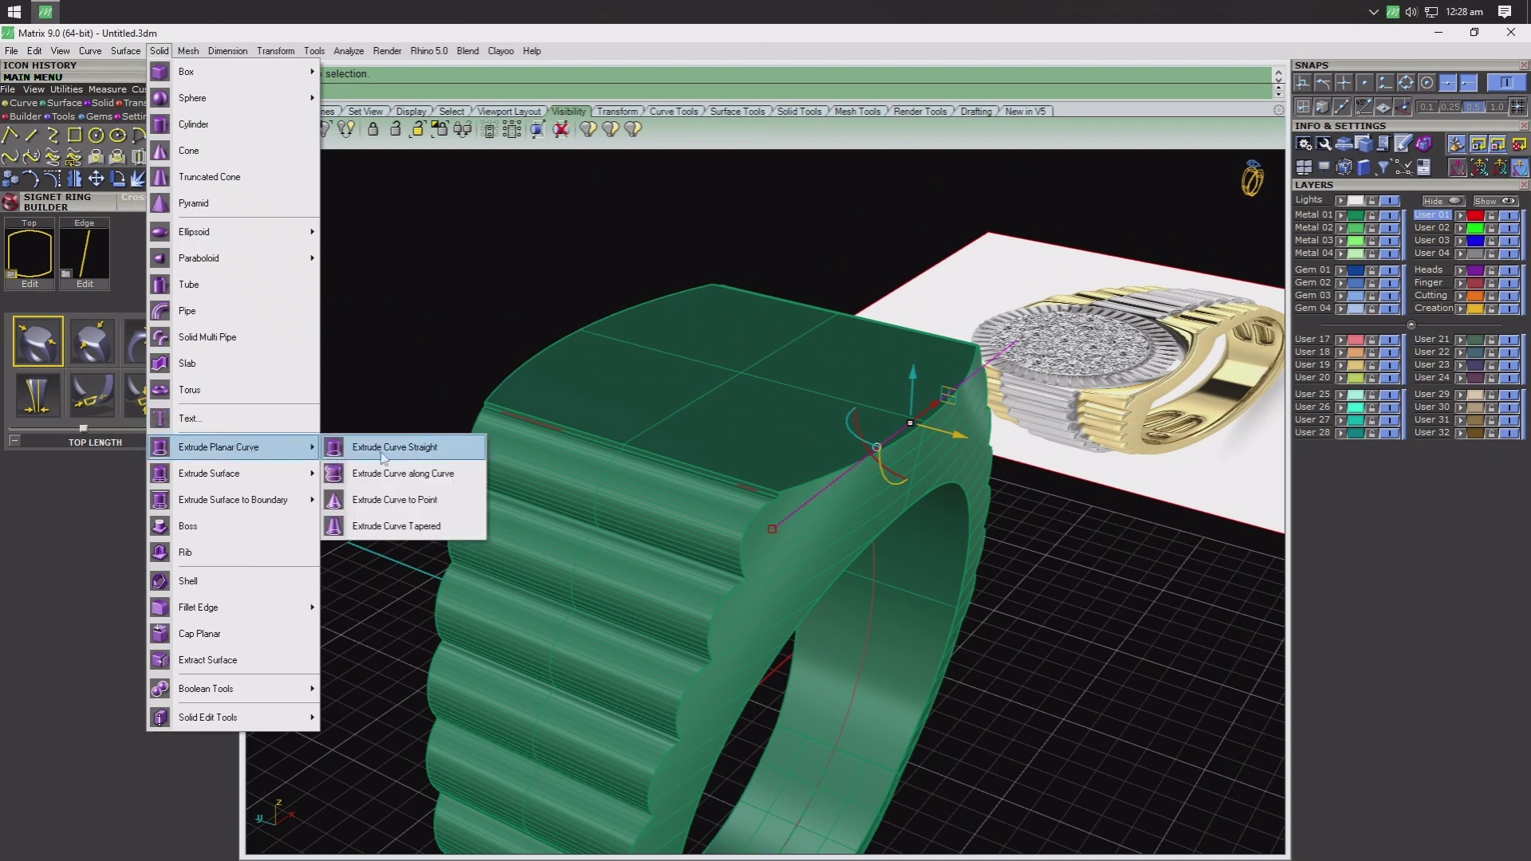
{"action": "left_click", "coordinate": [403, 447]}
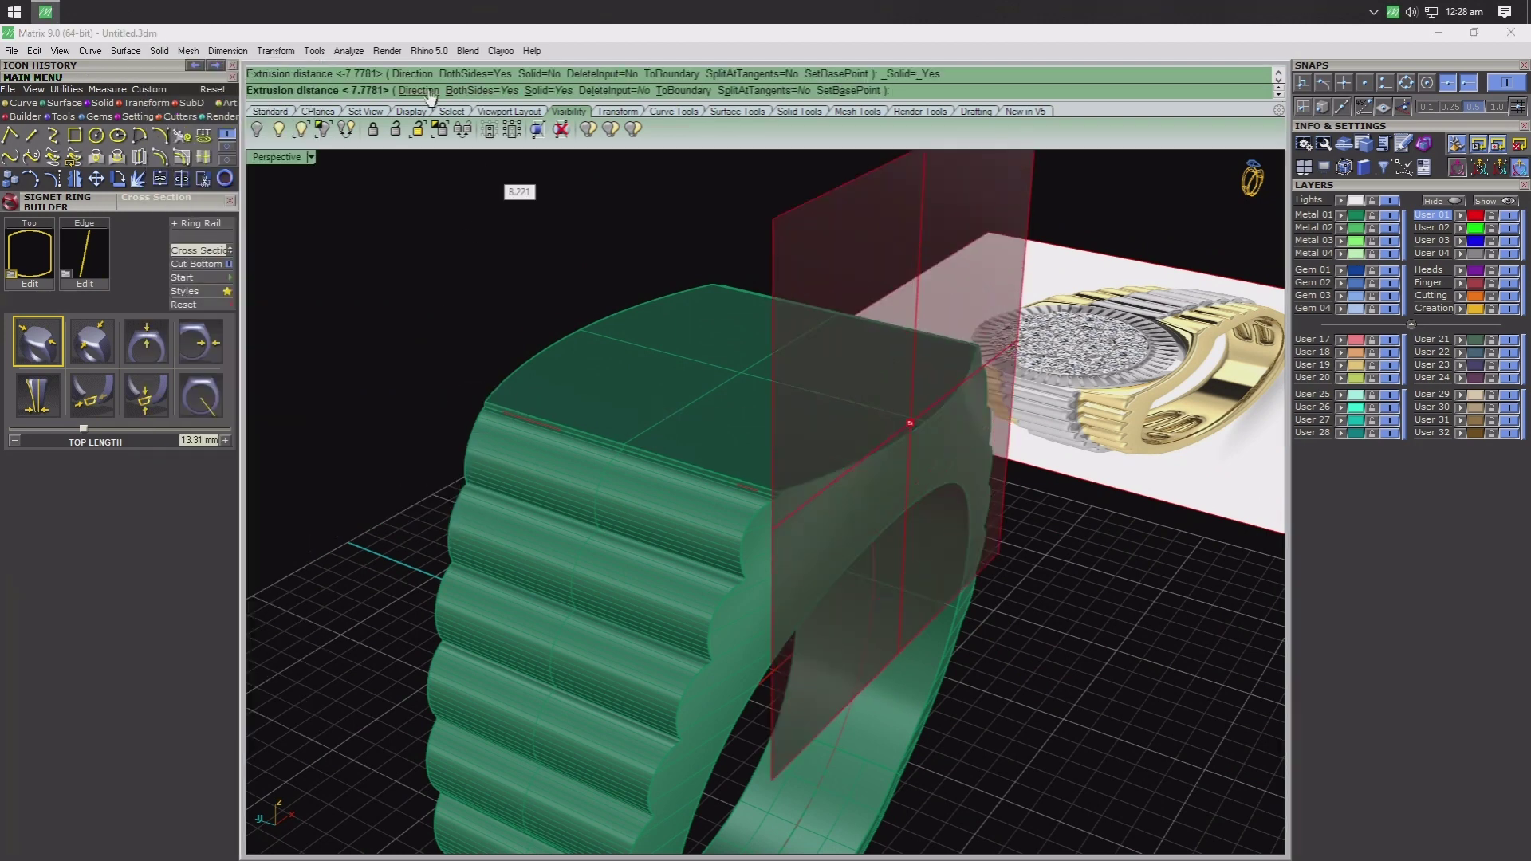
{"action": "left_click", "coordinate": [417, 90]}
{"action": "left_click", "coordinate": [388, 616]}
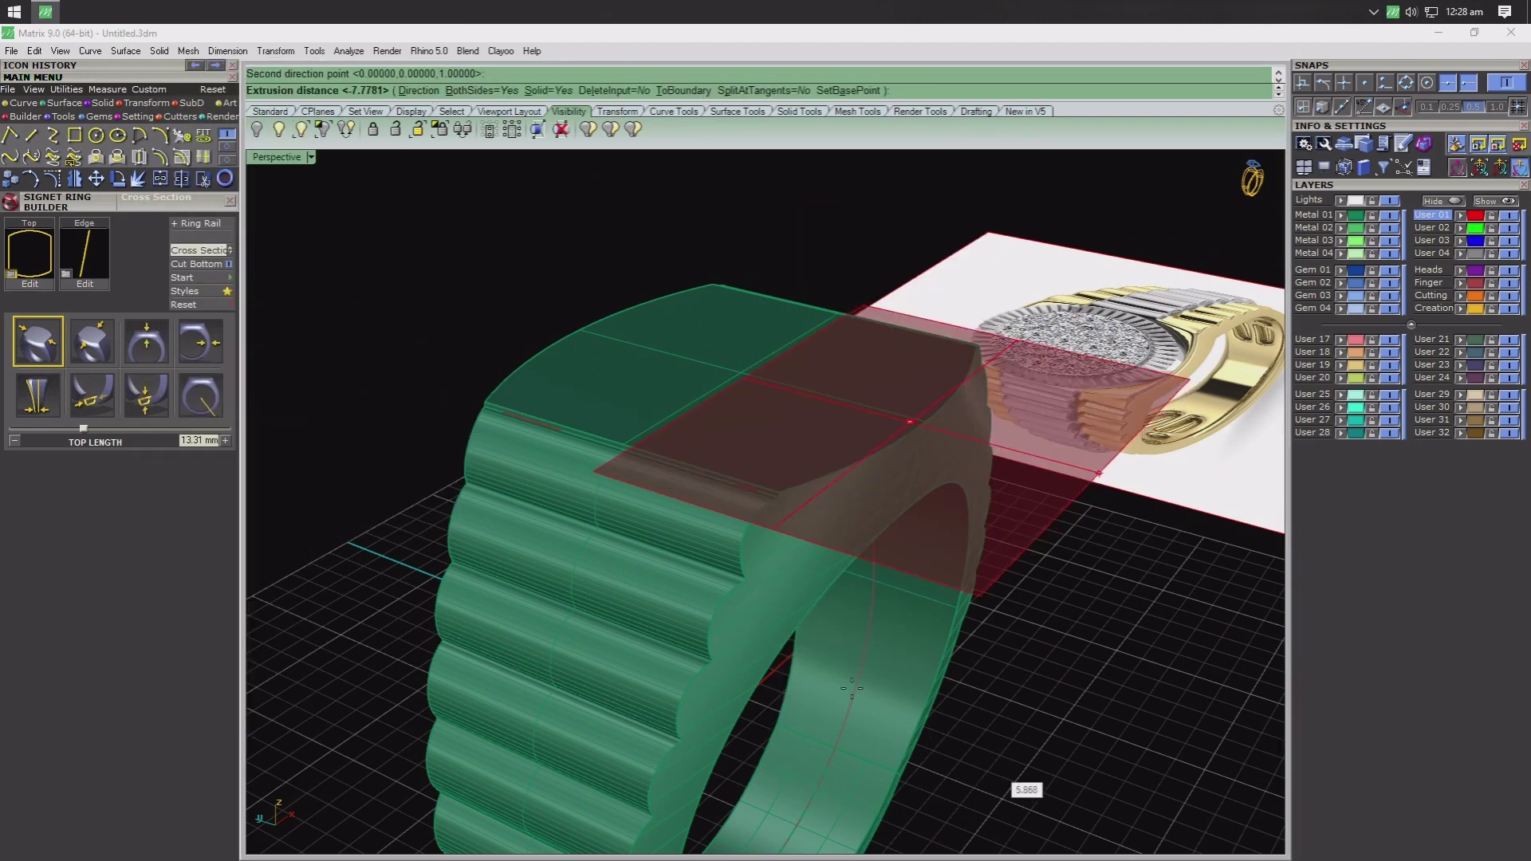
{"action": "left_click", "coordinate": [472, 535]}
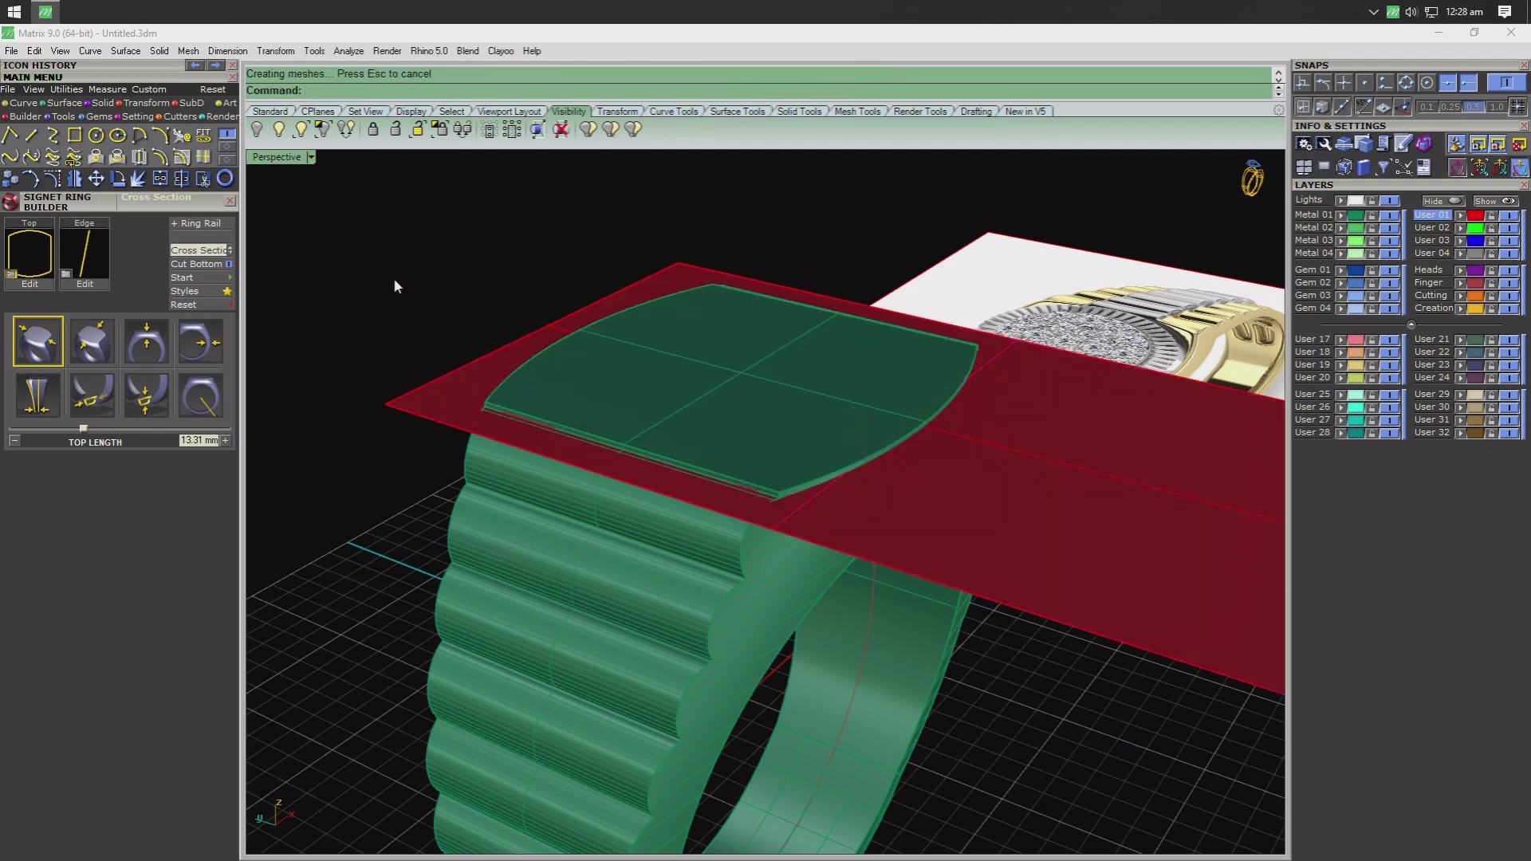
{"action": "left_click", "coordinate": [935, 443]}
{"action": "left_click_drag", "start_coordinate": [862, 412], "coordinate": [682, 370]}
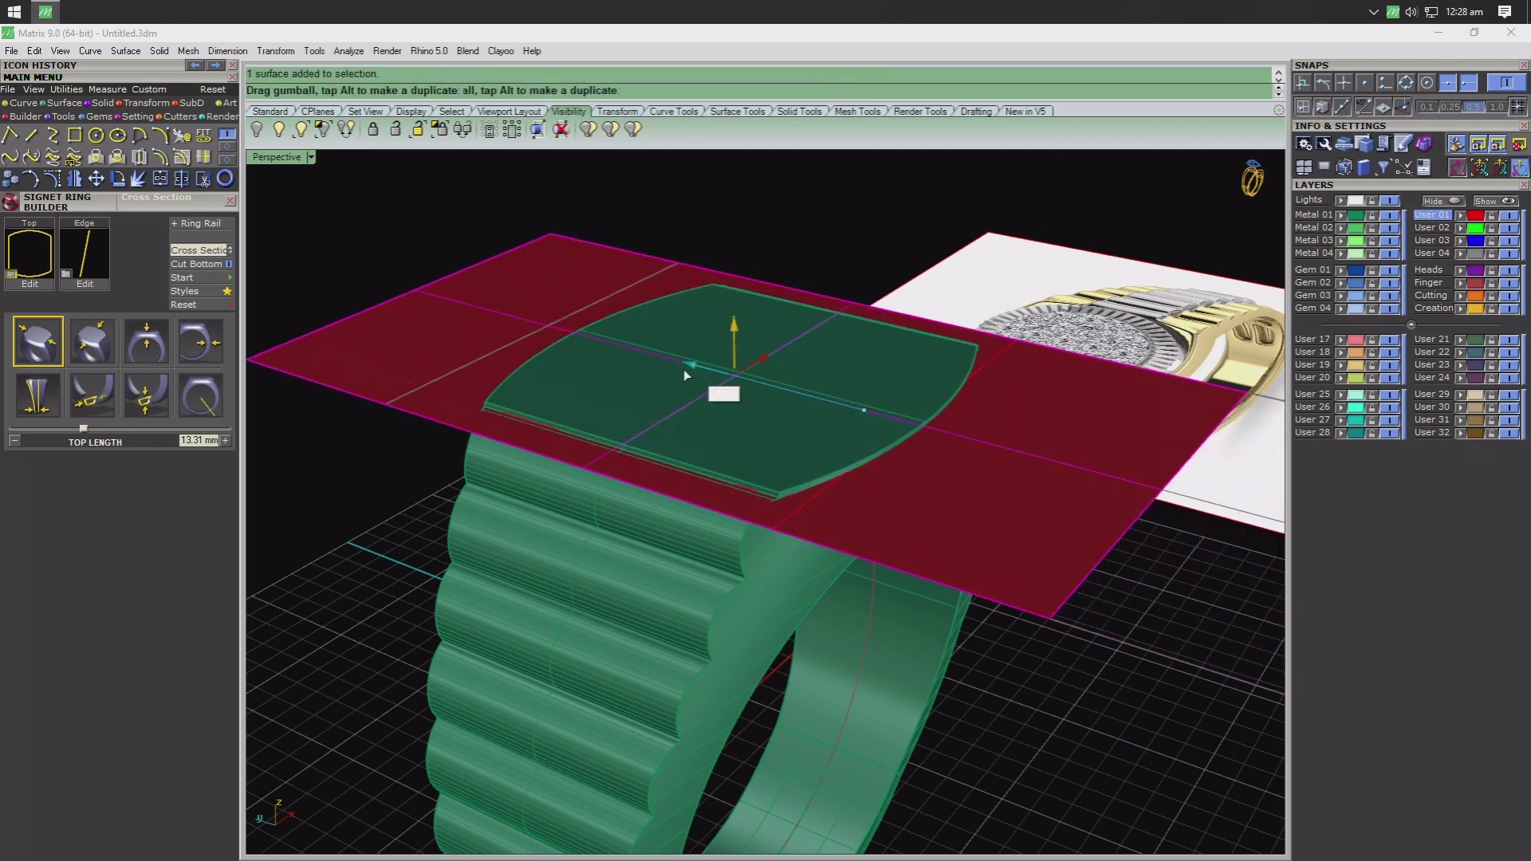
{"action": "key", "text": "Escape"}
- Split the ring with the red plane and delete the cut-off top slab
{"action": "left_click", "coordinate": [715, 680]}
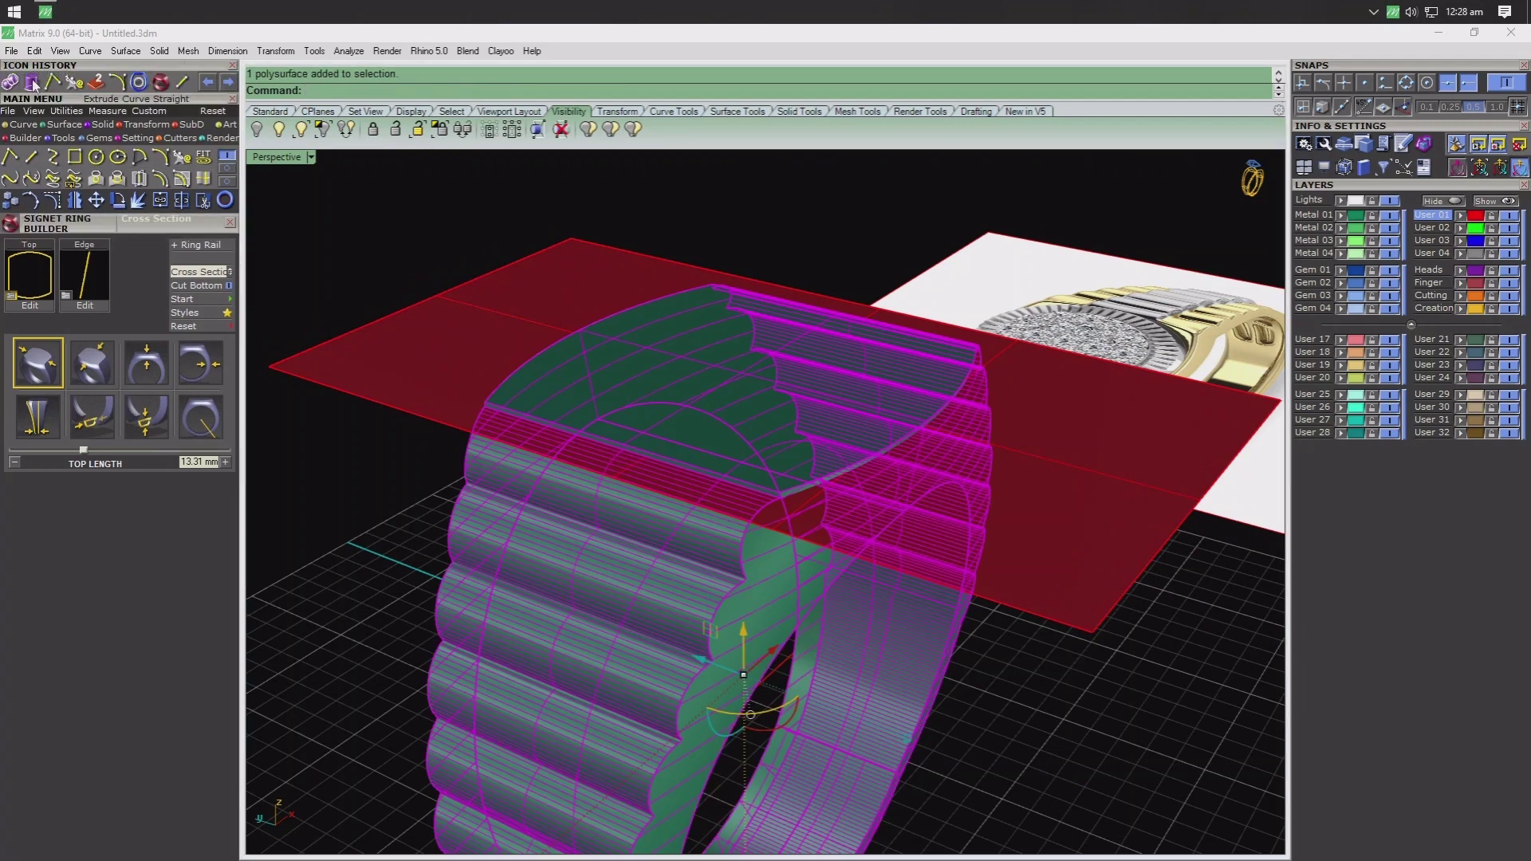
{"action": "left_click", "coordinate": [10, 82]}
{"action": "left_click", "coordinate": [412, 349]}
{"action": "key", "text": "Return"}
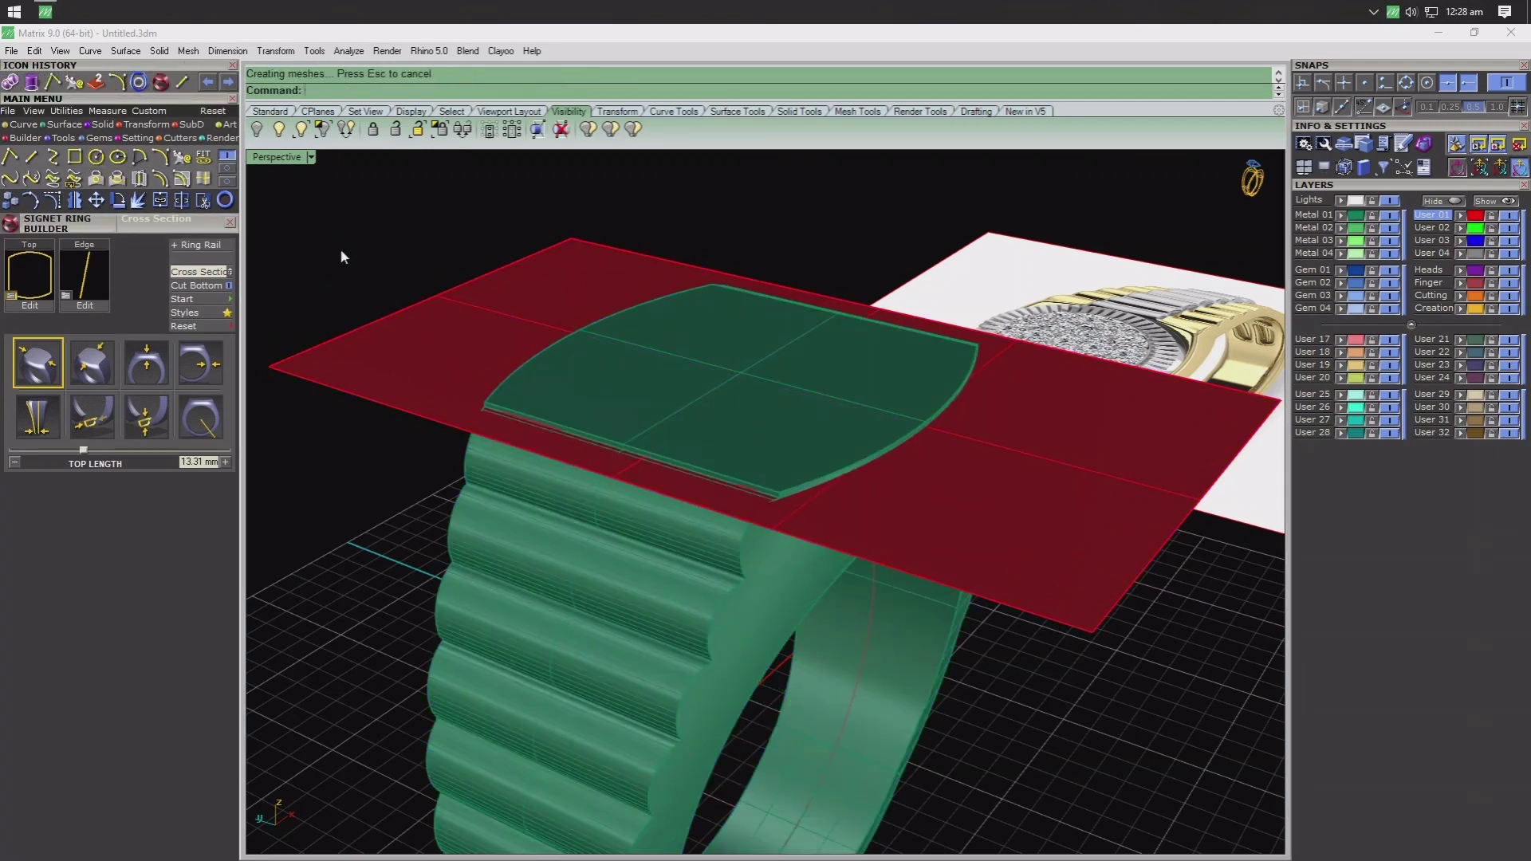
{"action": "key", "text": "Delete"}
- Orbit around the ring to inspect the flat top from several angles
{"action": "right_click_drag", "start_coordinate": [668, 401], "coordinate": [861, 596]}
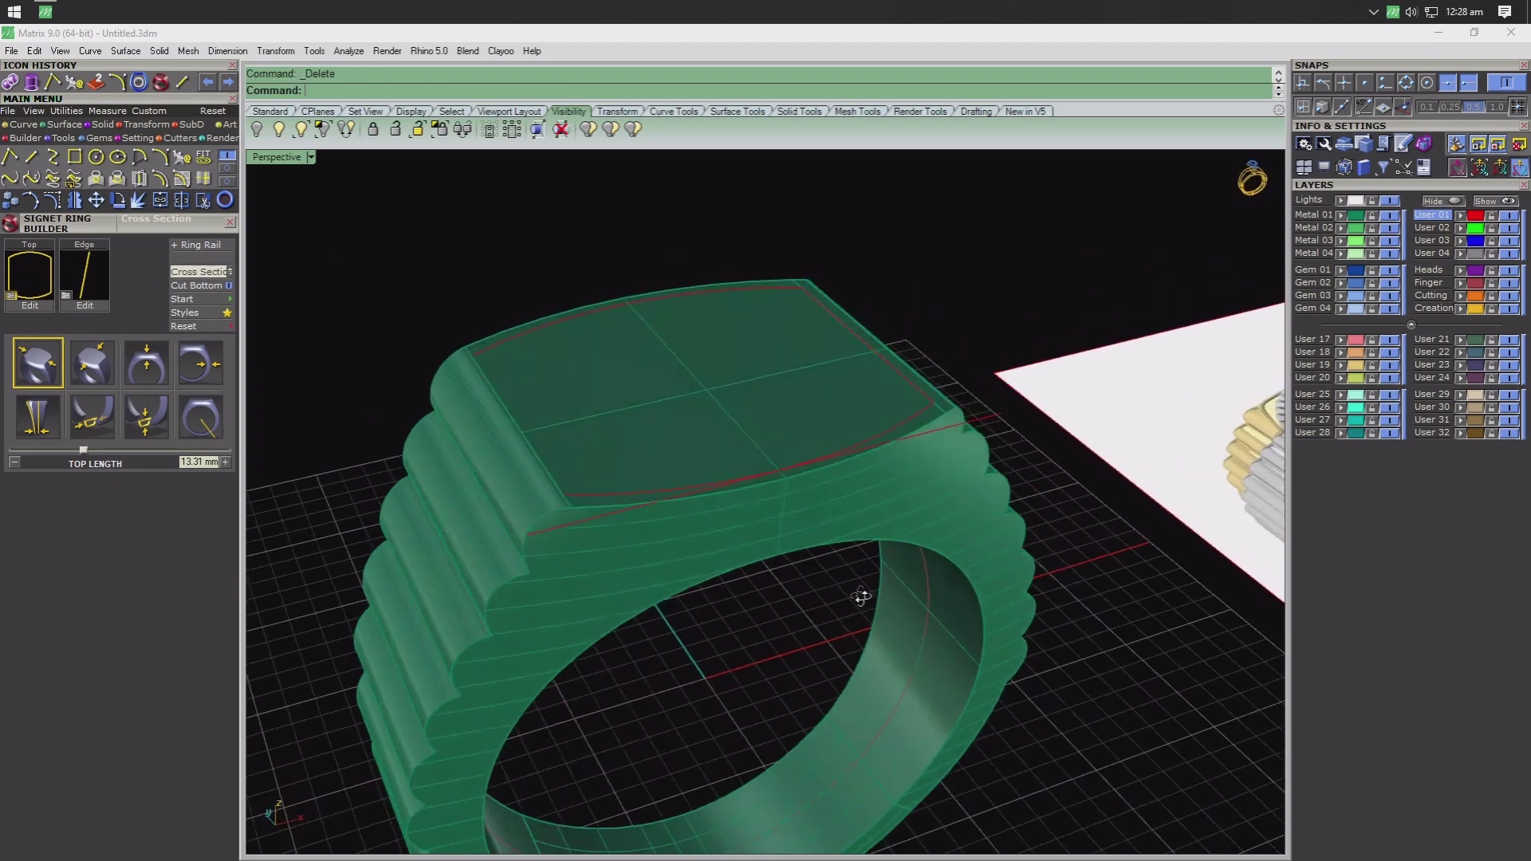
{"action": "left_click", "coordinate": [923, 415]}
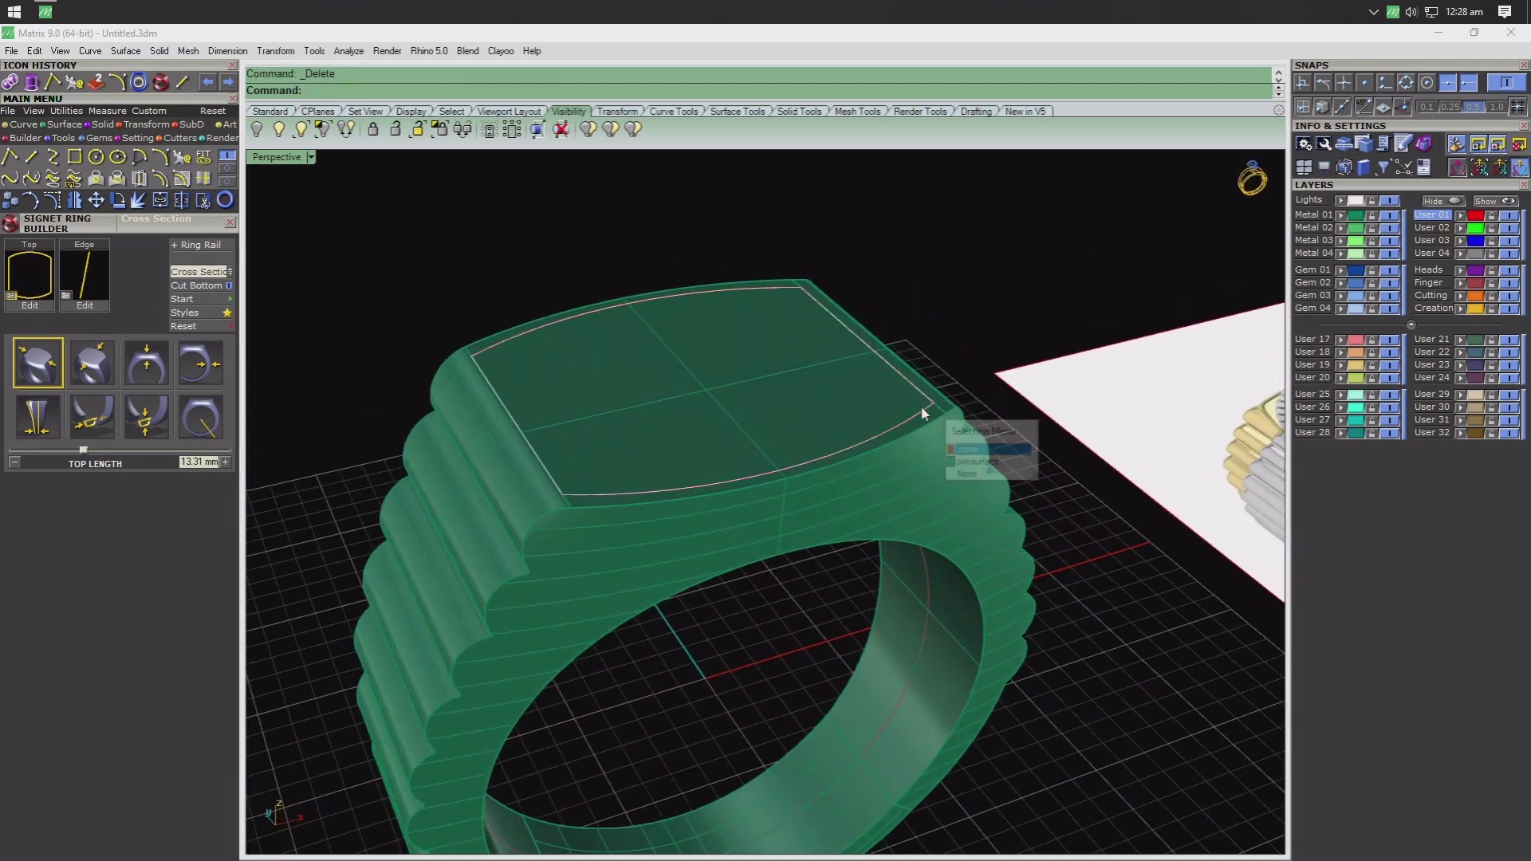
{"action": "key", "text": "Escape"}
{"action": "mouse_move", "coordinate": [920, 409]}
{"action": "right_mouse_down"}
{"action": "mouse_move", "coordinate": [821, 458]}
{"action": "mouse_move", "coordinate": [861, 404]}
{"action": "right_mouse_up"}
{"action": "scroll", "coordinate": [861, 403], "scroll_direction": "down", "scroll_amount": 3}
{"action": "left_click", "coordinate": [824, 453]}
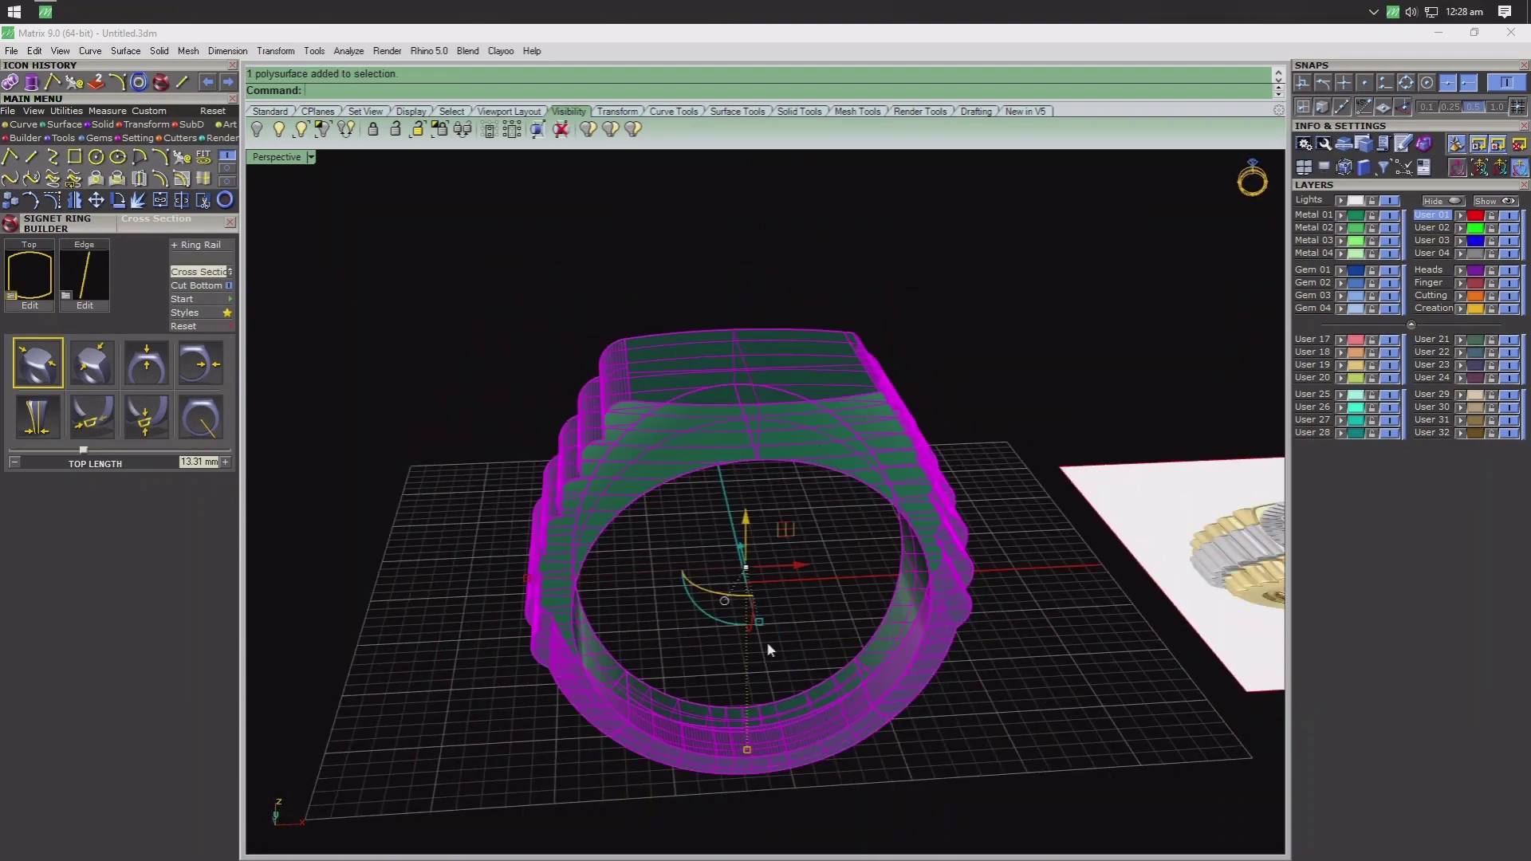
{"action": "key", "text": "Escape"}
{"action": "mouse_move", "coordinate": [732, 540]}
{"action": "right_mouse_down"}
{"action": "mouse_move", "coordinate": [891, 455]}
{"action": "mouse_move", "coordinate": [639, 455]}
{"action": "mouse_move", "coordinate": [785, 556]}
{"action": "mouse_move", "coordinate": [930, 489]}
{"action": "mouse_move", "coordinate": [909, 503]}
{"action": "mouse_move", "coordinate": [921, 530]}
{"action": "right_mouse_up"}
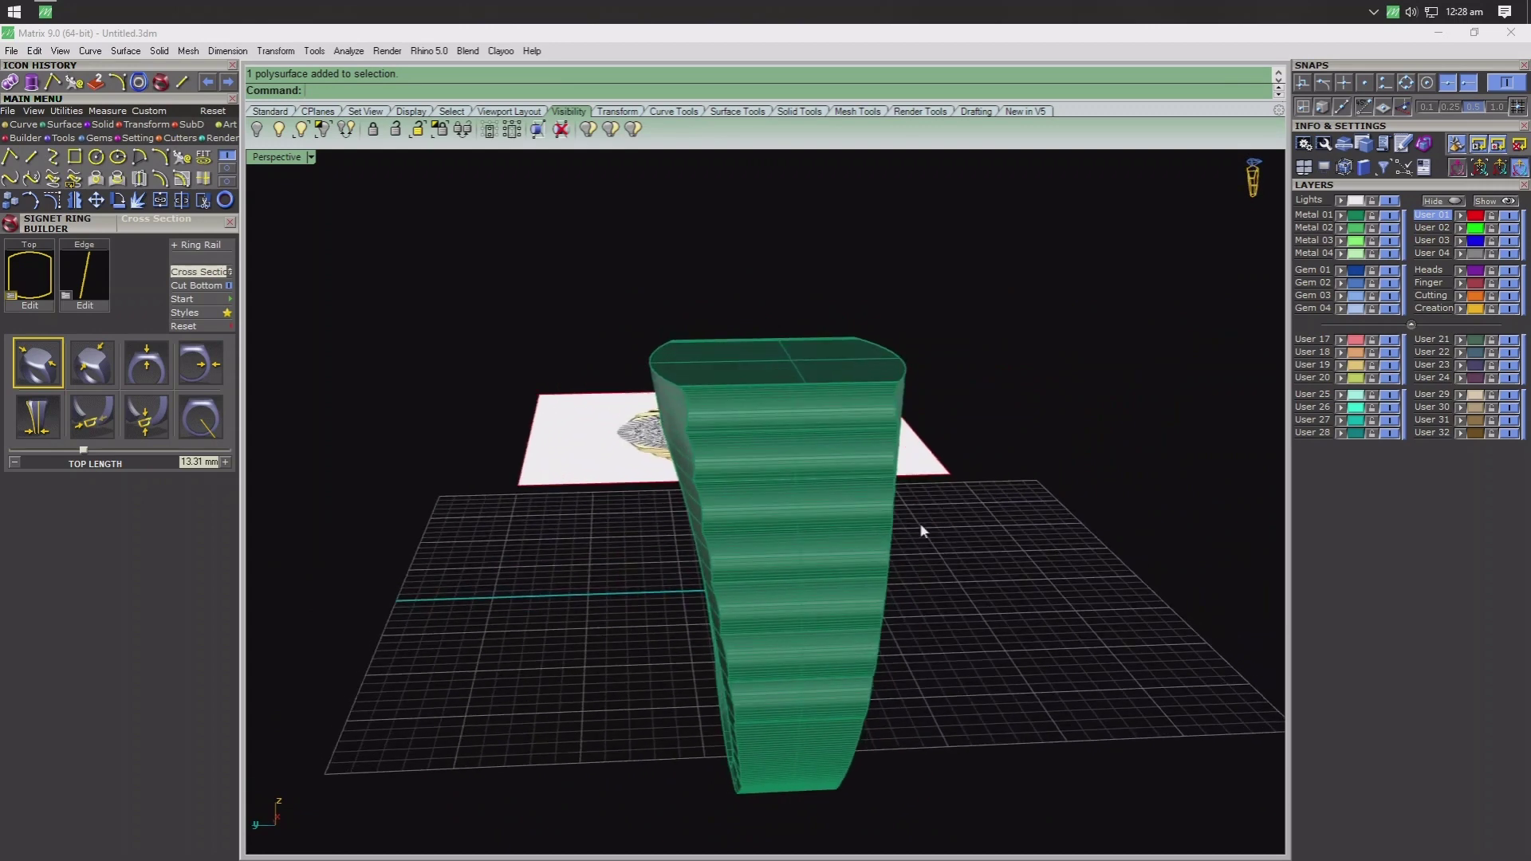
- Step through Top and Front views to the Right view and zoom in on the profile
{"action": "key", "text": "ctrl+F1"}
{"action": "key", "text": "ctrl+F2"}
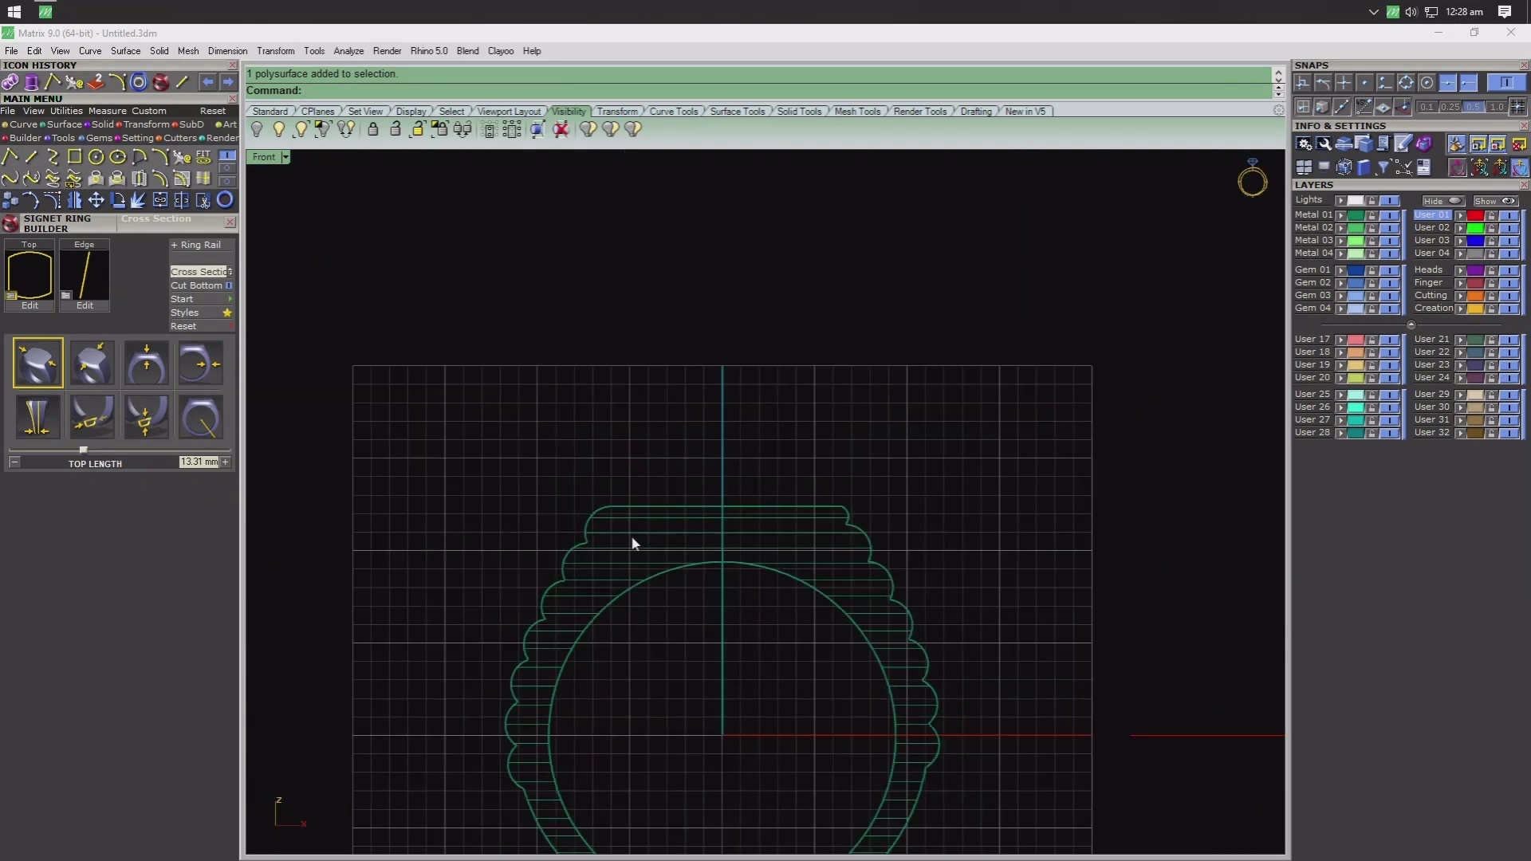
{"action": "scroll", "coordinate": [630, 534], "scroll_direction": "up", "scroll_amount": 2}
{"action": "key", "text": "ctrl+F3"}
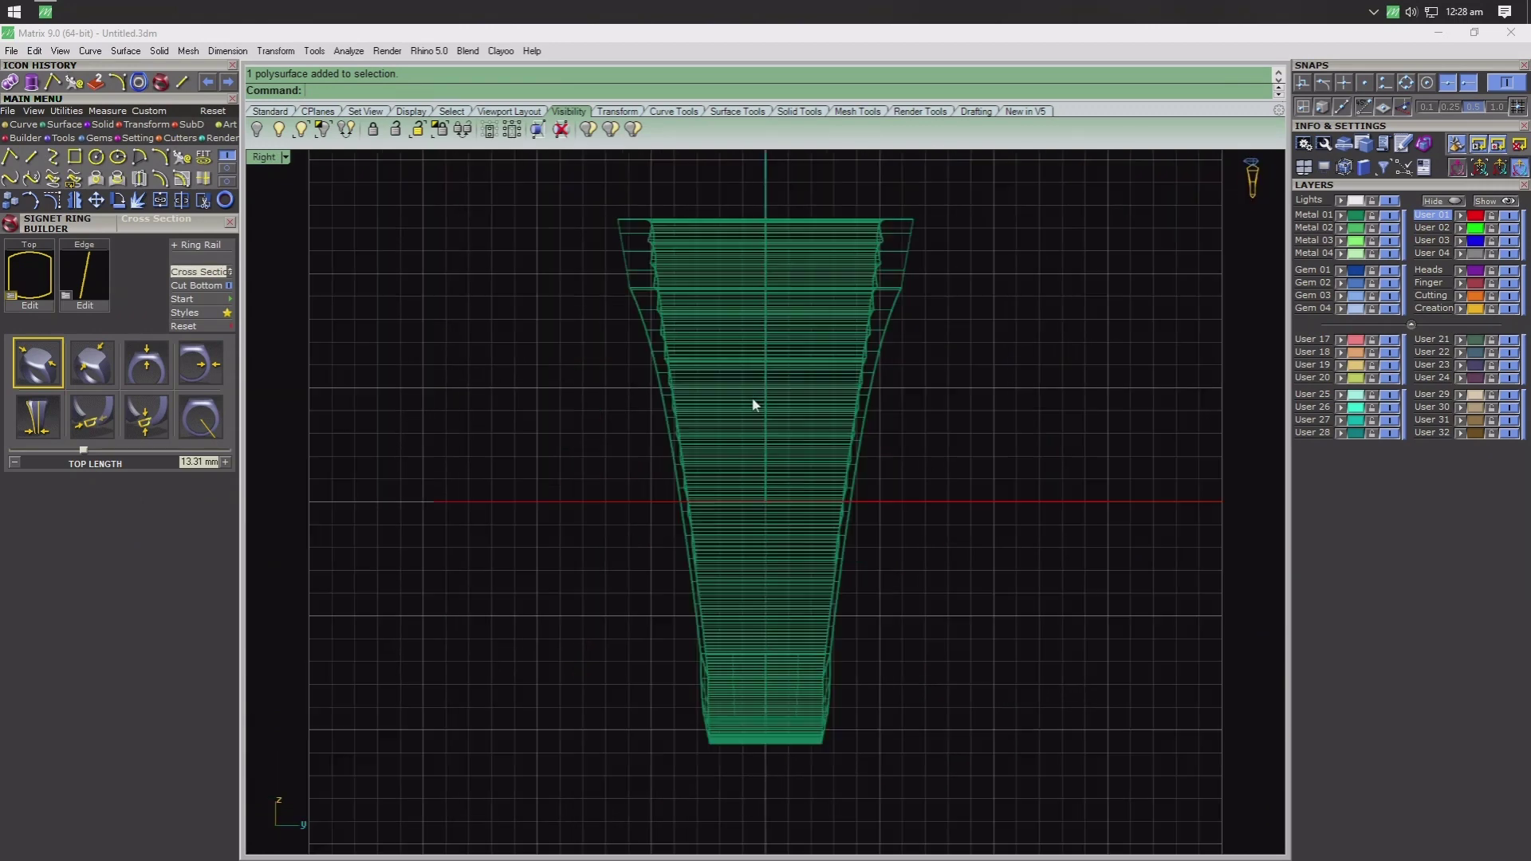
{"action": "scroll", "coordinate": [982, 355], "scroll_direction": "up", "scroll_amount": 1}
{"action": "scroll", "coordinate": [905, 308], "scroll_direction": "up", "scroll_amount": 1}
{"action": "scroll", "coordinate": [909, 279], "scroll_direction": "up", "scroll_amount": 3}
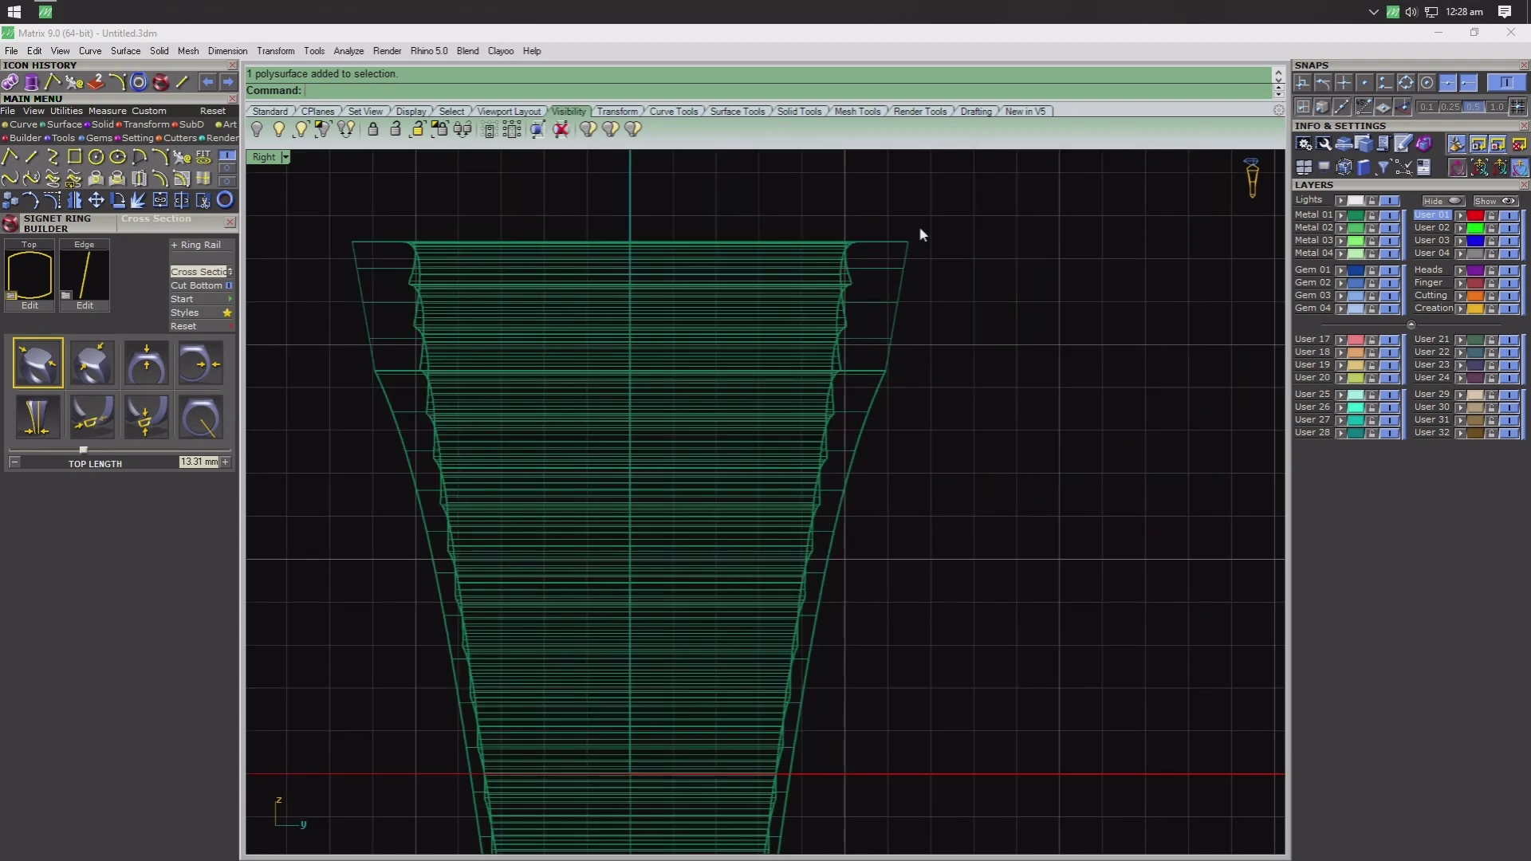
{"action": "scroll", "coordinate": [404, 220], "scroll_direction": "down", "scroll_amount": 1}
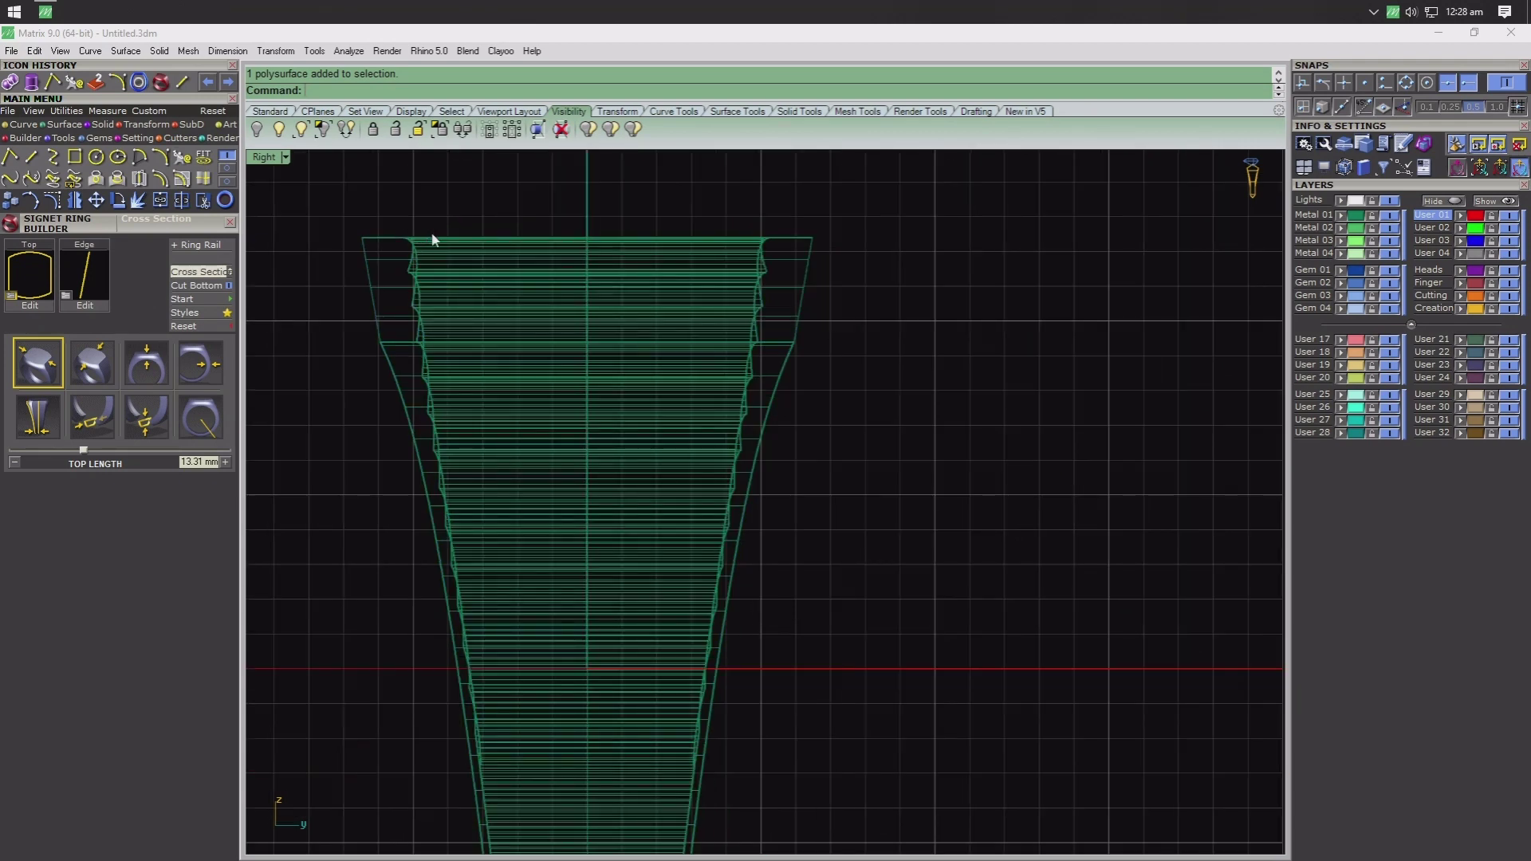
- Set the Right viewport display mode to Shaded
{"action": "left_click", "coordinate": [289, 163]}
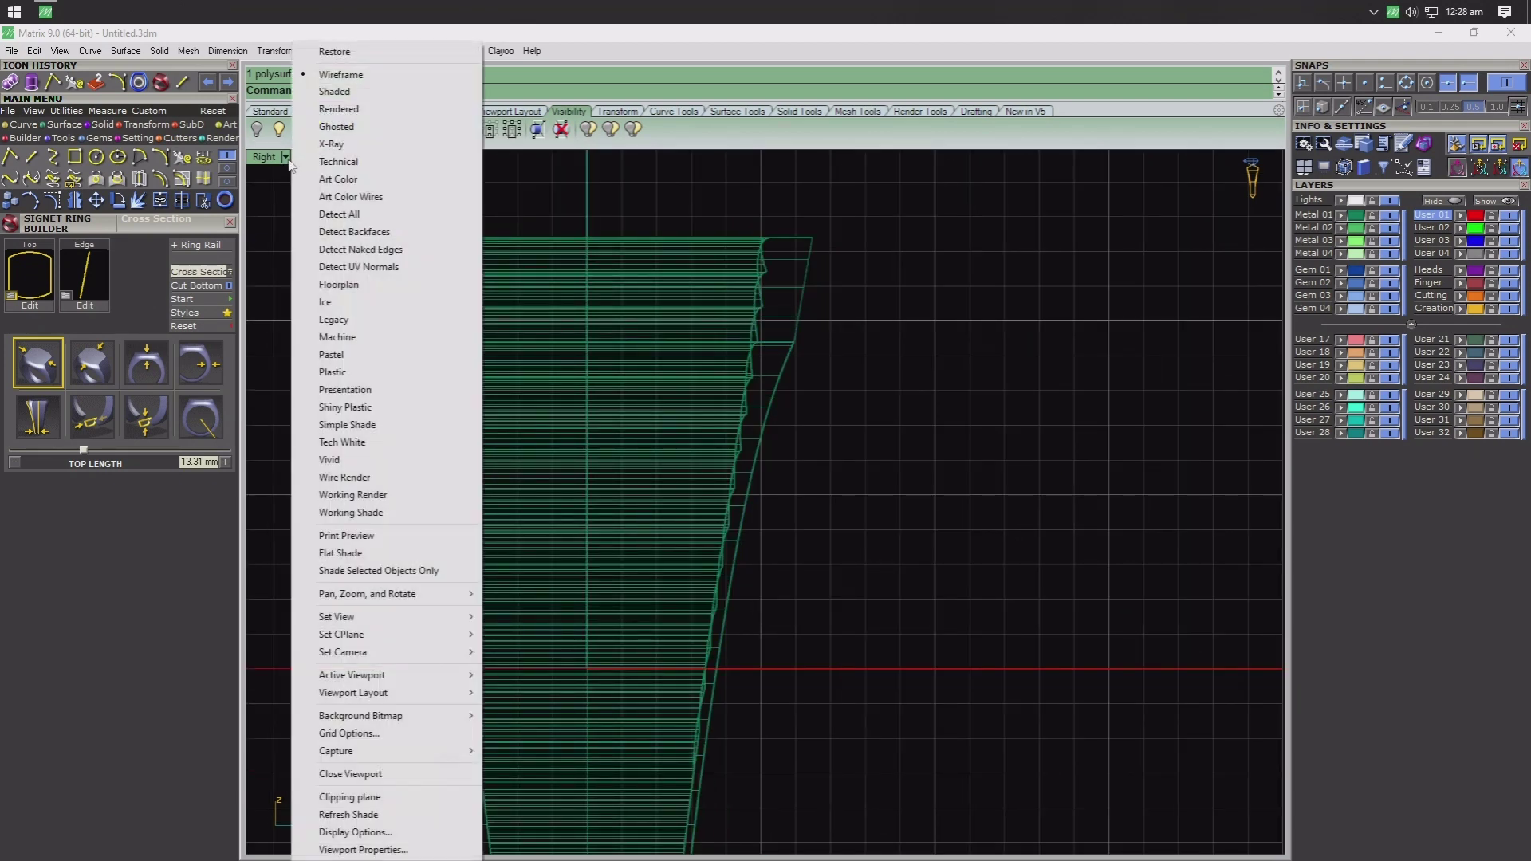
{"action": "left_click", "coordinate": [335, 91]}
{"action": "scroll", "coordinate": [423, 239], "scroll_direction": "down", "scroll_amount": 1}
{"action": "scroll", "coordinate": [423, 243], "scroll_direction": "up", "scroll_amount": 1}
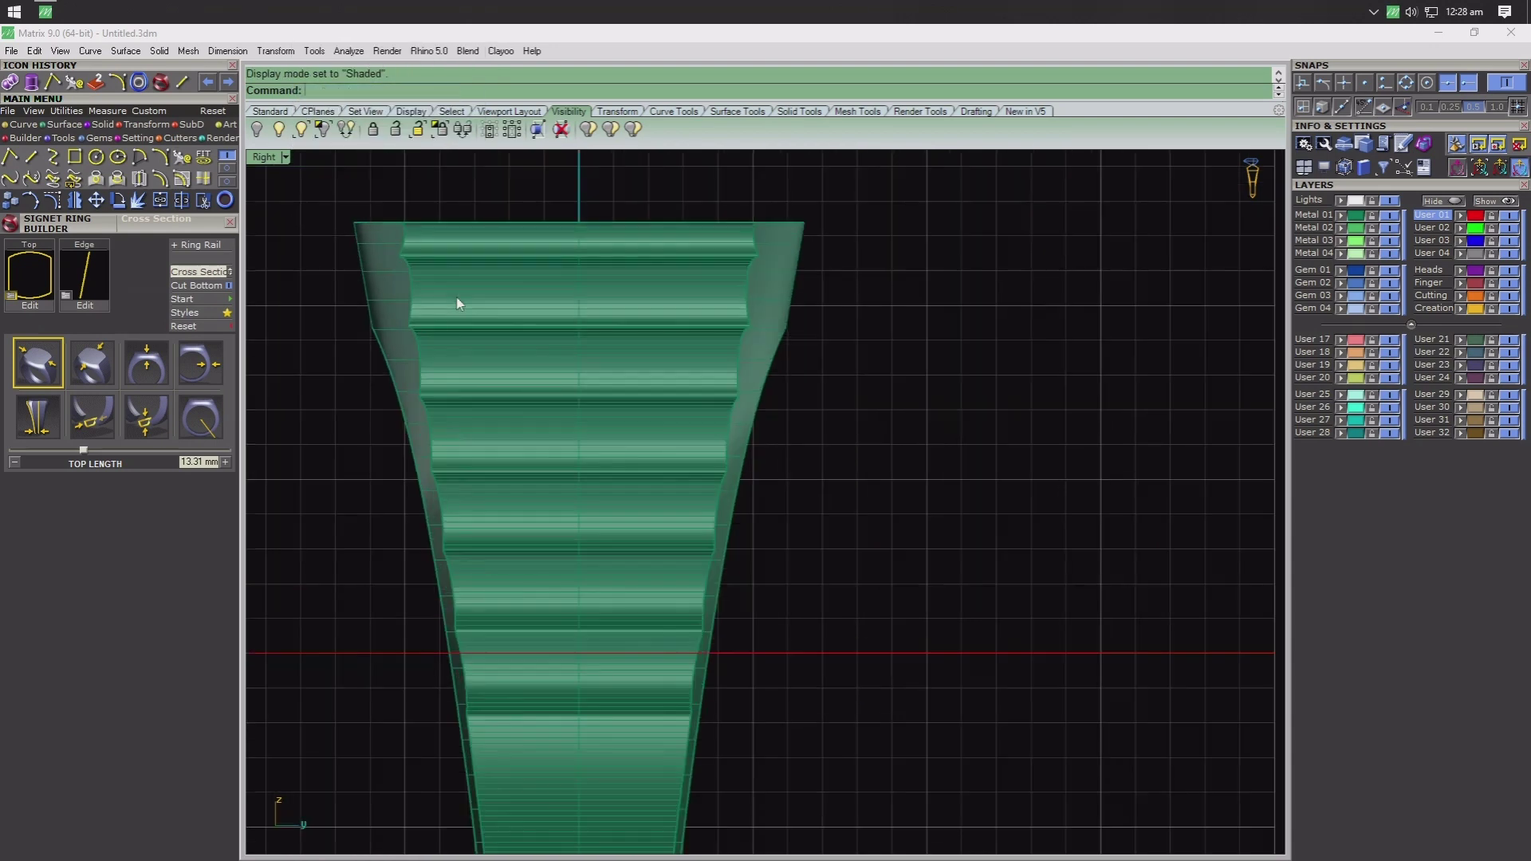
- Start a line at the profile's bottom edge, cancel it, then restart the Line command
{"action": "left_click", "coordinate": [181, 82]}
{"action": "scroll", "coordinate": [418, 239], "scroll_direction": "up", "scroll_amount": 2}
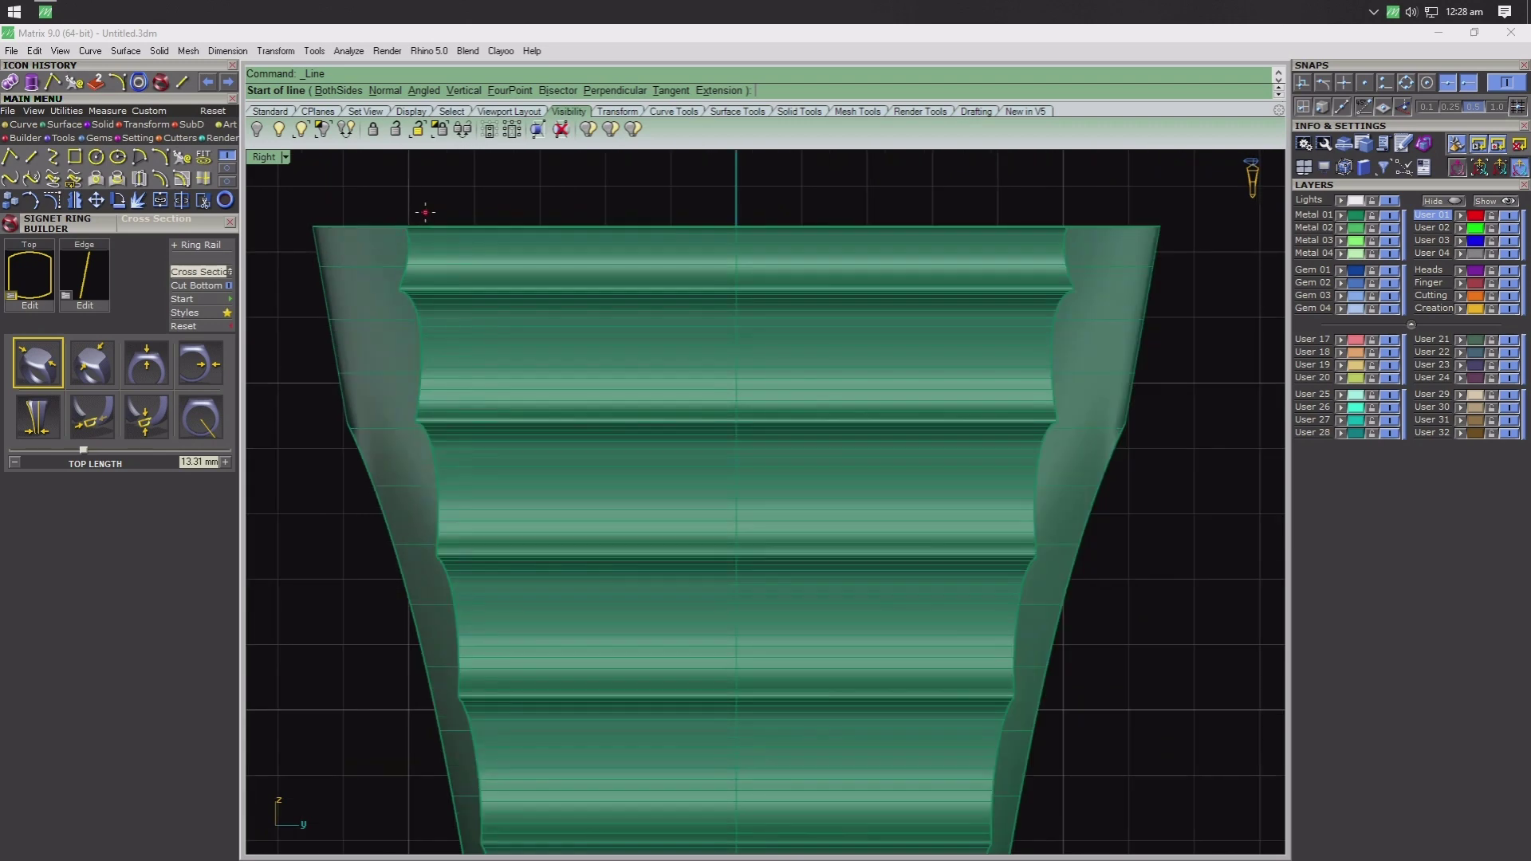
{"action": "scroll", "coordinate": [425, 213], "scroll_direction": "up", "scroll_amount": 1}
{"action": "left_click", "coordinate": [402, 228]}
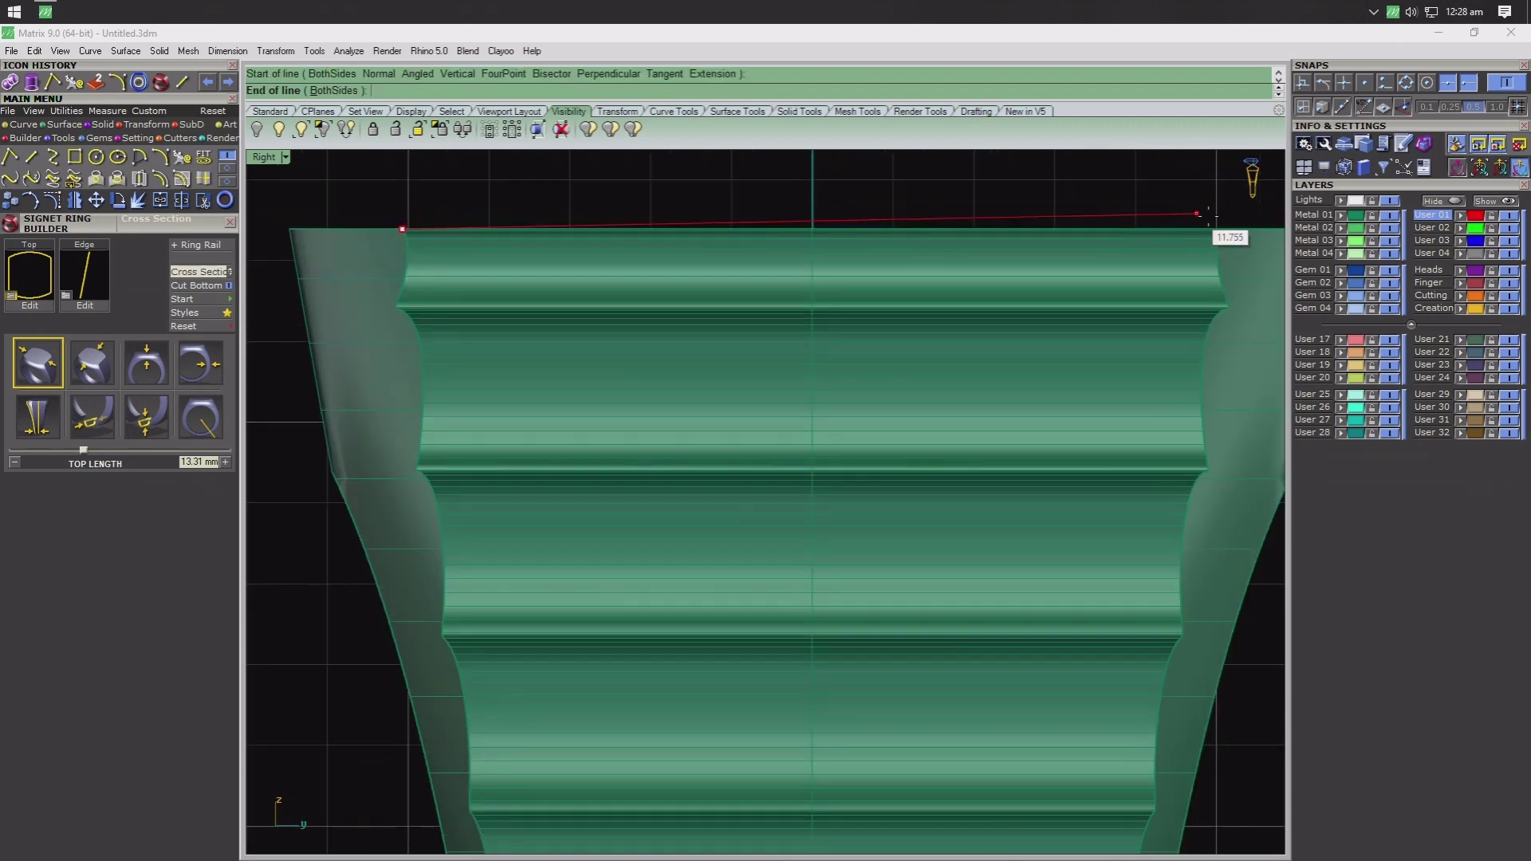
{"action": "key", "text": "Escape"}
{"action": "left_click", "coordinate": [1155, 239]}
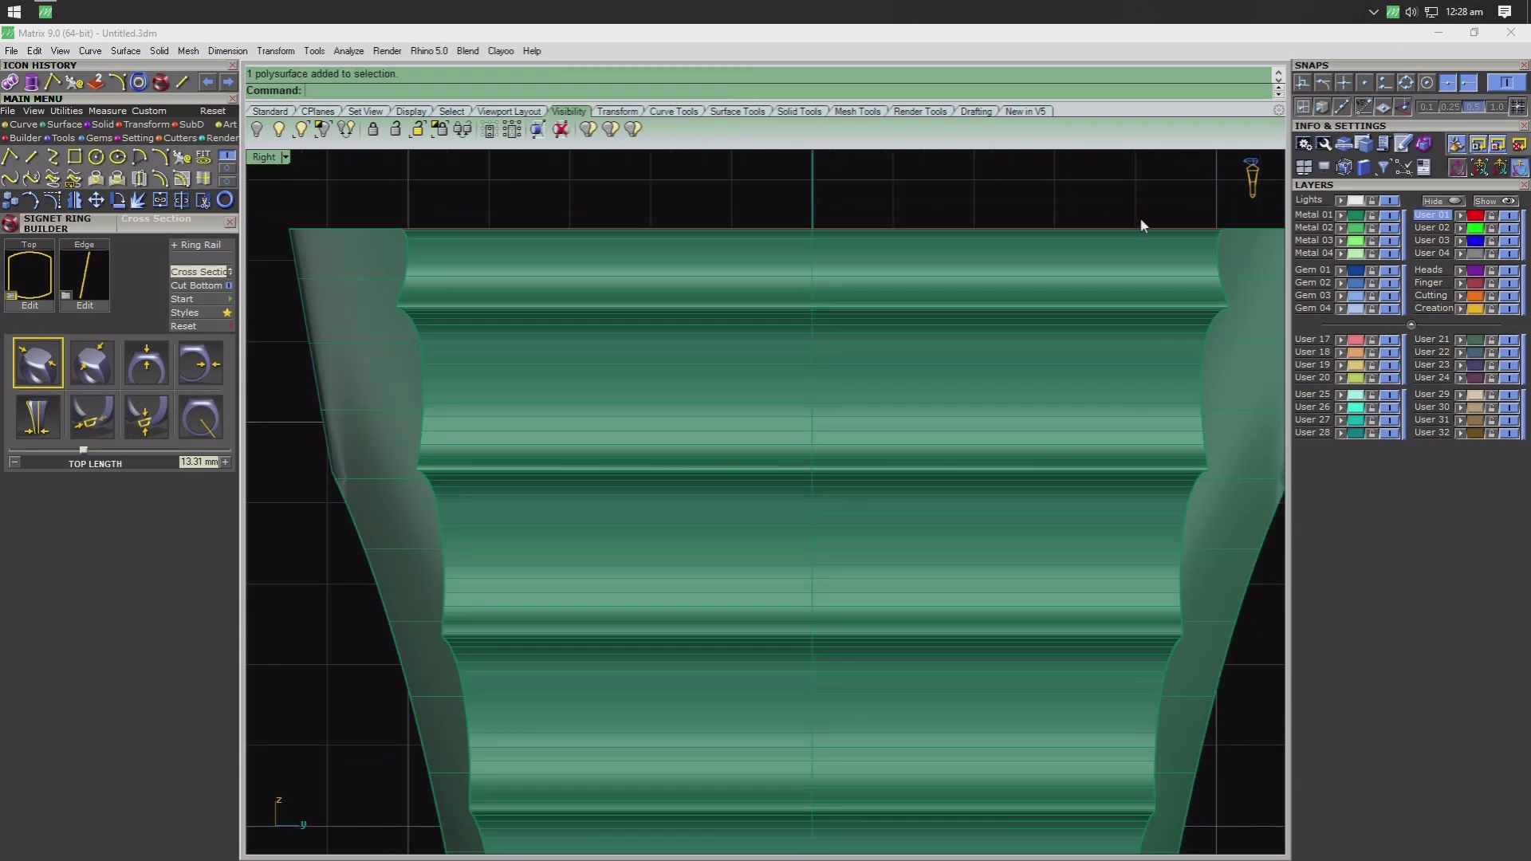
{"action": "right_click", "coordinate": [1142, 225]}
{"action": "key", "text": "Escape"}
{"action": "scroll", "coordinate": [1184, 533], "scroll_direction": "down", "scroll_amount": 3}
{"action": "scroll", "coordinate": [1007, 498], "scroll_direction": "down", "scroll_amount": 2}
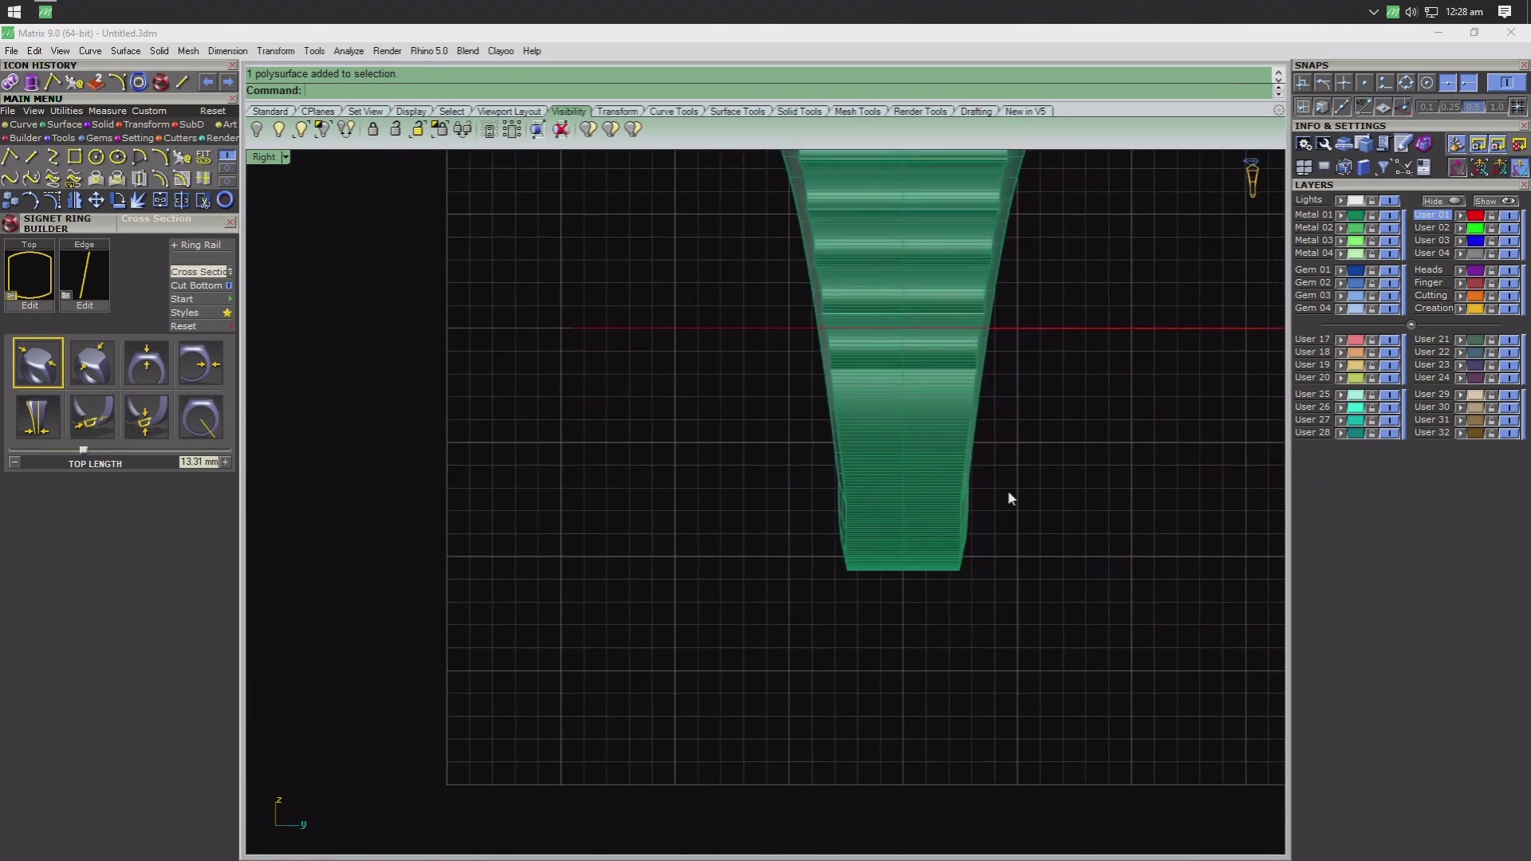
{"action": "key", "text": "Return"}
{"action": "scroll", "coordinate": [910, 588], "scroll_direction": "up", "scroll_amount": 3}
- Draw the base line and divide it into 3 segments with Divide
{"action": "left_click", "coordinate": [756, 505]}
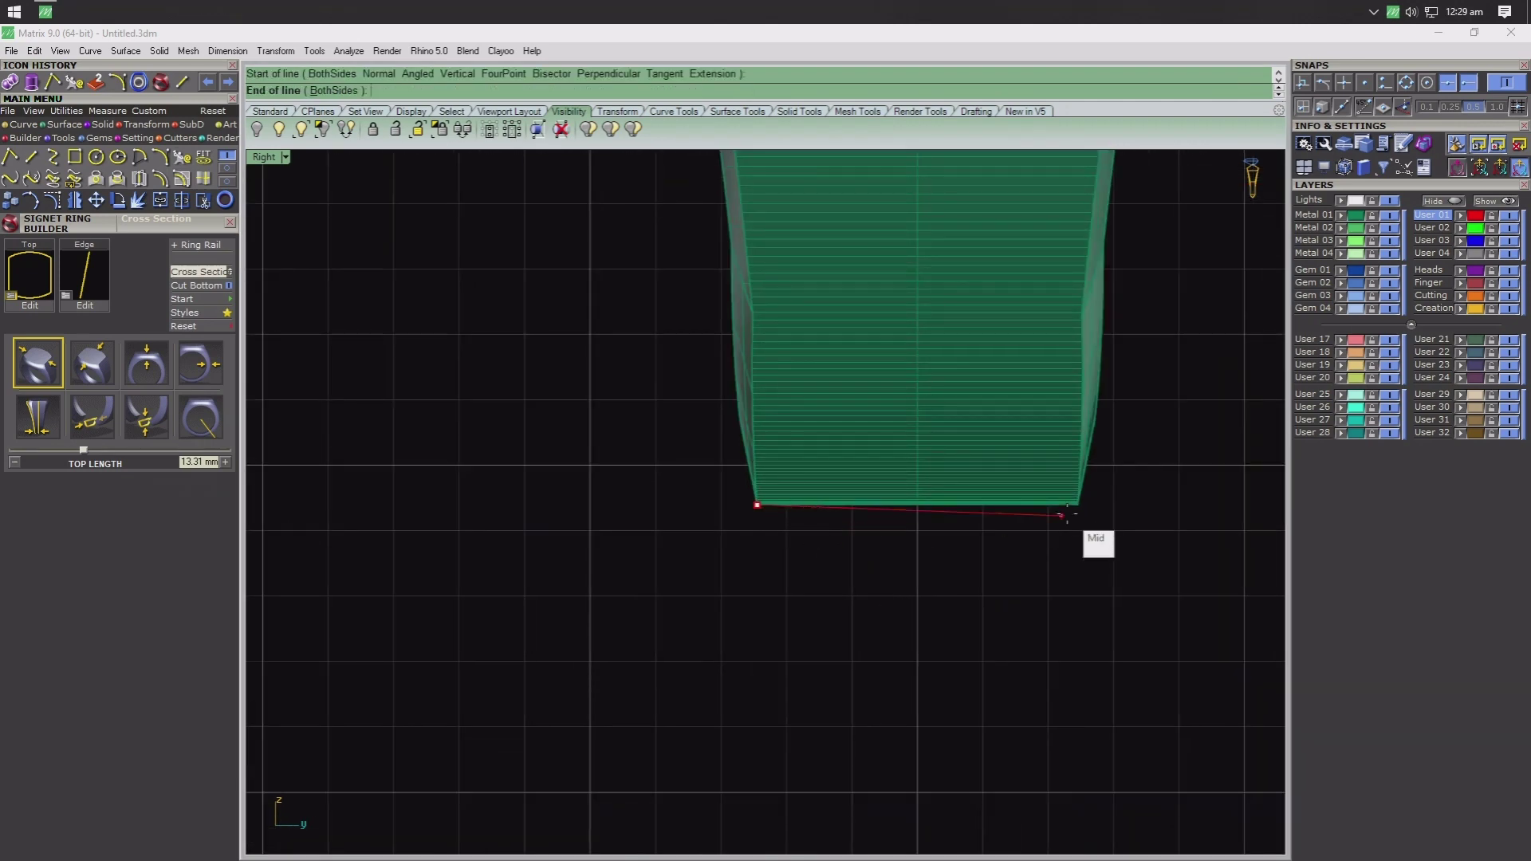
{"action": "right_click", "coordinate": [1035, 518]}
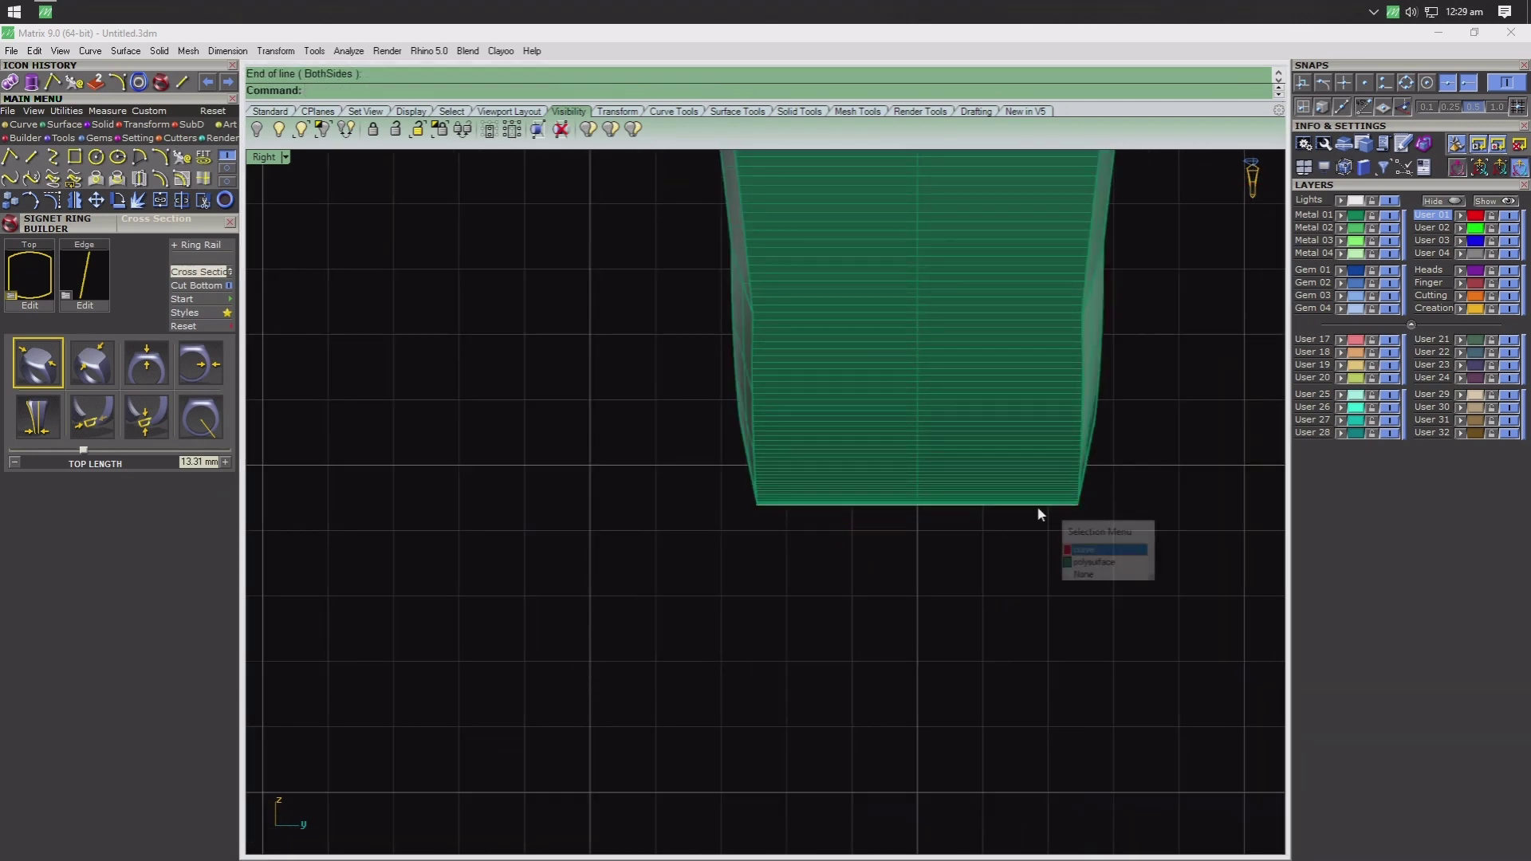
{"action": "left_click", "coordinate": [1021, 559]}
{"action": "type", "text": "Divide"}
{"action": "key", "text": "Return"}
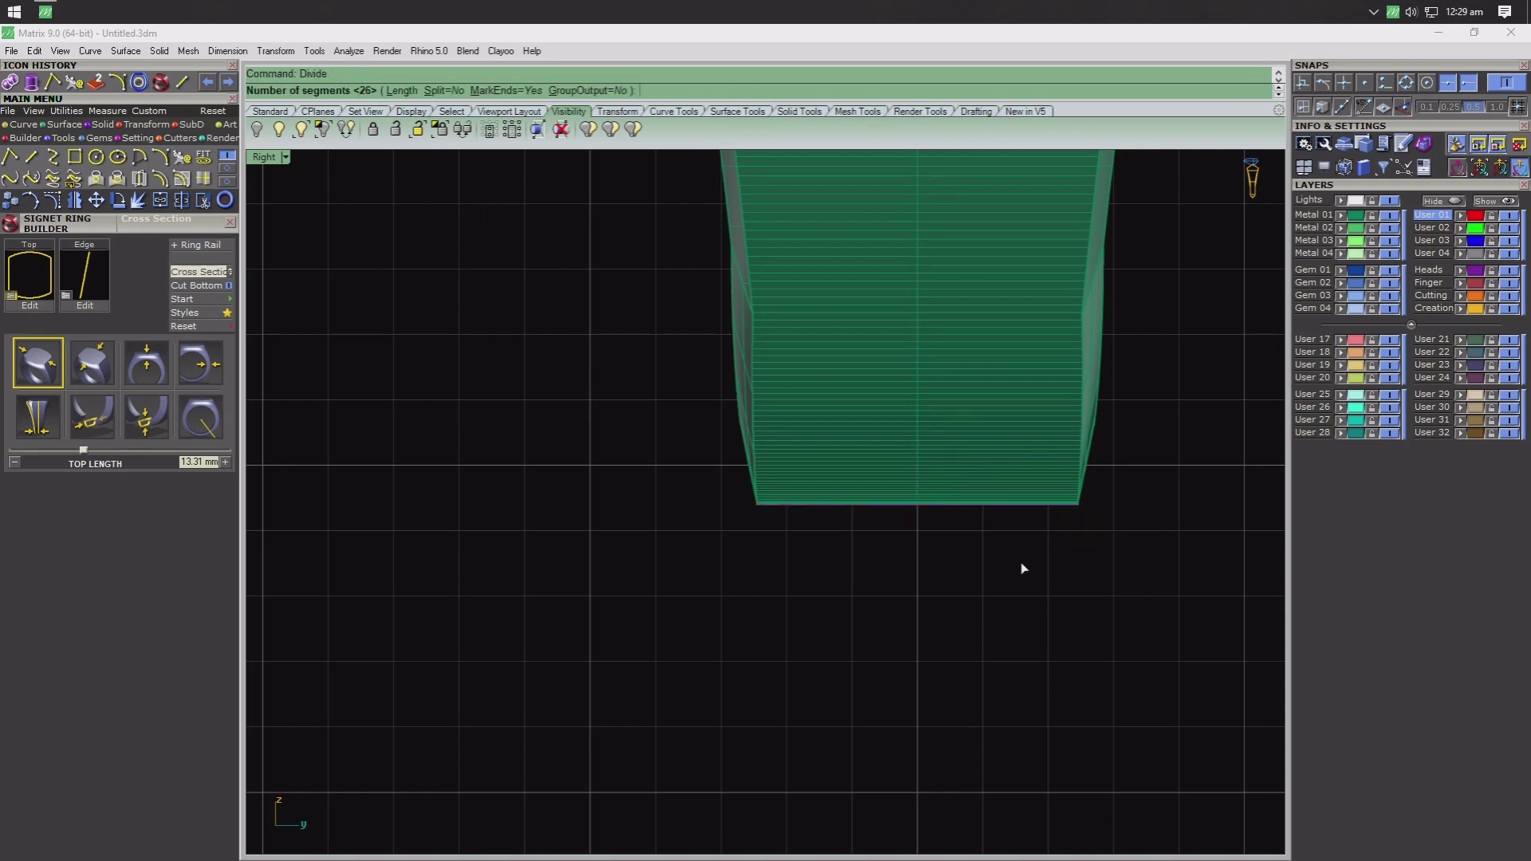
{"action": "type", "text": "3"}
{"action": "key", "text": "Return"}
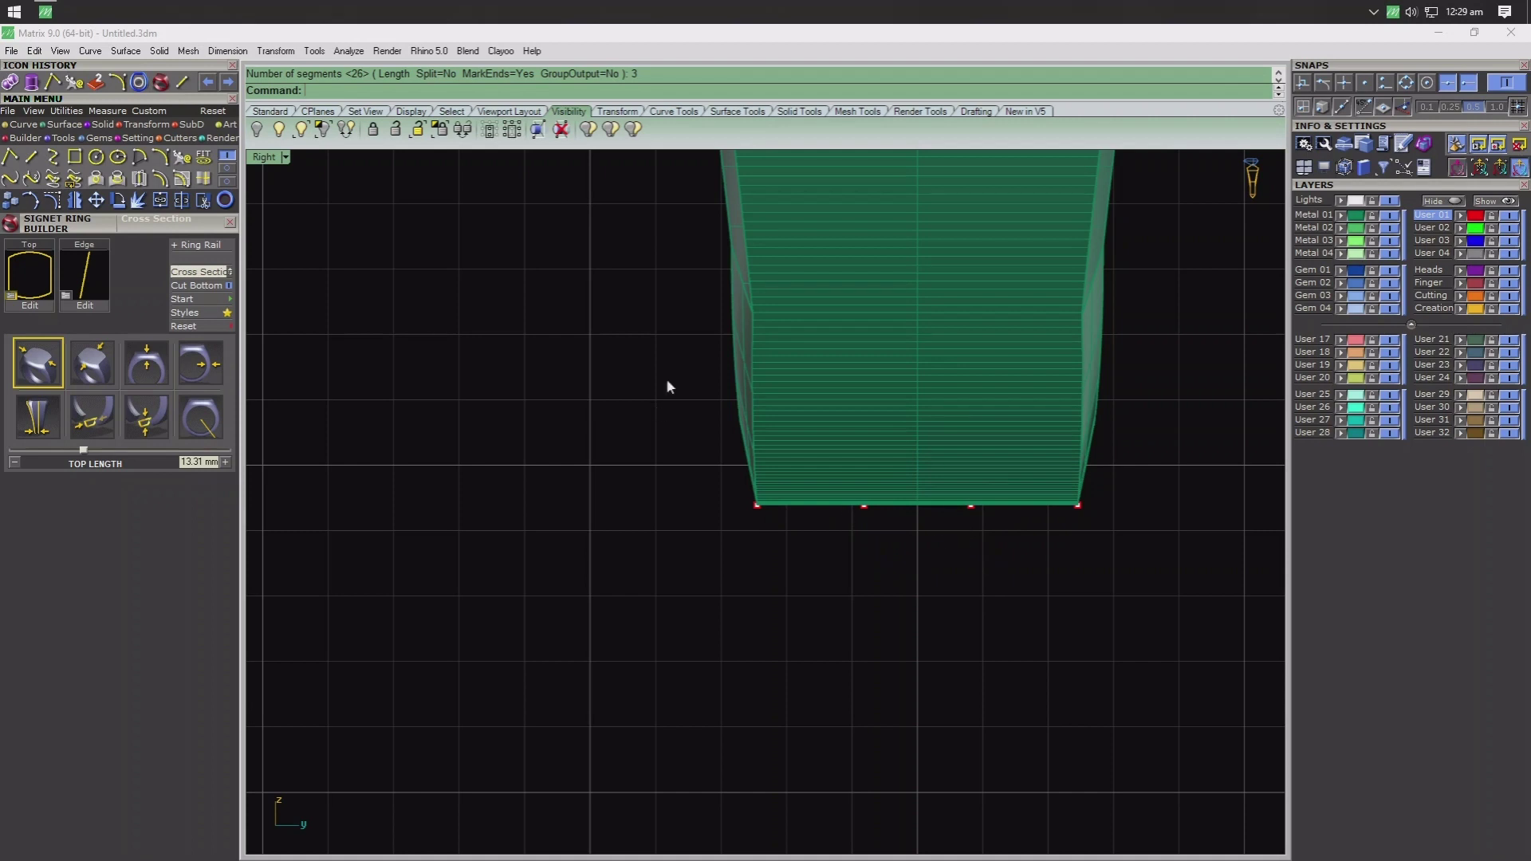
- Divide the top line into 3 segments as well
{"action": "left_click", "coordinate": [1401, 215]}
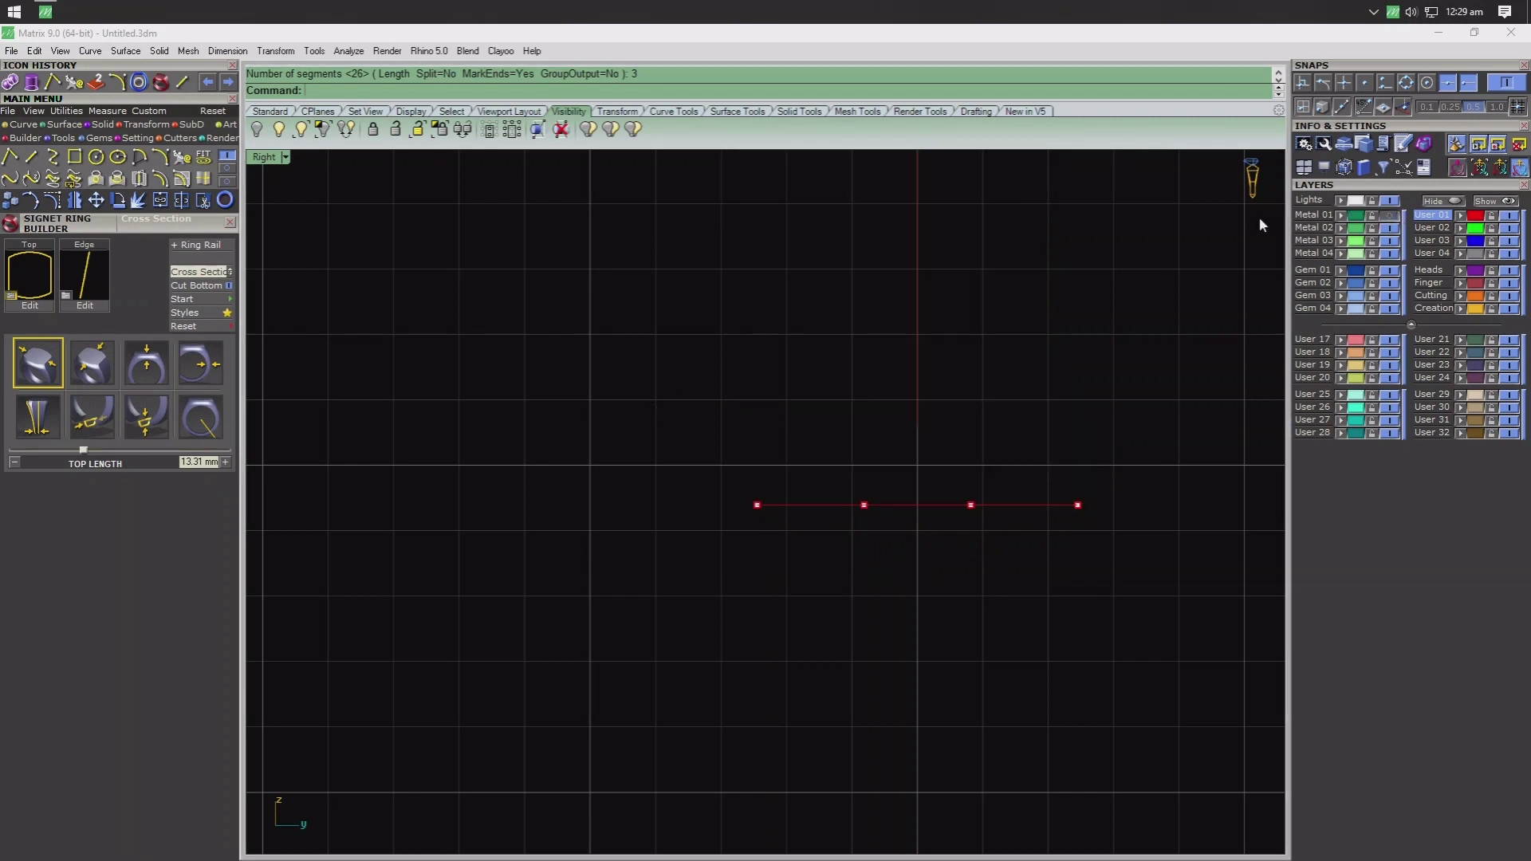
{"action": "scroll", "coordinate": [987, 597], "scroll_direction": "down", "scroll_amount": 3}
{"action": "scroll", "coordinate": [987, 596], "scroll_direction": "down", "scroll_amount": 3}
{"action": "left_click", "coordinate": [971, 233]}
{"action": "key", "text": "Return"}
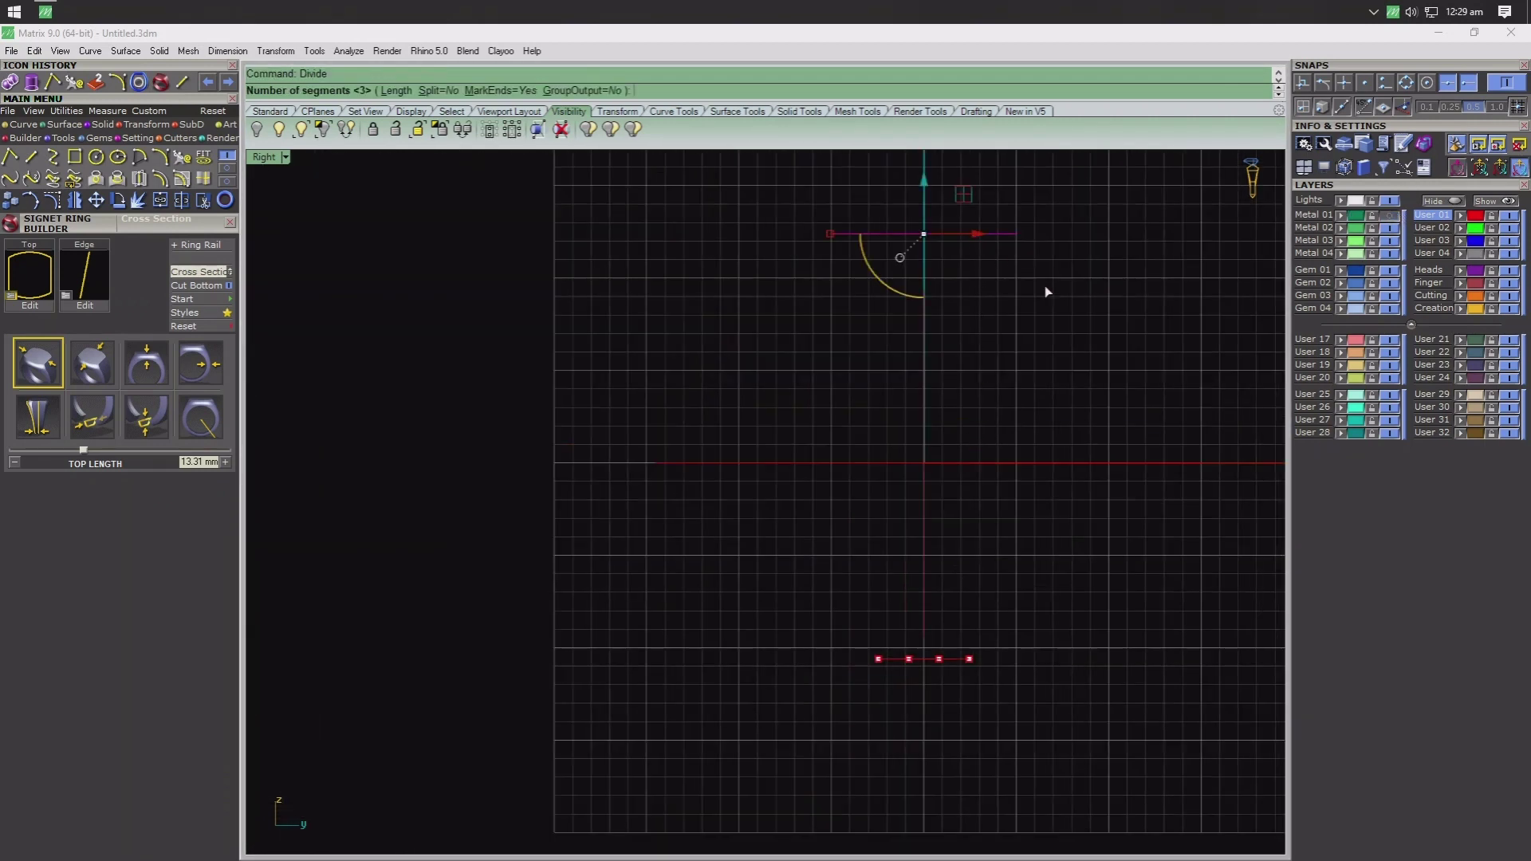
{"action": "key", "text": "Return"}
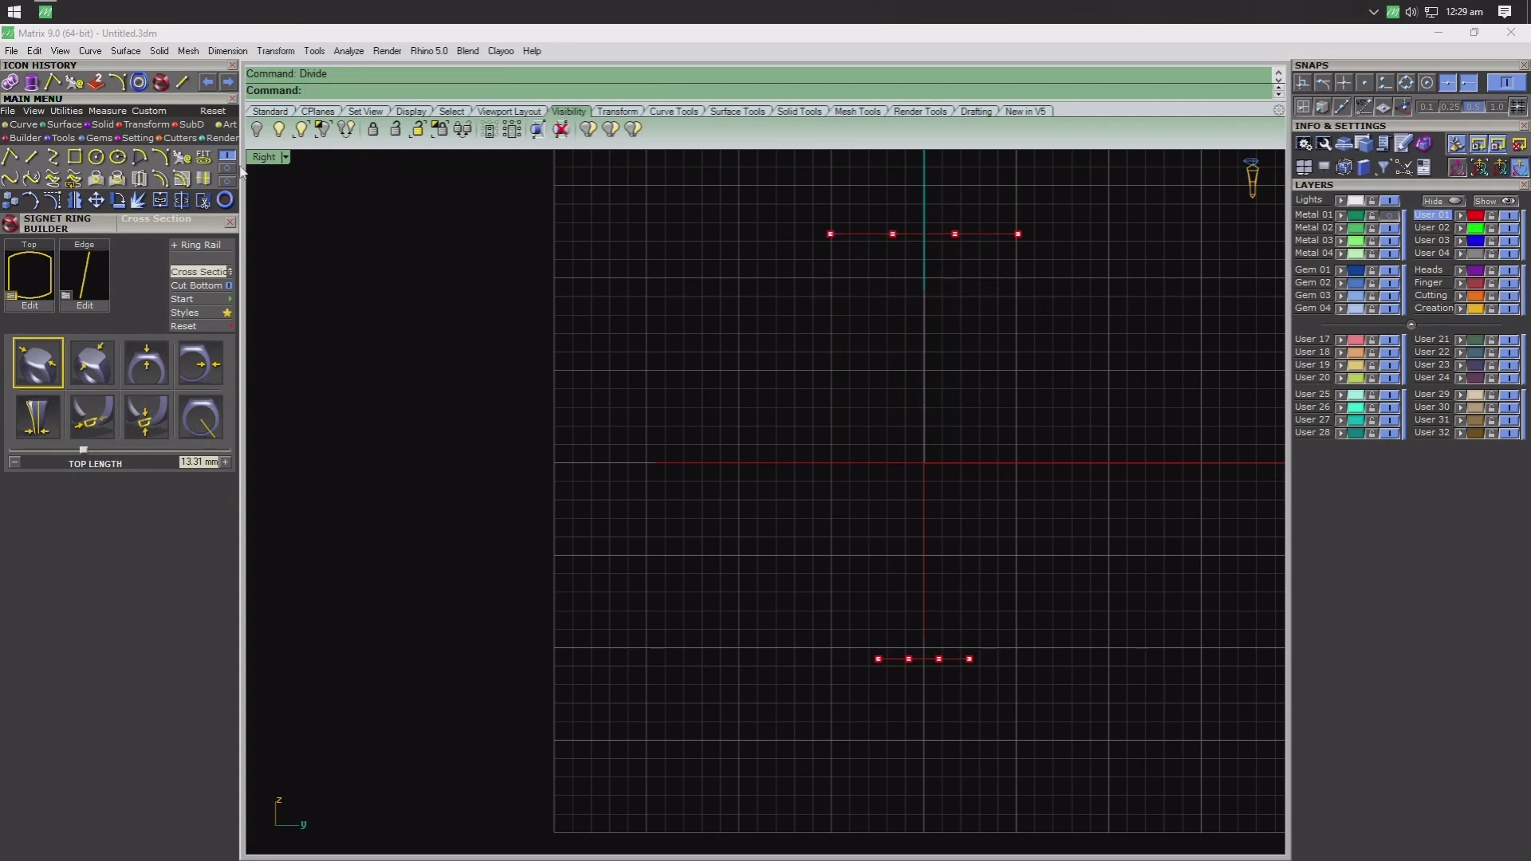
- With only Point snap on, draw two slanted lines joining top and bottom division points
{"action": "key", "text": "l"}
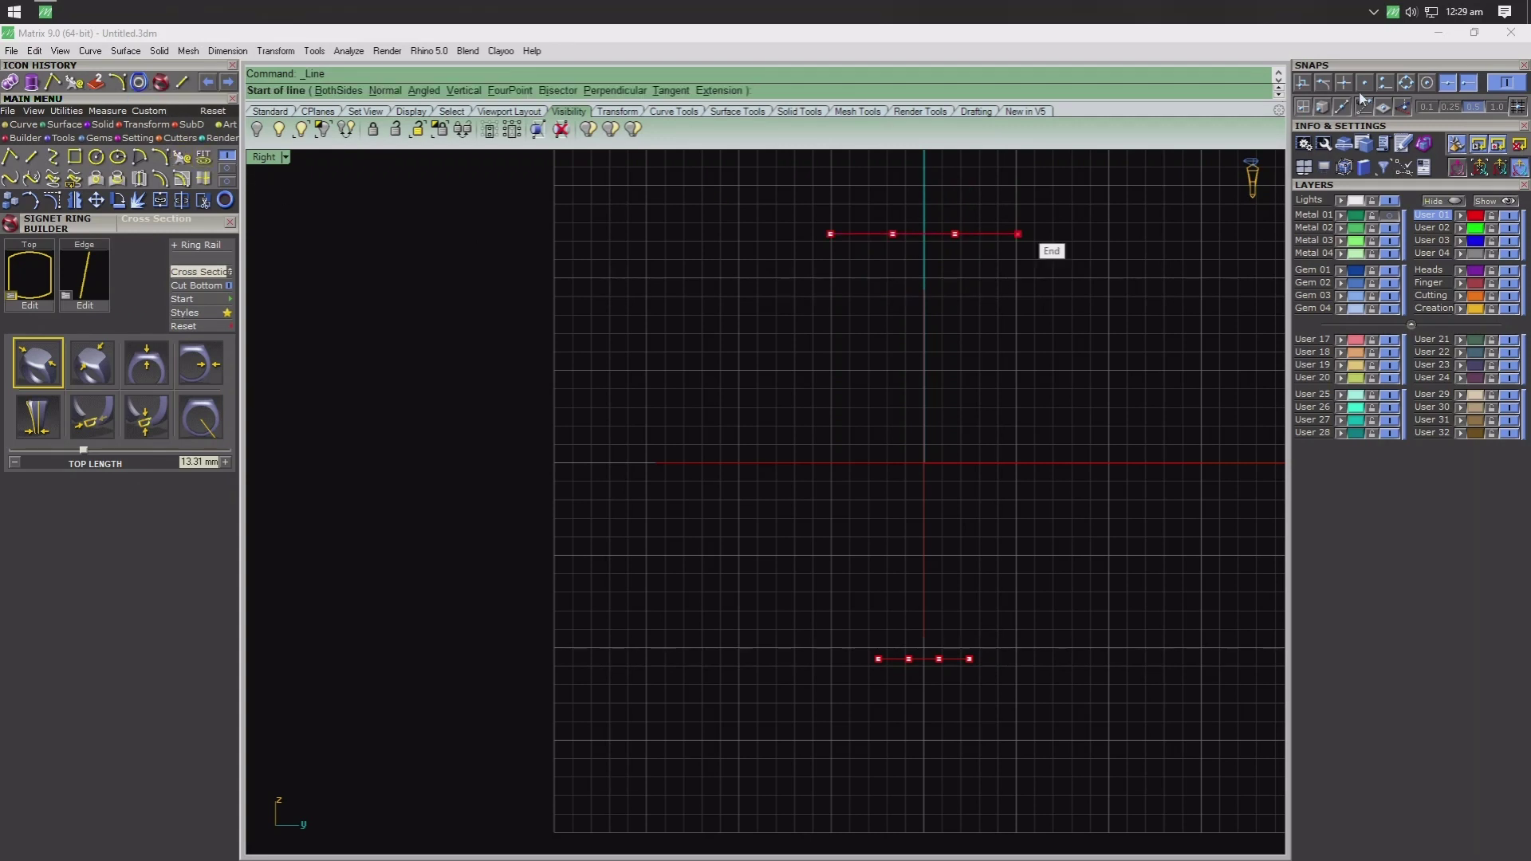
{"action": "left_click", "coordinate": [1364, 83]}
{"action": "left_click", "coordinate": [1450, 84]}
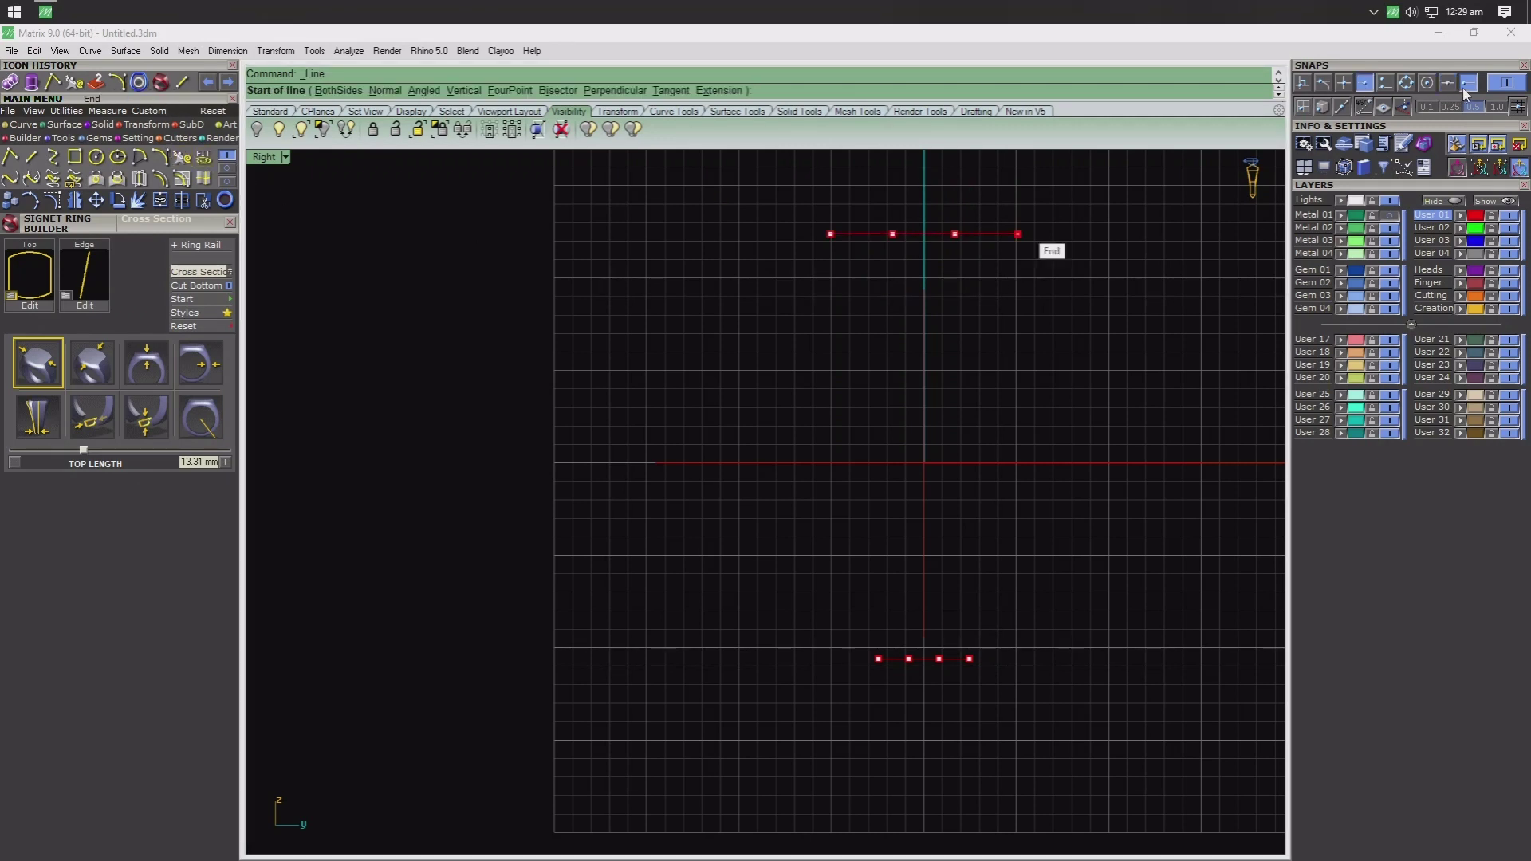
{"action": "left_click", "coordinate": [894, 233]}
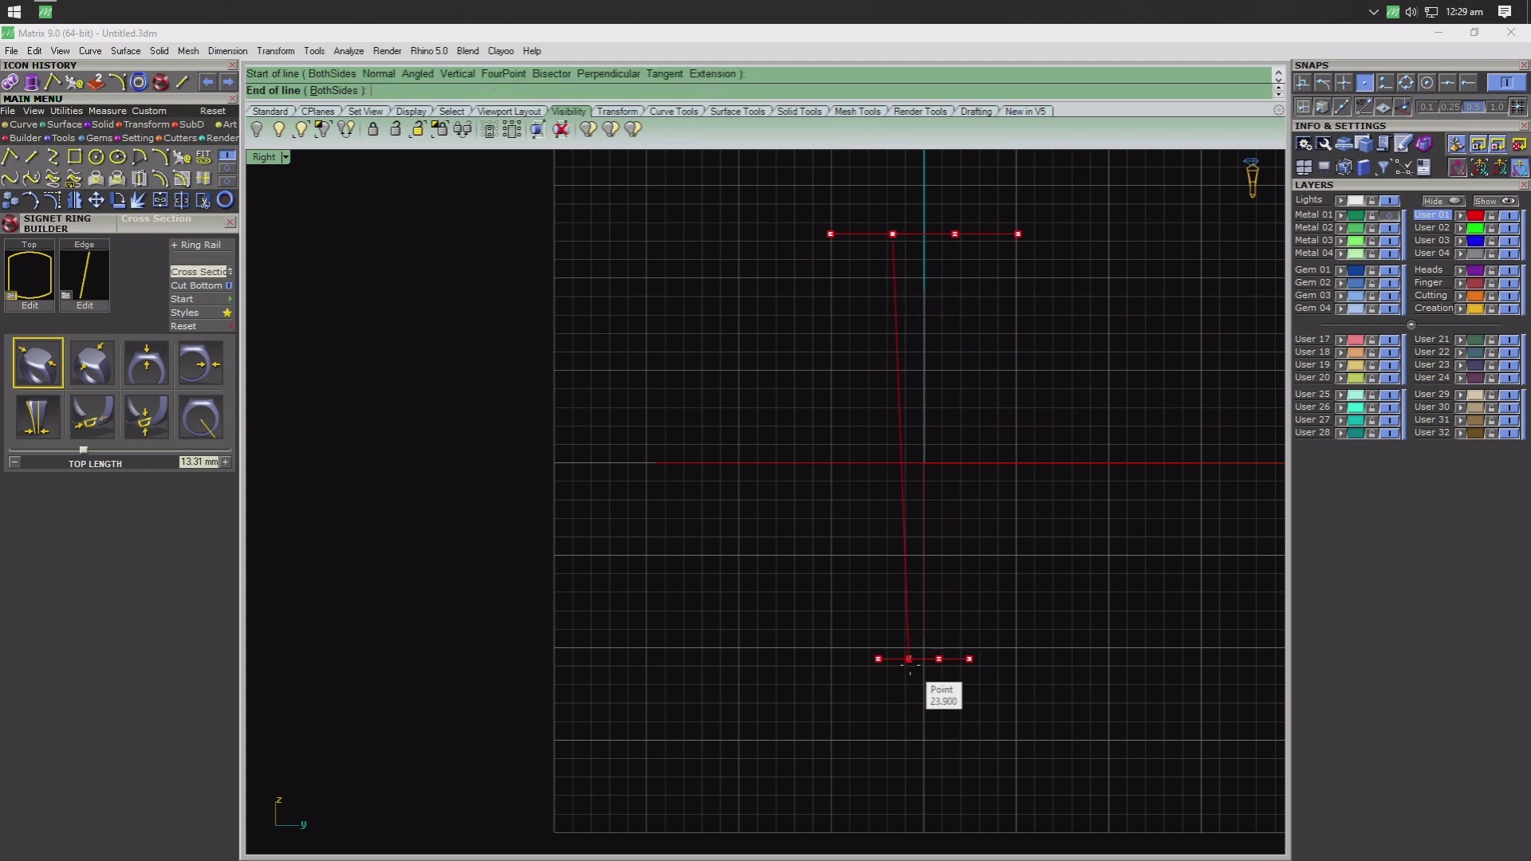
{"action": "left_click", "coordinate": [909, 660]}
{"action": "key", "text": "Return"}
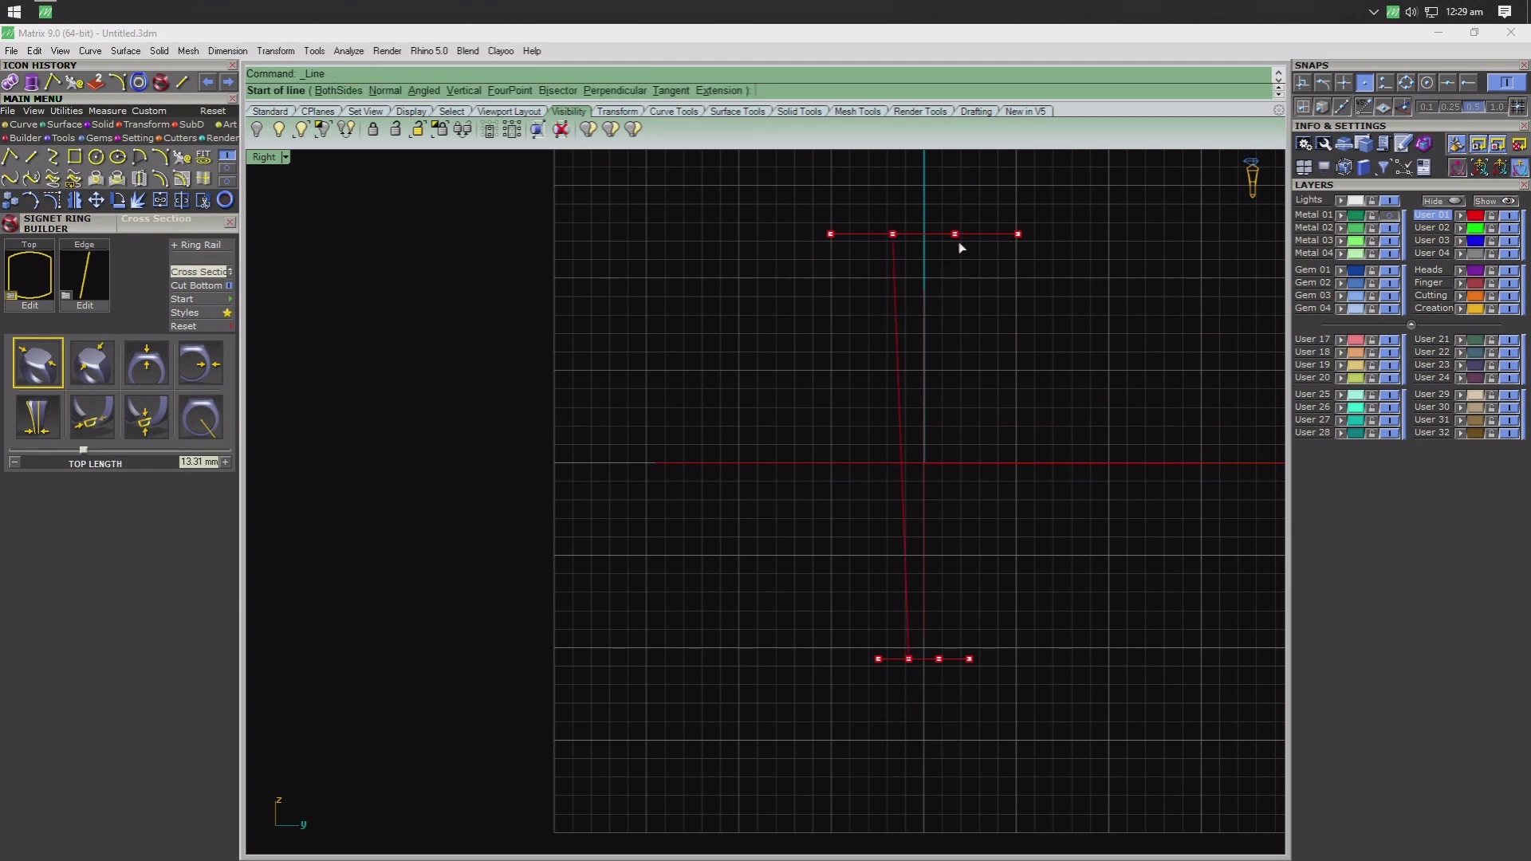
{"action": "left_click", "coordinate": [956, 236]}
{"action": "left_click", "coordinate": [939, 660]}
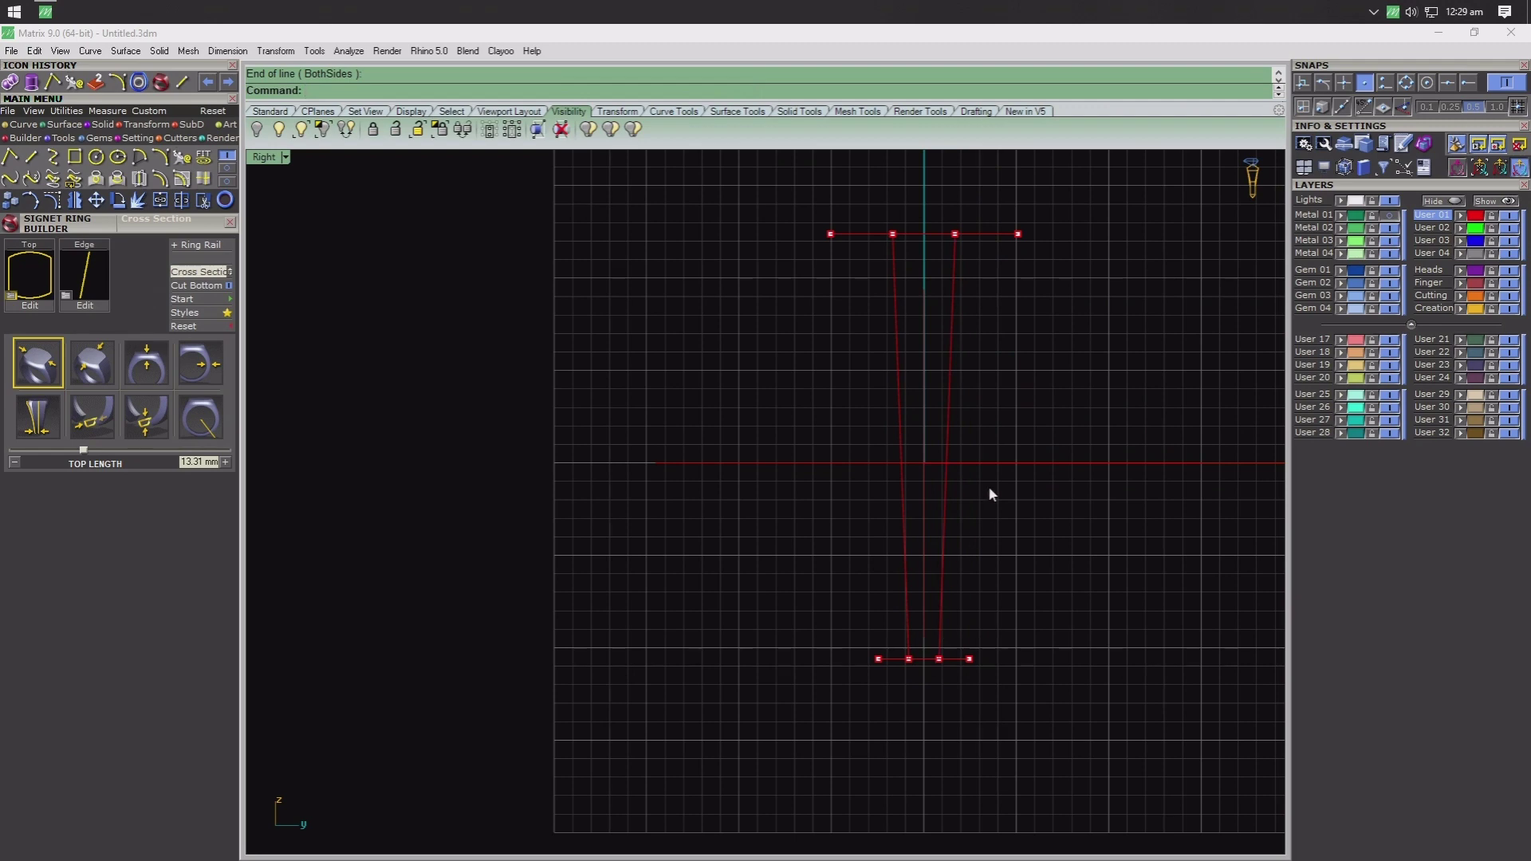
{"action": "left_click", "coordinate": [949, 501]}
- Stretch the two slanted lines so they extend past the guides
{"action": "mouse_move", "coordinate": [951, 662]}
{"action": "left_mouse_down"}
{"action": "mouse_move", "coordinate": [954, 696]}
{"action": "mouse_move", "coordinate": [905, 722]}
{"action": "left_mouse_up"}
{"action": "left_click", "coordinate": [903, 552]}
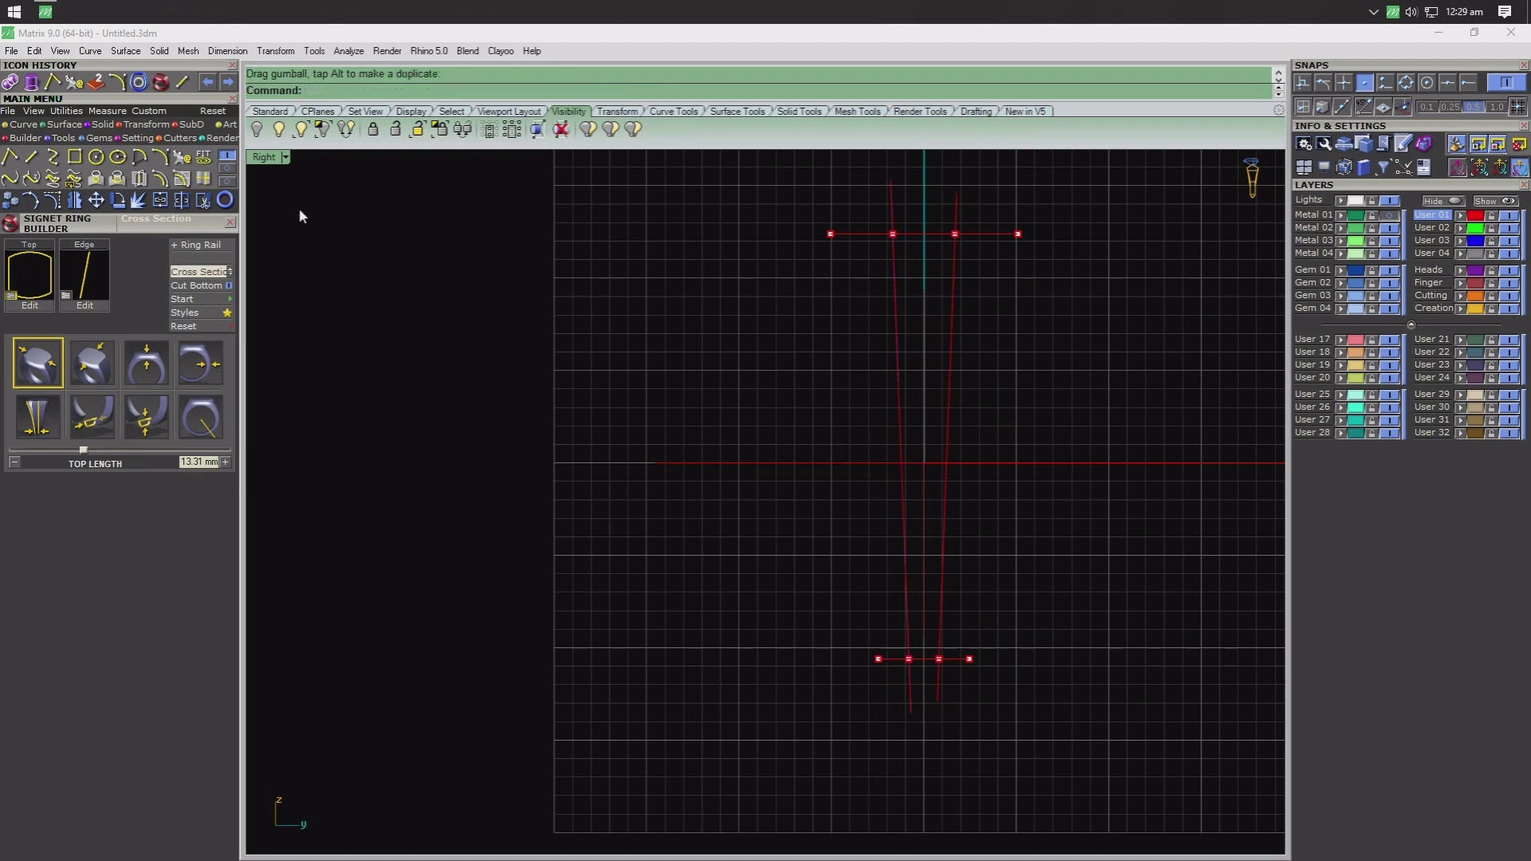
{"action": "double_click", "coordinate": [274, 159]}
{"action": "double_click", "coordinate": [810, 160]}
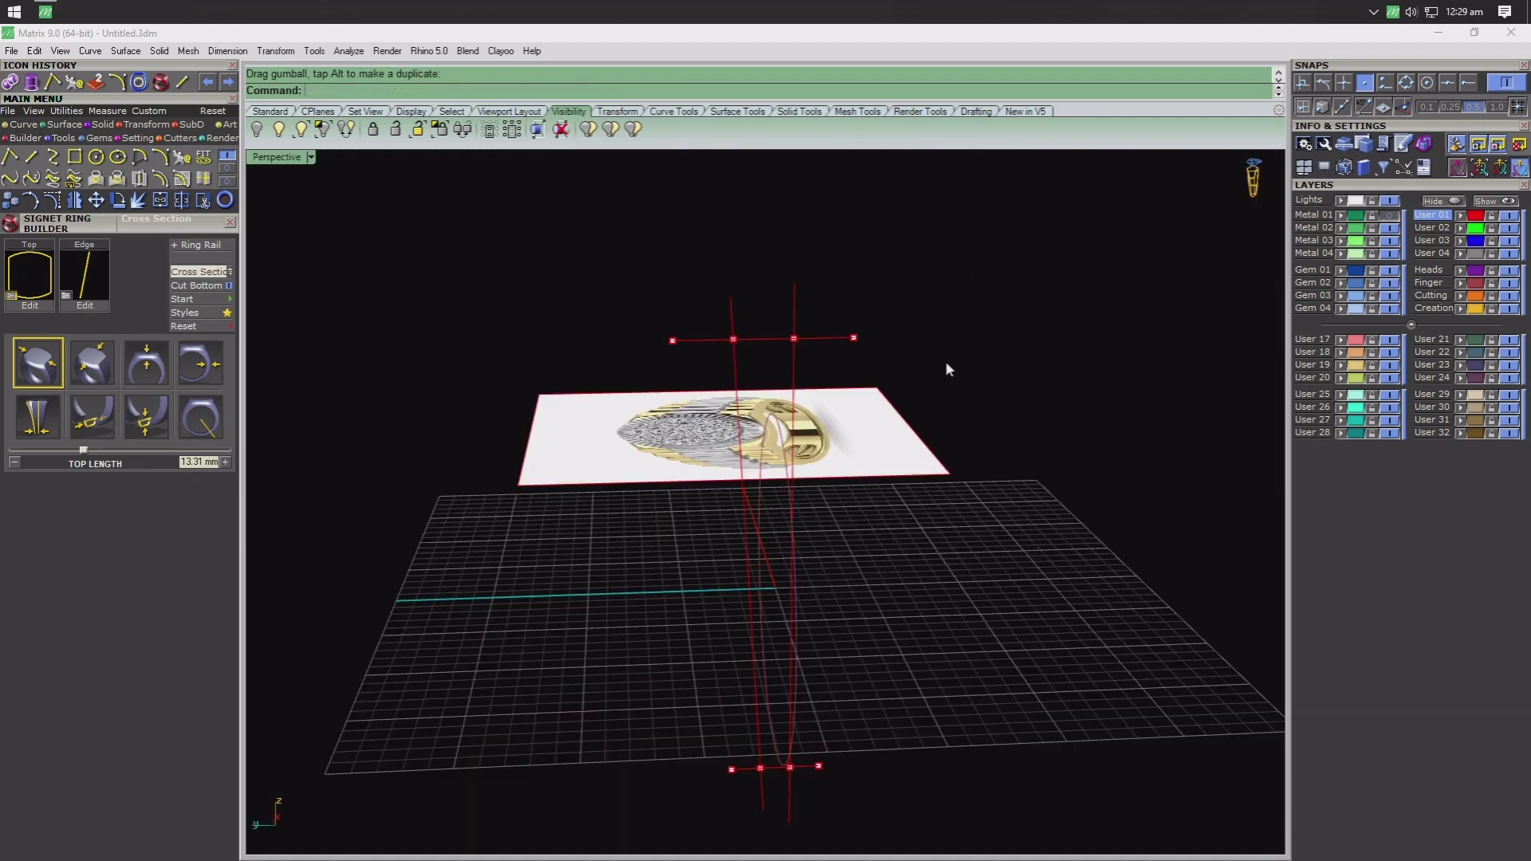
{"action": "right_click_drag", "start_coordinate": [947, 366], "coordinate": [854, 575]}
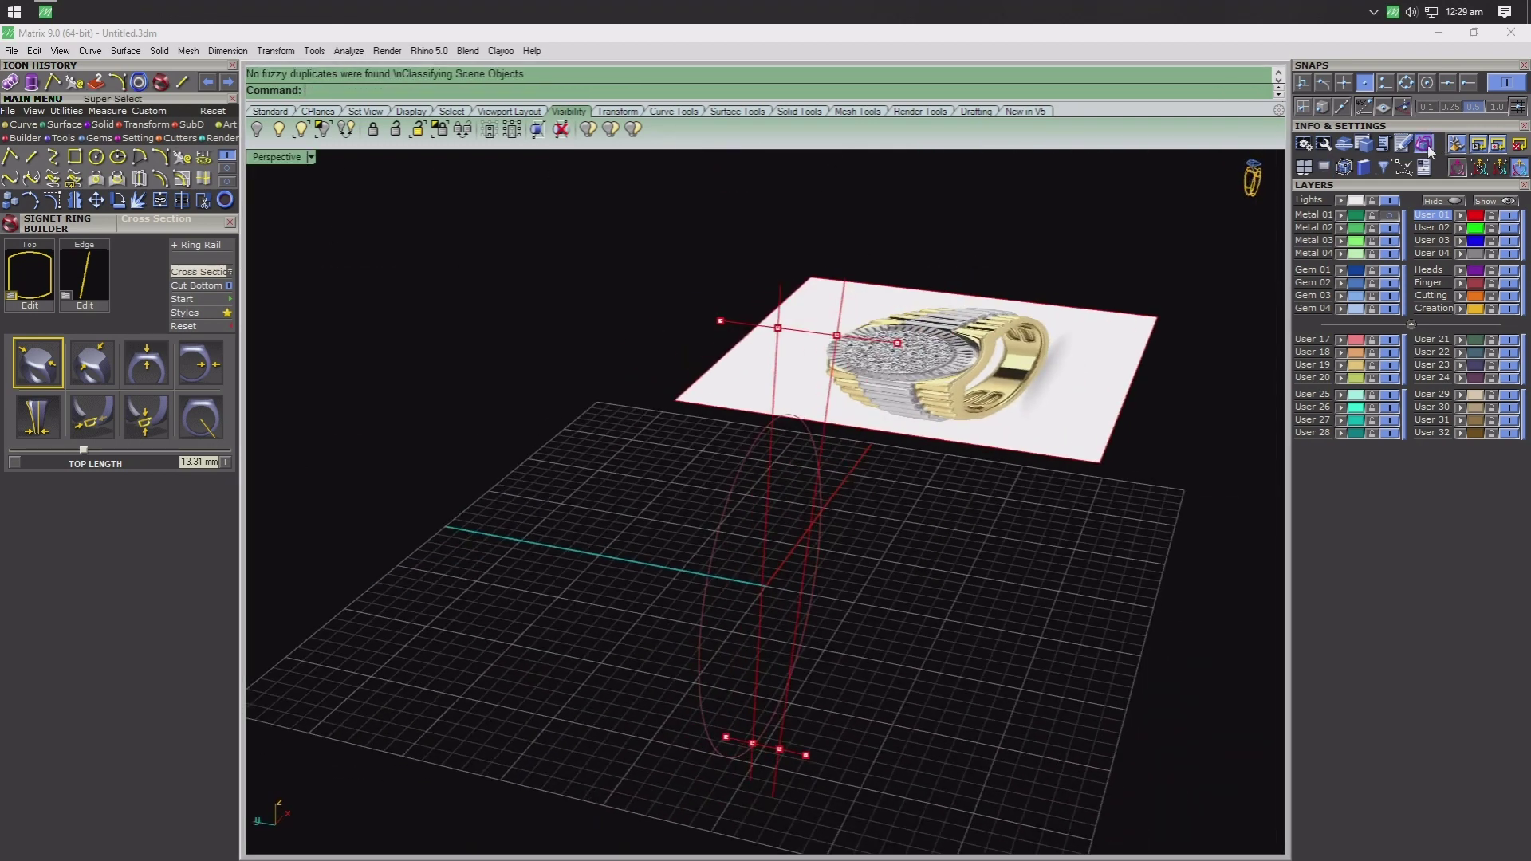
- Delete the leftover guide points
{"action": "left_click", "coordinate": [1440, 147]}
{"action": "left_click", "coordinate": [1292, 157]}
{"action": "right_click_drag", "start_coordinate": [877, 399], "coordinate": [964, 444]}
{"action": "key", "text": "Delete"}
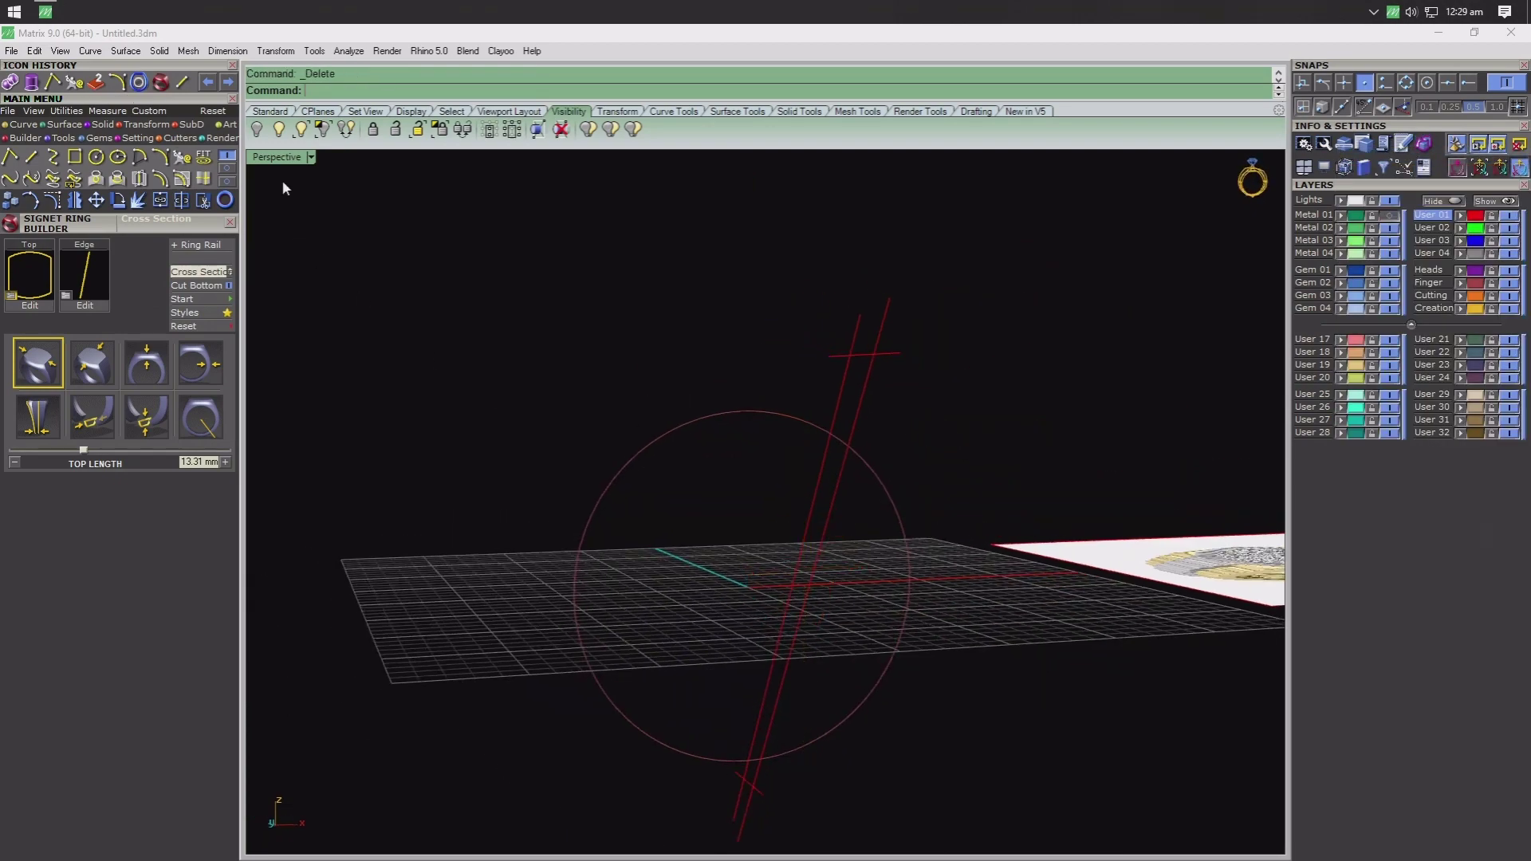
- Project the slanted lines flat onto the construction plane, replacing the originals
{"action": "double_click", "coordinate": [278, 158]}
{"action": "double_click", "coordinate": [786, 517]}
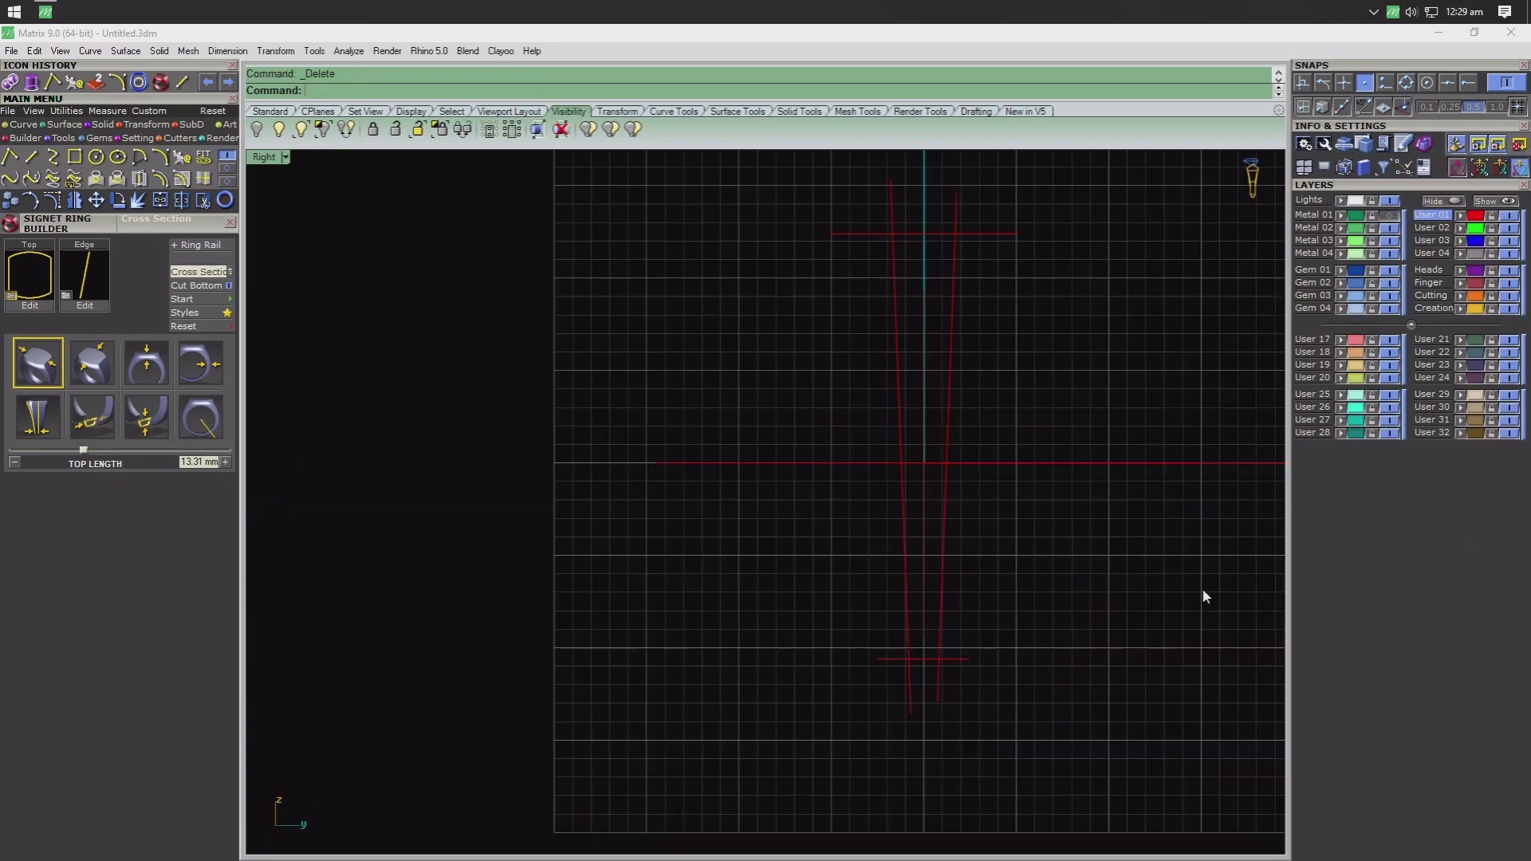
{"action": "left_click_drag", "start_coordinate": [1018, 364], "coordinate": [851, 398]}
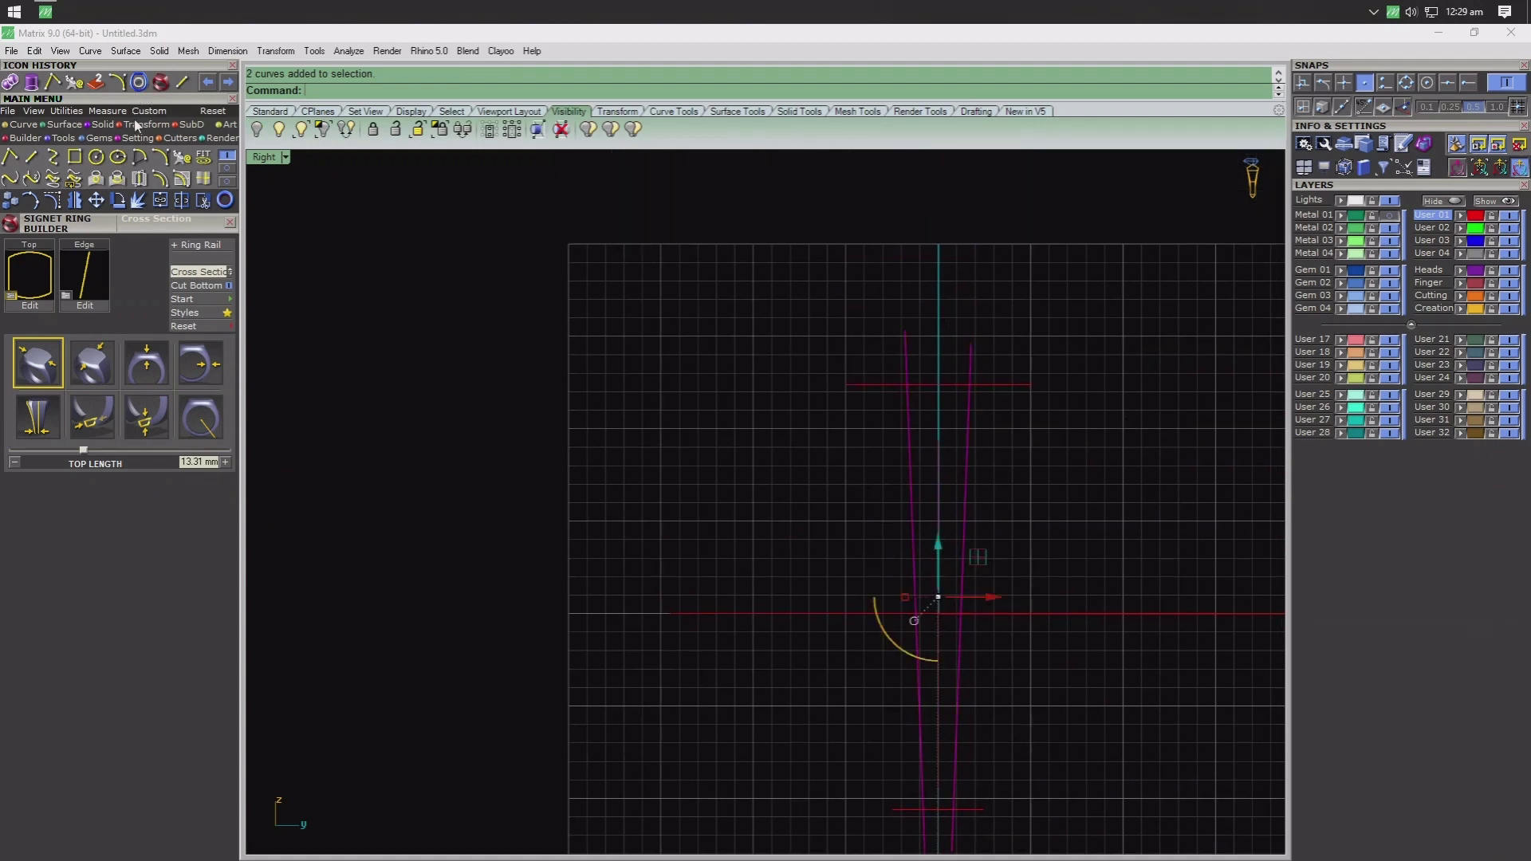
{"action": "left_click", "coordinate": [154, 137]}
{"action": "left_click", "coordinate": [197, 157]}
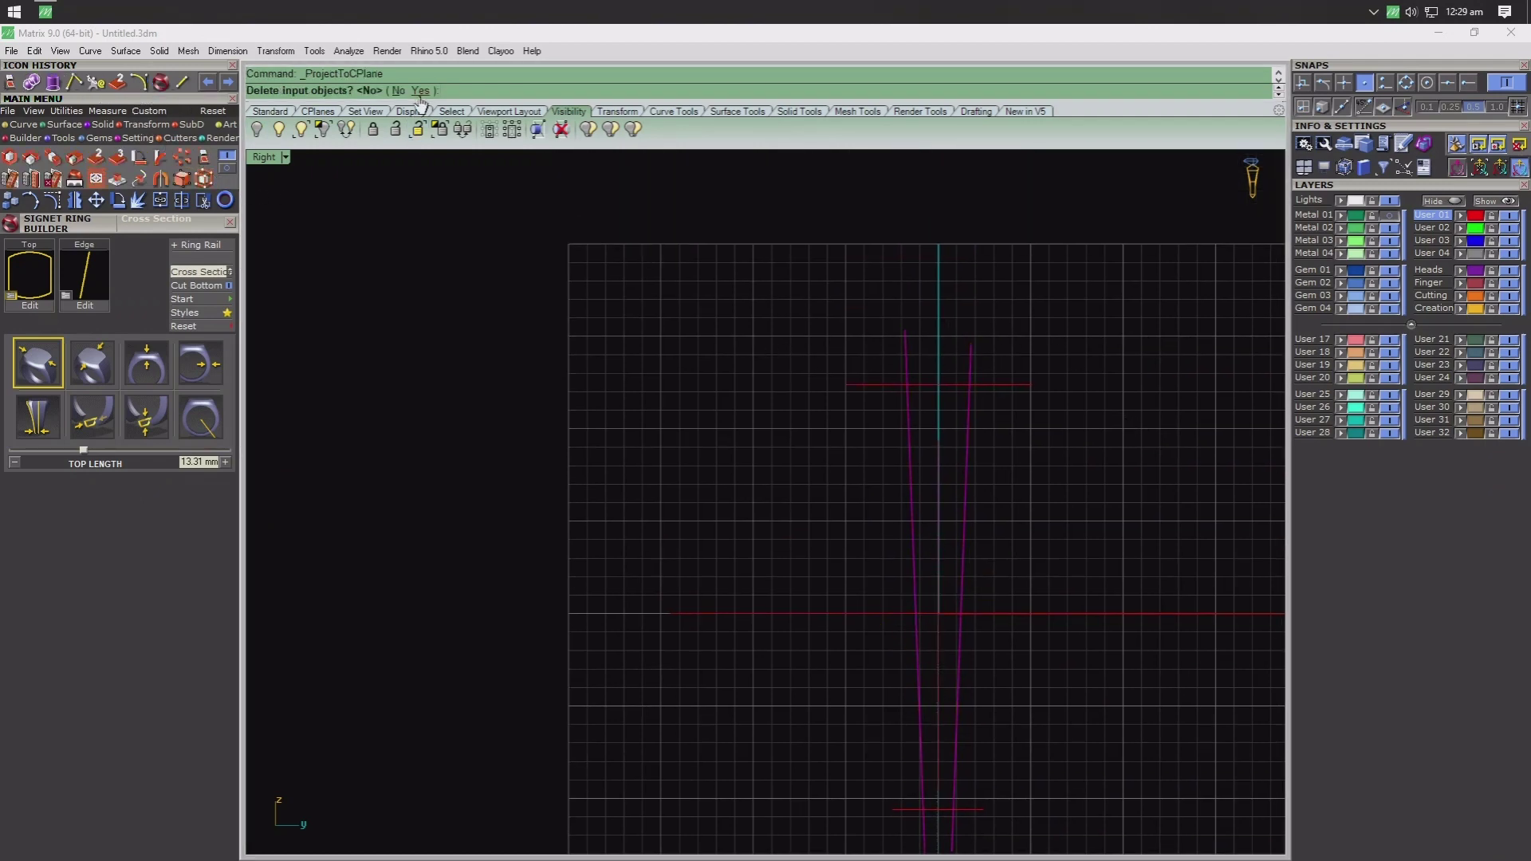
- Delete the stray red line segment
{"action": "double_click", "coordinate": [265, 157]}
{"action": "double_click", "coordinate": [800, 158]}
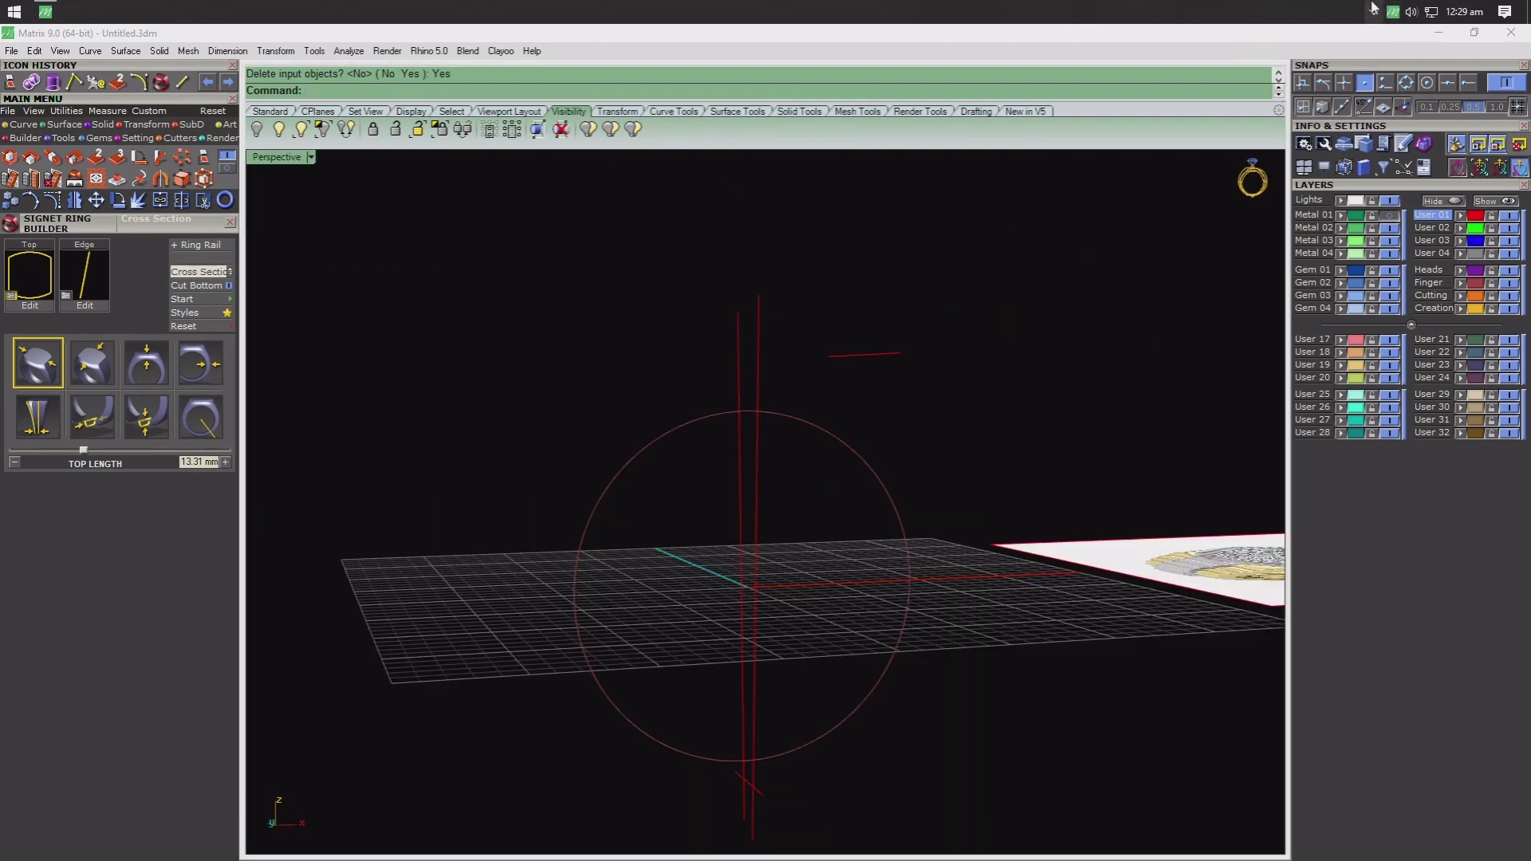
{"action": "mouse_move", "coordinate": [974, 366]}
{"action": "right_mouse_down"}
{"action": "mouse_move", "coordinate": [896, 428]}
{"action": "mouse_move", "coordinate": [916, 447]}
{"action": "mouse_move", "coordinate": [901, 369]}
{"action": "right_mouse_up"}
{"action": "left_click", "coordinate": [899, 364]}
{"action": "key", "text": "Delete"}
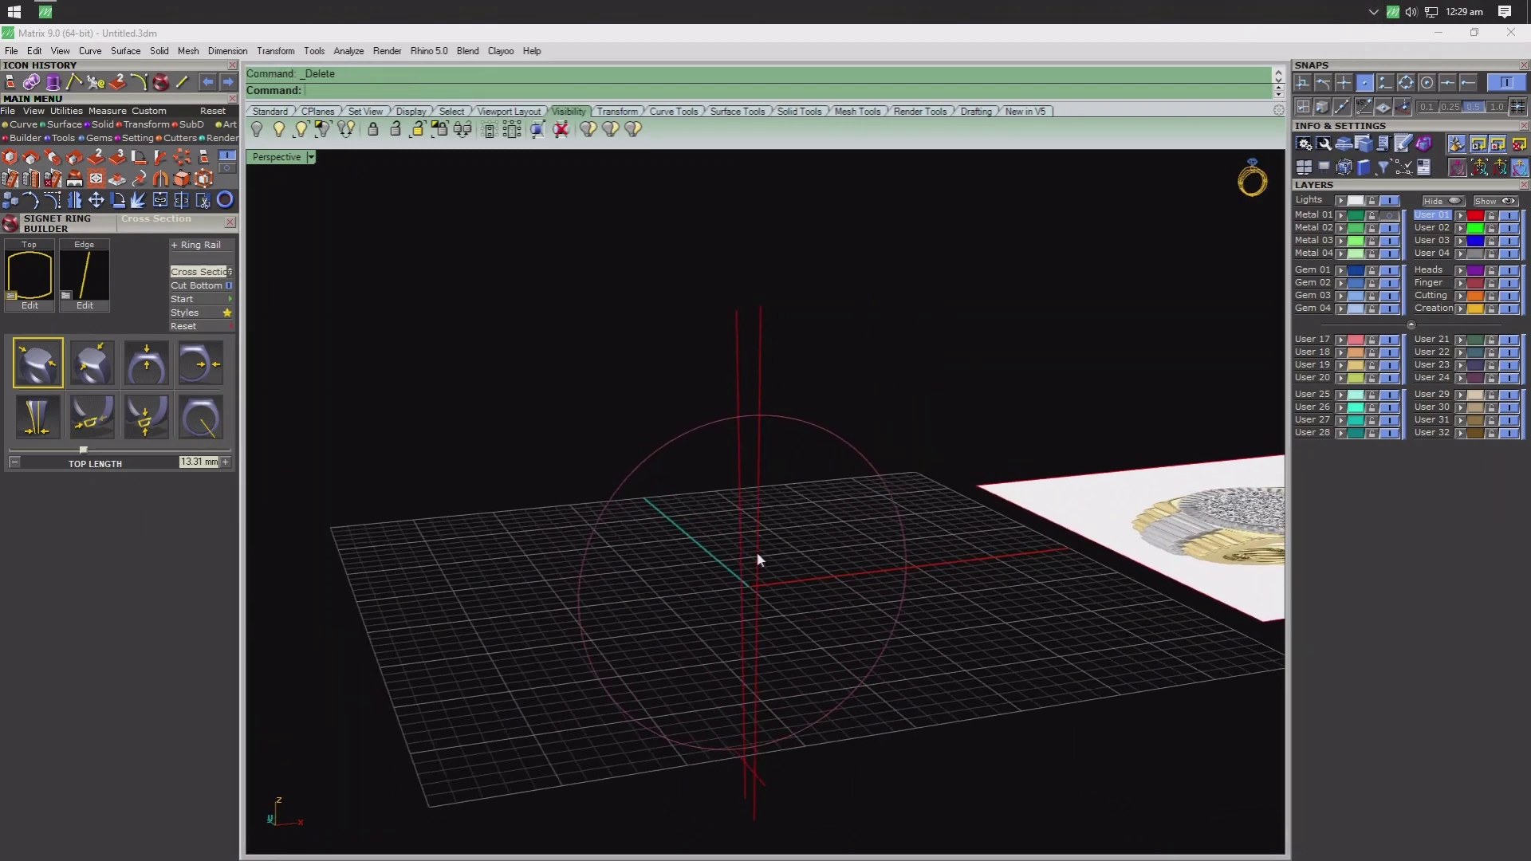
{"action": "left_click_drag", "start_coordinate": [764, 784], "coordinate": [801, 545]}
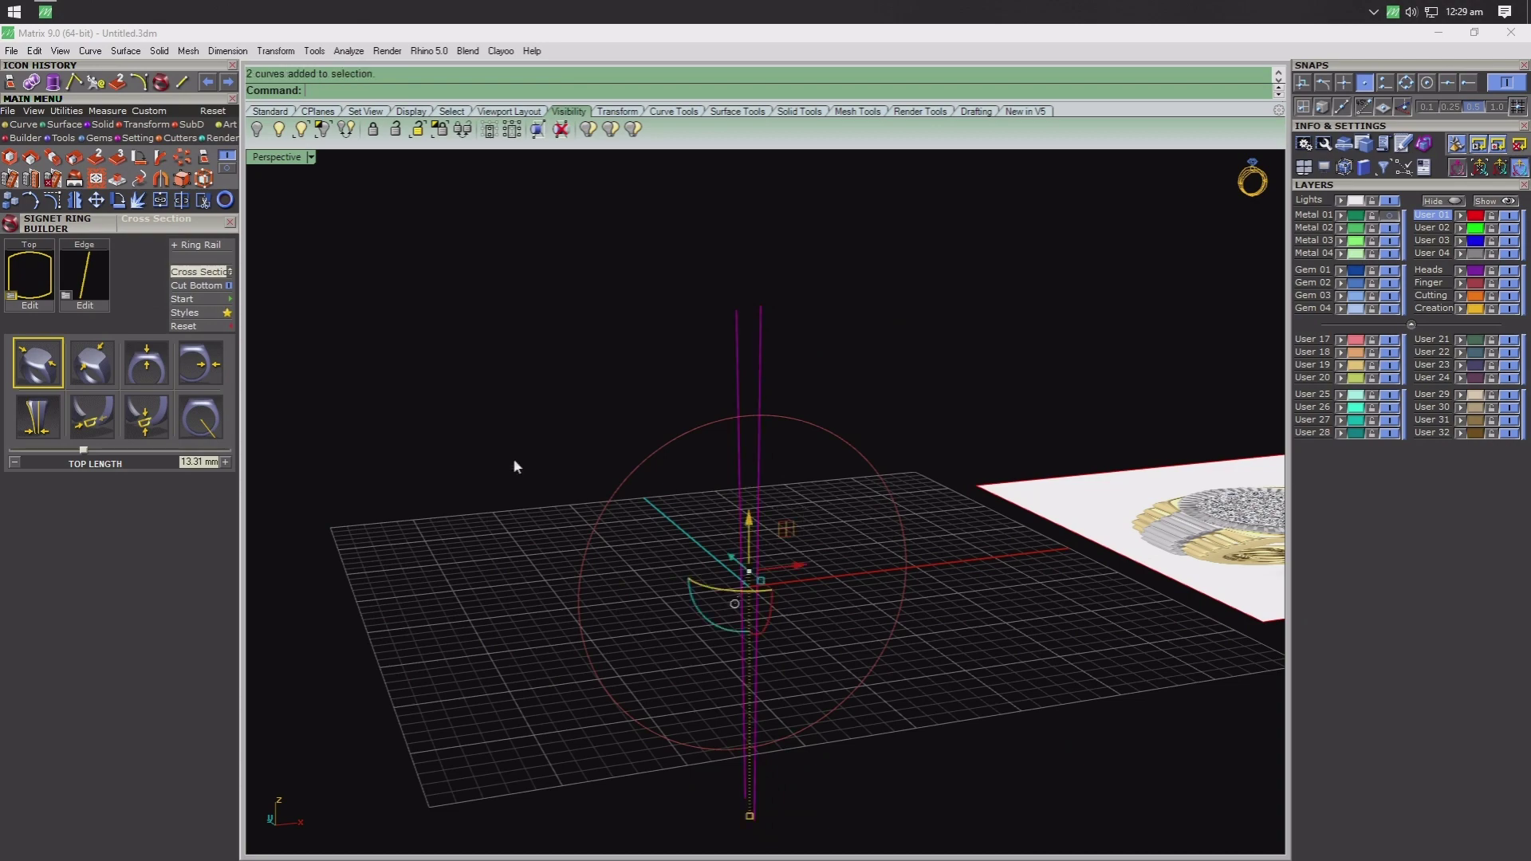
- Extrude the two lines both sides into solid cutting walls
{"action": "key", "text": "Return"}
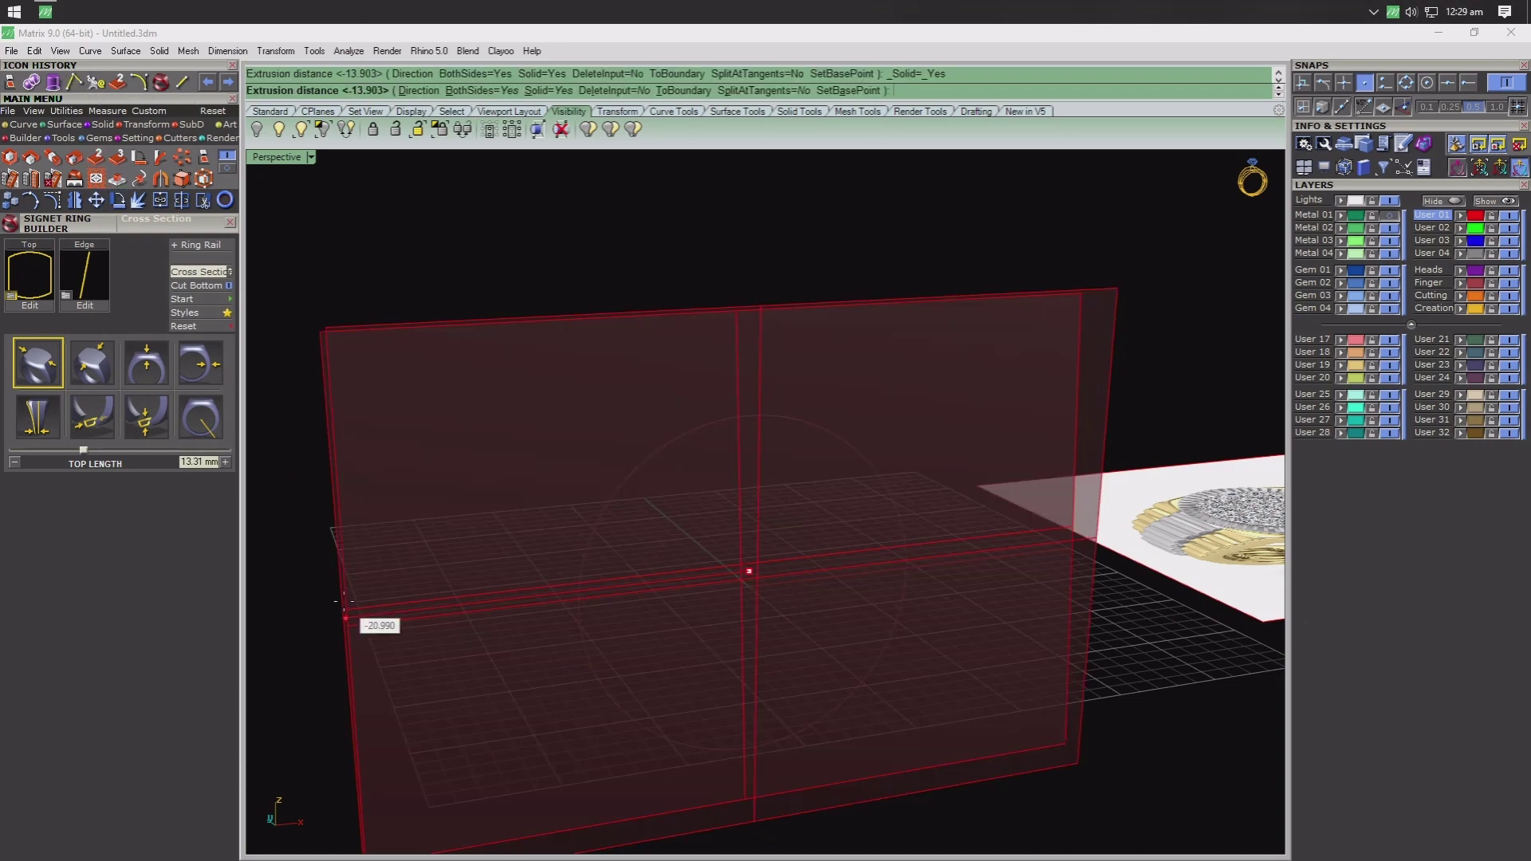
{"action": "left_click", "coordinate": [478, 614]}
{"action": "left_click", "coordinate": [648, 244]}
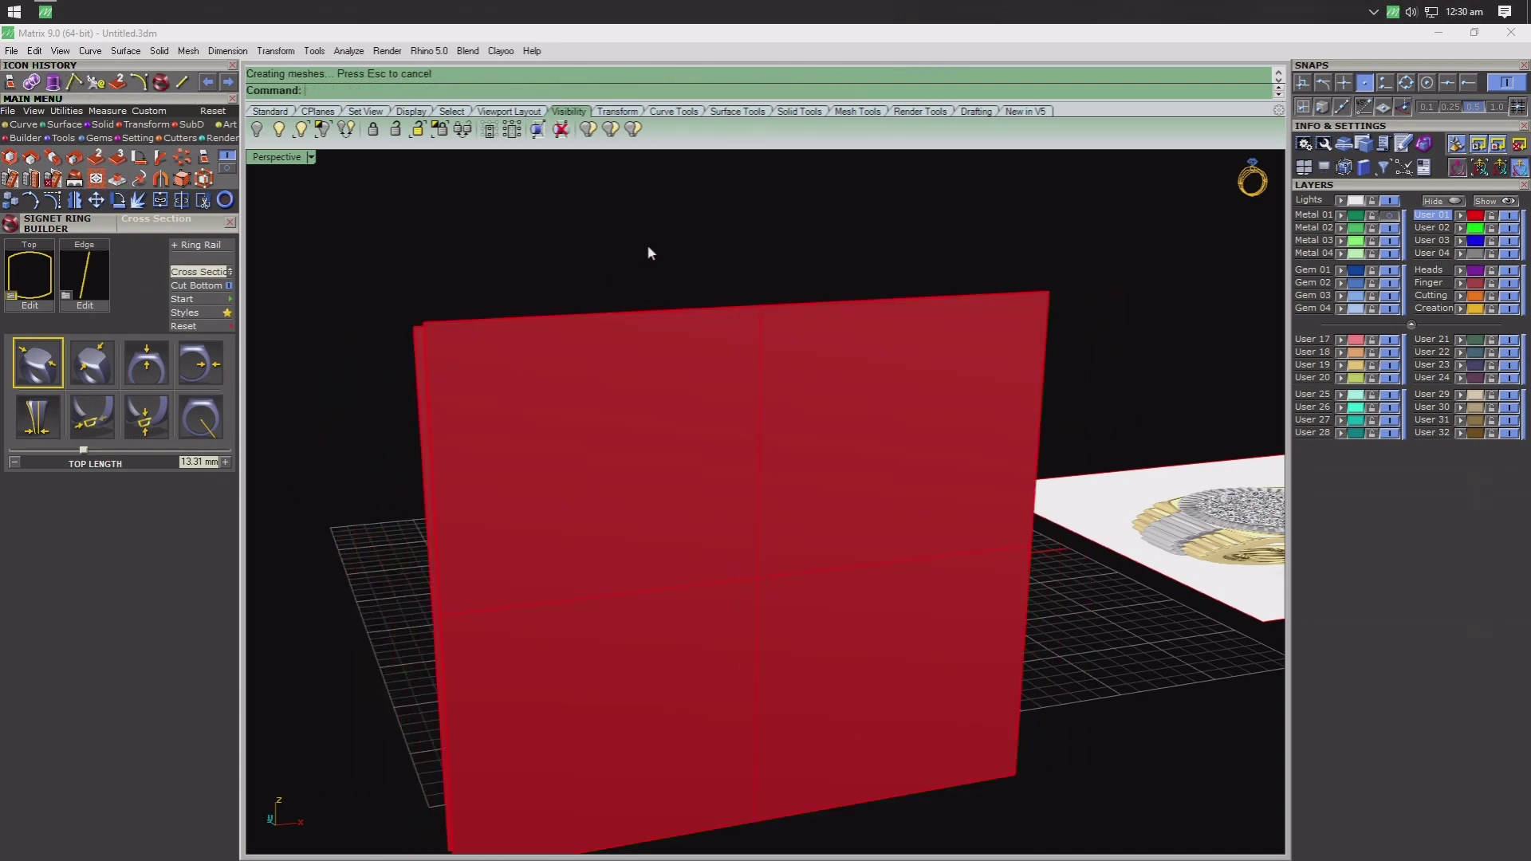
{"action": "mouse_move", "coordinate": [648, 244]}
{"action": "right_mouse_down"}
{"action": "mouse_move", "coordinate": [968, 400]}
{"action": "mouse_move", "coordinate": [917, 339]}
{"action": "right_mouse_up"}
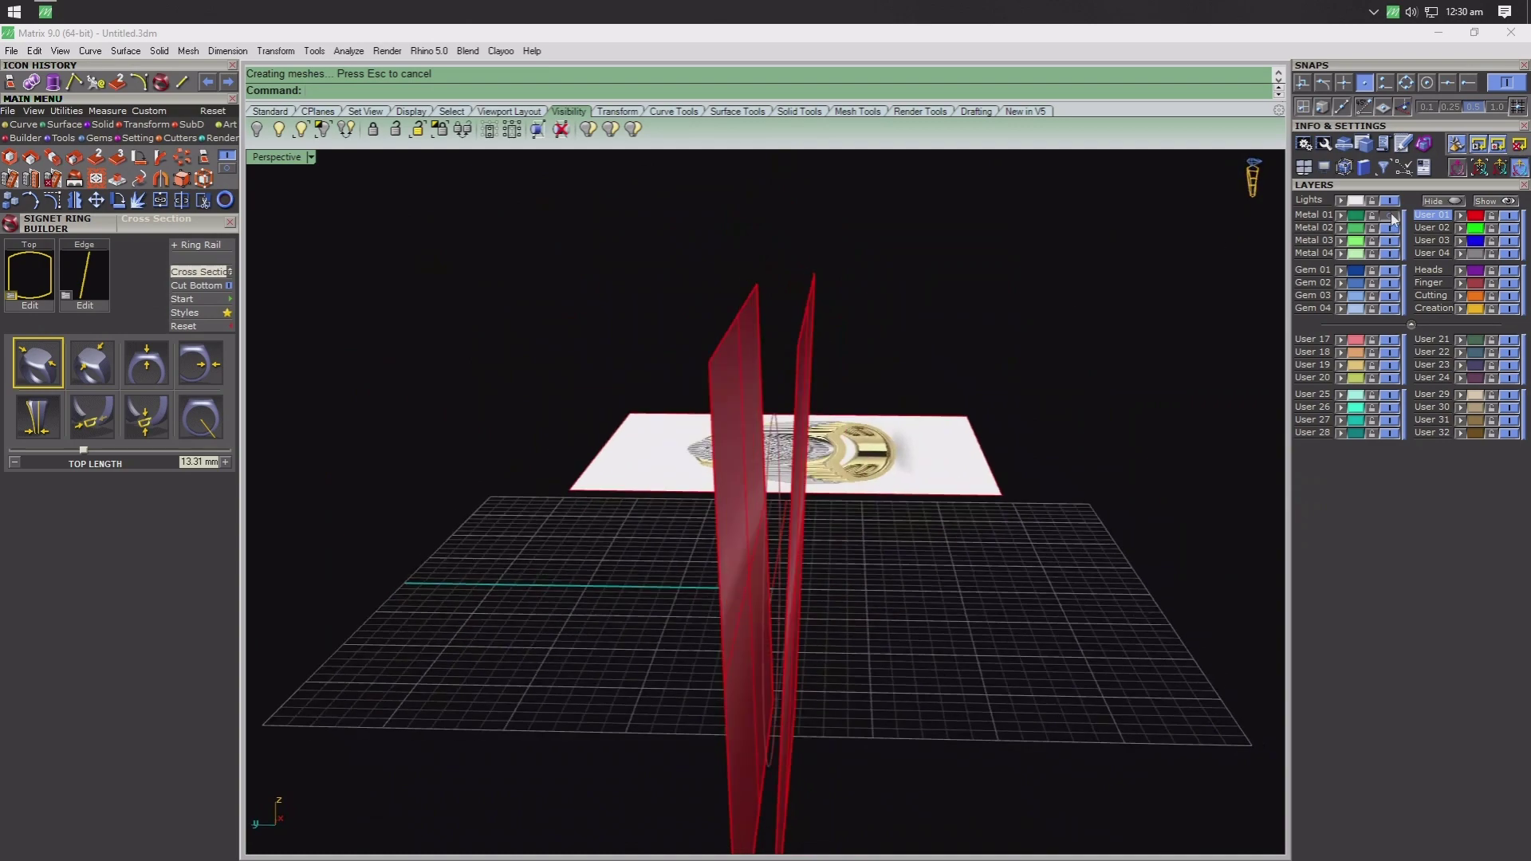
{"action": "right_click_drag", "start_coordinate": [872, 656], "coordinate": [807, 629]}
- BooleanSplit the ring with the red cutting walls, then delete the walls
{"action": "left_click", "coordinate": [852, 497]}
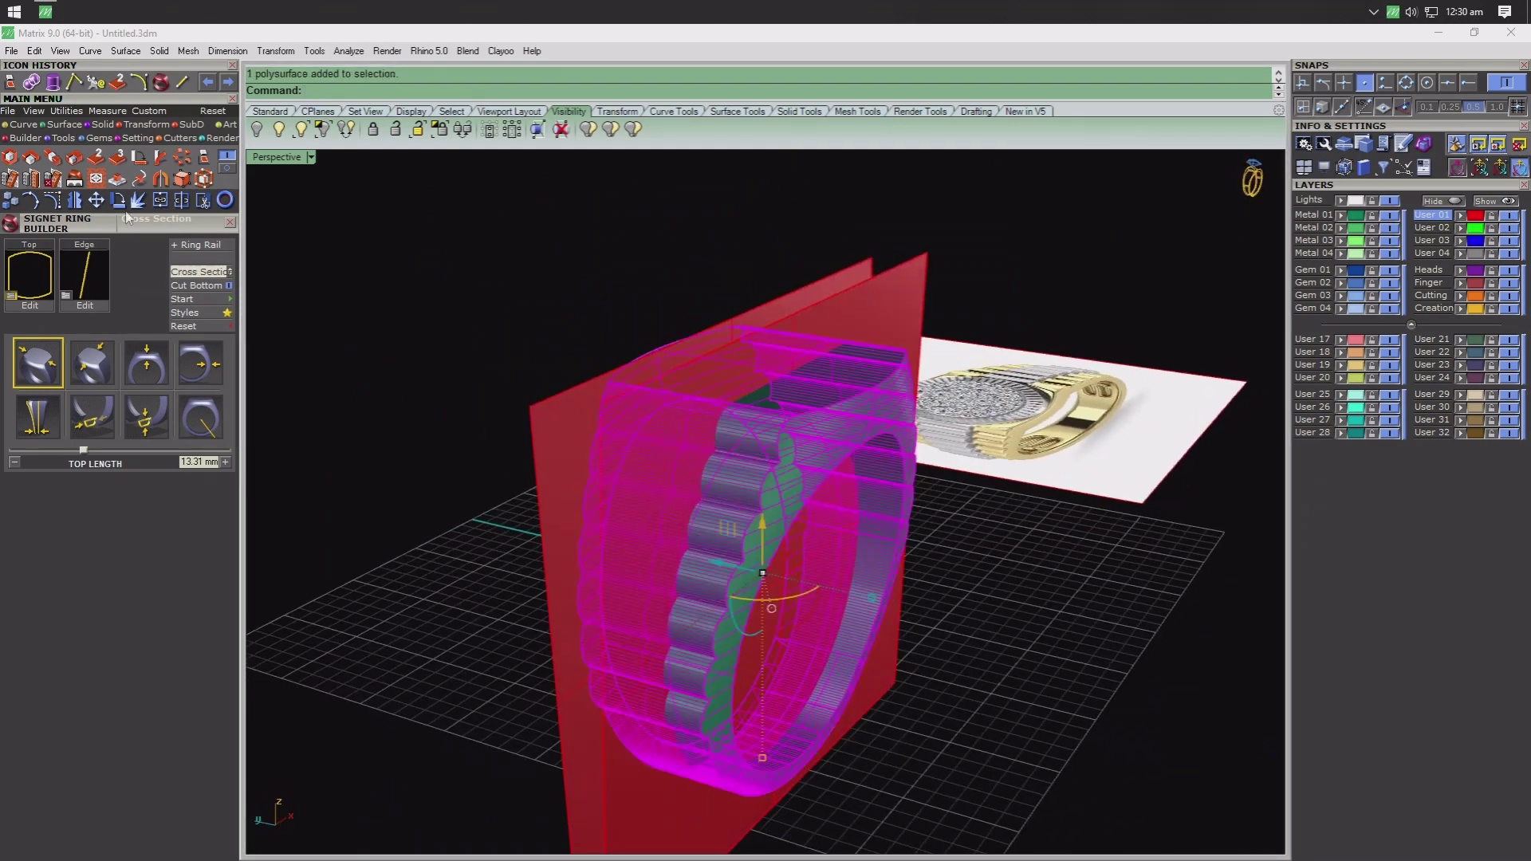
{"action": "left_click", "coordinate": [27, 86]}
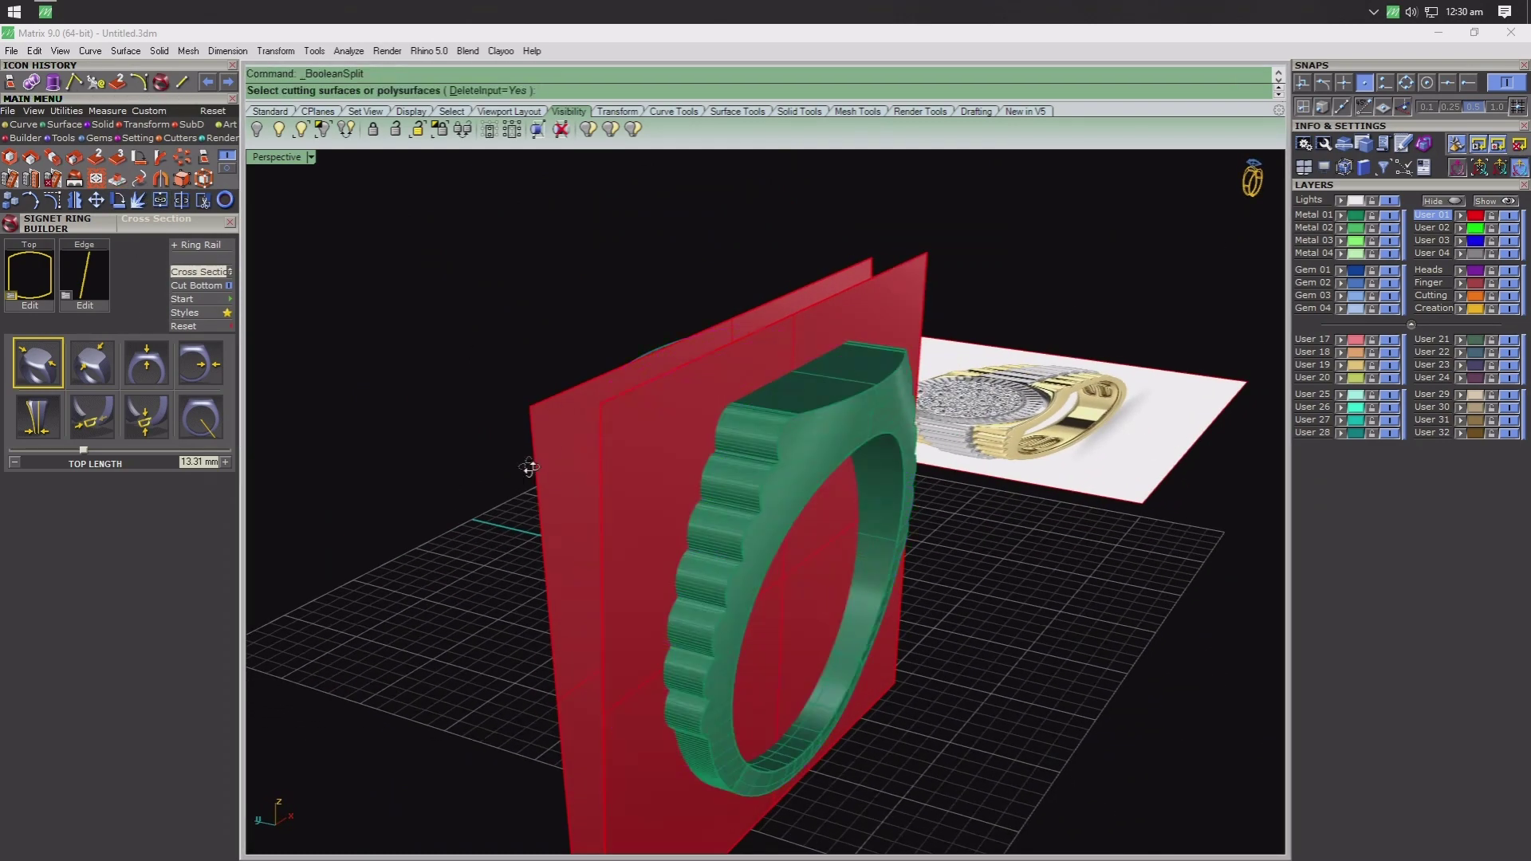
{"action": "right_click_drag", "start_coordinate": [529, 468], "coordinate": [516, 263]}
{"action": "left_click_drag", "start_coordinate": [516, 263], "coordinate": [400, 361]}
{"action": "key", "text": "Return"}
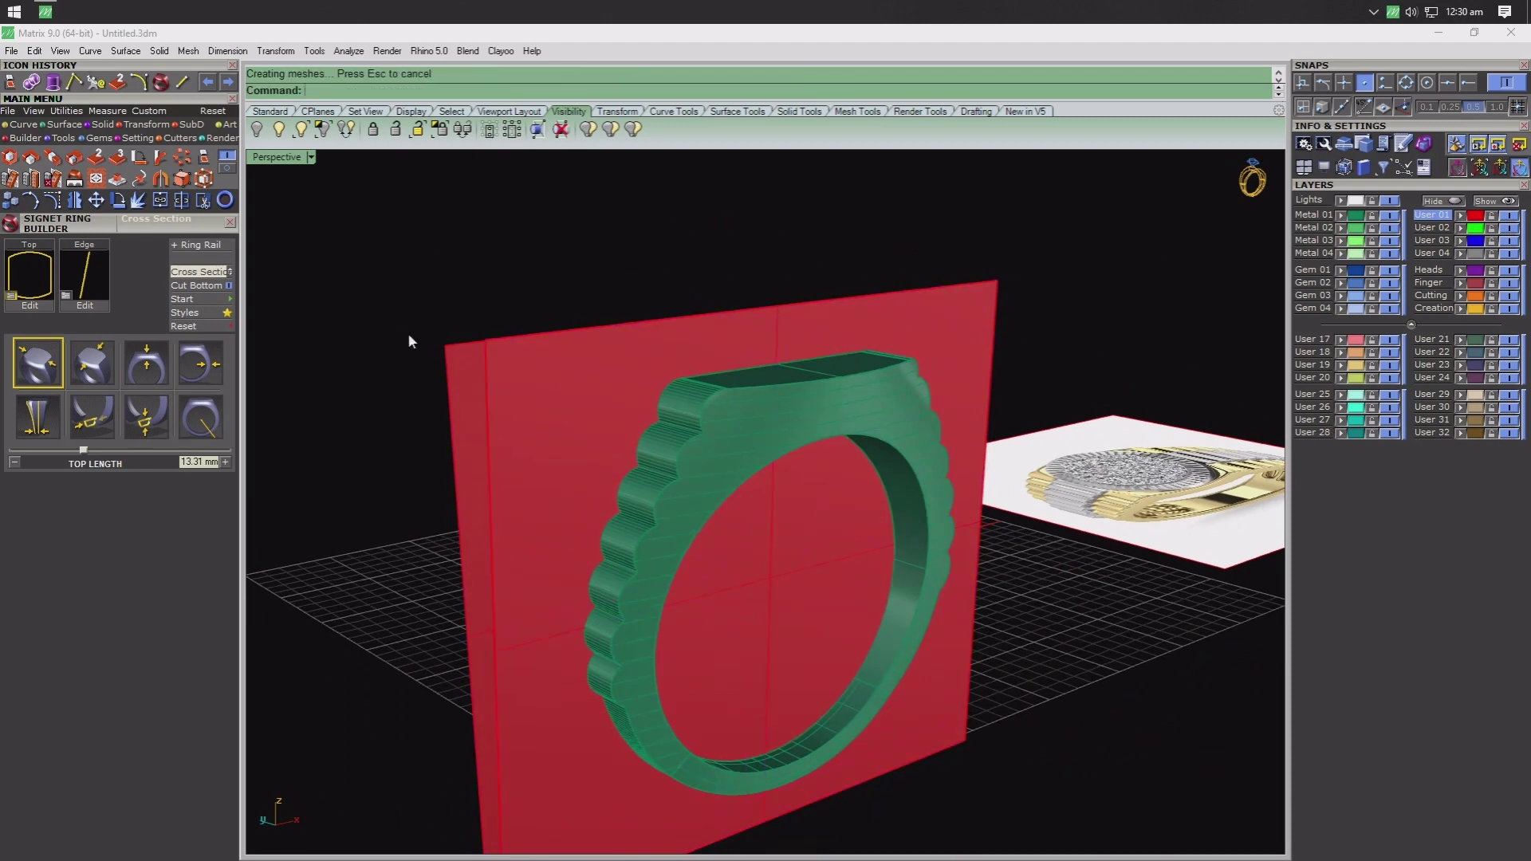
{"action": "key", "text": "Delete"}
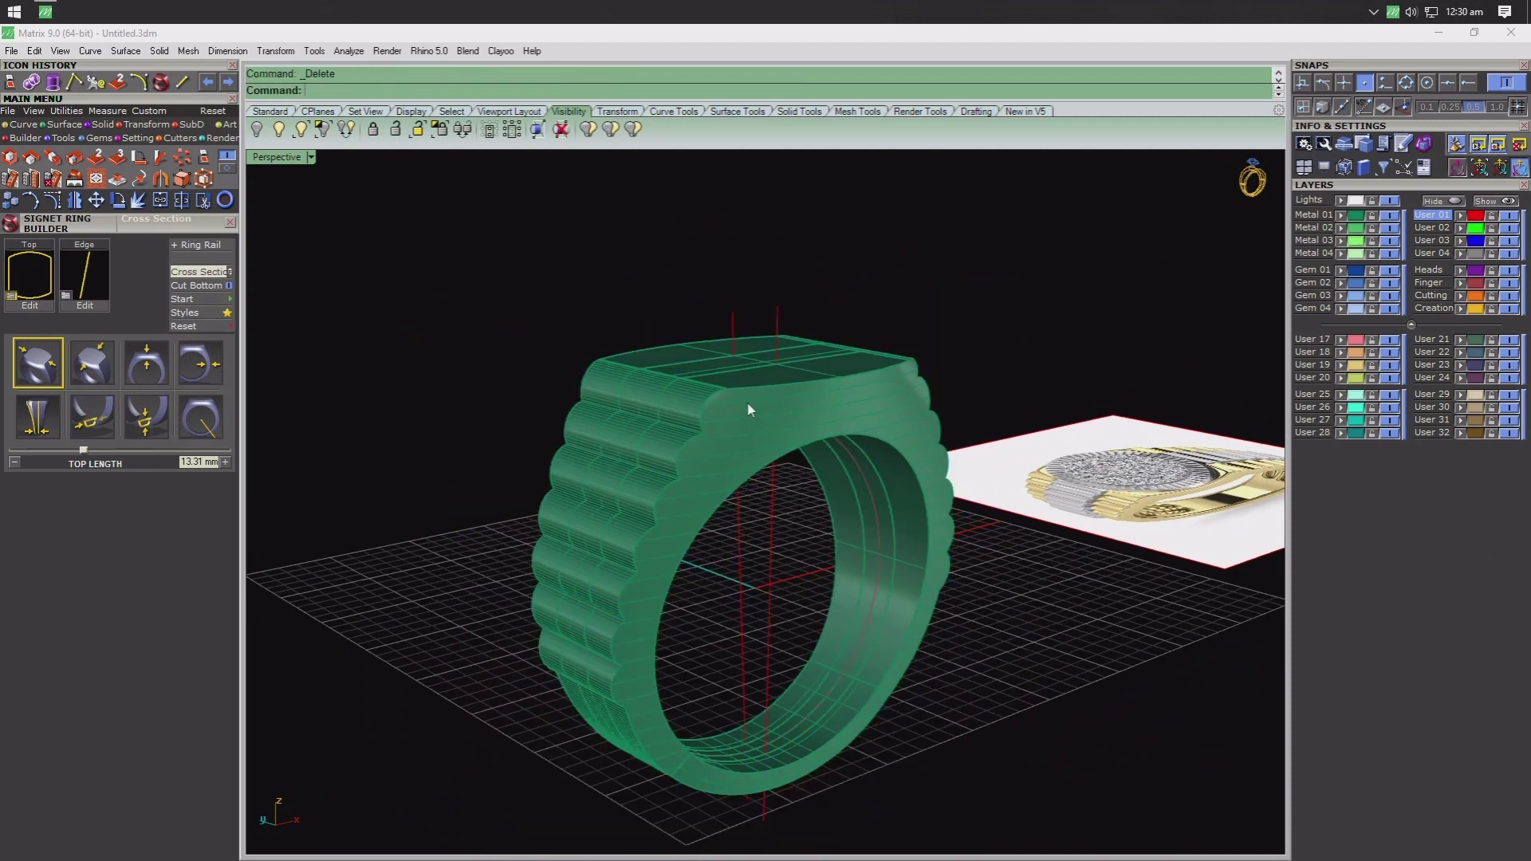
{"action": "right_click_drag", "start_coordinate": [663, 431], "coordinate": [646, 505]}
- Rotate the middle split section so its flutes stagger against the sides
{"action": "left_click", "coordinate": [714, 419]}
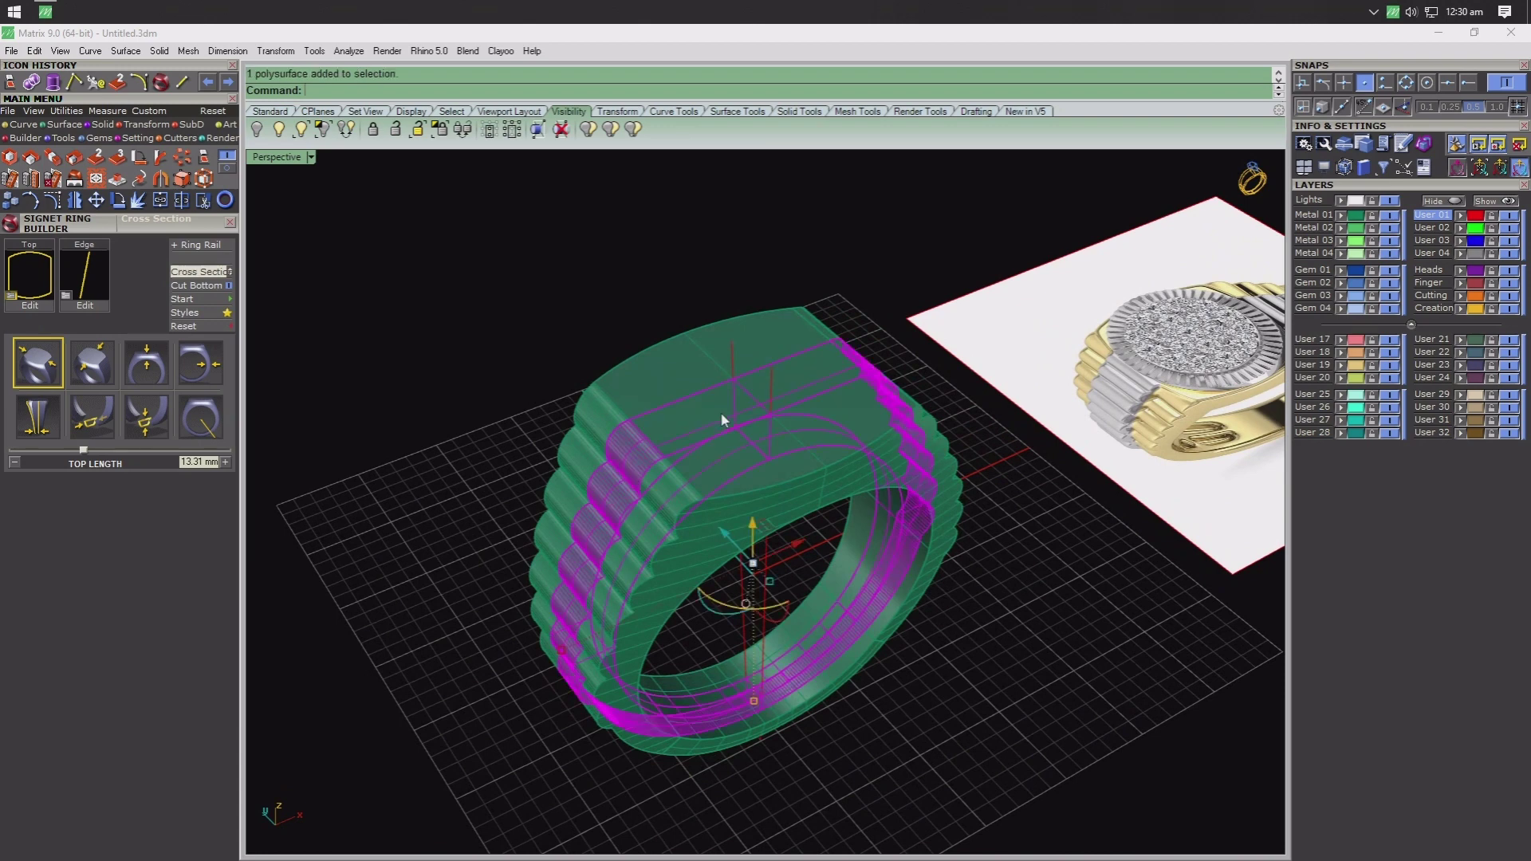
{"action": "right_click", "coordinate": [113, 208]}
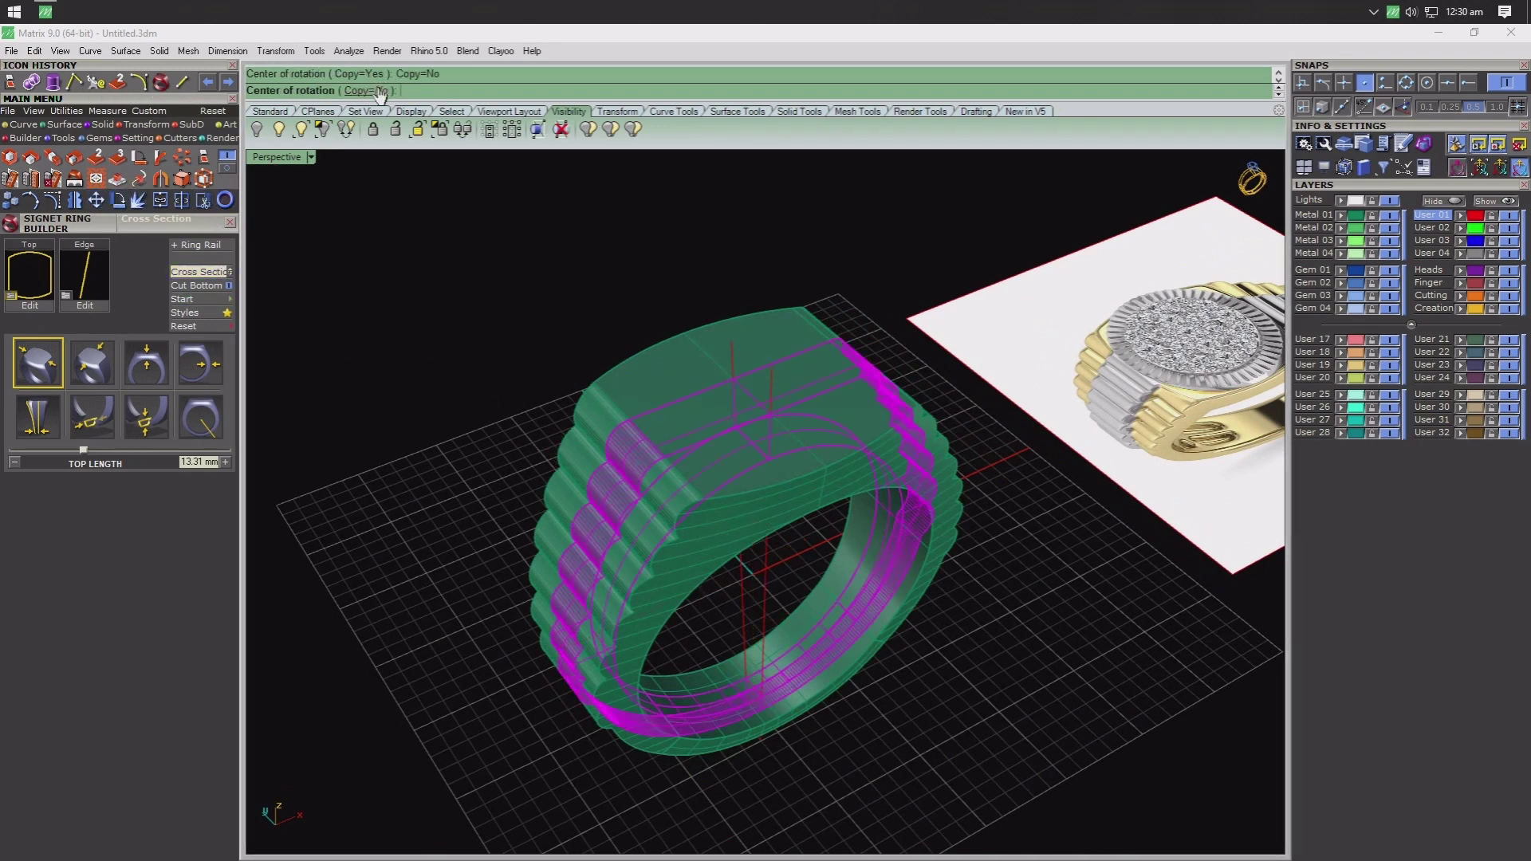
{"action": "left_click", "coordinate": [753, 574]}
{"action": "left_click", "coordinate": [899, 732]}
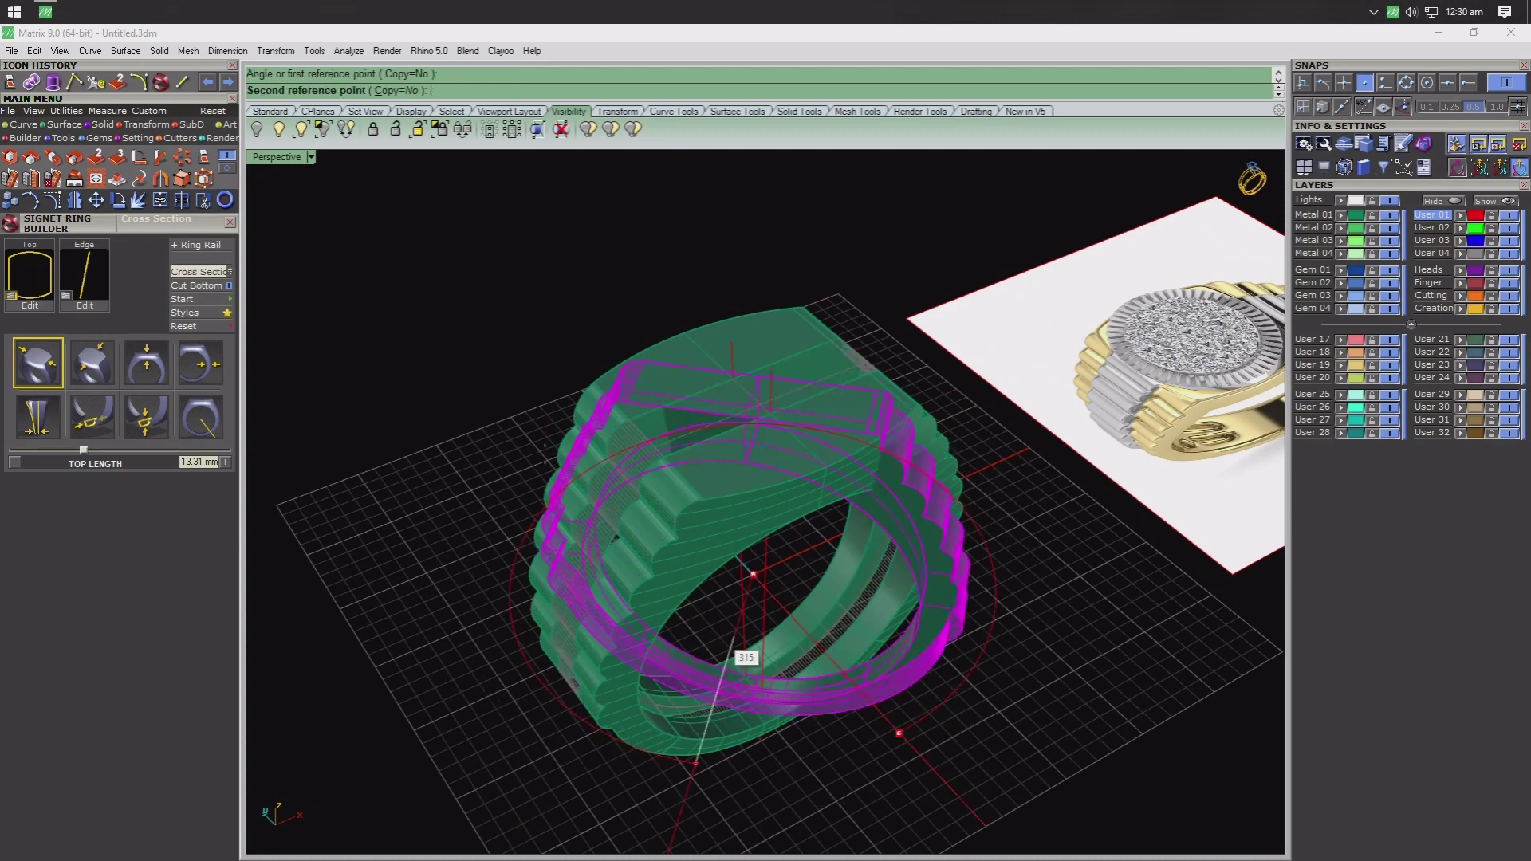
{"action": "left_click", "coordinate": [518, 359]}
{"action": "mouse_move", "coordinate": [518, 359]}
{"action": "right_mouse_down"}
{"action": "mouse_move", "coordinate": [657, 433]}
{"action": "mouse_move", "coordinate": [727, 495]}
{"action": "mouse_move", "coordinate": [684, 540]}
{"action": "right_mouse_up"}
{"action": "scroll", "coordinate": [710, 485], "scroll_direction": "down", "scroll_amount": 5}
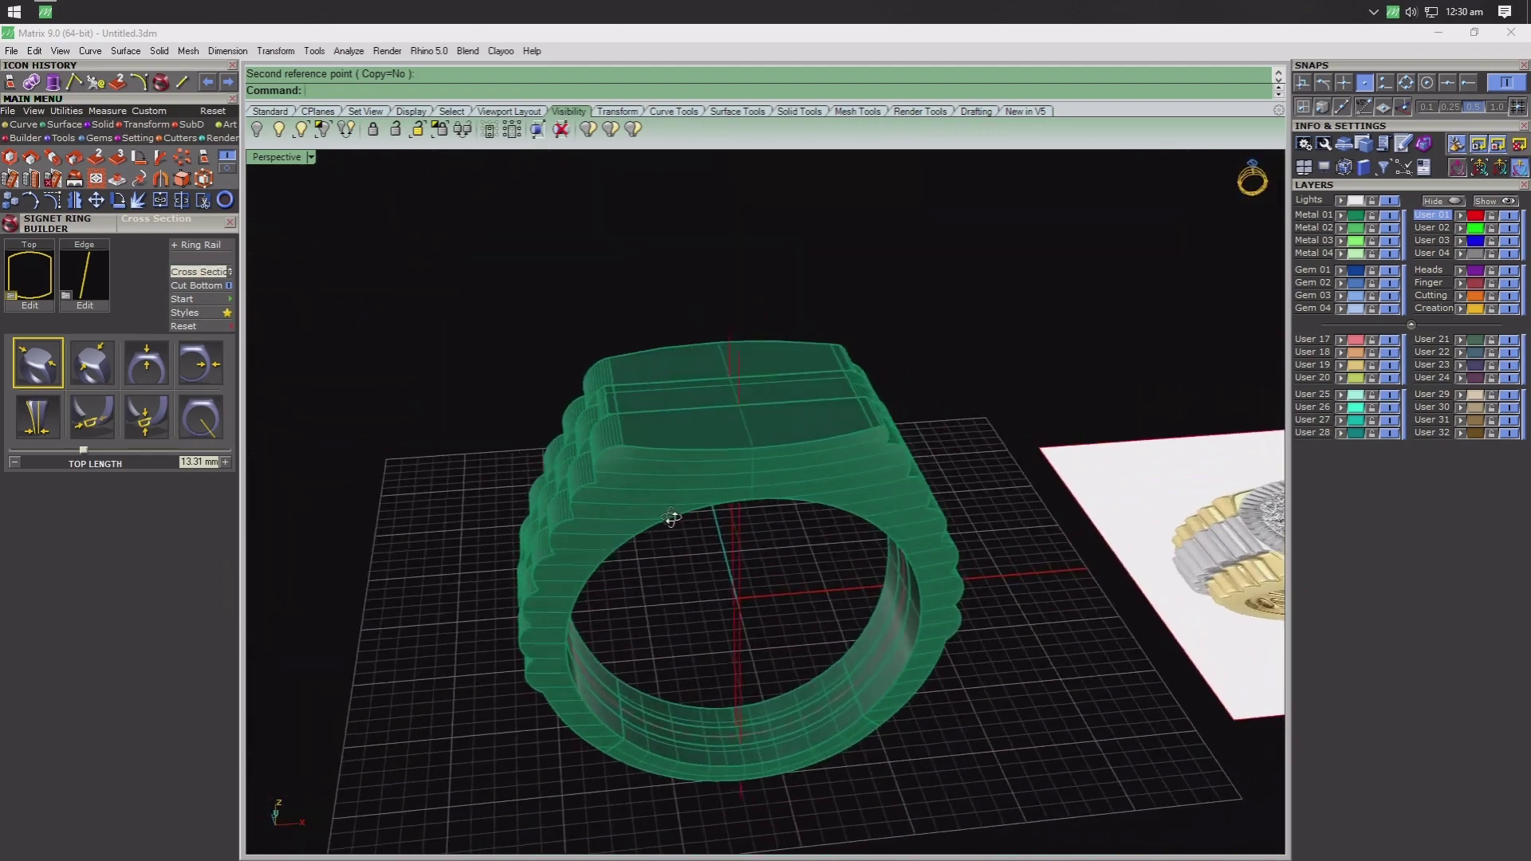
{"action": "mouse_move", "coordinate": [710, 485]}
{"action": "right_mouse_down"}
{"action": "mouse_move", "coordinate": [713, 595]}
{"action": "mouse_move", "coordinate": [783, 527]}
{"action": "right_mouse_up"}
- Delete the vertical red guide line
{"action": "left_click", "coordinate": [731, 598]}
{"action": "key", "text": "Delete"}
{"action": "mouse_move", "coordinate": [731, 598]}
{"action": "right_mouse_down"}
{"action": "mouse_move", "coordinate": [752, 582]}
{"action": "mouse_move", "coordinate": [813, 620]}
{"action": "mouse_move", "coordinate": [629, 540]}
{"action": "mouse_move", "coordinate": [571, 575]}
{"action": "mouse_move", "coordinate": [523, 547]}
{"action": "mouse_move", "coordinate": [629, 566]}
{"action": "mouse_move", "coordinate": [472, 425]}
{"action": "mouse_move", "coordinate": [650, 482]}
{"action": "mouse_move", "coordinate": [652, 513]}
{"action": "mouse_move", "coordinate": [624, 528]}
{"action": "mouse_move", "coordinate": [652, 556]}
{"action": "right_mouse_up"}
{"action": "scroll", "coordinate": [629, 567], "scroll_direction": "up", "scroll_amount": 5}
{"action": "scroll", "coordinate": [471, 425], "scroll_direction": "down", "scroll_amount": 5}
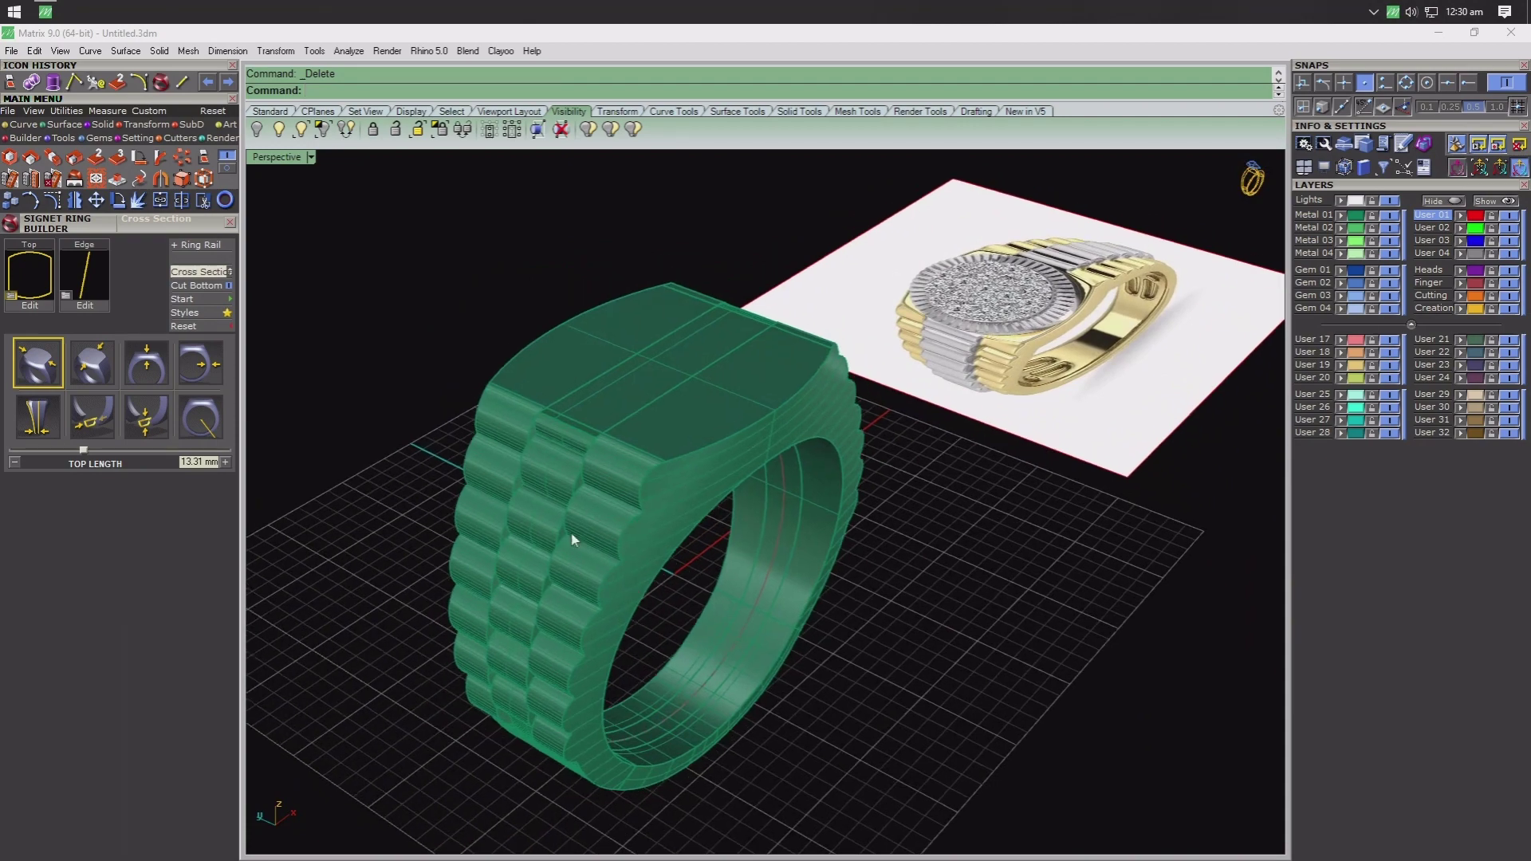
- Boolean Union the right section and rotated middle band into one solid
{"action": "left_click", "coordinate": [60, 159]}
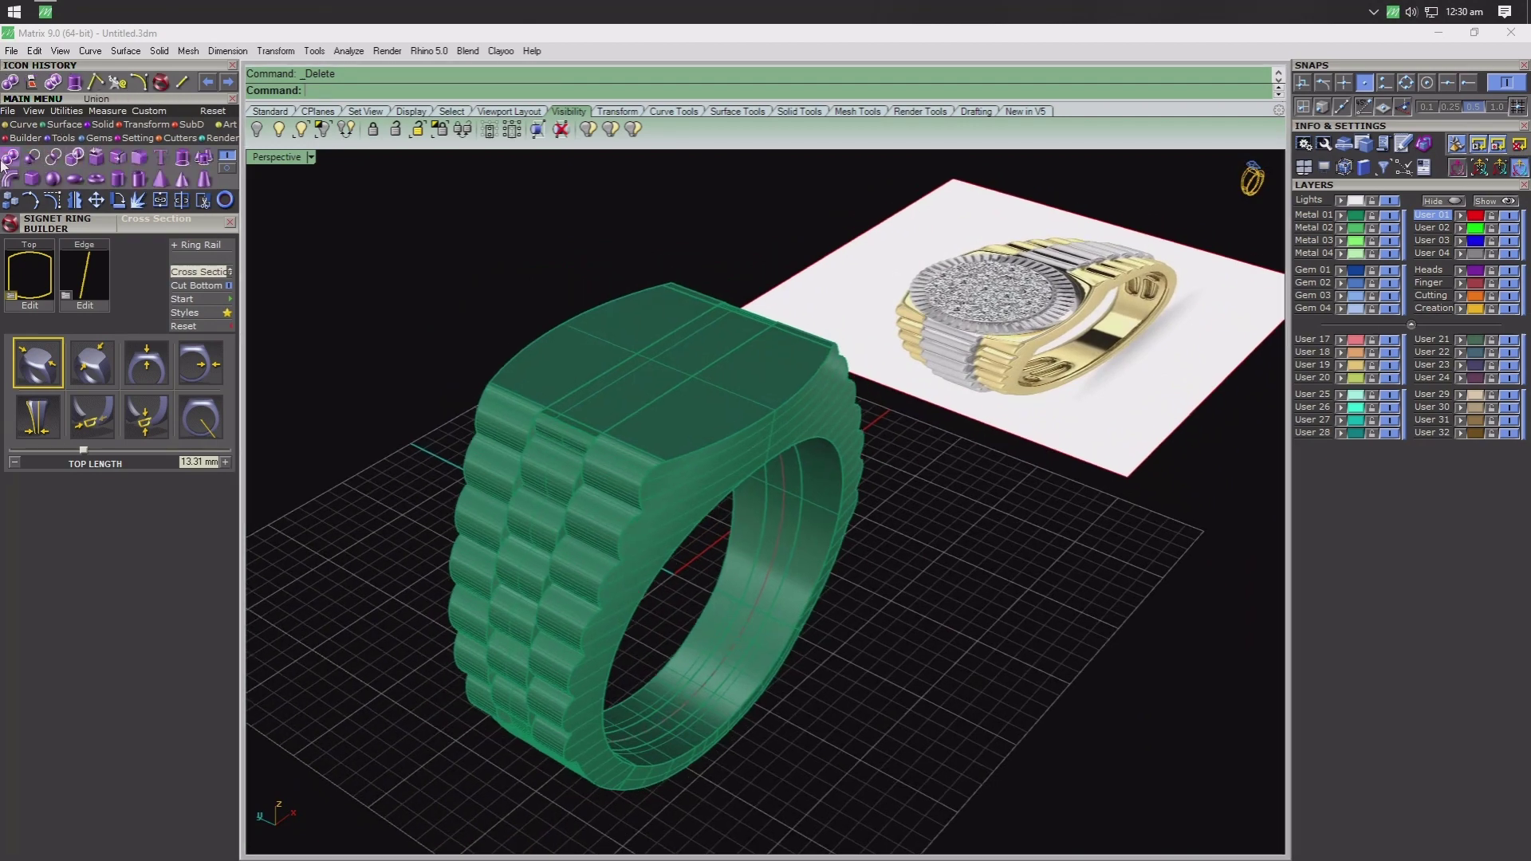
{"action": "left_click", "coordinate": [634, 522]}
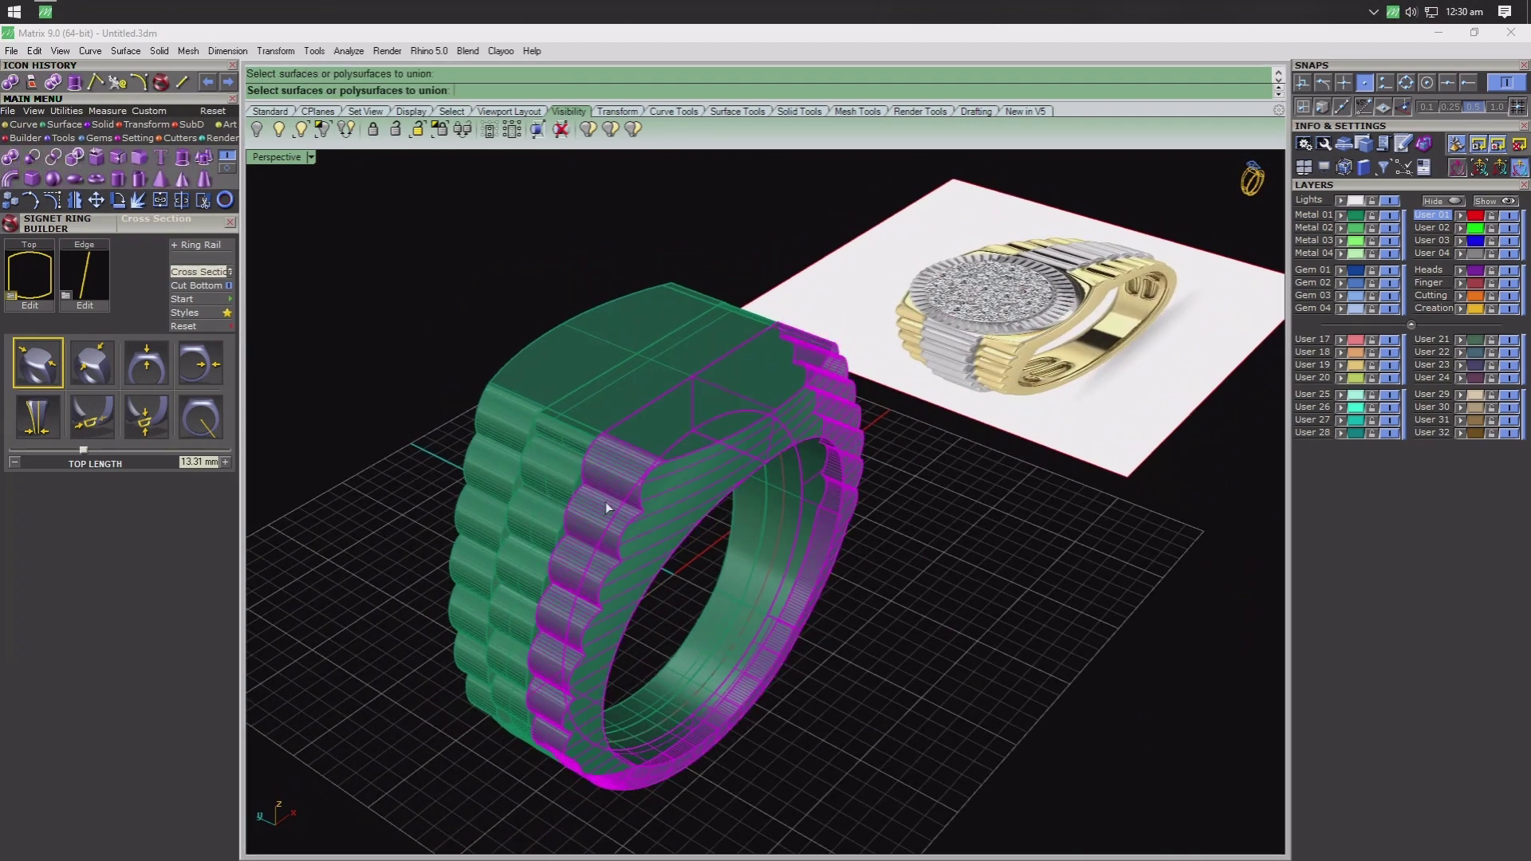
{"action": "left_click", "coordinate": [573, 440]}
{"action": "key", "text": "Return"}
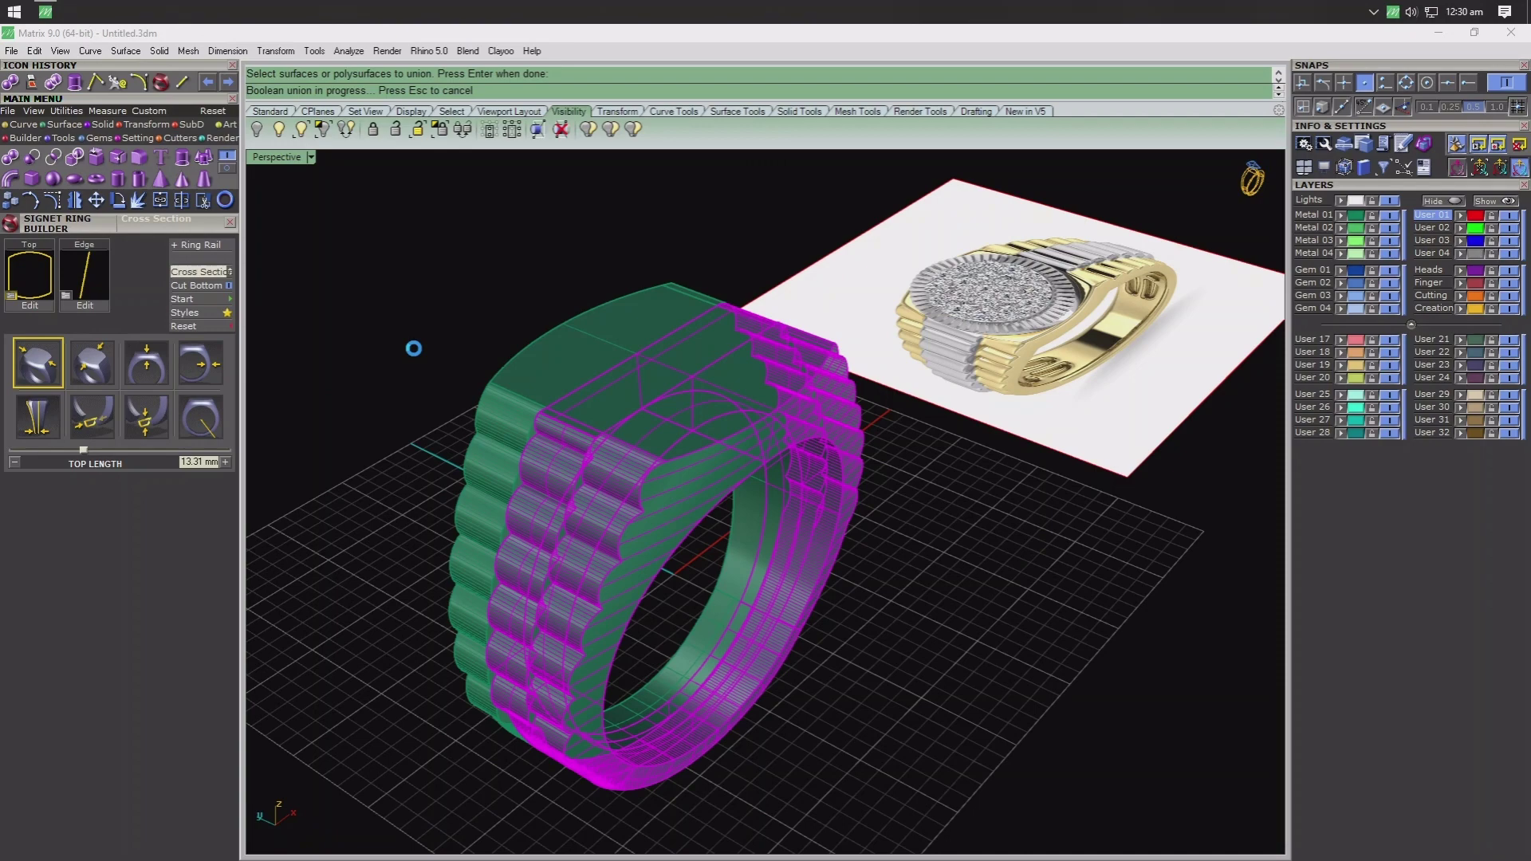
- Boolean-union the green ring halves with the fluted shank into one polysurface
{"action": "left_click", "coordinate": [547, 420]}
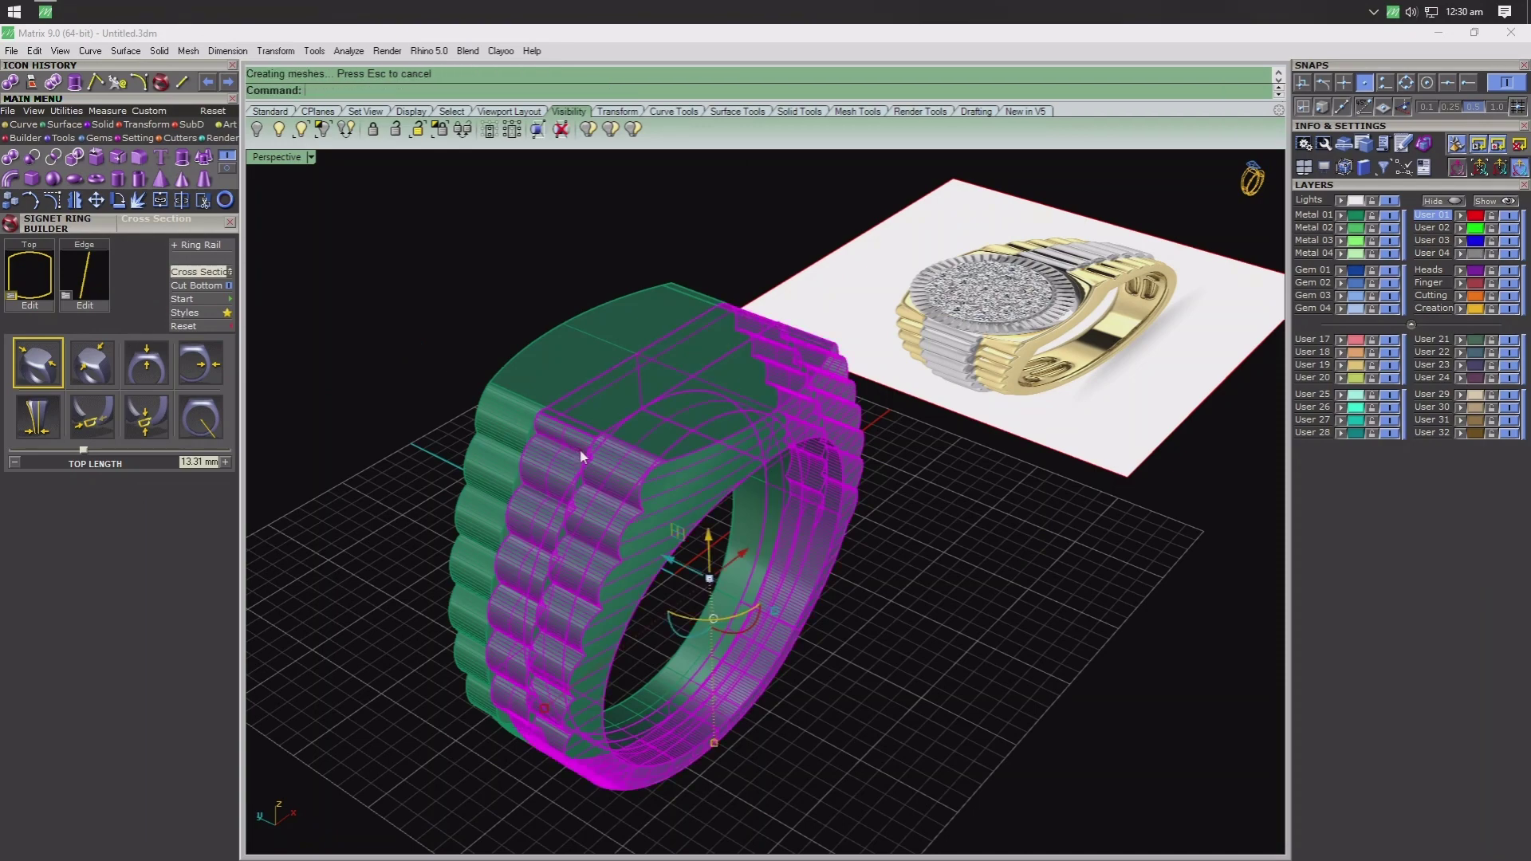
{"action": "left_click", "coordinate": [461, 372]}
{"action": "key", "text": "Return"}
{"action": "left_click", "coordinate": [614, 419]}
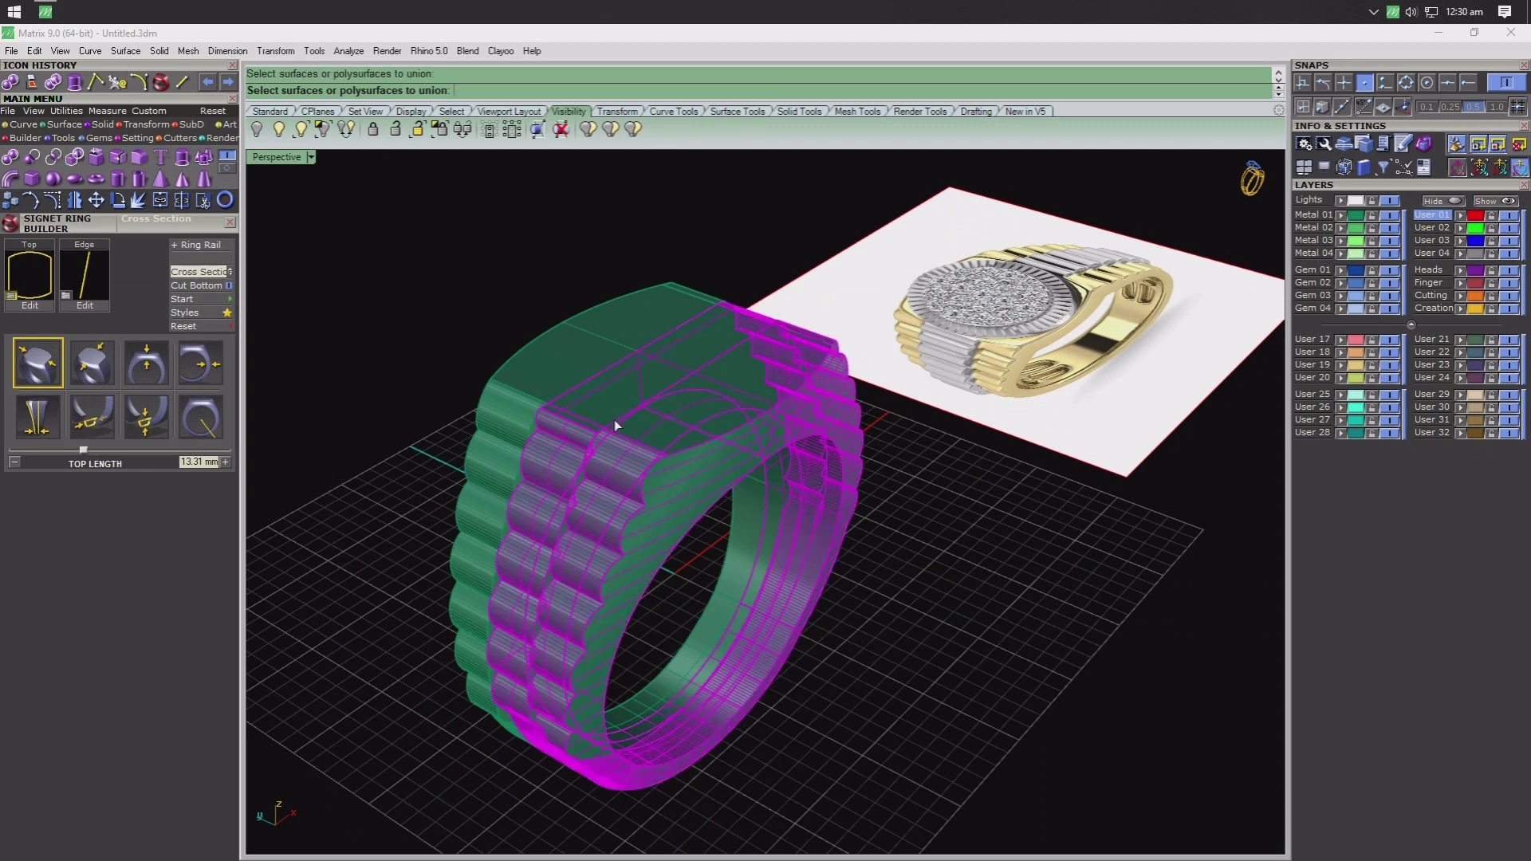
{"action": "left_click", "coordinate": [518, 375]}
{"action": "key", "text": "Return"}
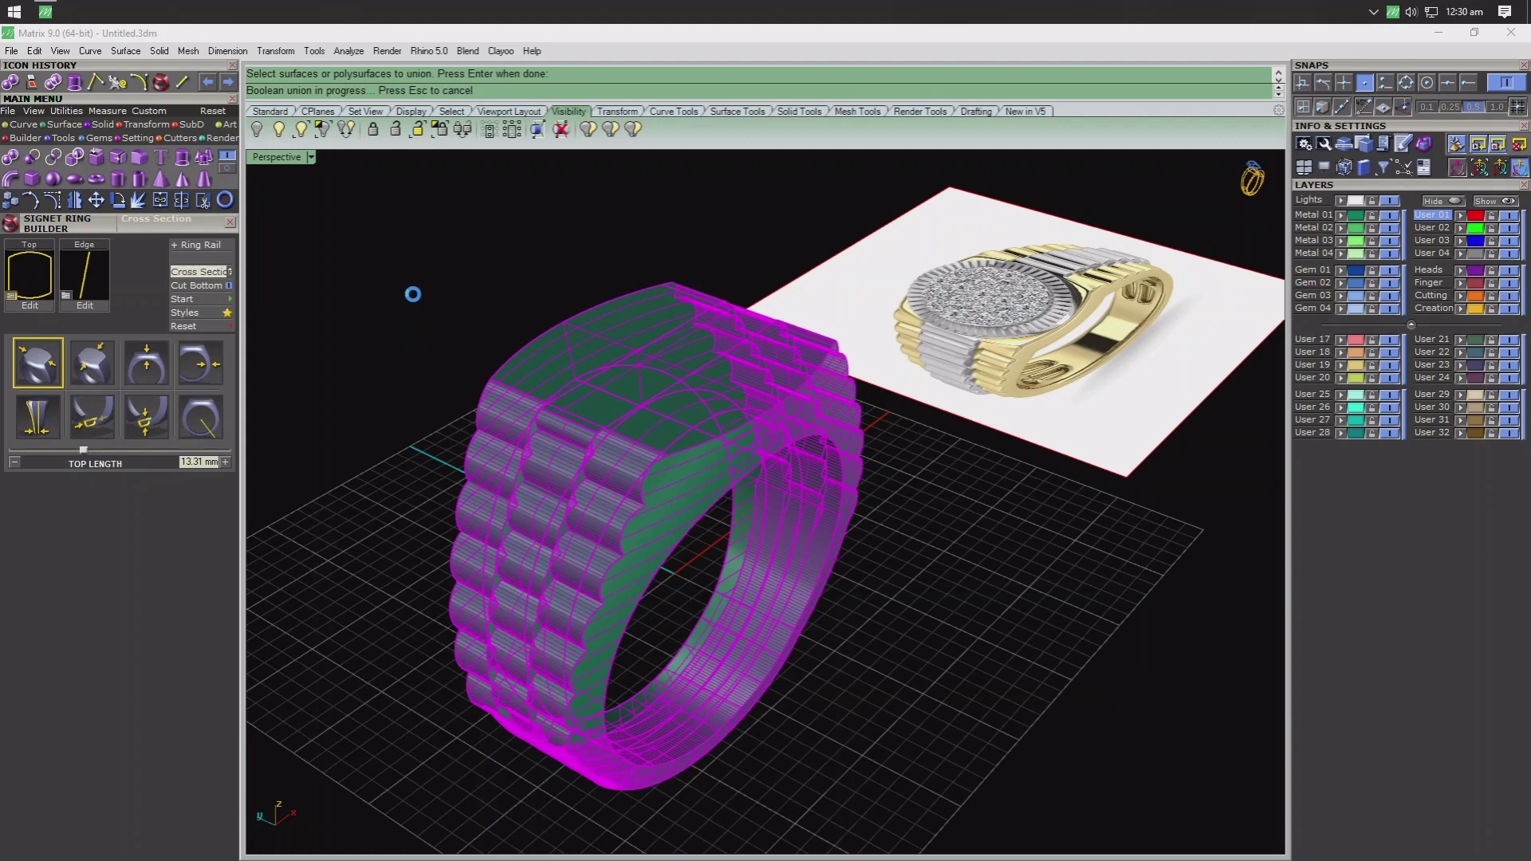
{"action": "left_click", "coordinate": [668, 441]}
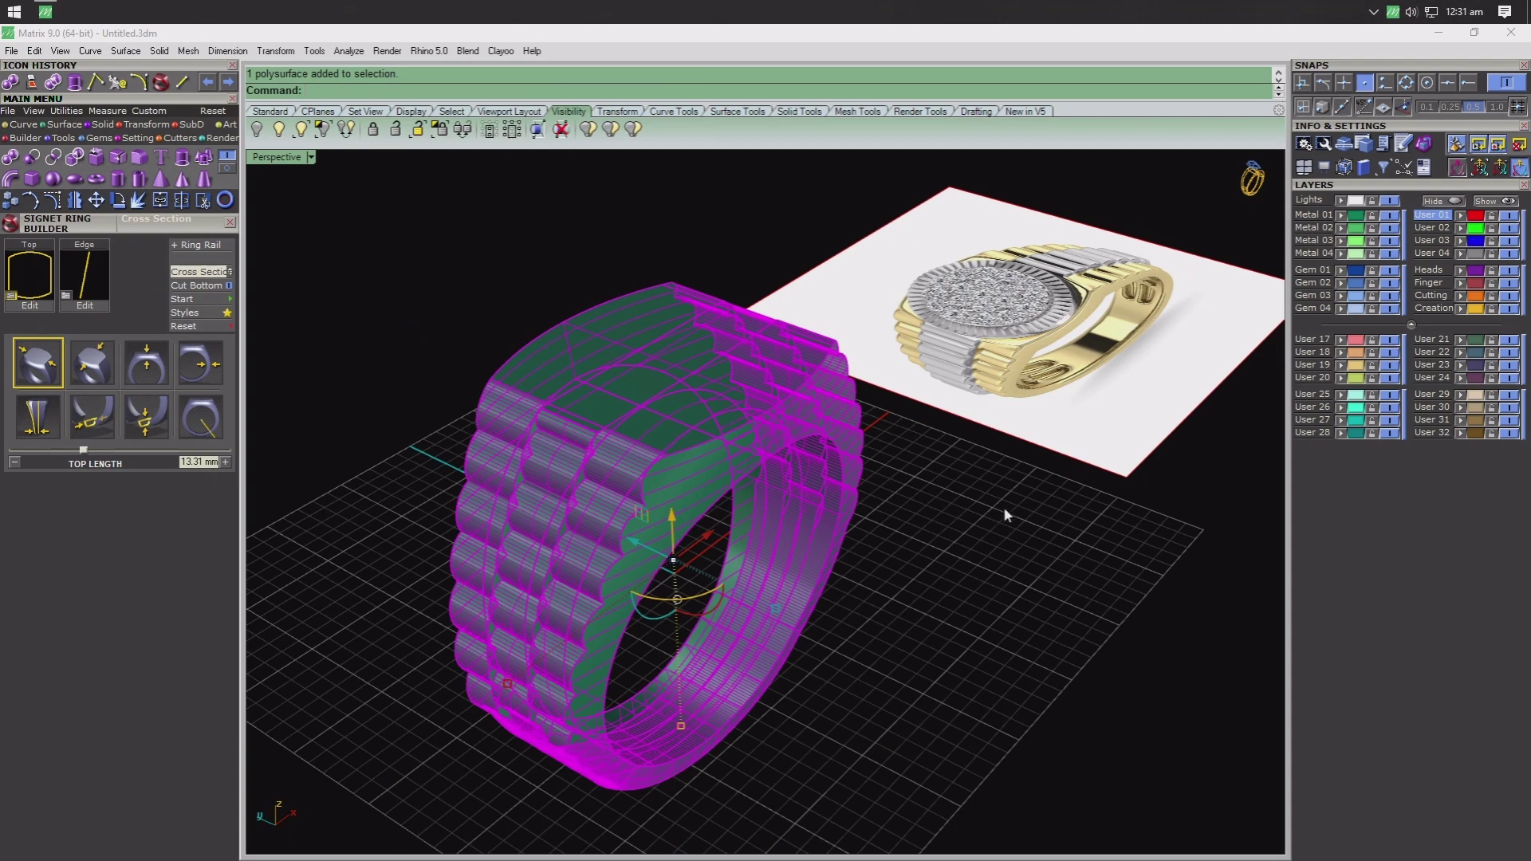
- Apply Yellow Gold to the selected ring from the F6 material panel
{"action": "key", "text": "F6"}
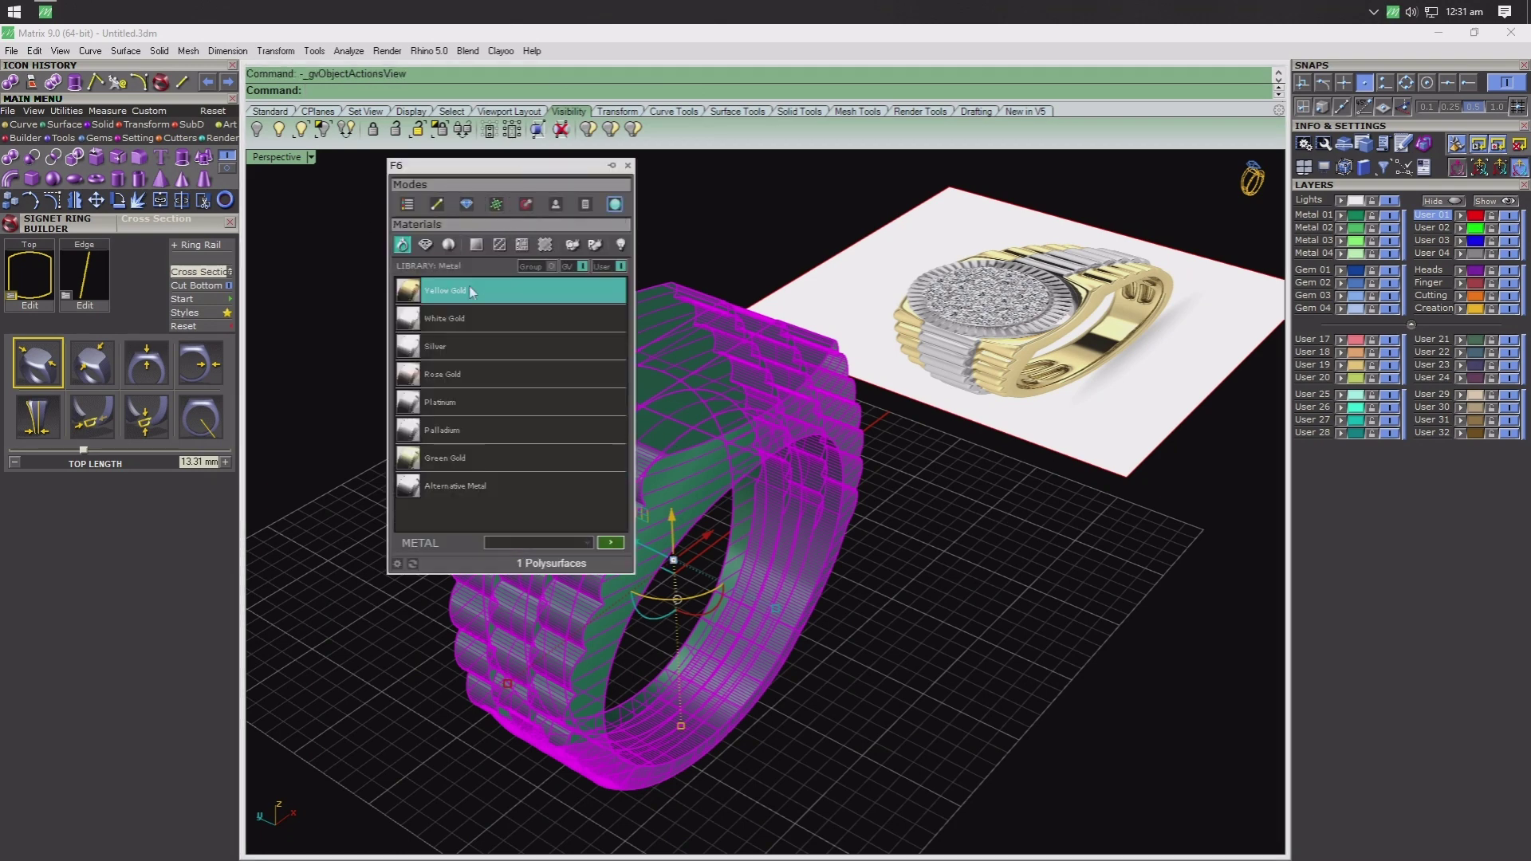
{"action": "left_click", "coordinate": [471, 291]}
{"action": "left_click", "coordinate": [628, 165]}
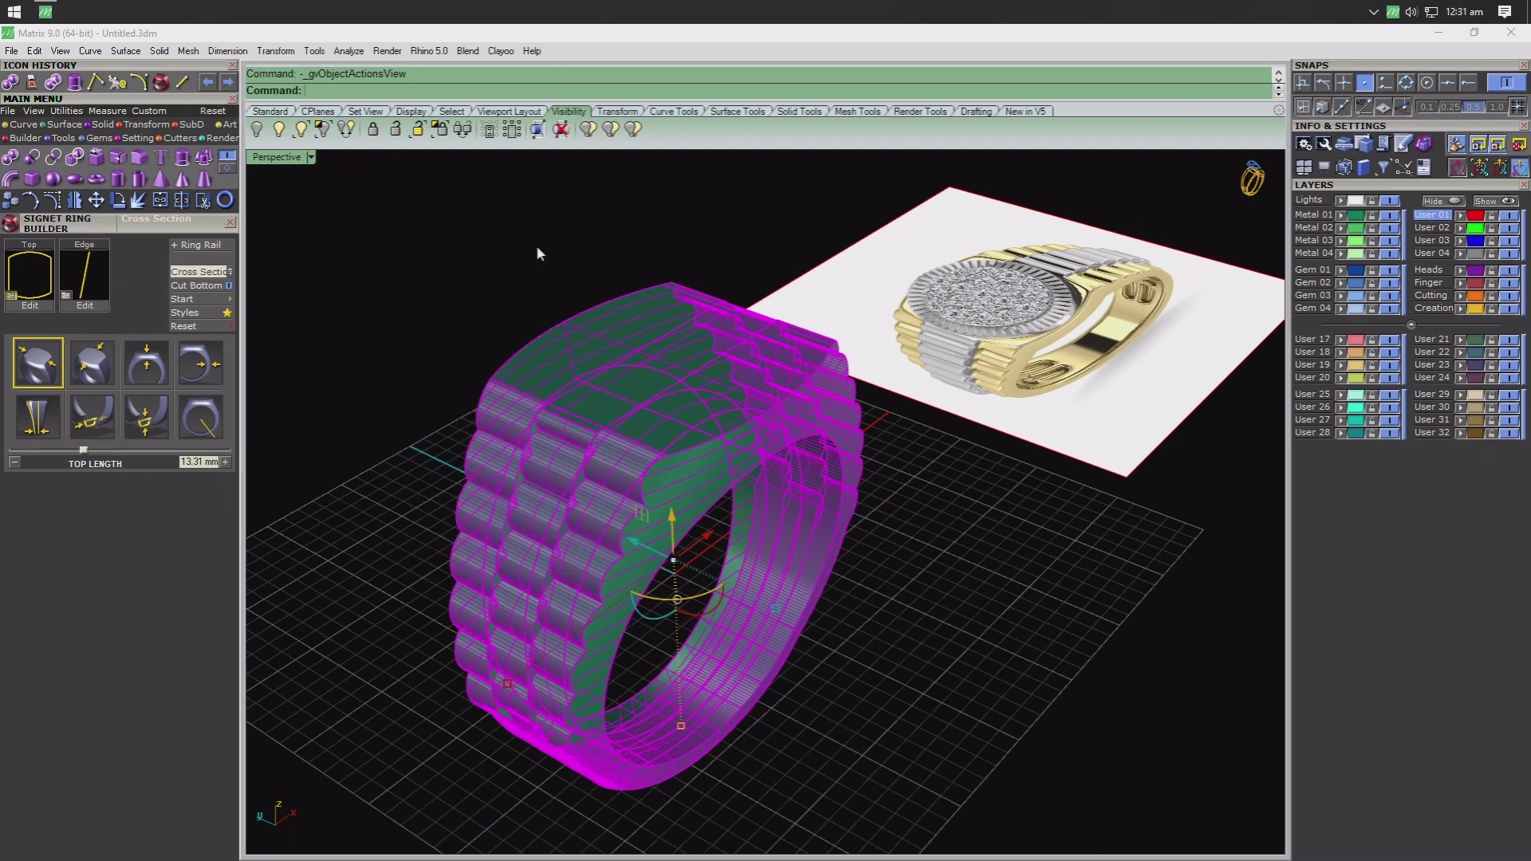
{"action": "left_click", "coordinate": [534, 245]}
- Select the two outer ring parts and assign them 14K Yellow Gold
{"action": "left_click", "coordinate": [556, 432]}
{"action": "left_click", "coordinate": [420, 340]}
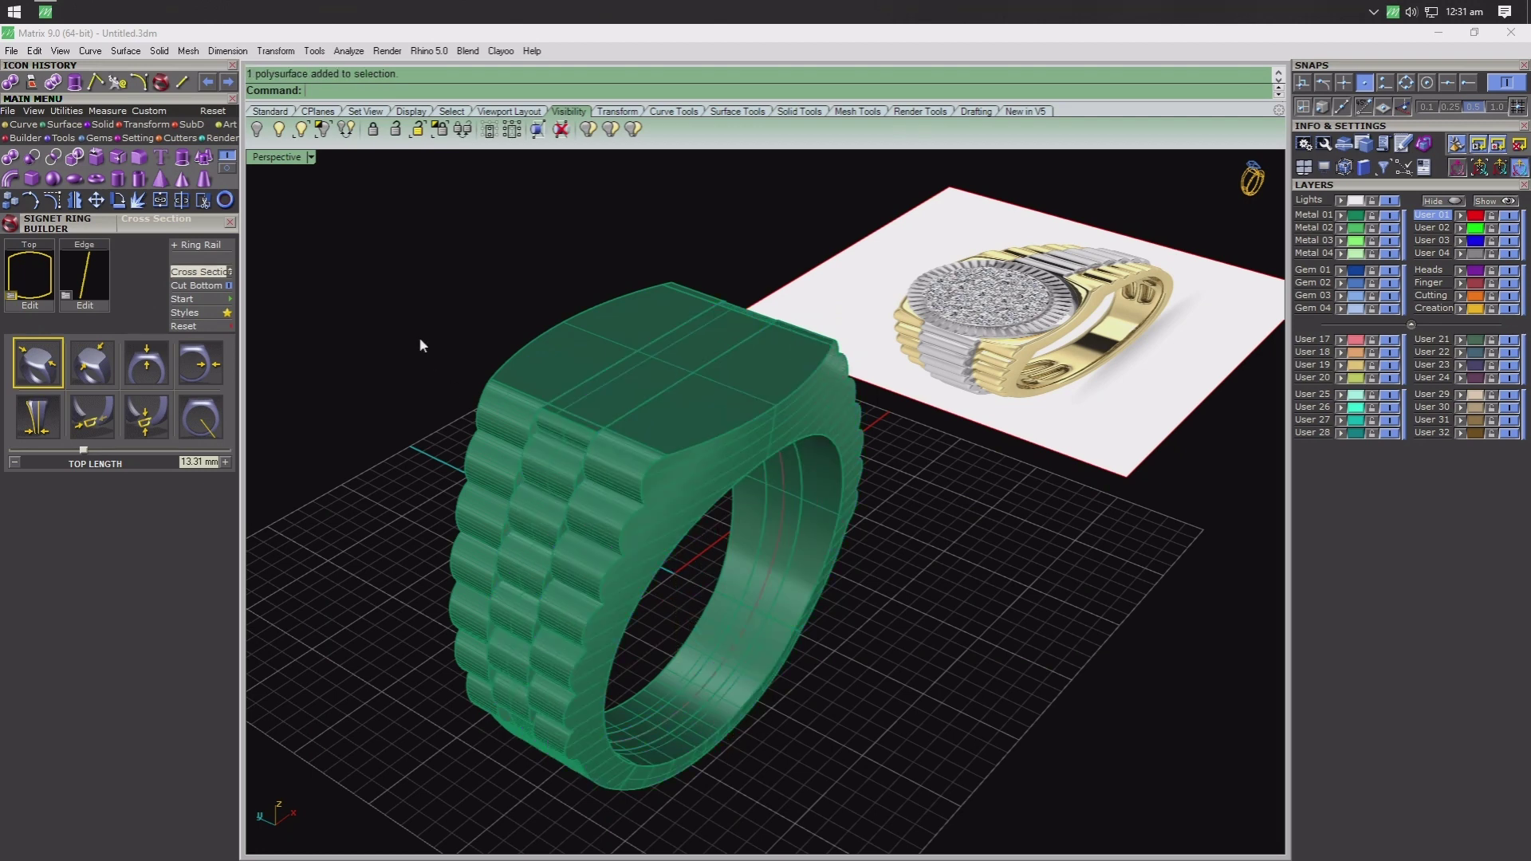
{"action": "left_click", "coordinate": [646, 476]}
{"action": "left_click", "coordinate": [537, 393], "text": "shift"}
{"action": "key", "text": "F6"}
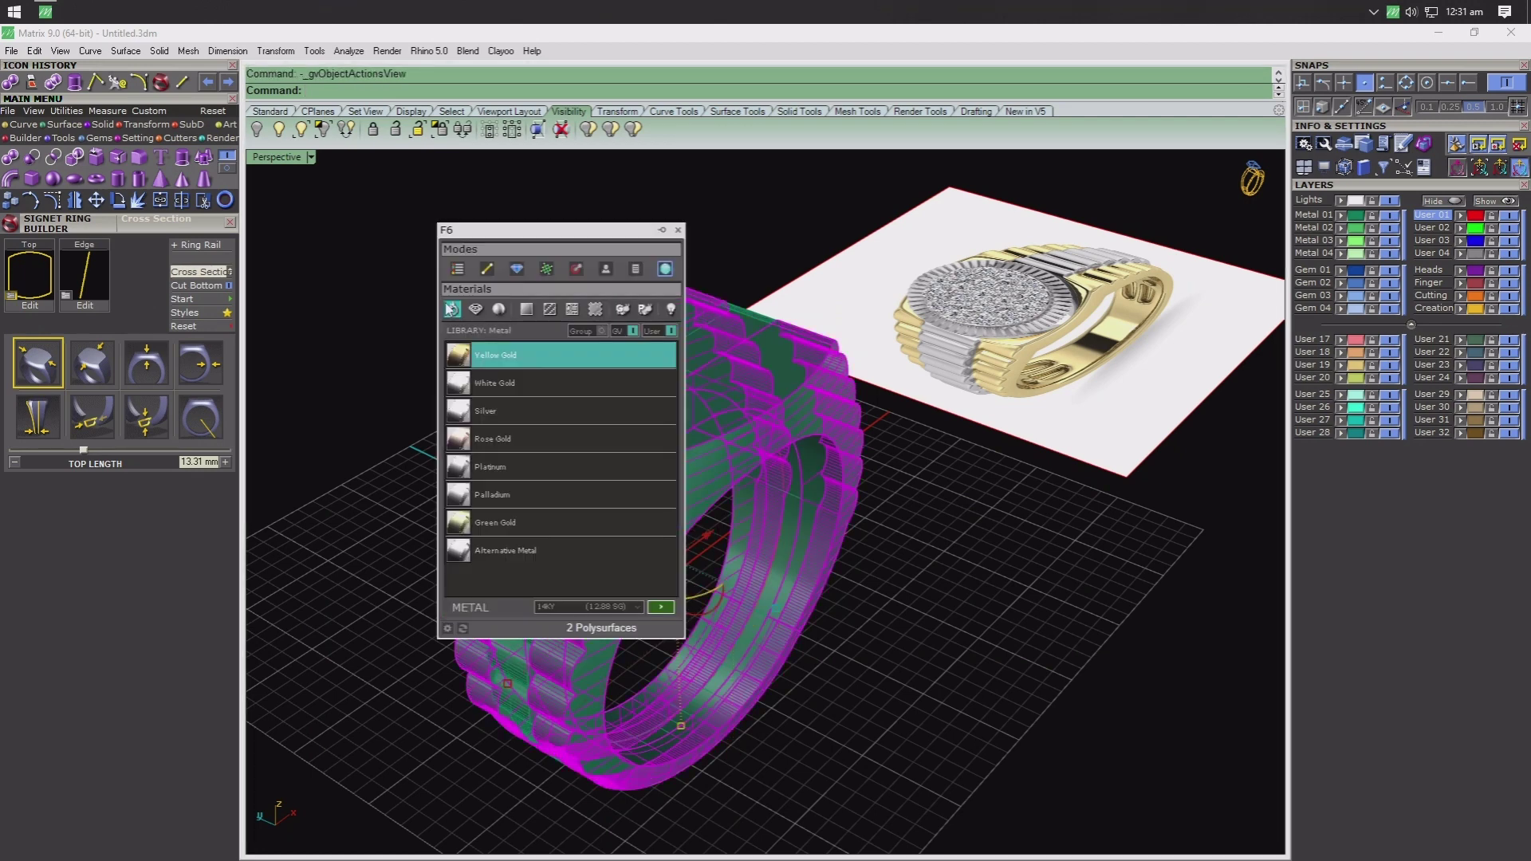
{"action": "left_click", "coordinate": [662, 607]}
- Give the middle fluted band White Gold
{"action": "left_click", "coordinate": [534, 450]}
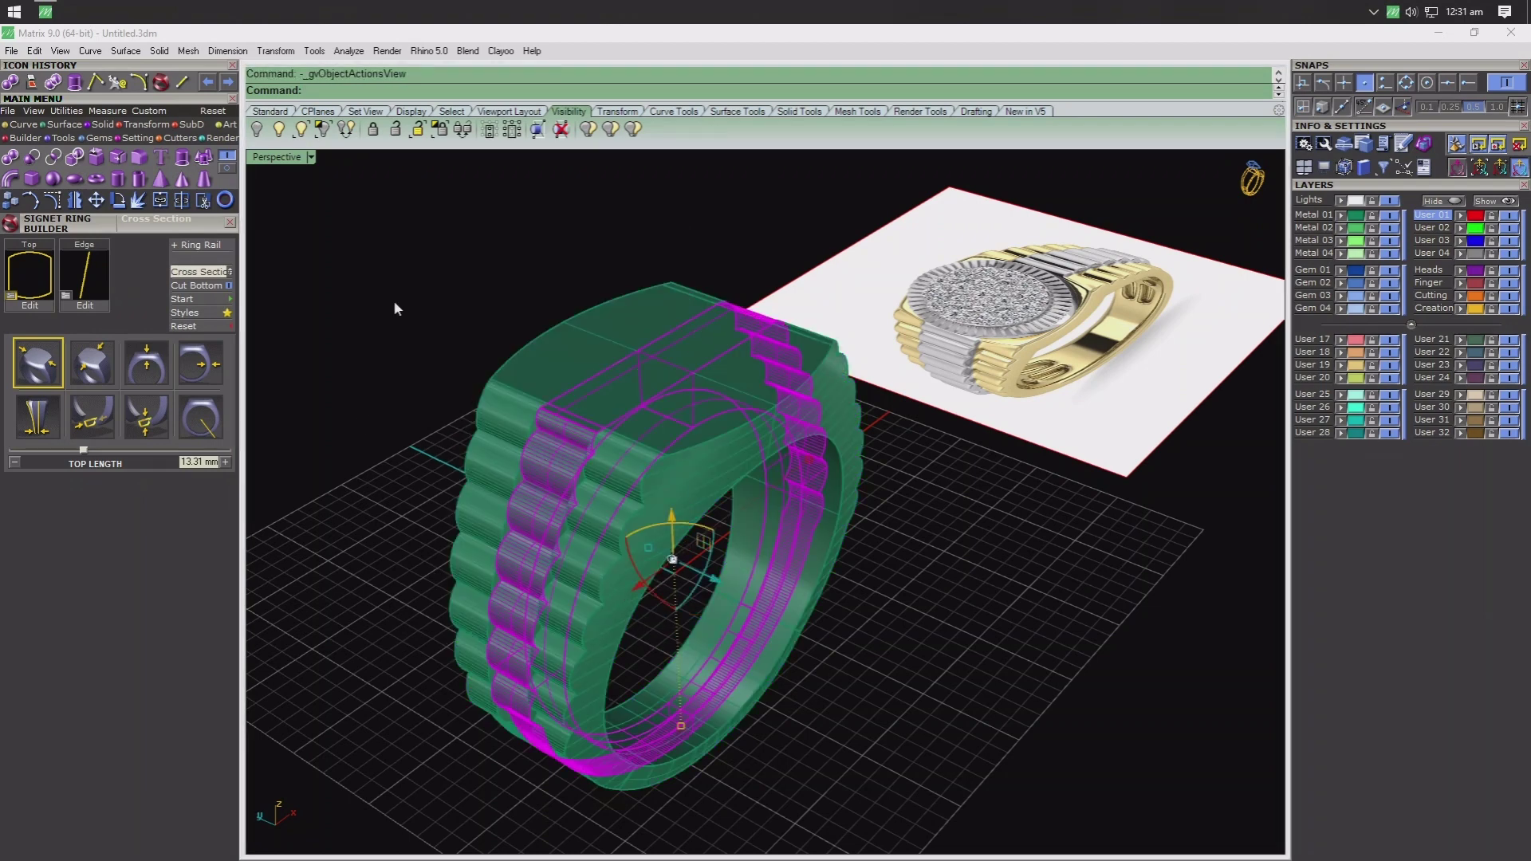
{"action": "key", "text": "F6"}
{"action": "left_click", "coordinate": [471, 385]}
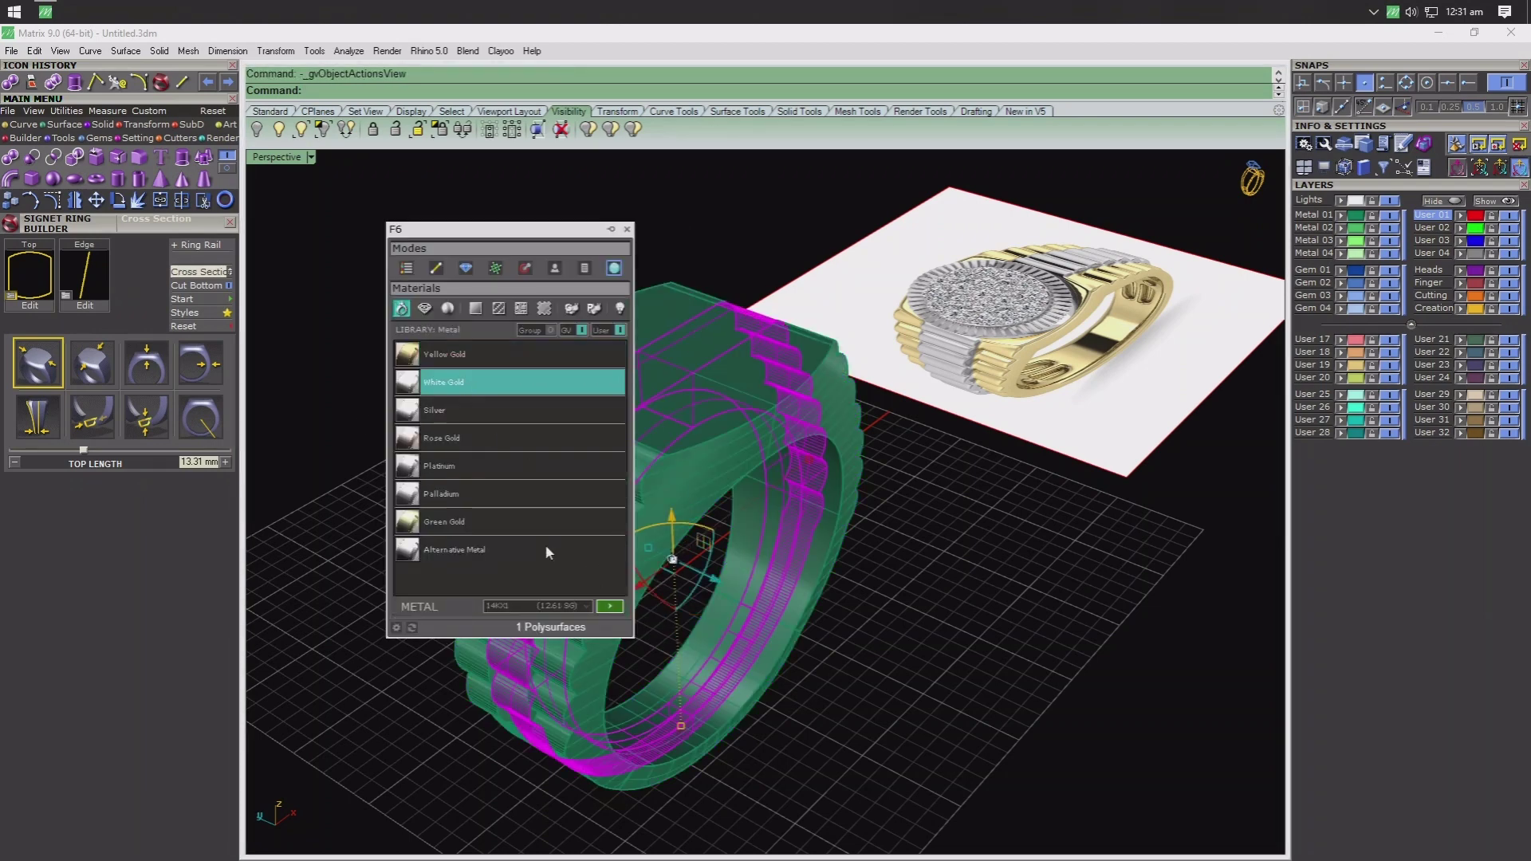
{"action": "left_click", "coordinate": [610, 606]}
{"action": "left_click", "coordinate": [311, 157]}
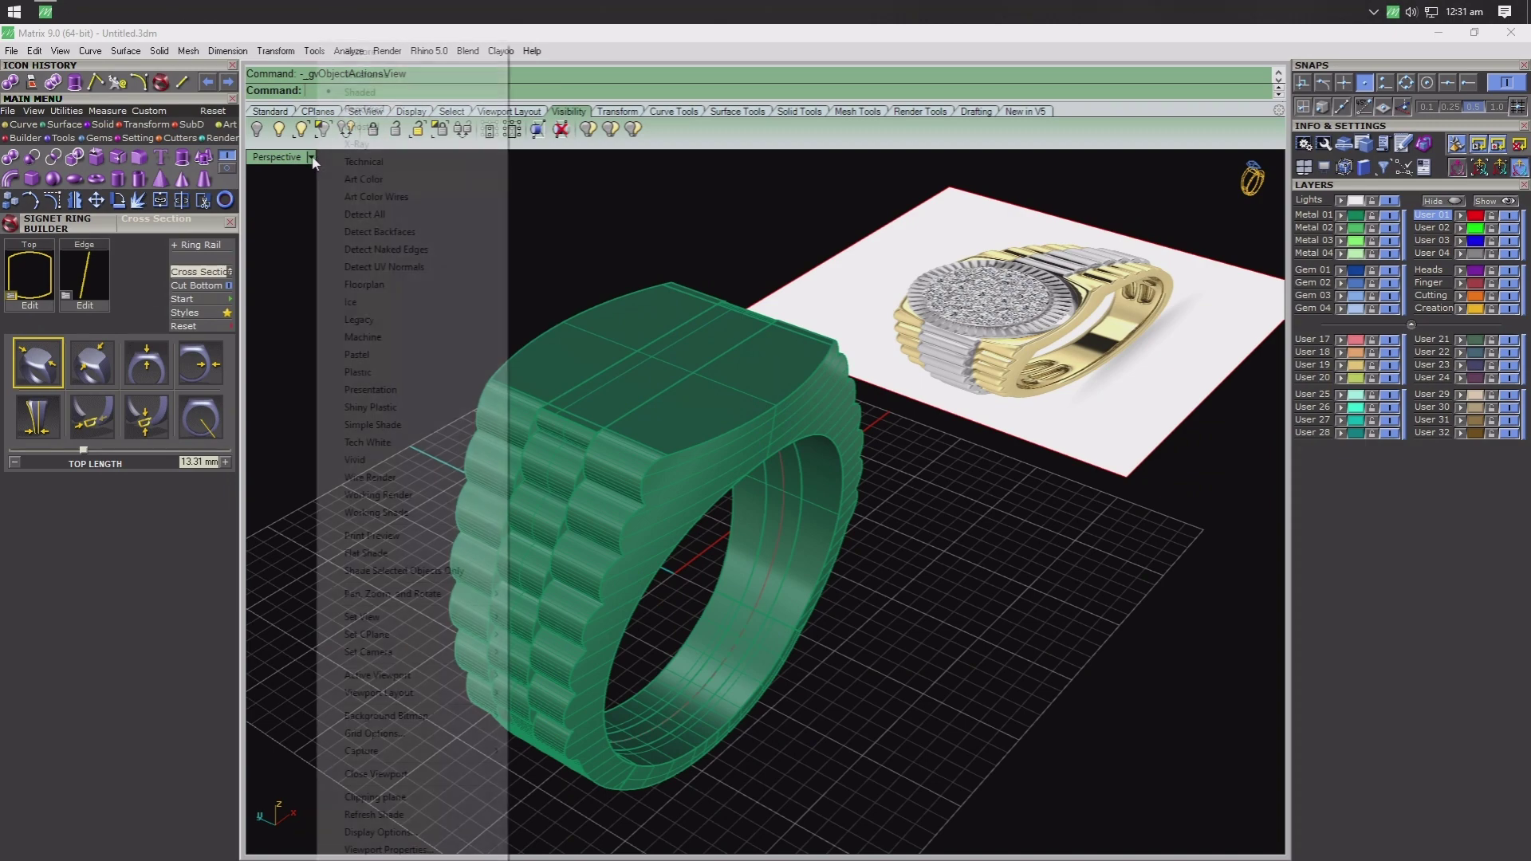
{"action": "left_click", "coordinate": [412, 396]}
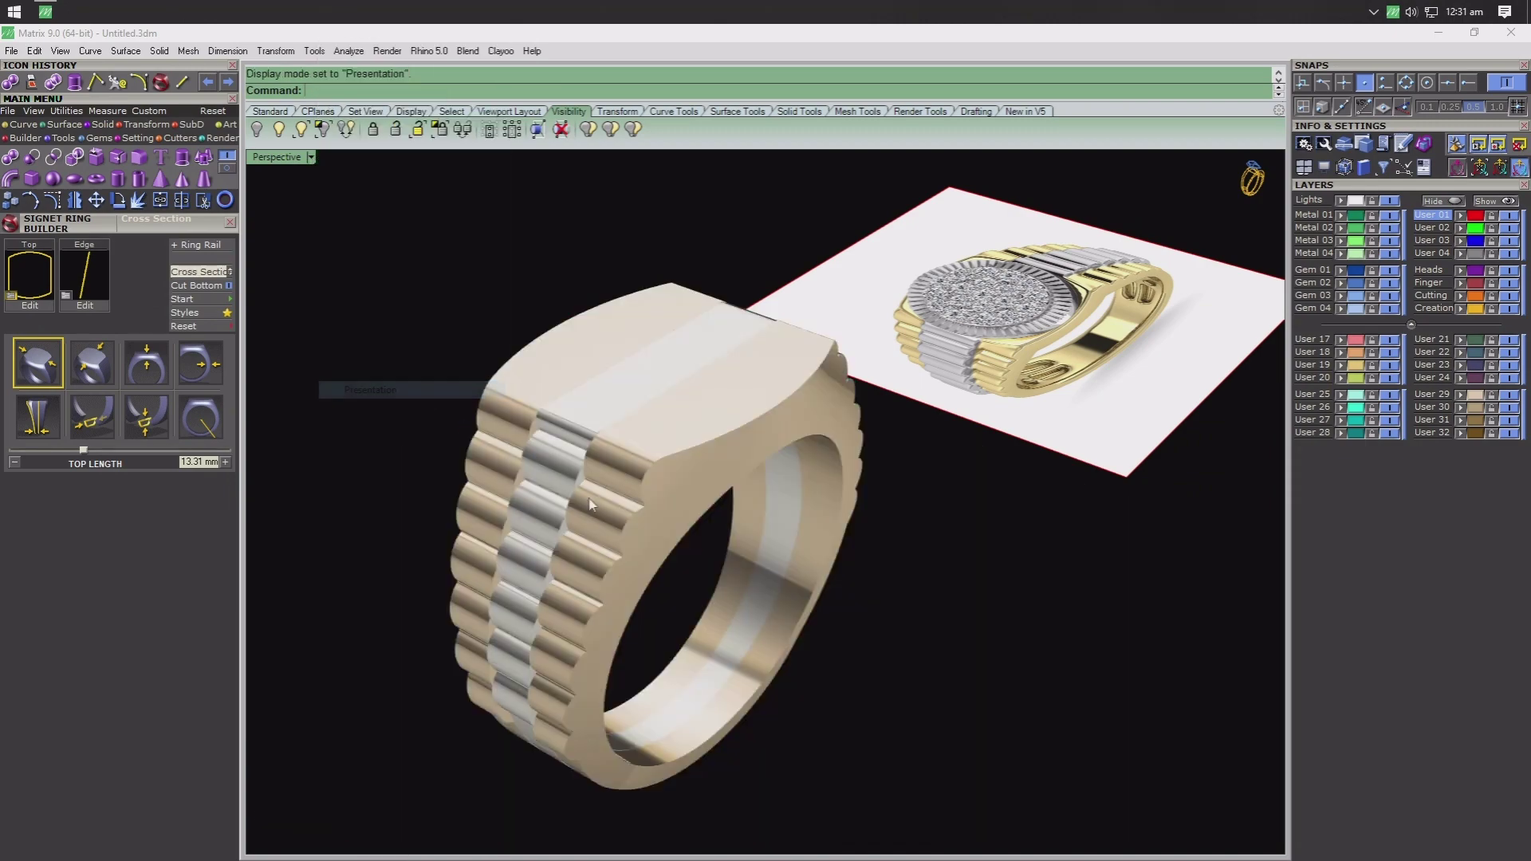
{"action": "mouse_move", "coordinate": [412, 395]}
{"action": "right_mouse_down"}
{"action": "mouse_move", "coordinate": [639, 390]}
{"action": "mouse_move", "coordinate": [612, 489]}
{"action": "mouse_move", "coordinate": [500, 474]}
{"action": "mouse_move", "coordinate": [704, 409]}
{"action": "mouse_move", "coordinate": [722, 466]}
{"action": "right_mouse_up"}
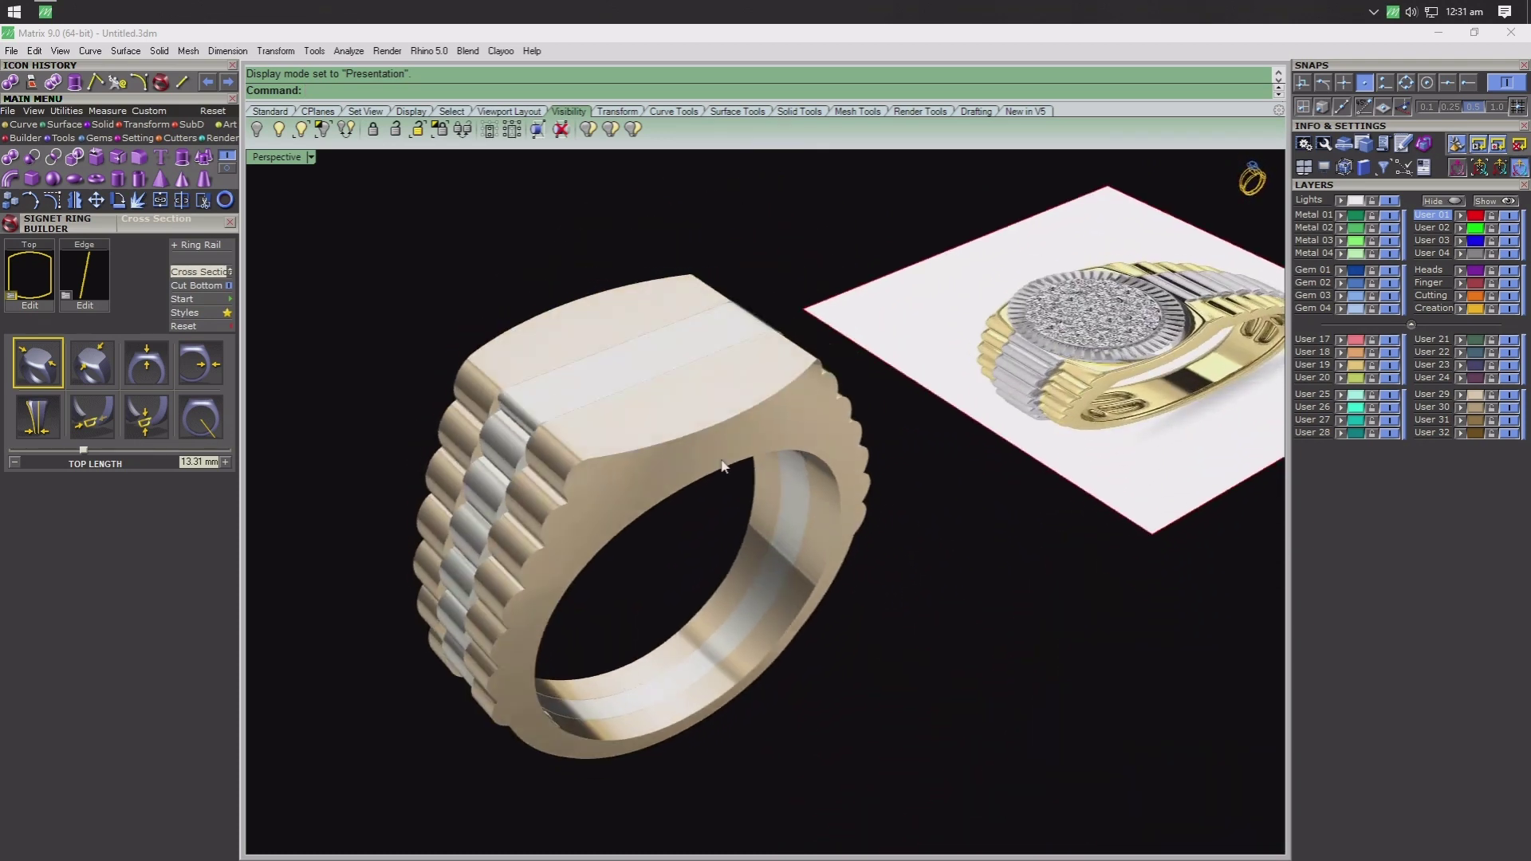
{"action": "left_click", "coordinate": [312, 156]}
{"action": "left_click", "coordinate": [343, 67]}
{"action": "mouse_move", "coordinate": [654, 496]}
{"action": "right_mouse_down"}
{"action": "mouse_move", "coordinate": [598, 537]}
{"action": "mouse_move", "coordinate": [588, 413]}
{"action": "mouse_move", "coordinate": [629, 393]}
{"action": "mouse_move", "coordinate": [641, 476]}
{"action": "right_mouse_up"}
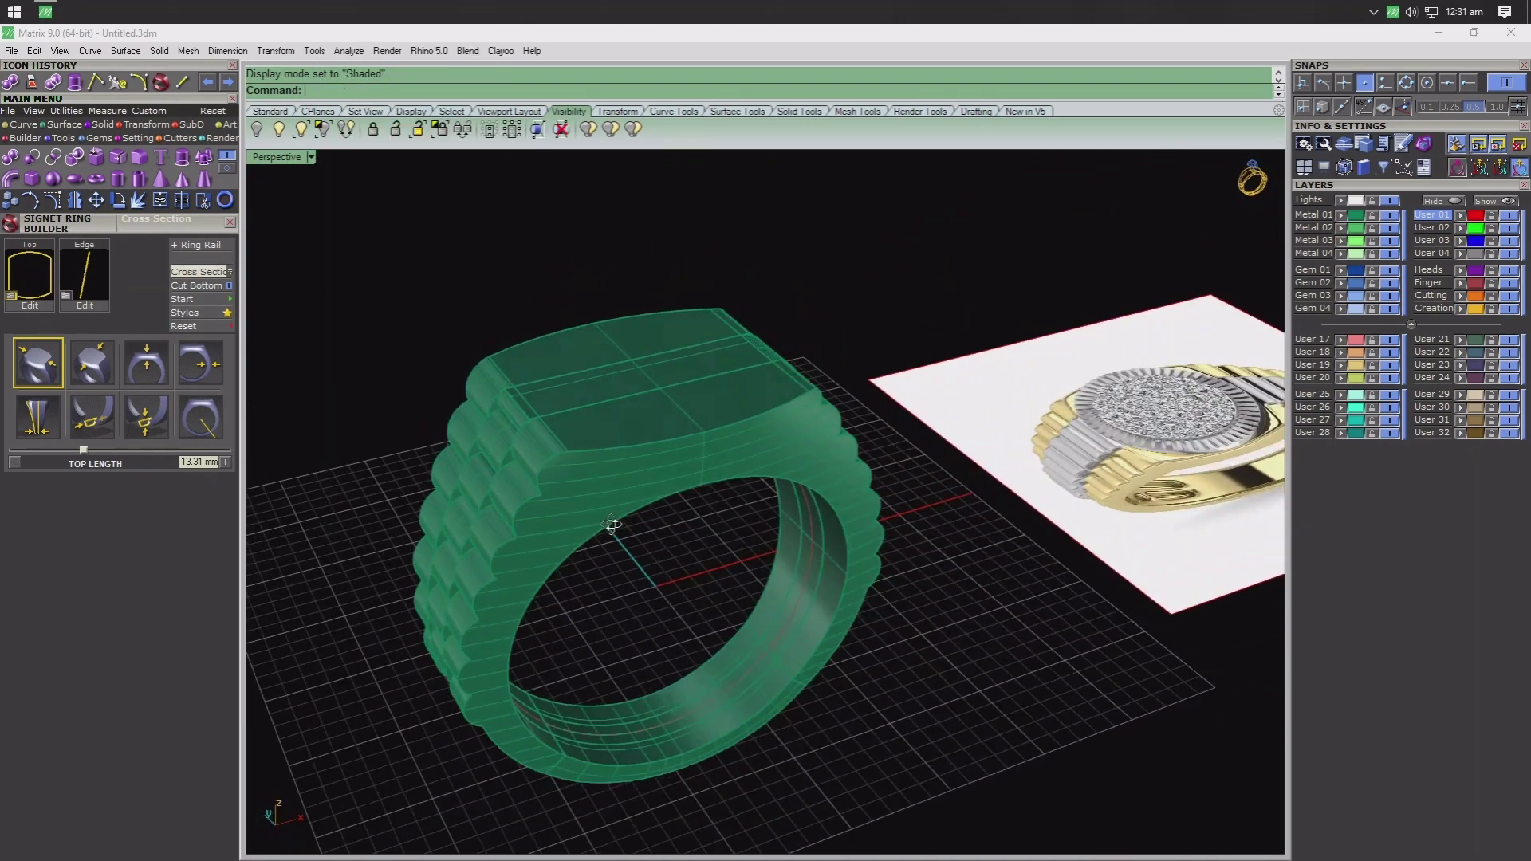
- Show the maximized Top view shaded, with the reference picture moved beside the ring
{"action": "mouse_move", "coordinate": [750, 297]}
{"action": "right_mouse_down"}
{"action": "mouse_move", "coordinate": [757, 359]}
{"action": "mouse_move", "coordinate": [314, 210]}
{"action": "right_mouse_up"}
{"action": "double_click", "coordinate": [277, 156]}
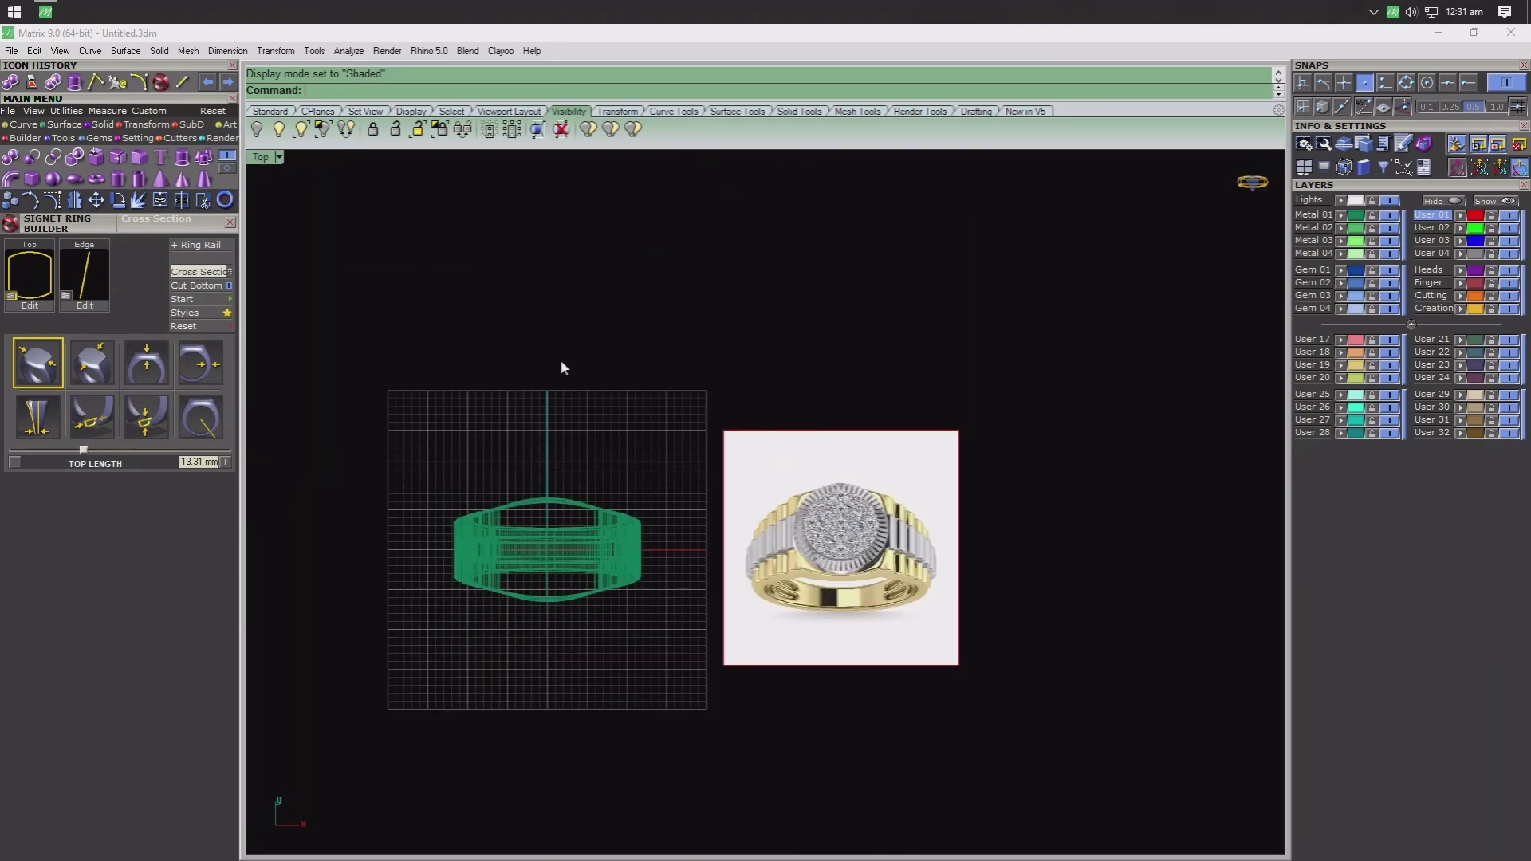
{"action": "left_click", "coordinate": [263, 157]}
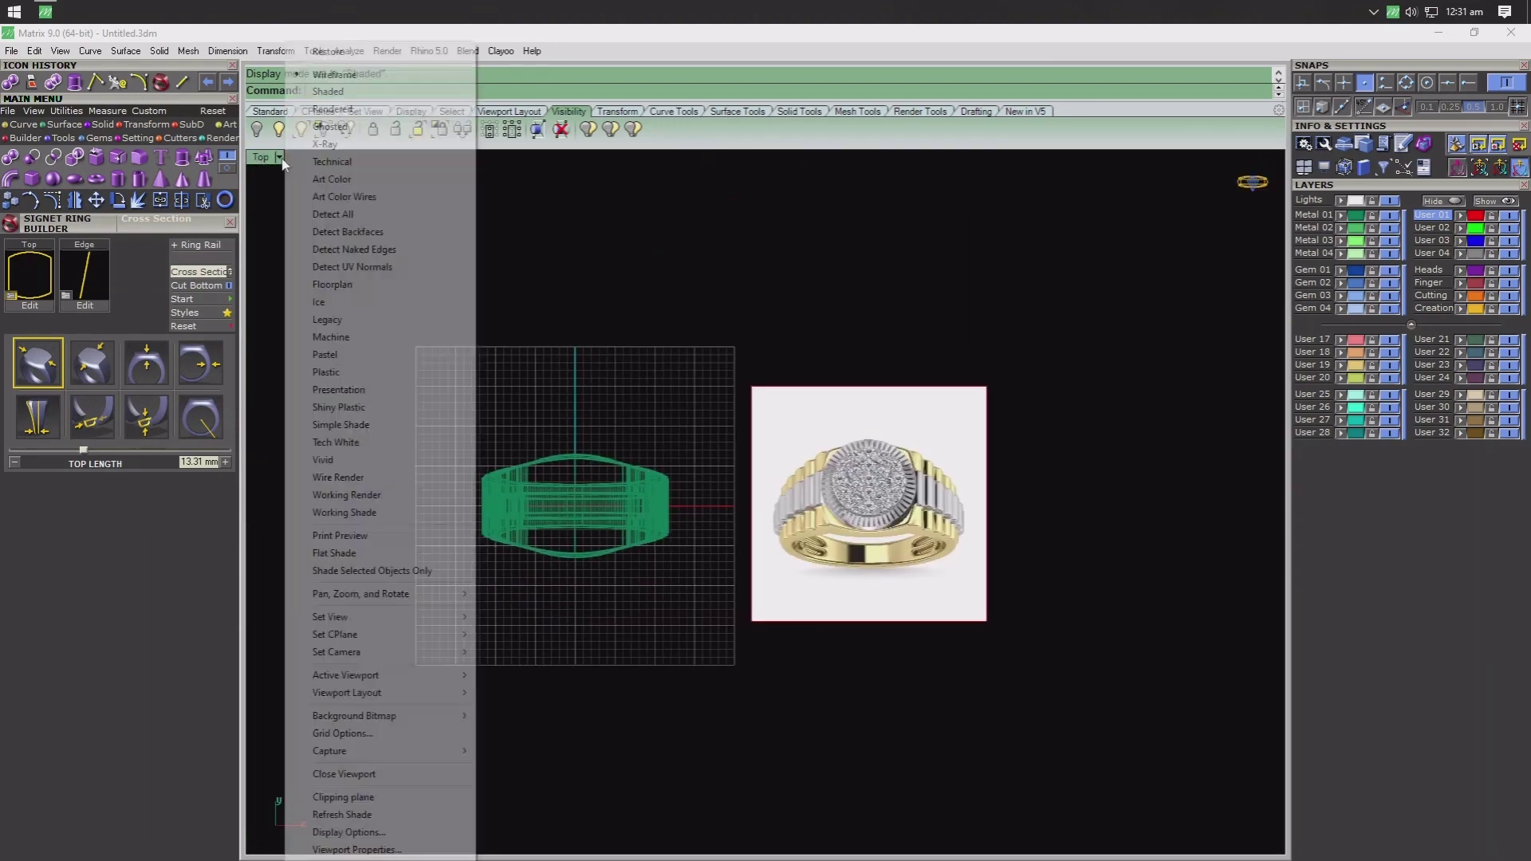
{"action": "left_click", "coordinate": [311, 86]}
{"action": "scroll", "coordinate": [614, 443], "scroll_direction": "up", "scroll_amount": 3}
{"action": "right_click_drag", "start_coordinate": [615, 443], "coordinate": [670, 421]}
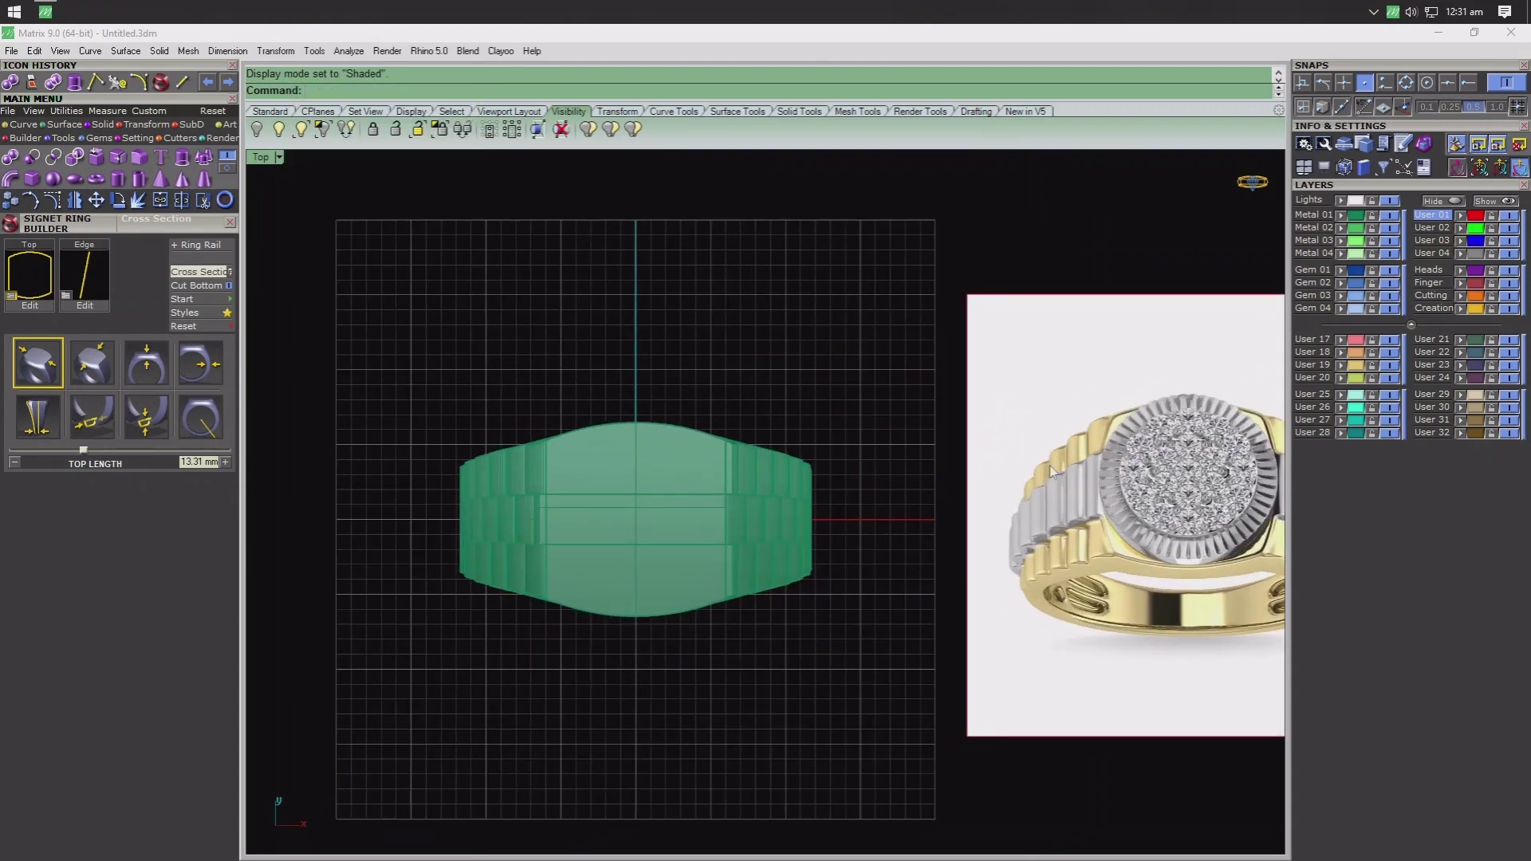
{"action": "left_click_drag", "start_coordinate": [1052, 472], "coordinate": [917, 475]}
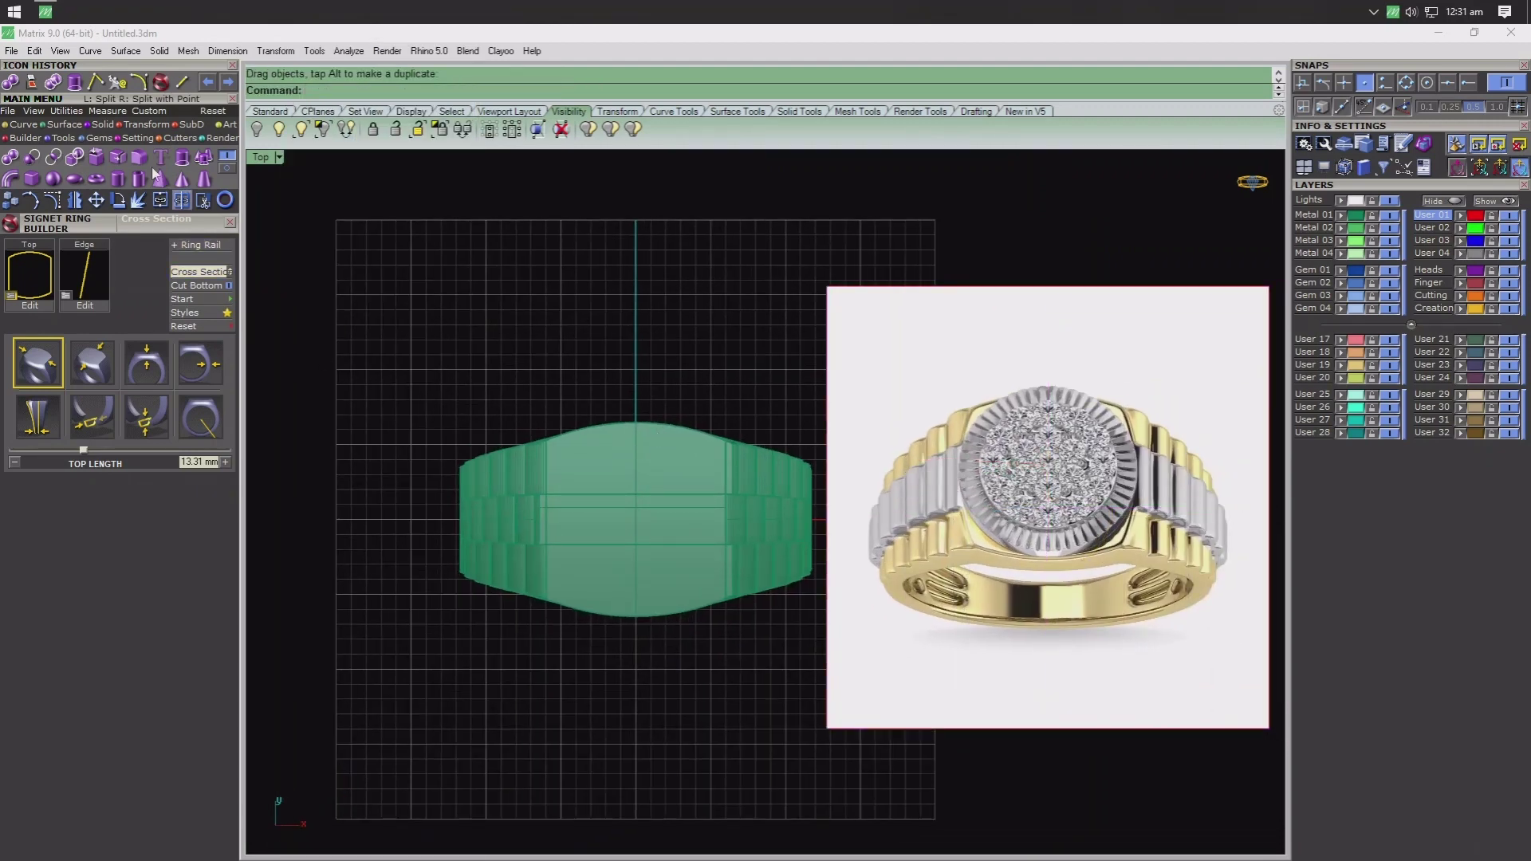
- Start a diameter circle with its first point at the origin
{"action": "left_click", "coordinate": [24, 137]}
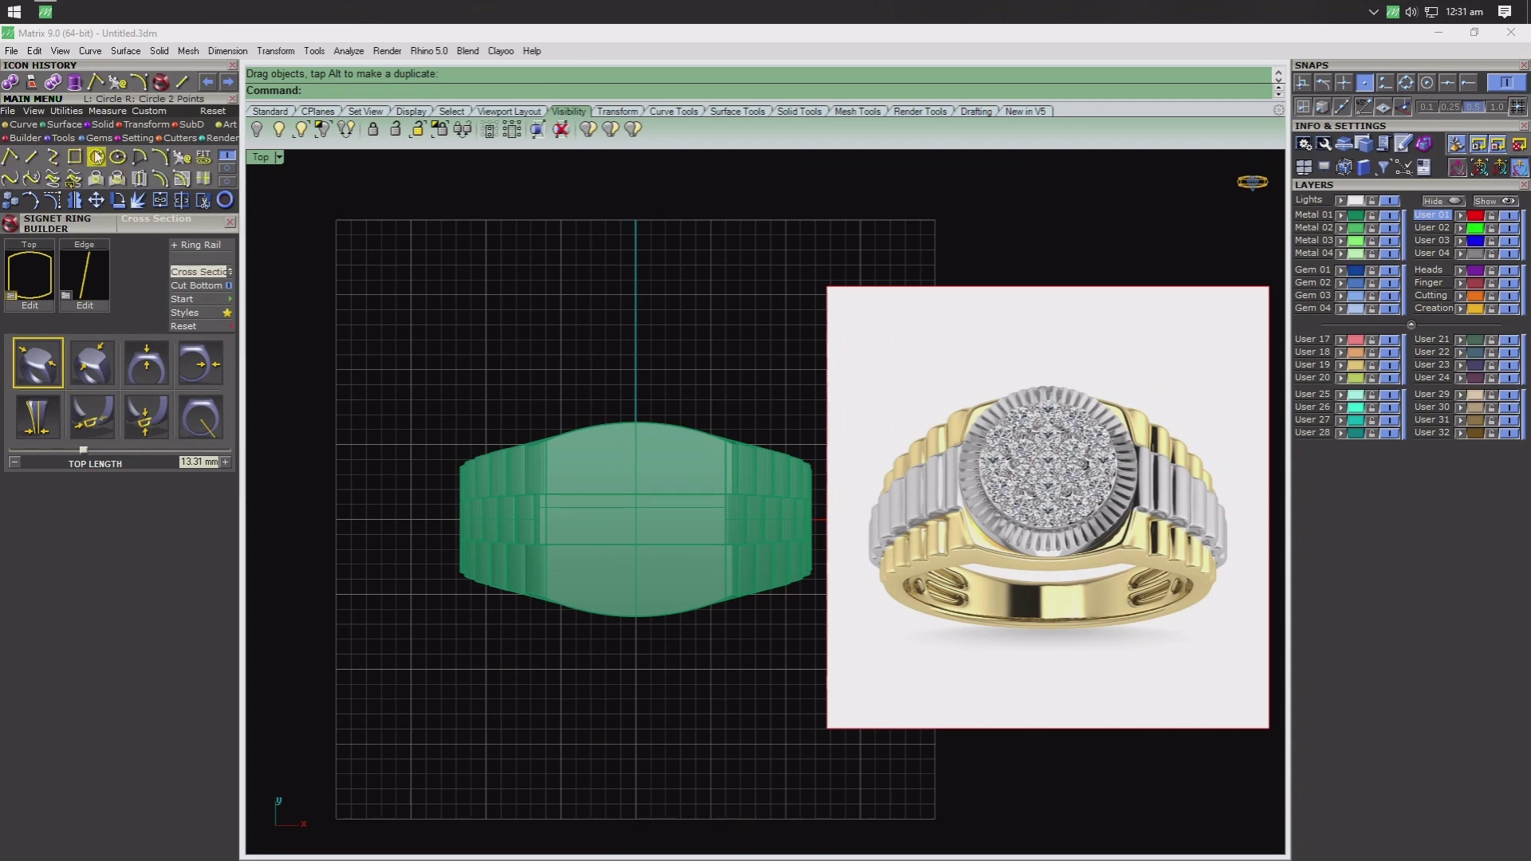
{"action": "left_click", "coordinate": [96, 157]}
{"action": "left_click", "coordinate": [635, 519]}
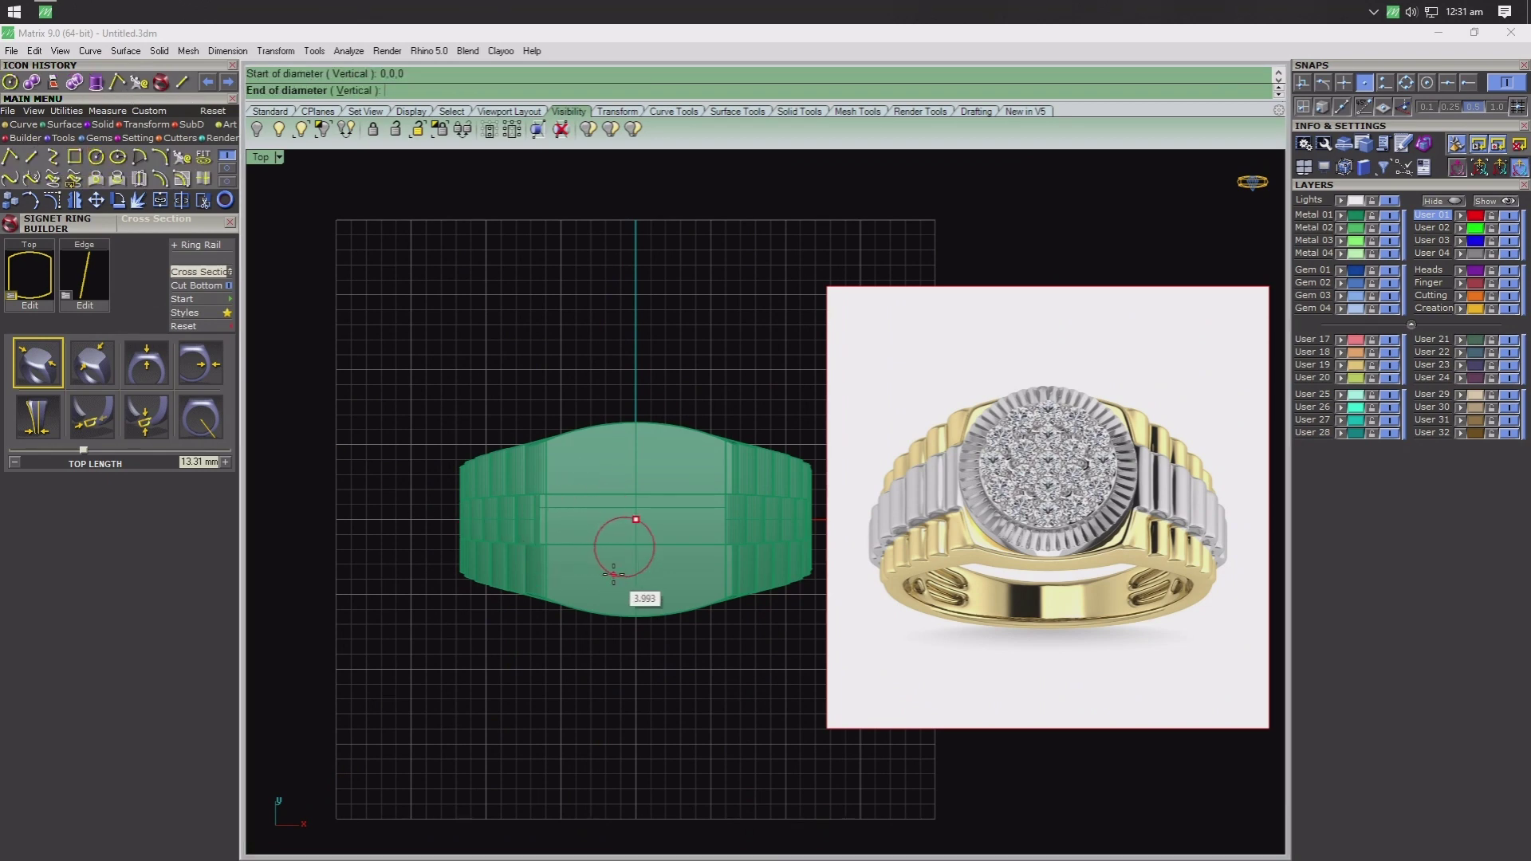
- Draw a centre-radius circle at the origin below the signet head
{"action": "left_click", "coordinate": [95, 157]}
{"action": "left_click", "coordinate": [636, 519]}
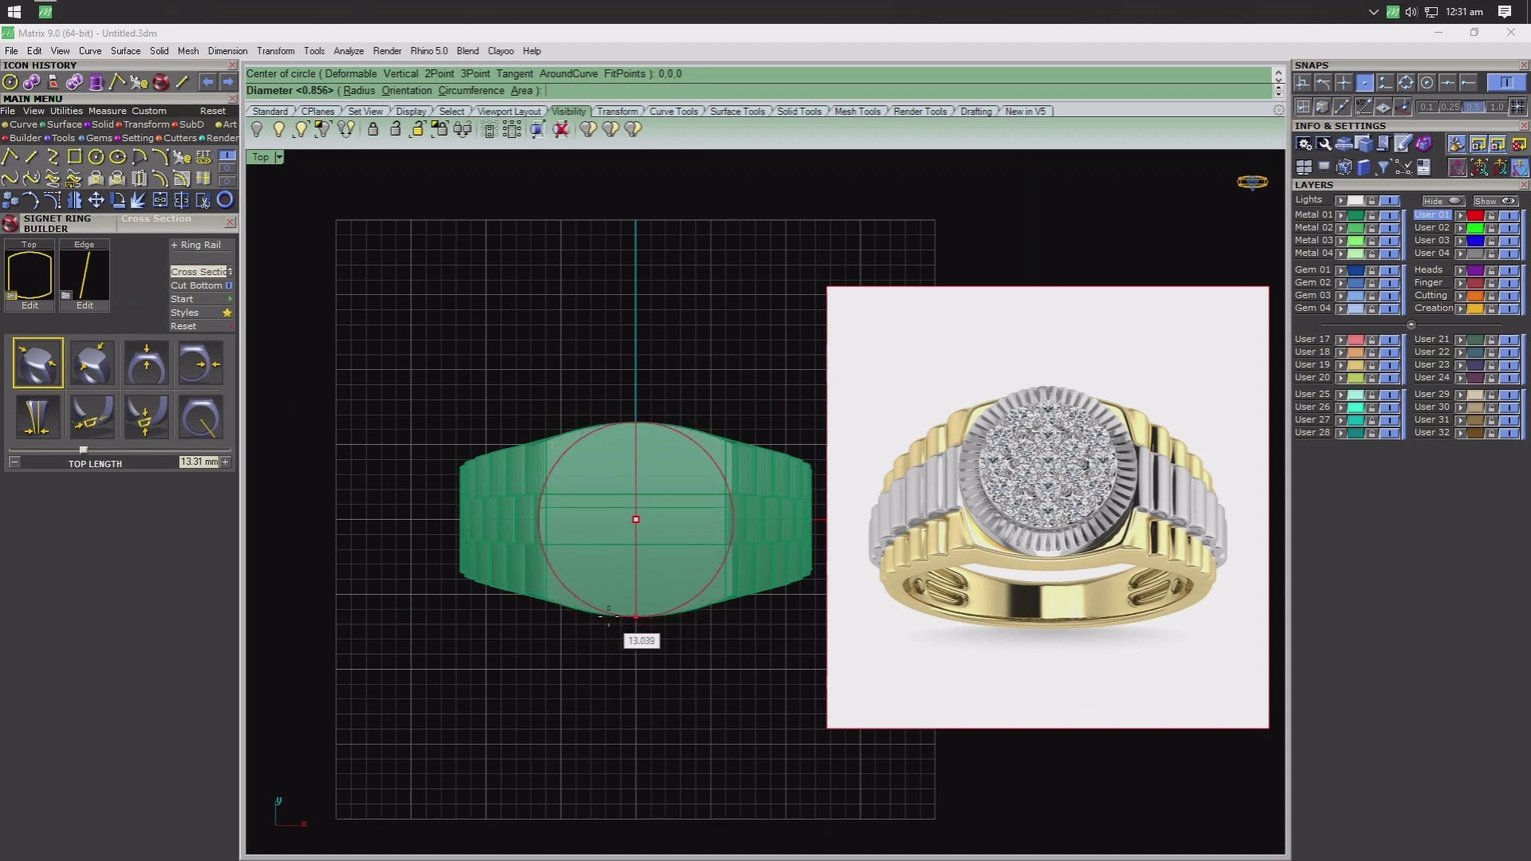
{"action": "scroll", "coordinate": [630, 610], "scroll_direction": "up", "scroll_amount": 2}
{"action": "scroll", "coordinate": [634, 610], "scroll_direction": "up", "scroll_amount": 4}
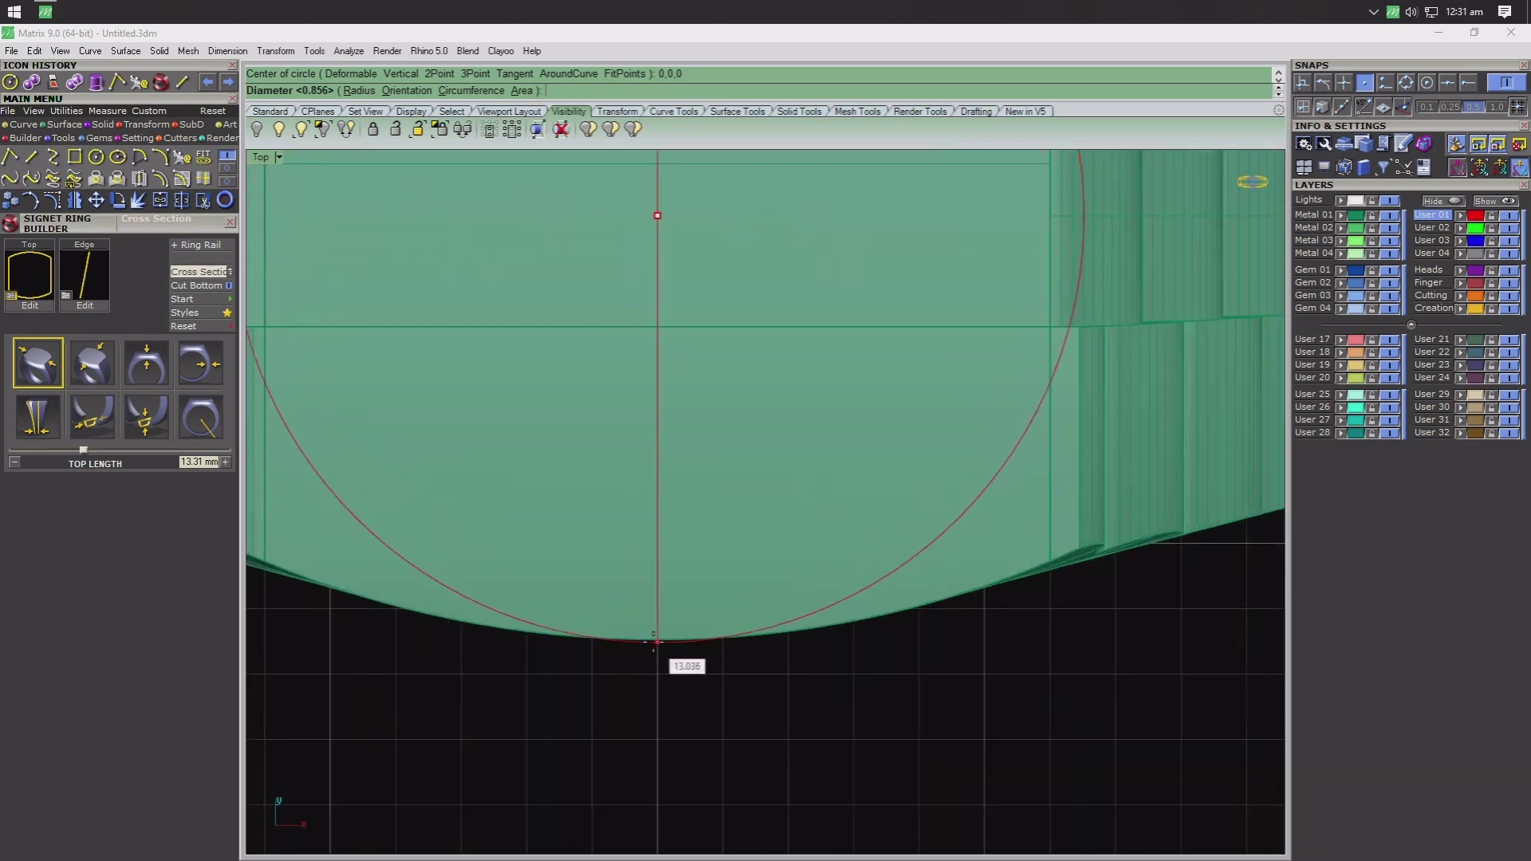
{"action": "key", "text": "Escape"}
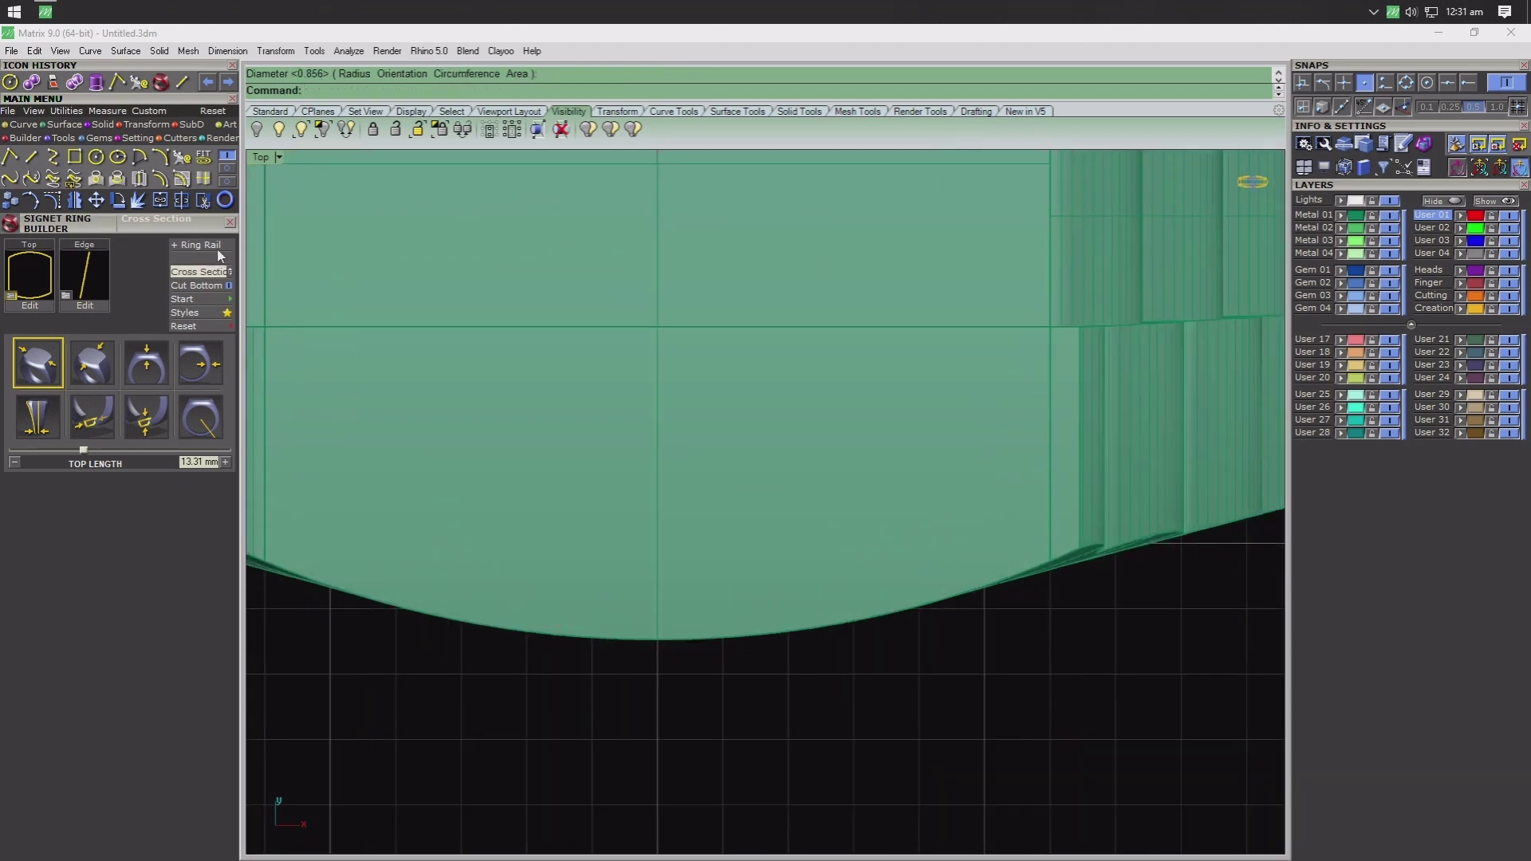
{"action": "double_click", "coordinate": [258, 162]}
{"action": "double_click", "coordinate": [797, 157]}
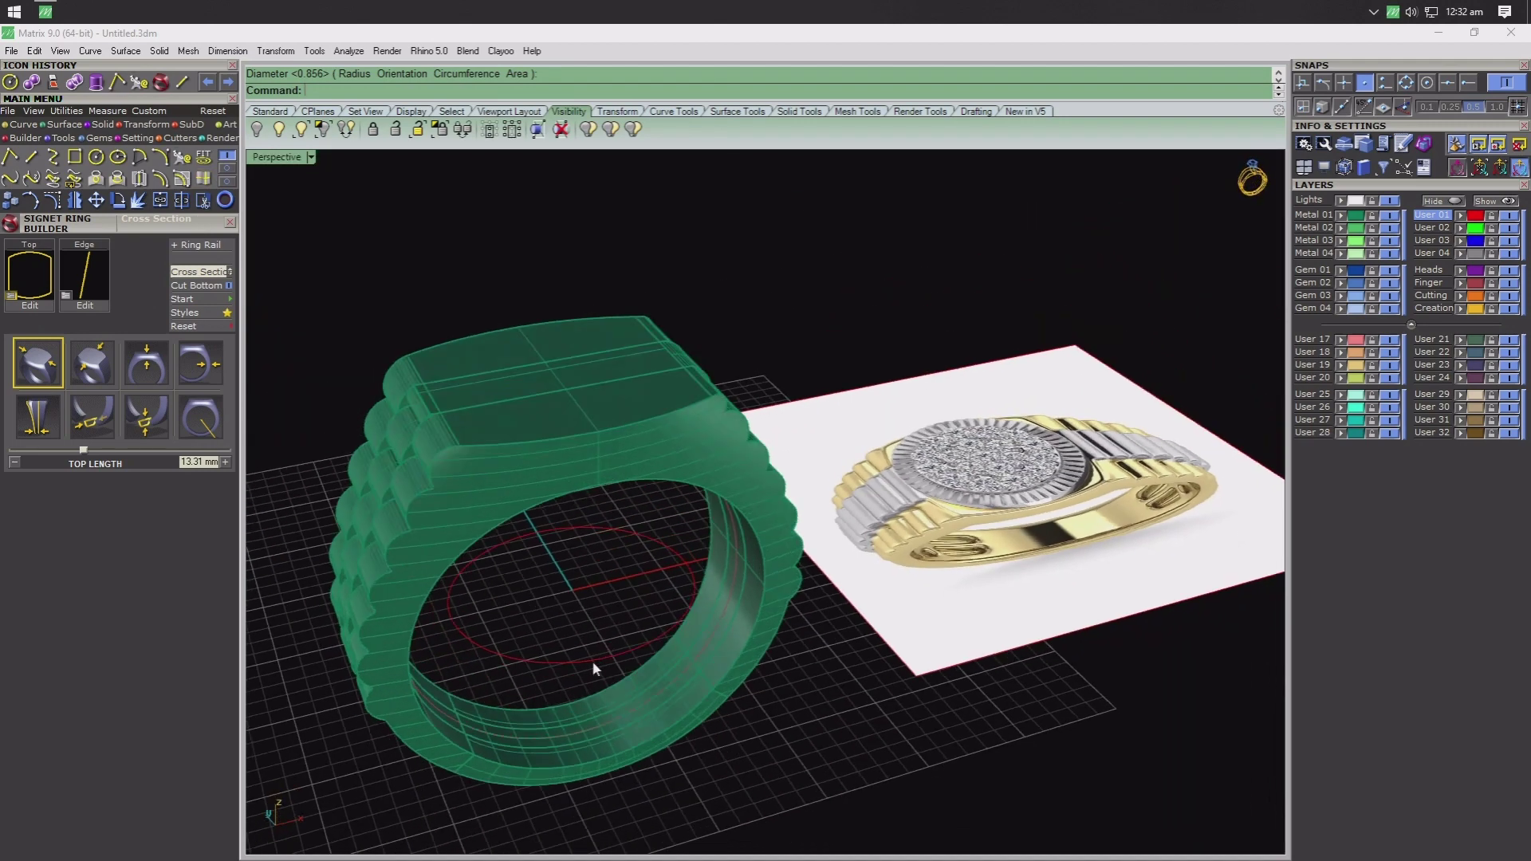
- Lift the circle 8.948 units onto the signet's flat top
{"action": "left_click", "coordinate": [591, 661]}
{"action": "right_click_drag", "start_coordinate": [587, 558], "coordinate": [592, 648]}
{"action": "left_click_drag", "start_coordinate": [578, 653], "coordinate": [572, 431]}
{"action": "left_click", "coordinate": [470, 311]}
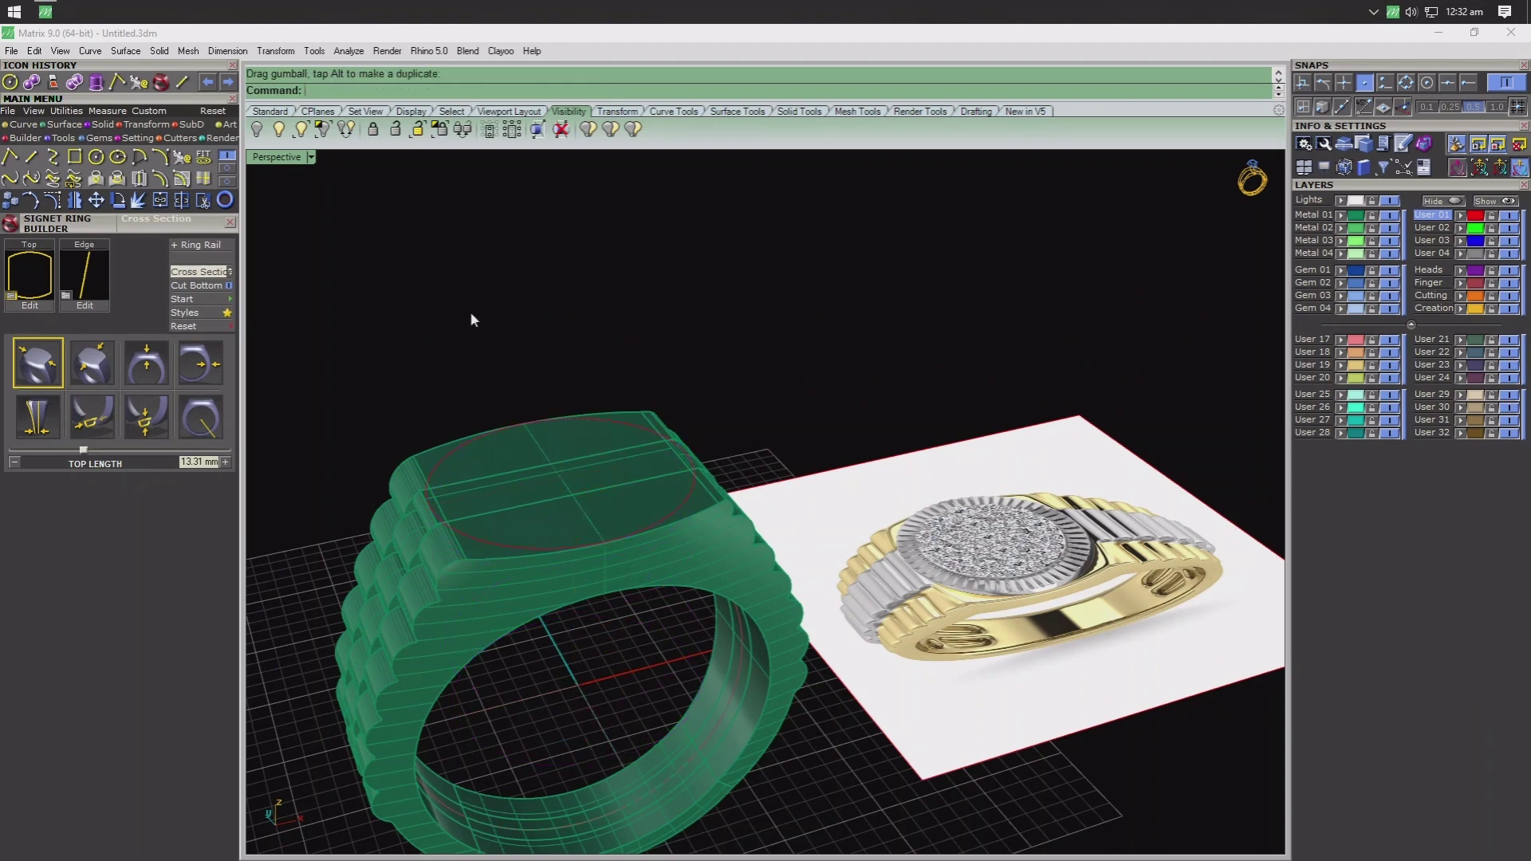
- Scale the circle down in Top view to fit inside the signet head
{"action": "double_click", "coordinate": [277, 157]}
{"action": "scroll", "coordinate": [502, 468], "scroll_direction": "down", "scroll_amount": 2}
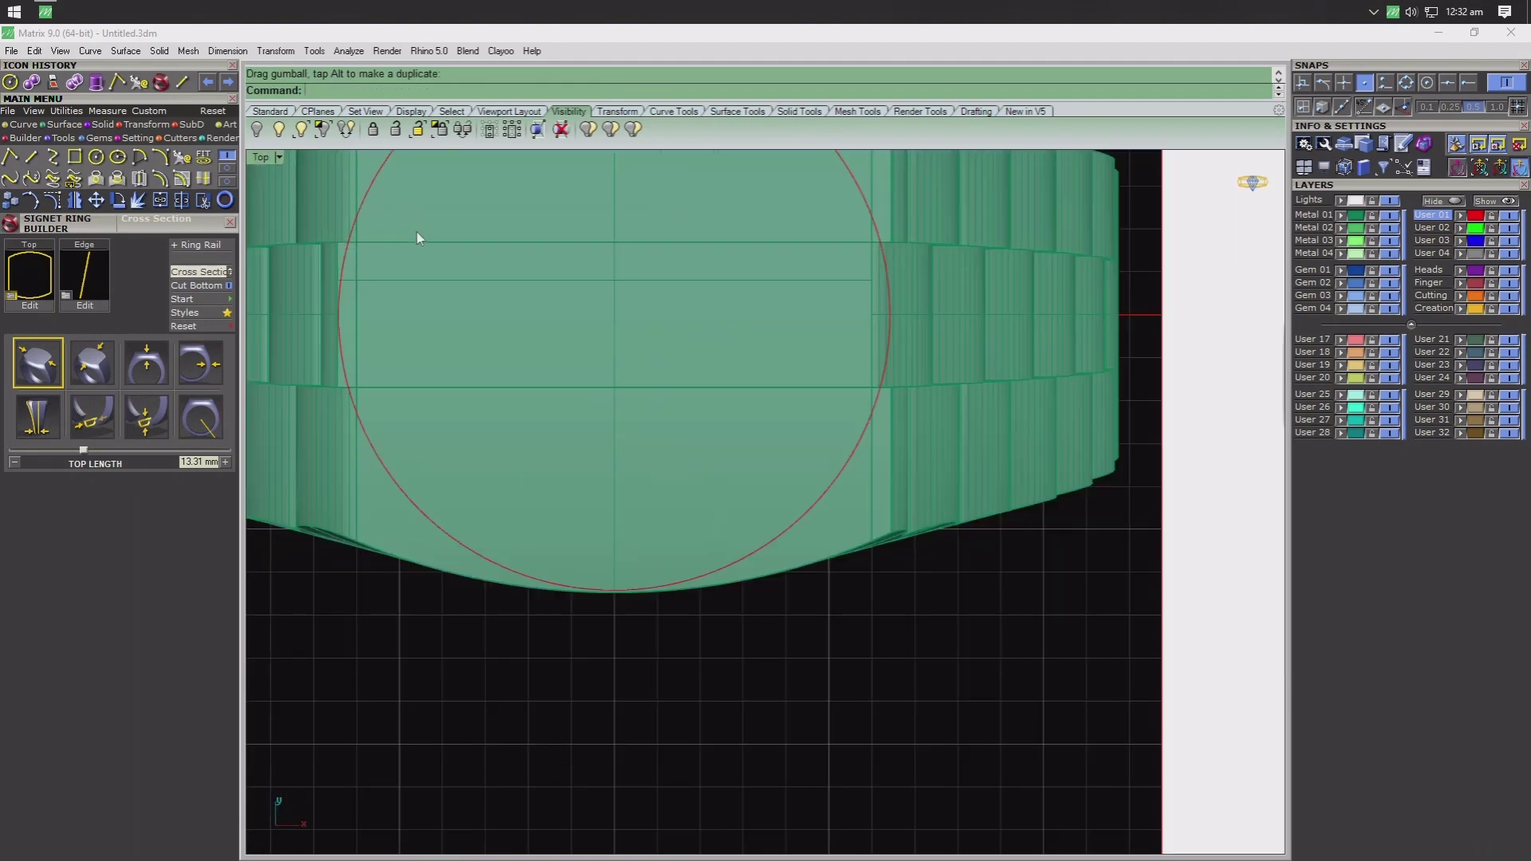
{"action": "scroll", "coordinate": [479, 335], "scroll_direction": "down", "scroll_amount": 3}
{"action": "scroll", "coordinate": [467, 428], "scroll_direction": "up", "scroll_amount": 2}
{"action": "scroll", "coordinate": [423, 424], "scroll_direction": "up", "scroll_amount": 1}
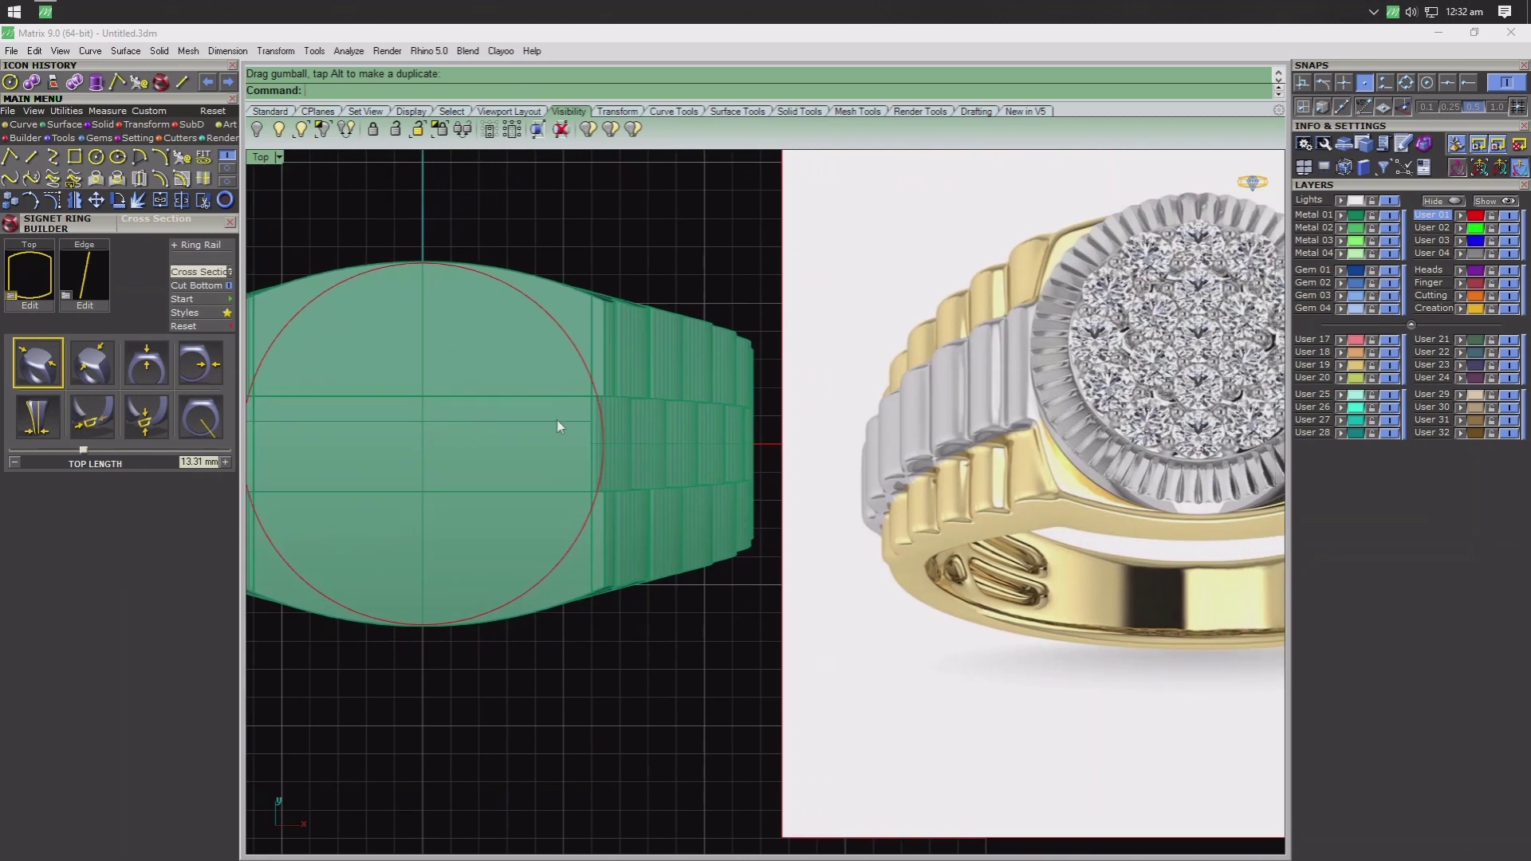
{"action": "left_click", "coordinate": [597, 390]}
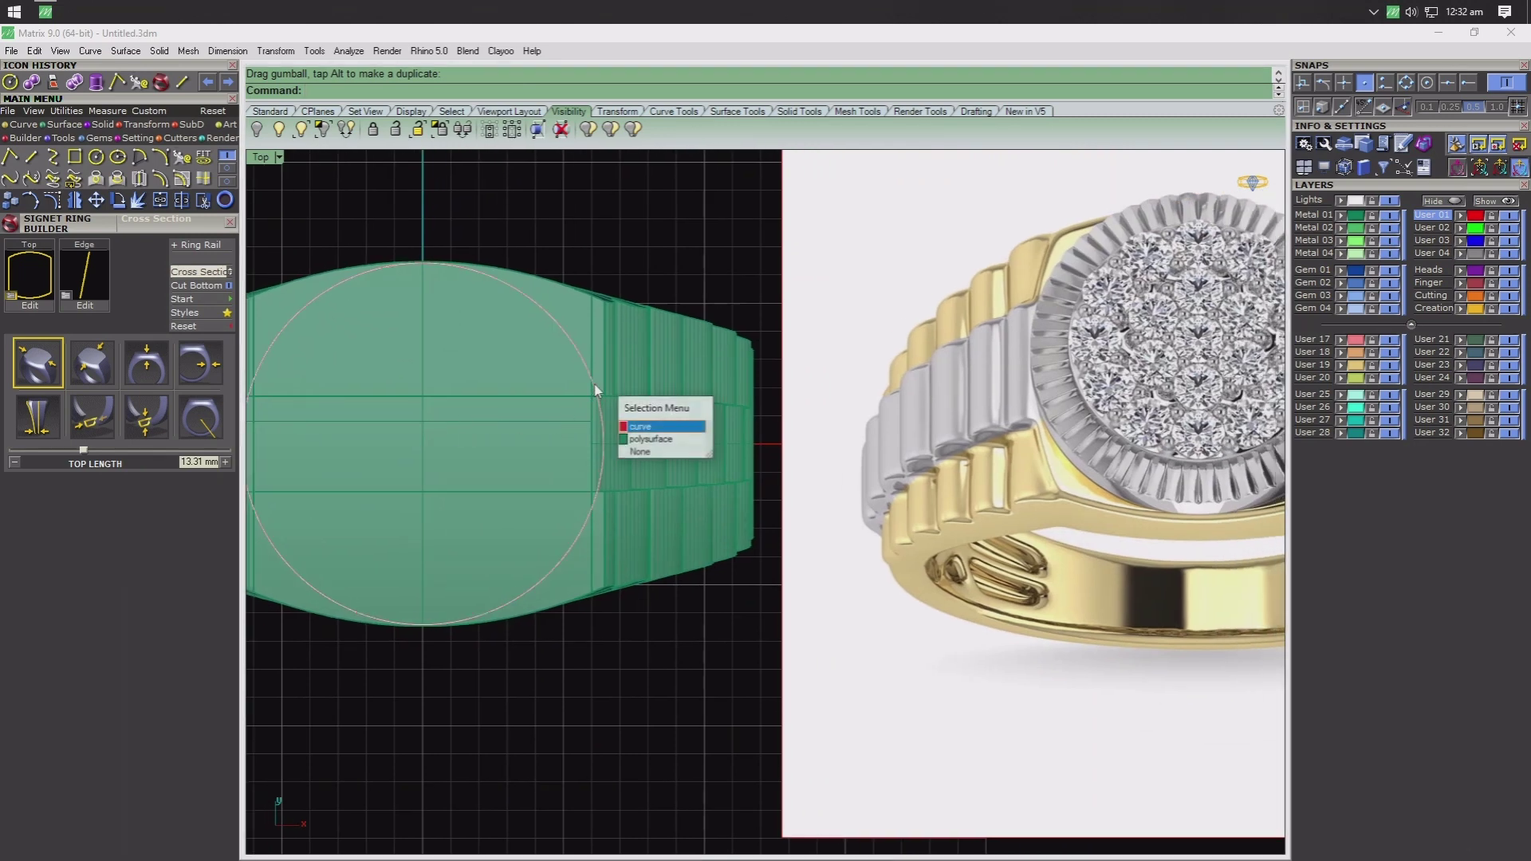
{"action": "left_click", "coordinate": [646, 413]}
{"action": "right_click_drag", "start_coordinate": [418, 645], "coordinate": [471, 649]}
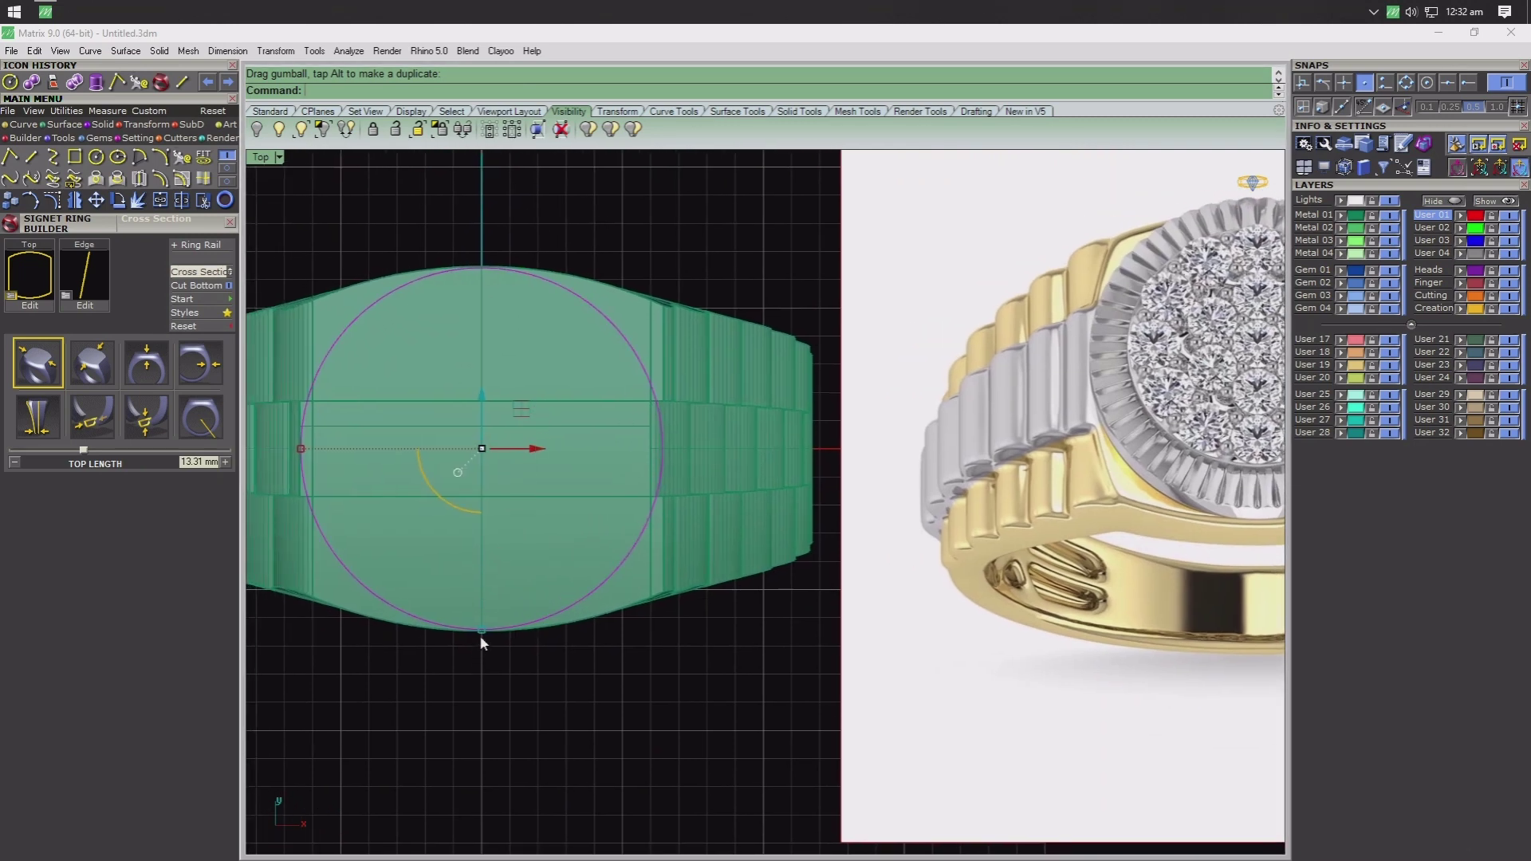
{"action": "left_click_drag", "start_coordinate": [480, 635], "coordinate": [474, 619]}
- Select the circle outlining the ring top in the enlarged Perspective view
{"action": "double_click", "coordinate": [263, 158]}
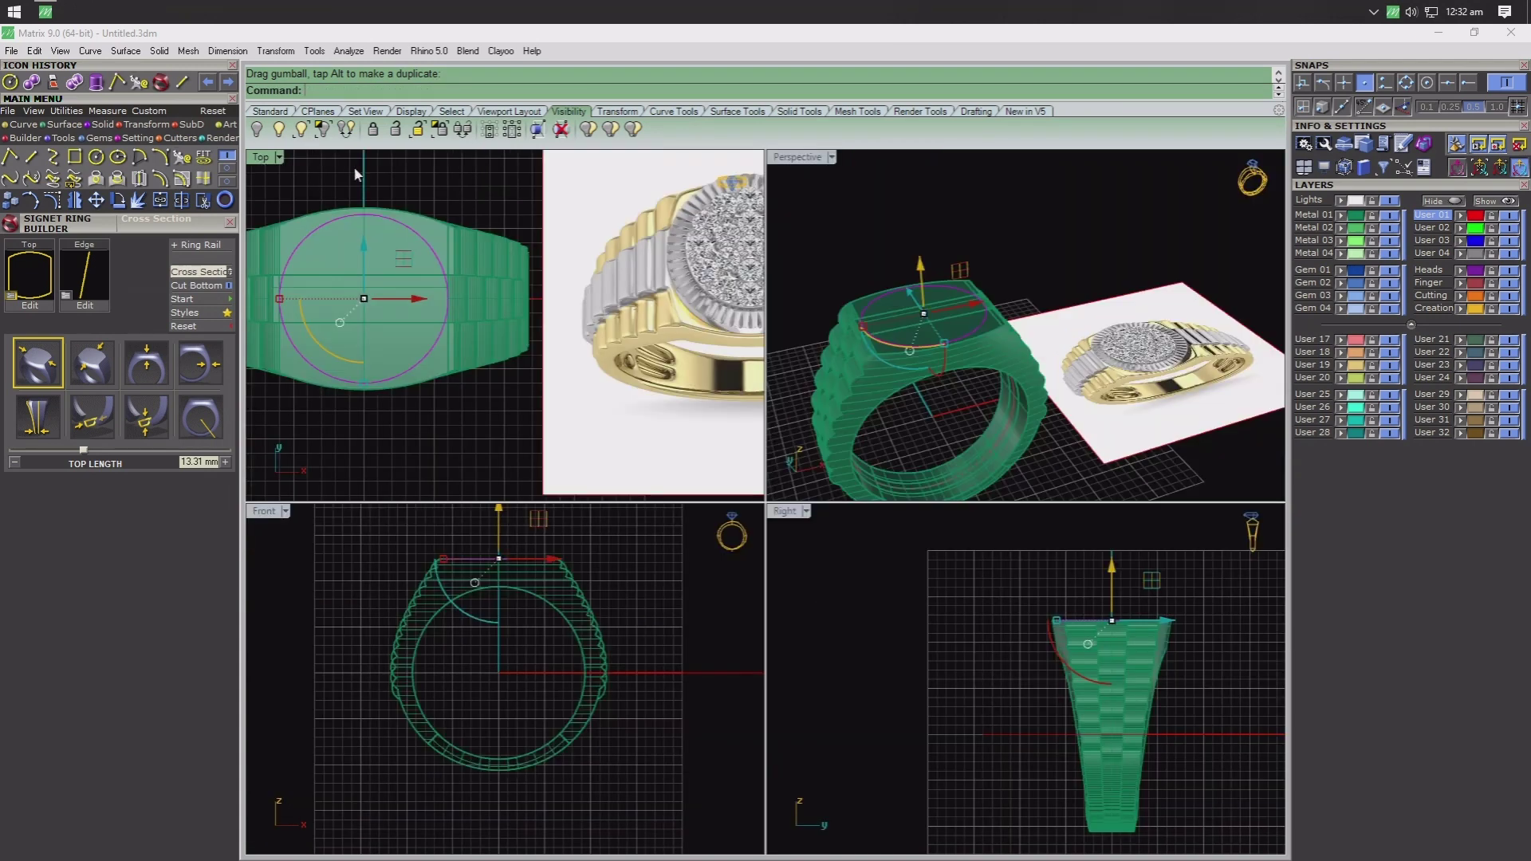
{"action": "double_click", "coordinate": [778, 161]}
{"action": "scroll", "coordinate": [519, 575], "scroll_direction": "up", "scroll_amount": 2}
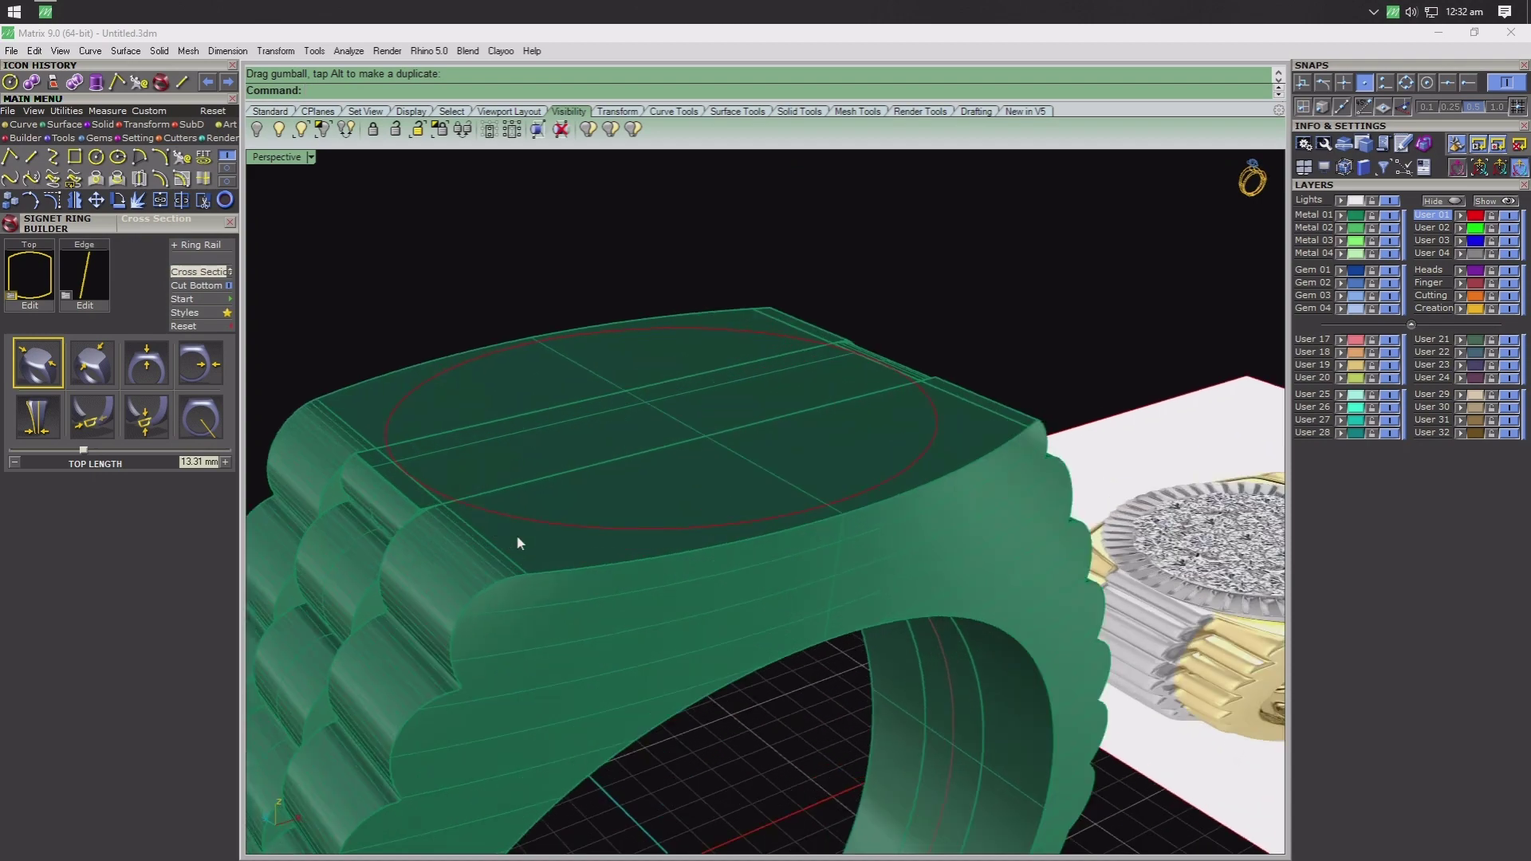
{"action": "scroll", "coordinate": [512, 522], "scroll_direction": "up", "scroll_amount": 2}
{"action": "scroll", "coordinate": [490, 497], "scroll_direction": "up", "scroll_amount": 2}
{"action": "scroll", "coordinate": [467, 511], "scroll_direction": "up", "scroll_amount": 2}
{"action": "right_click_drag", "start_coordinate": [460, 528], "coordinate": [468, 548]}
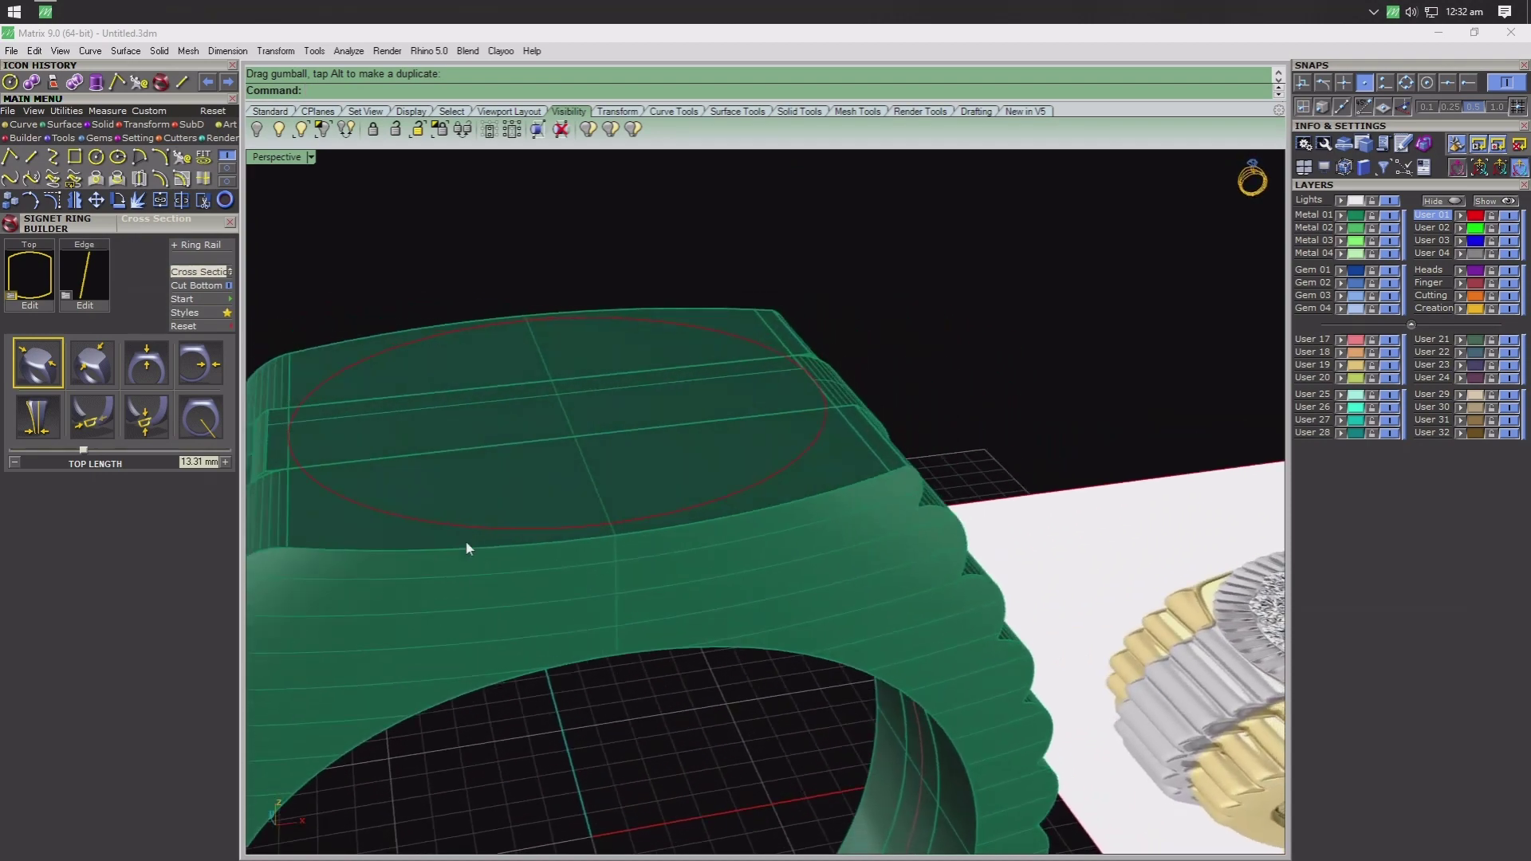
{"action": "left_click", "coordinate": [466, 528]}
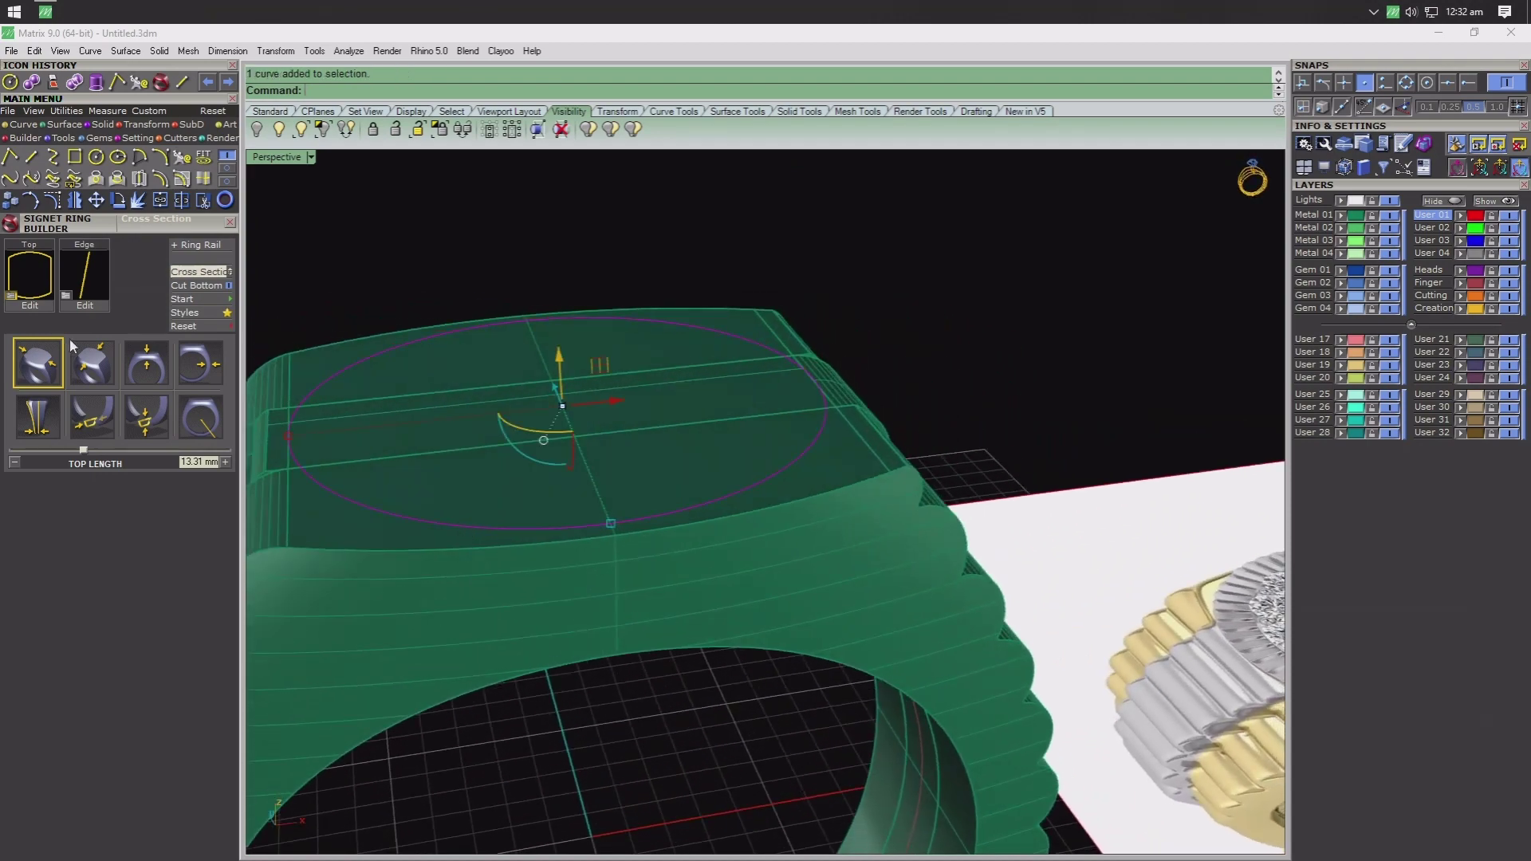
- Offset that circle inward through a picked point to make a smaller circle
{"action": "left_click", "coordinate": [190, 176]}
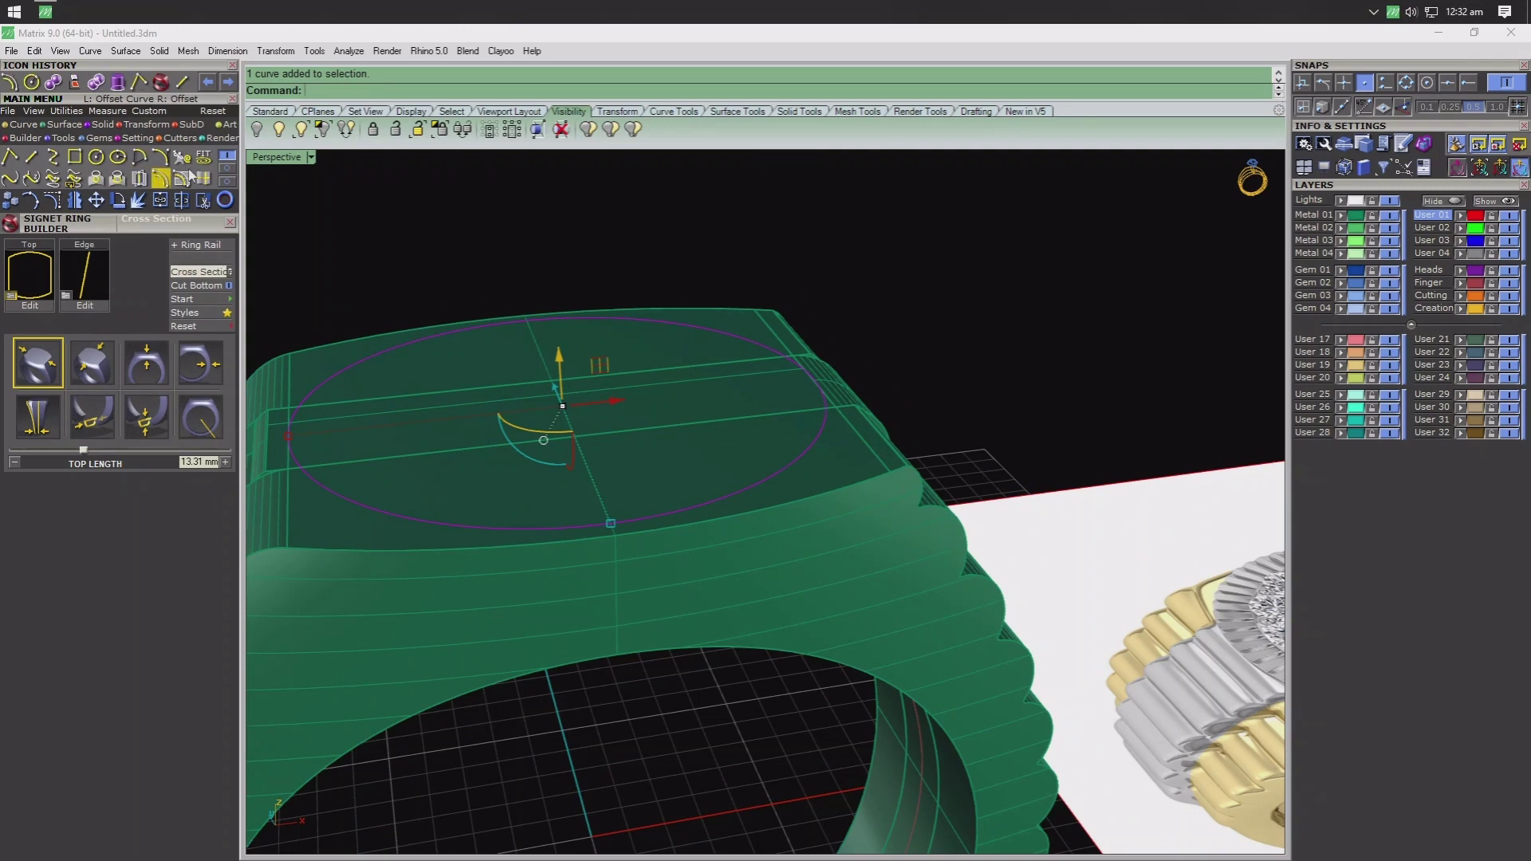
{"action": "double_click", "coordinate": [260, 158]}
{"action": "double_click", "coordinate": [261, 157]}
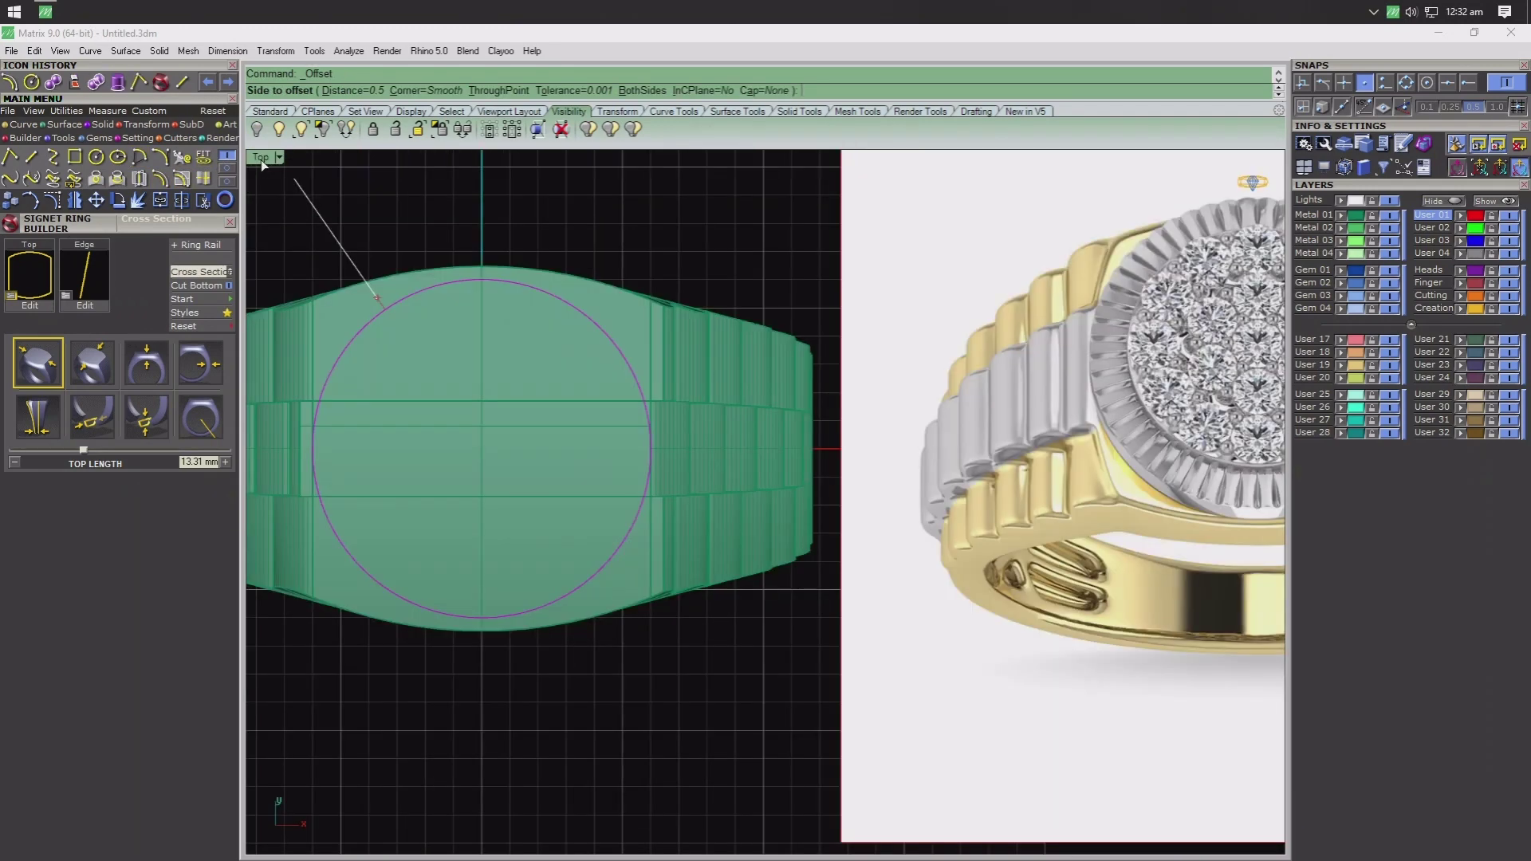
{"action": "scroll", "coordinate": [502, 327], "scroll_direction": "up", "scroll_amount": 1}
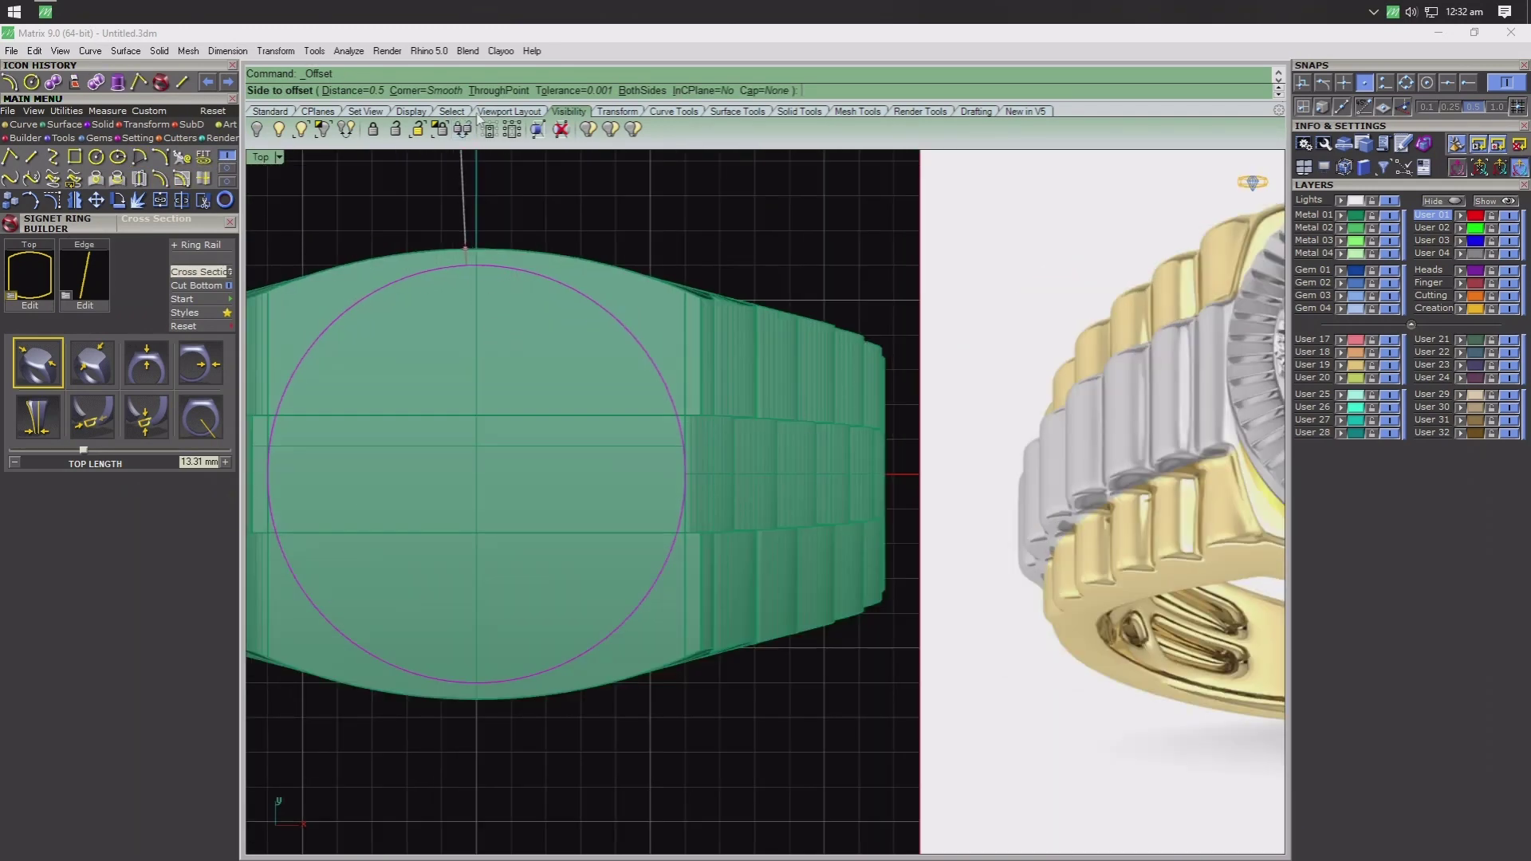
{"action": "left_click", "coordinate": [511, 91]}
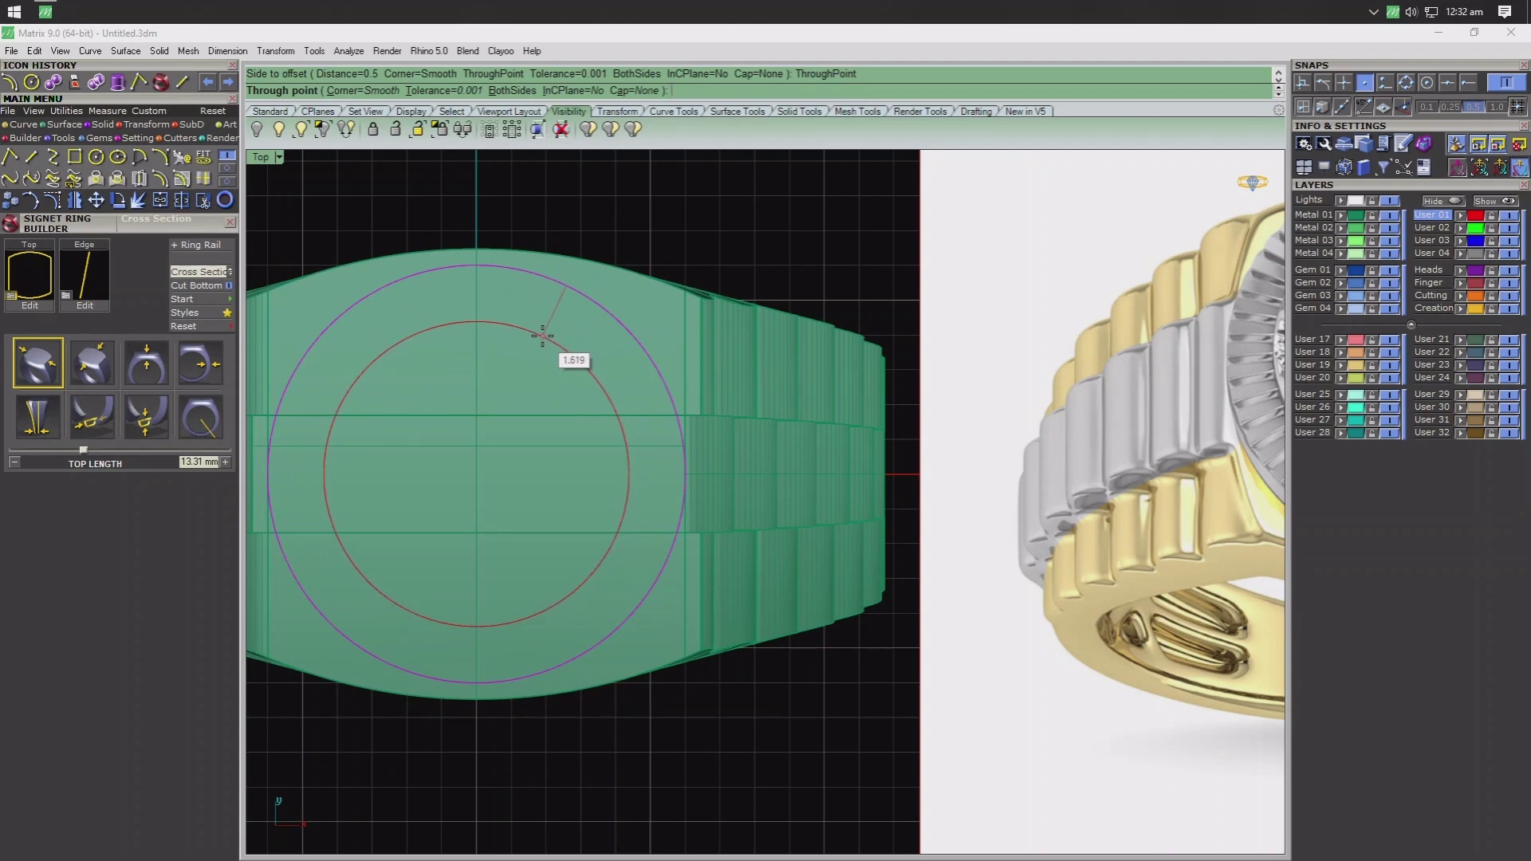
{"action": "left_click", "coordinate": [542, 335]}
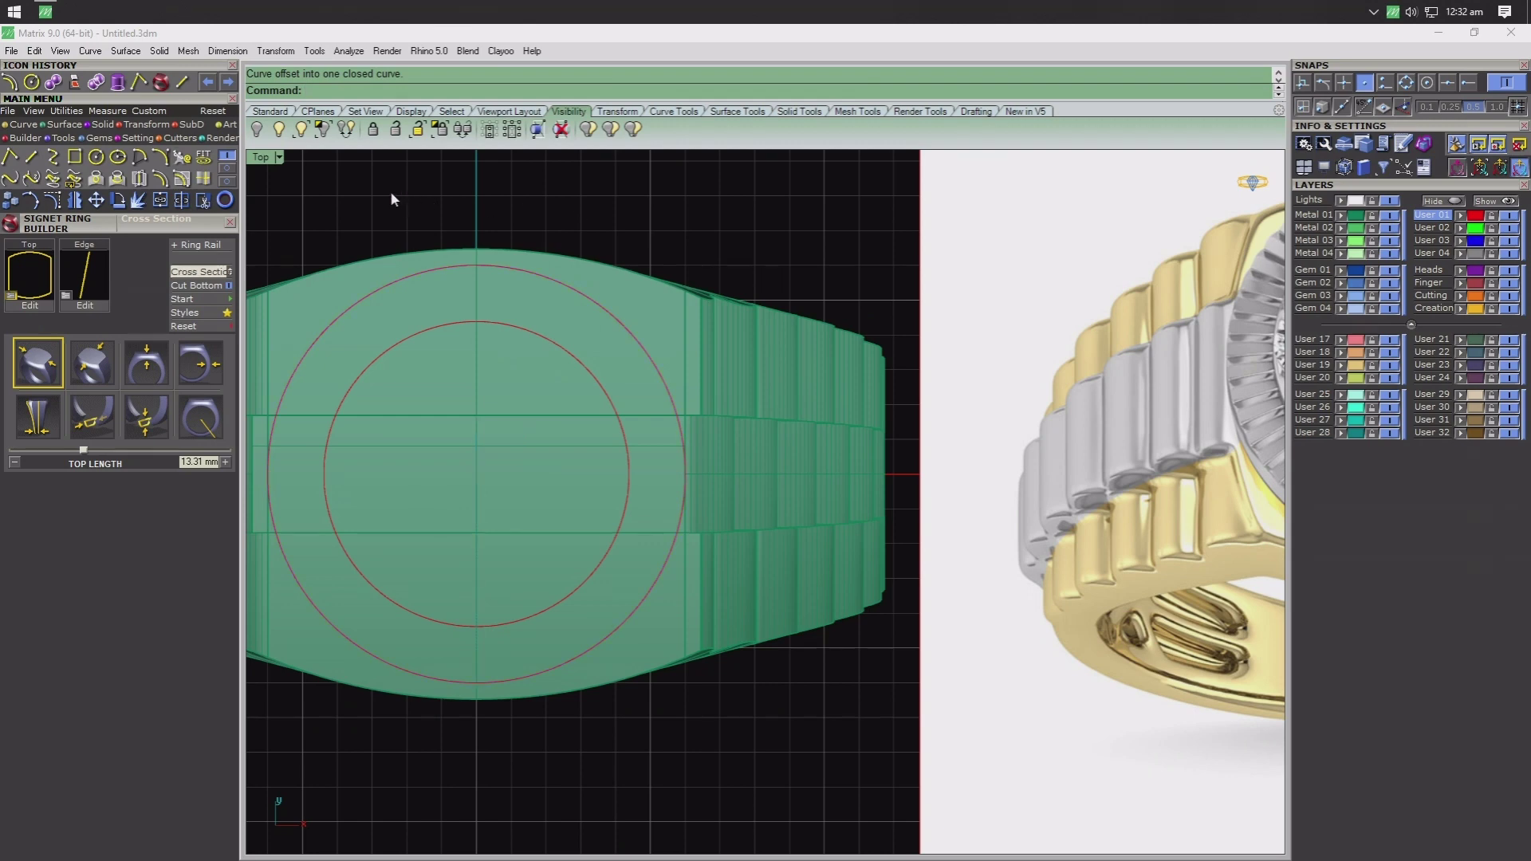
- Lock the ring body so only the circles stay editable
{"action": "double_click", "coordinate": [263, 158]}
{"action": "double_click", "coordinate": [770, 157]}
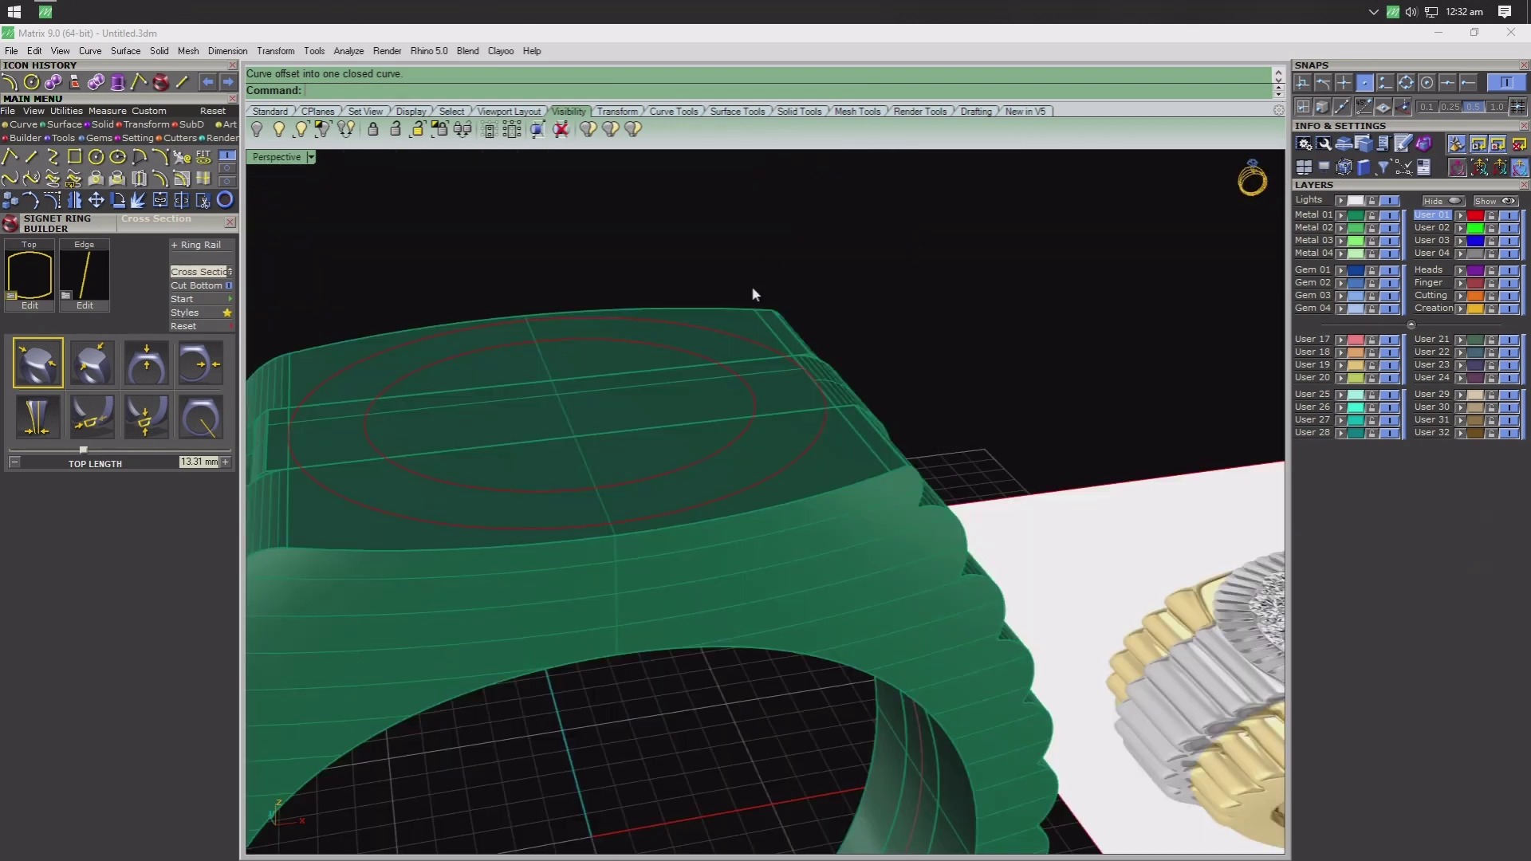
{"action": "left_click", "coordinate": [756, 472]}
{"action": "left_click", "coordinate": [806, 517]}
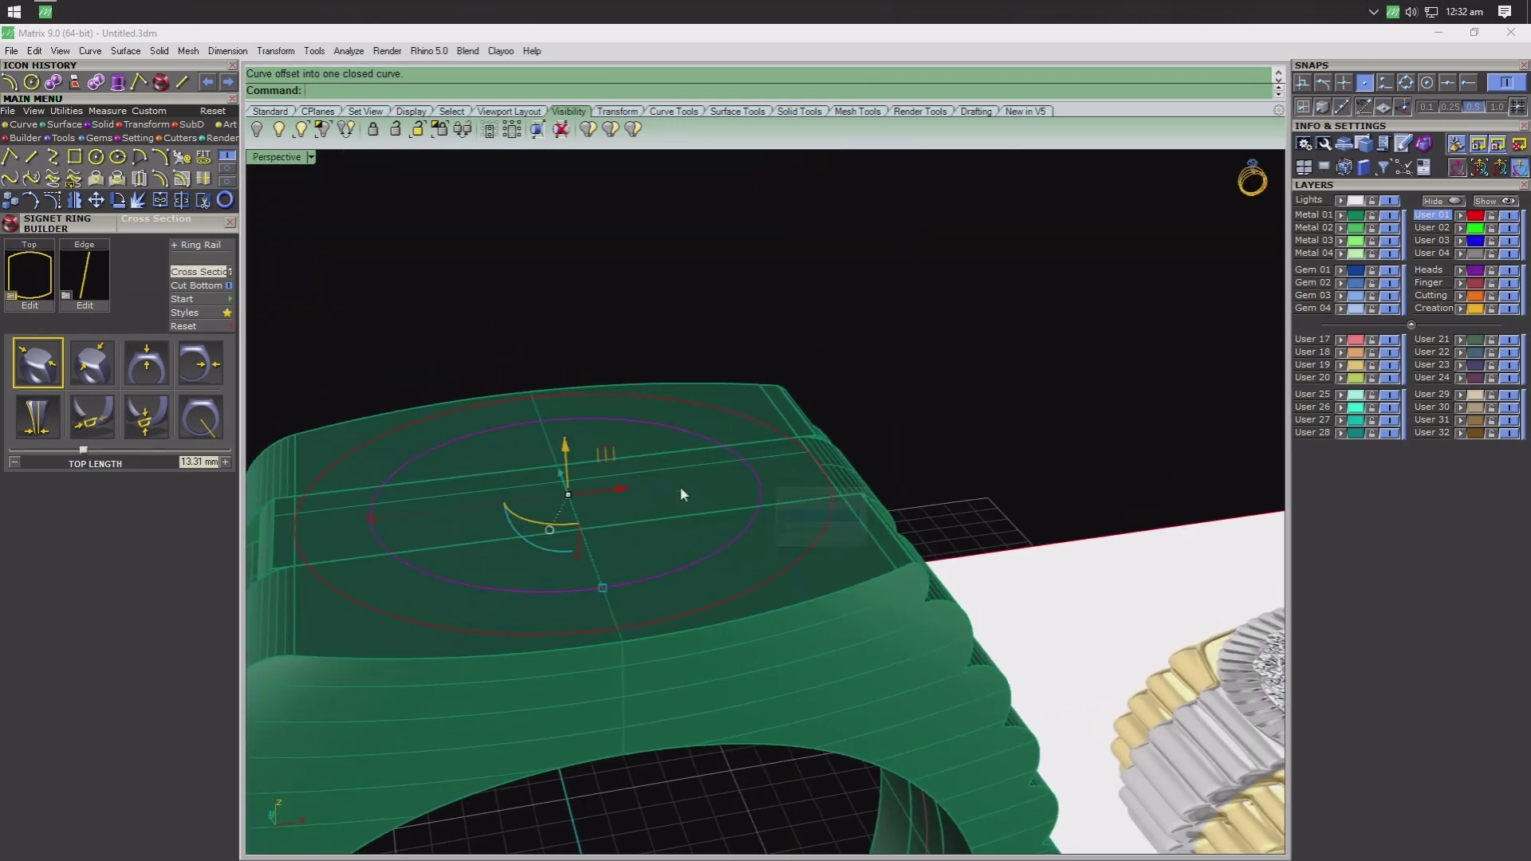
{"action": "right_click_drag", "start_coordinate": [680, 486], "coordinate": [696, 437]}
{"action": "left_click", "coordinate": [959, 366]}
{"action": "left_click", "coordinate": [557, 439]}
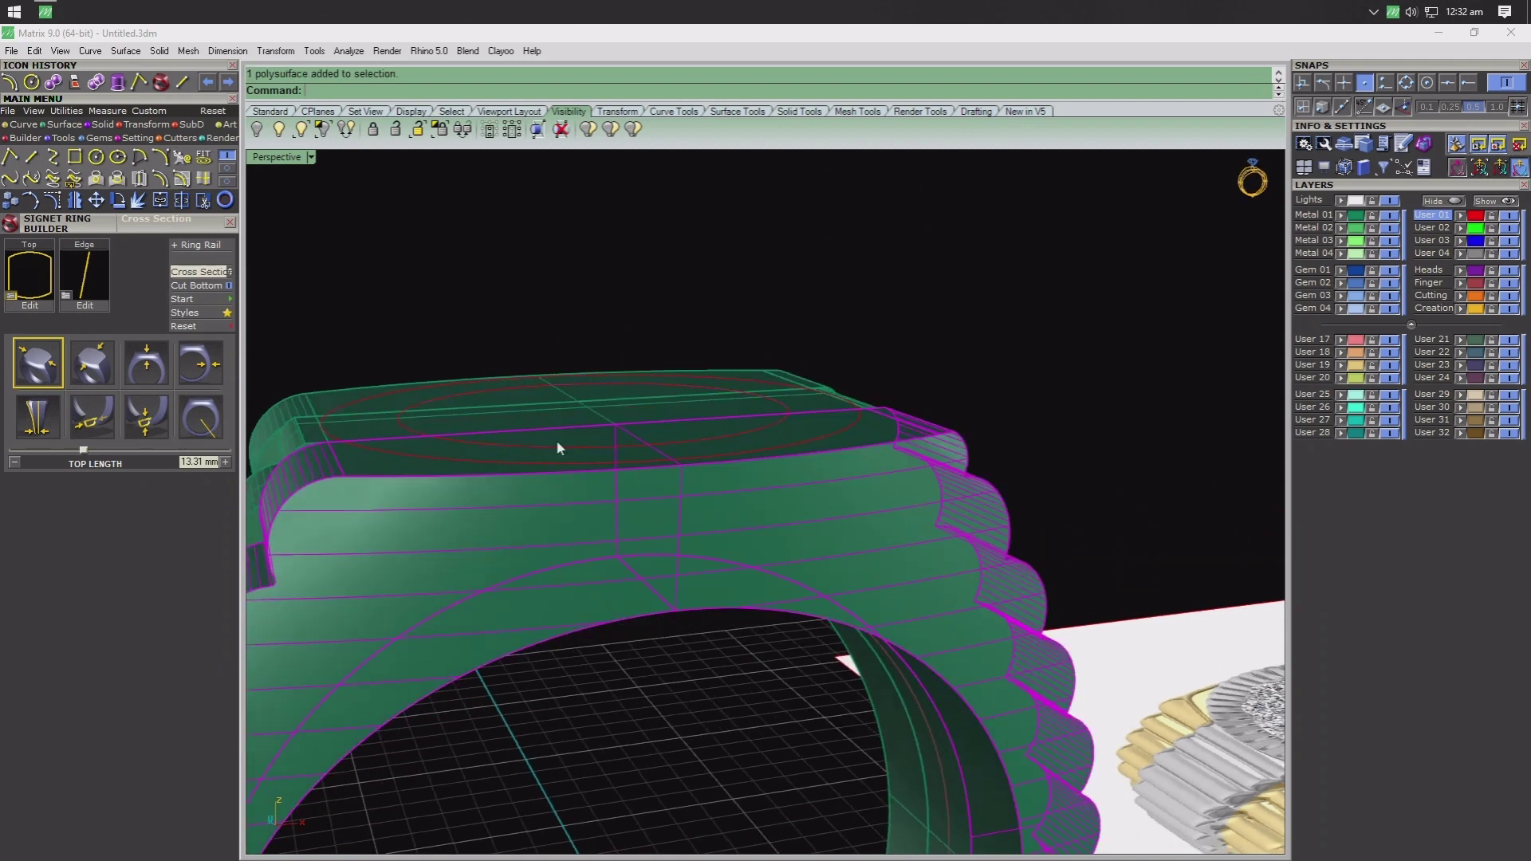
{"action": "left_click", "coordinate": [381, 133]}
{"action": "right_click_drag", "start_coordinate": [749, 421], "coordinate": [816, 415]}
{"action": "left_click", "coordinate": [816, 414]}
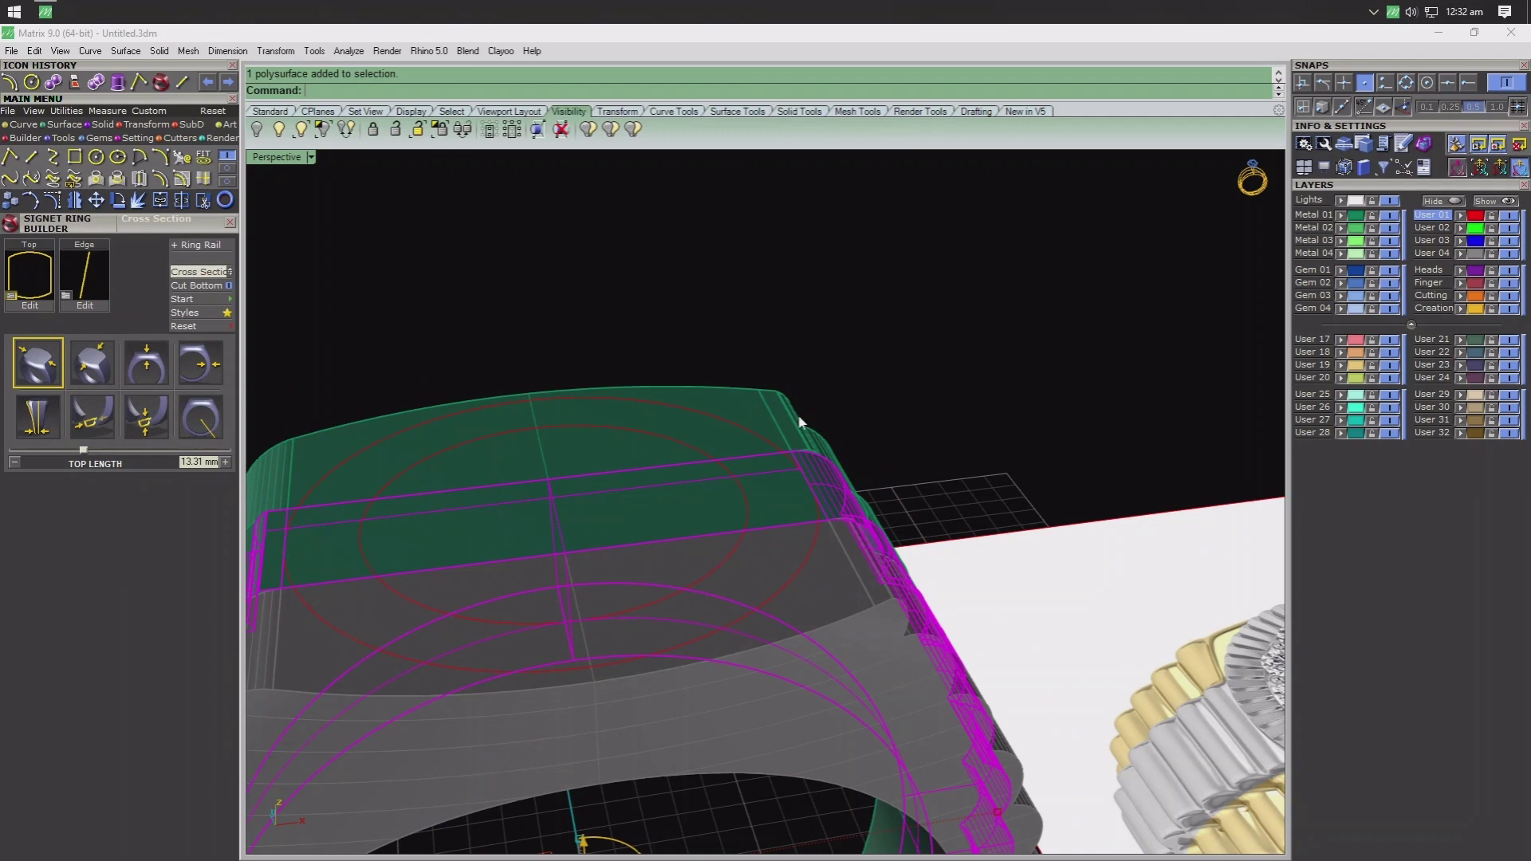
{"action": "key", "text": "Return"}
{"action": "scroll", "coordinate": [772, 301], "scroll_direction": "up", "scroll_amount": 2}
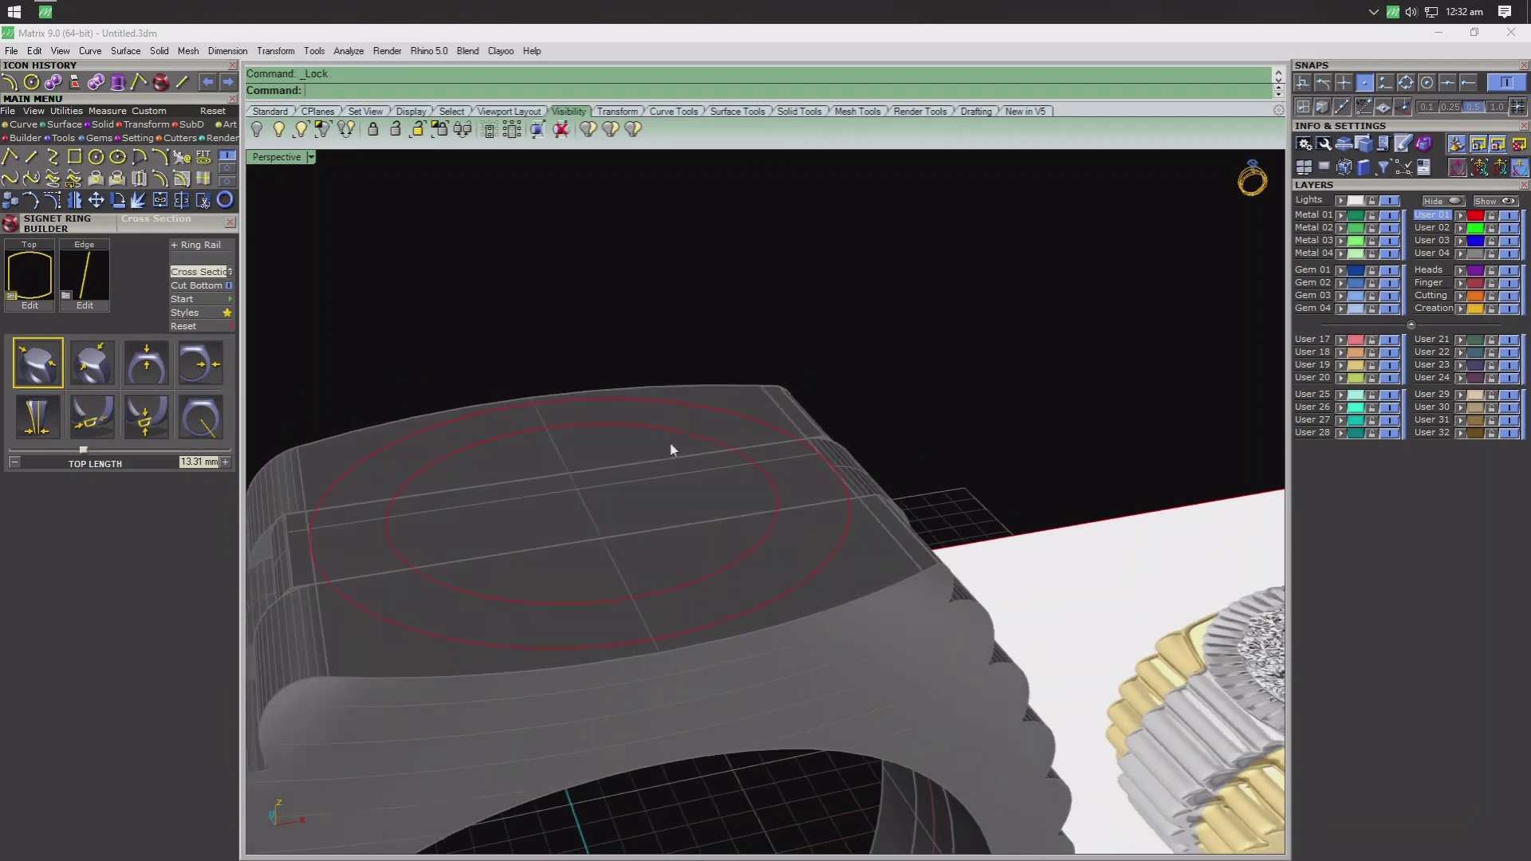
- Raise the inner circle exactly 1 unit and select both circles
{"action": "left_click", "coordinate": [713, 568]}
{"action": "left_click_drag", "start_coordinate": [585, 454], "coordinate": [584, 431]}
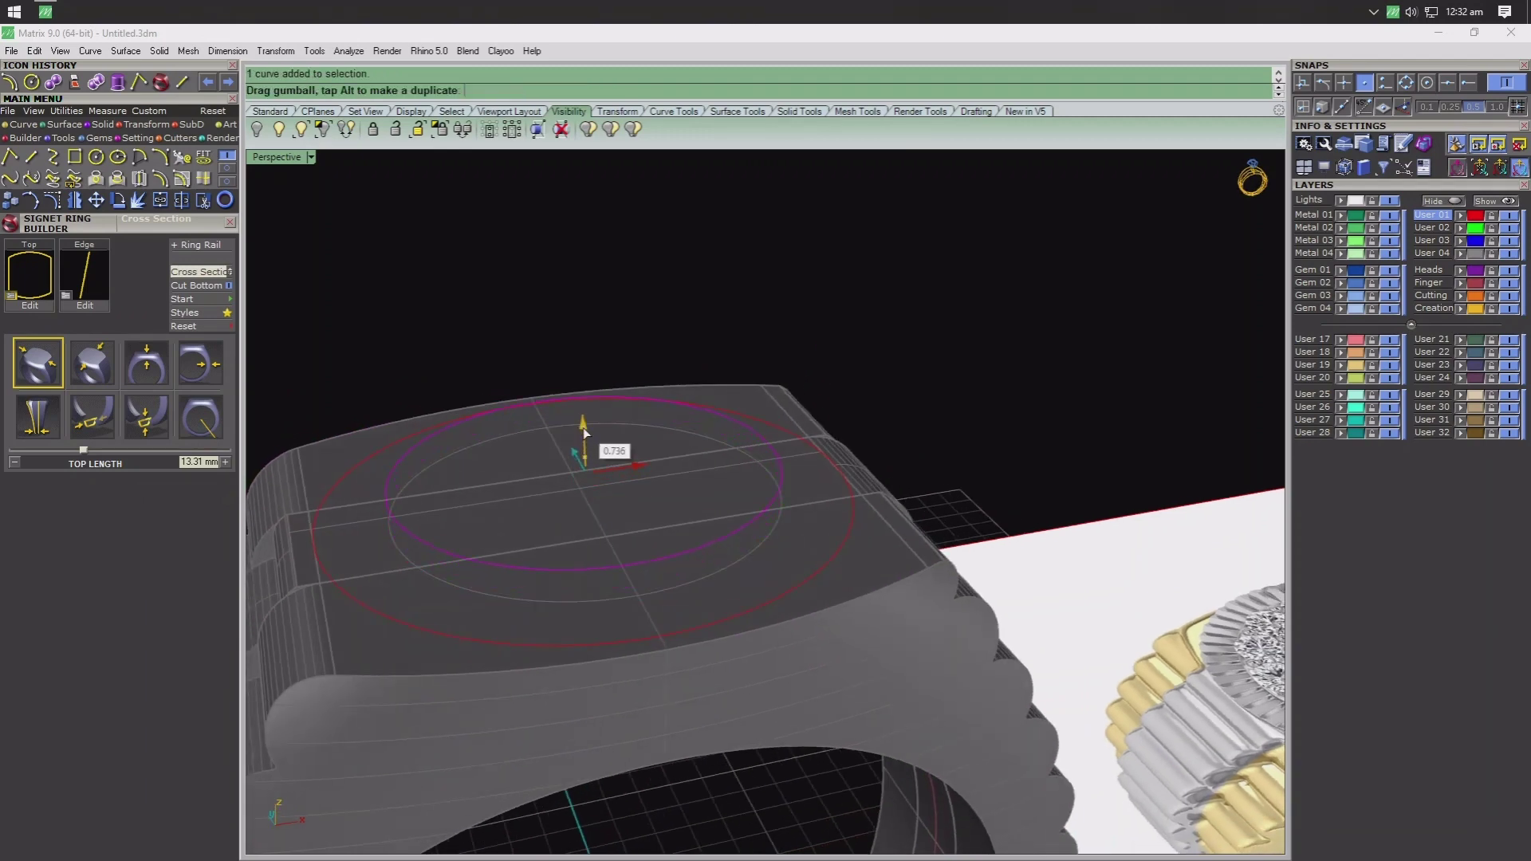
{"action": "key", "text": "ctrl+z"}
{"action": "left_click", "coordinate": [585, 455]}
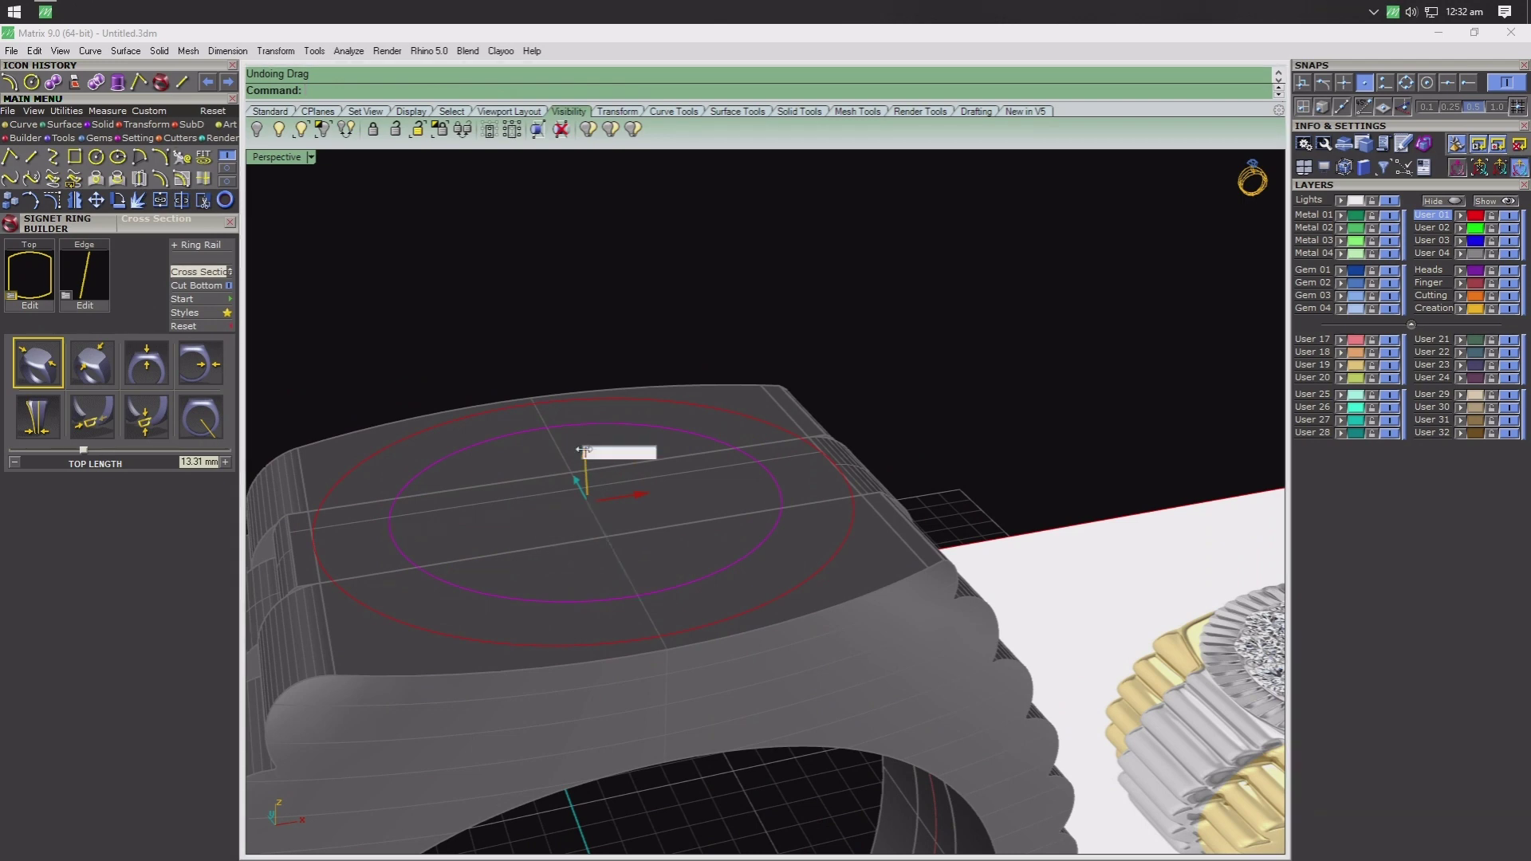
{"action": "key", "text": "Return"}
{"action": "key", "text": "Escape"}
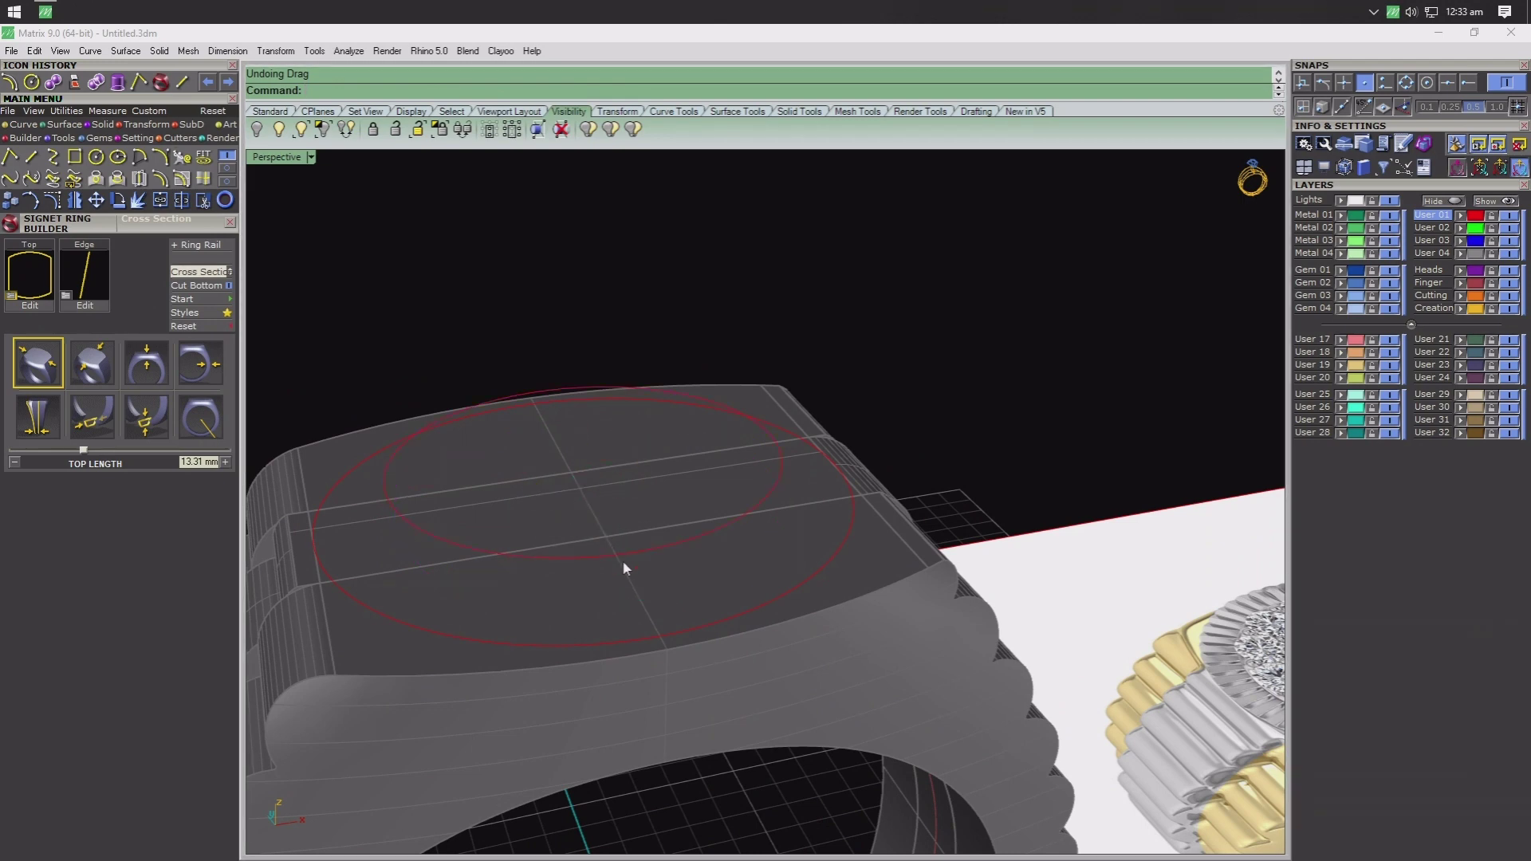
{"action": "left_click", "coordinate": [624, 561]}
{"action": "left_click", "coordinate": [714, 637], "text": "shift"}
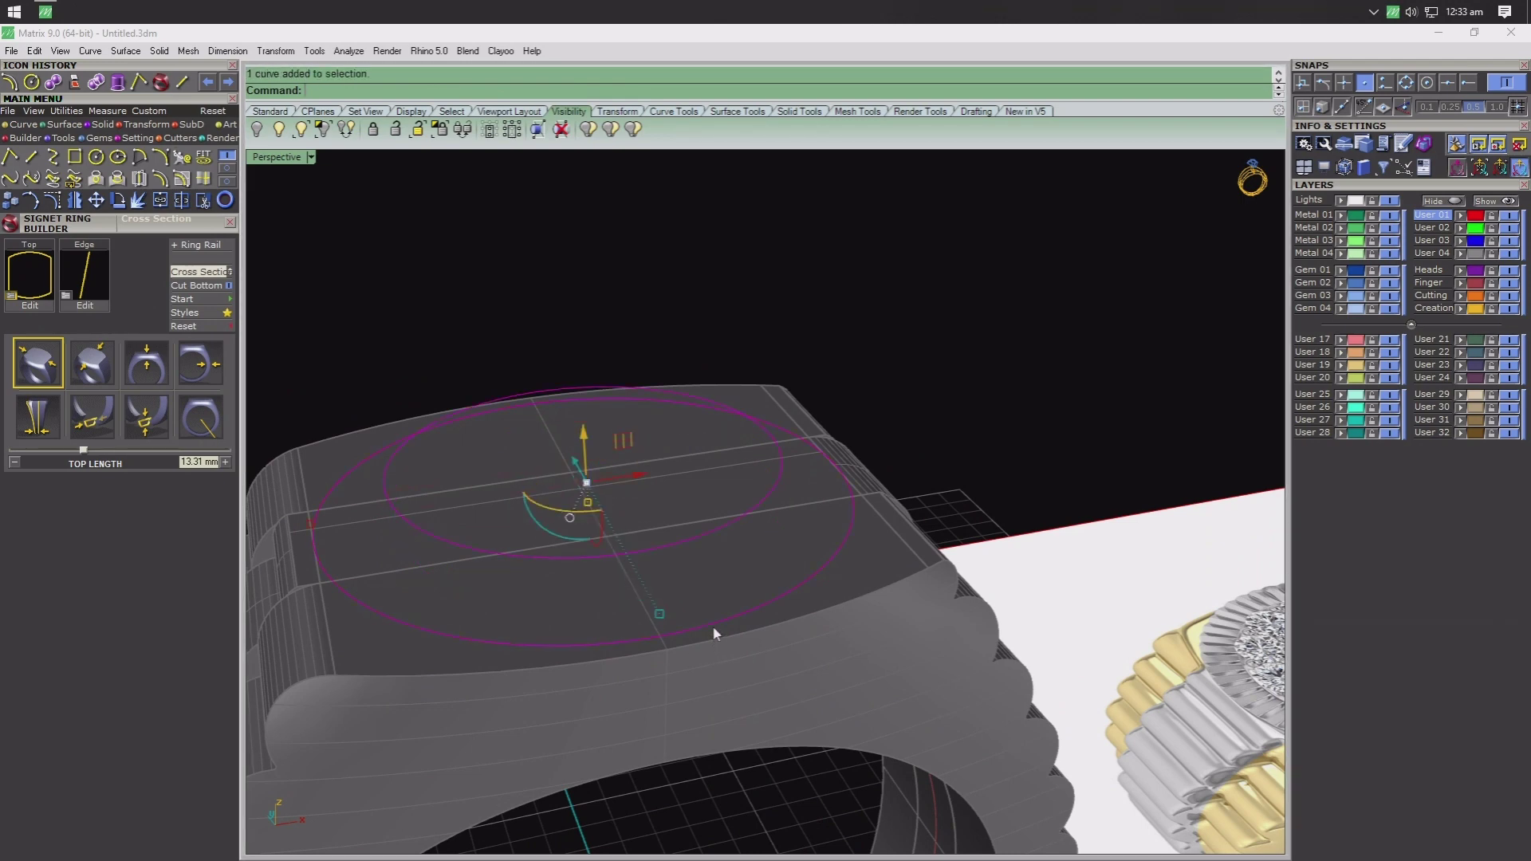
- Loft a sloped bezel surface between the two circles with default options
{"action": "left_click", "coordinate": [74, 125]}
{"action": "left_click", "coordinate": [182, 157]}
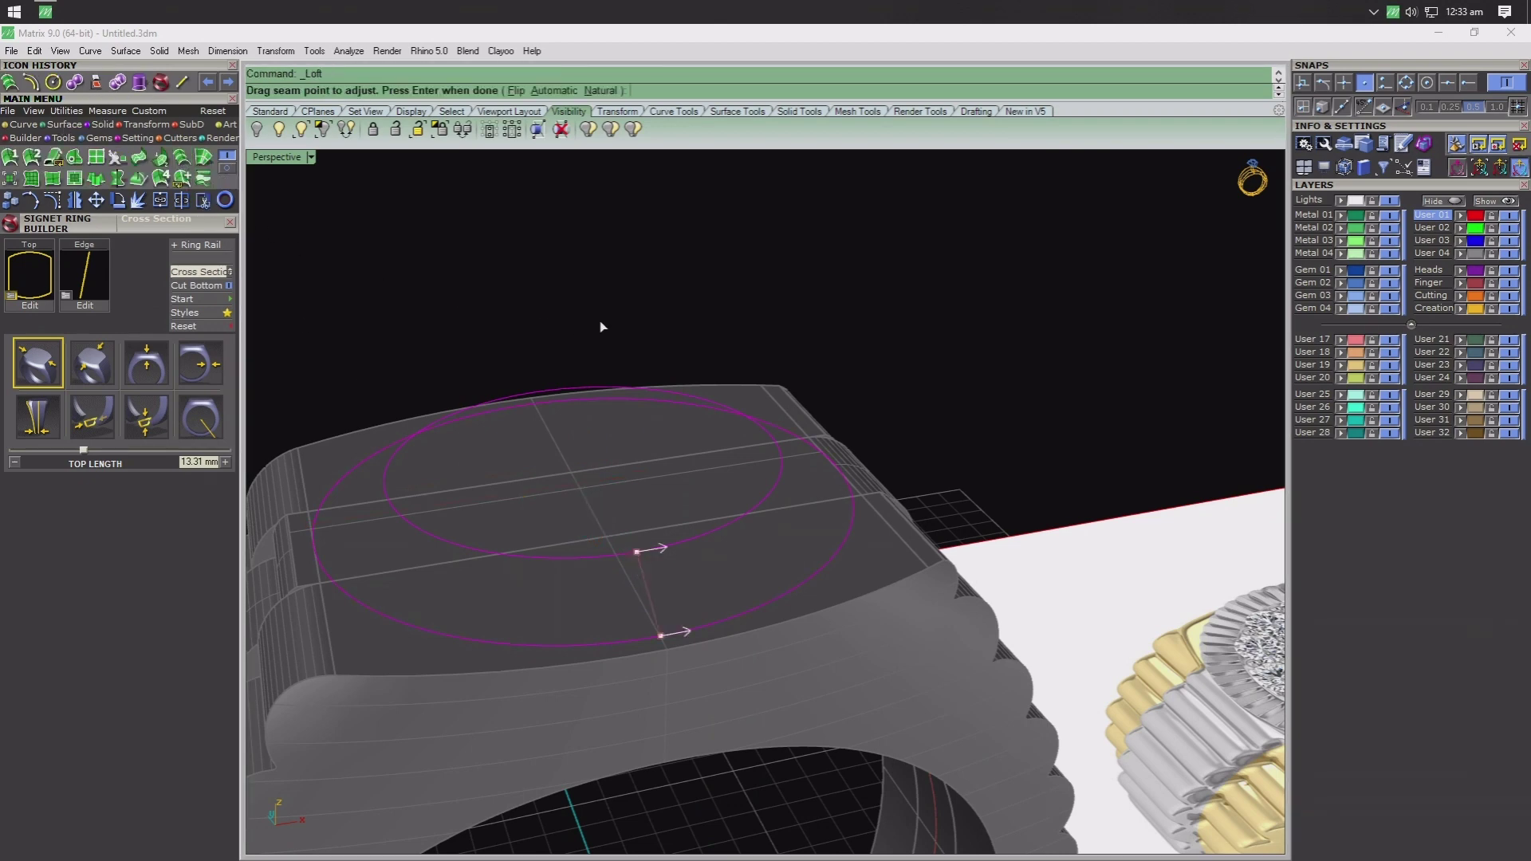
{"action": "key", "text": "Return"}
{"action": "key", "text": "Return"}
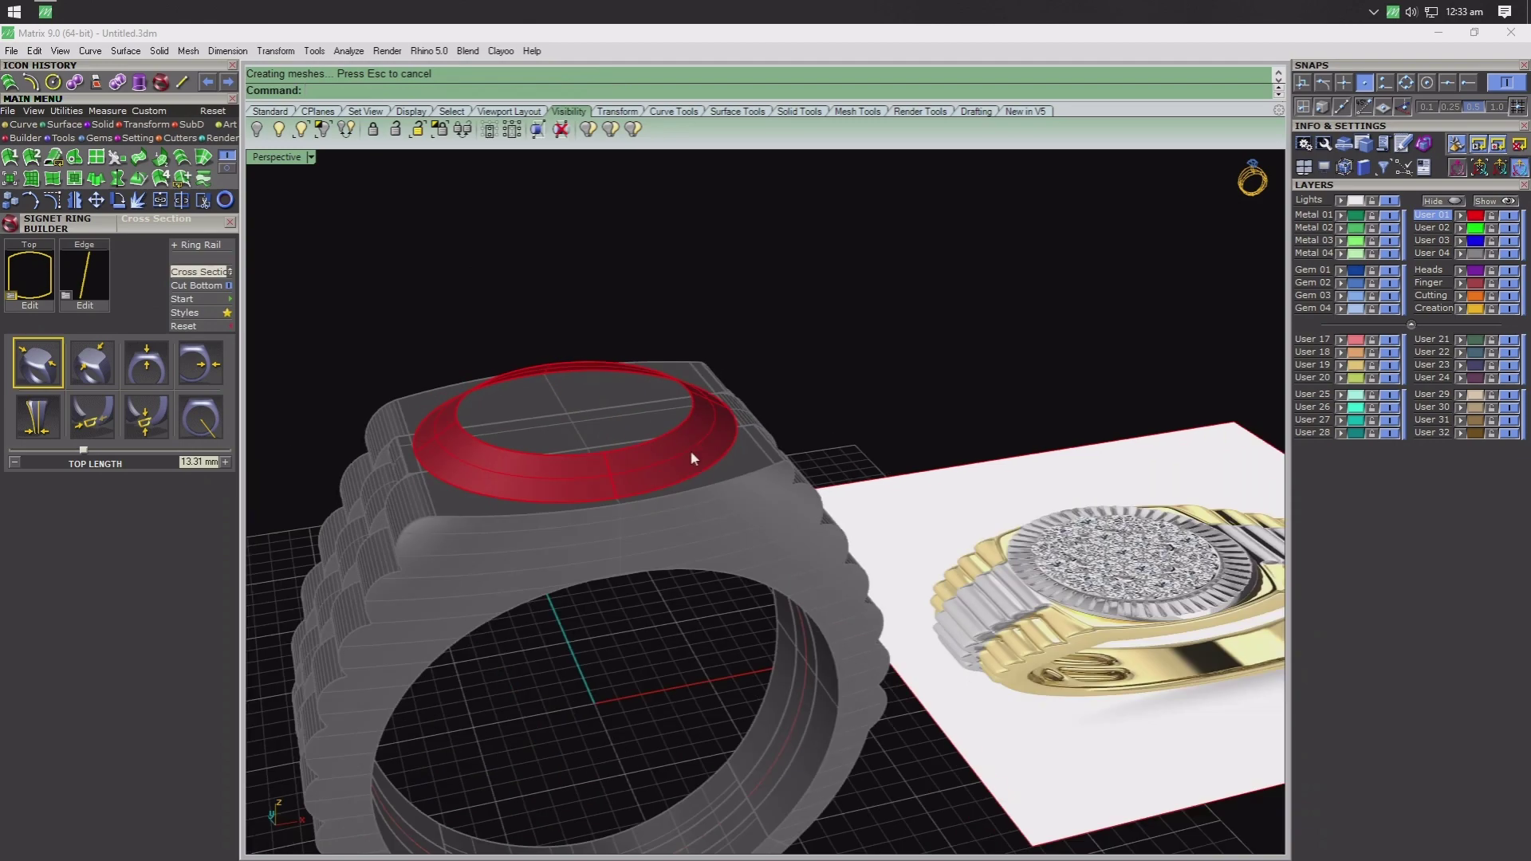
{"action": "left_click", "coordinate": [691, 450]}
{"action": "left_click", "coordinate": [1342, 225]}
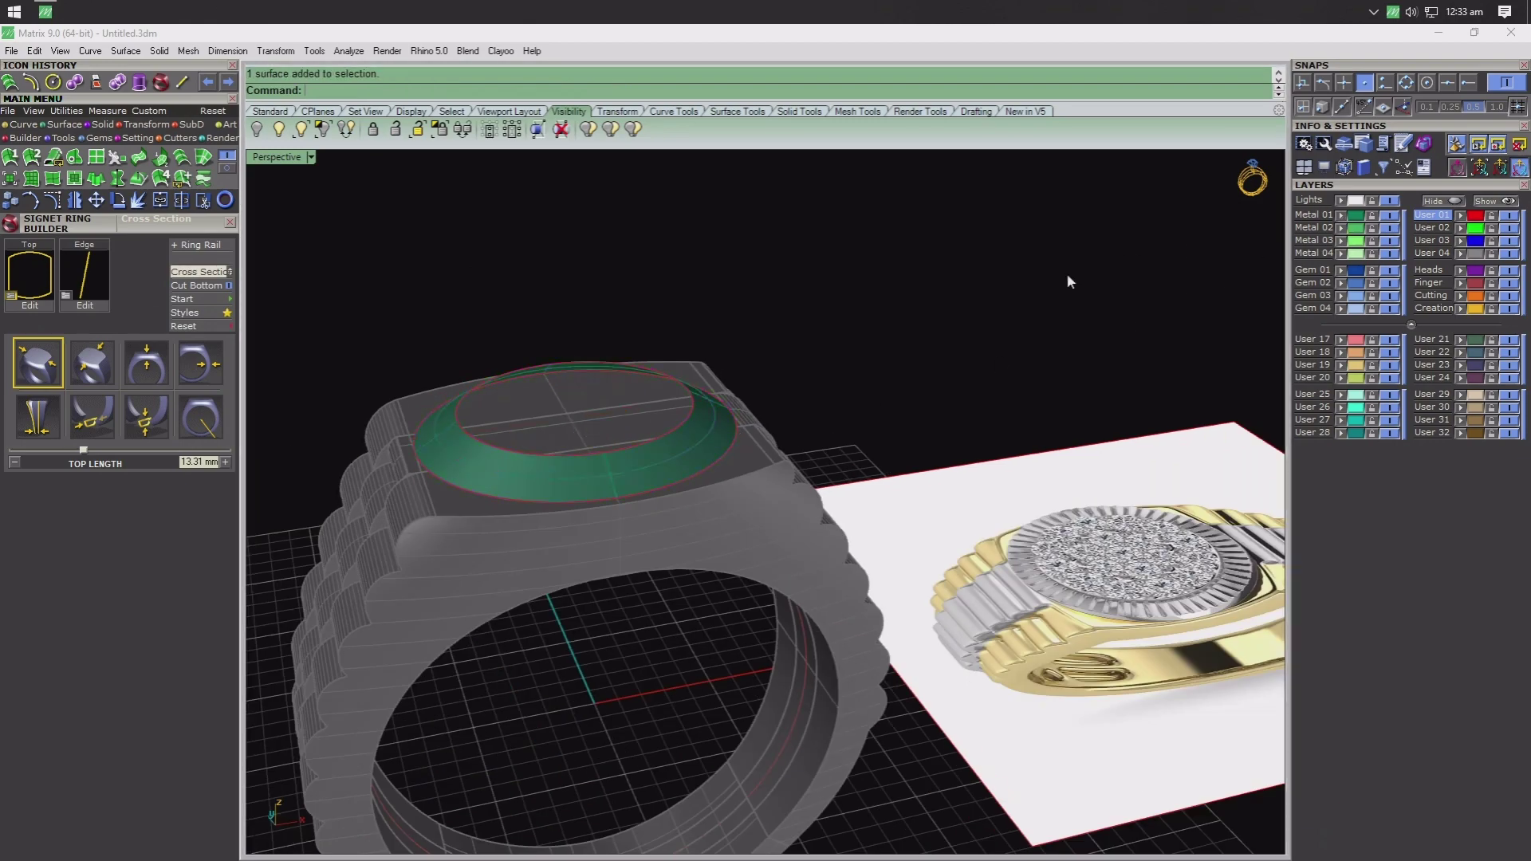
{"action": "right_click_drag", "start_coordinate": [1066, 273], "coordinate": [768, 450]}
{"action": "scroll", "coordinate": [724, 459], "scroll_direction": "up", "scroll_amount": 2}
- Extrude the lofted surface downward 1 unit into a solid bezel
{"action": "left_click", "coordinate": [724, 460]}
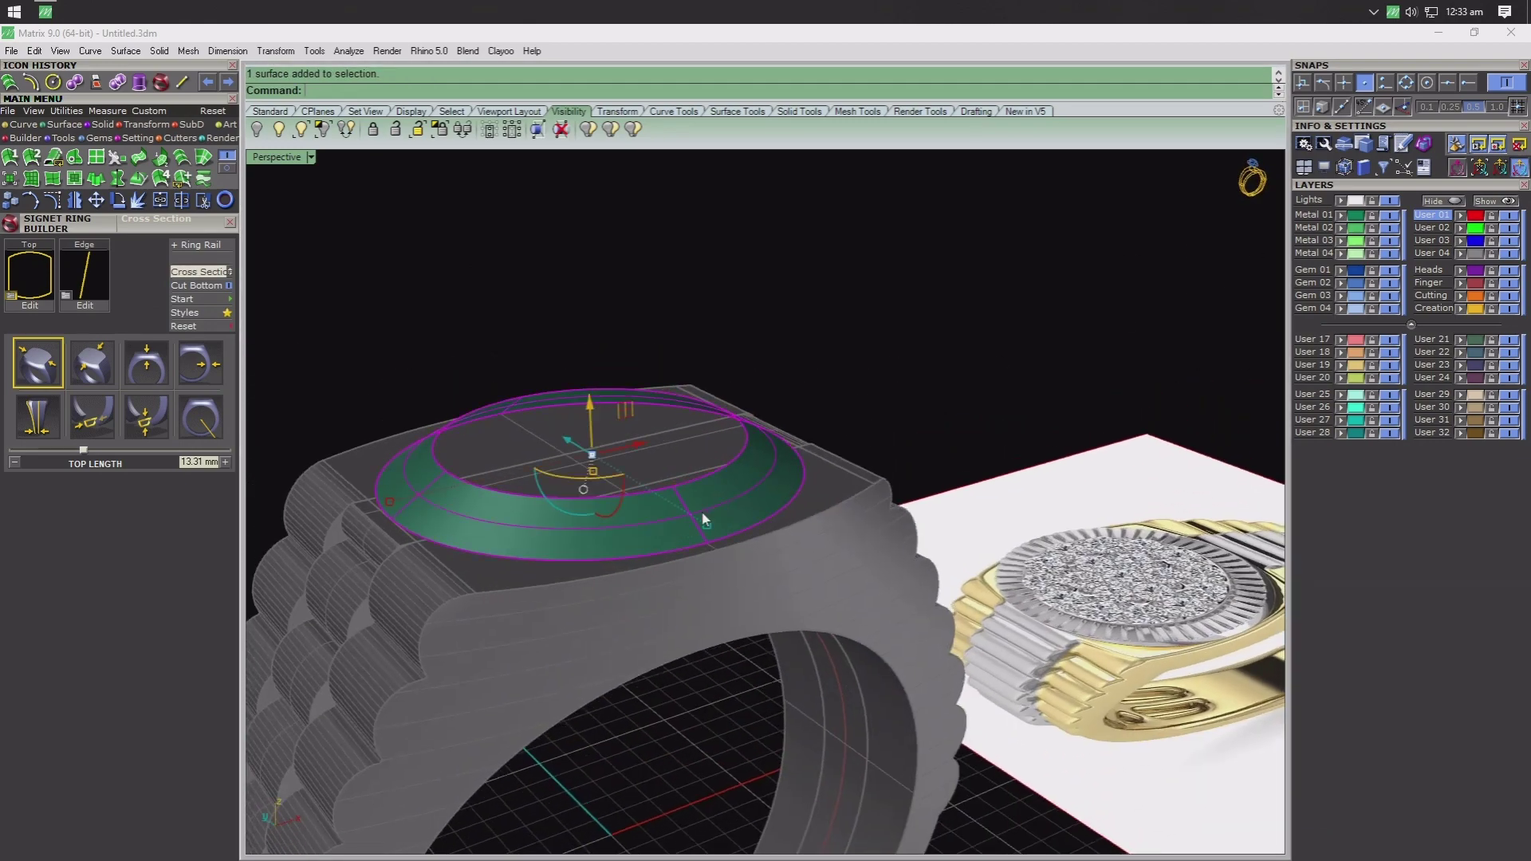
{"action": "left_click", "coordinate": [159, 51]}
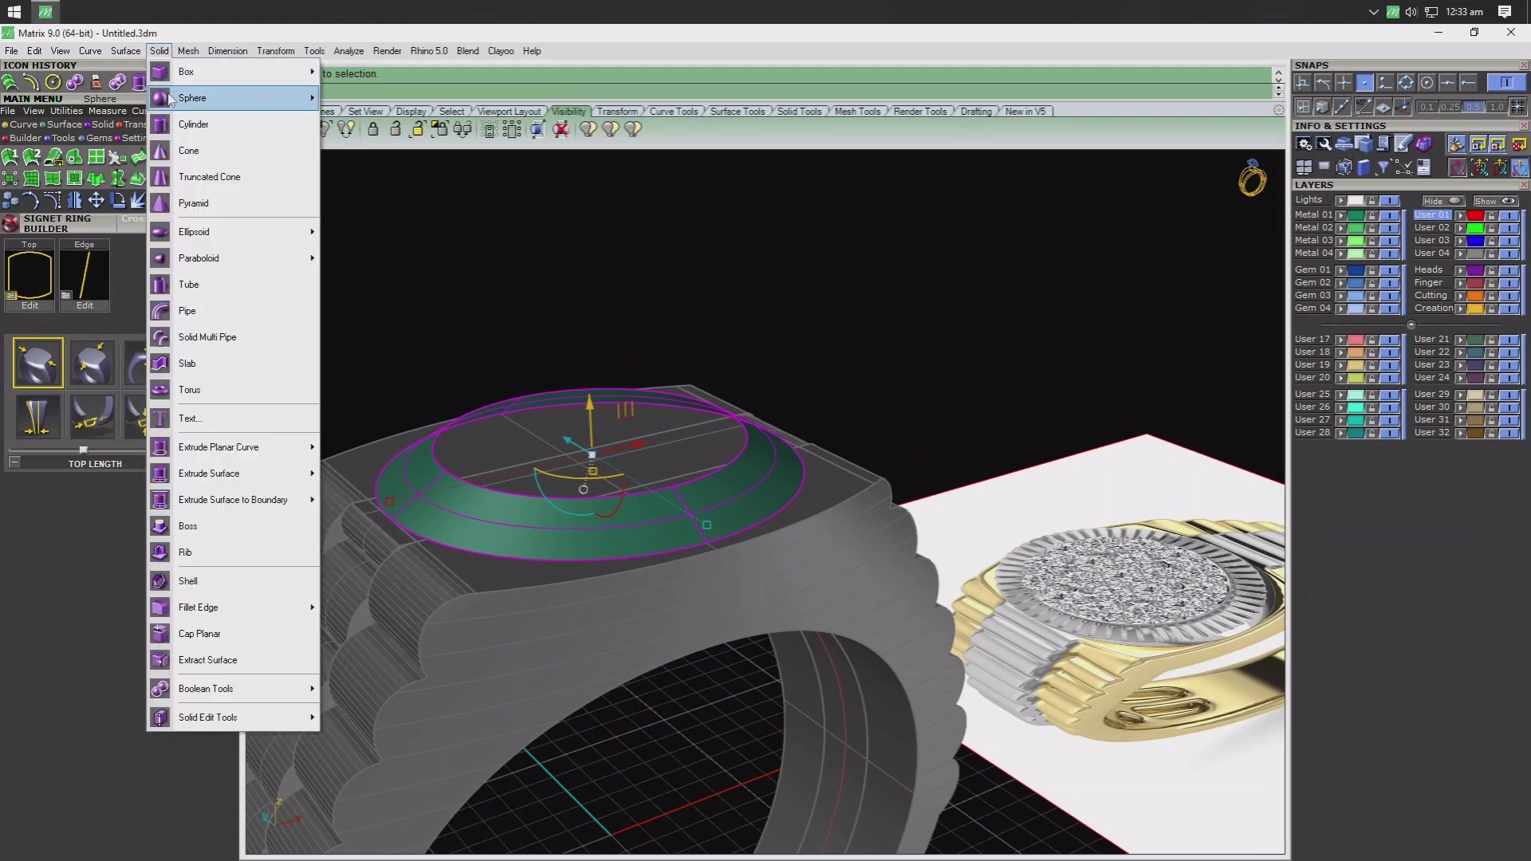
{"action": "mouse_move", "coordinate": [209, 474]}
{"action": "left_click", "coordinate": [379, 483]}
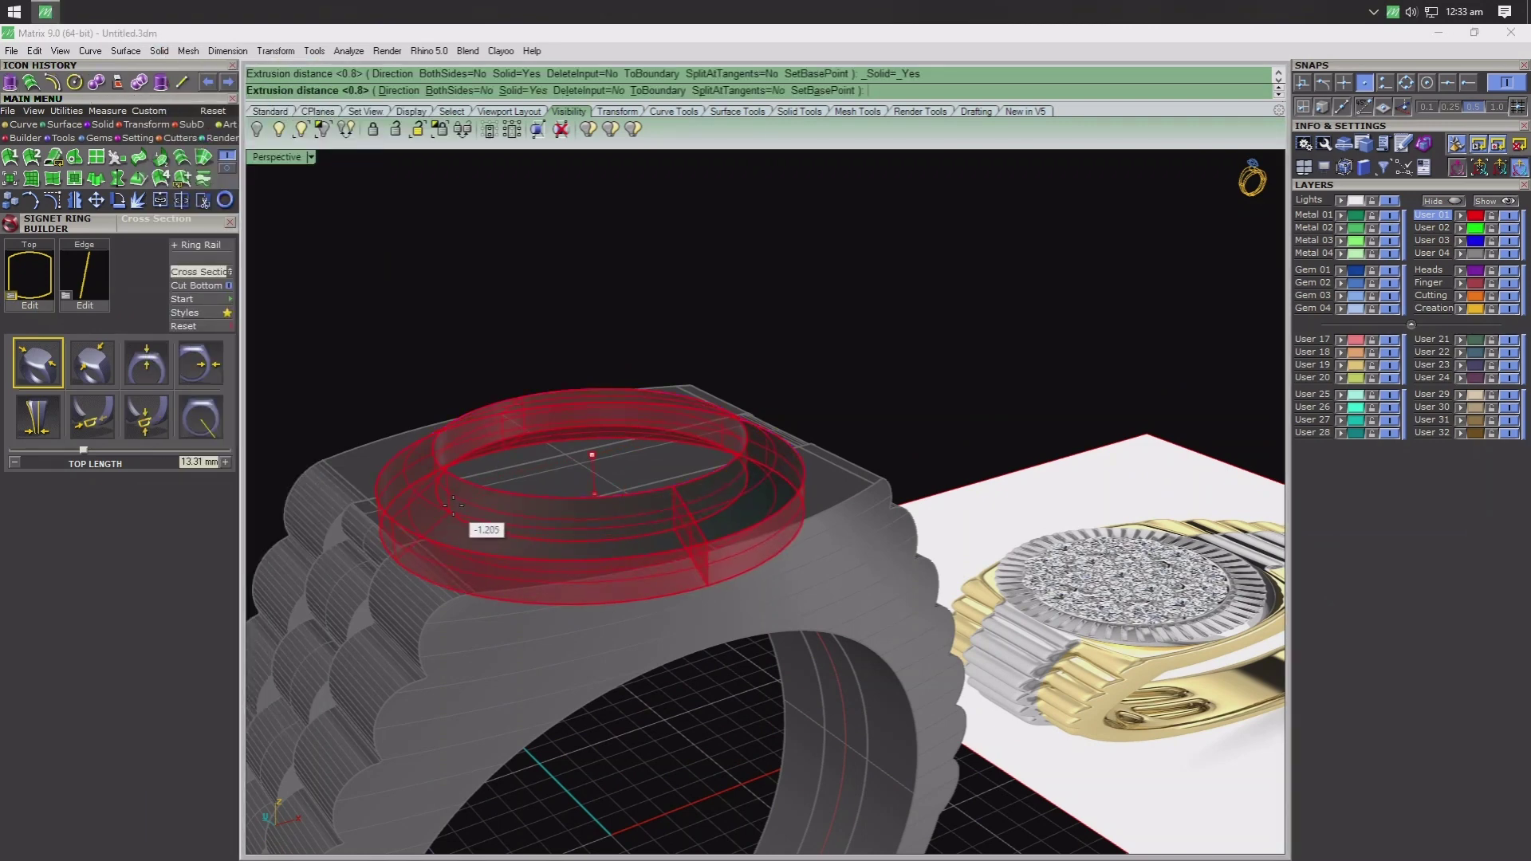
{"action": "type", "text": "-1"}
{"action": "key", "text": "Return"}
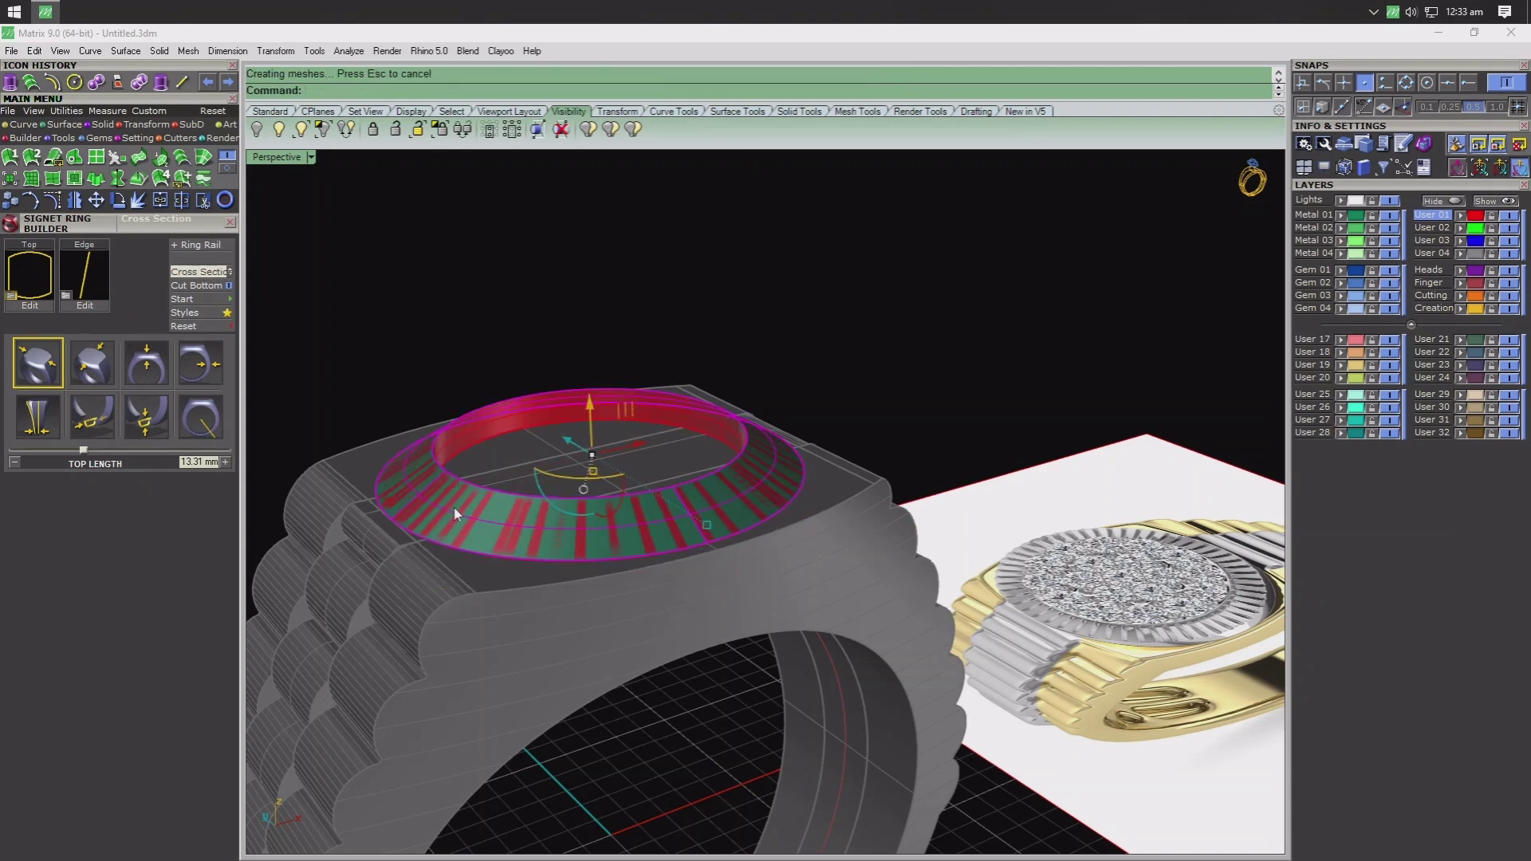
{"action": "left_click", "coordinate": [490, 532]}
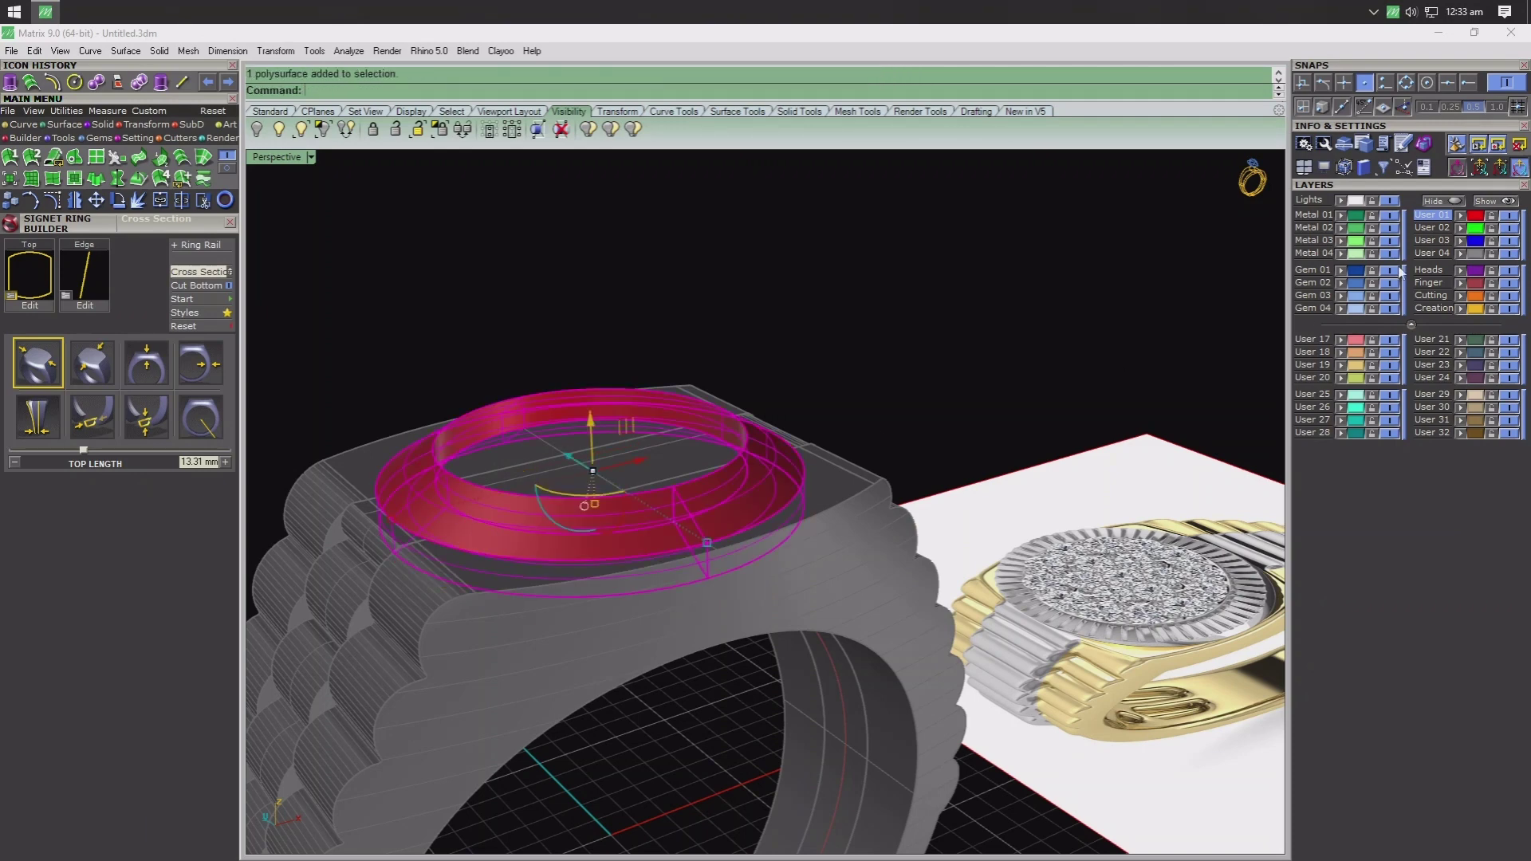
{"action": "left_click", "coordinate": [1343, 224]}
{"action": "right_click_drag", "start_coordinate": [681, 523], "coordinate": [569, 464]}
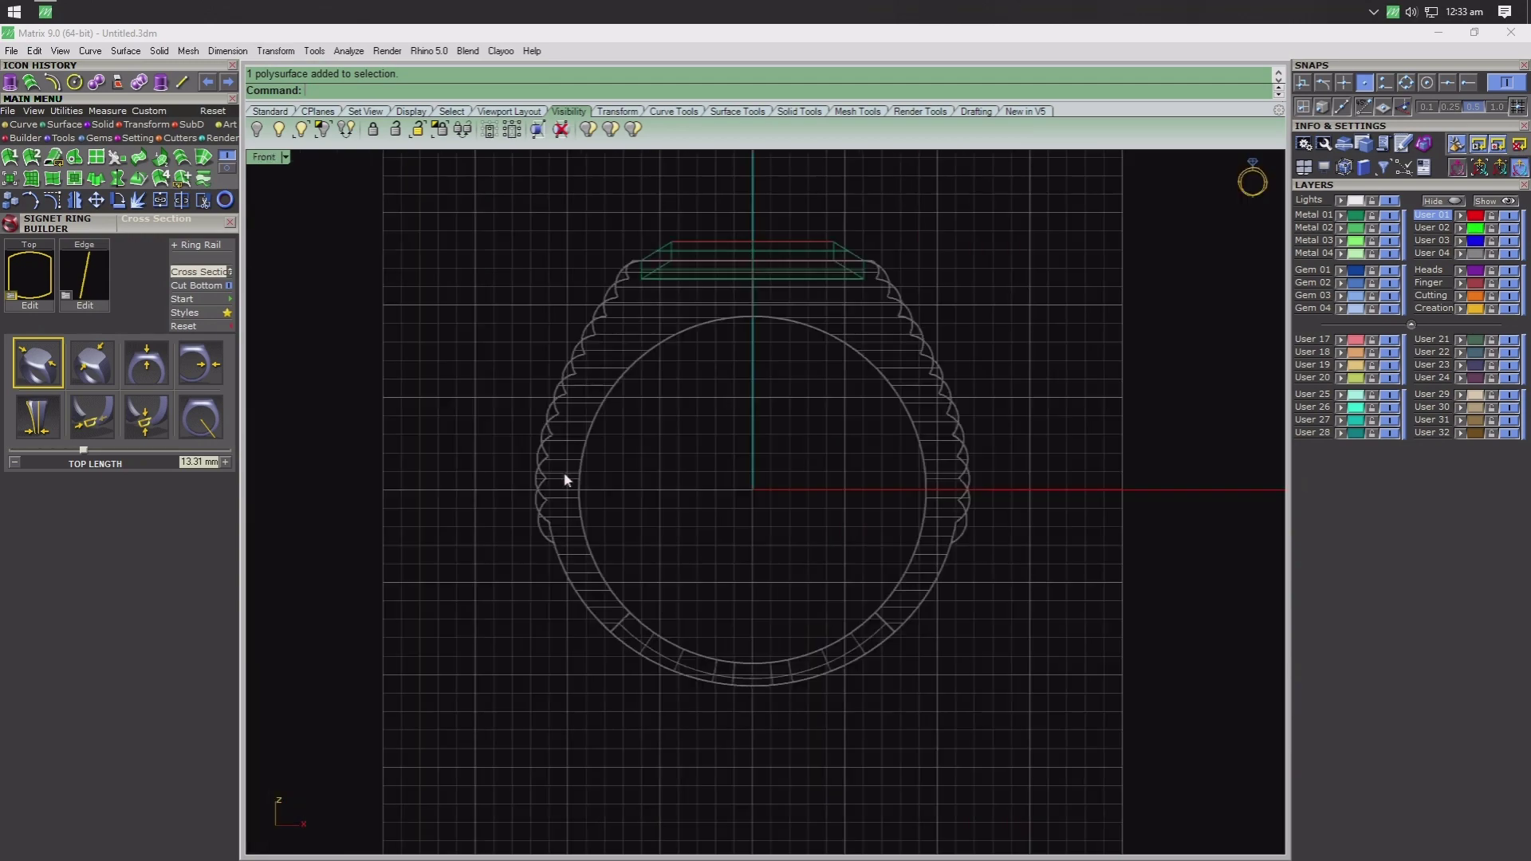
- Lift the solid bezel 0.402 units upward with the gumball in Front view
{"action": "scroll", "coordinate": [737, 215], "scroll_direction": "up", "scroll_amount": 5}
{"action": "scroll", "coordinate": [684, 417], "scroll_direction": "up", "scroll_amount": 1}
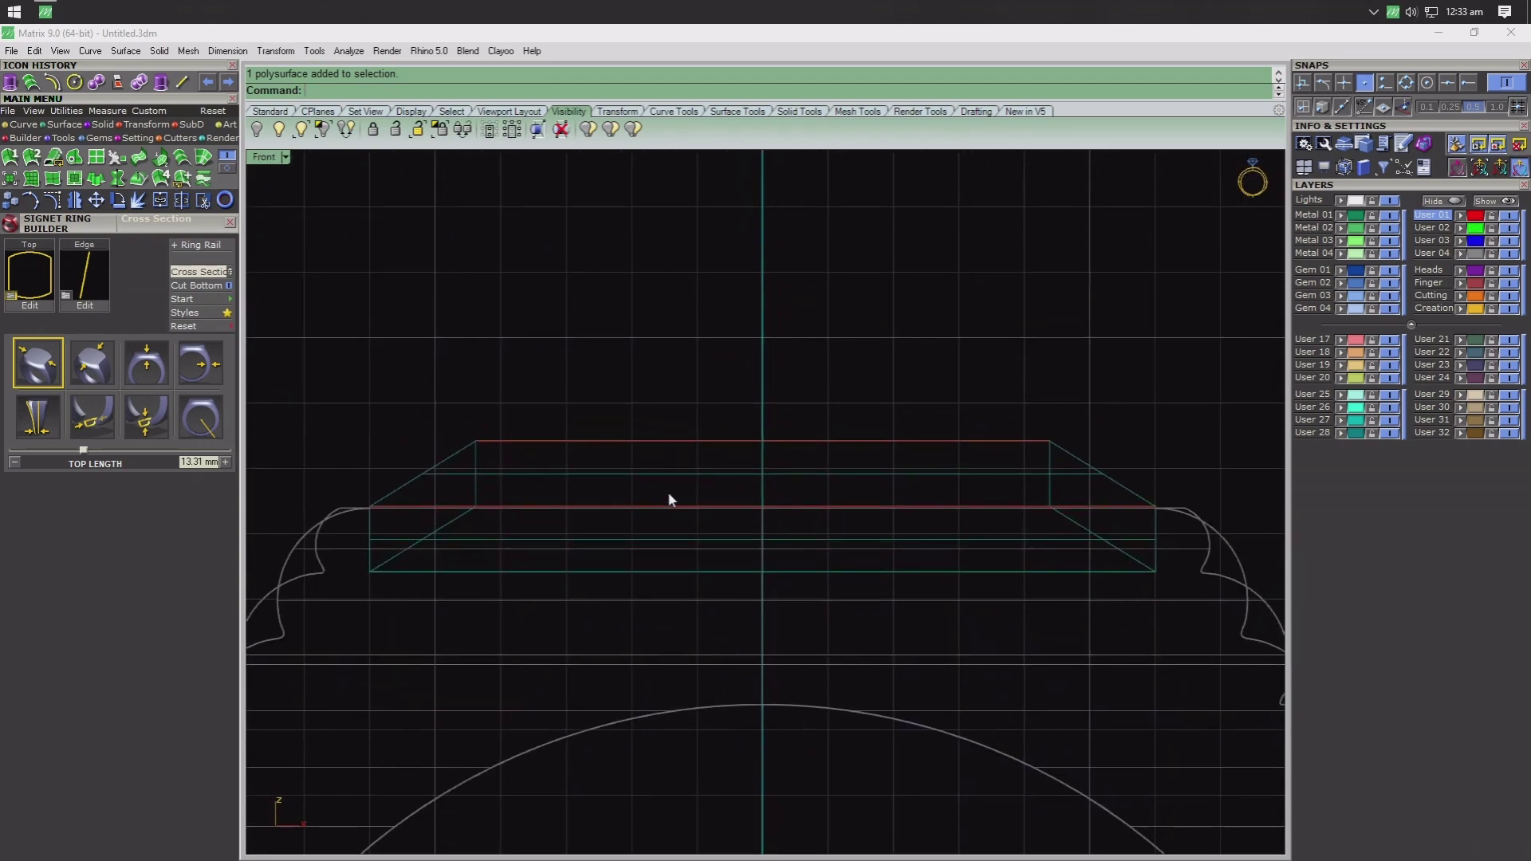
{"action": "left_click", "coordinate": [462, 452]}
{"action": "left_click_drag", "start_coordinate": [766, 465], "coordinate": [767, 437]}
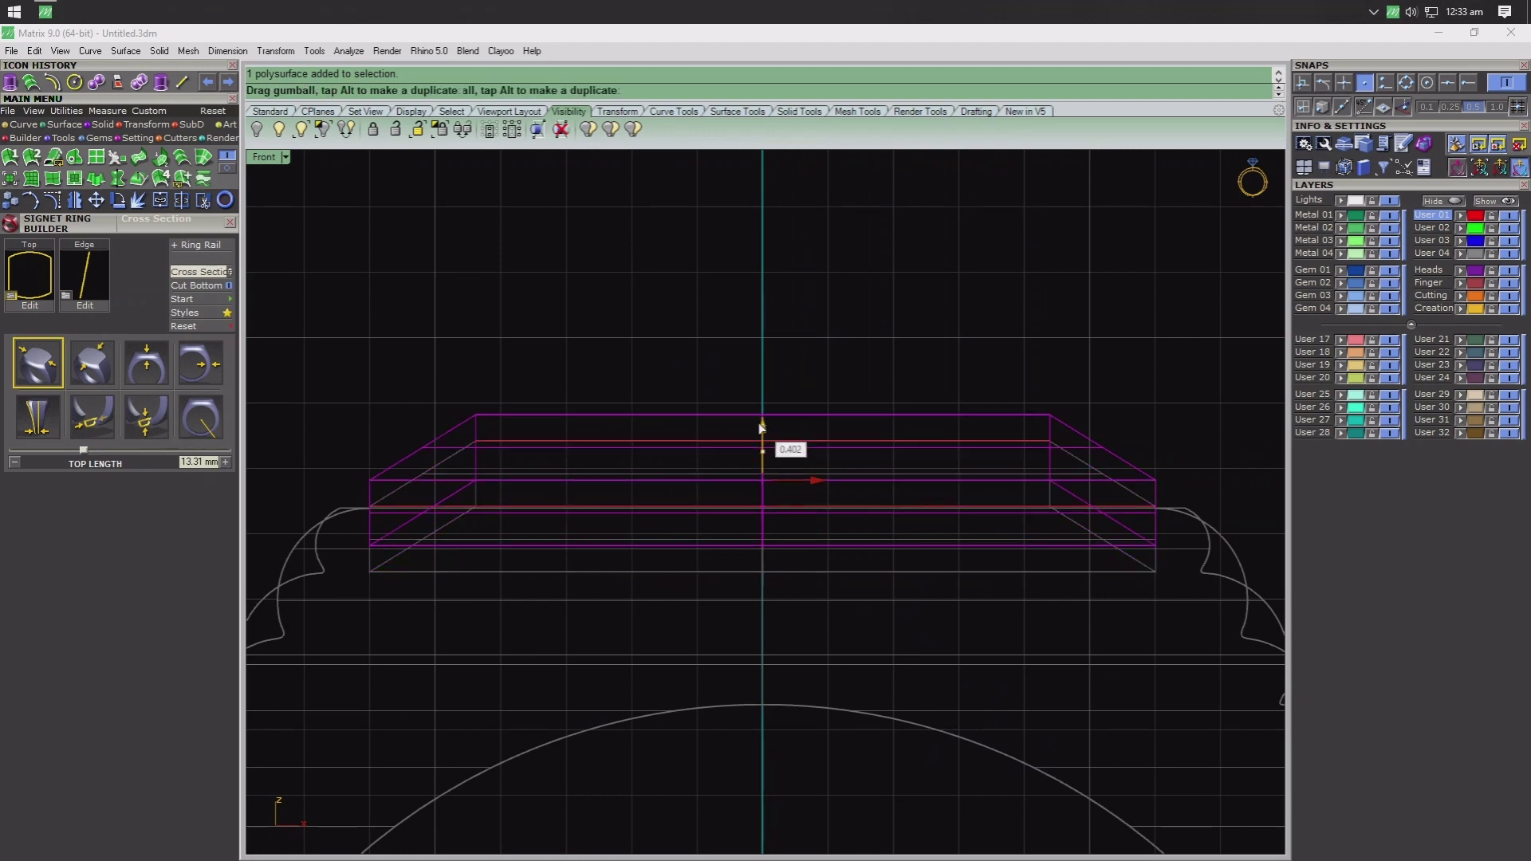
{"action": "left_click", "coordinate": [370, 305]}
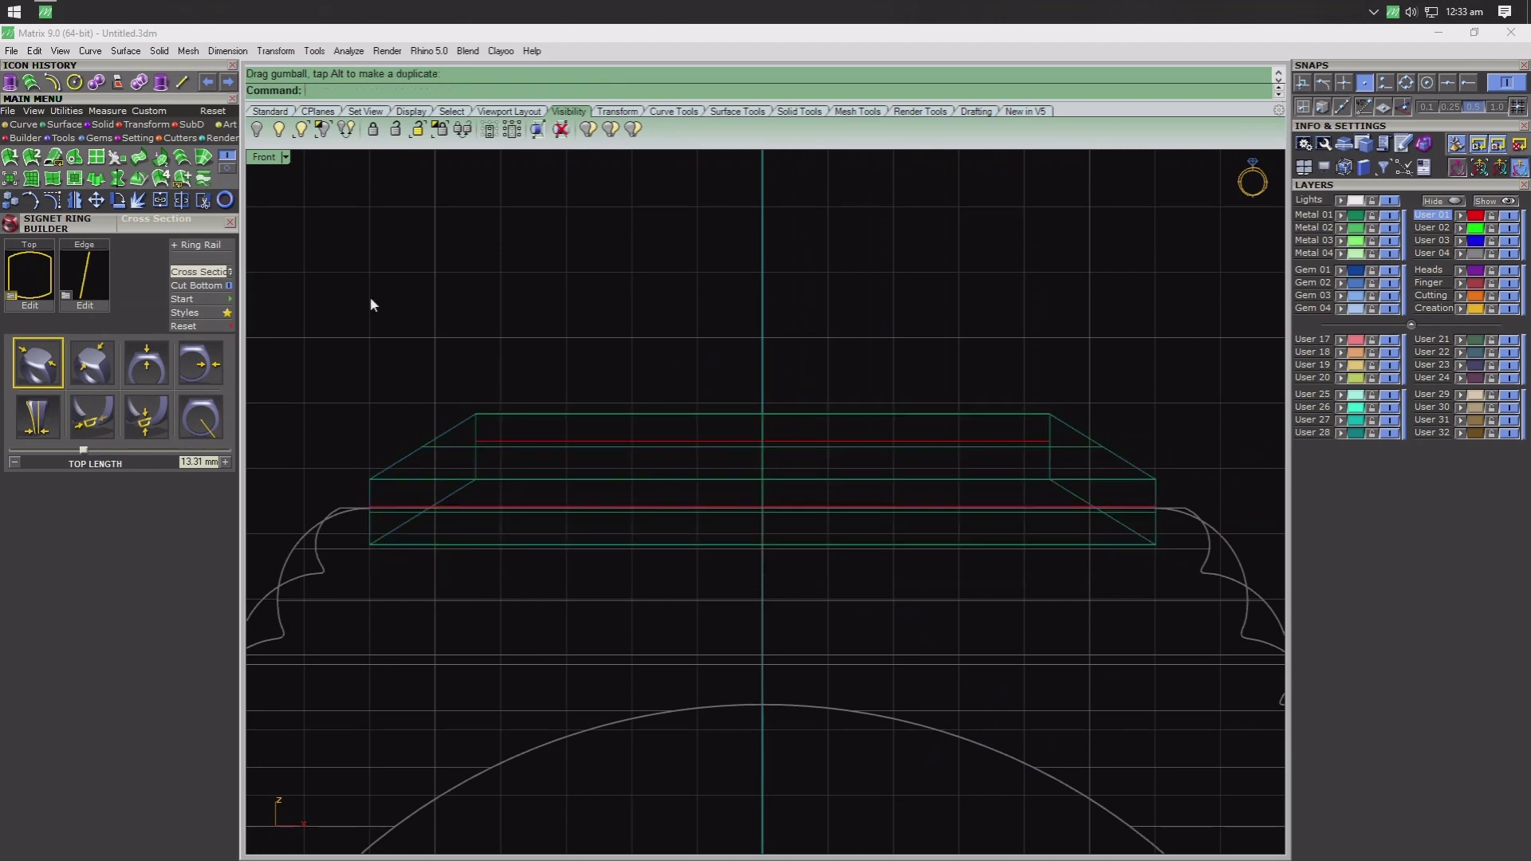
{"action": "double_click", "coordinate": [264, 164]}
{"action": "double_click", "coordinate": [276, 159]}
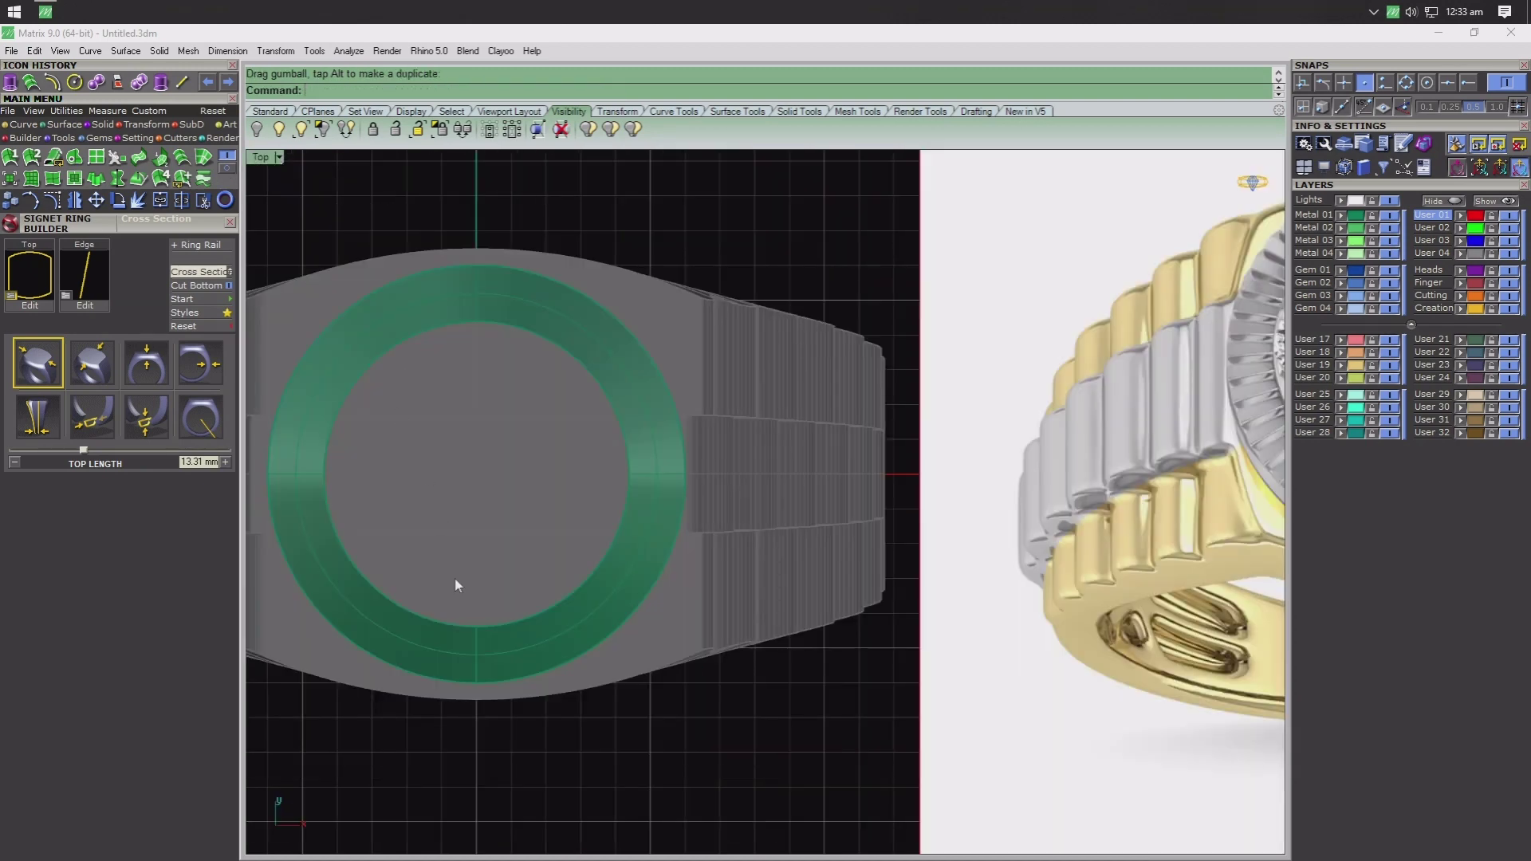
{"action": "scroll", "coordinate": [457, 586], "scroll_direction": "up", "scroll_amount": 2}
{"action": "scroll", "coordinate": [508, 566], "scroll_direction": "up", "scroll_amount": 2}
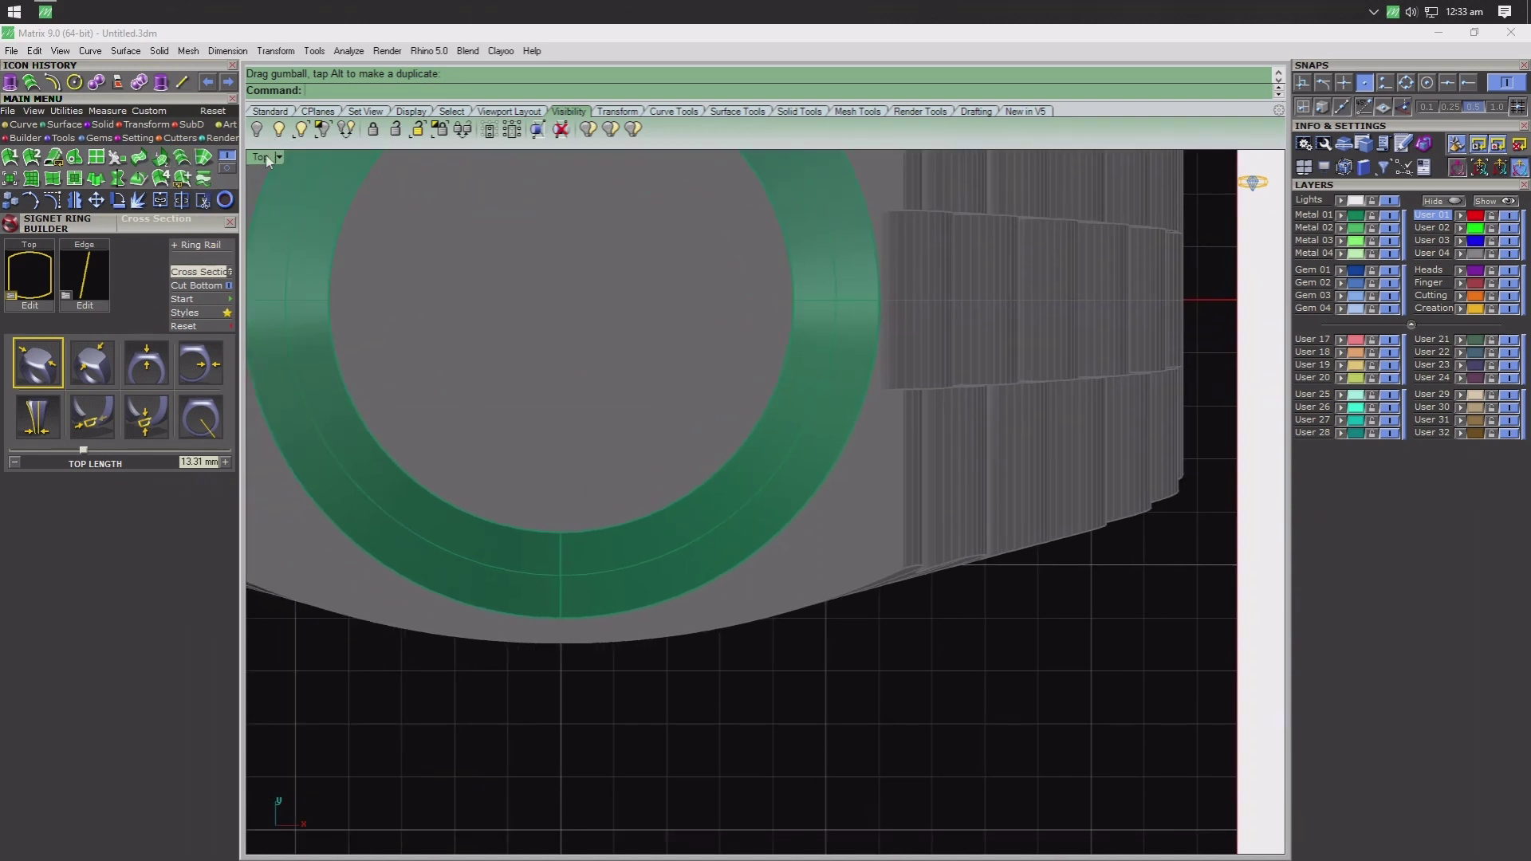
{"action": "left_click", "coordinate": [24, 125]}
- Extract a radial isocurve across the green bezel surface
{"action": "left_click", "coordinate": [181, 177]}
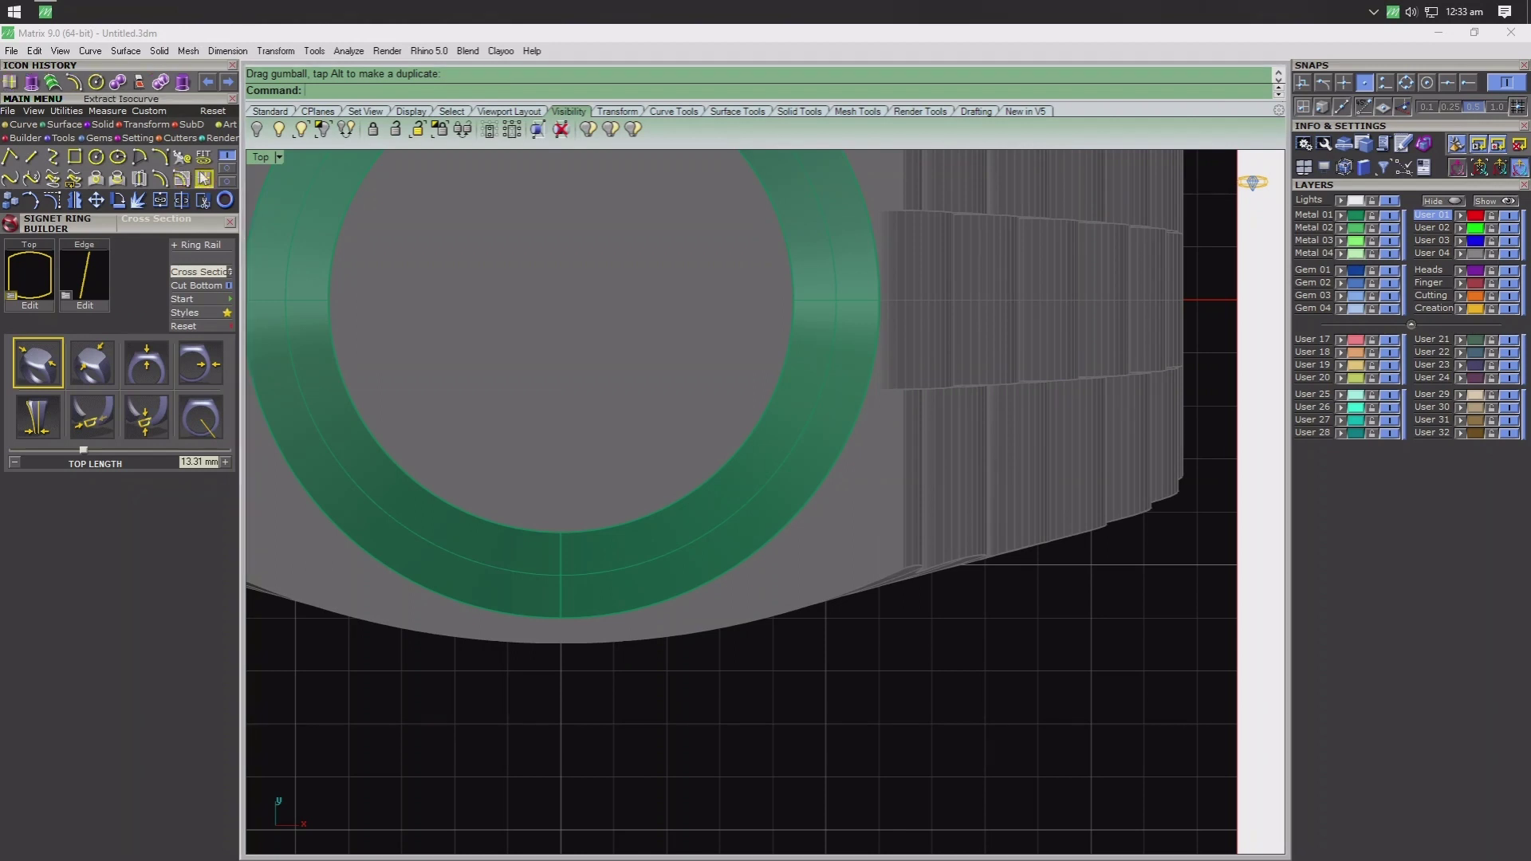
{"action": "left_click", "coordinate": [585, 600]}
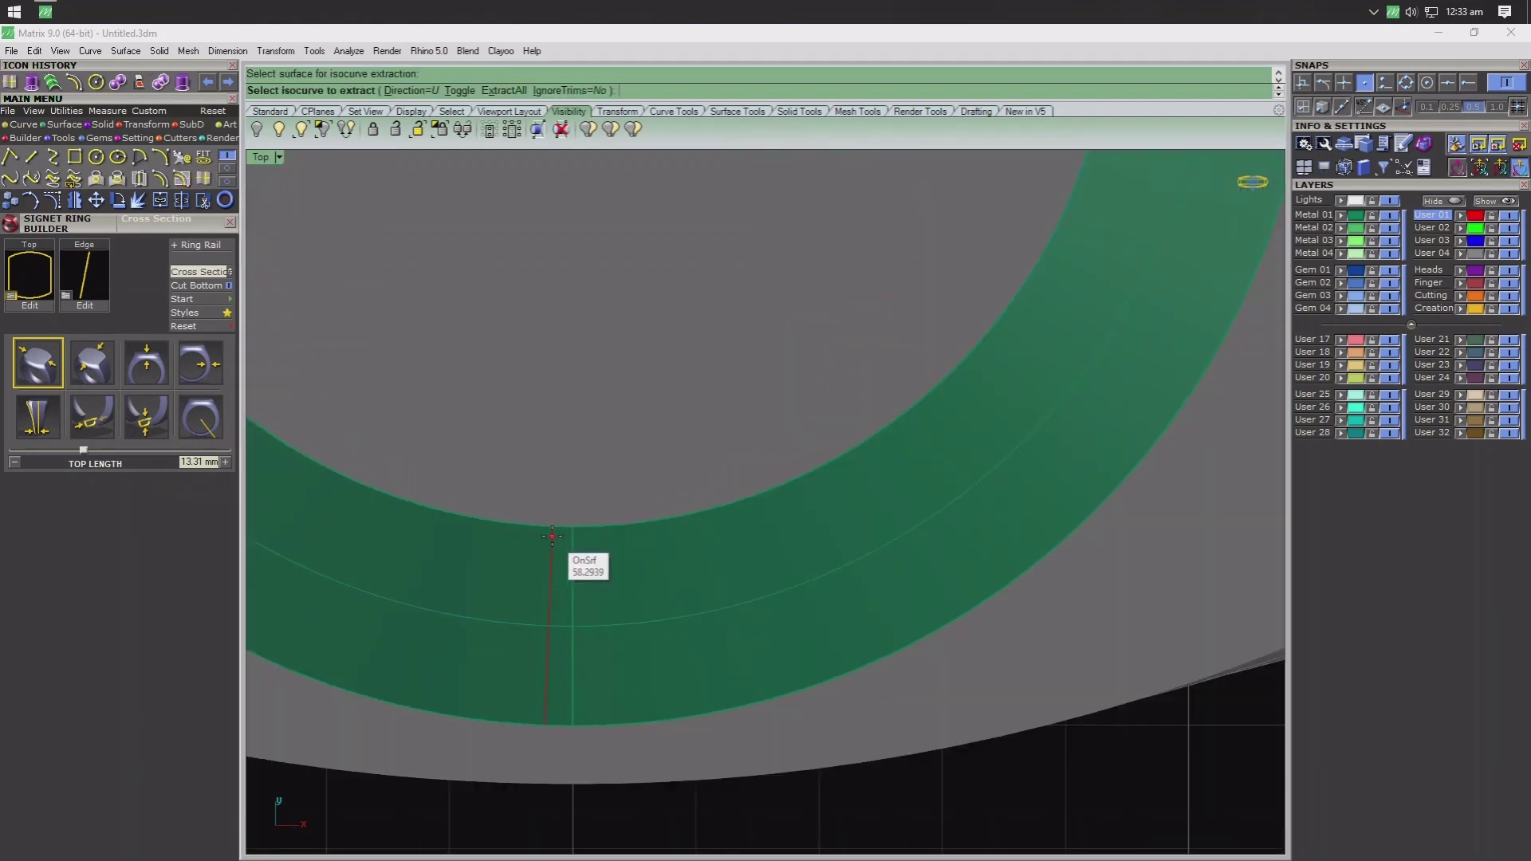
{"action": "scroll", "coordinate": [574, 590], "scroll_direction": "up", "scroll_amount": 3}
{"action": "left_click", "coordinate": [573, 529]}
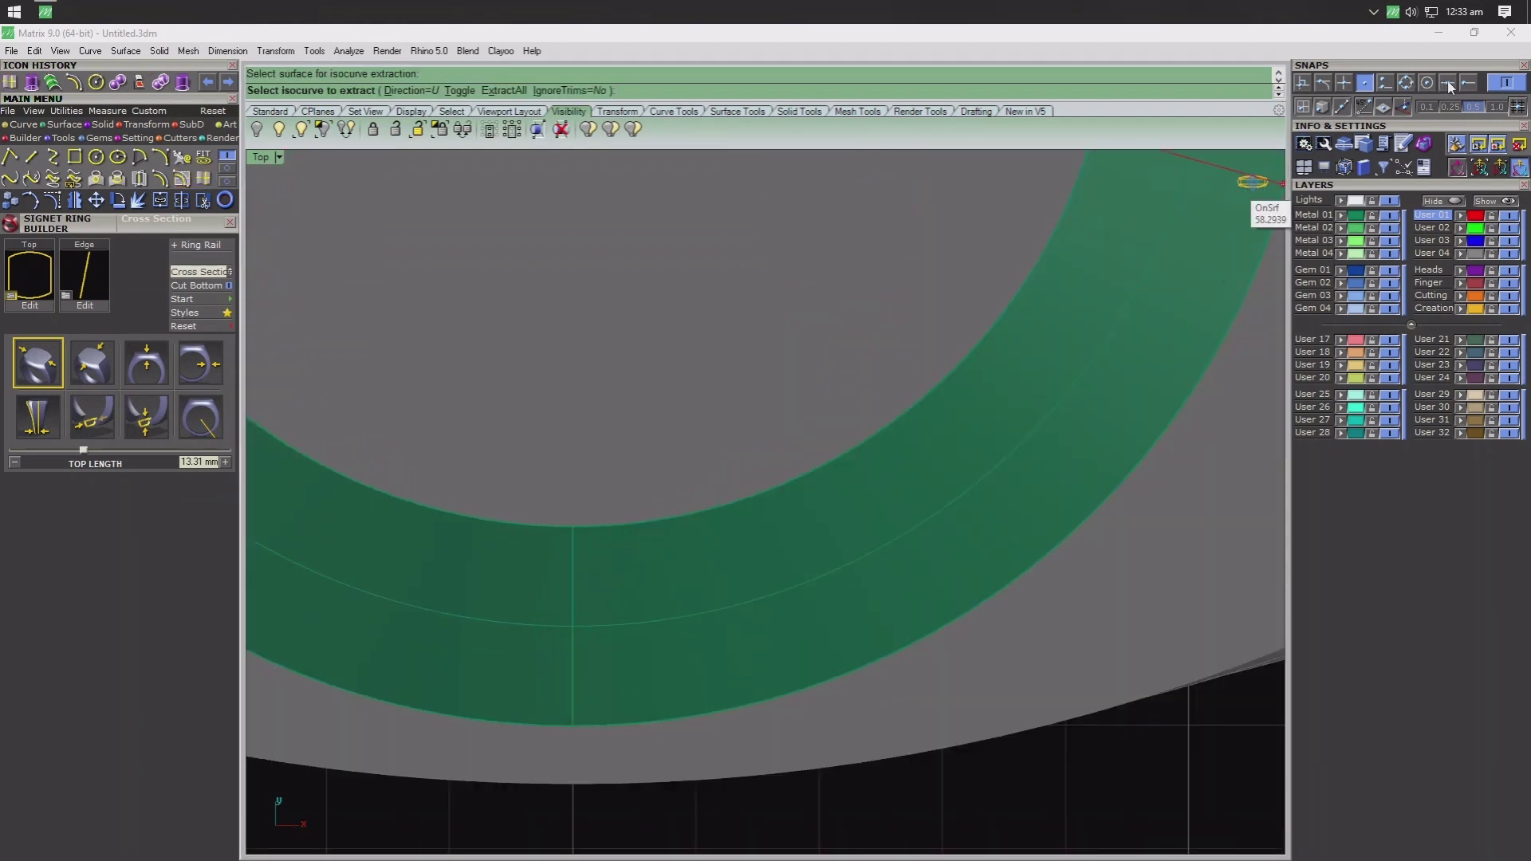
{"action": "left_click", "coordinate": [574, 528]}
{"action": "key", "text": "Return"}
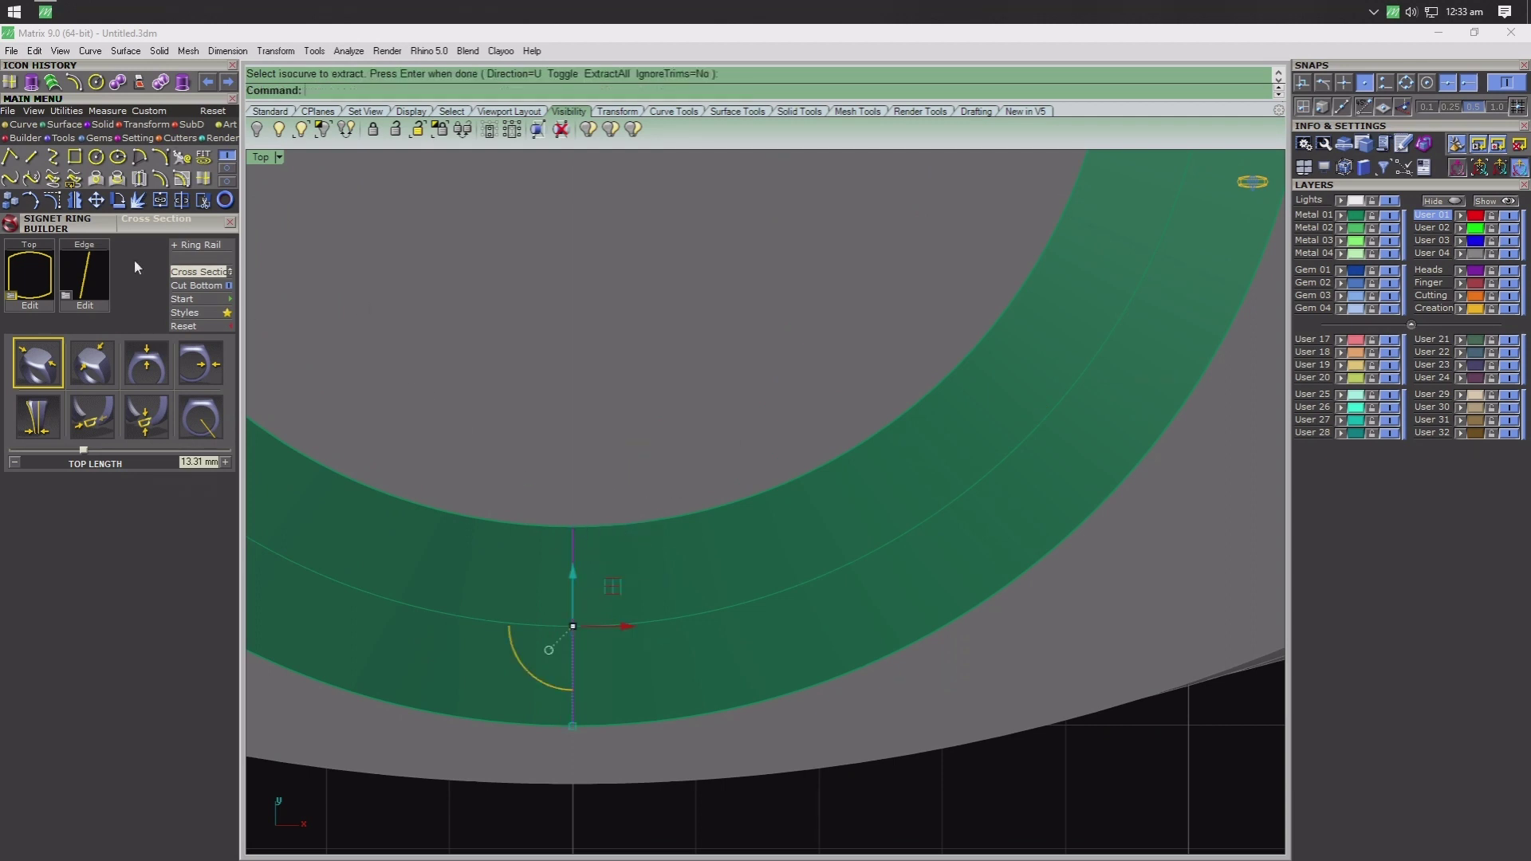
- Polar-array the radial curve 35 times around 0,0,0 over the full 360°
{"action": "left_click", "coordinate": [146, 124]}
{"action": "left_click", "coordinate": [181, 157]}
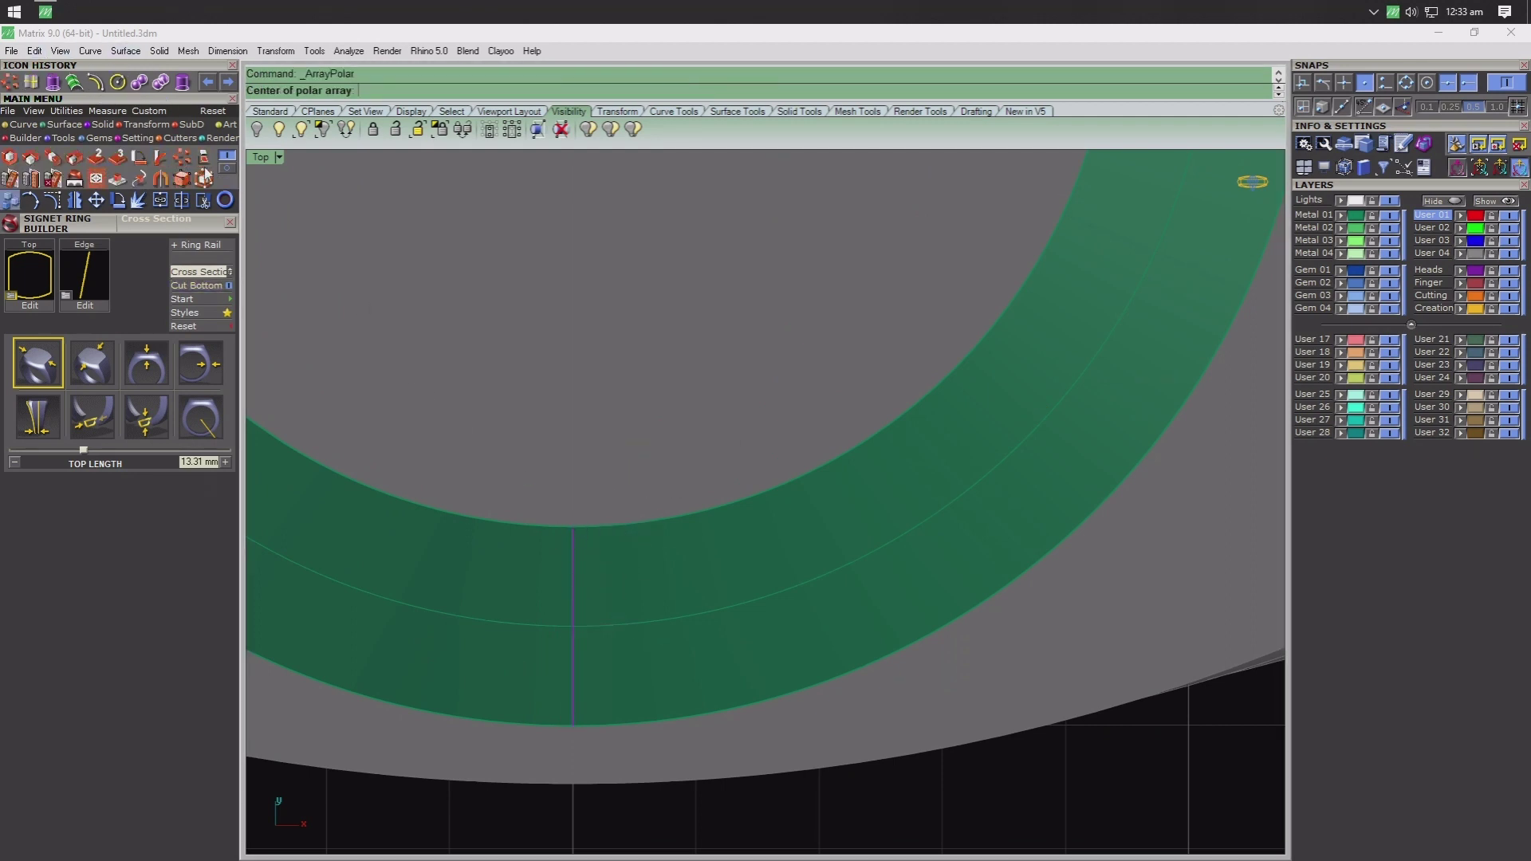
{"action": "scroll", "coordinate": [530, 342], "scroll_direction": "down", "scroll_amount": 2}
{"action": "scroll", "coordinate": [558, 356], "scroll_direction": "down", "scroll_amount": 2}
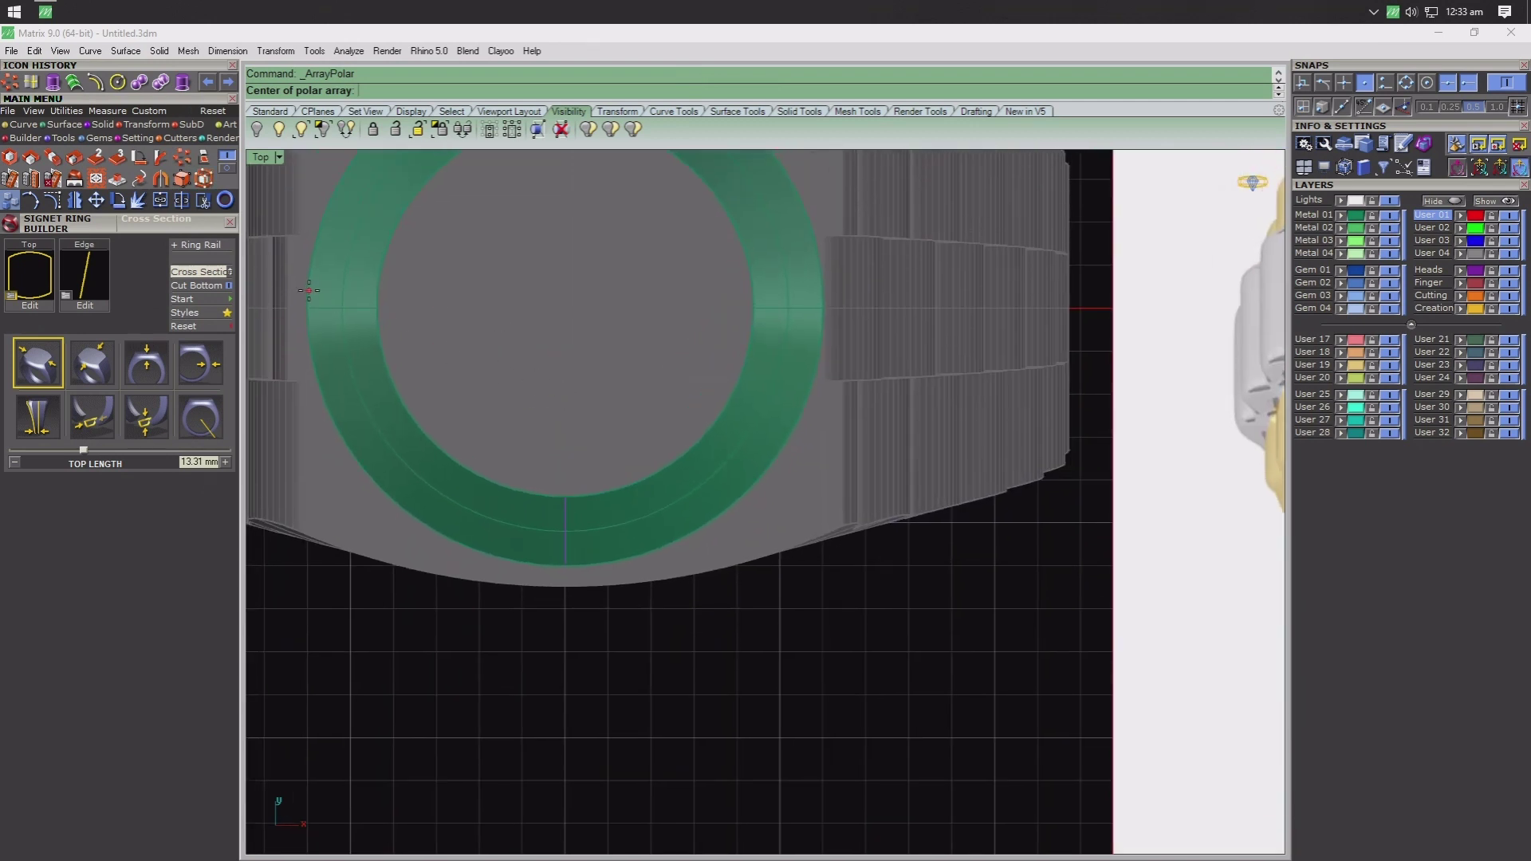
{"action": "type", "text": "0,0,0"}
{"action": "key", "text": "Return"}
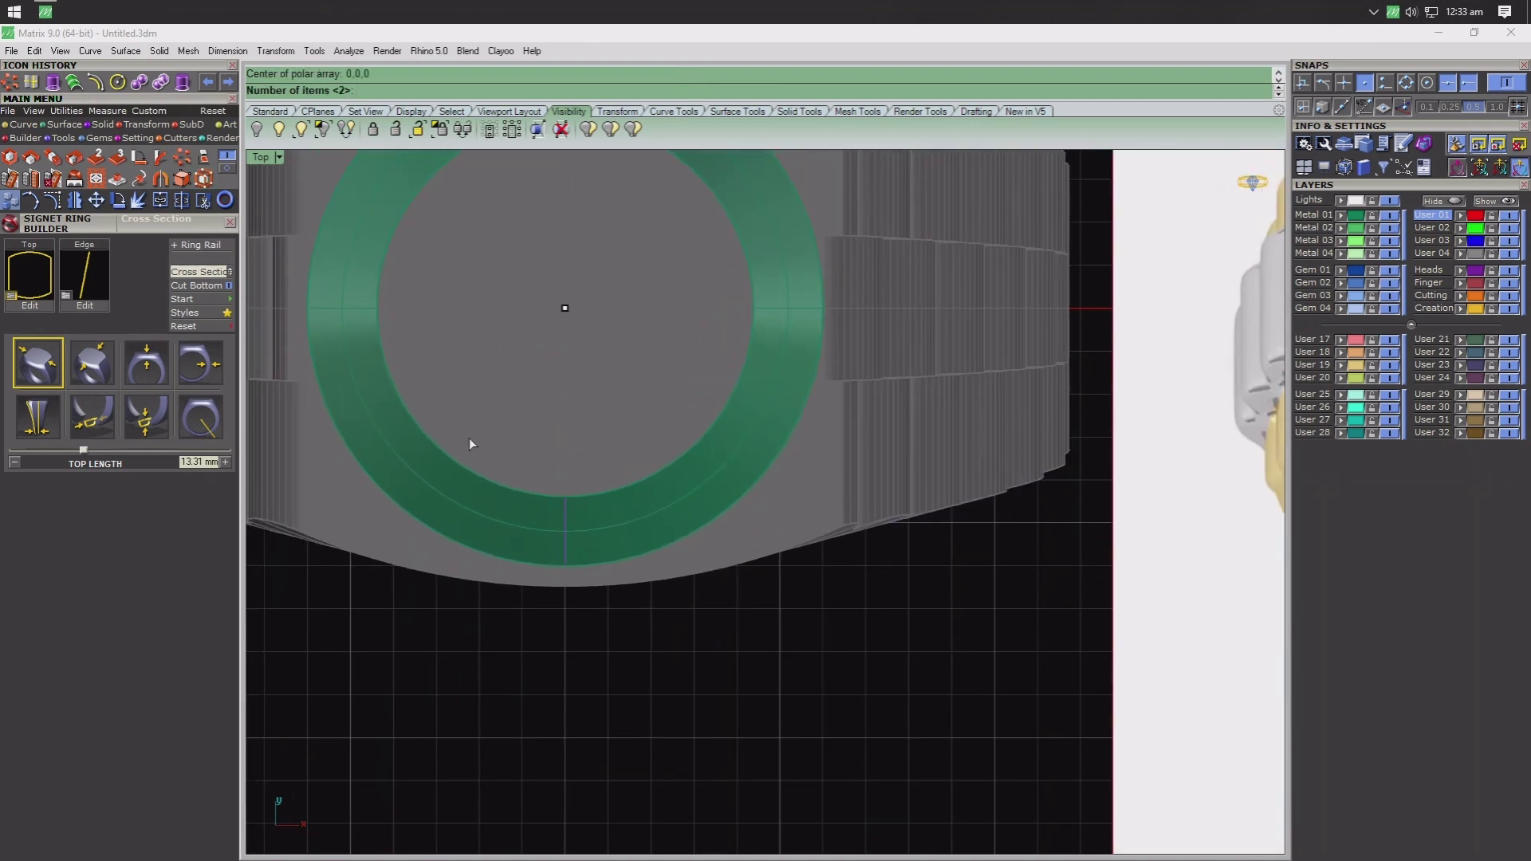
{"action": "type", "text": "30"}
{"action": "key", "text": "Return"}
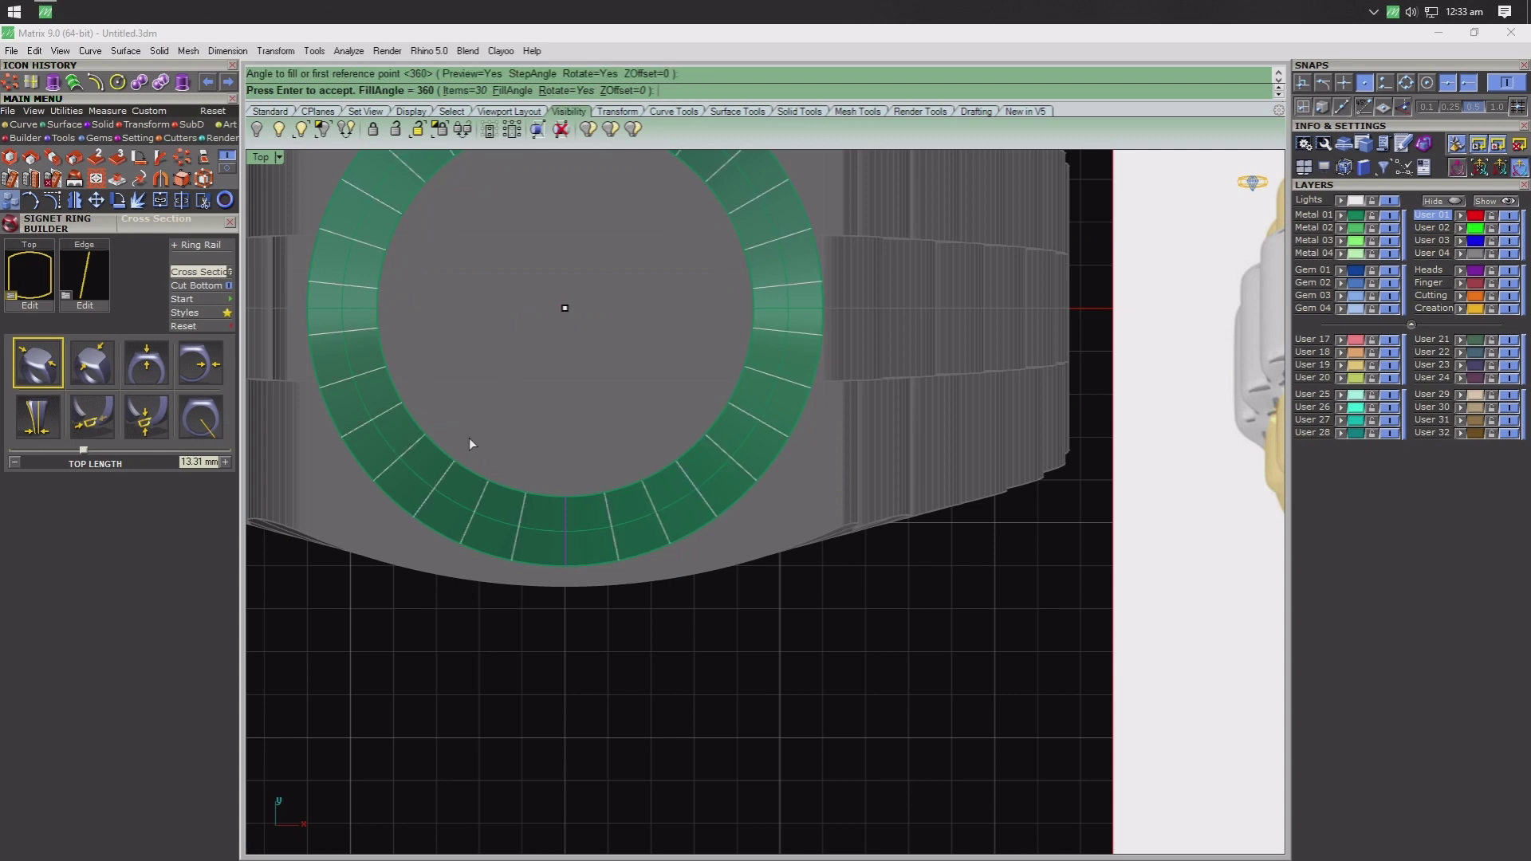
{"action": "scroll", "coordinate": [471, 438], "scroll_direction": "down", "scroll_amount": 3}
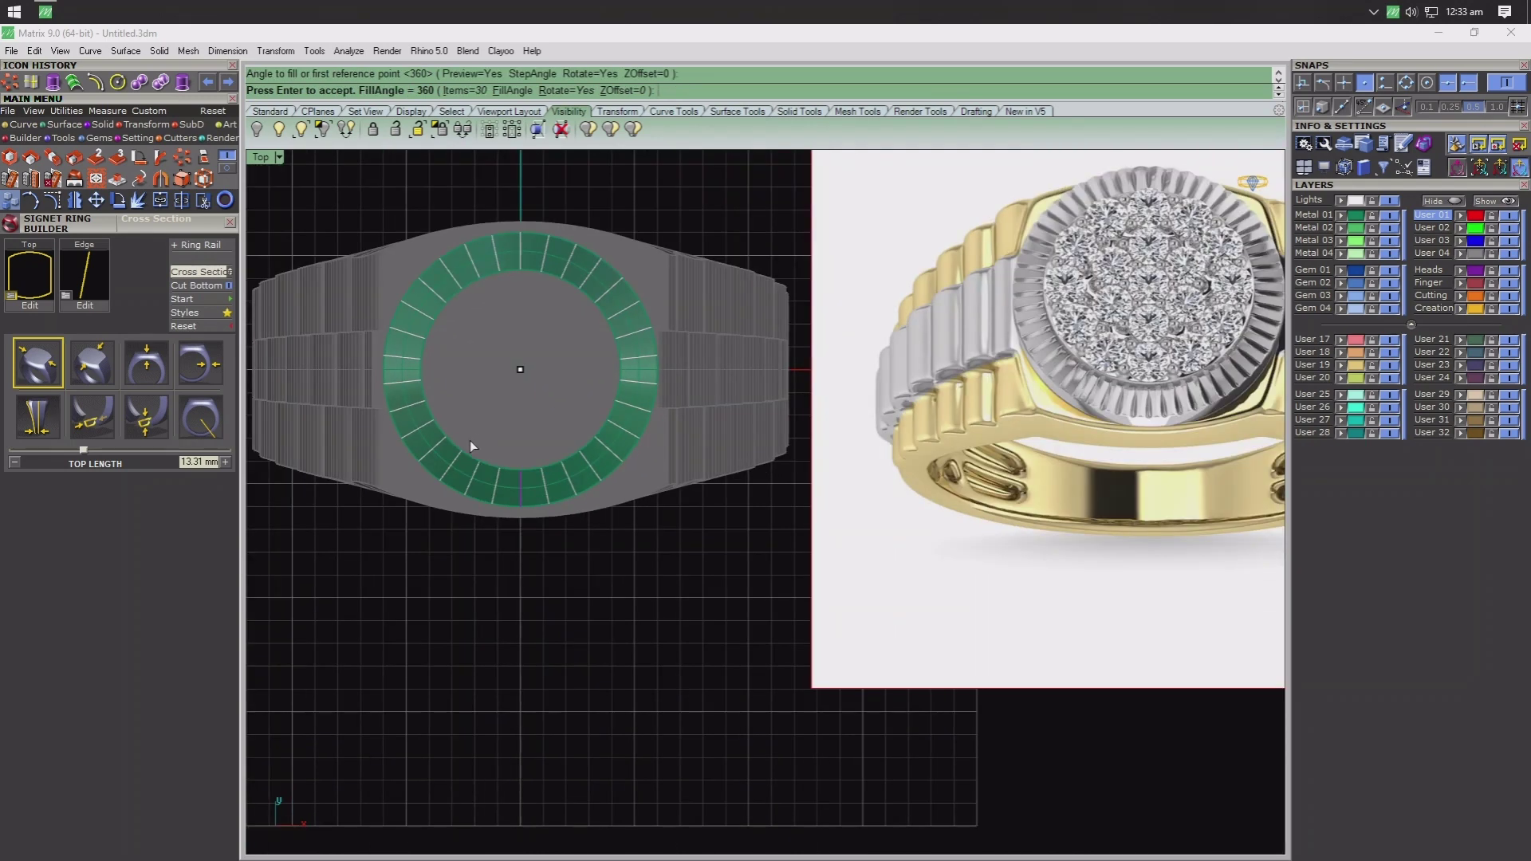
{"action": "scroll", "coordinate": [471, 440], "scroll_direction": "up", "scroll_amount": 1}
{"action": "left_click", "coordinate": [466, 90]}
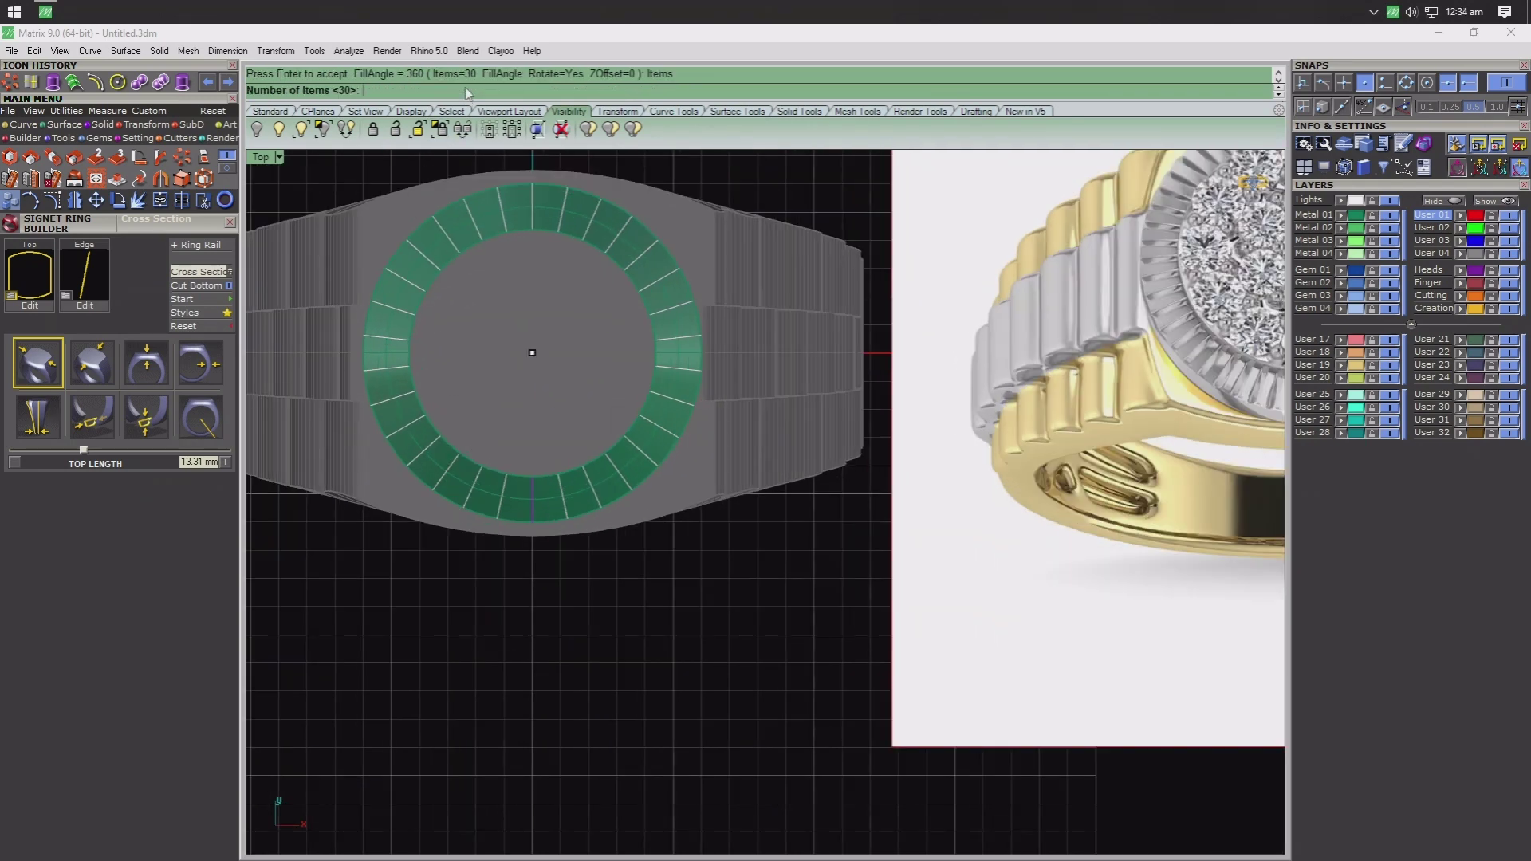
{"action": "type", "text": "35"}
{"action": "key", "text": "Return"}
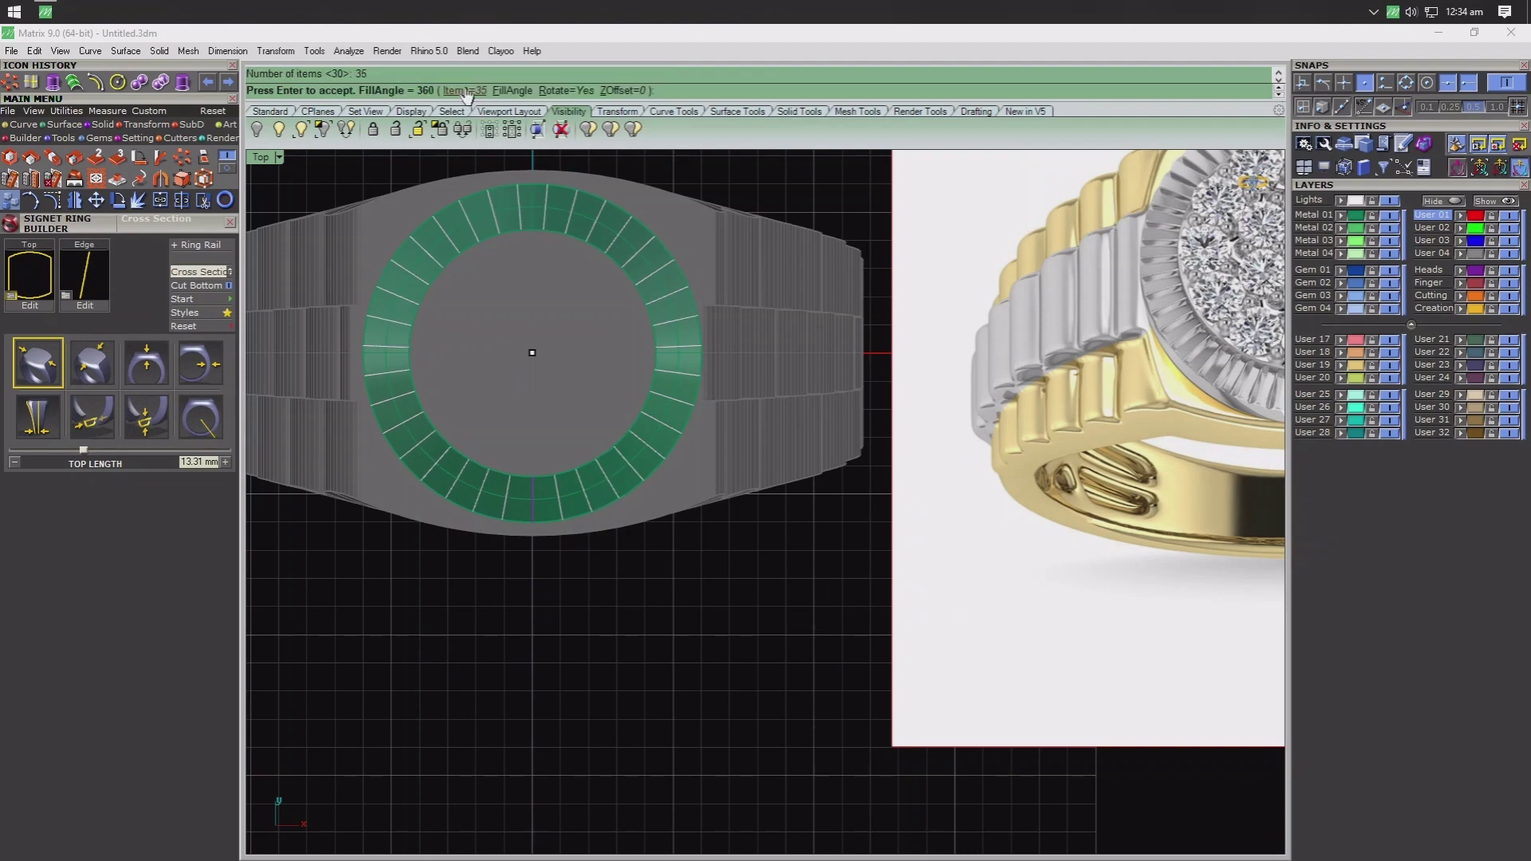
{"action": "key", "text": "Return"}
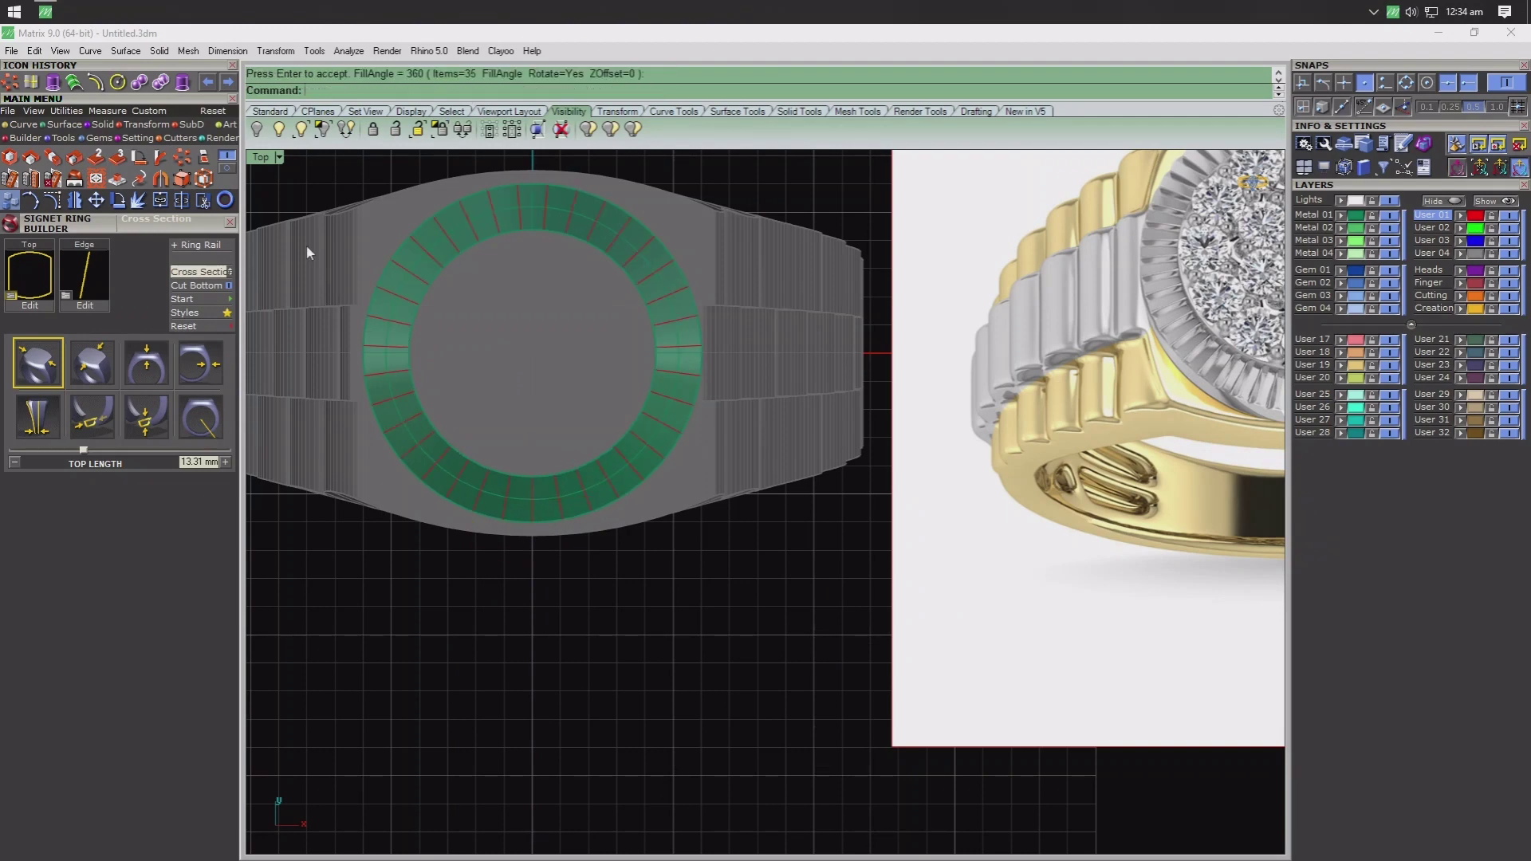
{"action": "double_click", "coordinate": [263, 157]}
- Select the arrayed bezel curves, dropping one unwanted curve from the selection
{"action": "double_click", "coordinate": [797, 160]}
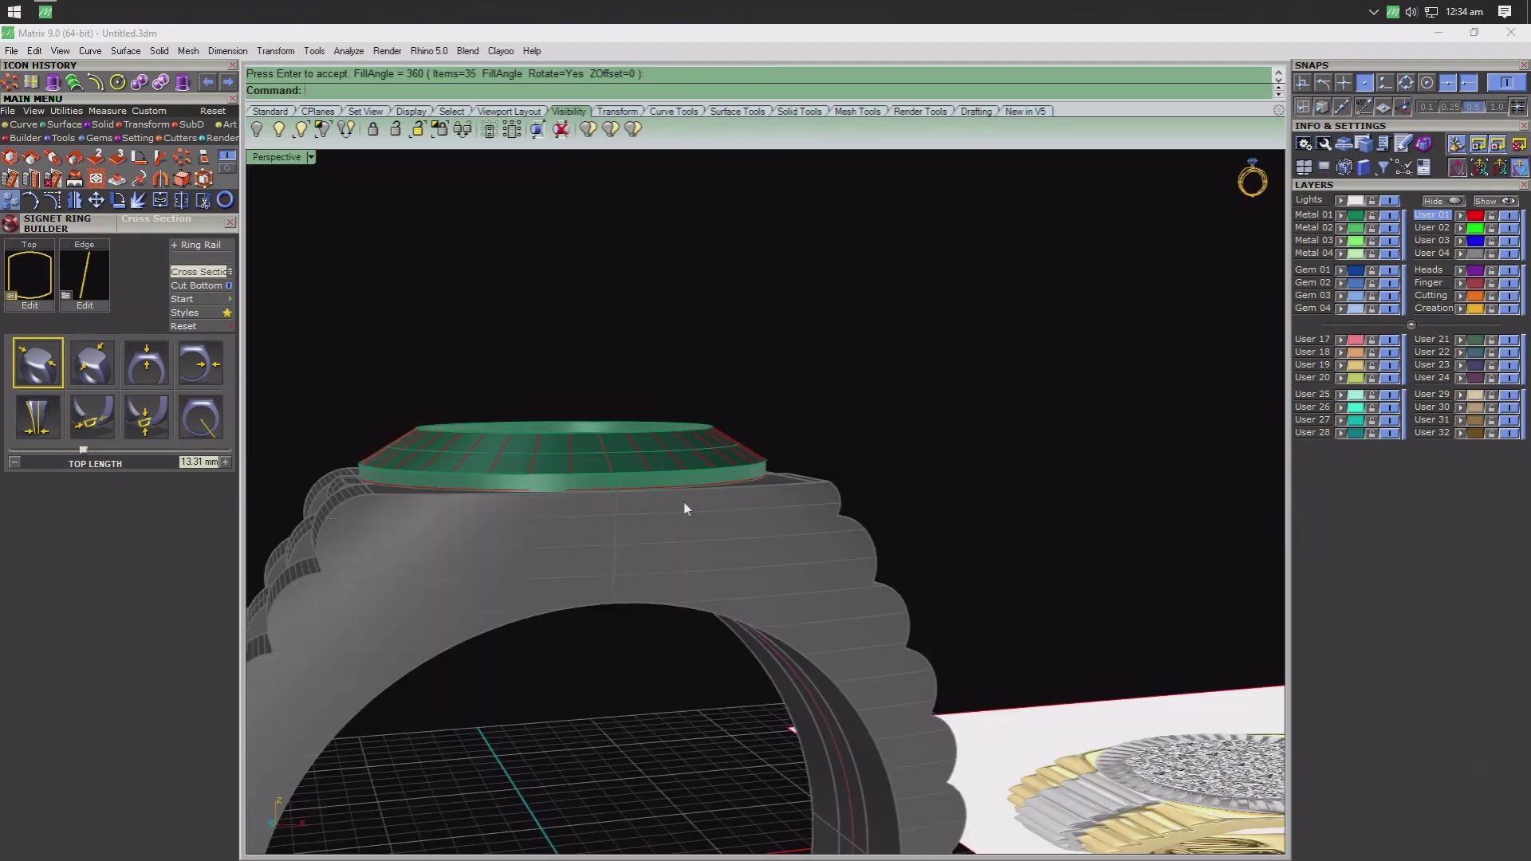
{"action": "scroll", "coordinate": [695, 577], "scroll_direction": "up", "scroll_amount": 2}
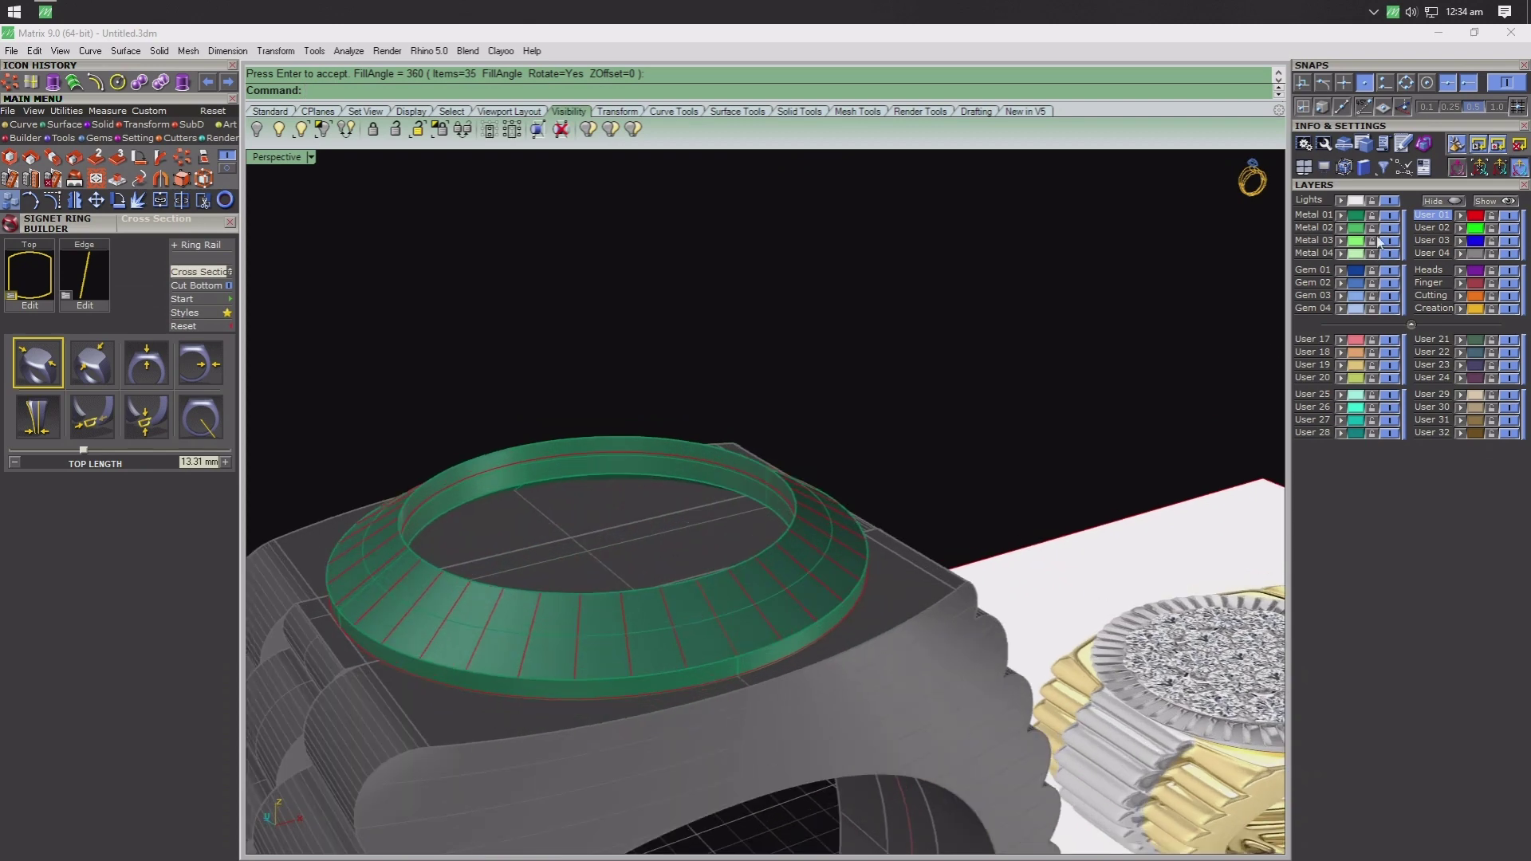
{"action": "scroll", "coordinate": [801, 477], "scroll_direction": "down", "scroll_amount": 3}
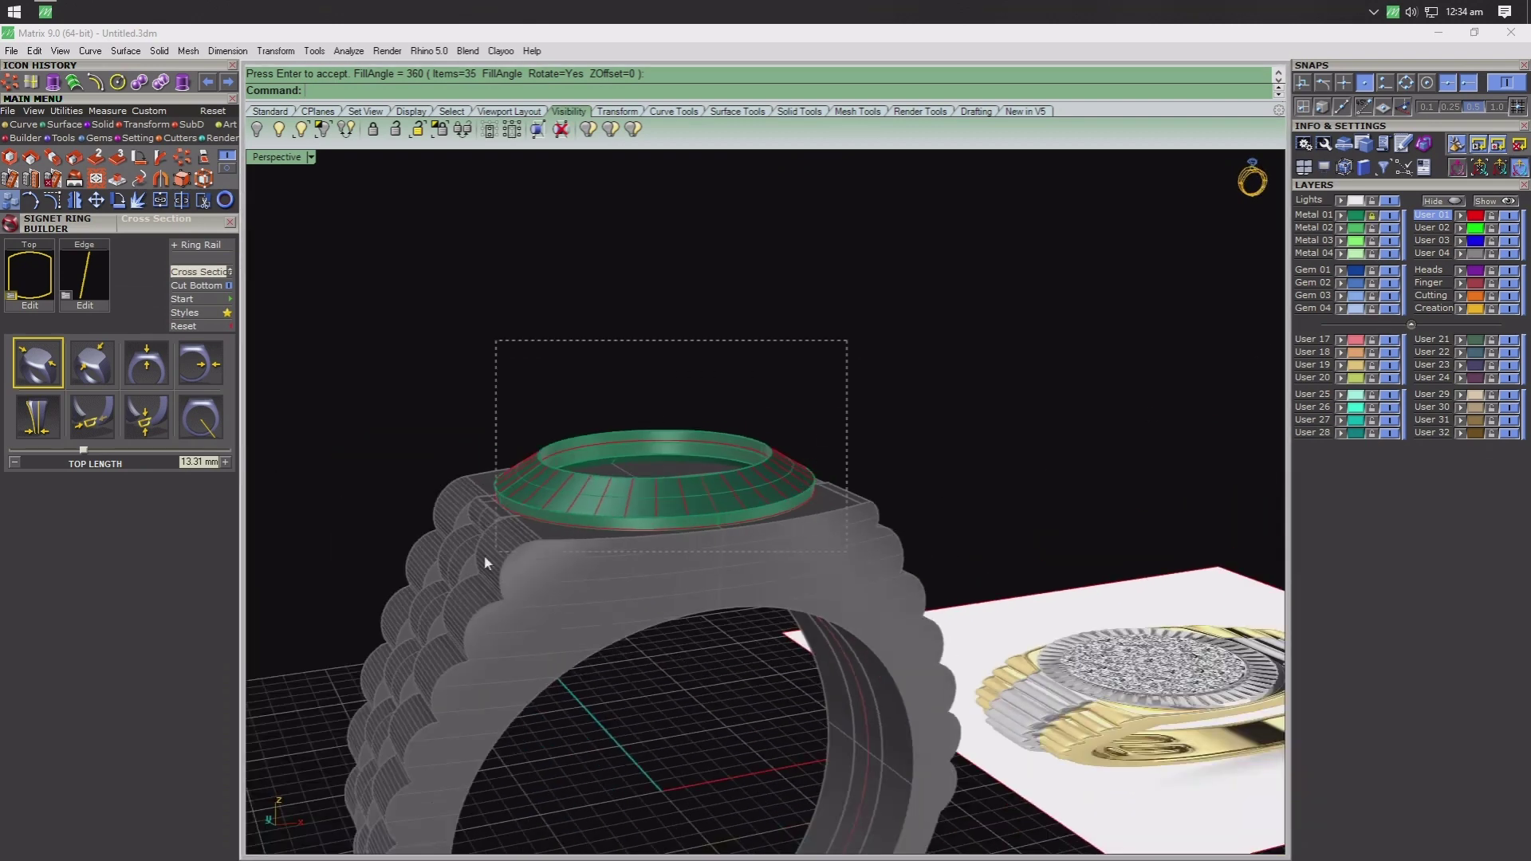
{"action": "left_click_drag", "start_coordinate": [485, 563], "coordinate": [645, 622]}
{"action": "scroll", "coordinate": [796, 500], "scroll_direction": "up", "scroll_amount": 3}
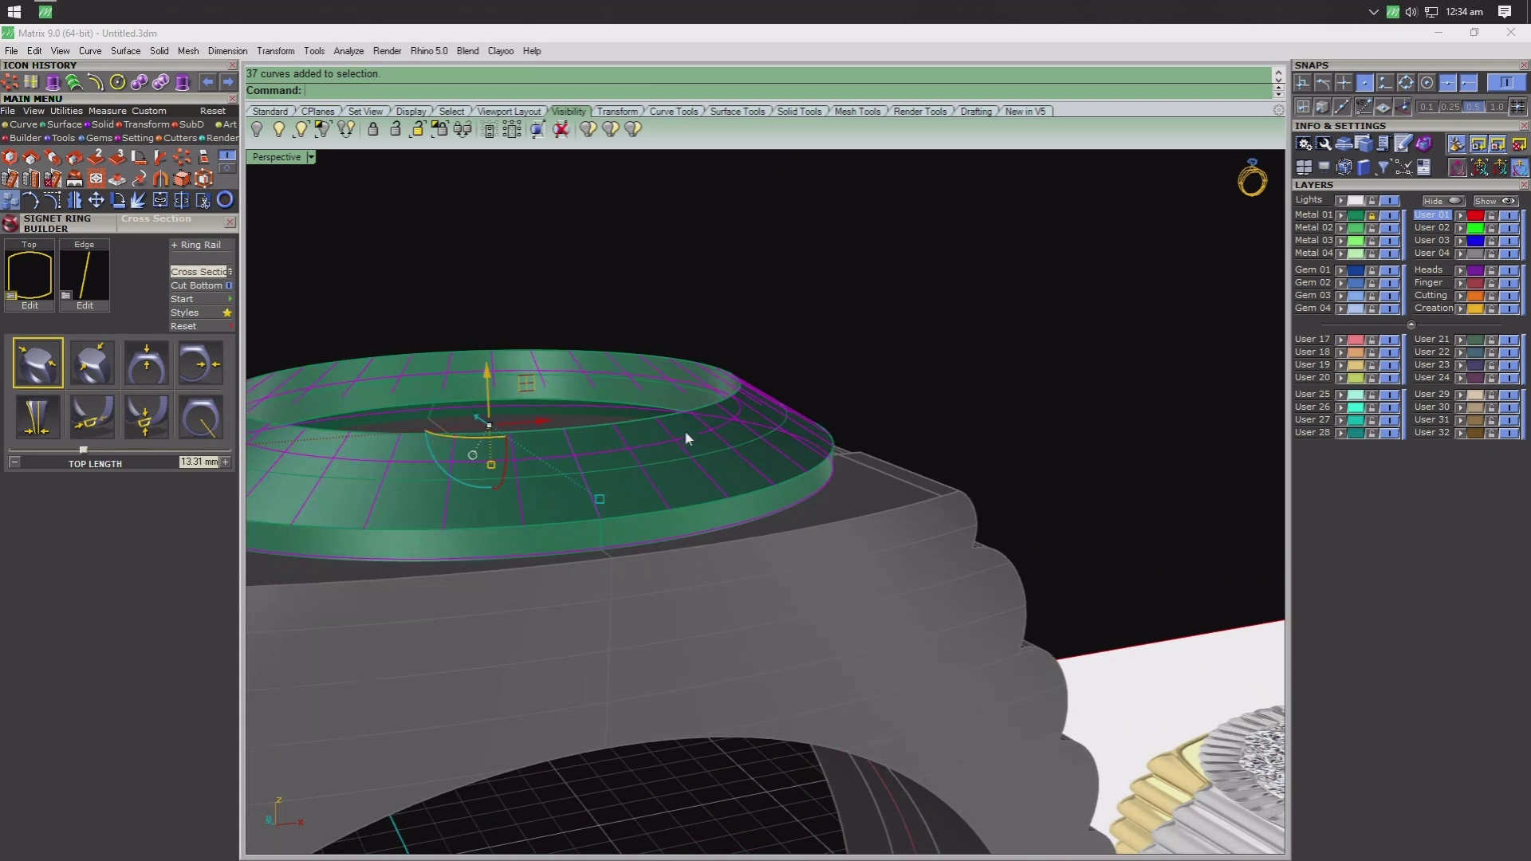
{"action": "left_click", "coordinate": [758, 520], "text": "ctrl"}
{"action": "mouse_move", "coordinate": [764, 517]}
{"action": "right_mouse_down"}
{"action": "mouse_move", "coordinate": [833, 592]}
{"action": "mouse_move", "coordinate": [841, 571]}
{"action": "right_mouse_up"}
- Build 0.5-diameter pipes with round caps along the selected curves
{"action": "type", "text": "pipe"}
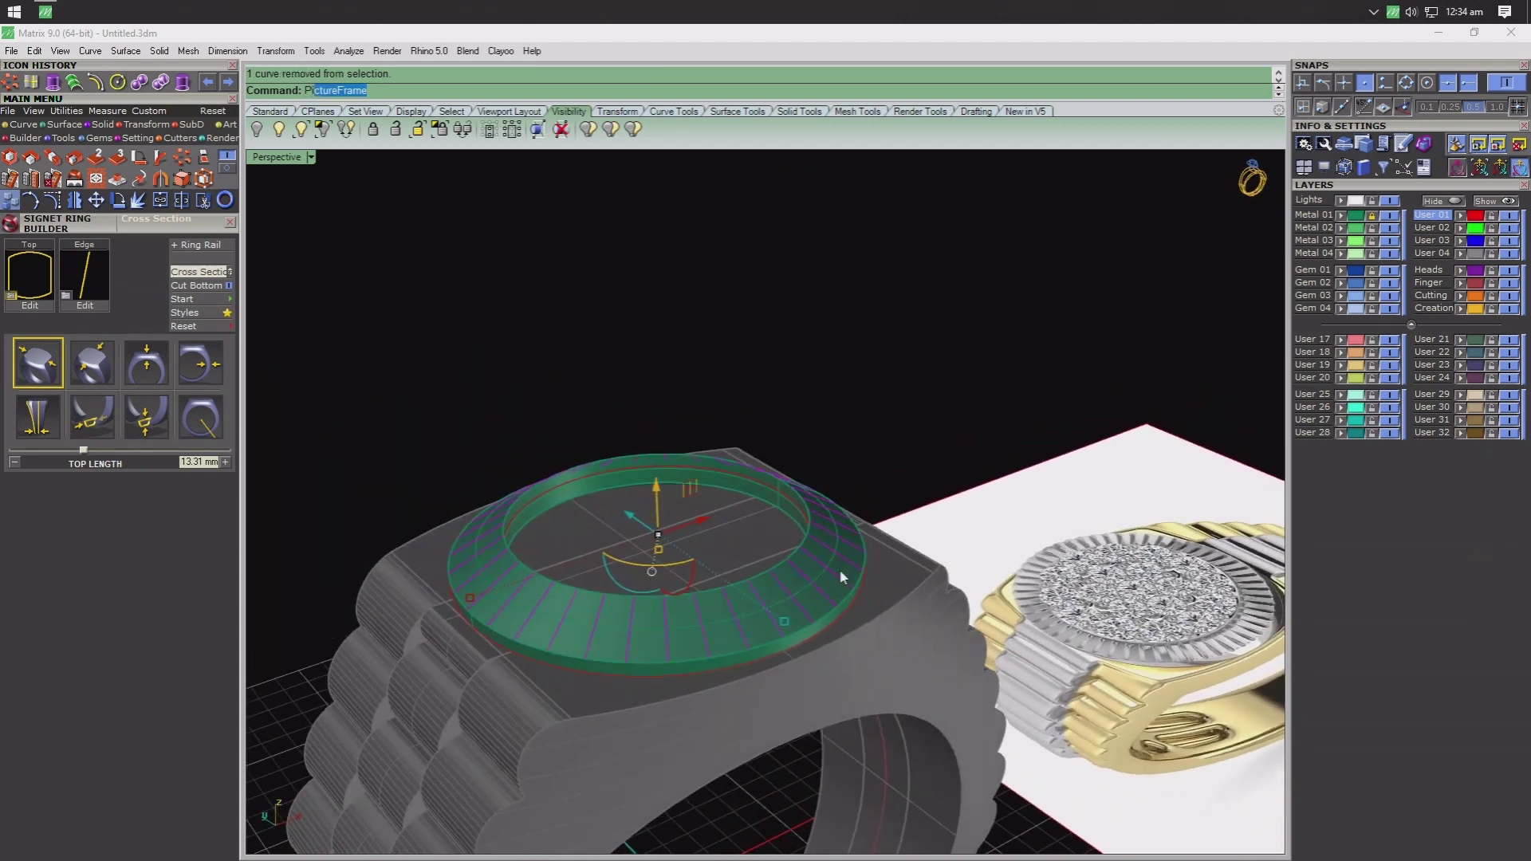
{"action": "key", "text": "Return"}
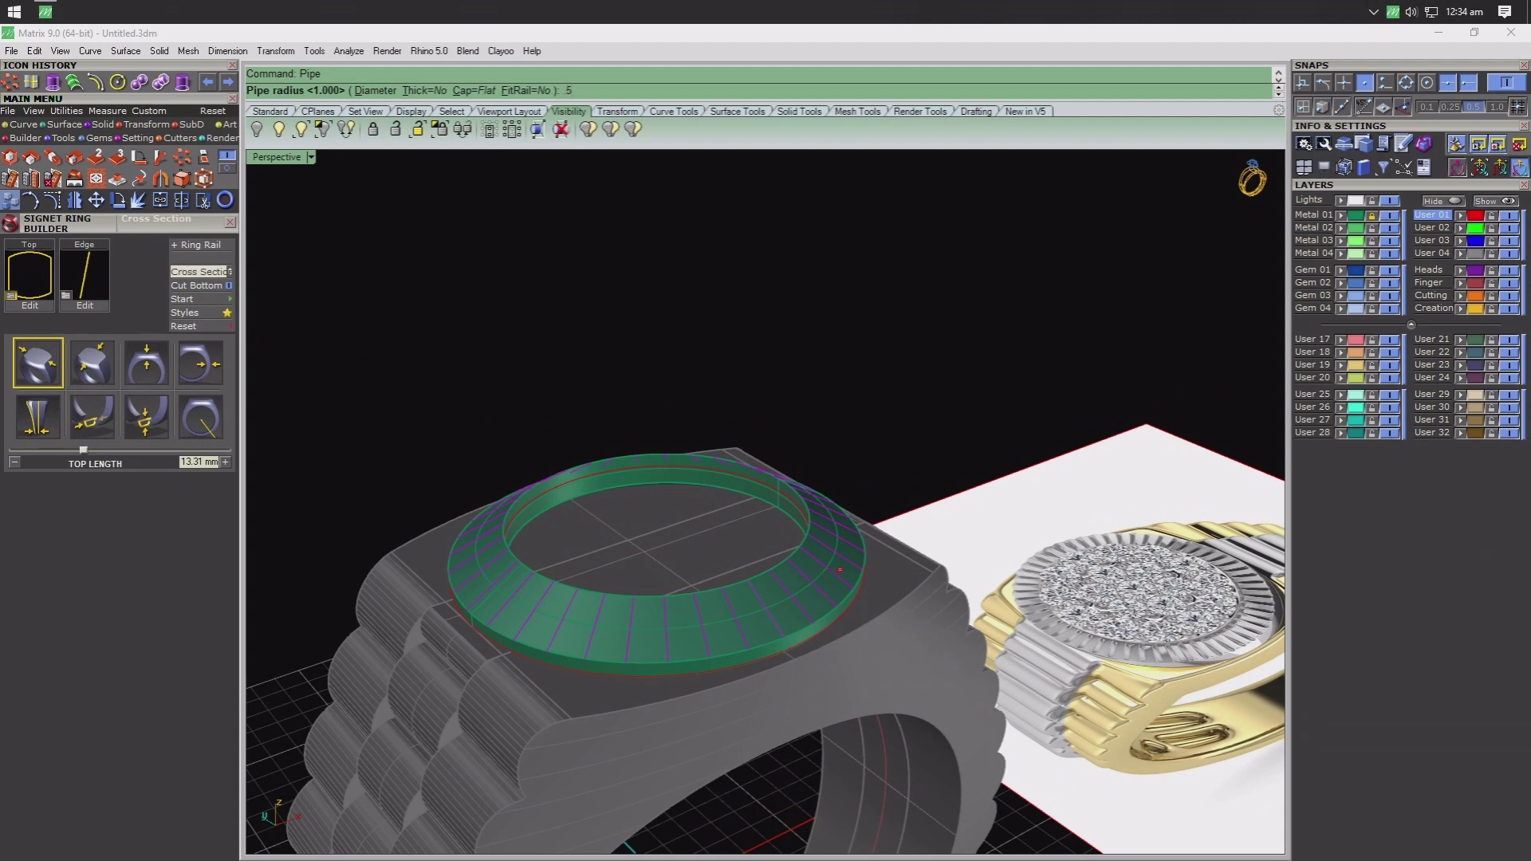
{"action": "left_click", "coordinate": [373, 90]}
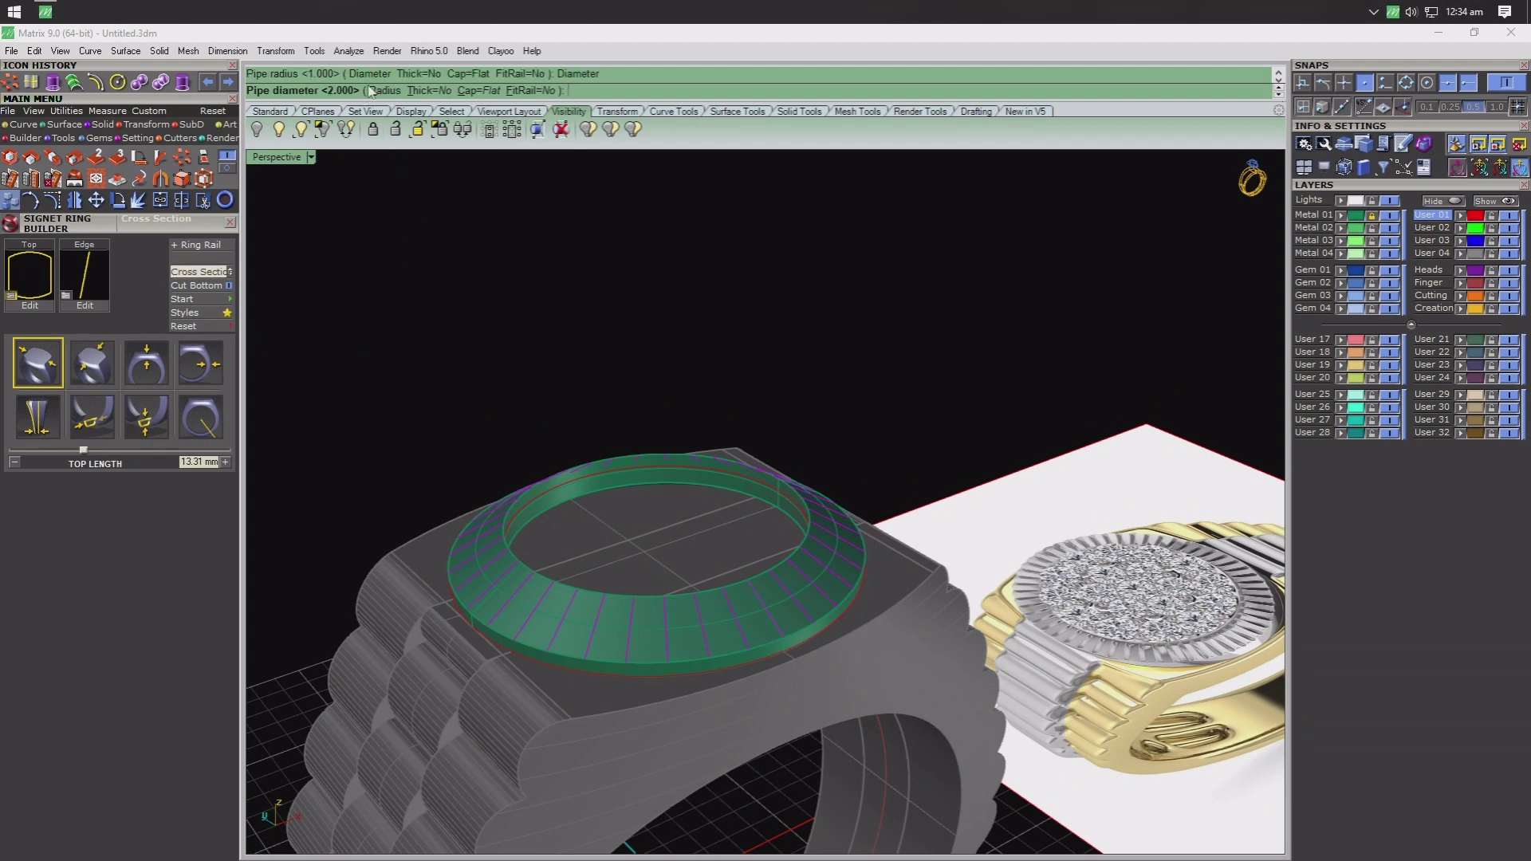
{"action": "type", "text": ".5"}
{"action": "key", "text": "Return"}
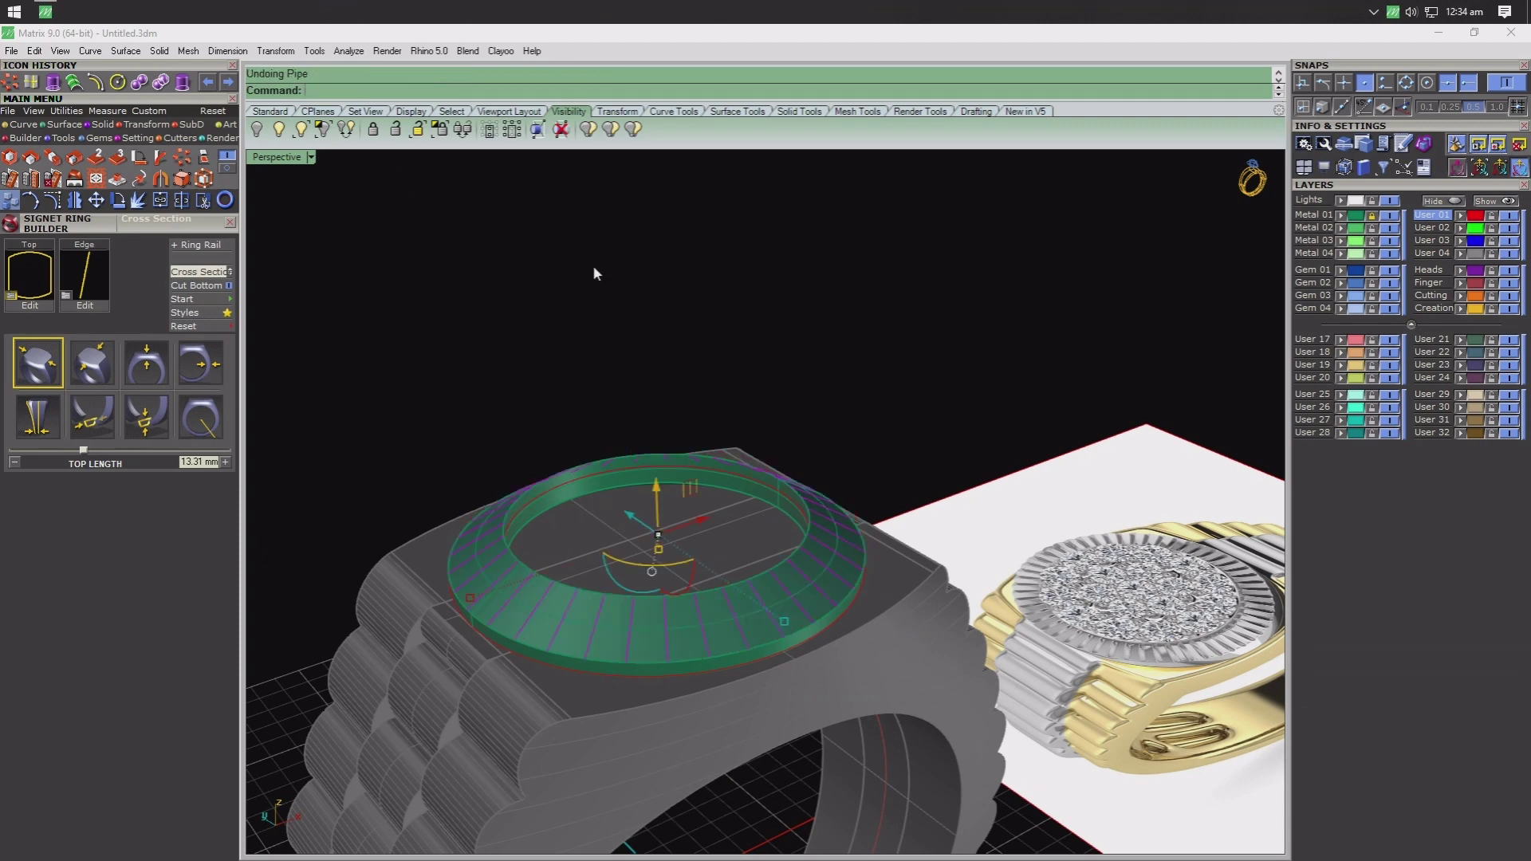
{"action": "left_click", "coordinate": [481, 91]}
{"action": "left_click", "coordinate": [379, 91]}
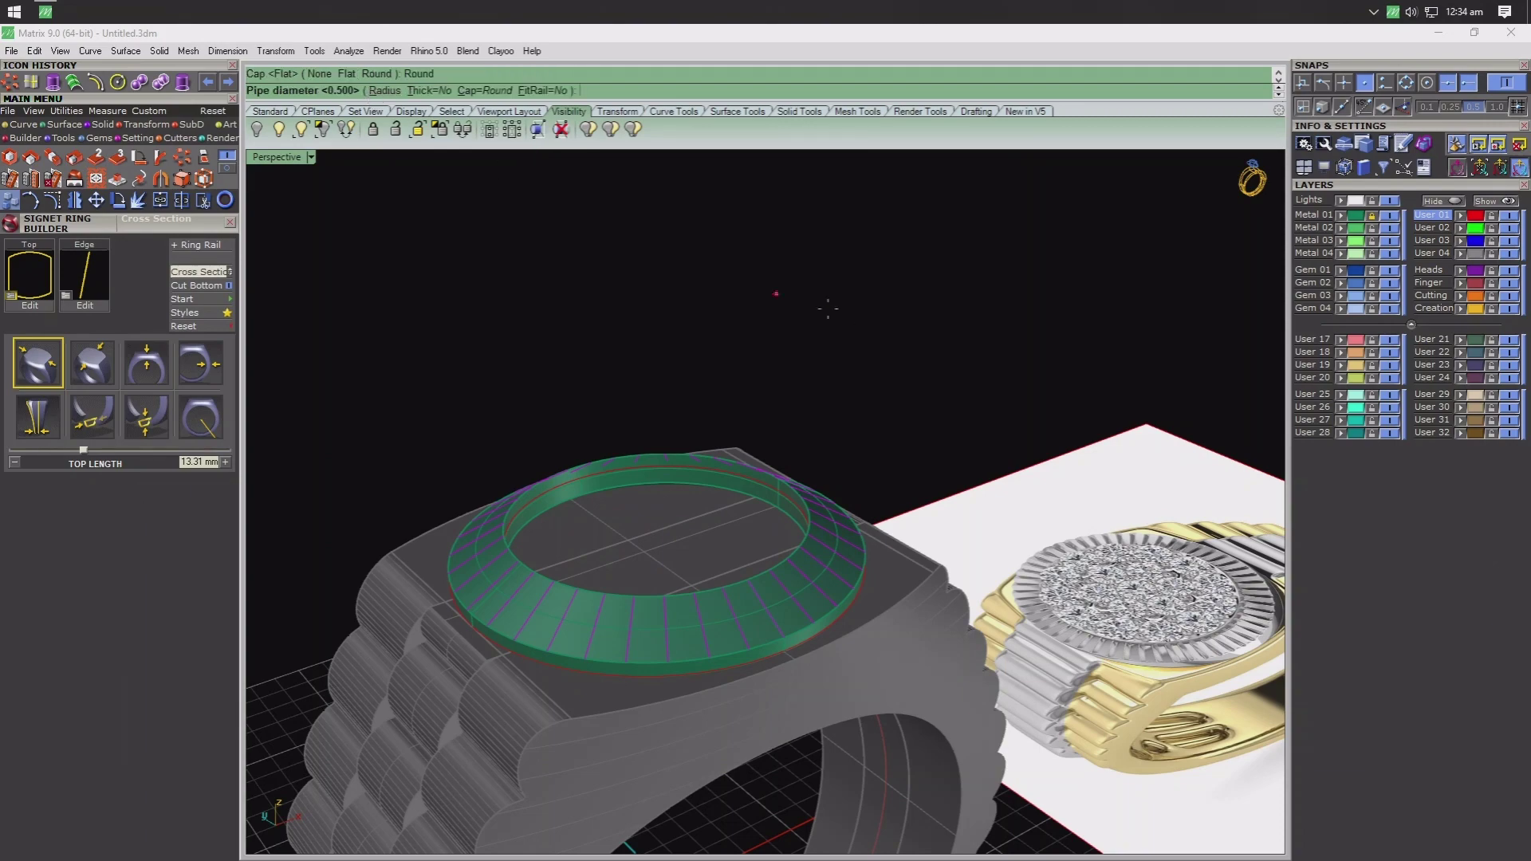
{"action": "key", "text": "Return"}
- BooleanDifference the first pipe from the green bezel
{"action": "right_click_drag", "start_coordinate": [855, 324], "coordinate": [655, 600]}
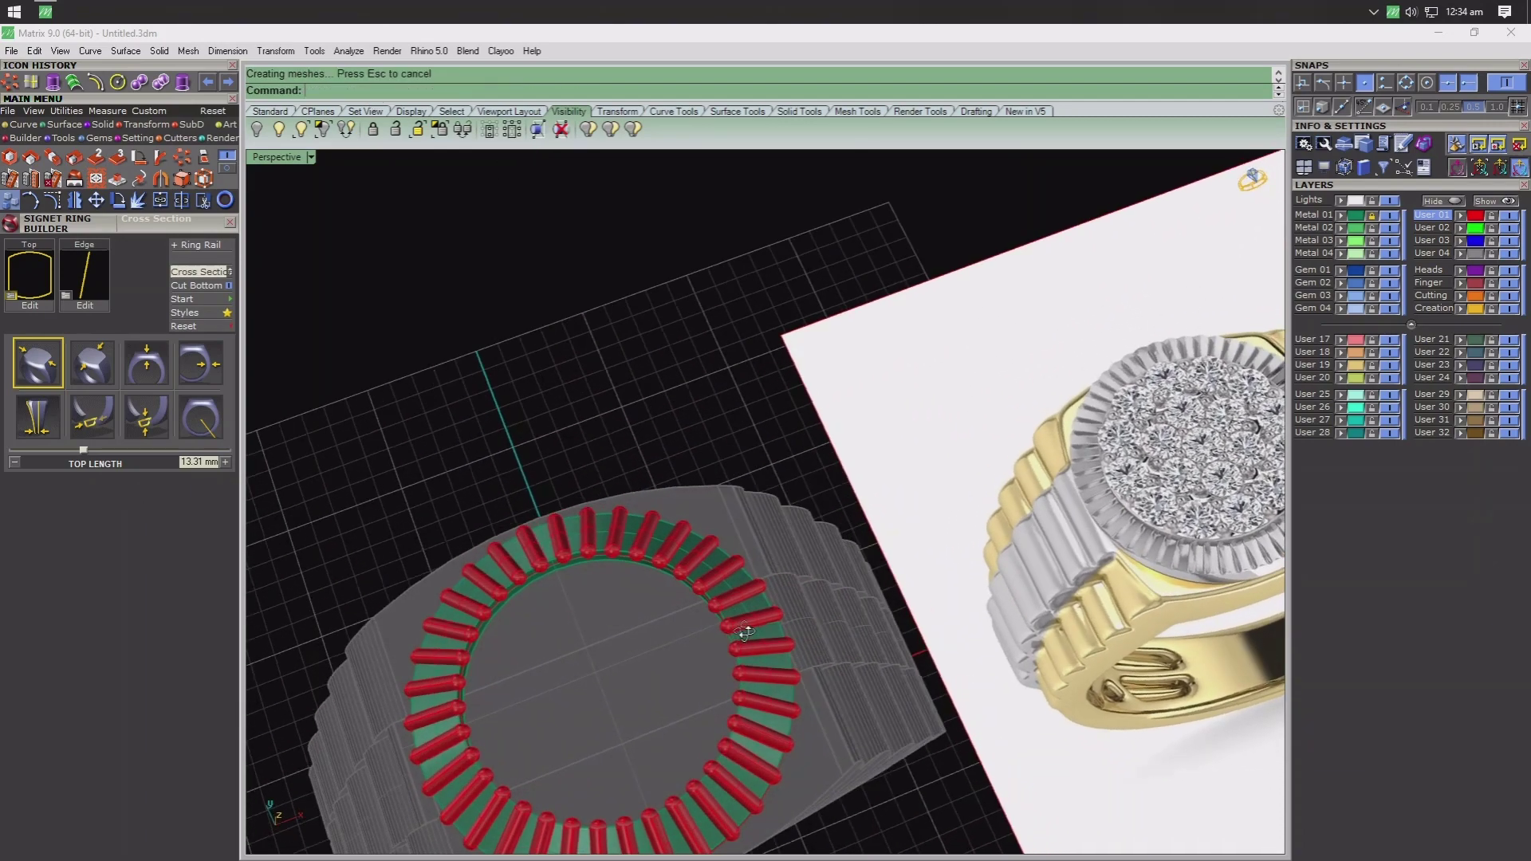
{"action": "scroll", "coordinate": [655, 600], "scroll_direction": "up", "scroll_amount": 5}
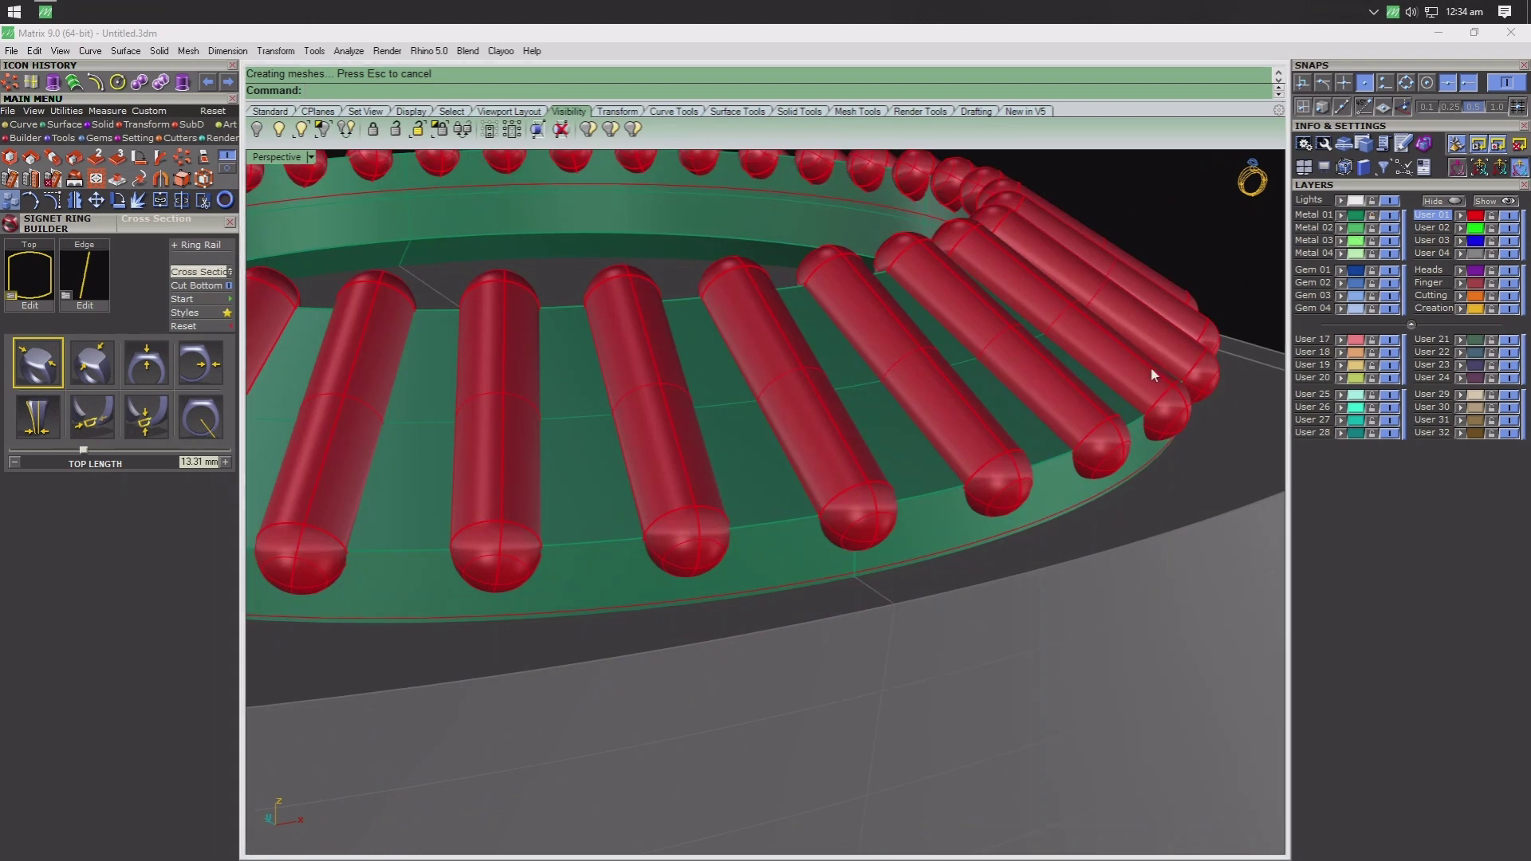
{"action": "left_click", "coordinate": [598, 522]}
{"action": "left_click", "coordinate": [104, 126]}
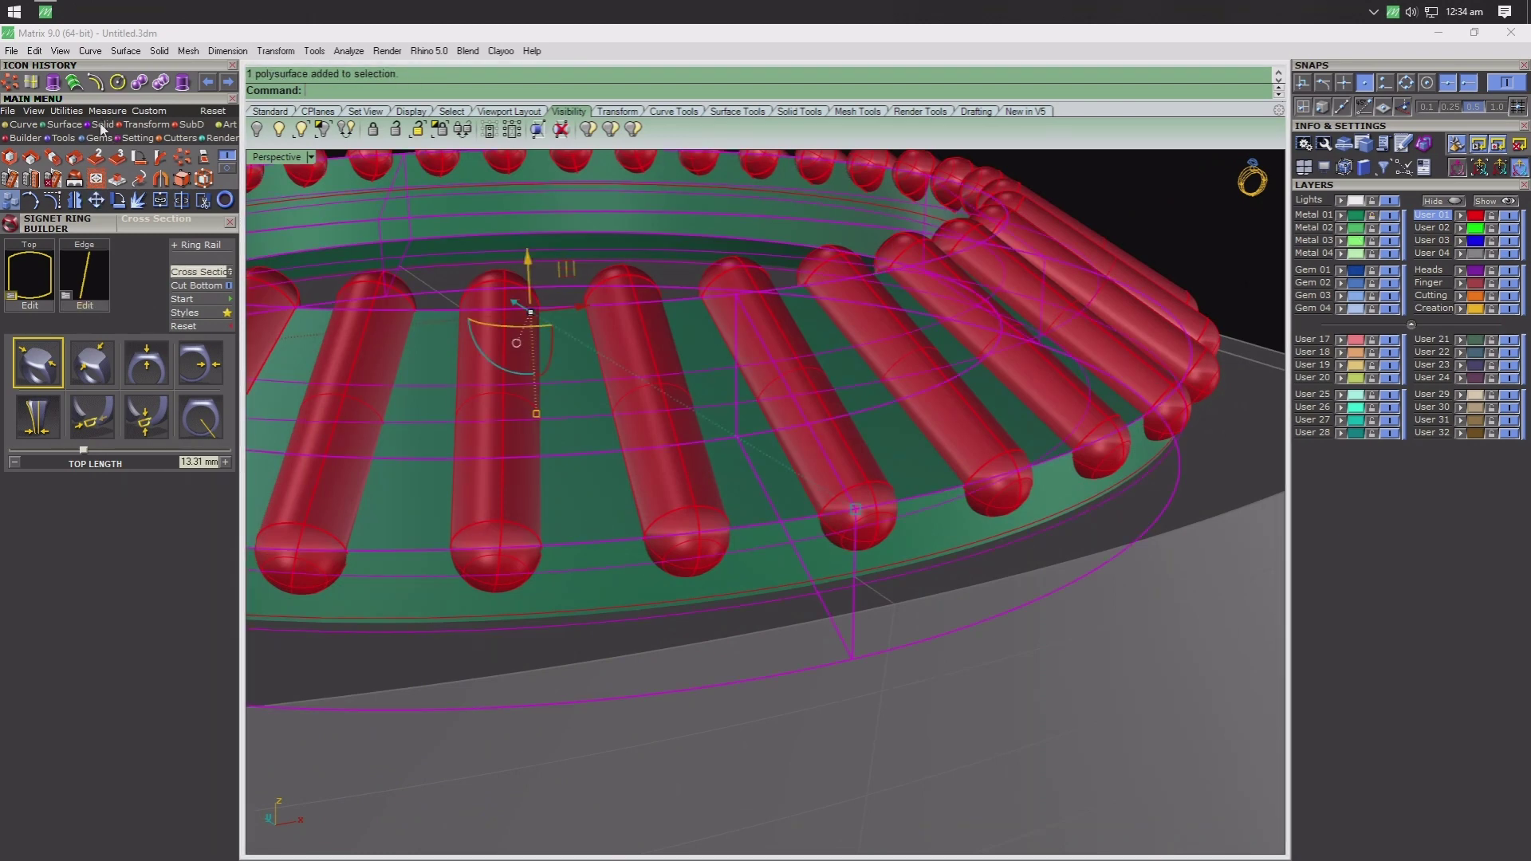
{"action": "left_click", "coordinate": [32, 156]}
{"action": "left_click", "coordinate": [475, 419]}
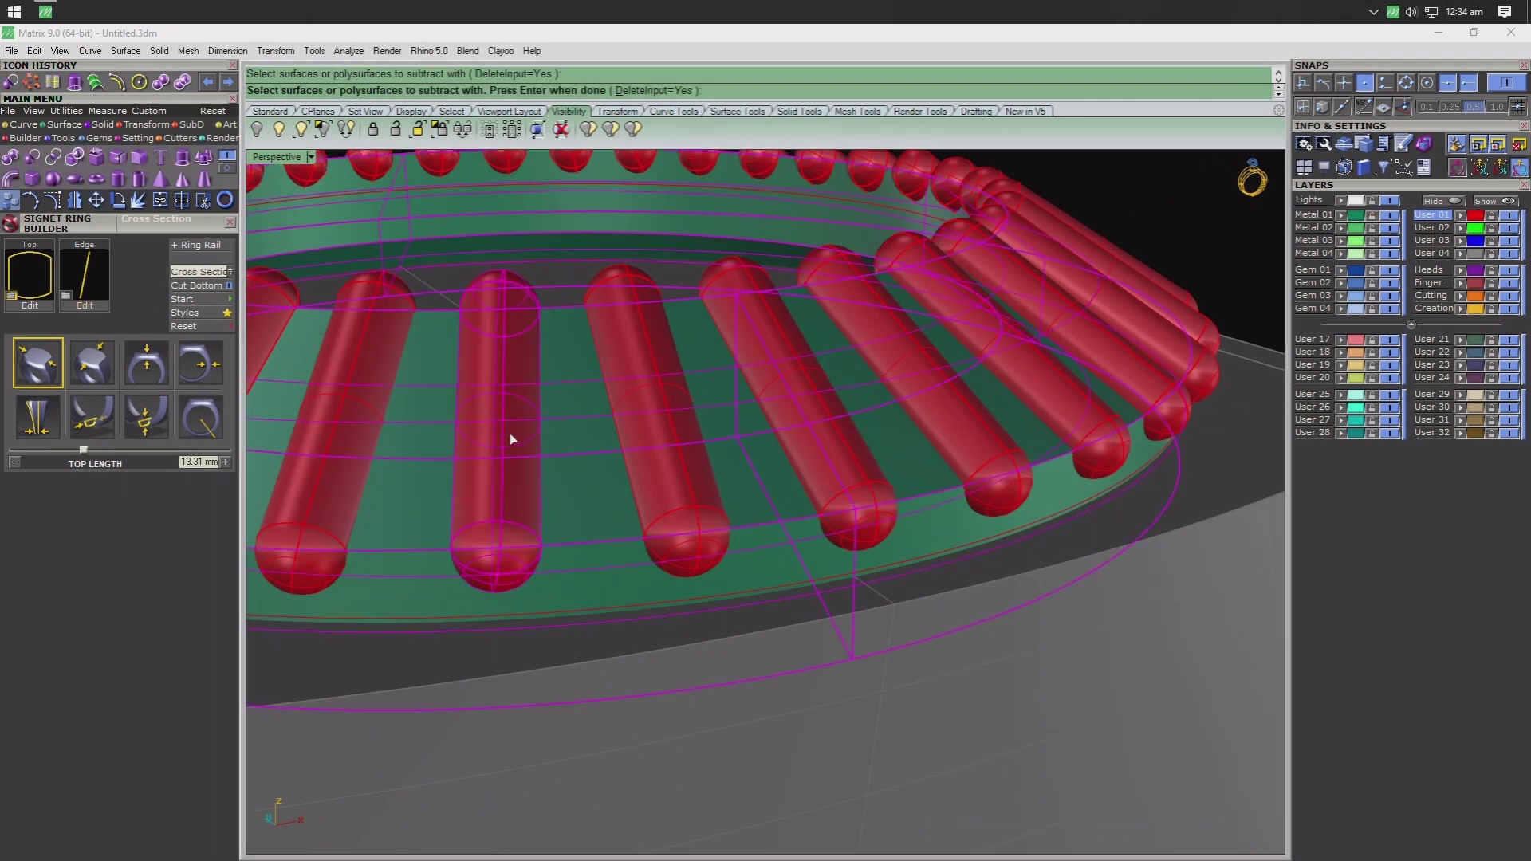
{"action": "key", "text": "Return"}
- Subtract all remaining pipes from the bezel to complete the flutes
{"action": "scroll", "coordinate": [542, 451], "scroll_direction": "down", "scroll_amount": 3}
{"action": "left_click", "coordinate": [571, 475]}
{"action": "key", "text": "Return"}
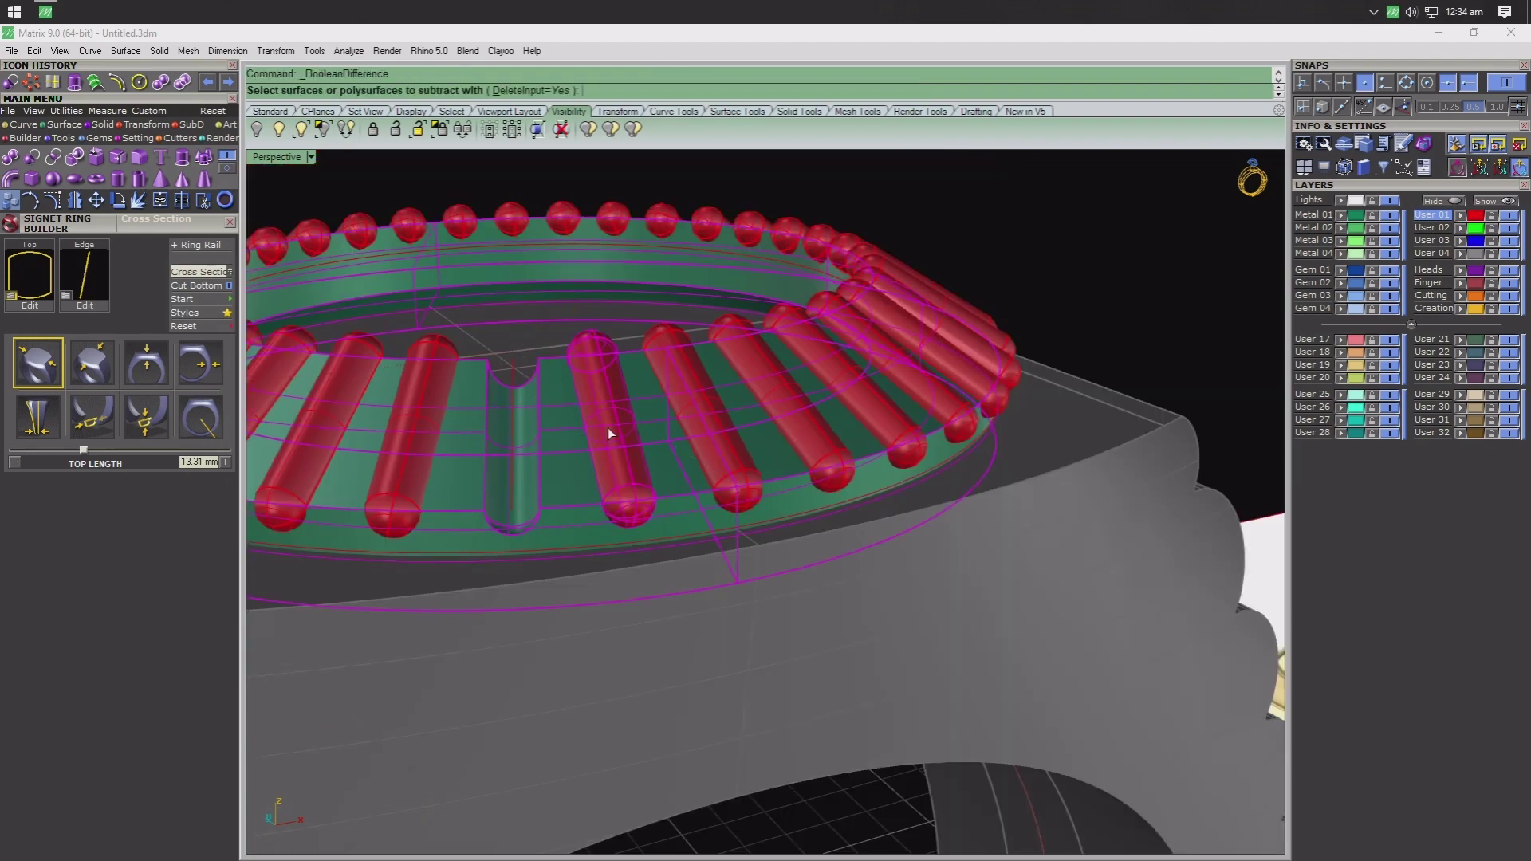
{"action": "scroll", "coordinate": [609, 431], "scroll_direction": "down", "scroll_amount": 5}
{"action": "mouse_move", "coordinate": [662, 426]}
{"action": "right_mouse_down"}
{"action": "mouse_move", "coordinate": [687, 339]}
{"action": "mouse_move", "coordinate": [763, 420]}
{"action": "mouse_move", "coordinate": [843, 315]}
{"action": "right_mouse_up"}
{"action": "left_click_drag", "start_coordinate": [400, 513], "coordinate": [400, 516]}
{"action": "key", "text": "Return"}
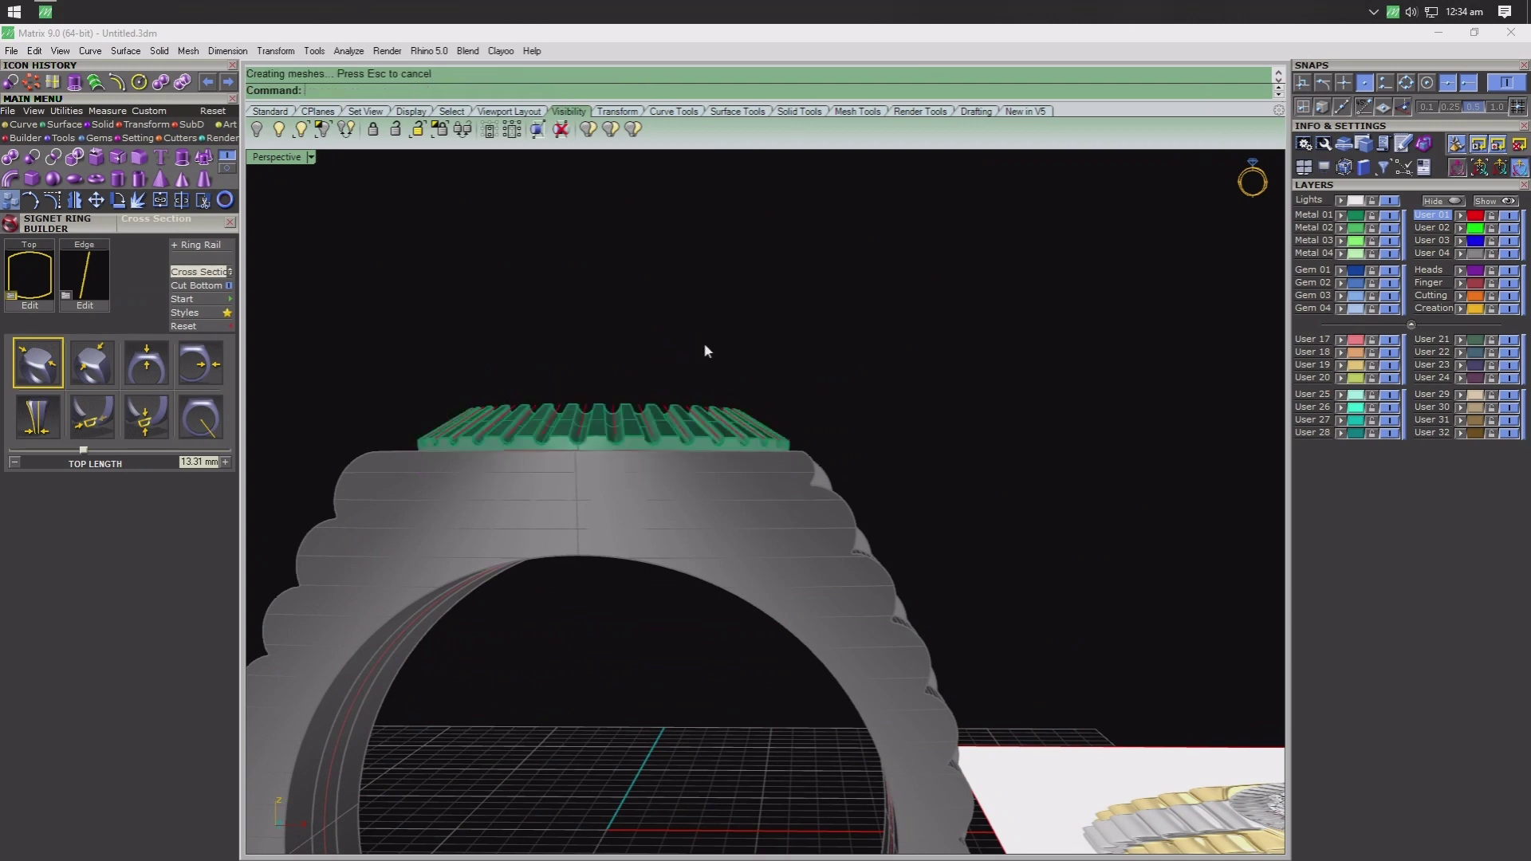
{"action": "right_click_drag", "start_coordinate": [706, 360], "coordinate": [752, 572]}
{"action": "scroll", "coordinate": [742, 582], "scroll_direction": "up", "scroll_amount": 2}
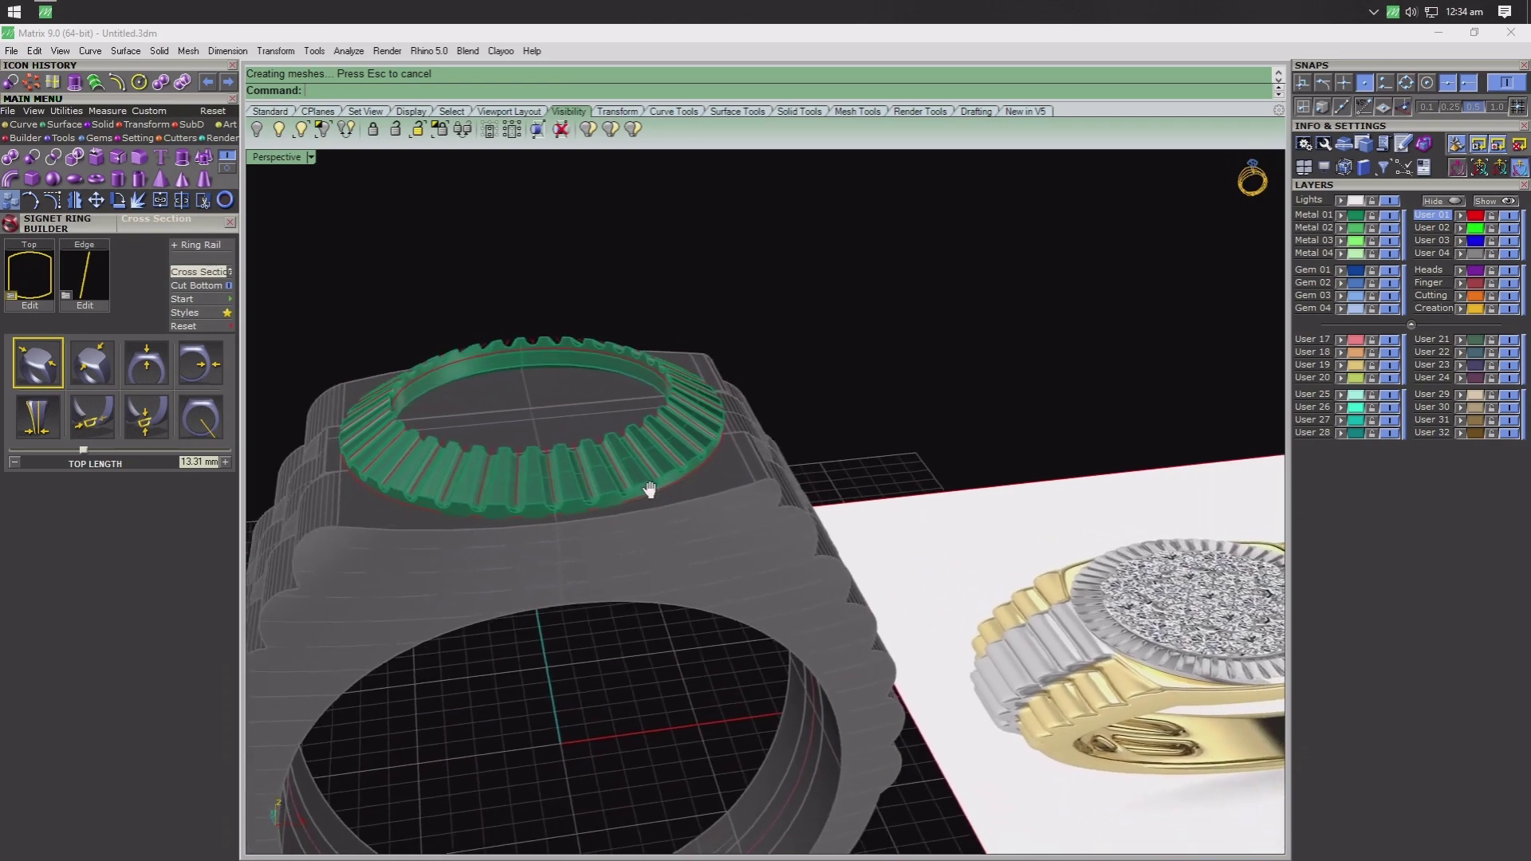
{"action": "scroll", "coordinate": [656, 444], "scroll_direction": "up", "scroll_amount": 3}
{"action": "scroll", "coordinate": [682, 506], "scroll_direction": "up", "scroll_amount": 3}
{"action": "right_click_drag", "start_coordinate": [675, 550], "coordinate": [728, 485]}
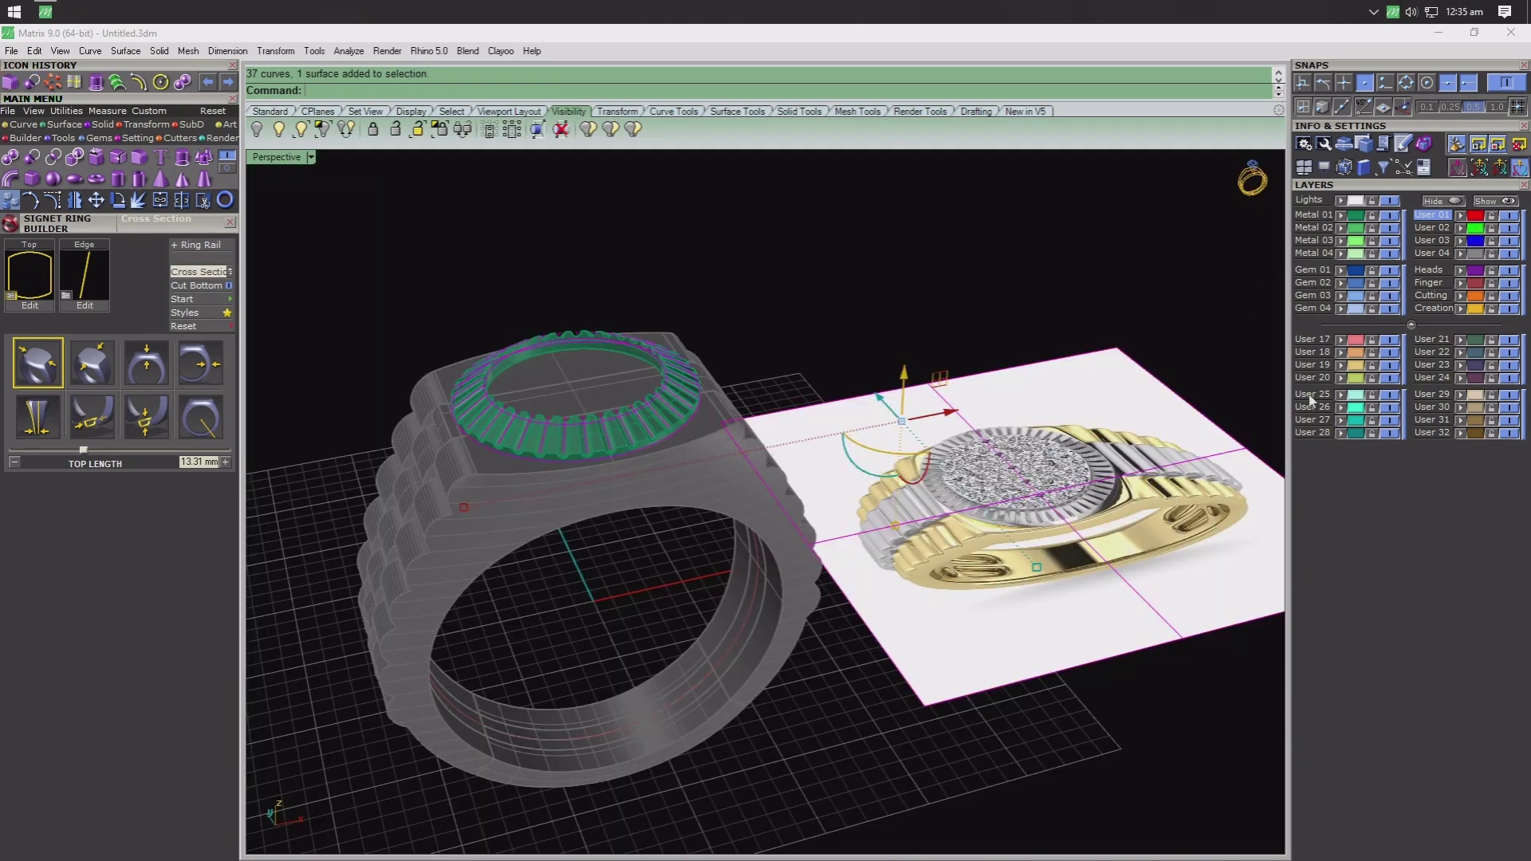
{"action": "left_click", "coordinate": [1189, 491], "text": "ctrl"}
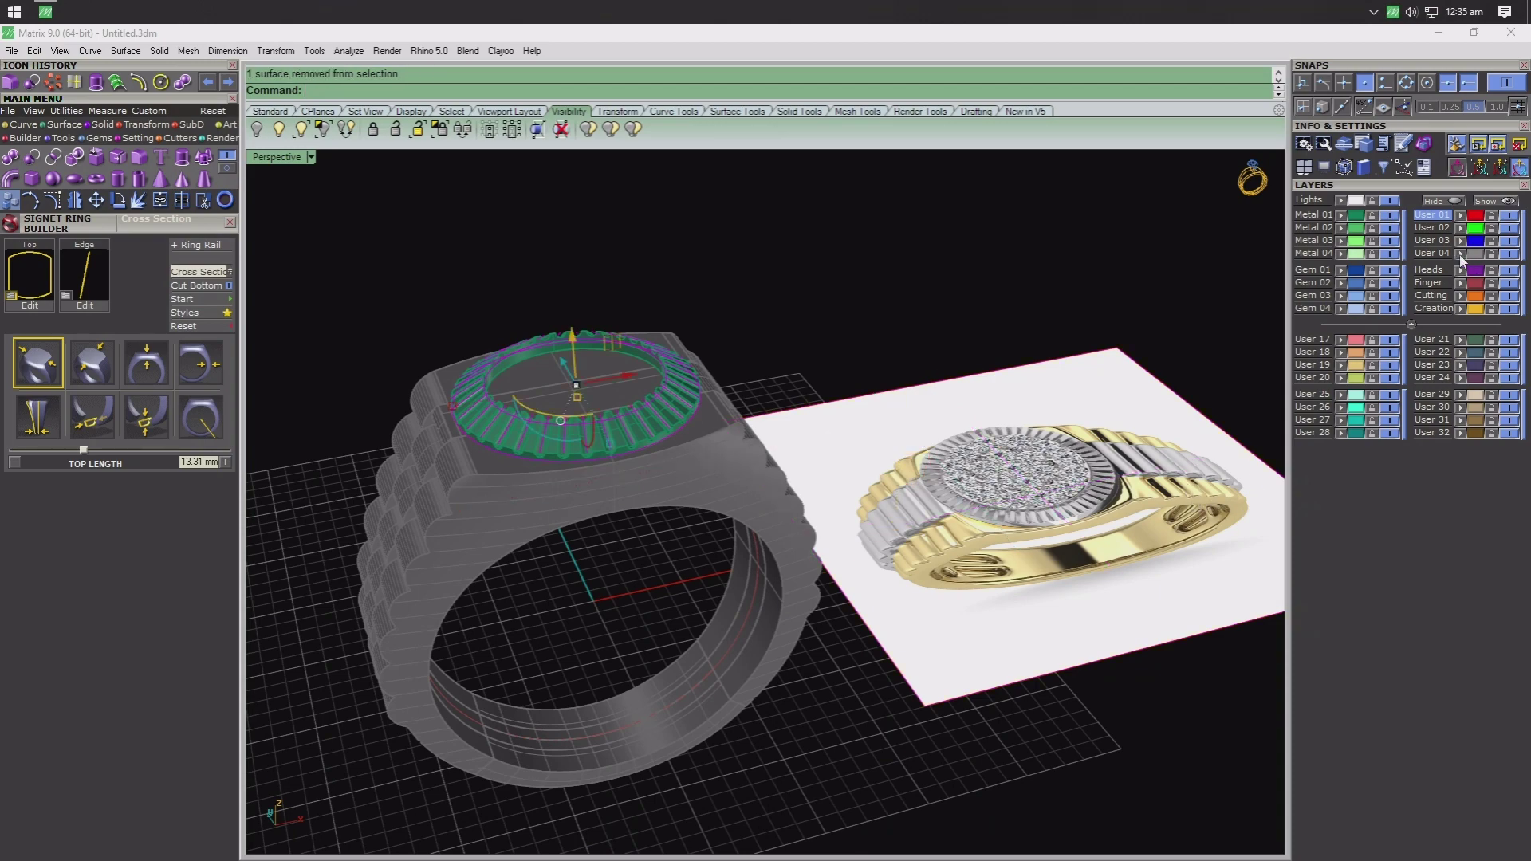
{"action": "left_click", "coordinate": [1031, 260]}
{"action": "scroll", "coordinate": [633, 510], "scroll_direction": "up", "scroll_amount": 1}
{"action": "scroll", "coordinate": [633, 511], "scroll_direction": "up", "scroll_amount": 2}
{"action": "scroll", "coordinate": [633, 511], "scroll_direction": "up", "scroll_amount": 3}
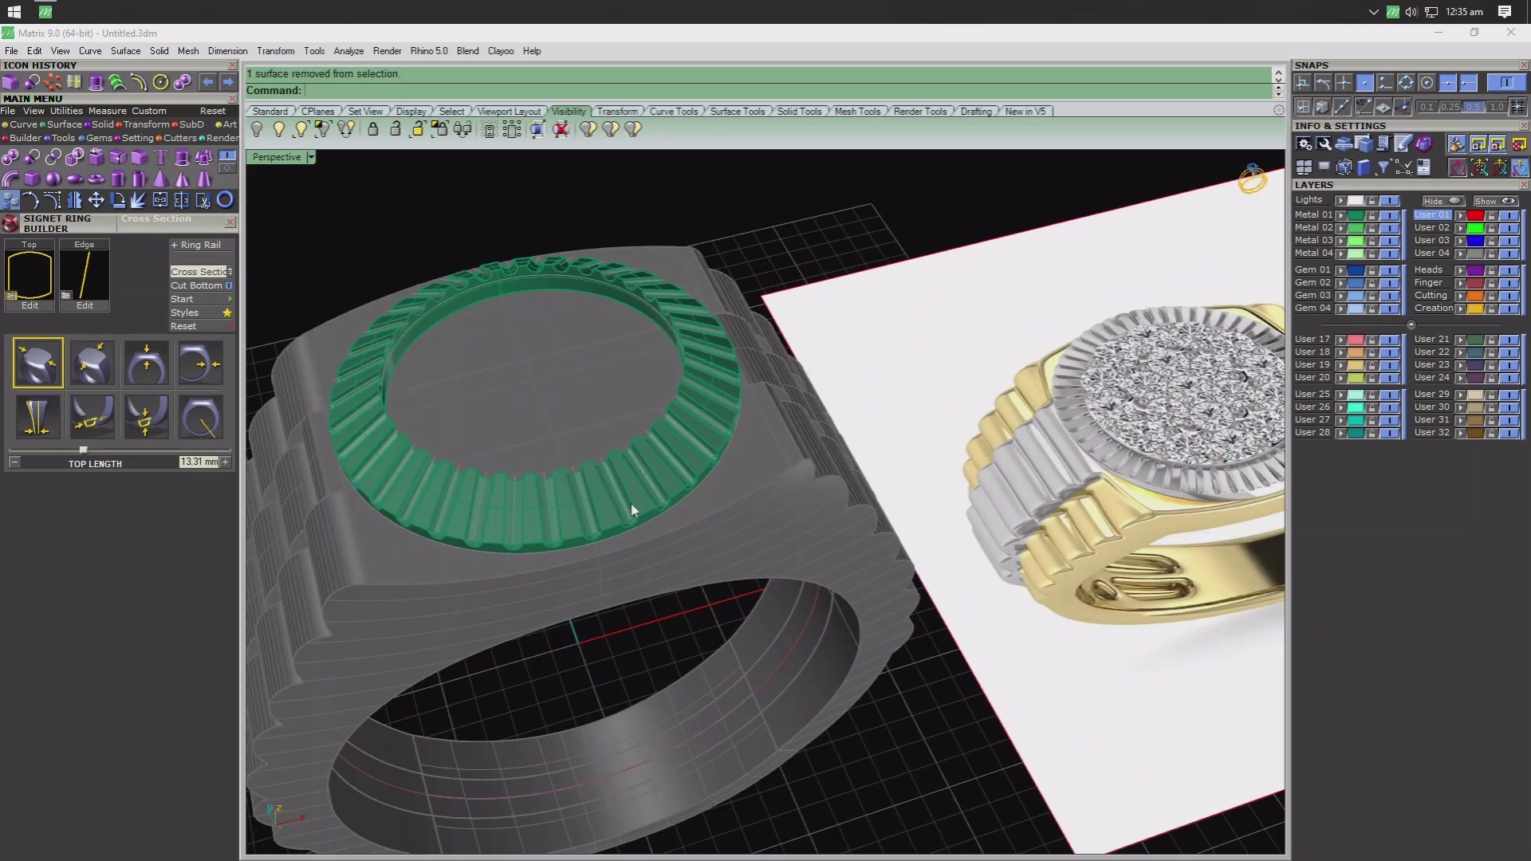
{"action": "mouse_move", "coordinate": [626, 502]}
{"action": "right_mouse_down", "text": "shift"}
{"action": "mouse_move", "coordinate": [663, 495]}
{"action": "mouse_move", "coordinate": [673, 513]}
{"action": "mouse_move", "coordinate": [650, 563]}
{"action": "mouse_move", "coordinate": [670, 612]}
{"action": "right_mouse_up", "text": "shift"}
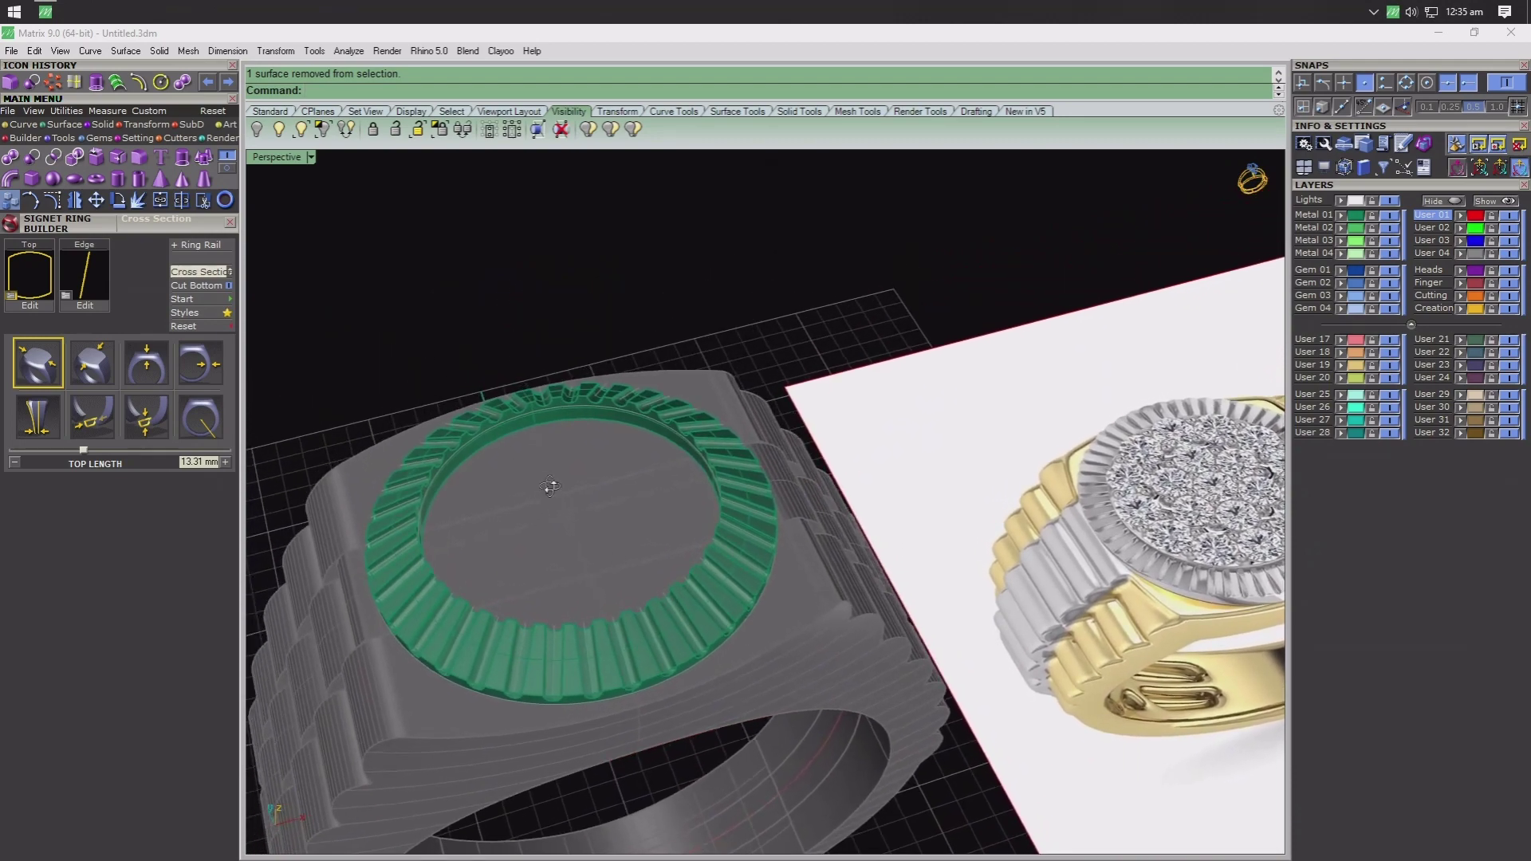
{"action": "scroll", "coordinate": [550, 487], "scroll_direction": "up", "scroll_amount": 1}
{"action": "scroll", "coordinate": [604, 395], "scroll_direction": "up", "scroll_amount": 3}
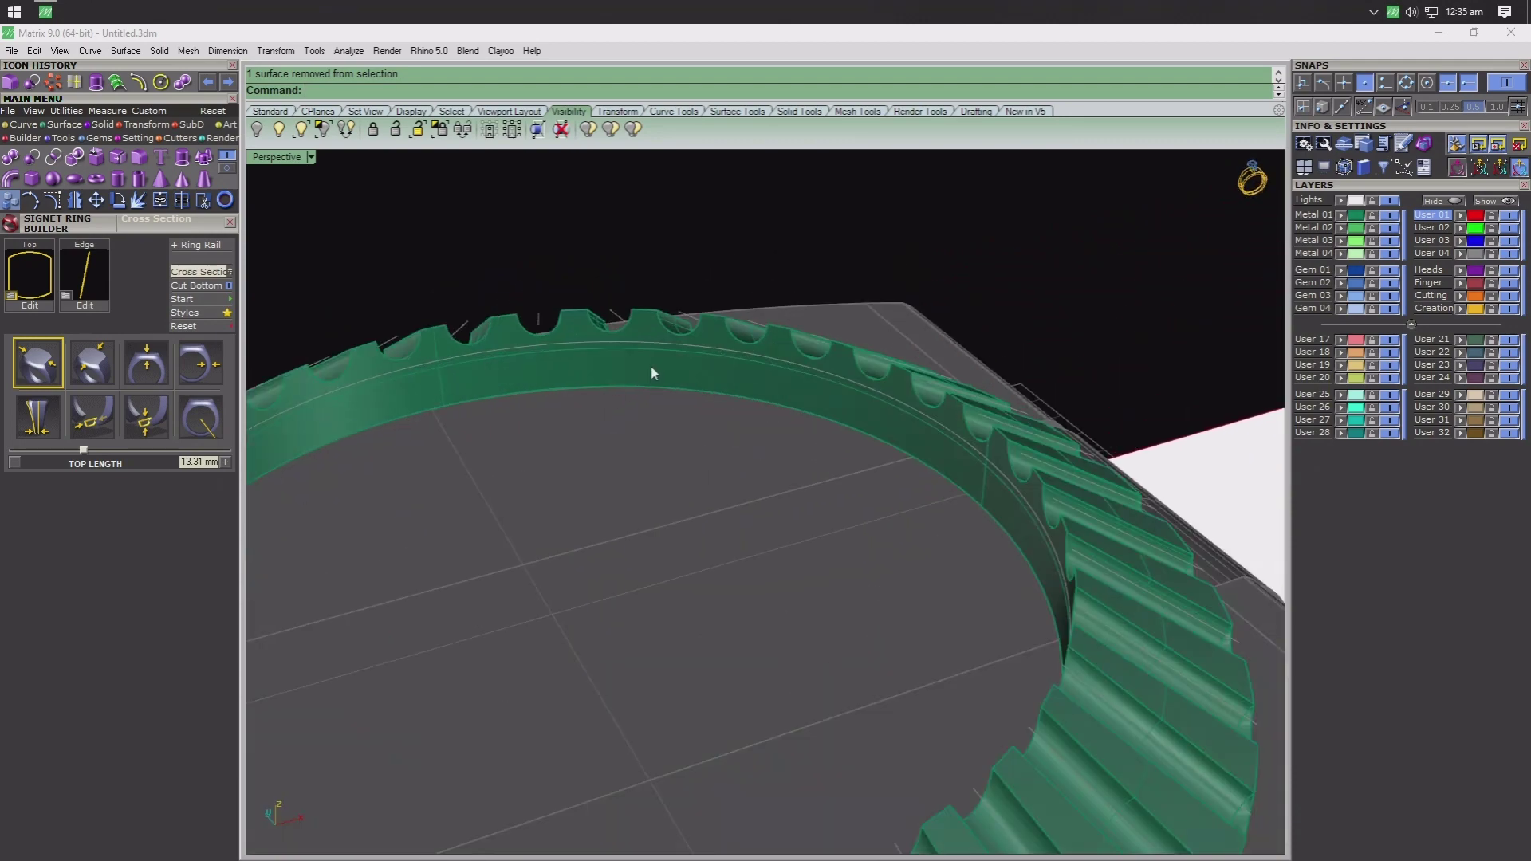
{"action": "left_click", "coordinate": [800, 372]}
{"action": "mouse_move", "coordinate": [690, 442]}
{"action": "right_mouse_down"}
{"action": "mouse_move", "coordinate": [660, 478]}
{"action": "mouse_move", "coordinate": [662, 465]}
{"action": "right_mouse_up"}
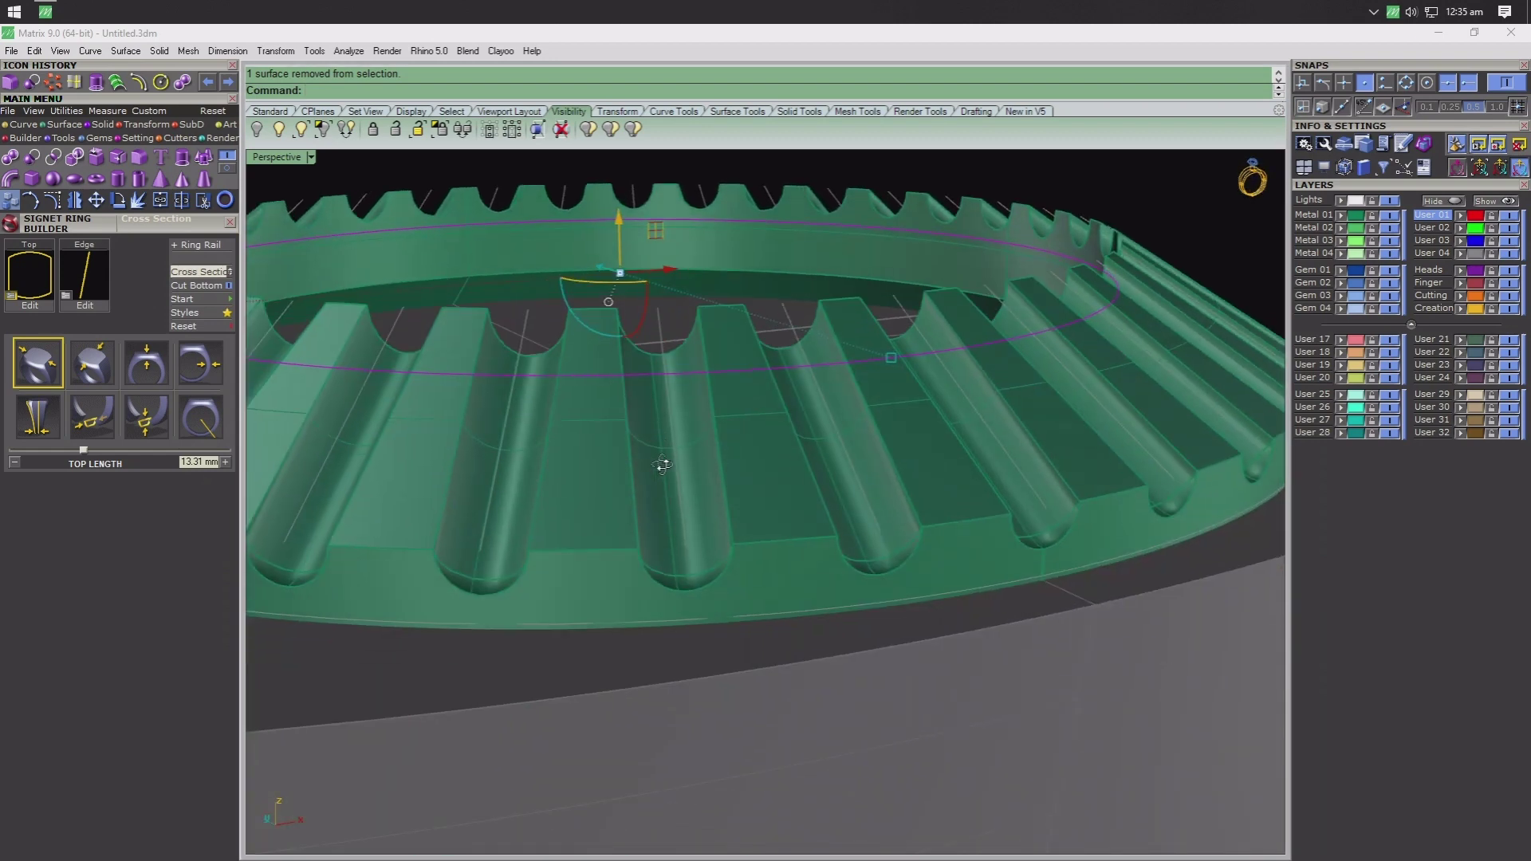
{"action": "key", "text": "ctrl+F1"}
{"action": "key", "text": "ctrl+F2"}
{"action": "scroll", "coordinate": [795, 437], "scroll_direction": "up", "scroll_amount": 3}
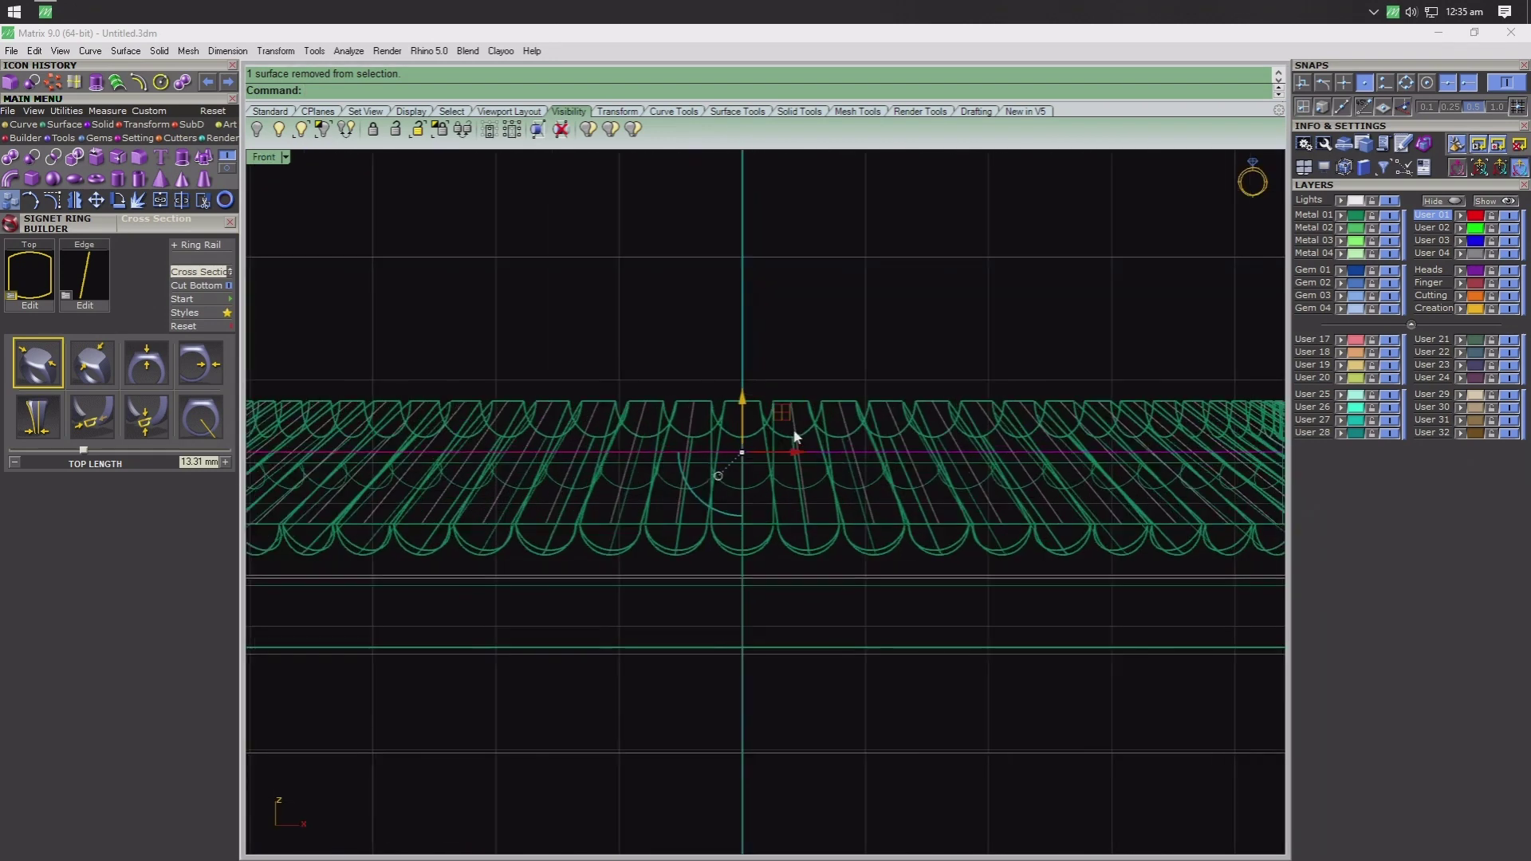
{"action": "right_click_drag", "start_coordinate": [795, 437], "coordinate": [787, 523]}
{"action": "left_click_drag", "start_coordinate": [774, 504], "coordinate": [766, 454]}
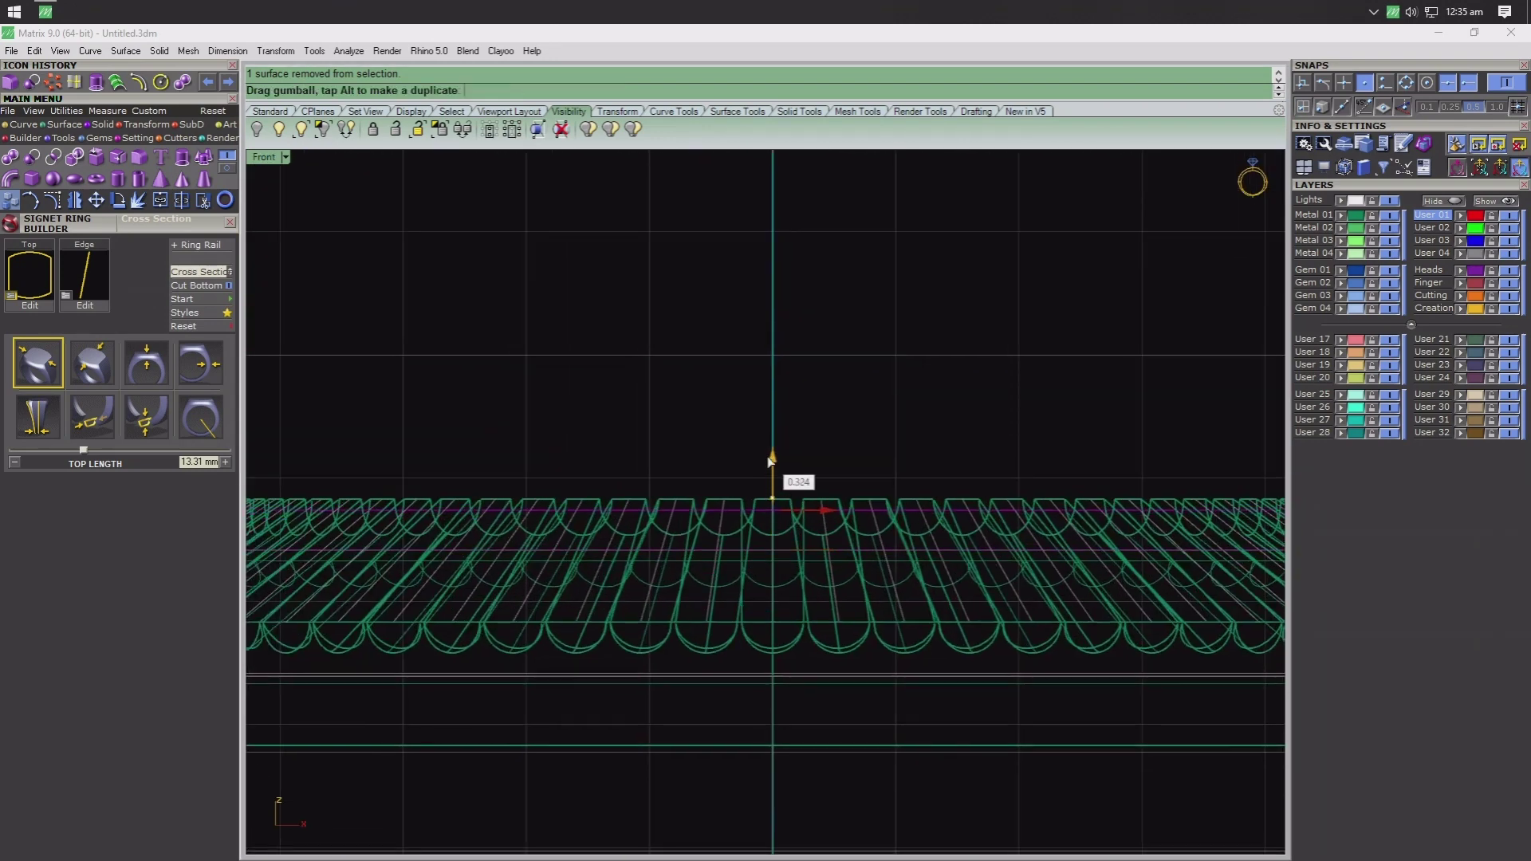
{"action": "double_click", "coordinate": [264, 156]}
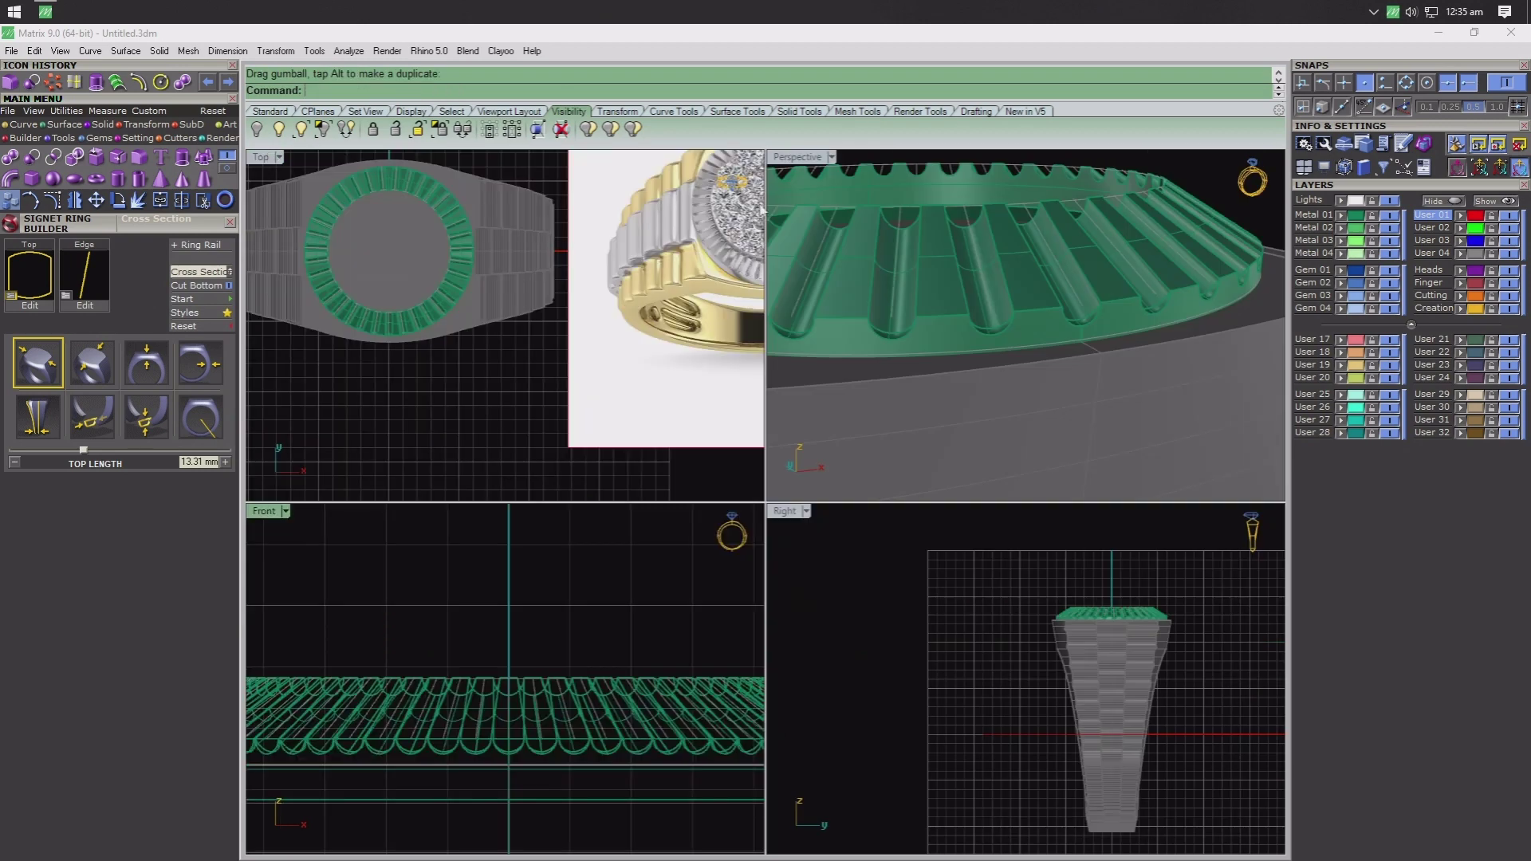
{"action": "double_click", "coordinate": [794, 157]}
{"action": "mouse_move", "coordinate": [787, 222]}
{"action": "right_mouse_down"}
{"action": "mouse_move", "coordinate": [869, 520]}
{"action": "mouse_move", "coordinate": [772, 506]}
{"action": "right_mouse_up"}
{"action": "scroll", "coordinate": [877, 510], "scroll_direction": "down", "scroll_amount": 3}
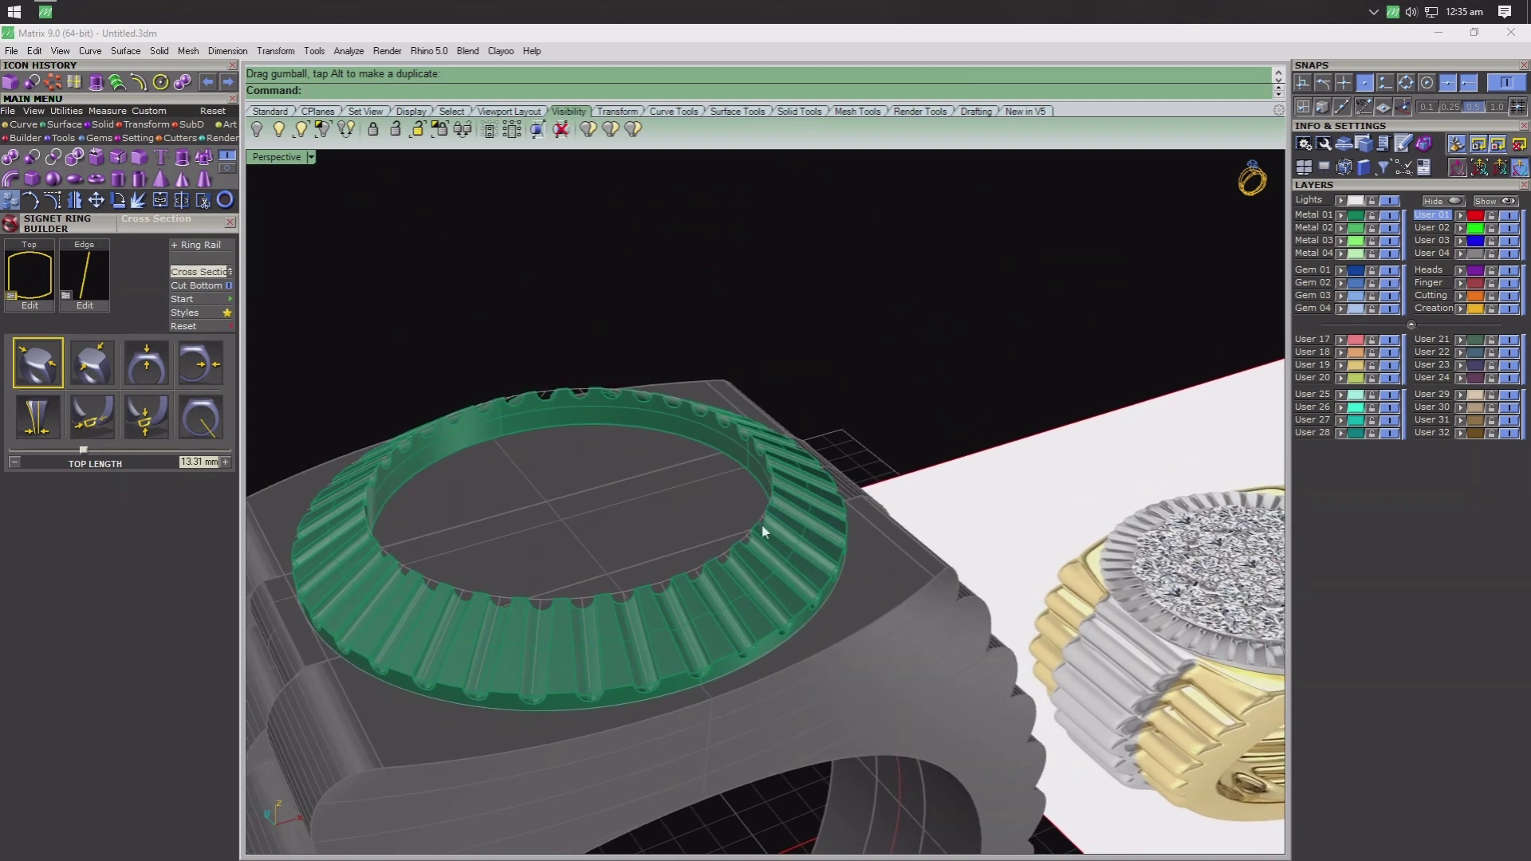
{"action": "key", "text": "ctrl+z"}
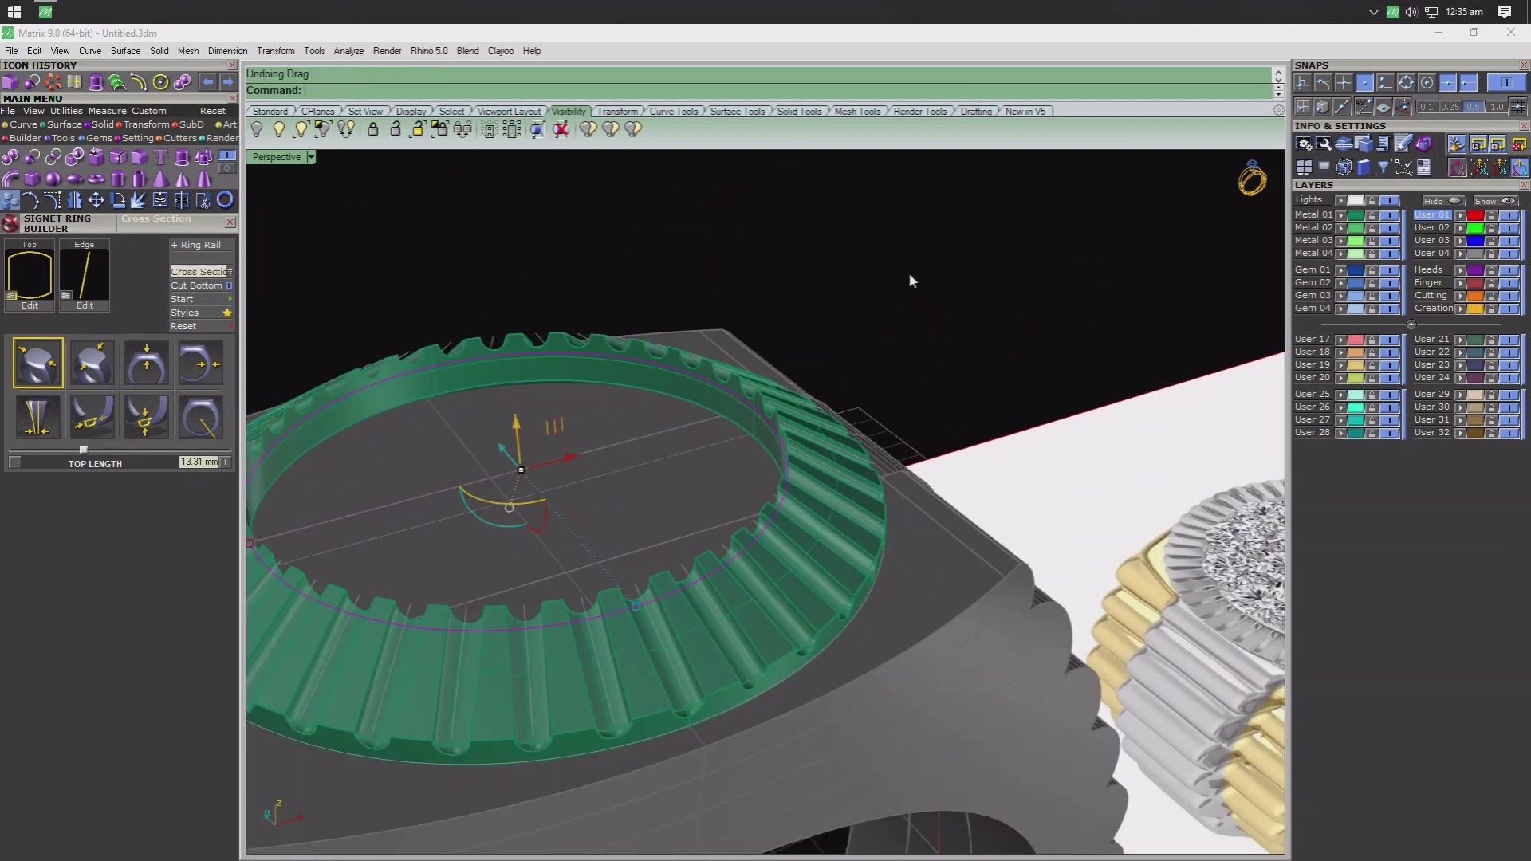
- Fill the bezel's inner curve with a flat planar surface, abandoning an extrude attempt
{"action": "left_click", "coordinate": [63, 125]}
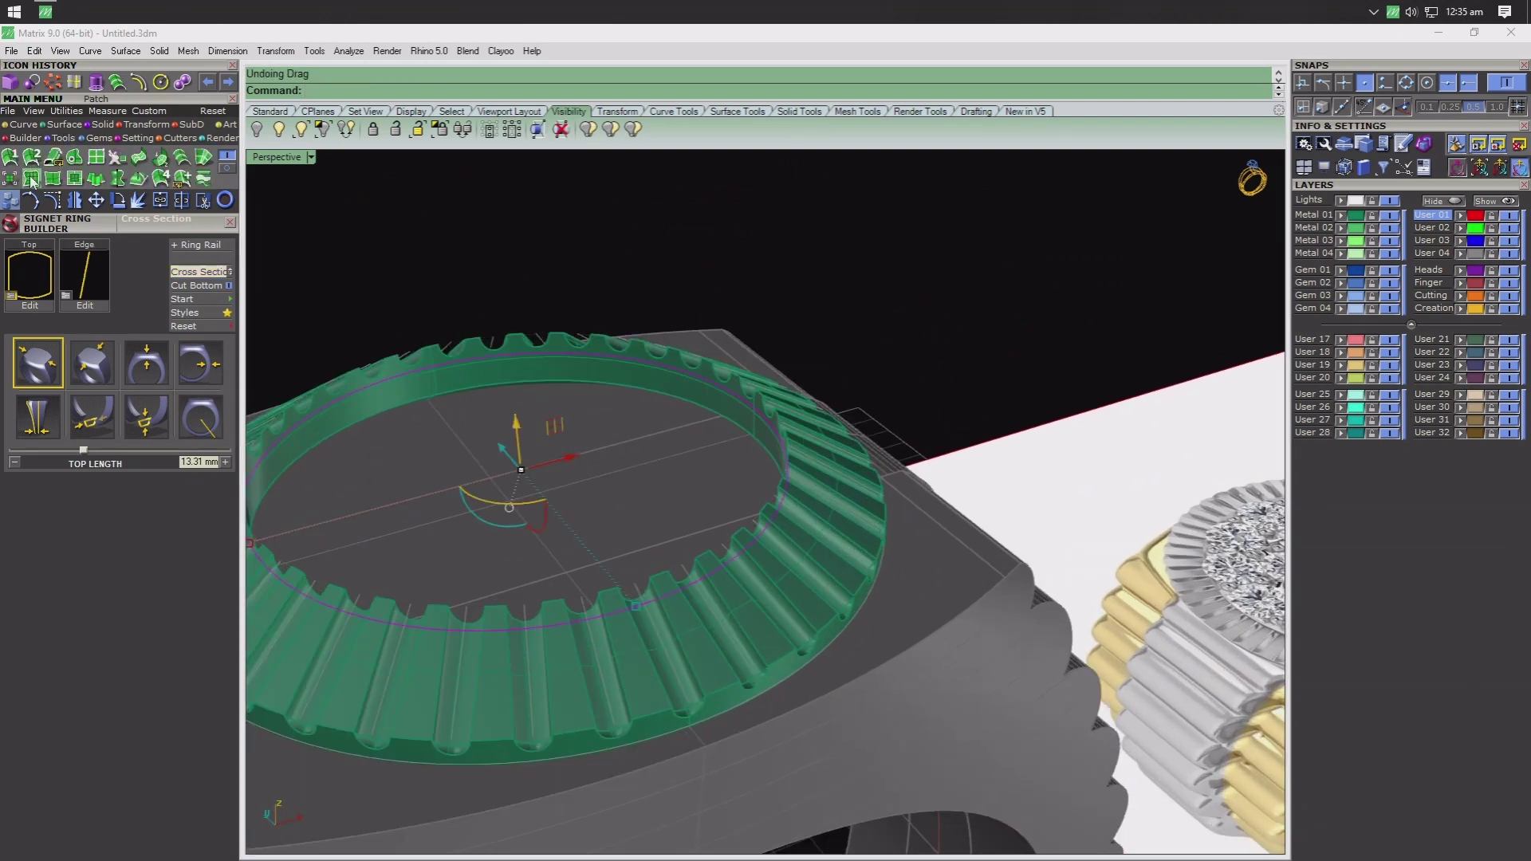
{"action": "left_click", "coordinate": [74, 156]}
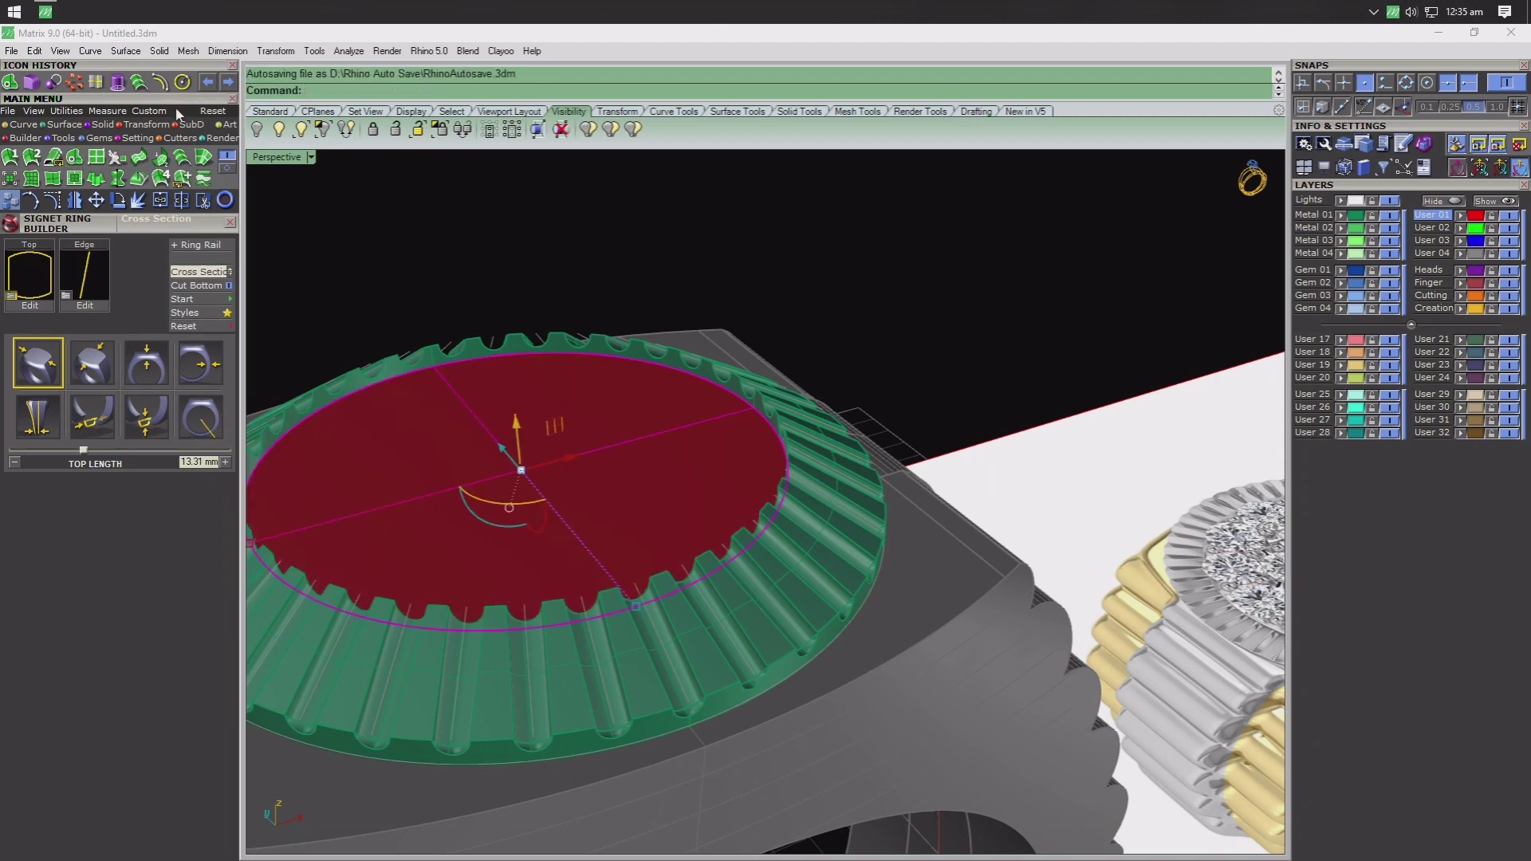
{"action": "left_click", "coordinate": [117, 82]}
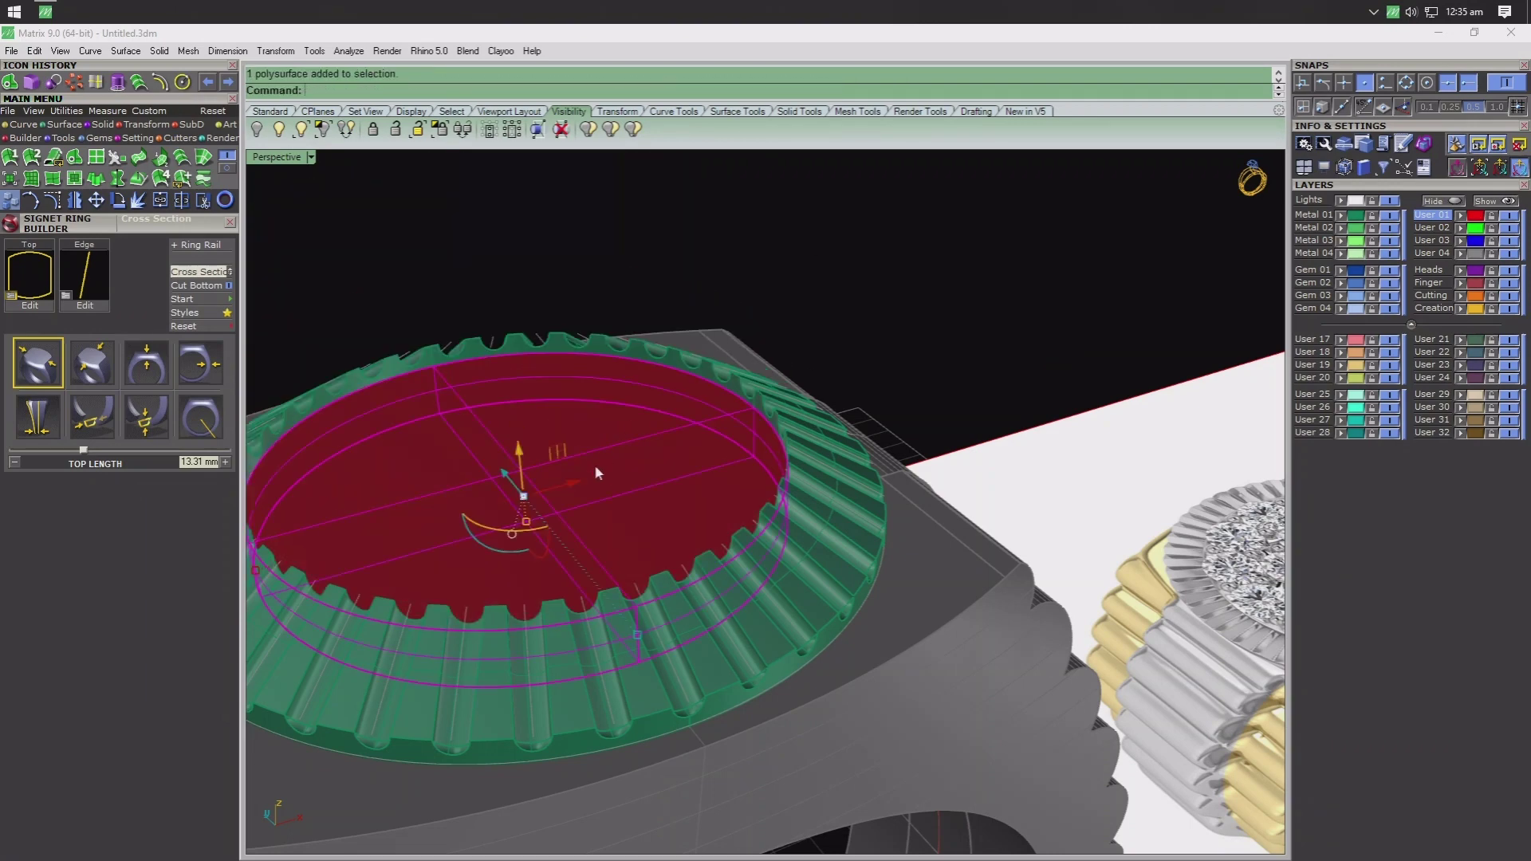
{"action": "key", "text": "Escape"}
{"action": "mouse_move", "coordinate": [963, 266]}
{"action": "right_mouse_down"}
{"action": "mouse_move", "coordinate": [788, 386]}
{"action": "mouse_move", "coordinate": [804, 317]}
{"action": "right_mouse_up"}
{"action": "key", "text": "Return"}
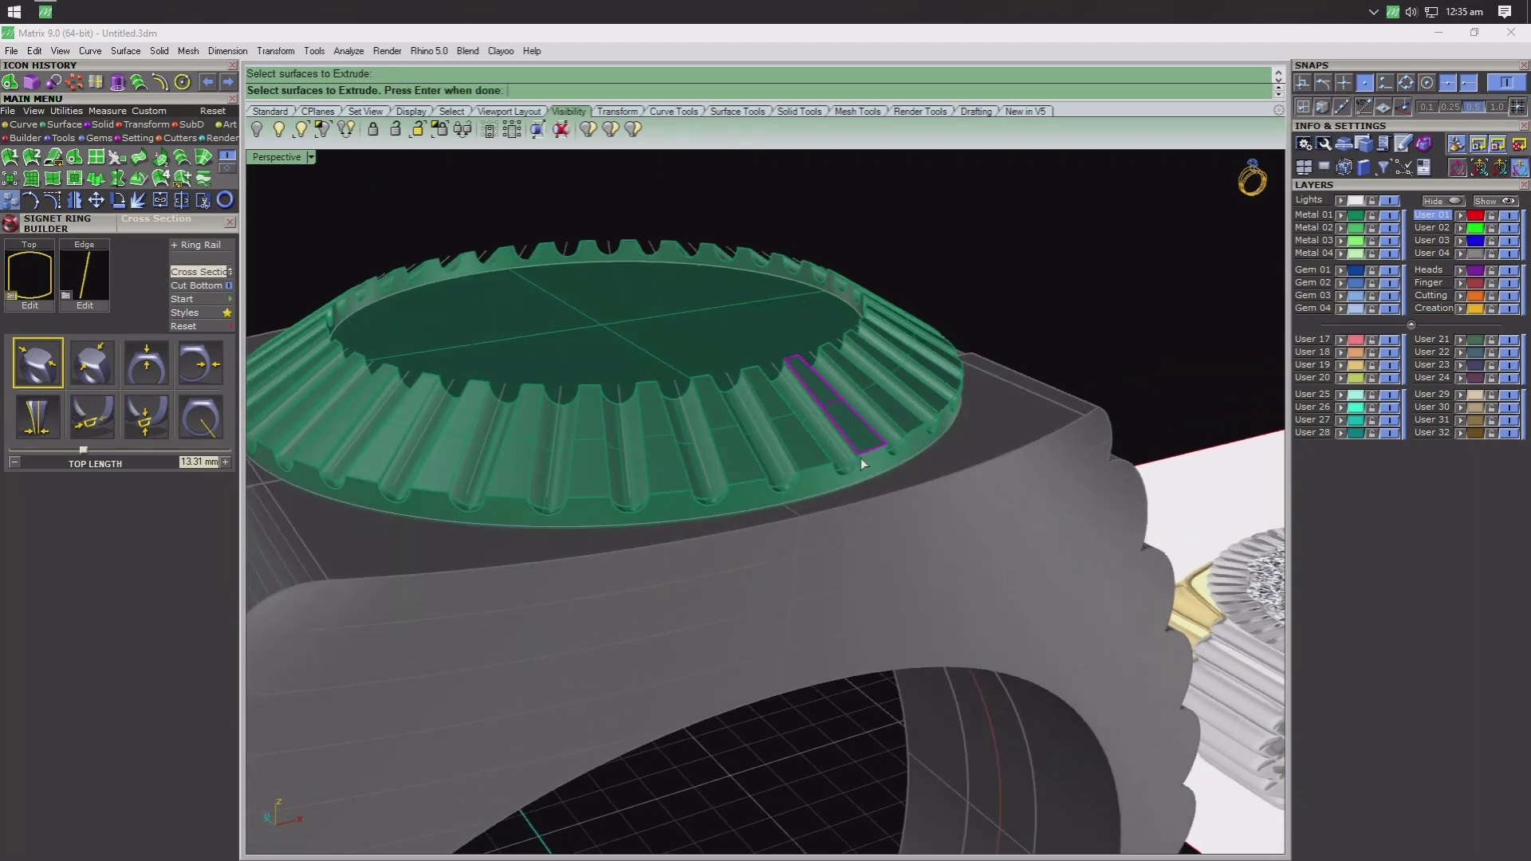
{"action": "key", "text": "Escape"}
- Move the ring head to Metal 02 and hide the backdrop plane and reference ring
{"action": "left_click", "coordinate": [941, 454]}
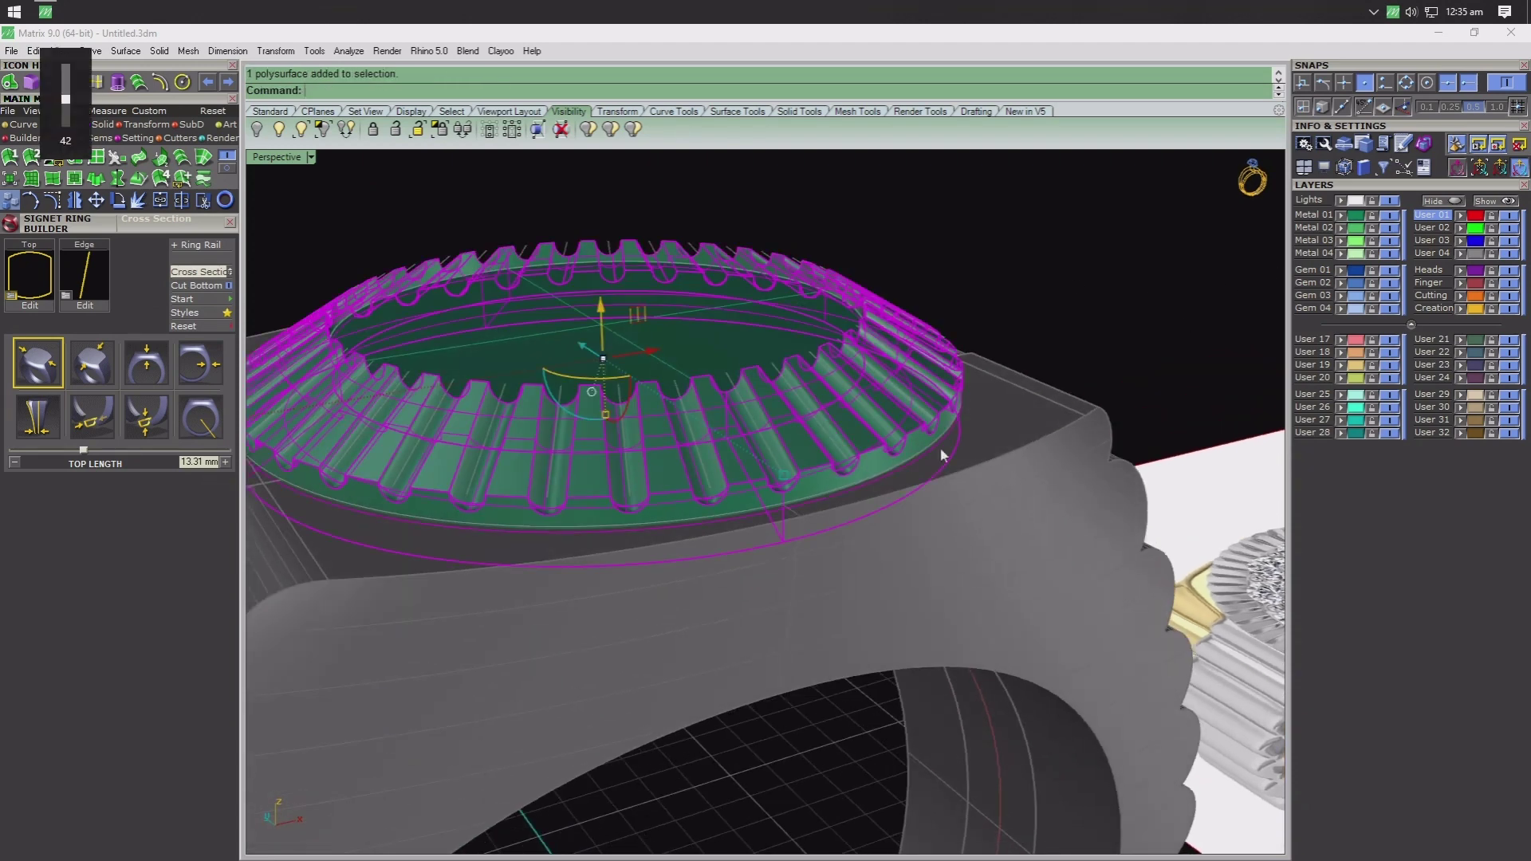
{"action": "left_click", "coordinate": [1363, 229]}
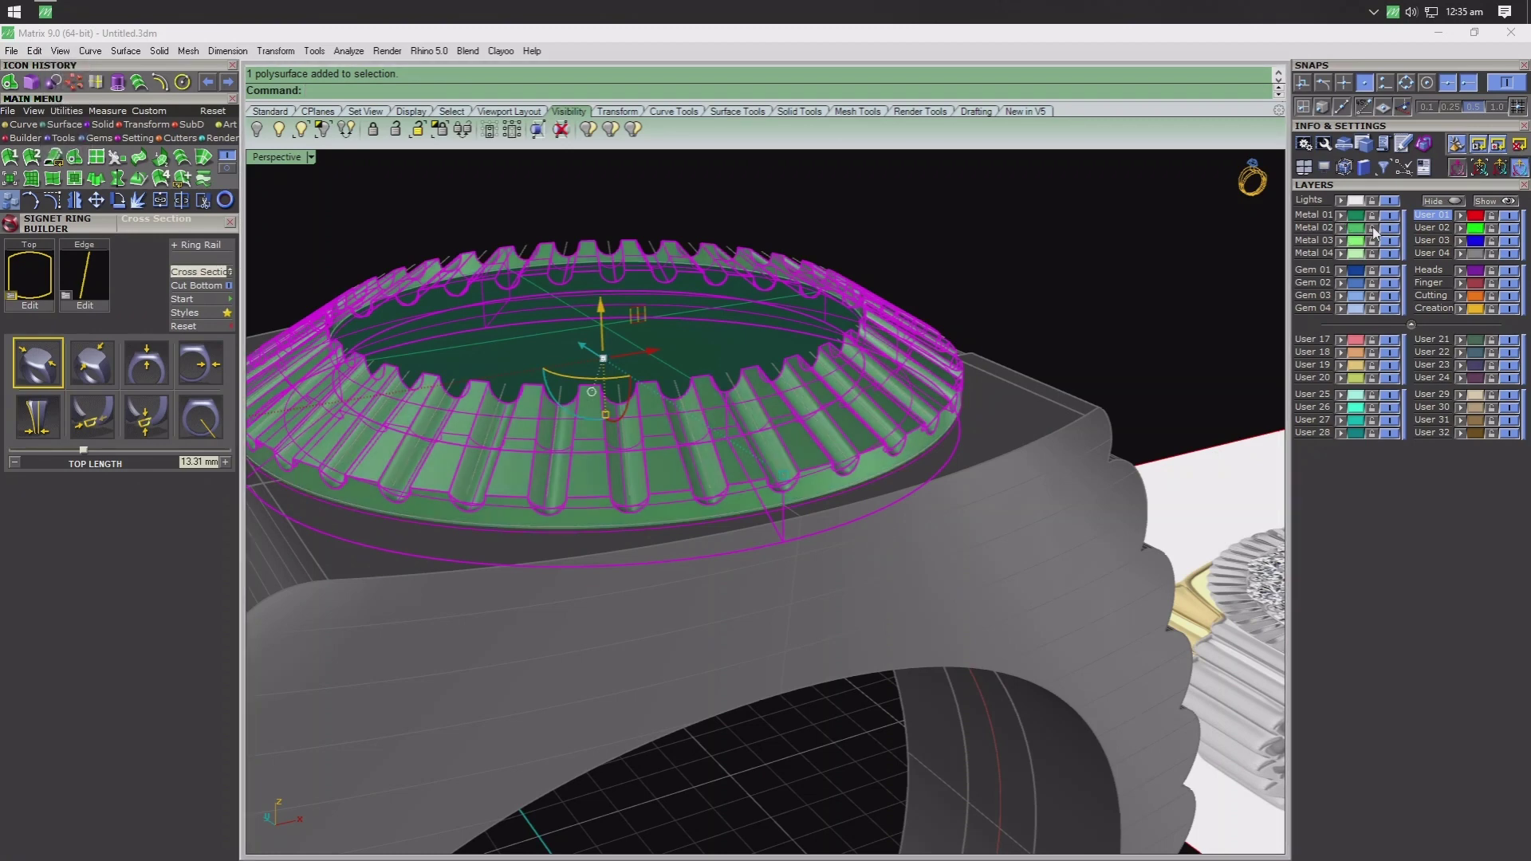
{"action": "left_click", "coordinate": [1025, 298]}
{"action": "right_click_drag", "start_coordinate": [1026, 298], "coordinate": [1138, 468]}
{"action": "left_click", "coordinate": [1266, 416]}
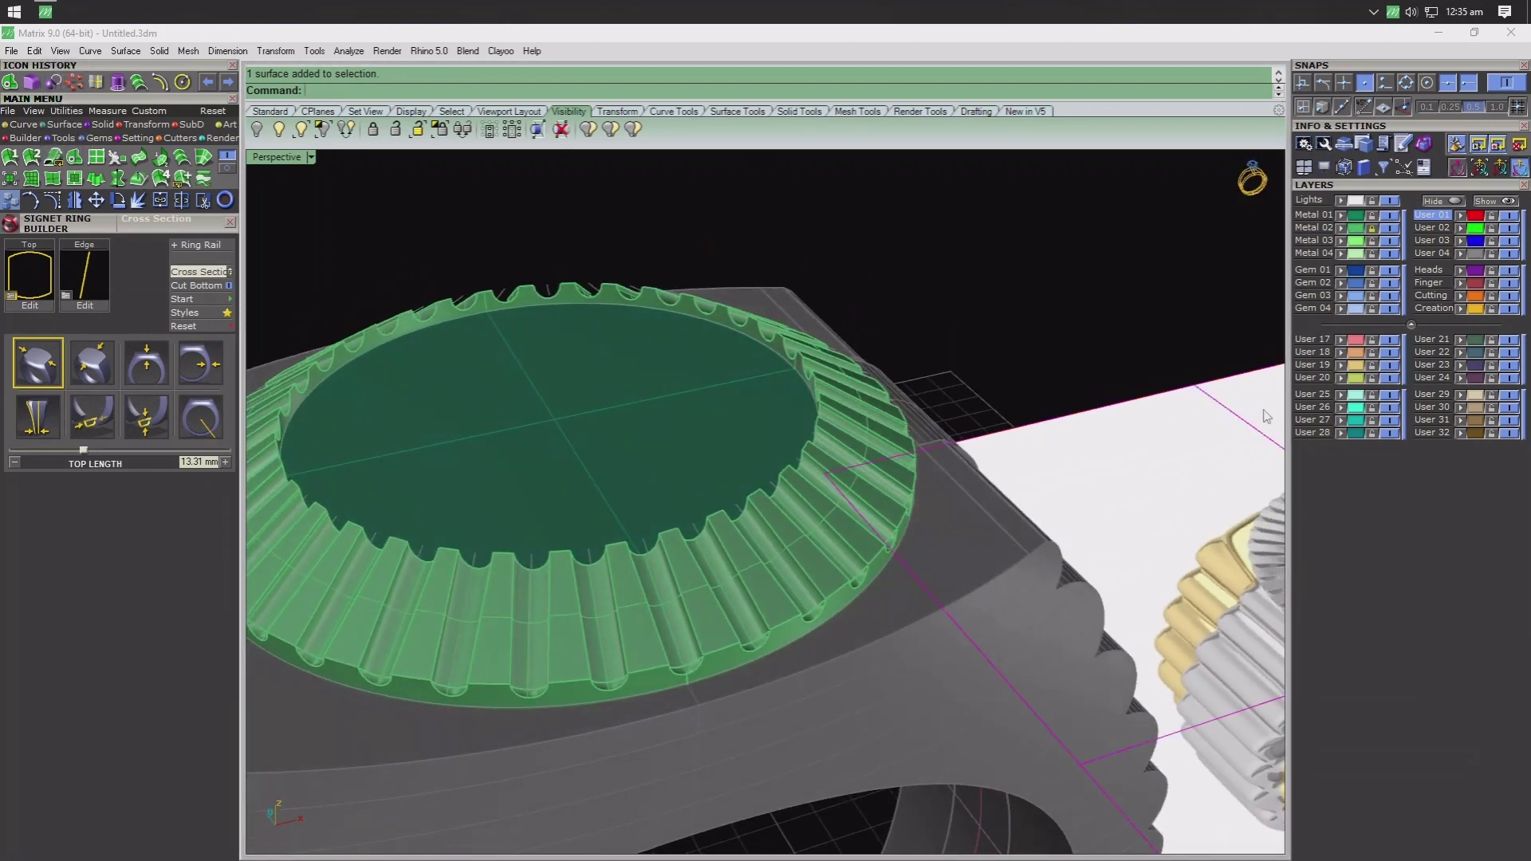
{"action": "left_click", "coordinate": [1391, 203]}
{"action": "mouse_move", "coordinate": [690, 356]}
{"action": "right_mouse_down"}
{"action": "mouse_move", "coordinate": [628, 440]}
{"action": "mouse_move", "coordinate": [807, 314]}
{"action": "mouse_move", "coordinate": [759, 335]}
{"action": "mouse_move", "coordinate": [343, 199]}
{"action": "right_mouse_up"}
- In Top view, start Gem on Surface on the bezel's inner disc with snapping off
{"action": "key", "text": "ctrl+F1"}
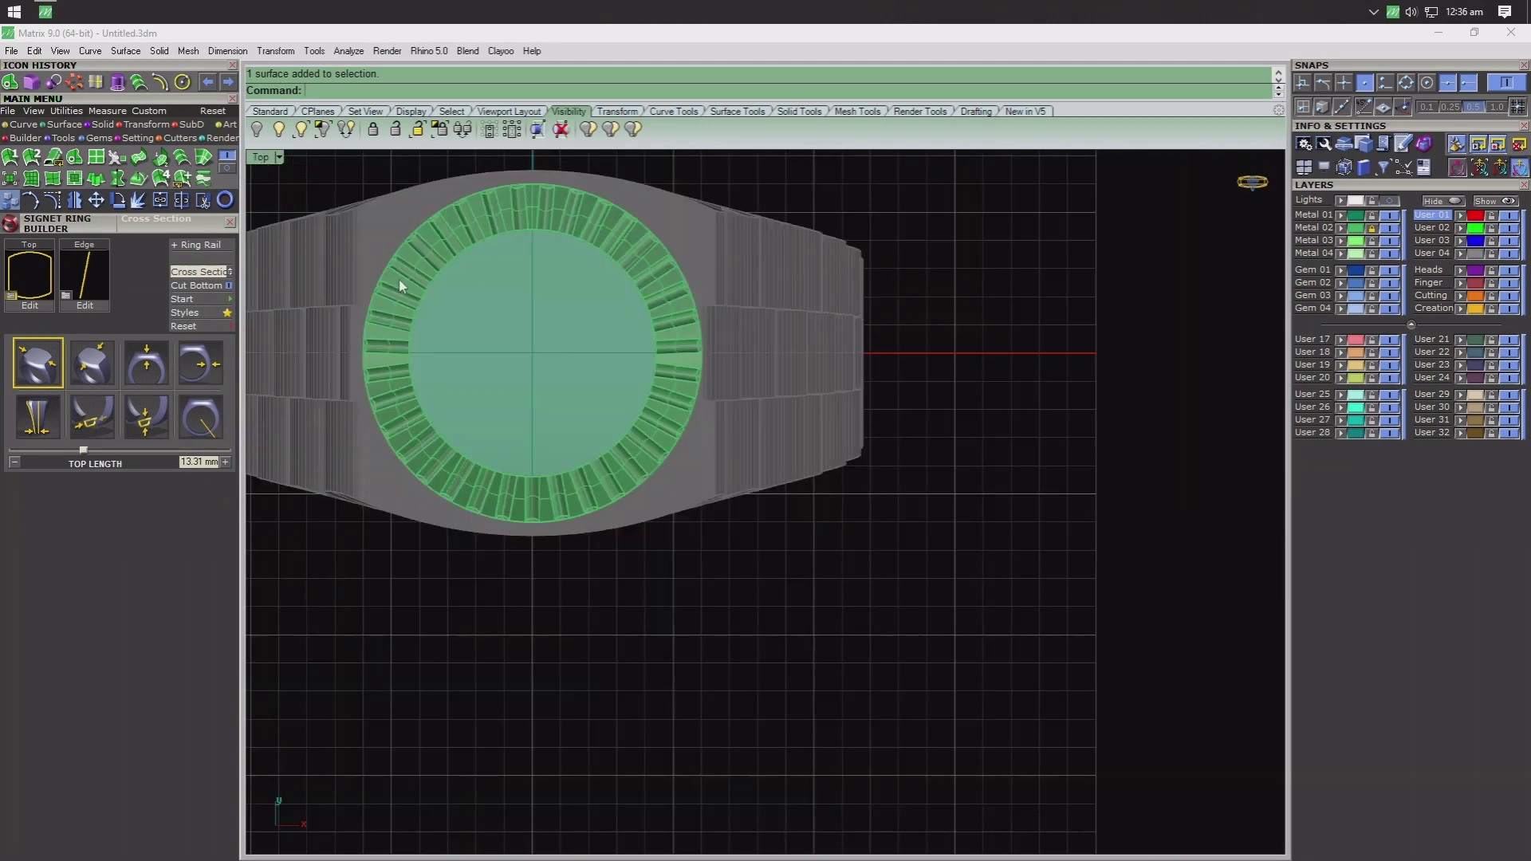
{"action": "scroll", "coordinate": [516, 349], "scroll_direction": "up", "scroll_amount": 3}
{"action": "scroll", "coordinate": [572, 429], "scroll_direction": "up", "scroll_amount": 2}
{"action": "left_click", "coordinate": [572, 429]}
{"action": "key", "text": "F6"}
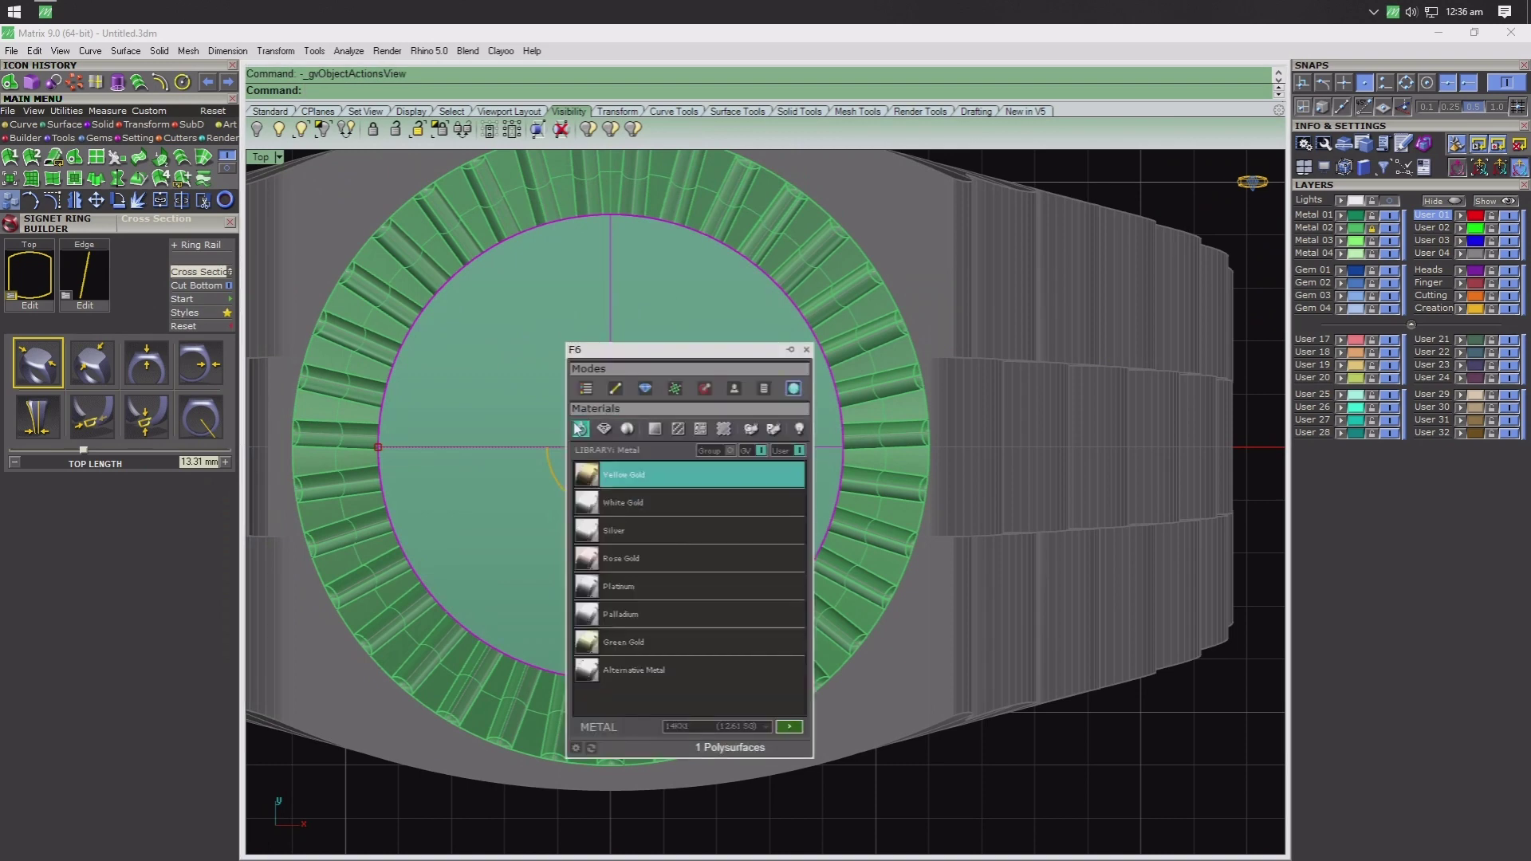
{"action": "left_click", "coordinate": [584, 389]}
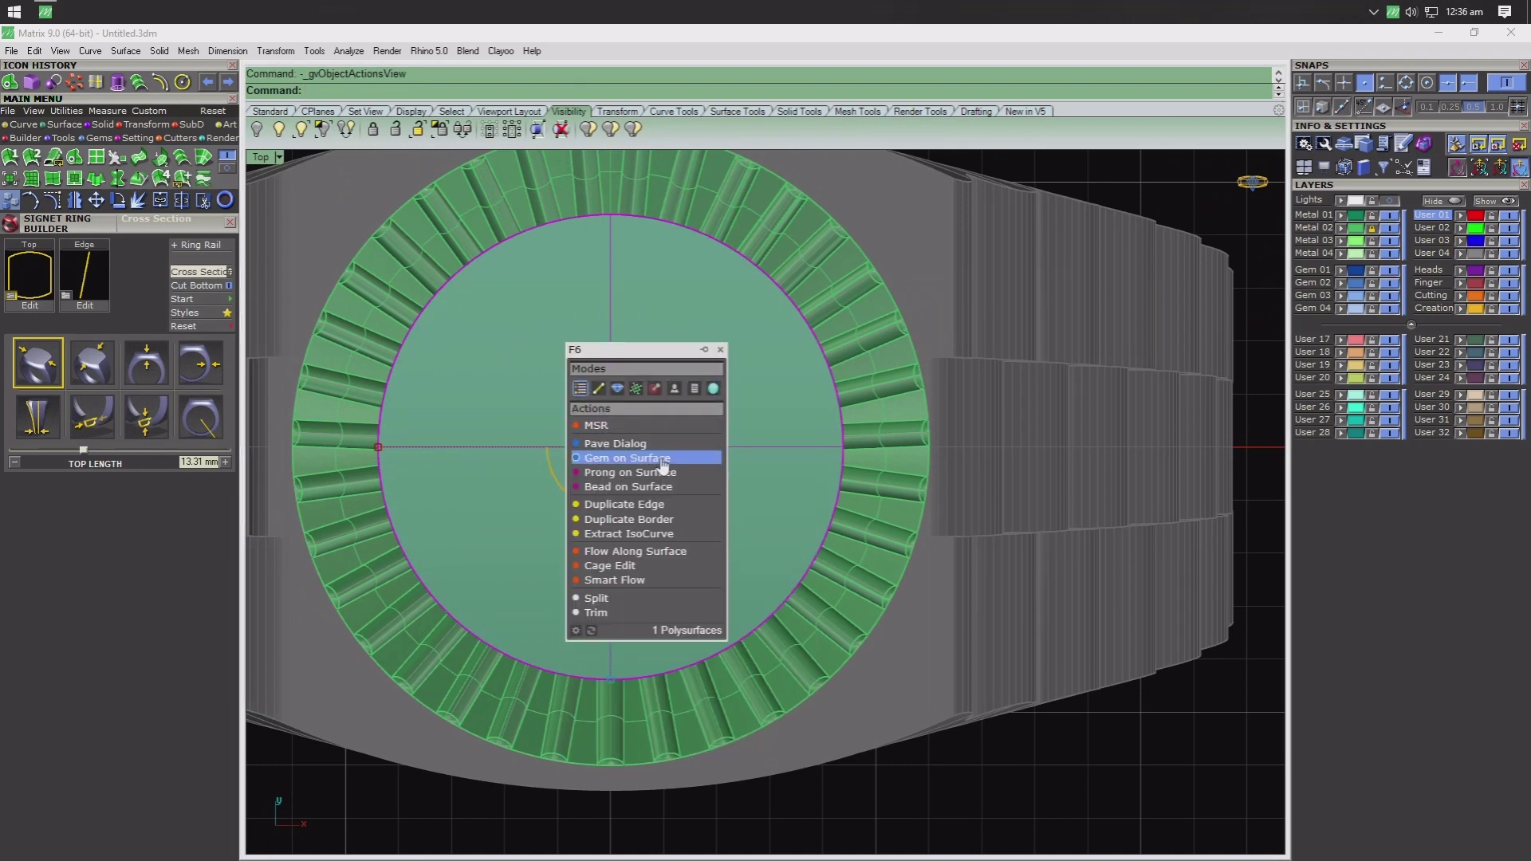
{"action": "left_click", "coordinate": [656, 465]}
{"action": "scroll", "coordinate": [602, 435], "scroll_direction": "up", "scroll_amount": 5}
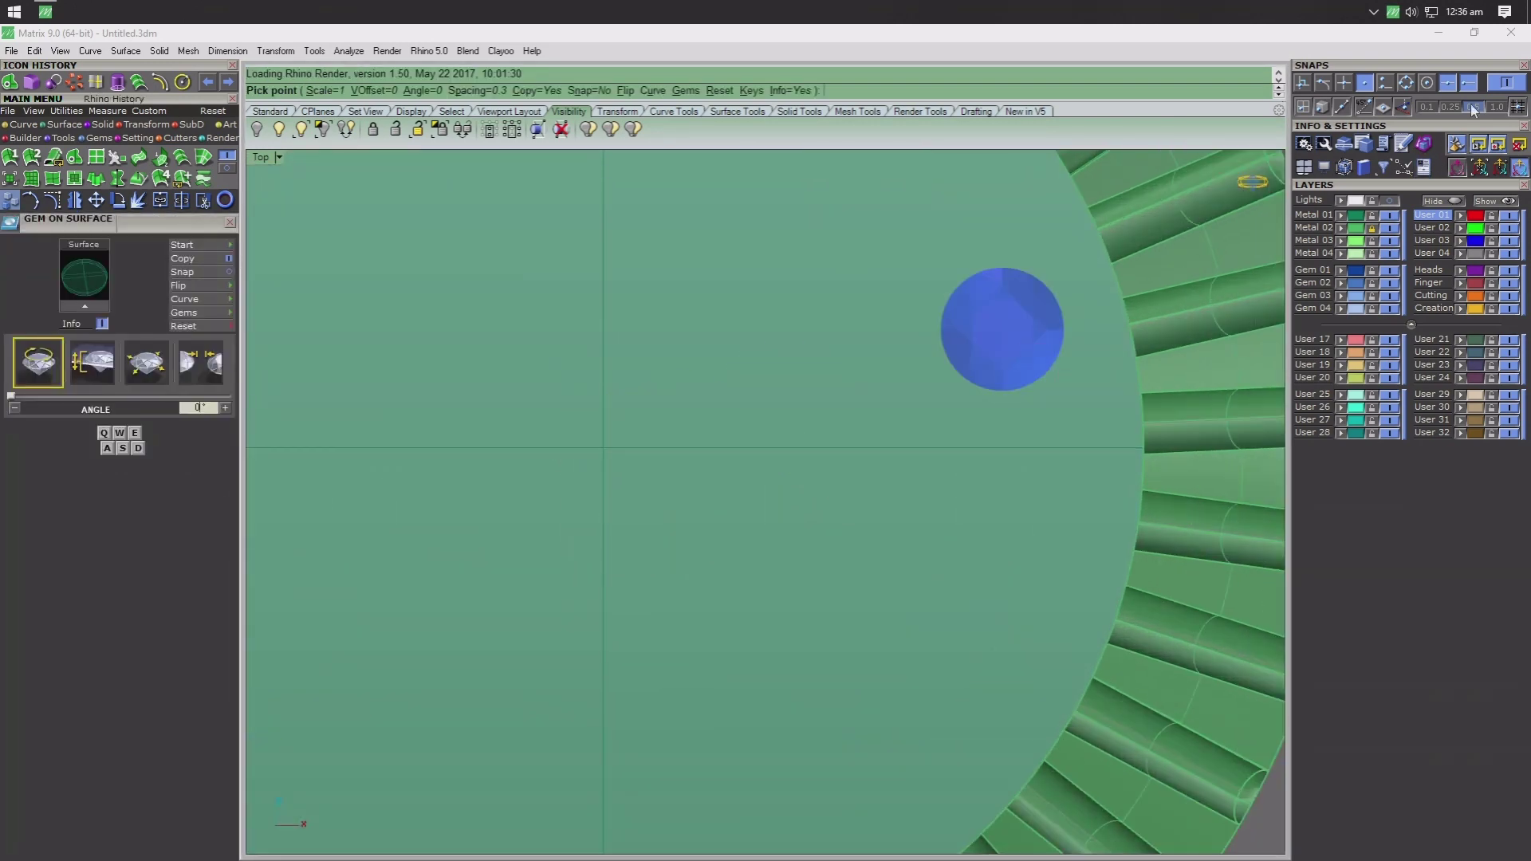
{"action": "left_click", "coordinate": [1364, 82]}
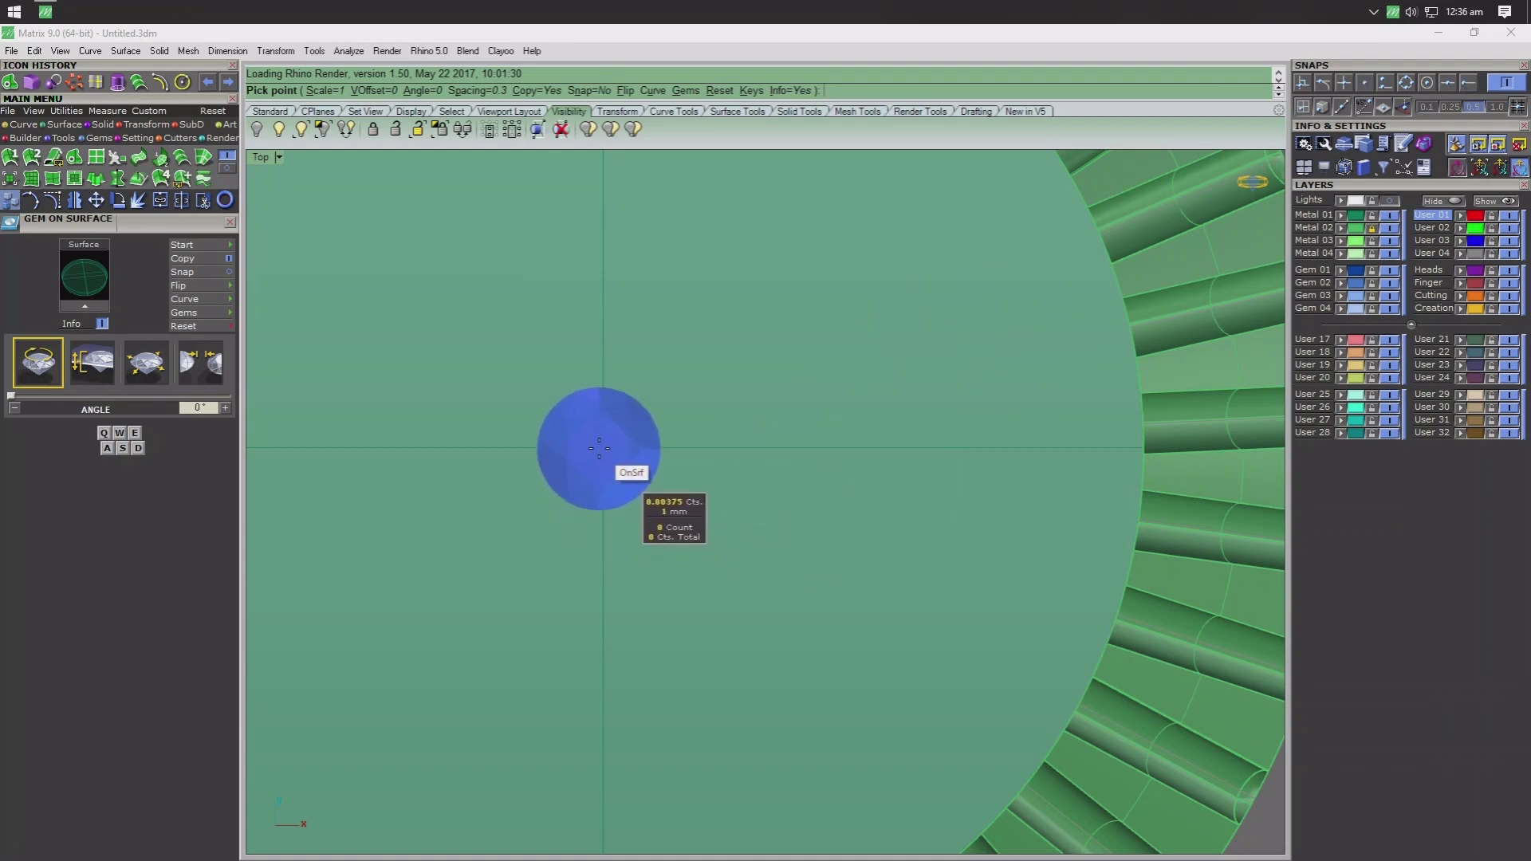
- Scale the gem up to 180% and place it at the bezel centre
{"action": "scroll", "coordinate": [608, 455], "scroll_direction": "down", "scroll_amount": 3}
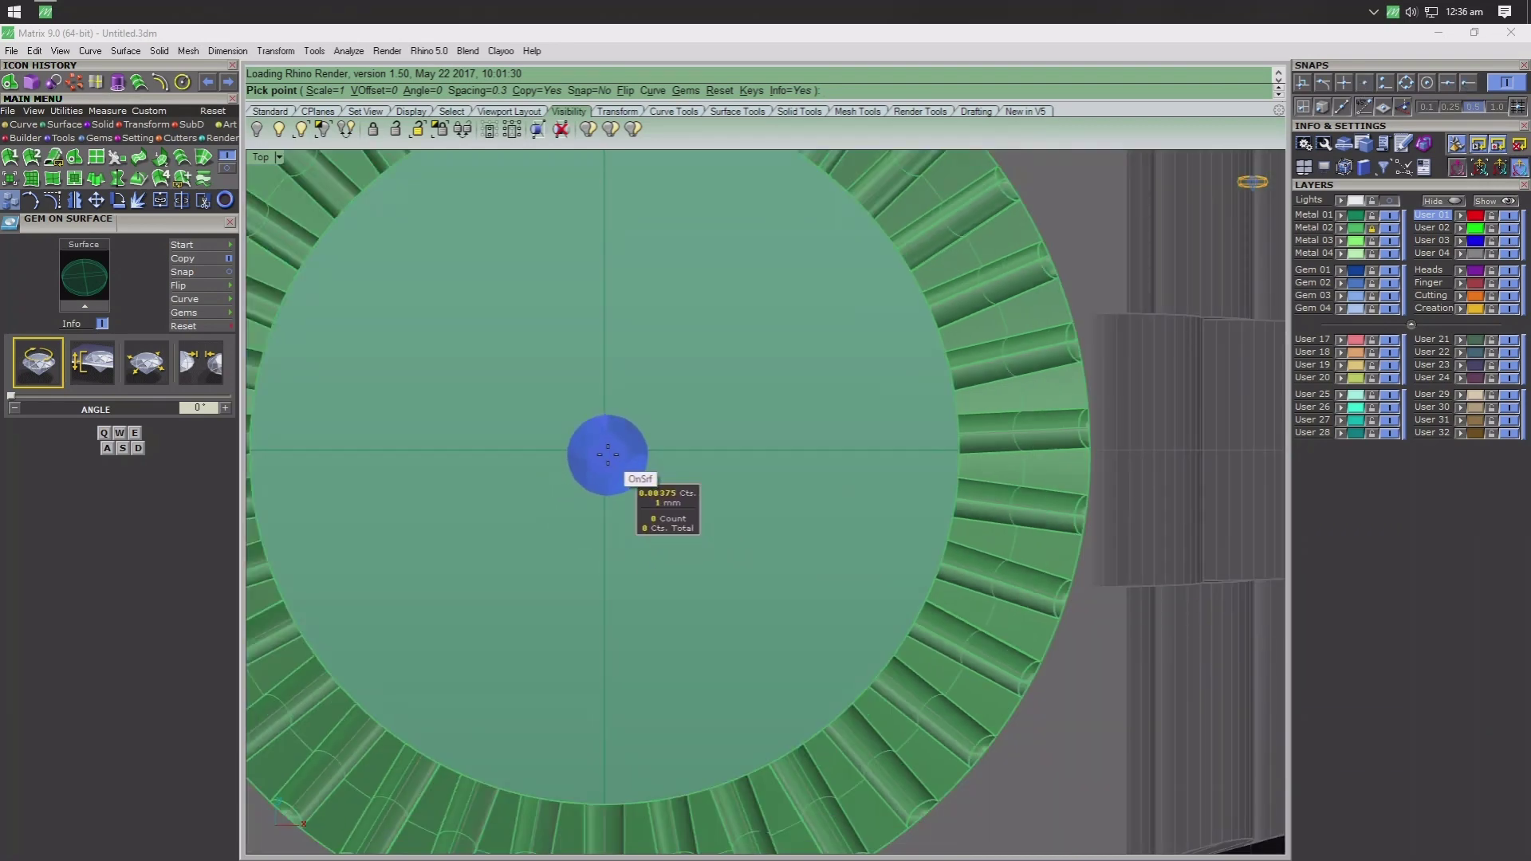
{"action": "key", "text": "w"}
{"action": "key", "text": "w"}
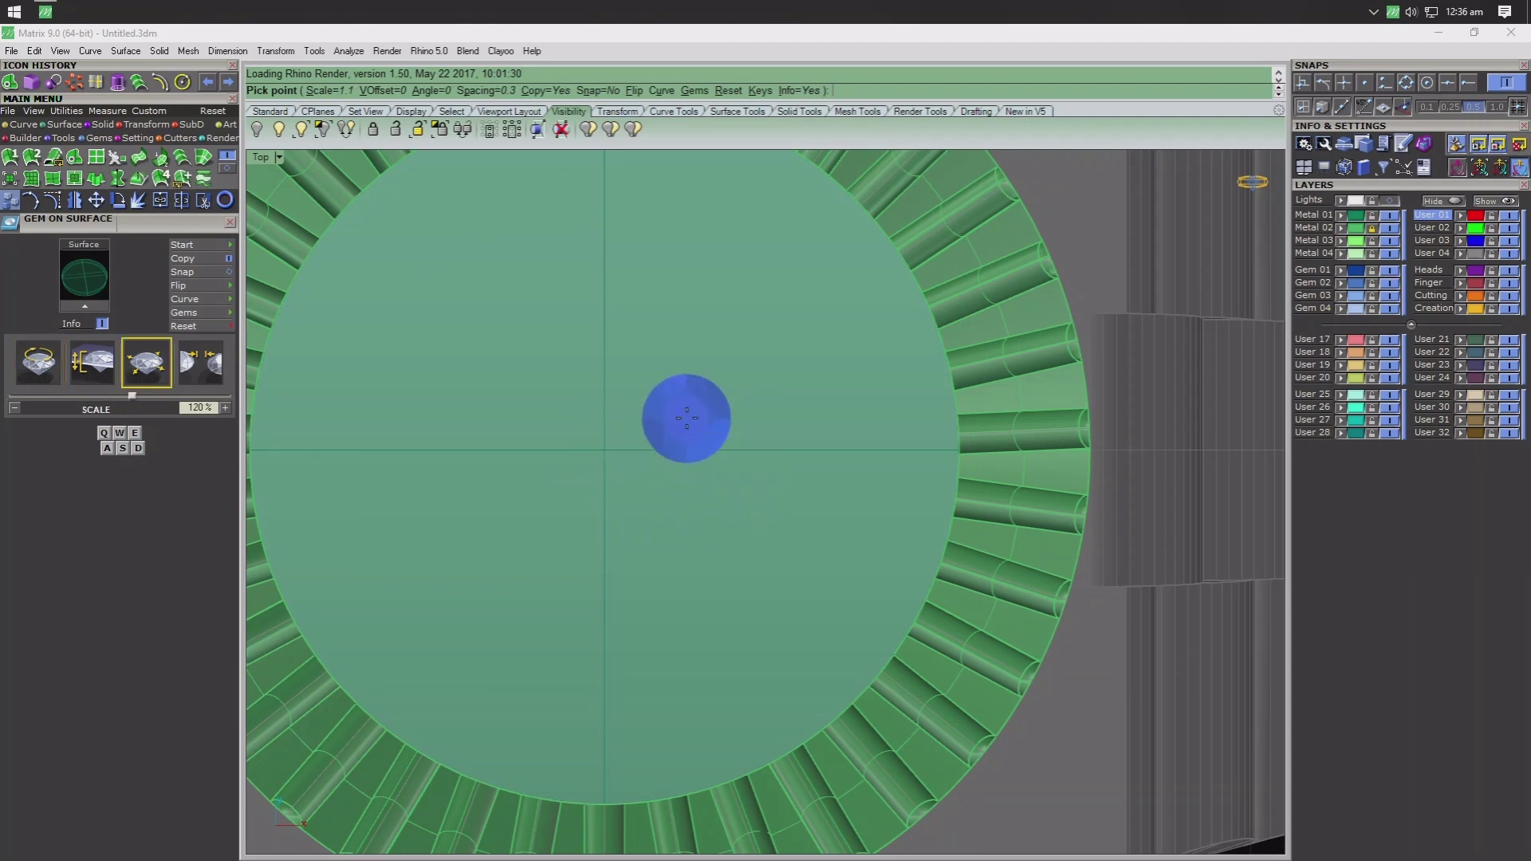
{"action": "scroll", "coordinate": [686, 418], "scroll_direction": "down", "scroll_amount": 3}
{"action": "scroll", "coordinate": [687, 418], "scroll_direction": "up", "scroll_amount": 3}
{"action": "scroll", "coordinate": [649, 434], "scroll_direction": "up", "scroll_amount": 2}
{"action": "key", "text": "w"}
{"action": "key", "text": "w"}
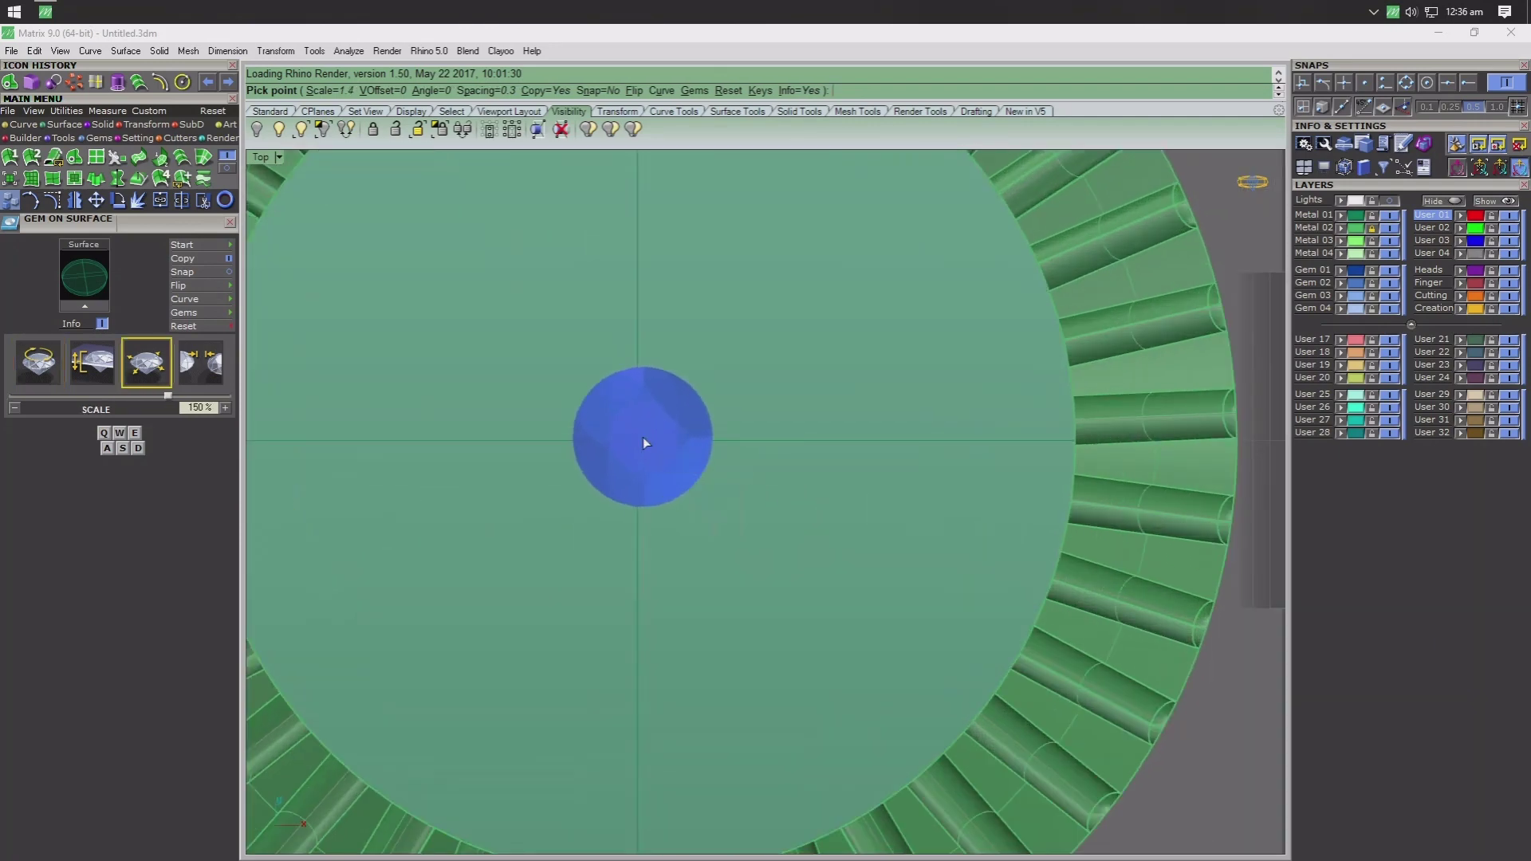
{"action": "key", "text": "w"}
{"action": "key", "text": "w"}
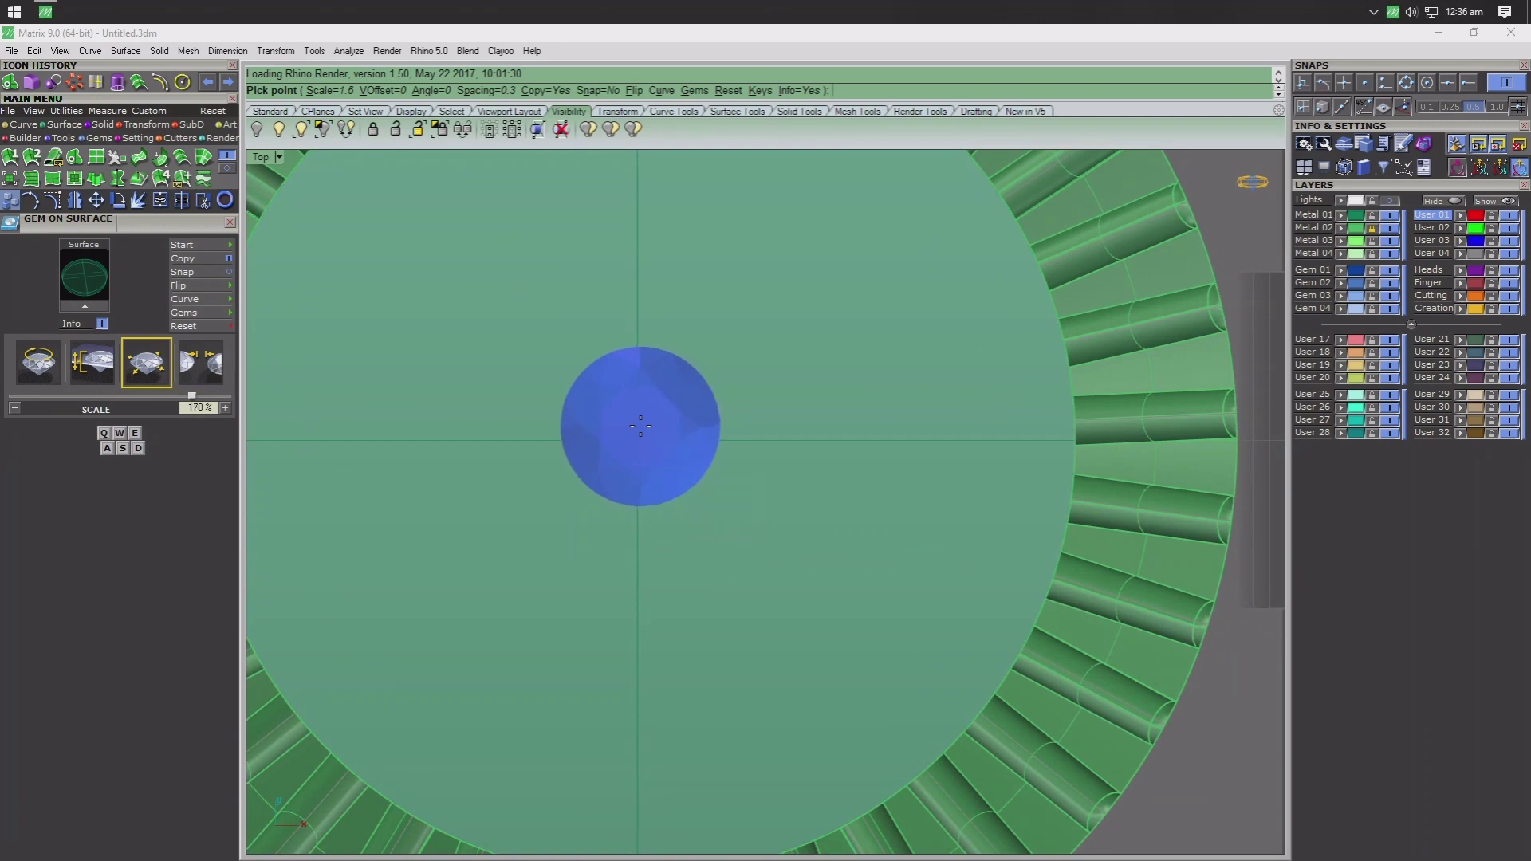
{"action": "key", "text": "w"}
{"action": "key", "text": "w"}
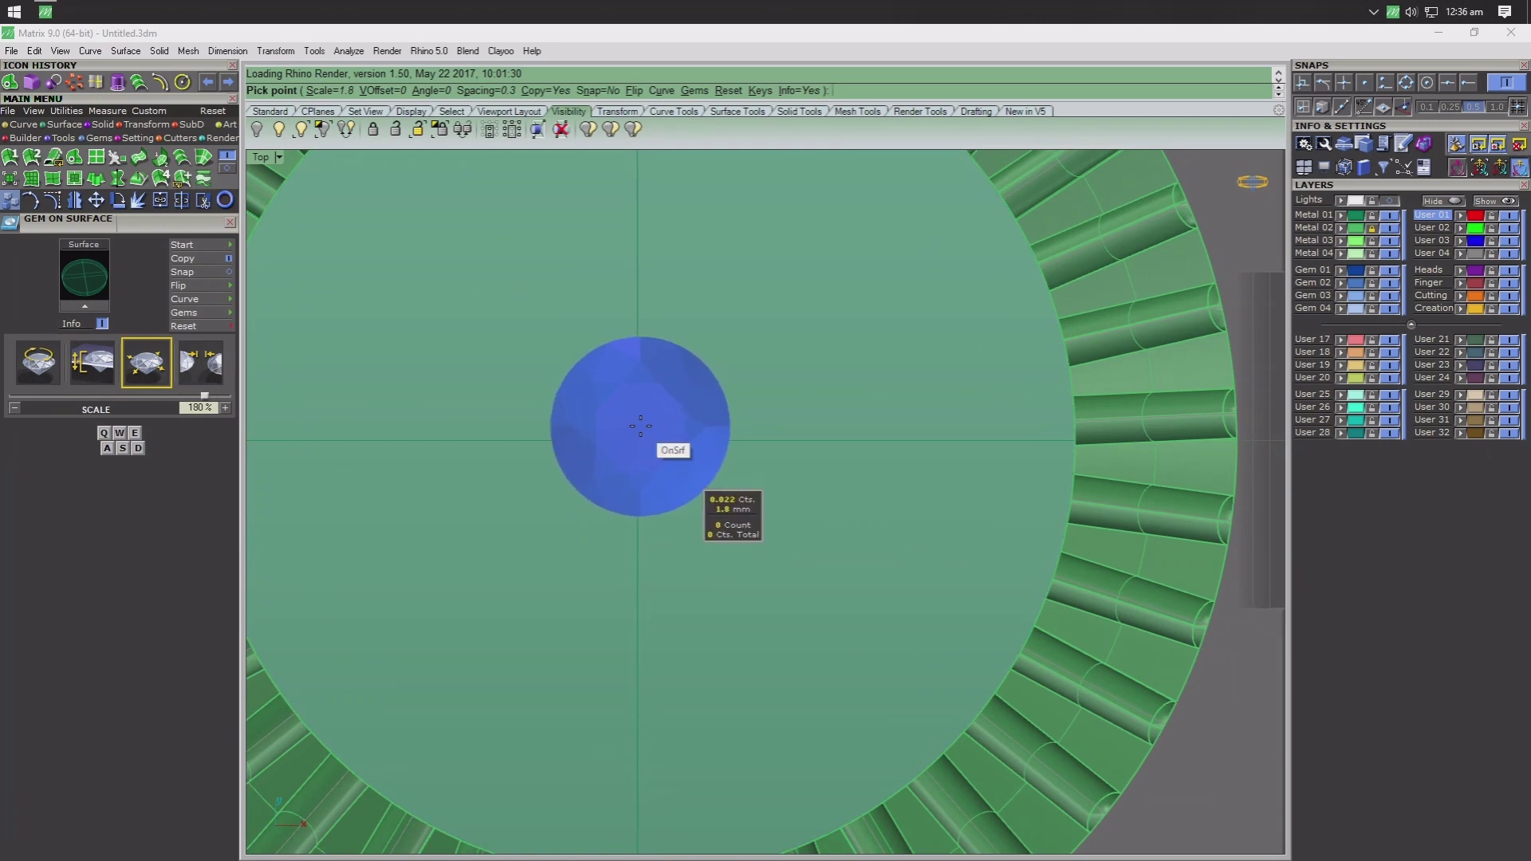
{"action": "left_click", "coordinate": [640, 425]}
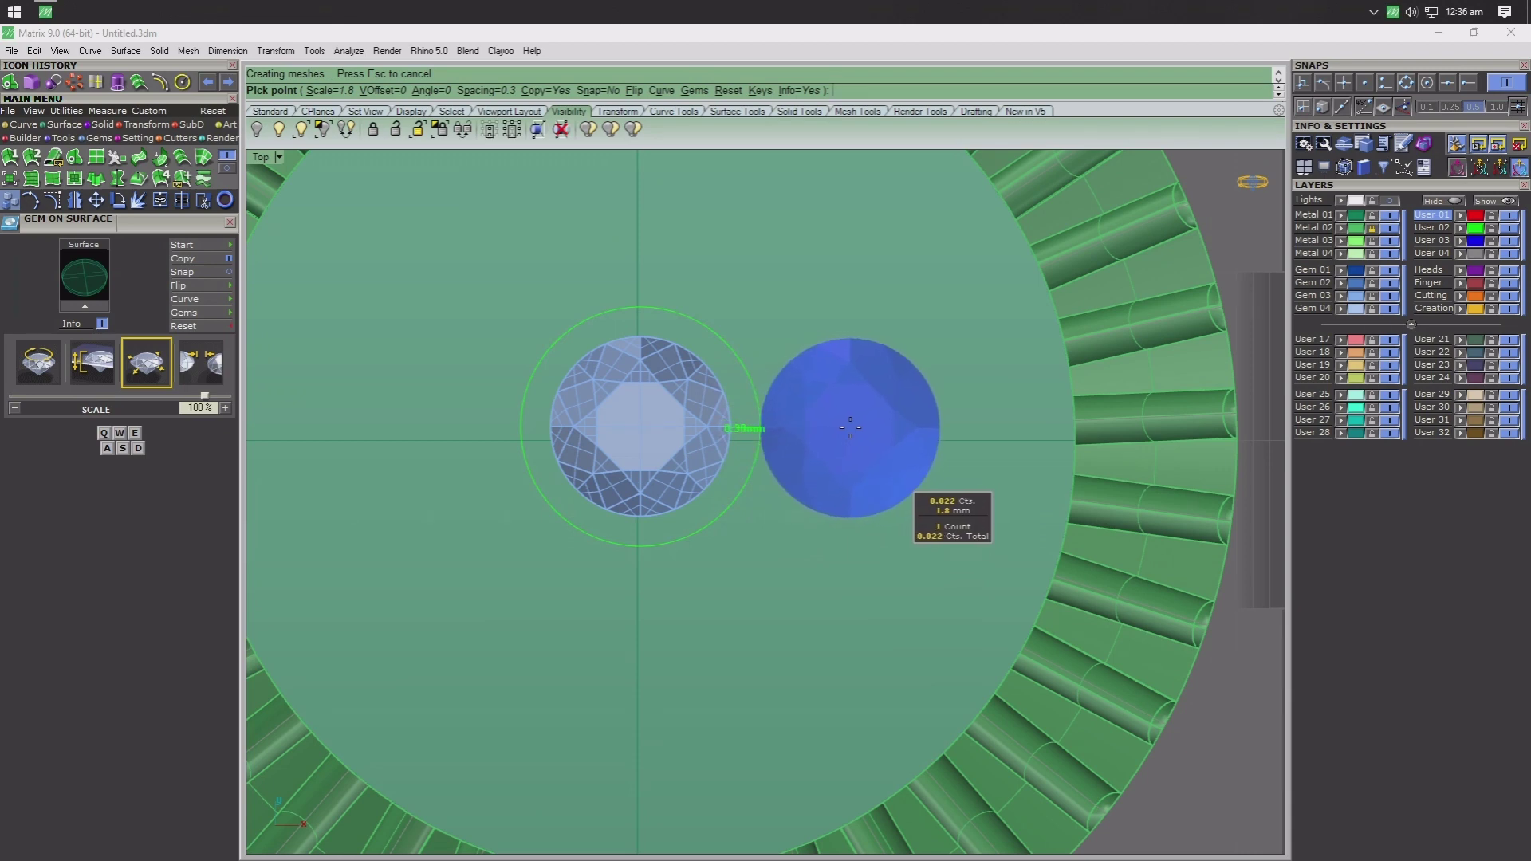
- Place a side gem and polar-array it into six around 0,0,0
{"action": "left_click", "coordinate": [850, 429]}
{"action": "key", "text": "Return"}
{"action": "left_click", "coordinate": [851, 432]}
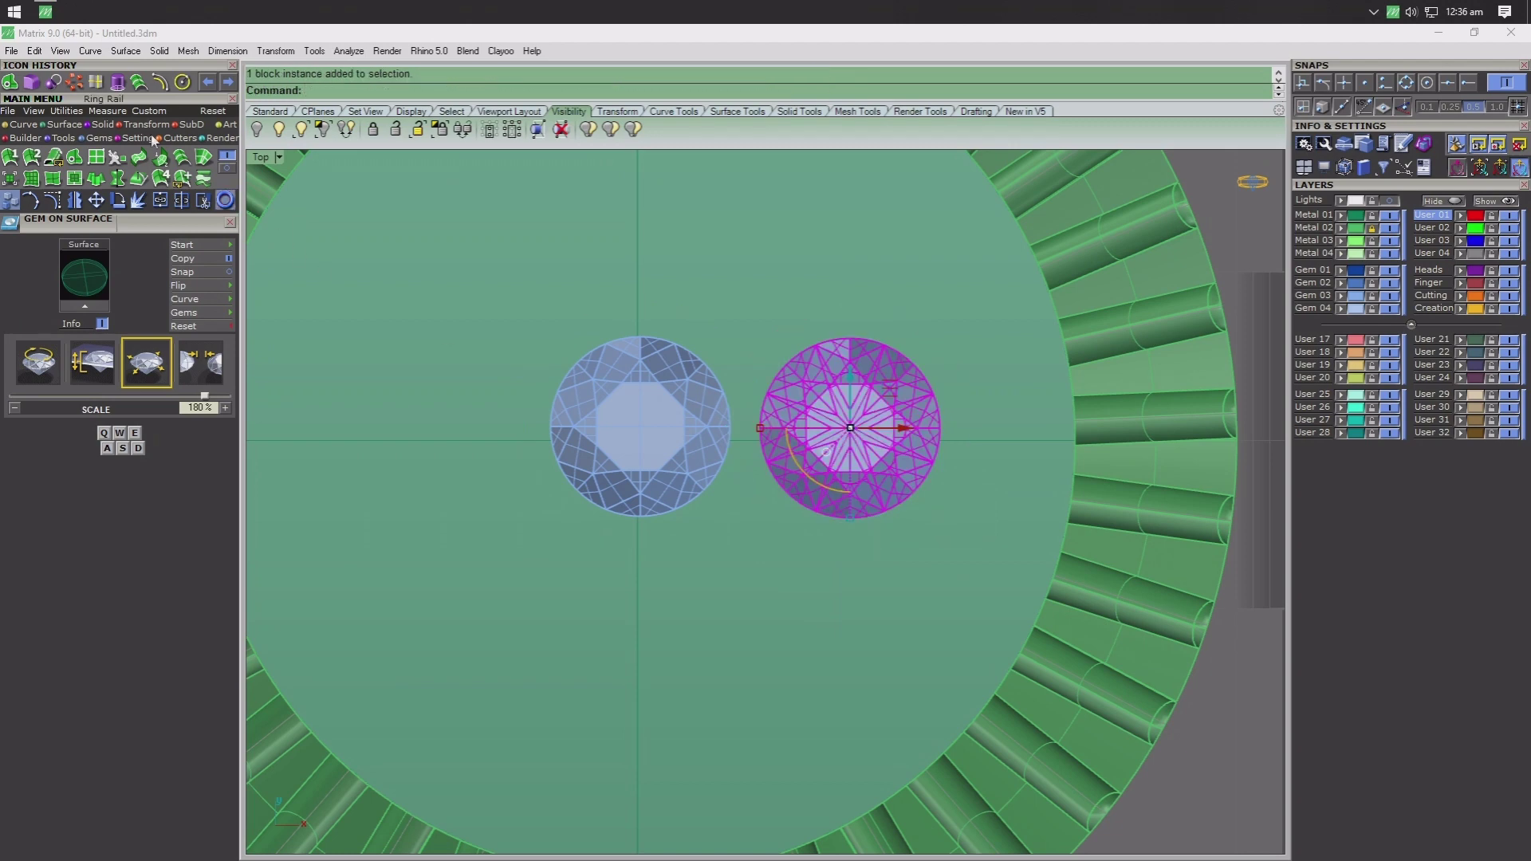
{"action": "left_click", "coordinate": [74, 81]}
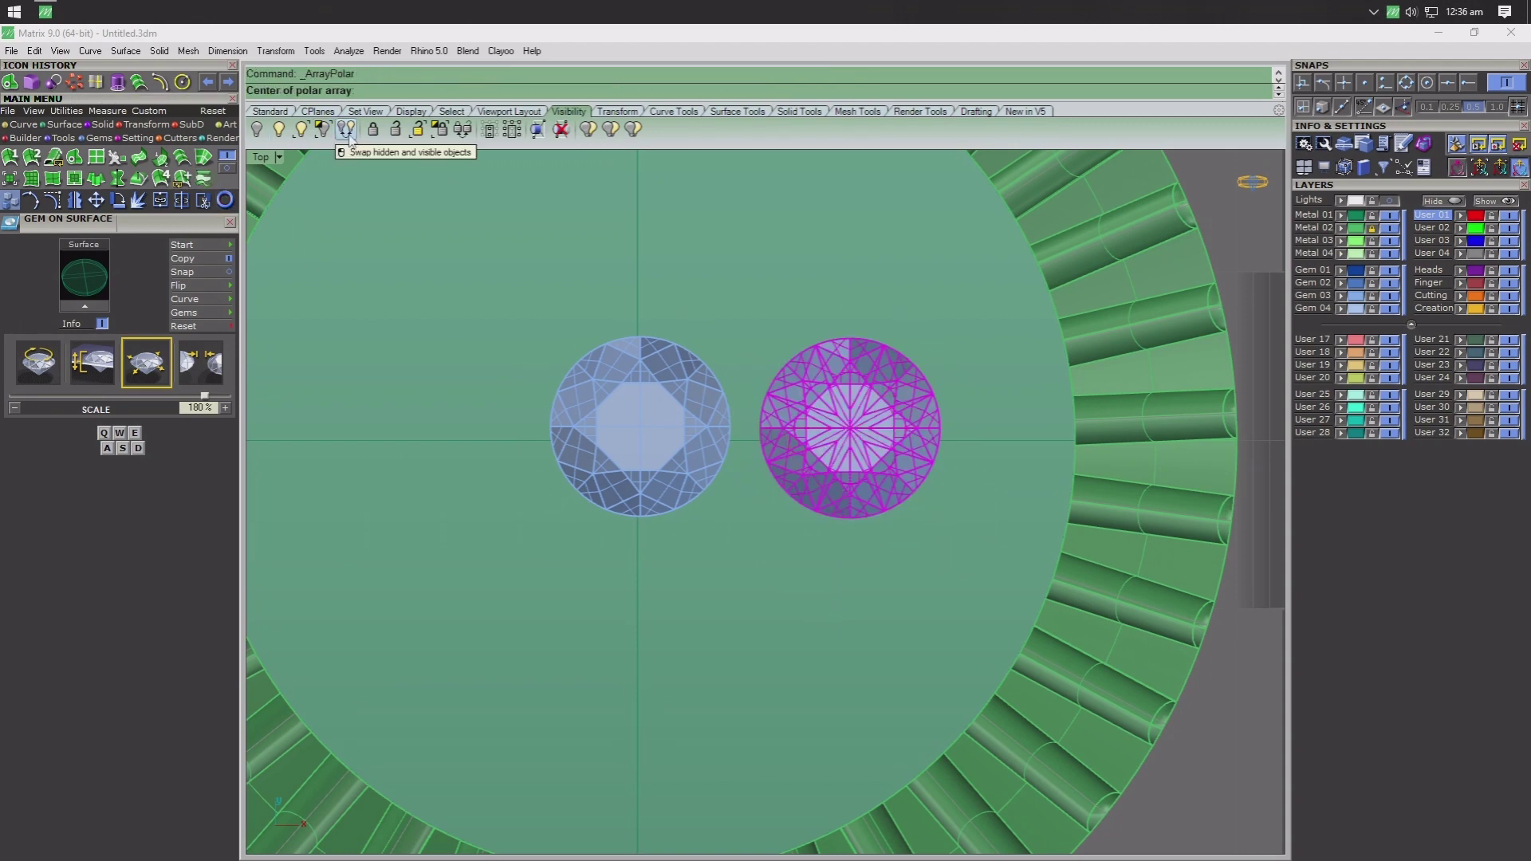
{"action": "type", "text": "0,0,0"}
{"action": "key", "text": "Return"}
{"action": "key", "text": "Return"}
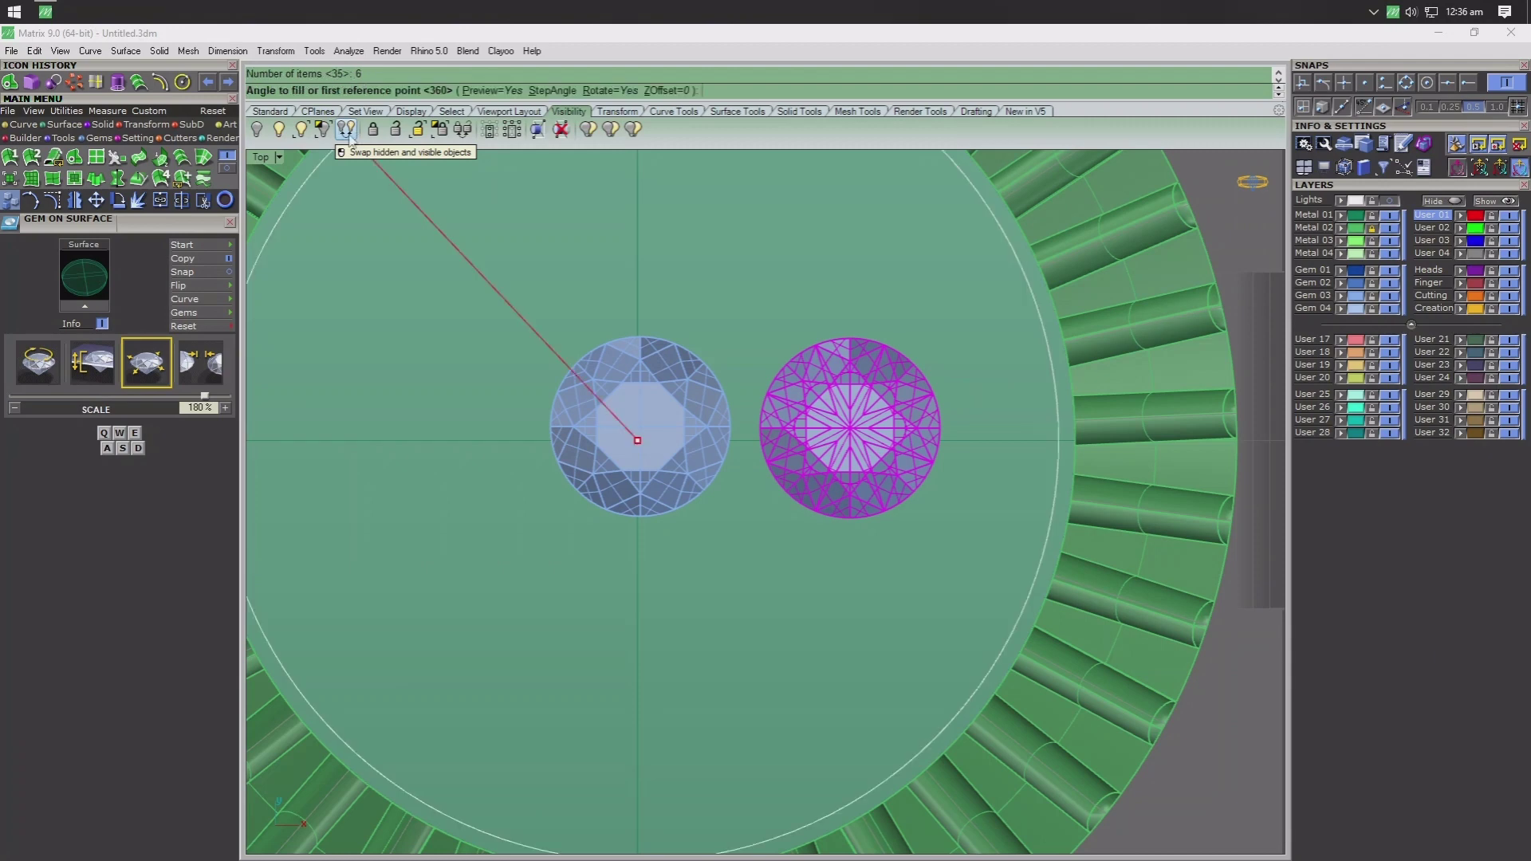
{"action": "key", "text": "Return"}
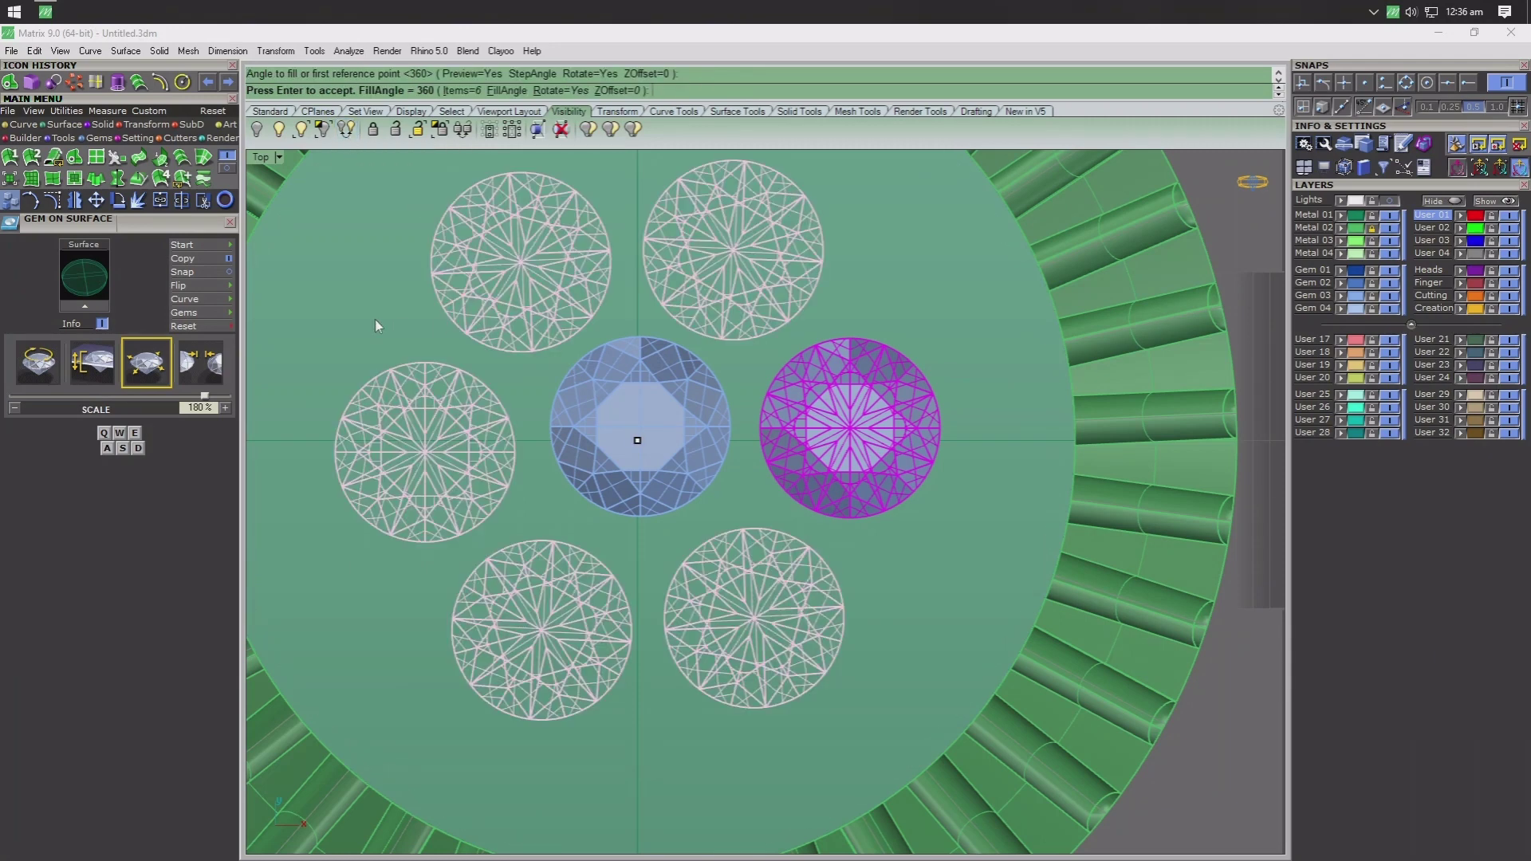
{"action": "key", "text": "Return"}
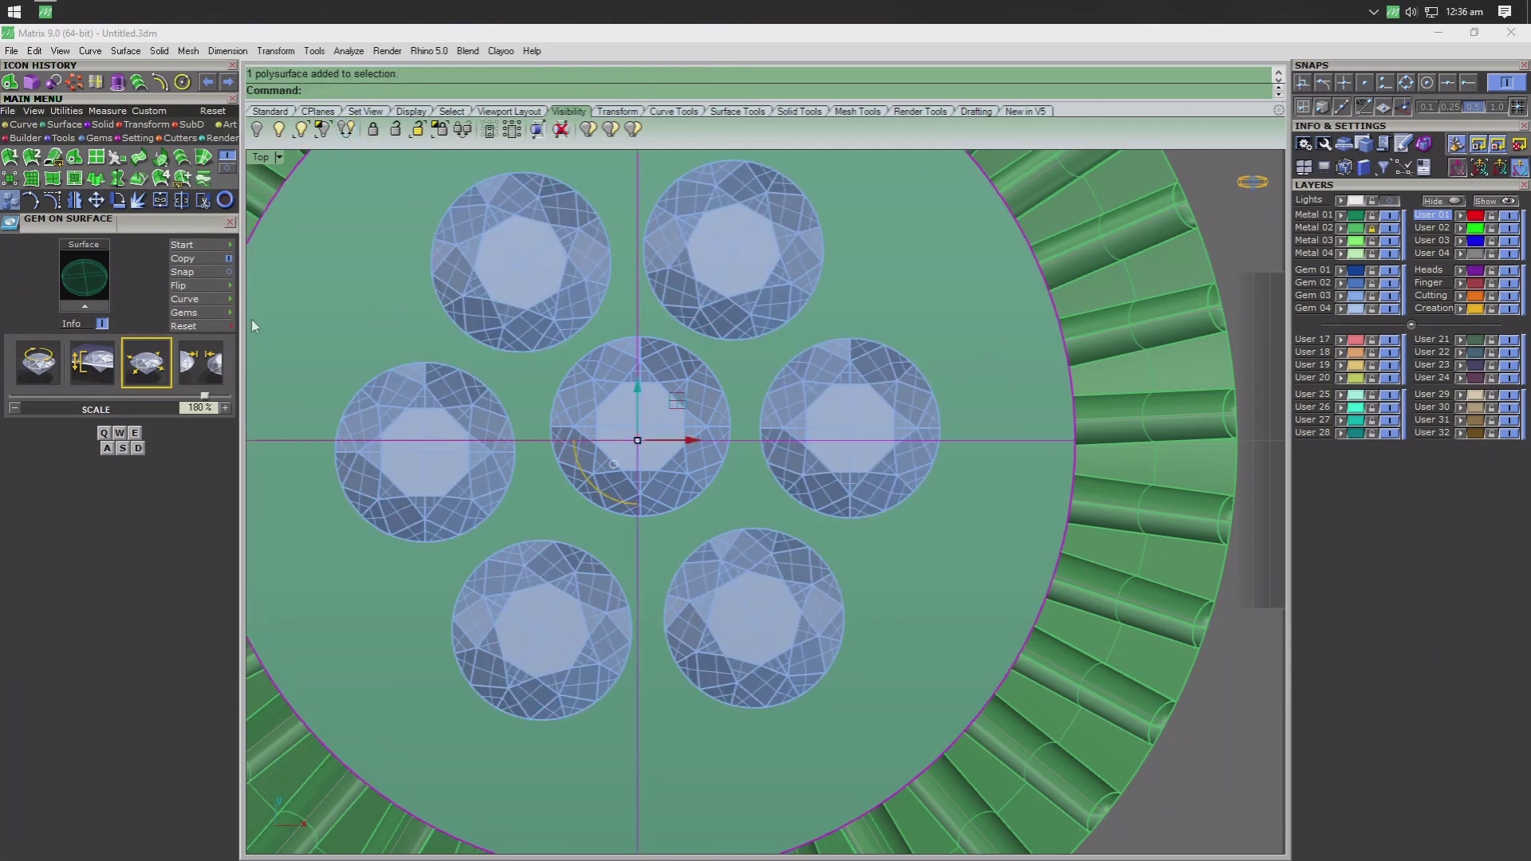
- Start another gem placement shrunk to 1.6 mm, then cancel it
{"action": "left_click", "coordinate": [99, 297]}
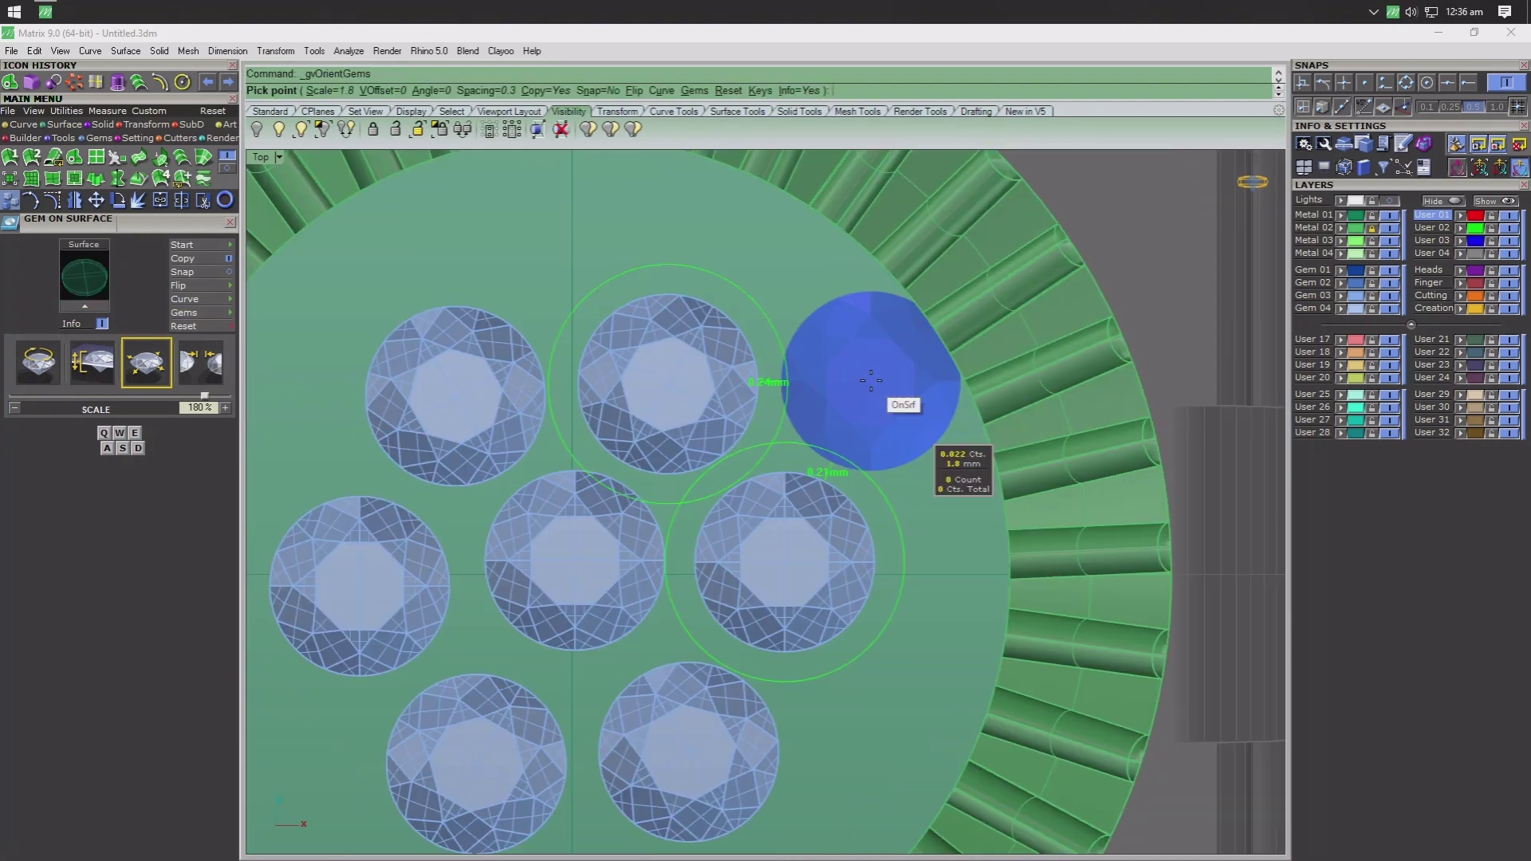
{"action": "scroll", "coordinate": [869, 382], "scroll_direction": "up", "scroll_amount": 1}
{"action": "scroll", "coordinate": [865, 375], "scroll_direction": "up", "scroll_amount": 1}
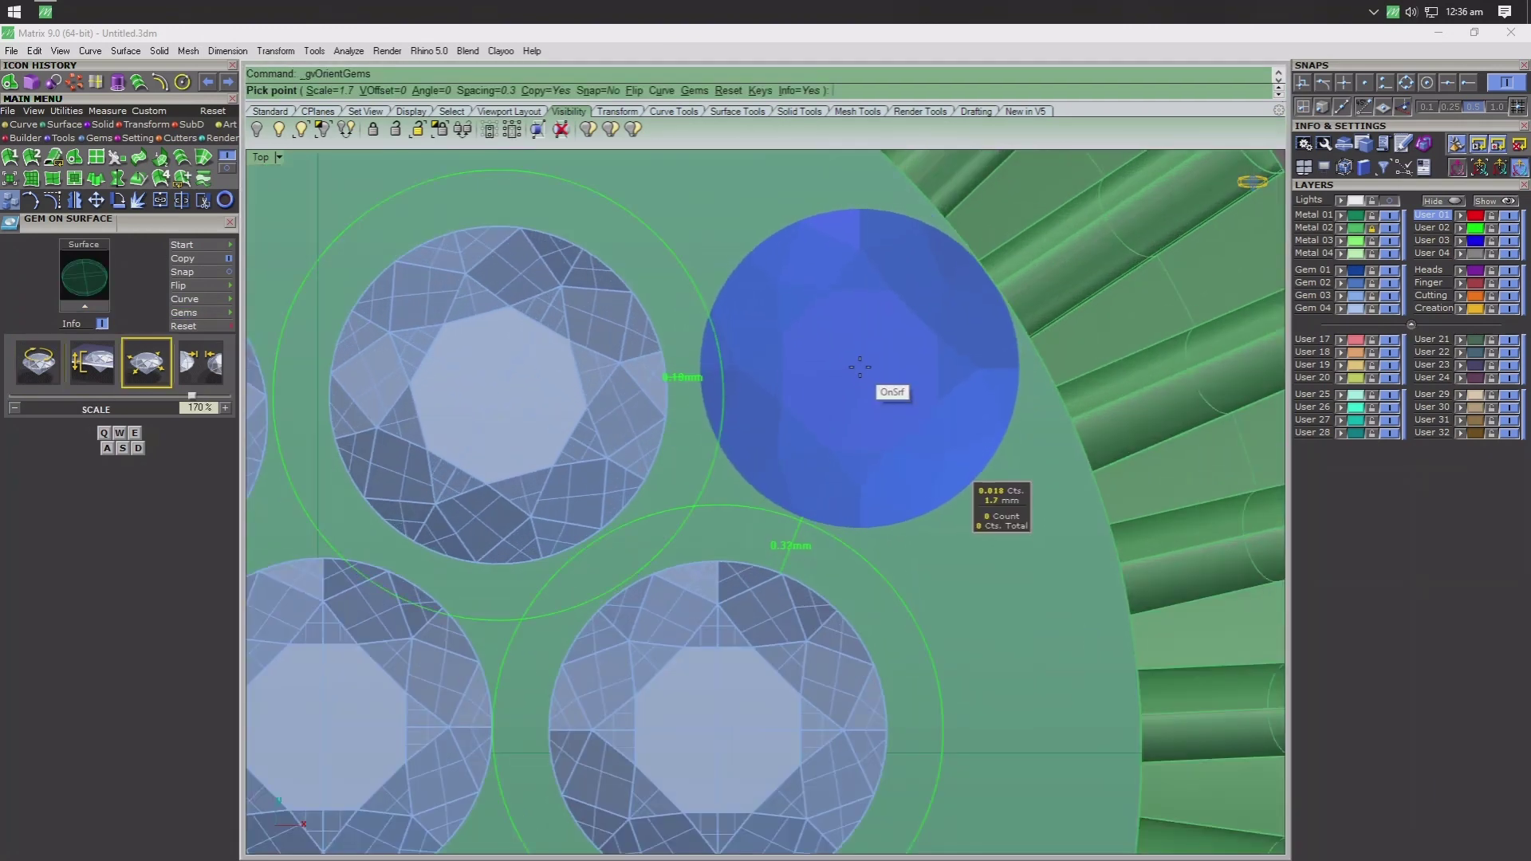
{"action": "key", "text": "s"}
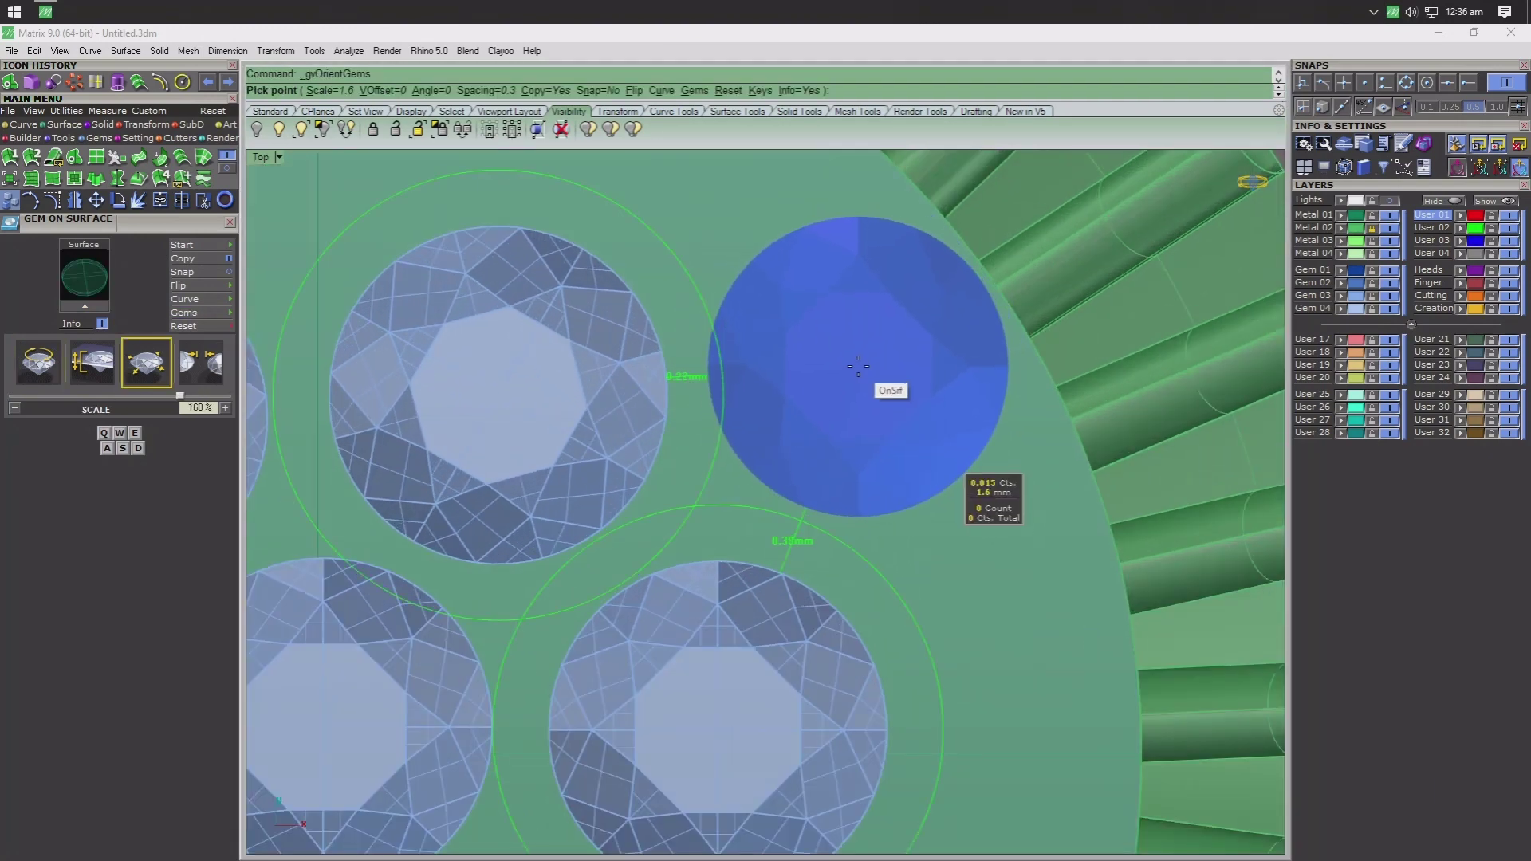
{"action": "key", "text": "Escape"}
{"action": "scroll", "coordinate": [861, 376], "scroll_direction": "down", "scroll_amount": 1}
{"action": "scroll", "coordinate": [804, 383], "scroll_direction": "down", "scroll_amount": 2}
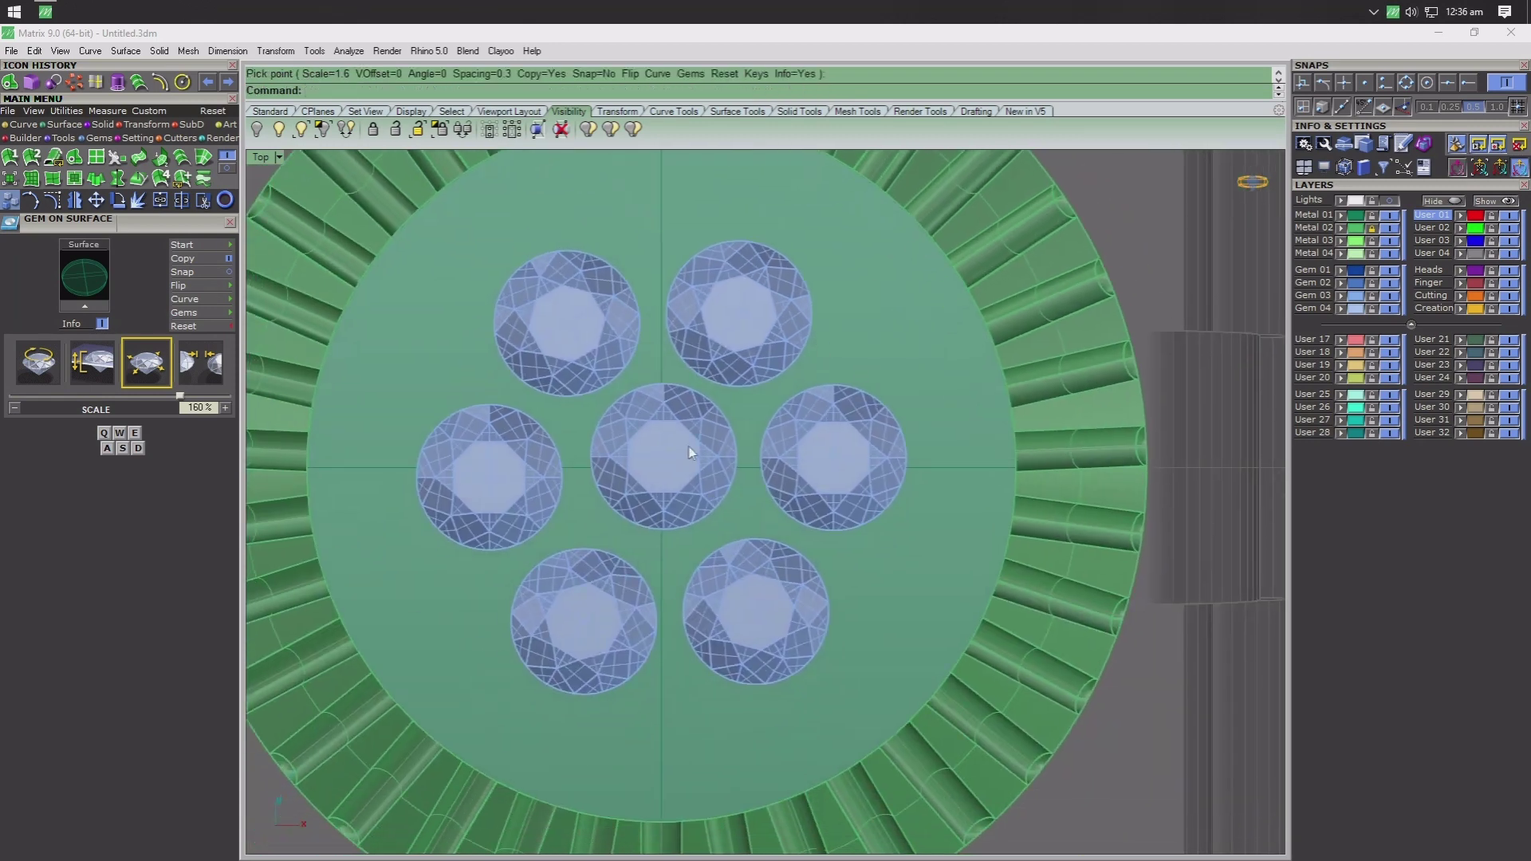
- Resize the centre gem with the size dial, settling on 1.7 mm
{"action": "left_click", "coordinate": [713, 467]}
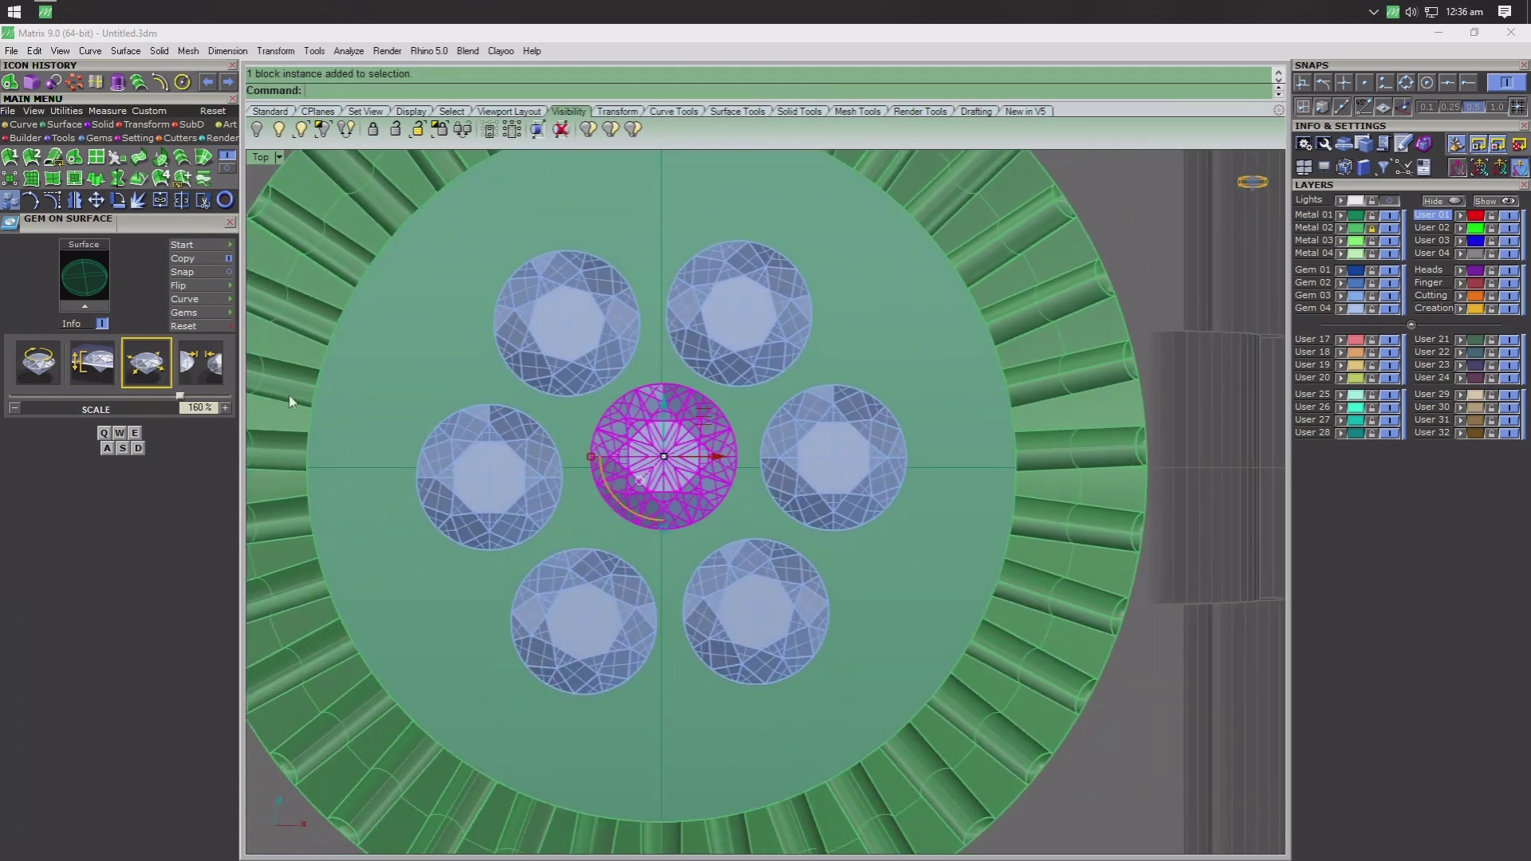
{"action": "left_click", "coordinate": [99, 138]}
{"action": "left_click", "coordinate": [10, 157]}
{"action": "left_click", "coordinate": [32, 323]}
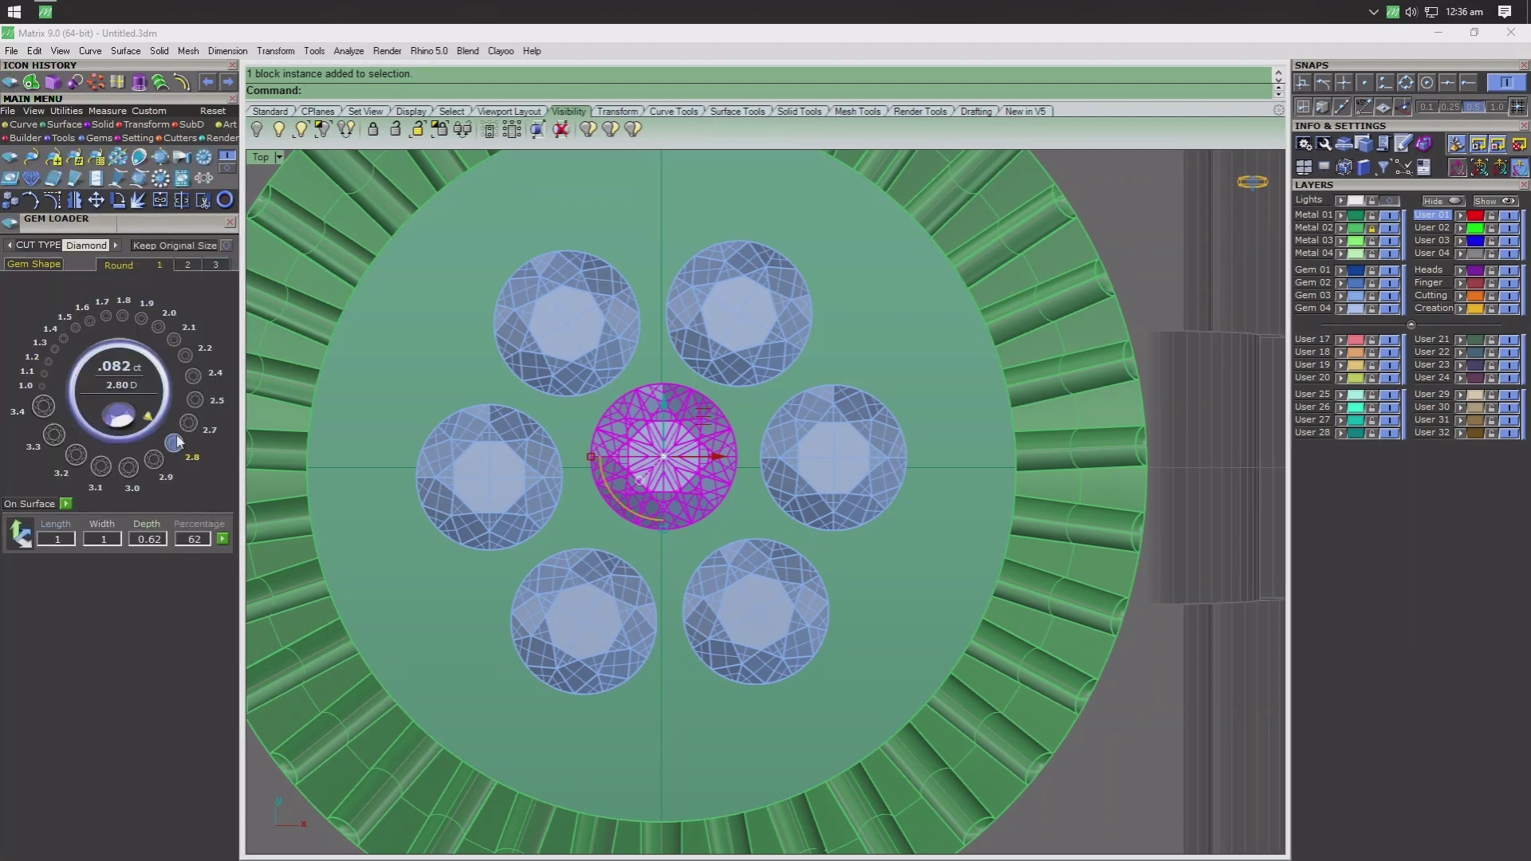
{"action": "left_click", "coordinate": [204, 373]}
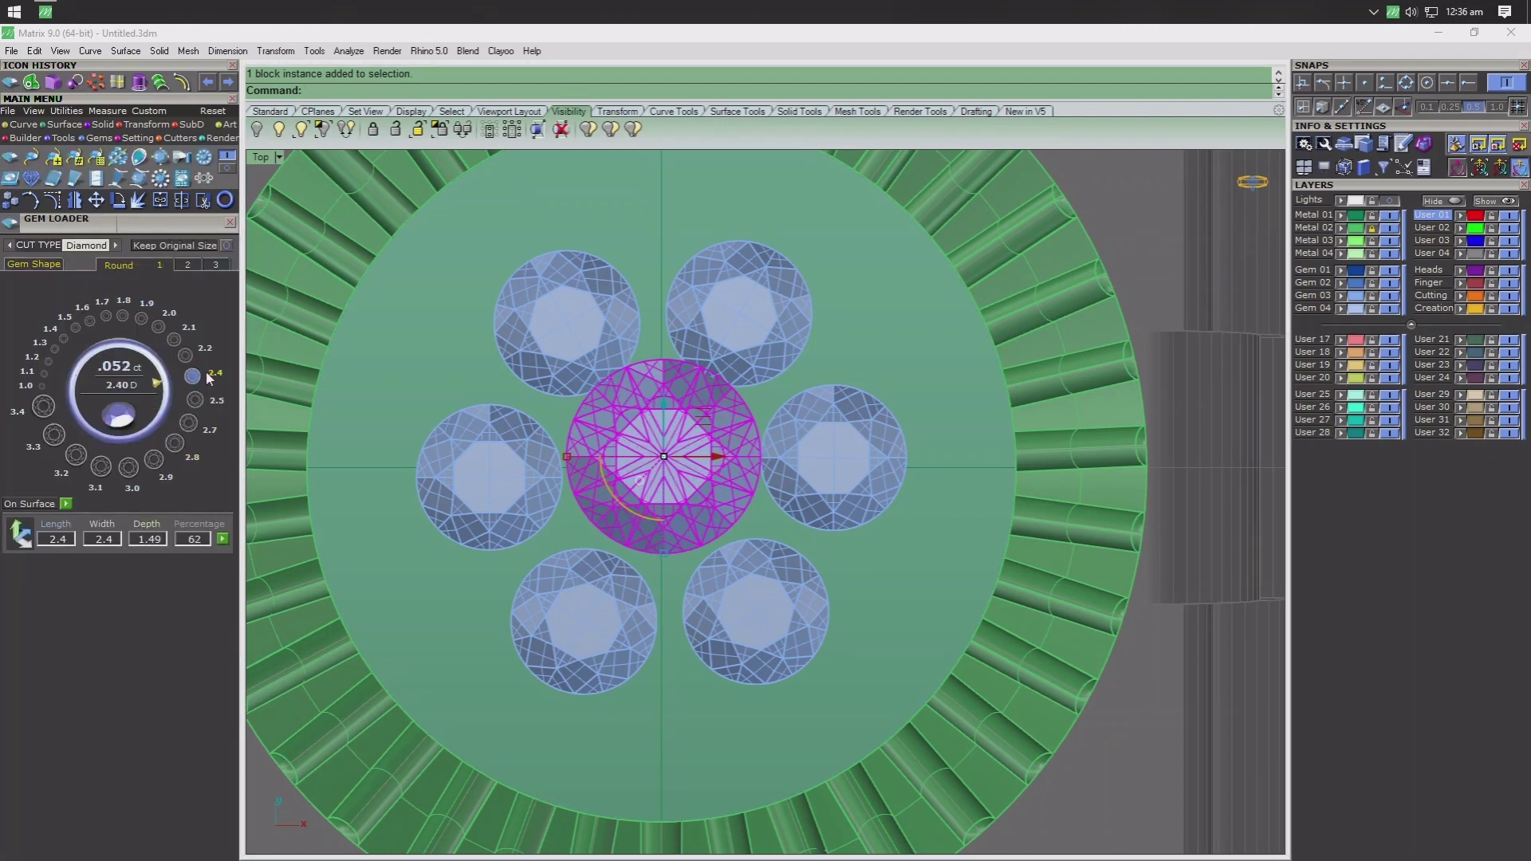
{"action": "left_click", "coordinate": [139, 307]}
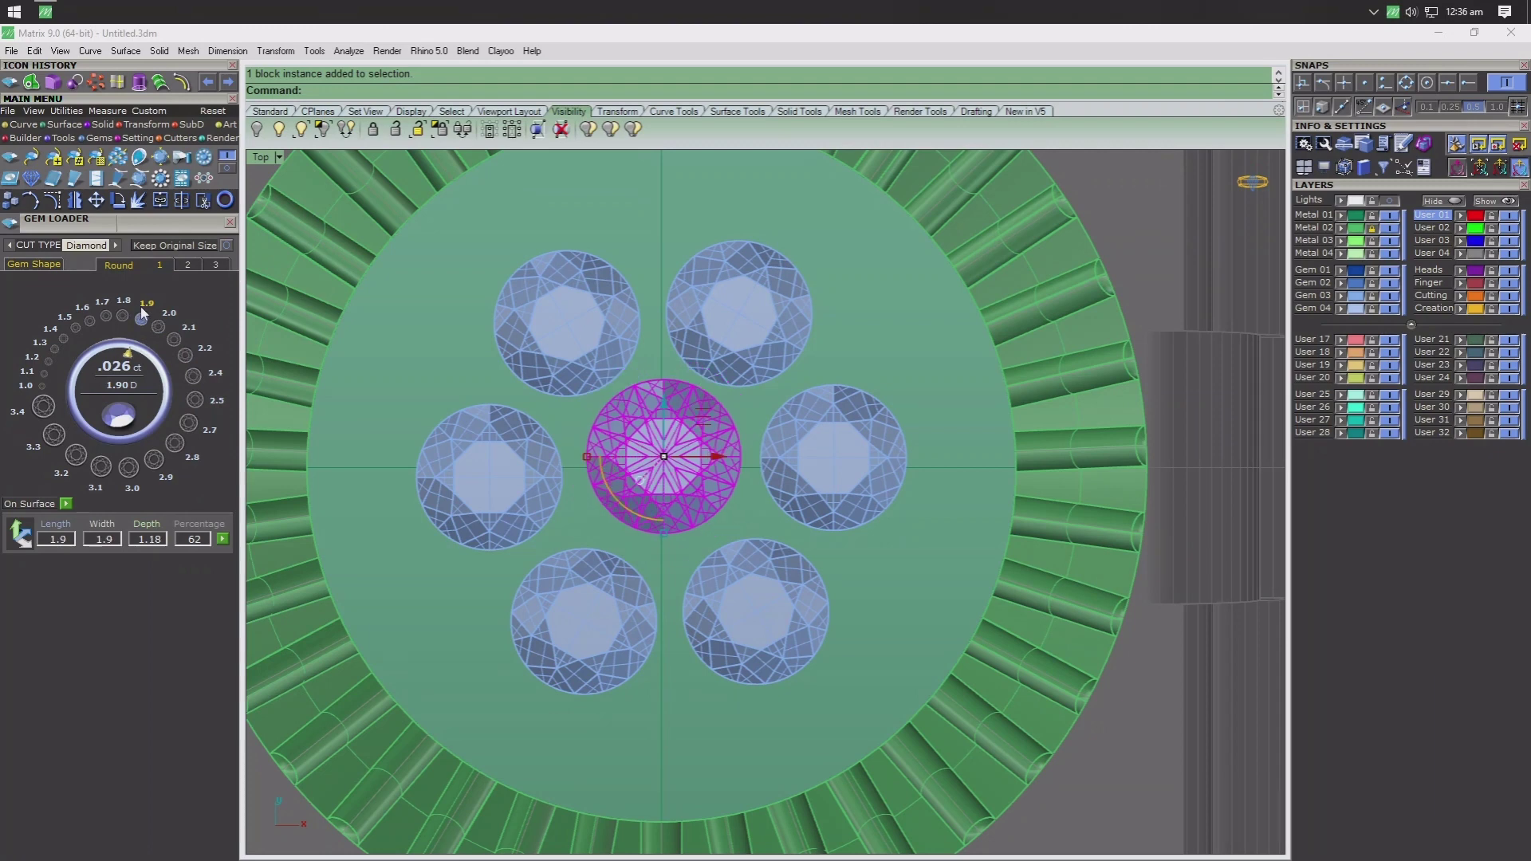
{"action": "left_click", "coordinate": [120, 304]}
{"action": "left_click", "coordinate": [106, 304]}
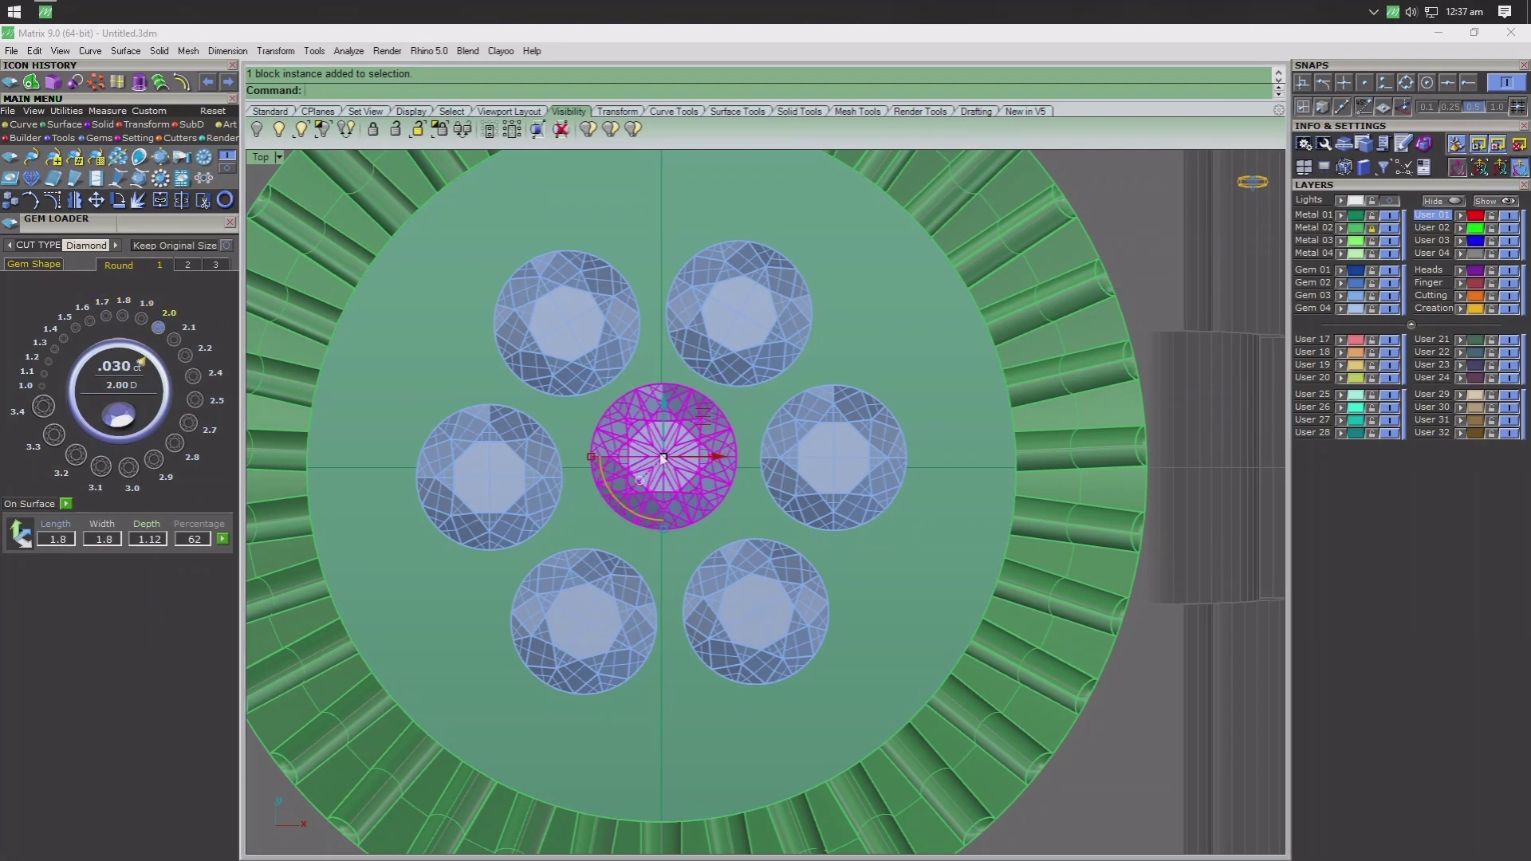
- Drag the right-hand gem toward the centre and resize it to 2.1
{"action": "left_click", "coordinate": [829, 457]}
{"action": "scroll", "coordinate": [830, 456], "scroll_direction": "up", "scroll_amount": 4}
{"action": "left_click_drag", "start_coordinate": [894, 470], "coordinate": [879, 478]}
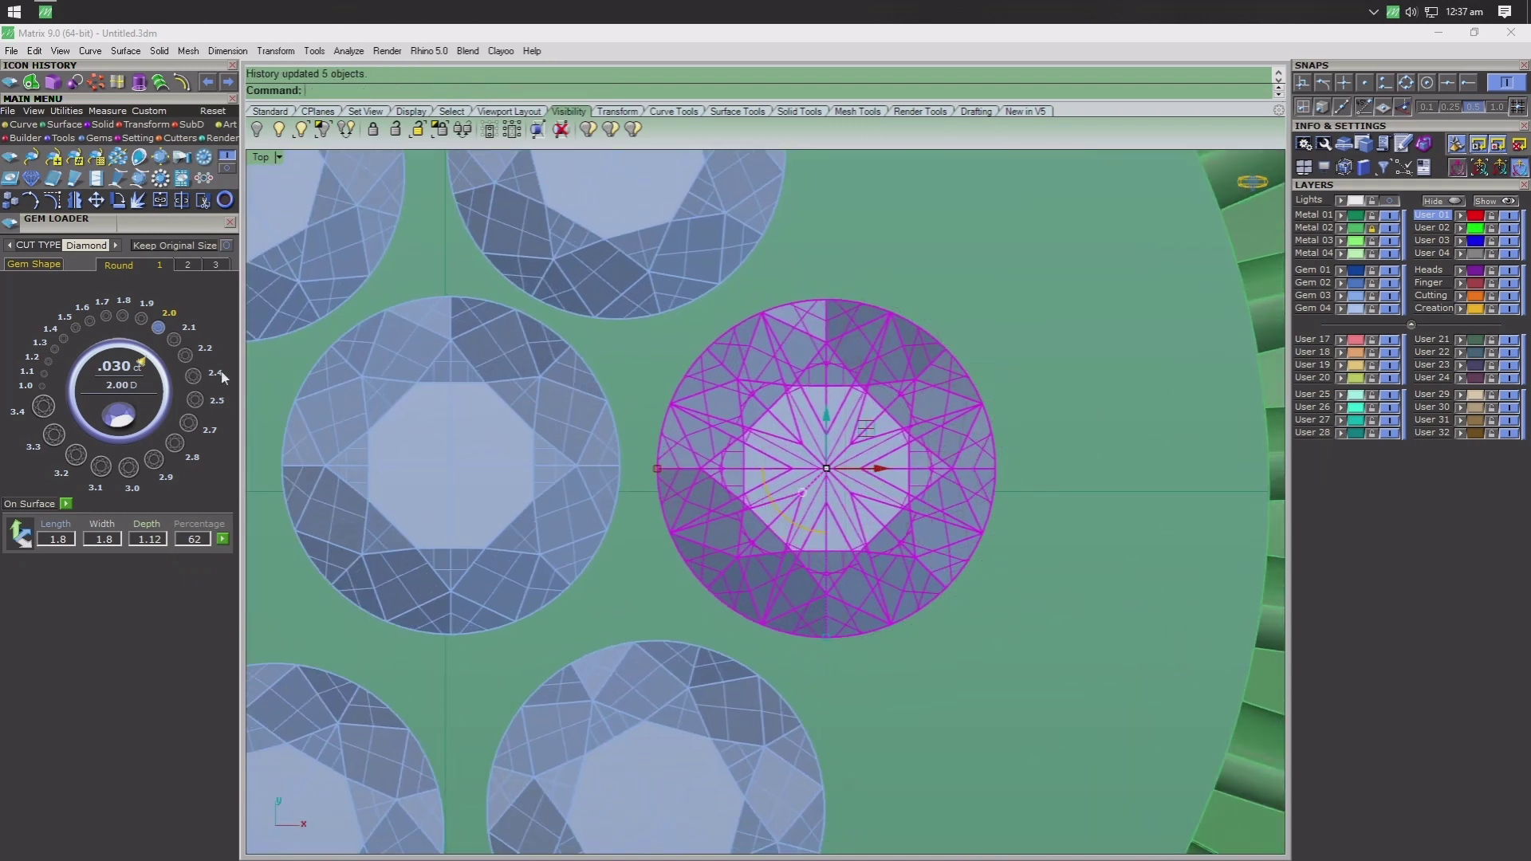
{"action": "left_click", "coordinate": [144, 320]}
{"action": "left_click", "coordinate": [122, 317]}
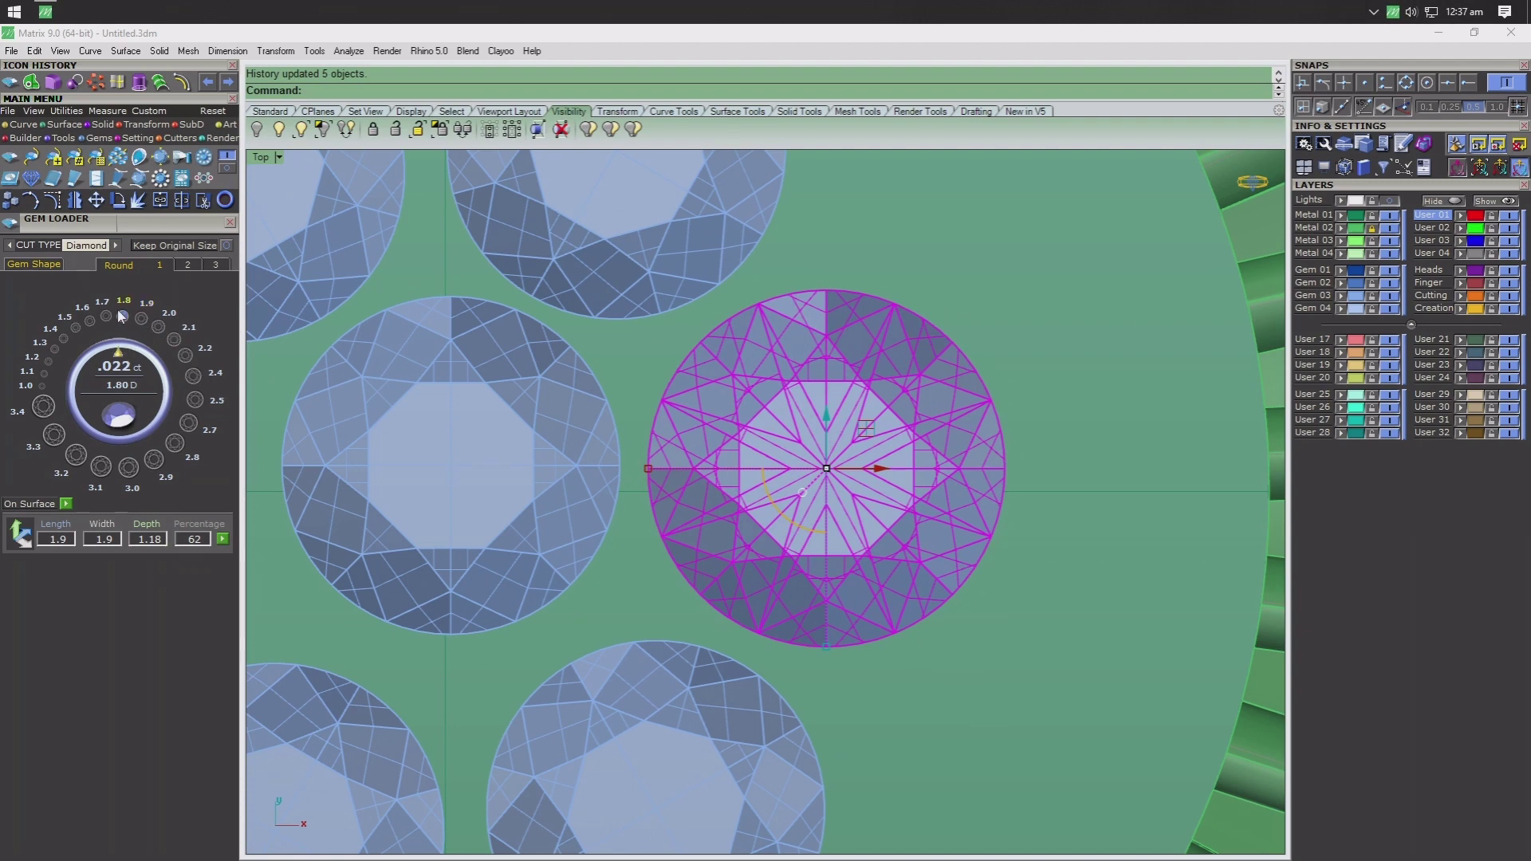
{"action": "left_click", "coordinate": [173, 339]}
{"action": "key", "text": "Escape"}
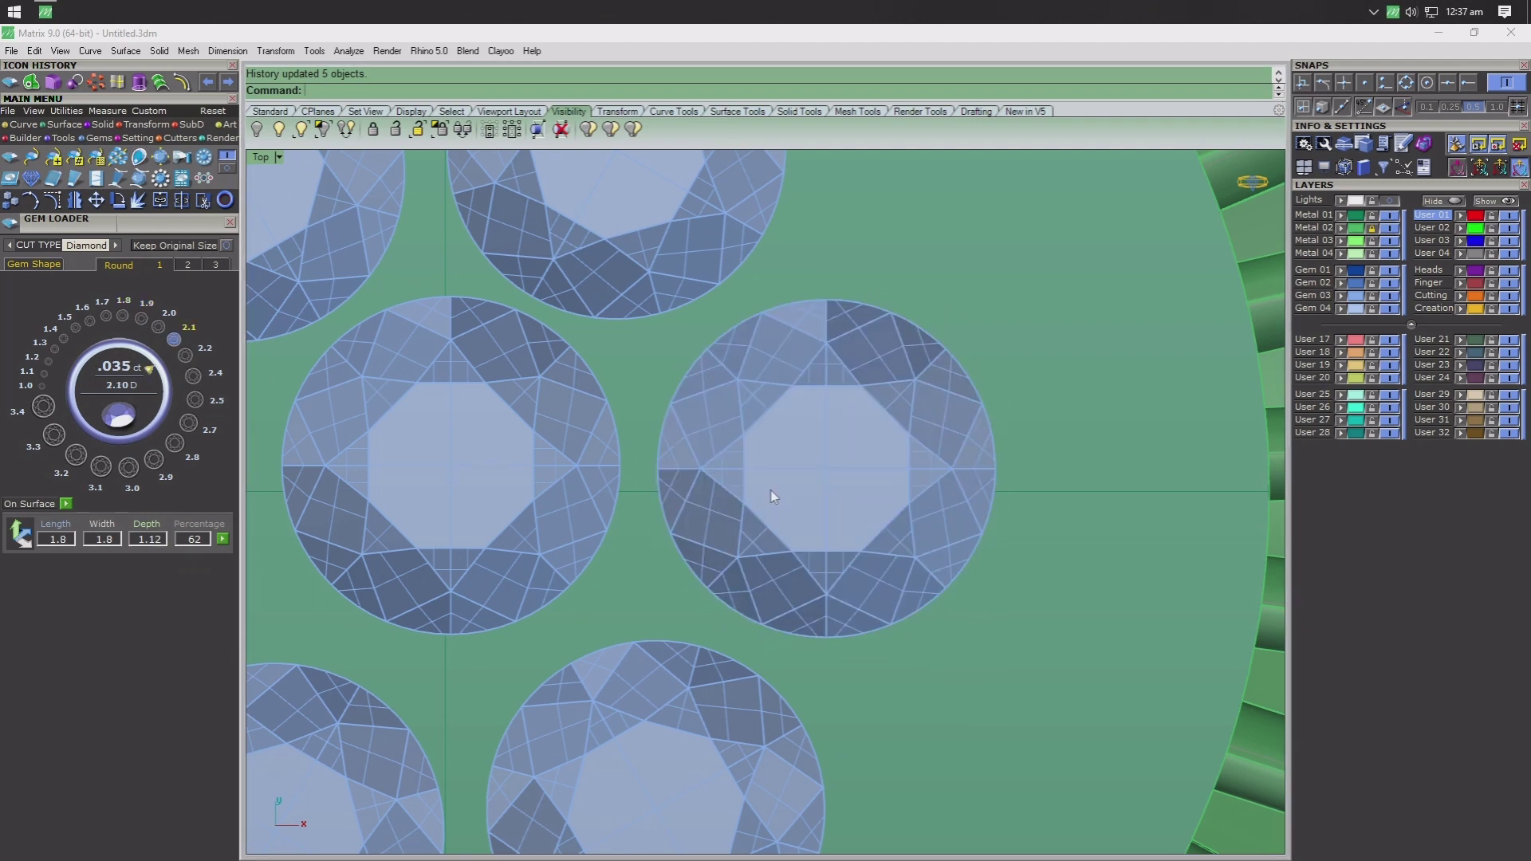
{"action": "scroll", "coordinate": [949, 411], "scroll_direction": "down", "scroll_amount": 3}
{"action": "left_click", "coordinate": [949, 410]}
- Try the automatic pavé command on the disc, then close it
{"action": "key", "text": "F6"}
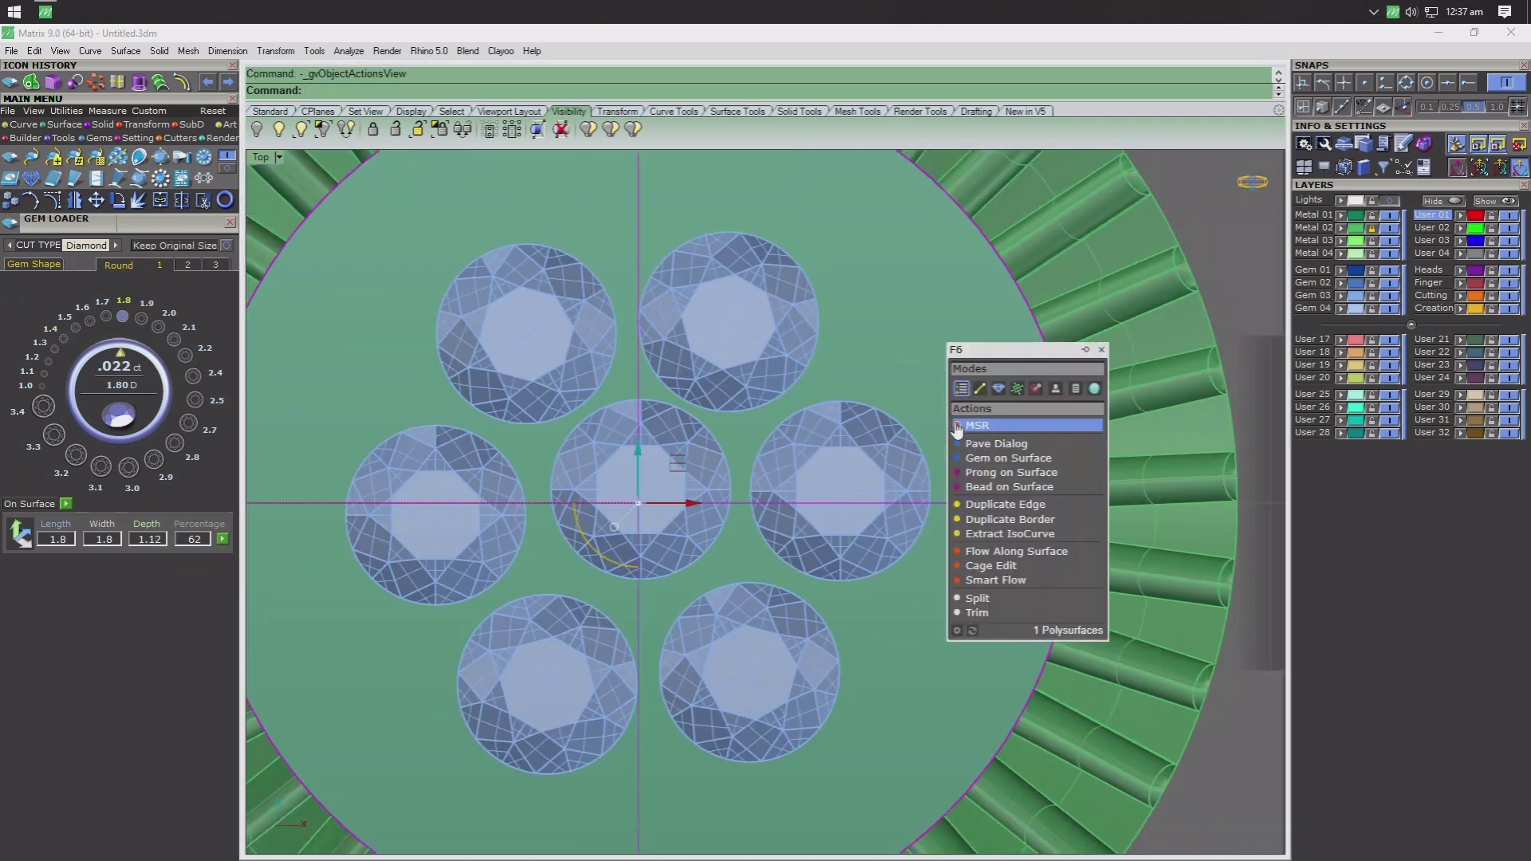
{"action": "left_click", "coordinate": [986, 447]}
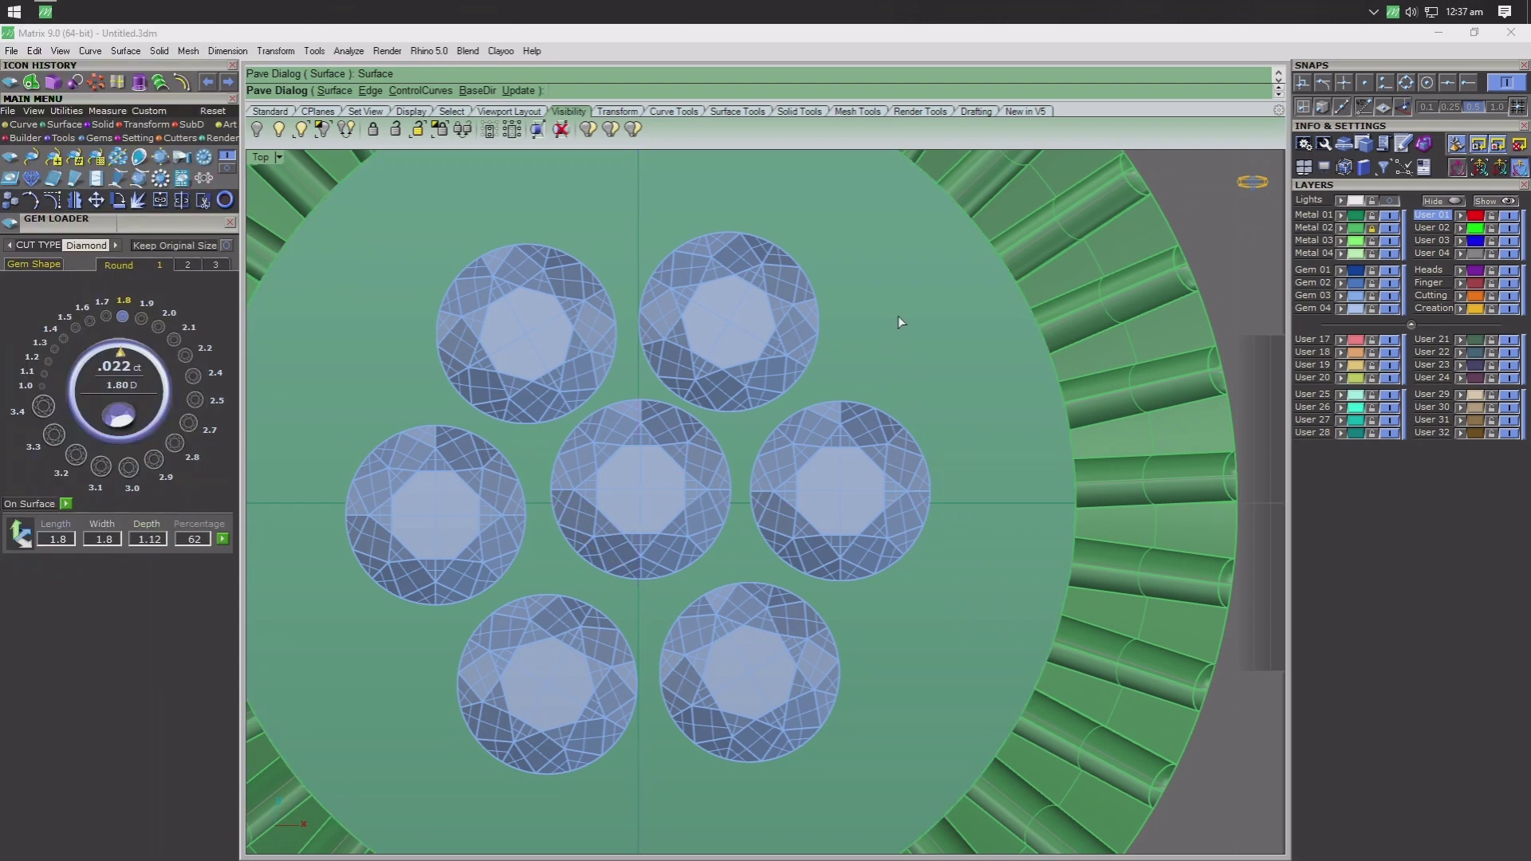
{"action": "key", "text": "F6"}
{"action": "key", "text": "Escape"}
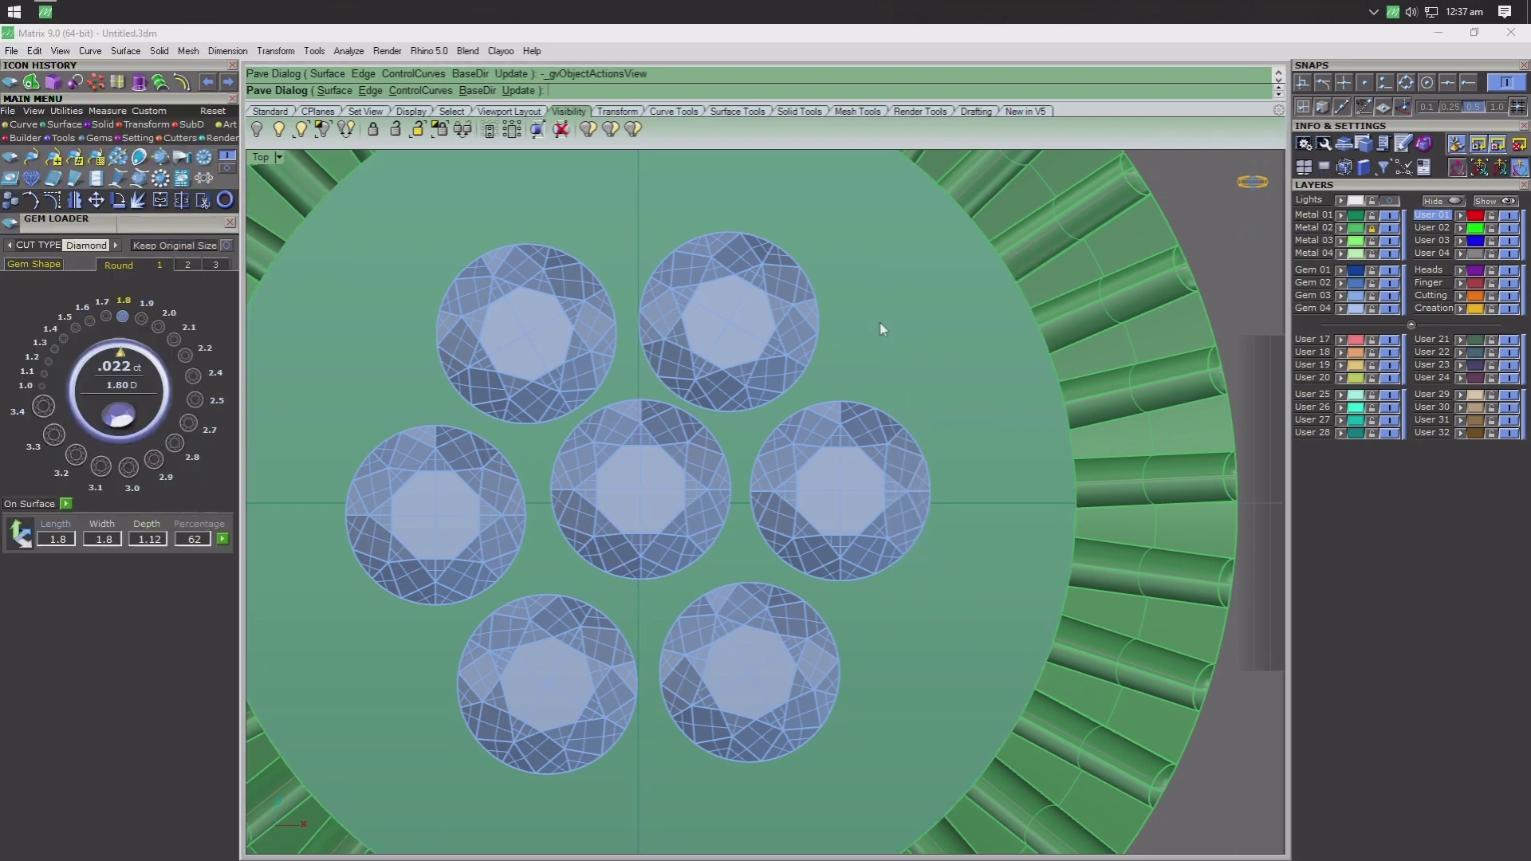
{"action": "left_click", "coordinate": [882, 332]}
{"action": "key", "text": "F6"}
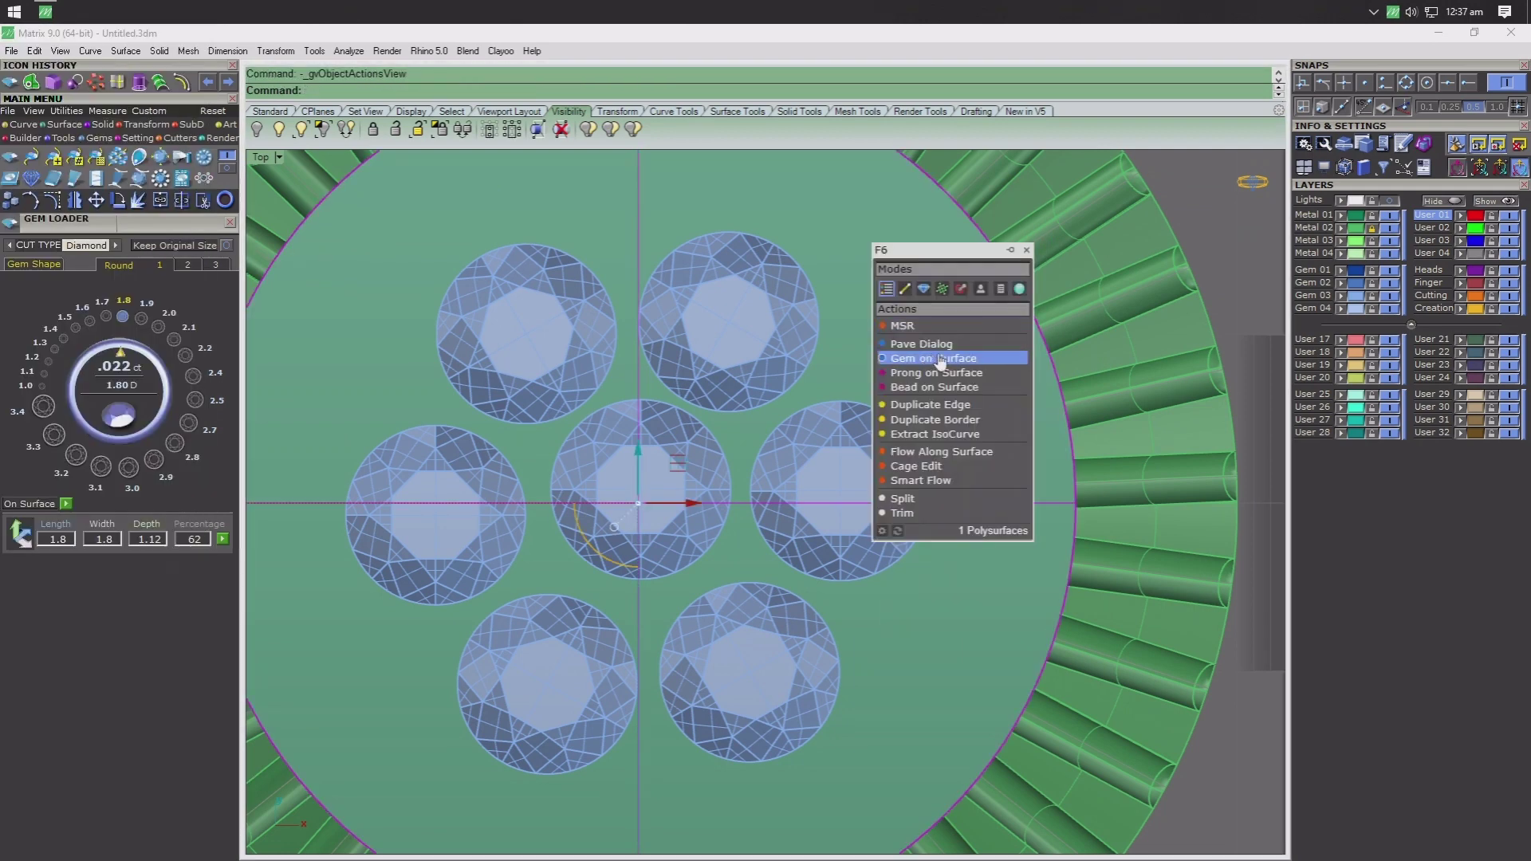
- Place a small gem on the disc at the cluster's upper right
{"action": "left_click", "coordinate": [917, 359]}
{"action": "scroll", "coordinate": [930, 323], "scroll_direction": "up", "scroll_amount": 3}
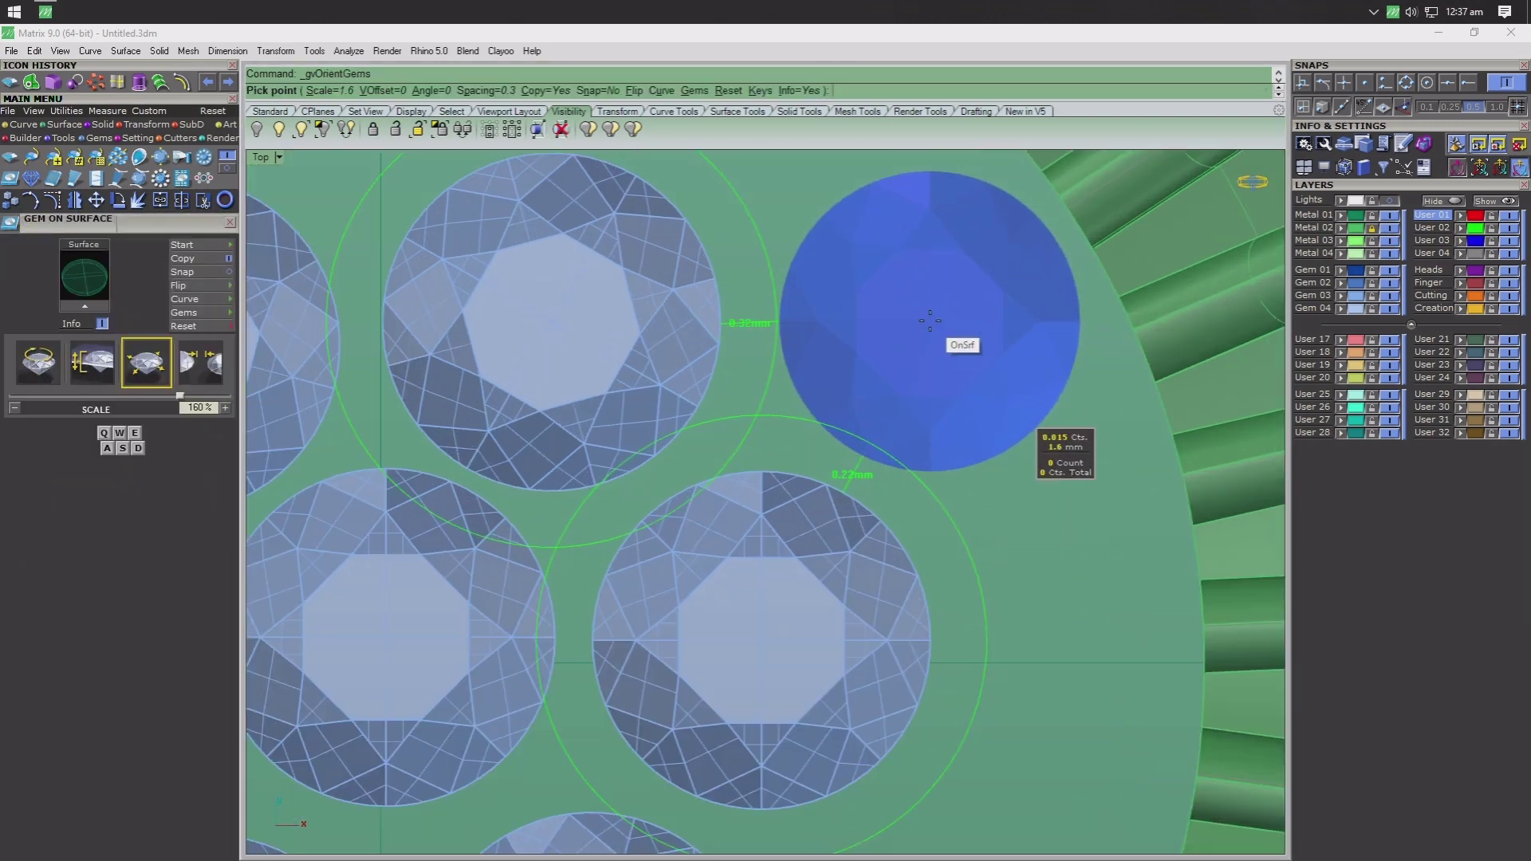
{"action": "right_click_drag", "start_coordinate": [930, 325], "coordinate": [901, 375]}
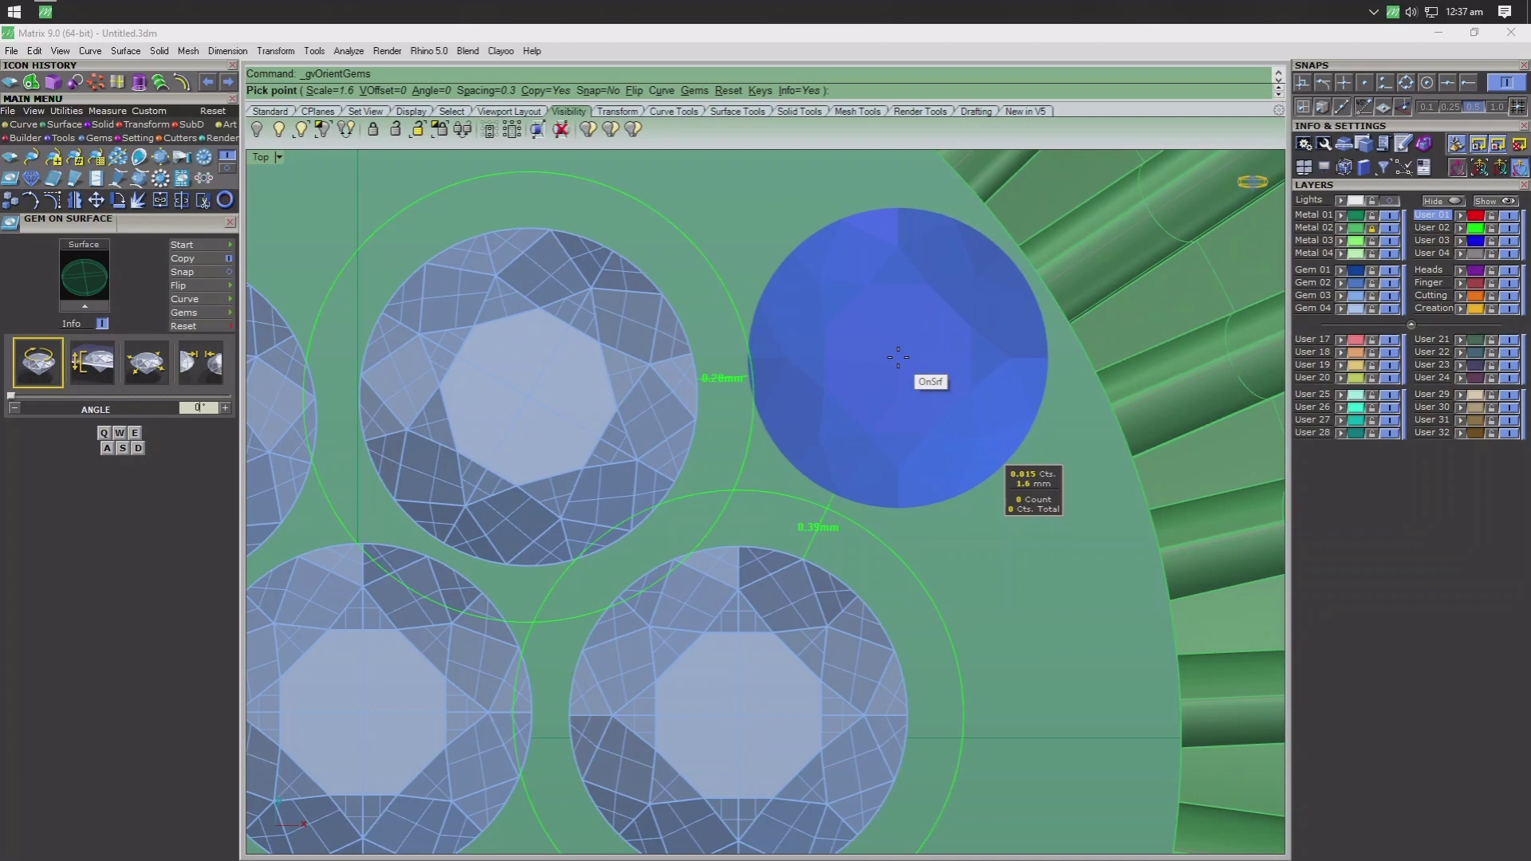
{"action": "left_click", "coordinate": [895, 363]}
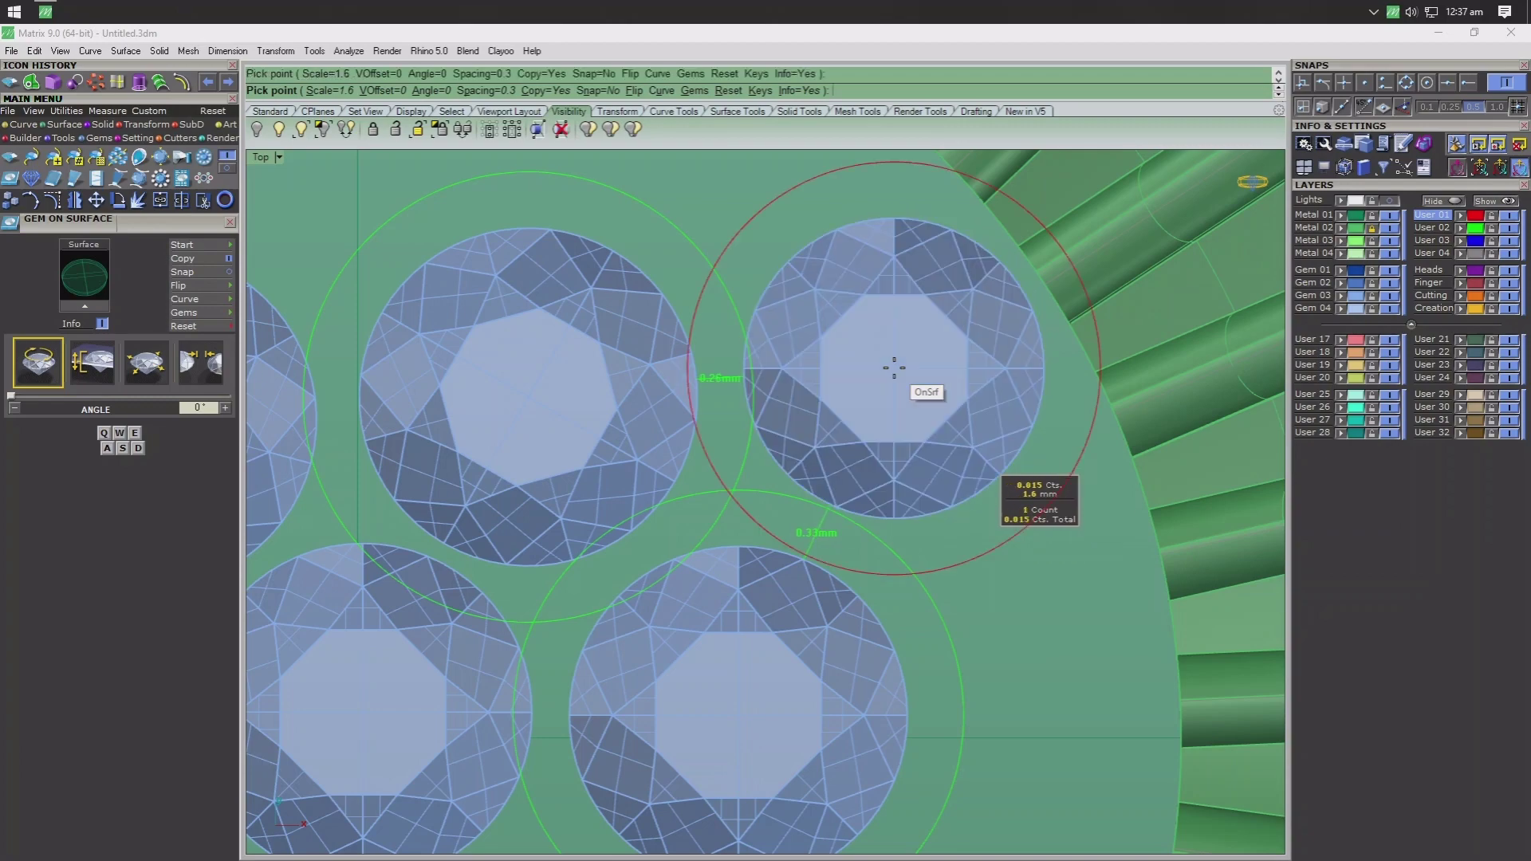
{"action": "right_click", "coordinate": [894, 370]}
{"action": "scroll", "coordinate": [895, 373], "scroll_direction": "down", "scroll_amount": 5}
- Polar-array the small gem into six copies over 360° around the ring centre
{"action": "type", "text": "aa_gvCom"}
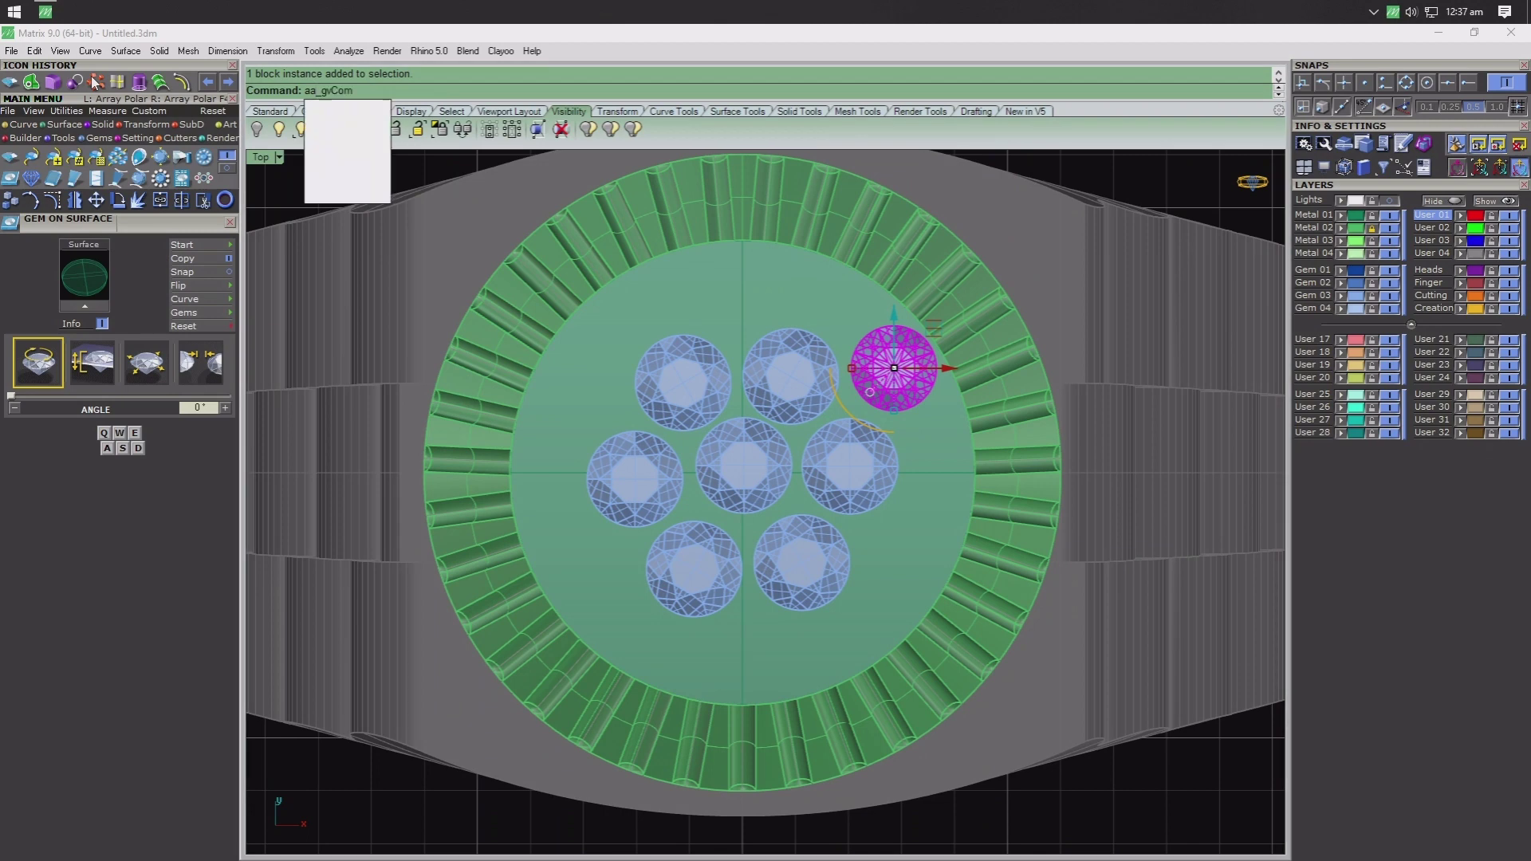
{"action": "key", "text": "Return"}
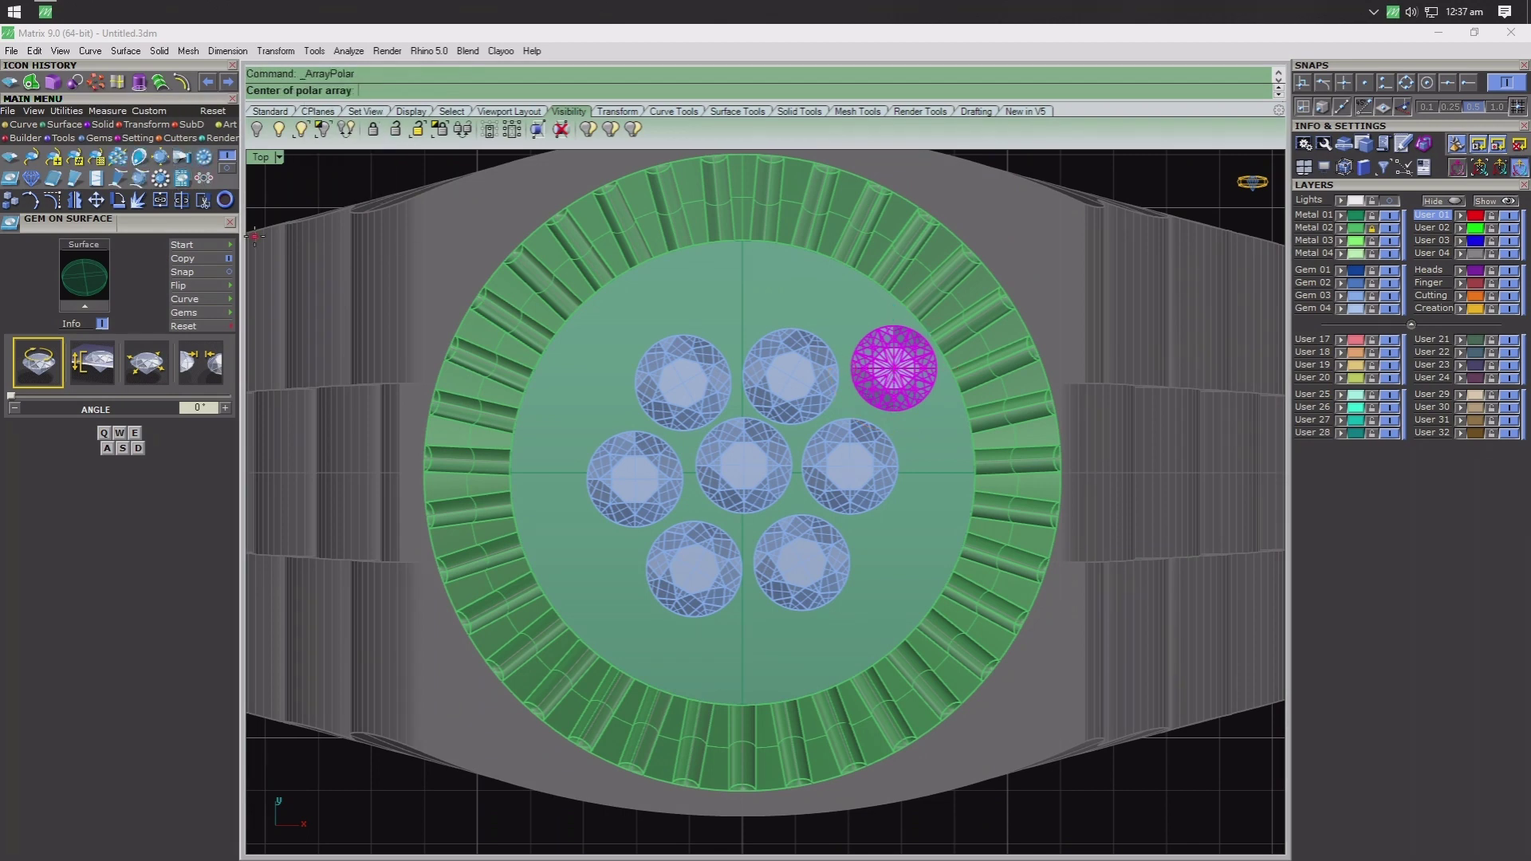
{"action": "left_click", "coordinate": [743, 472]}
{"action": "key", "text": "Return"}
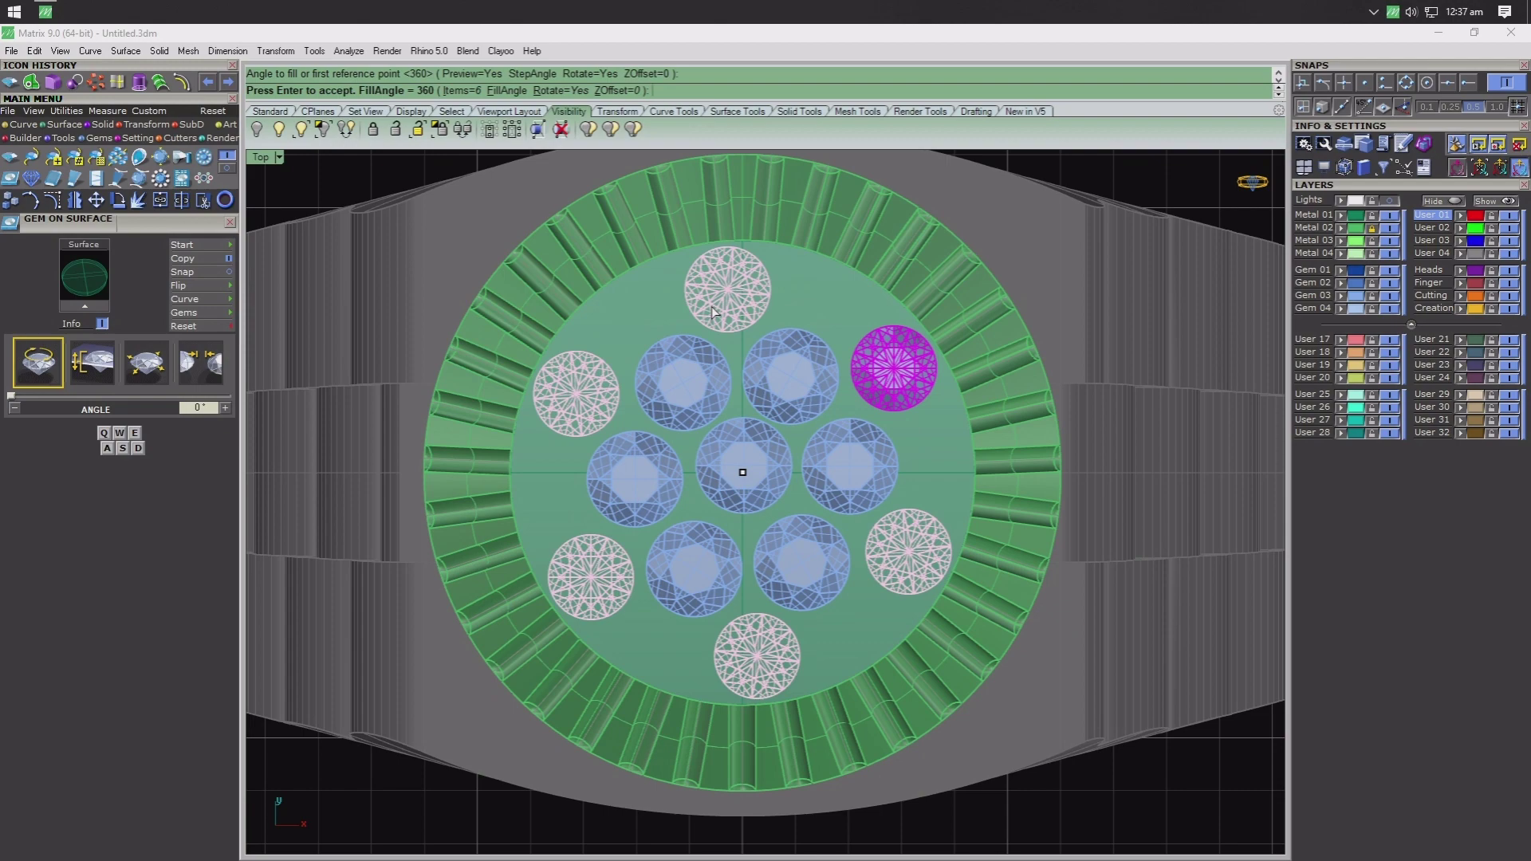
{"action": "key", "text": "Return"}
{"action": "scroll", "coordinate": [838, 290], "scroll_direction": "up", "scroll_amount": 3}
{"action": "scroll", "coordinate": [838, 409], "scroll_direction": "up", "scroll_amount": 3}
- Place a tiny gem of about 1.2 scale near the disc's upper edge
{"action": "left_click", "coordinate": [818, 422]}
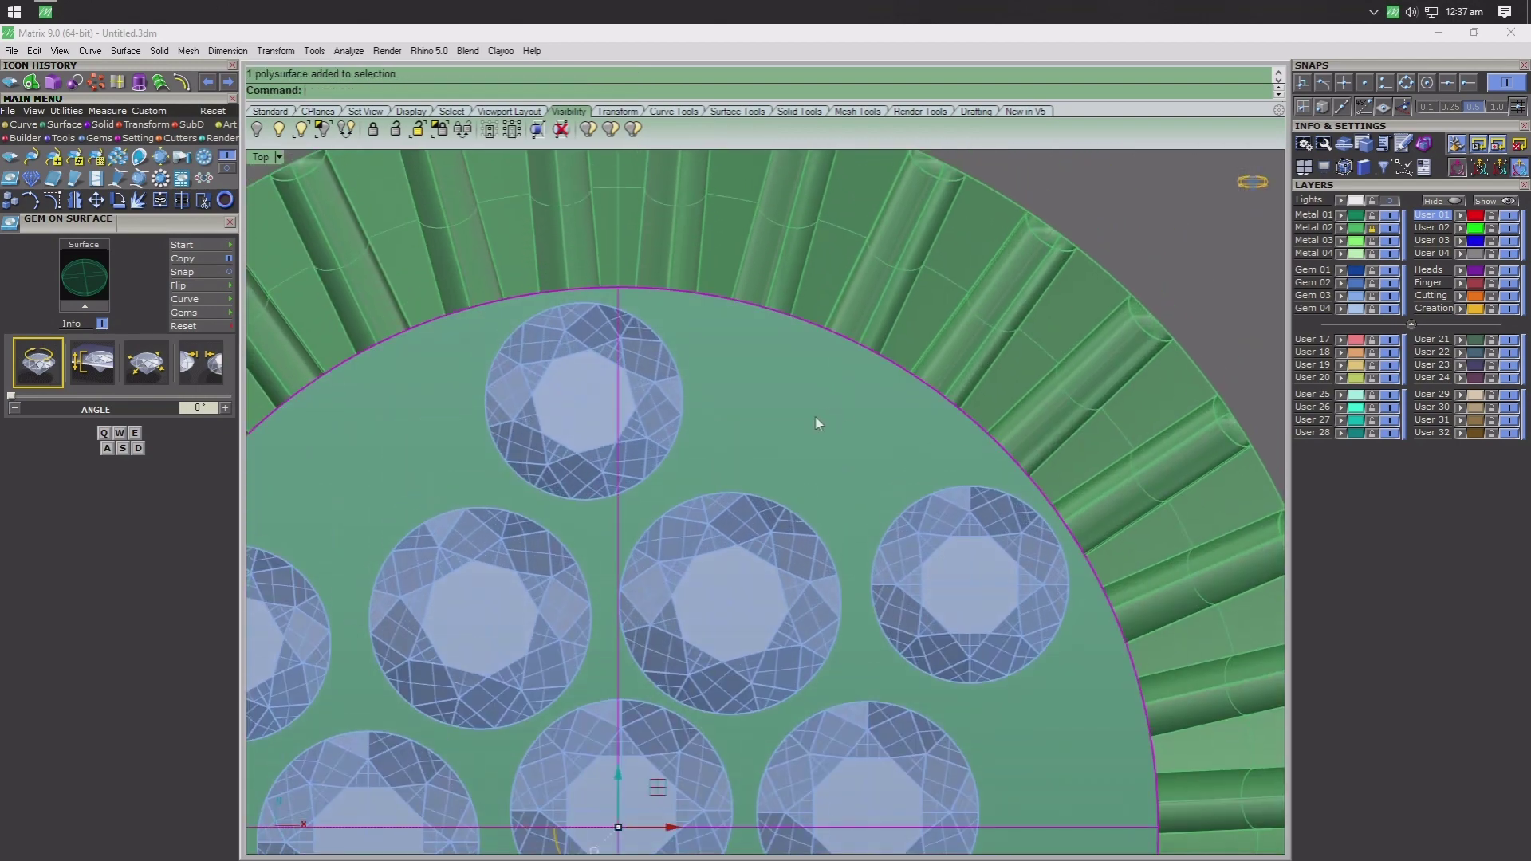
{"action": "left_click", "coordinate": [84, 307]}
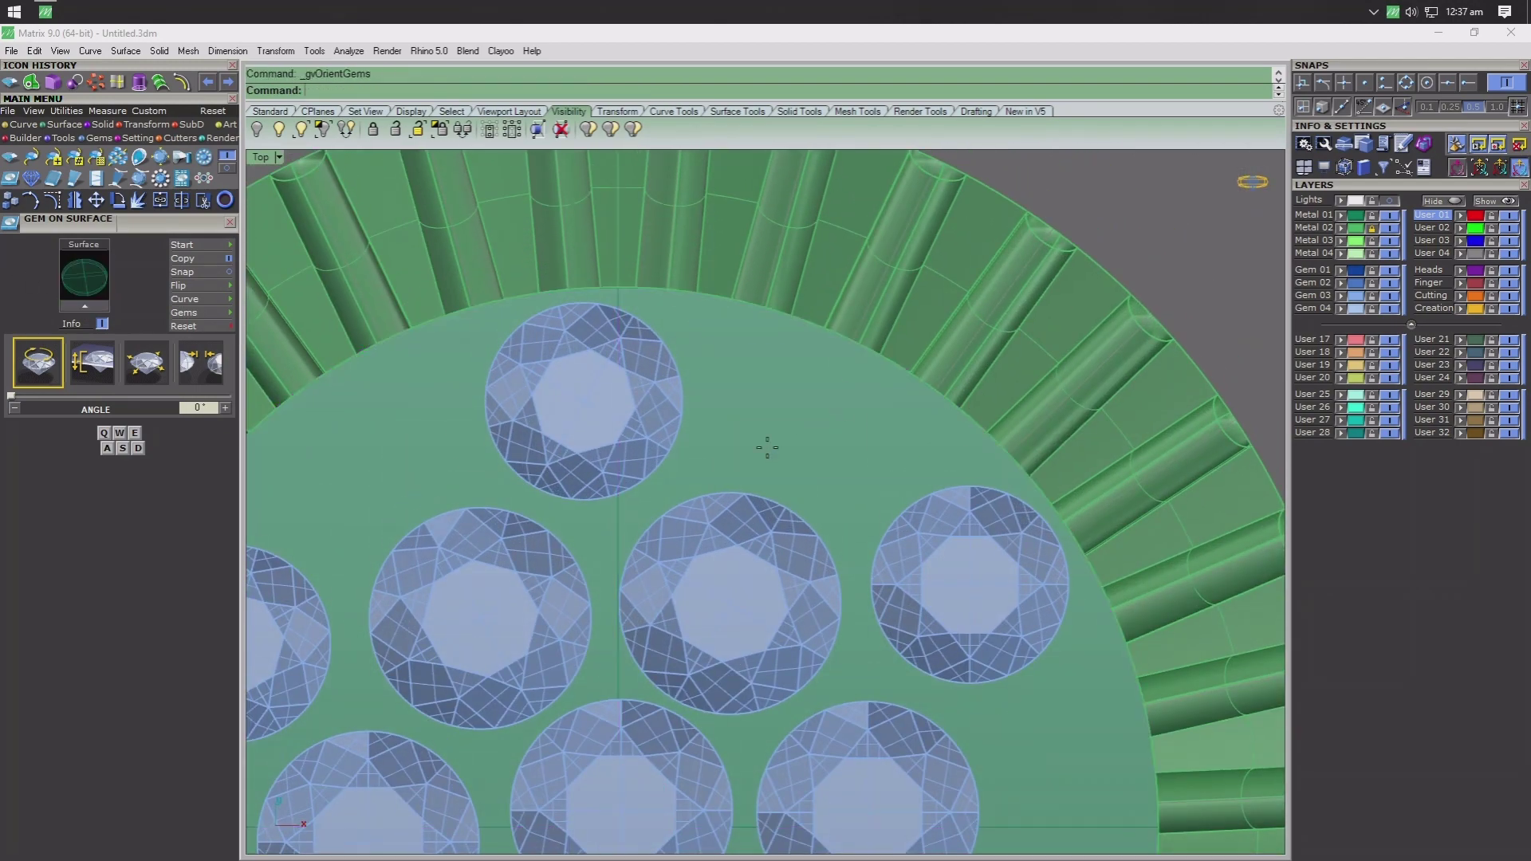
{"action": "scroll", "coordinate": [797, 414], "scroll_direction": "up", "scroll_amount": 2}
{"action": "scroll", "coordinate": [805, 417], "scroll_direction": "up", "scroll_amount": 2}
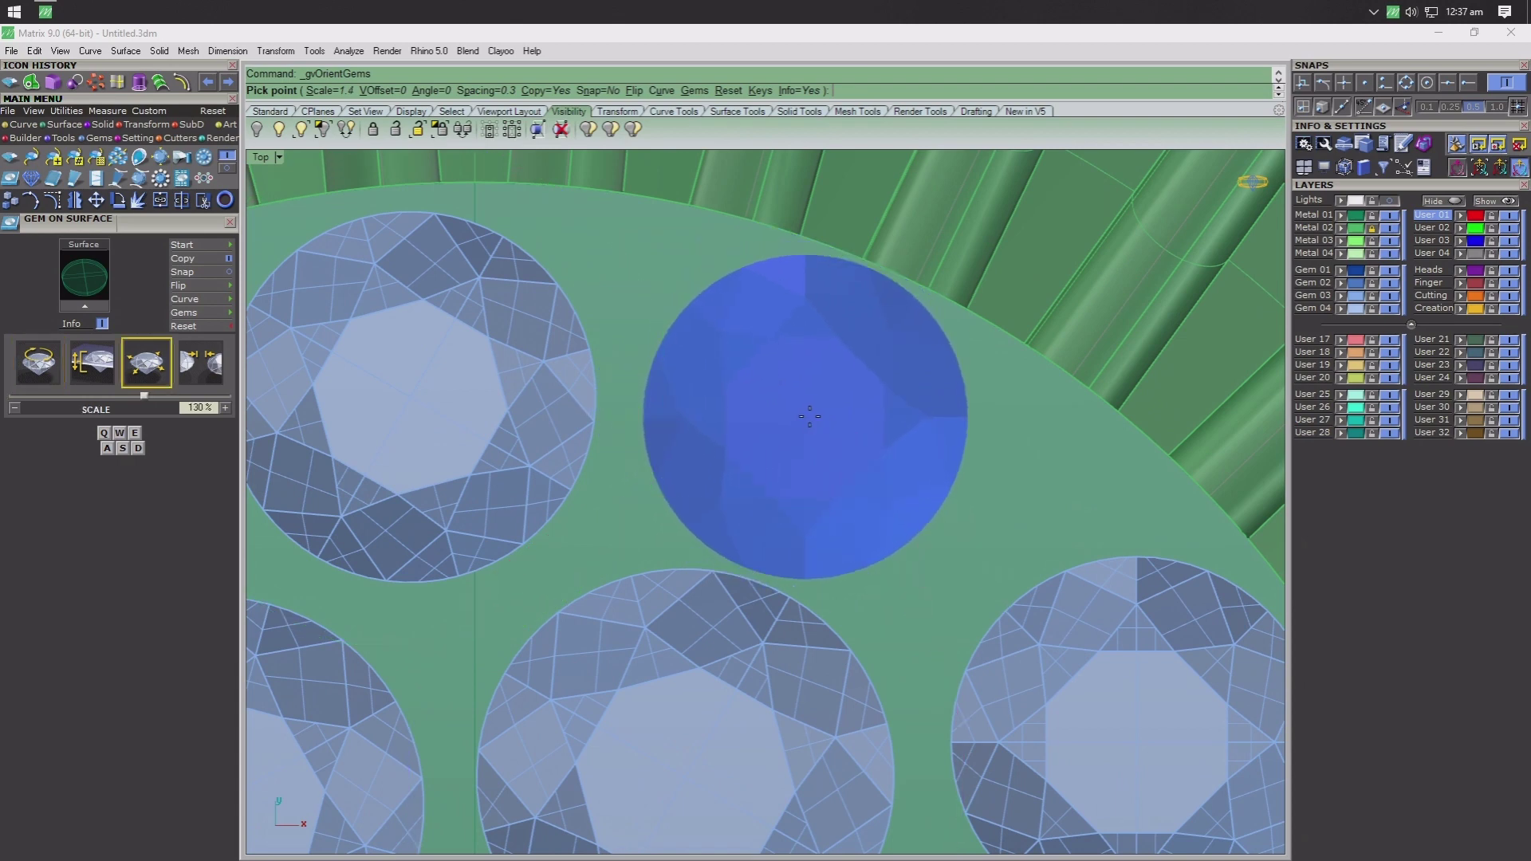
{"action": "key", "text": "s"}
{"action": "key", "text": "s"}
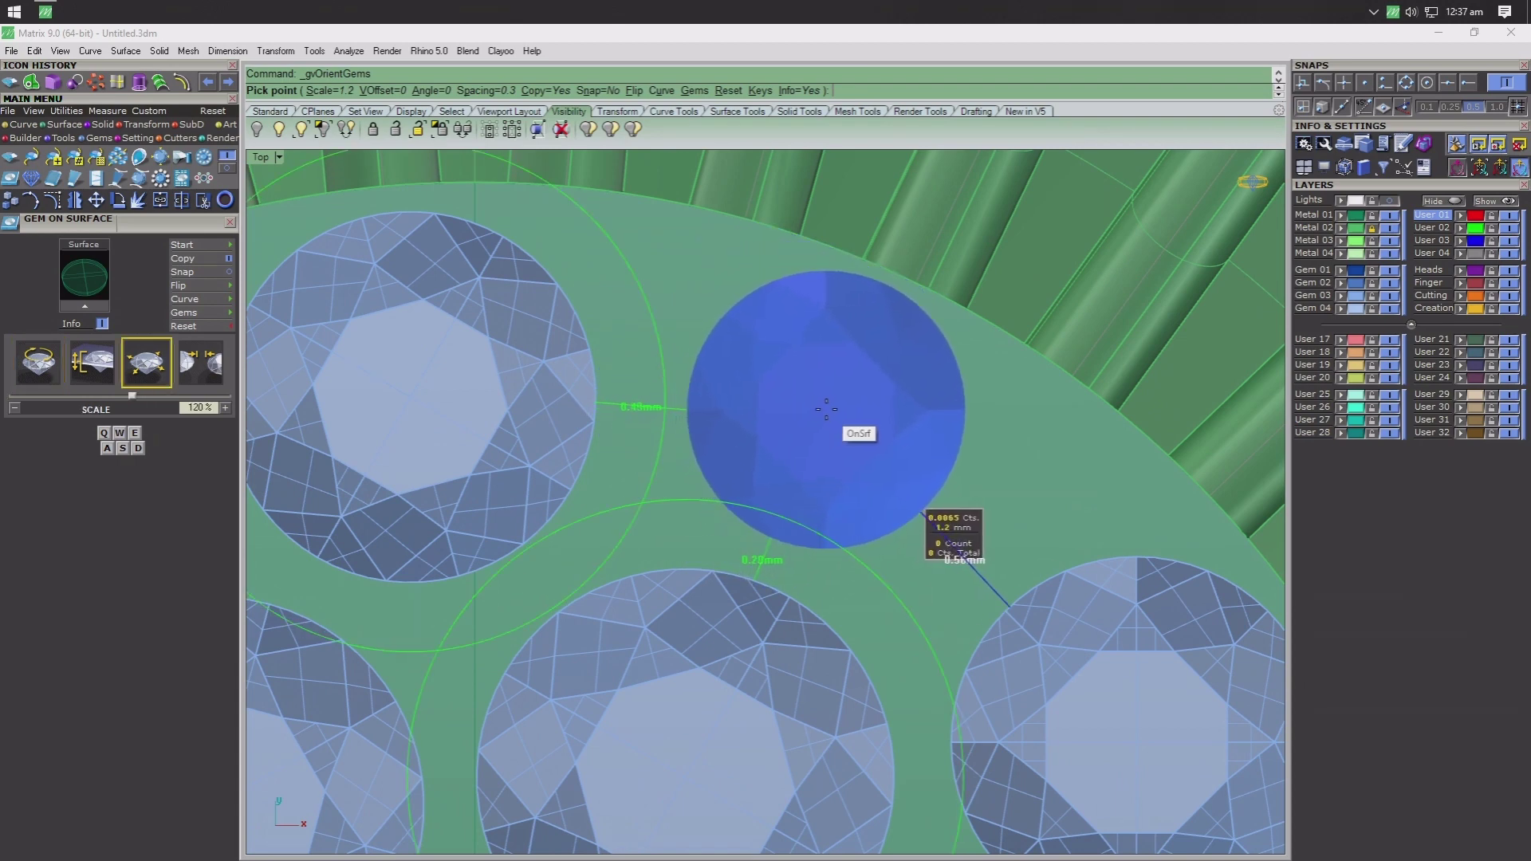
{"action": "scroll", "coordinate": [832, 408], "scroll_direction": "up", "scroll_amount": 1}
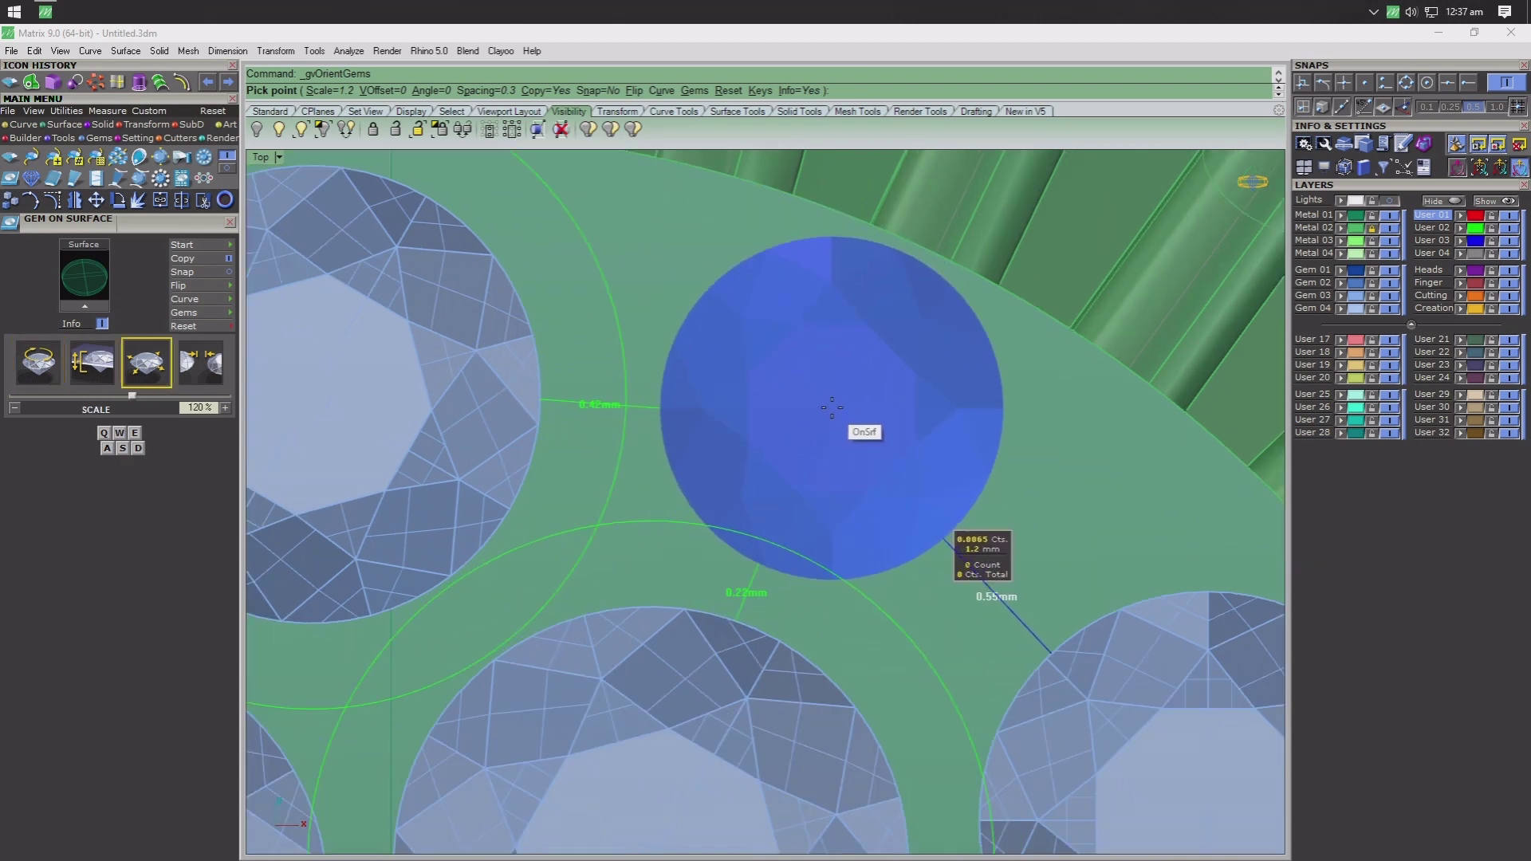
{"action": "scroll", "coordinate": [830, 422], "scroll_direction": "up", "scroll_amount": 1}
{"action": "key", "text": "w"}
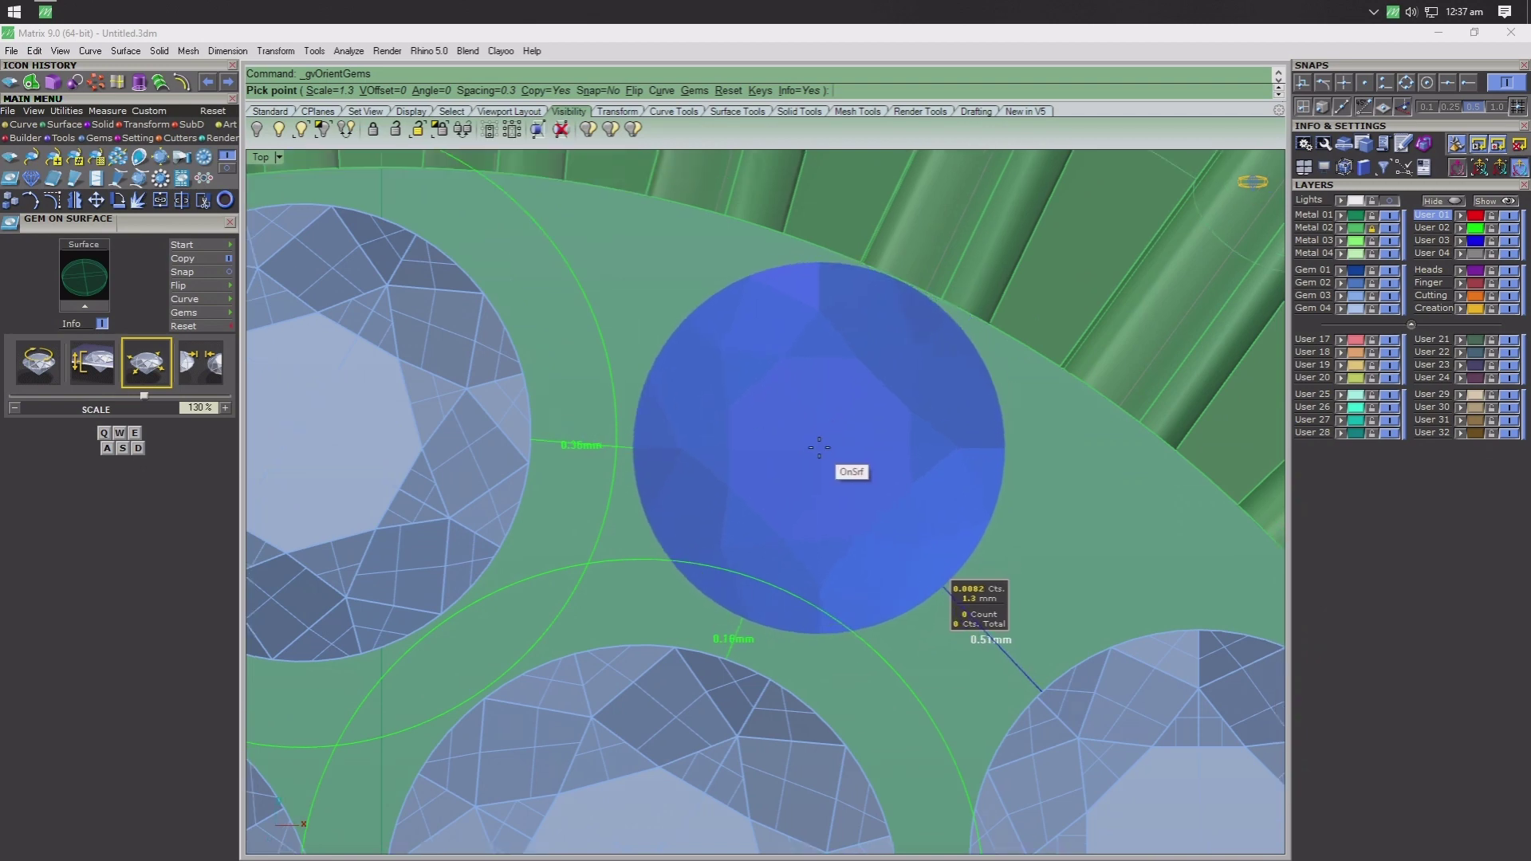
{"action": "key", "text": "s"}
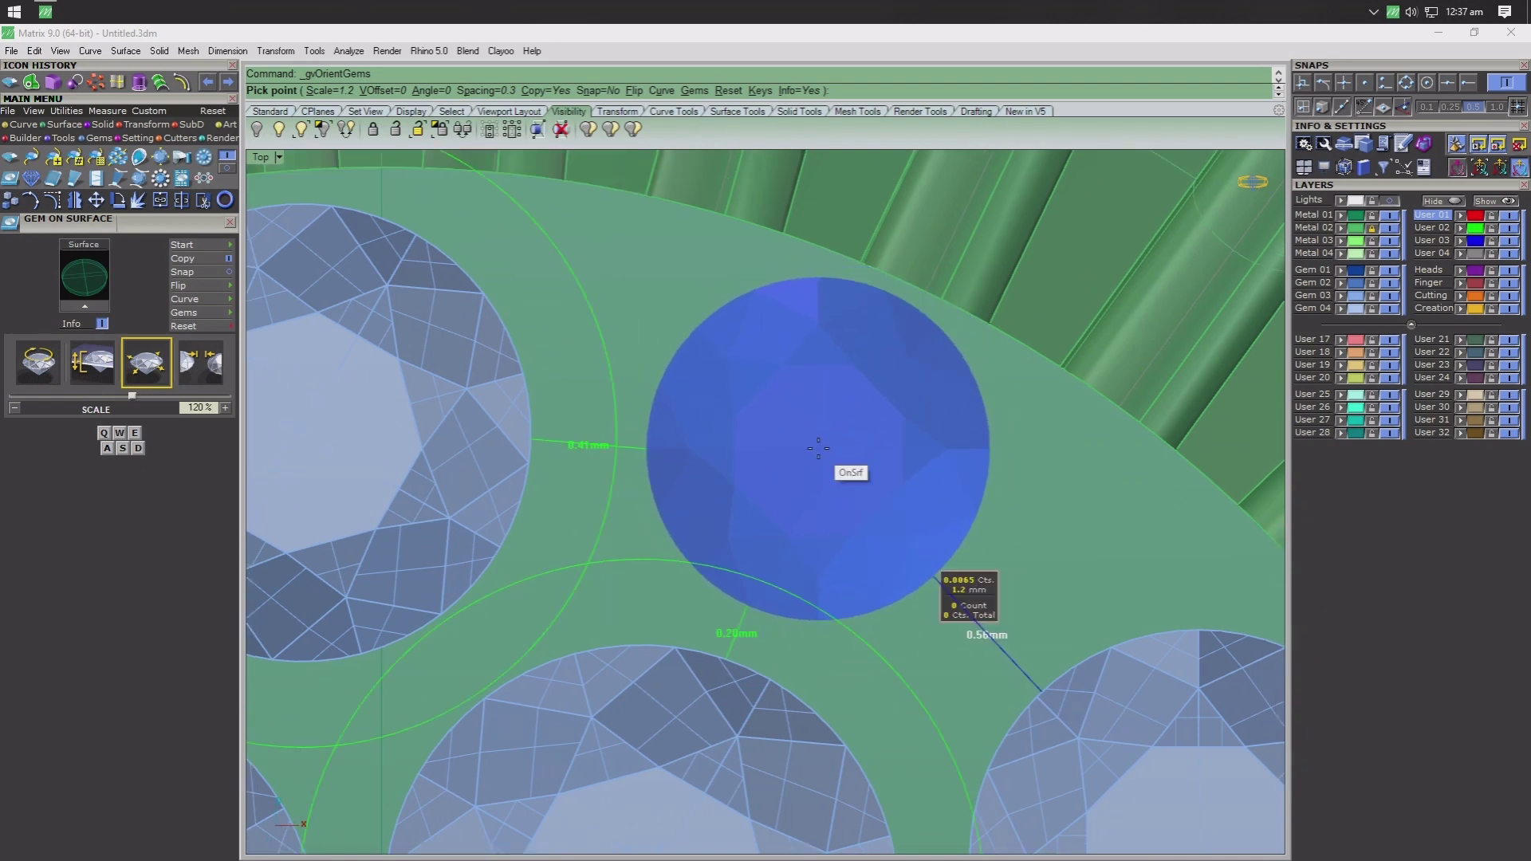
{"action": "key", "text": "w"}
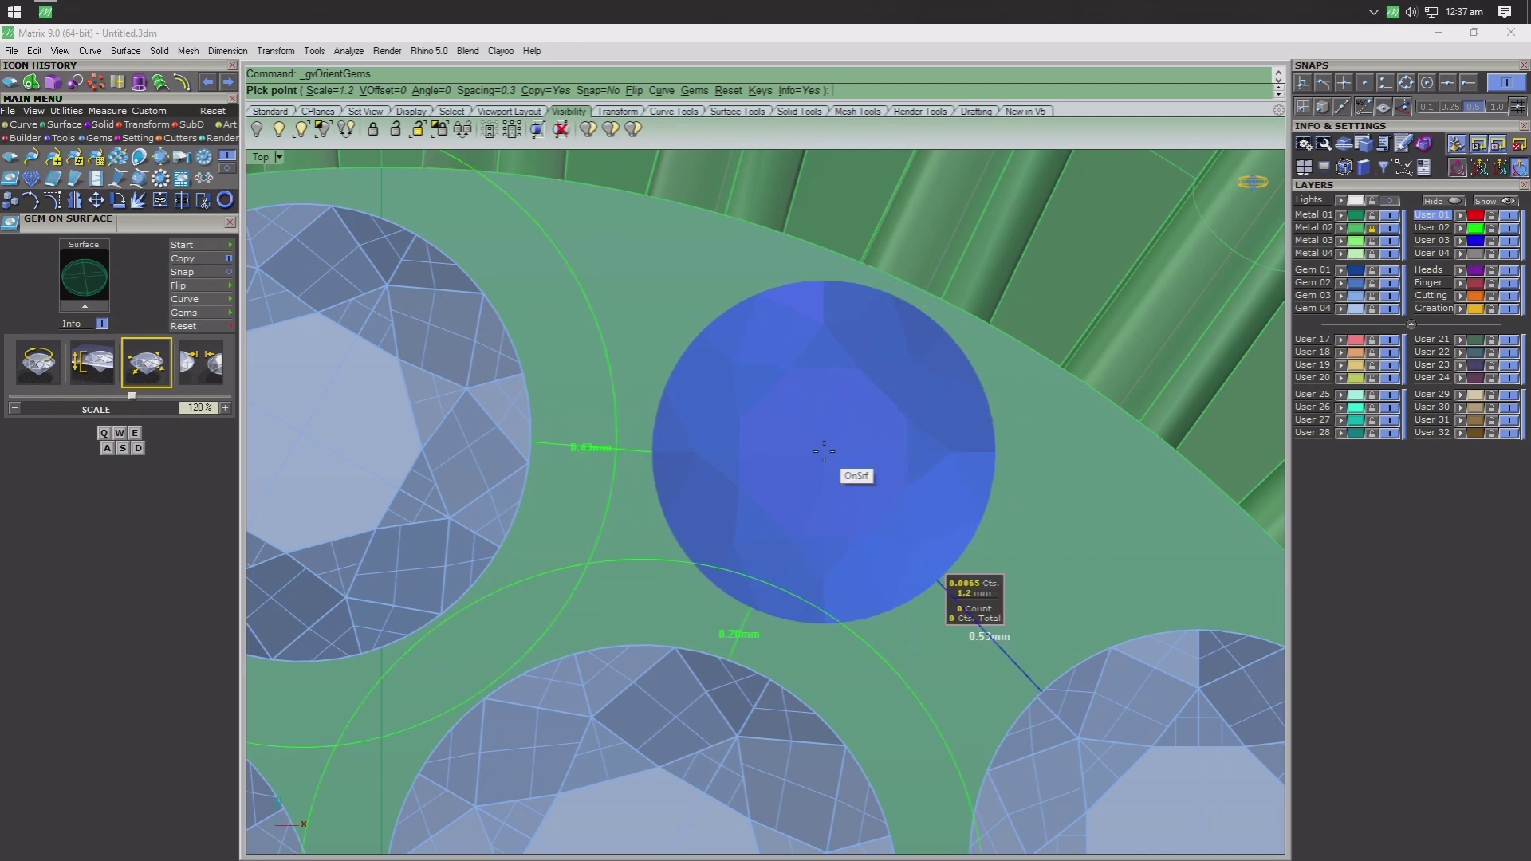
{"action": "left_click", "coordinate": [824, 452]}
{"action": "scroll", "coordinate": [825, 463], "scroll_direction": "down", "scroll_amount": 5}
- Polar-array the tiny gem into six copies around the origin
{"action": "left_click", "coordinate": [825, 465]}
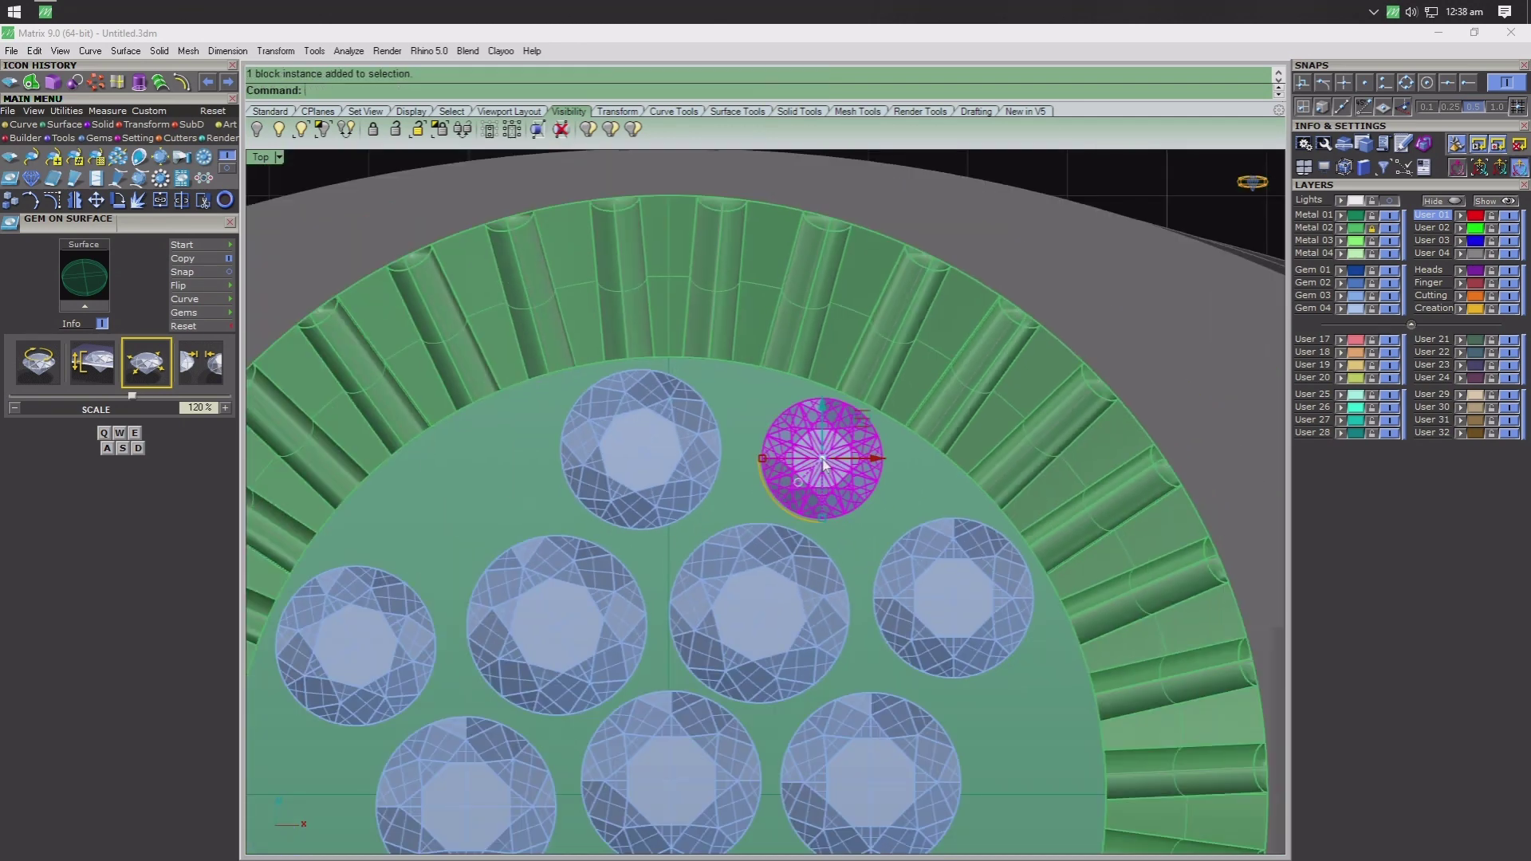
{"action": "left_click", "coordinate": [97, 83]}
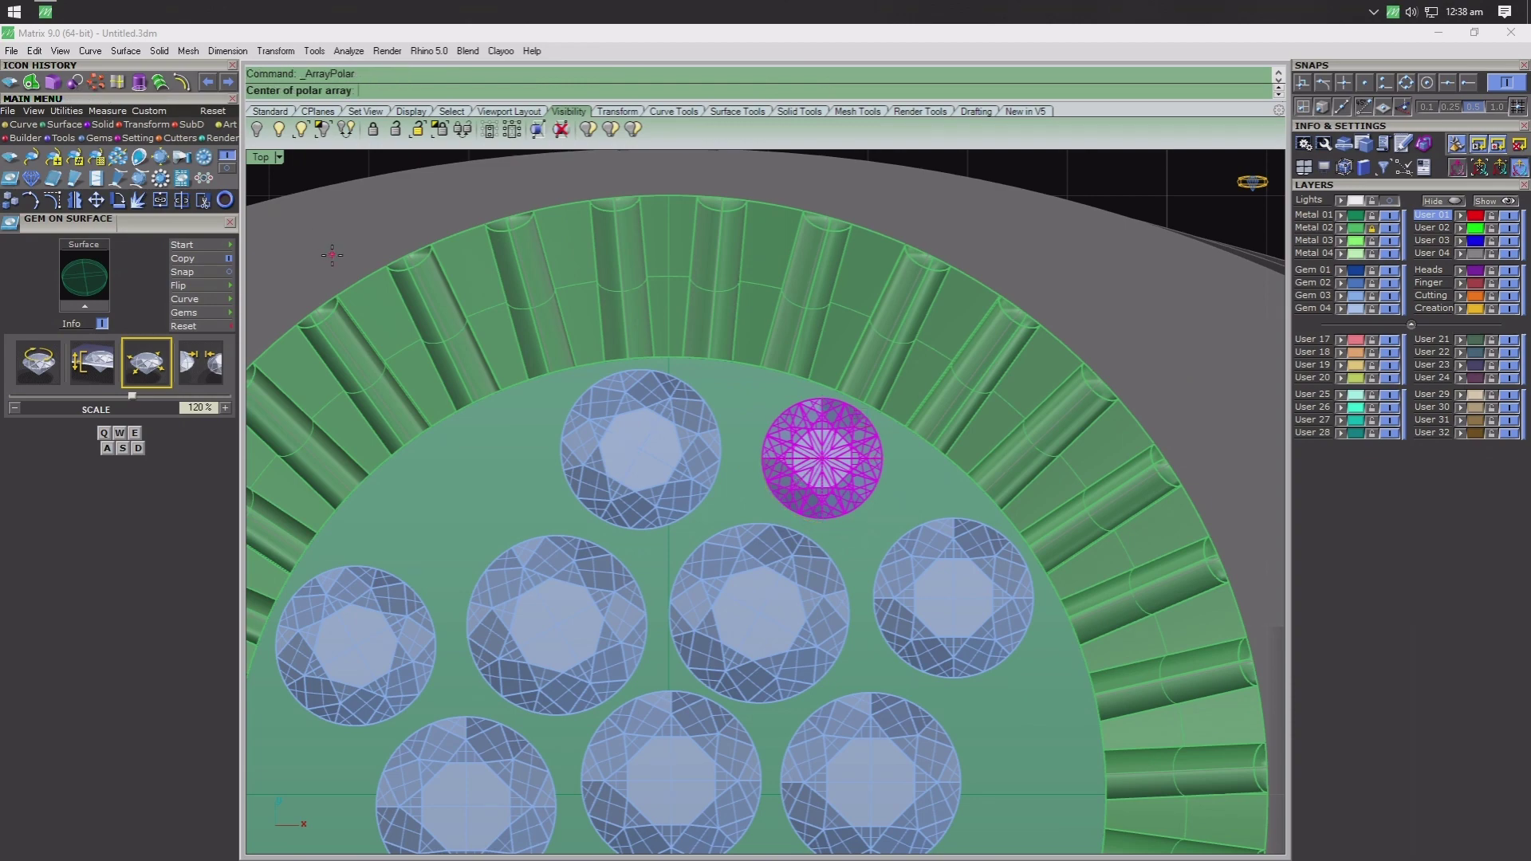
{"action": "type", "text": "0"}
{"action": "key", "text": "Return"}
{"action": "key", "text": "Return"}
{"action": "key", "text": "Return"}
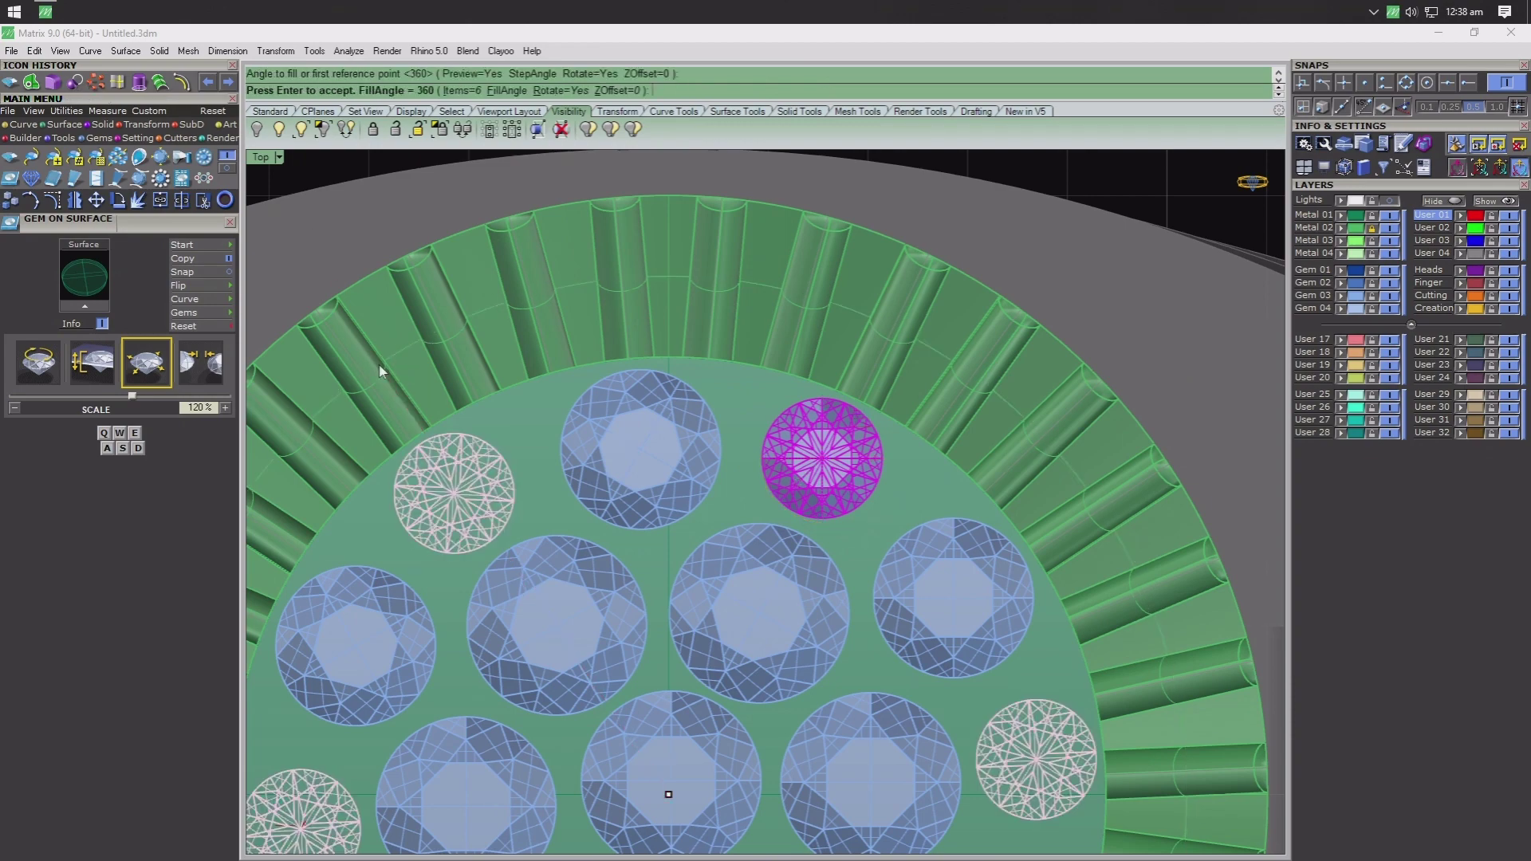
{"action": "key", "text": "Return"}
{"action": "scroll", "coordinate": [422, 487], "scroll_direction": "down", "scroll_amount": 3}
{"action": "scroll", "coordinate": [513, 561], "scroll_direction": "up", "scroll_amount": 1}
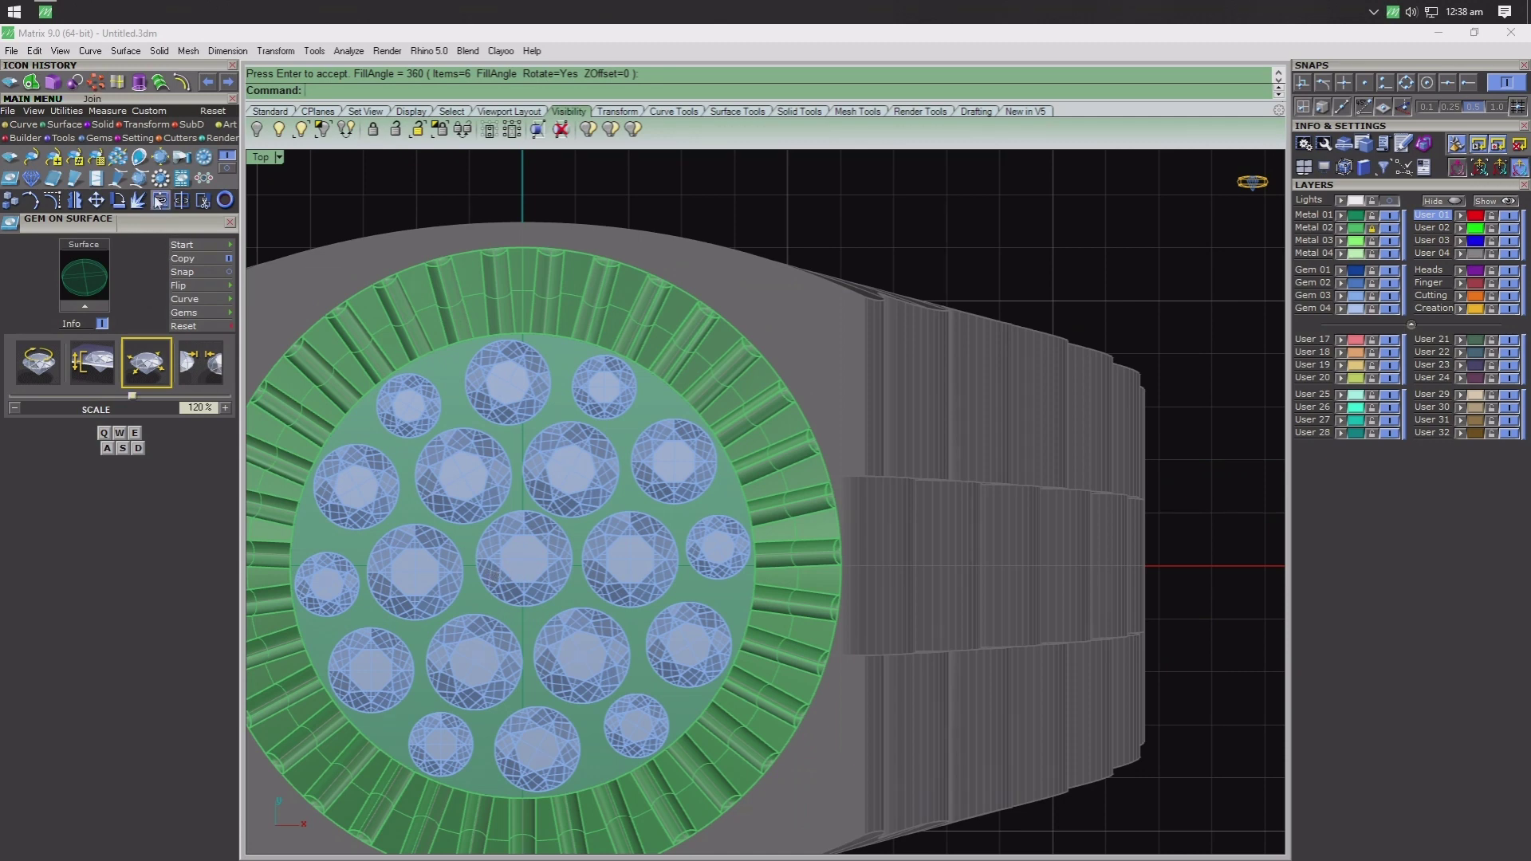
- In the stone setting tools, select the green head surface as the base for the prongs
{"action": "left_click", "coordinate": [101, 125]}
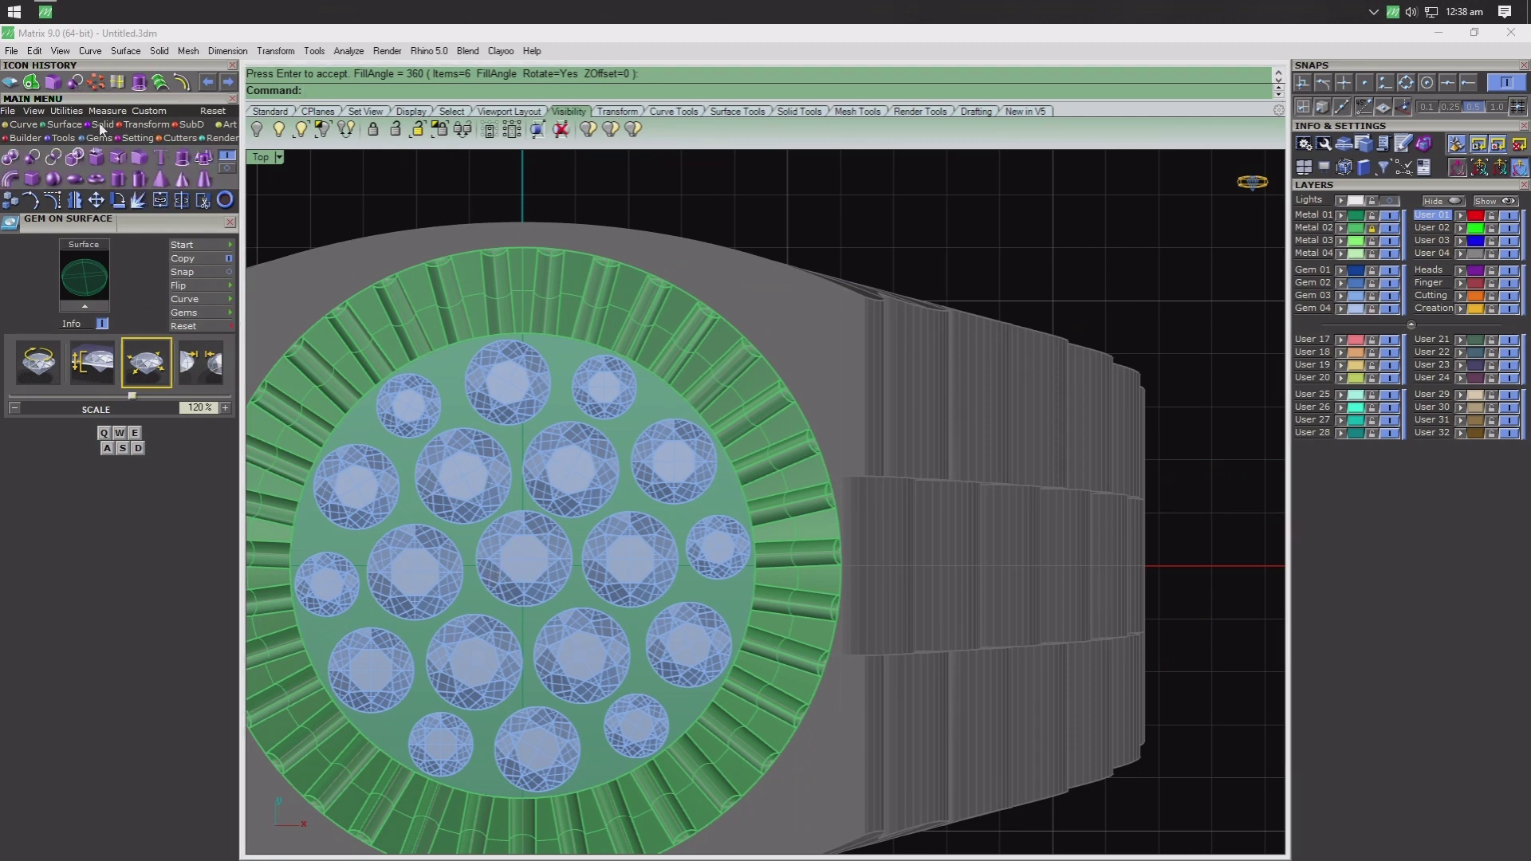
{"action": "left_click", "coordinate": [134, 138]}
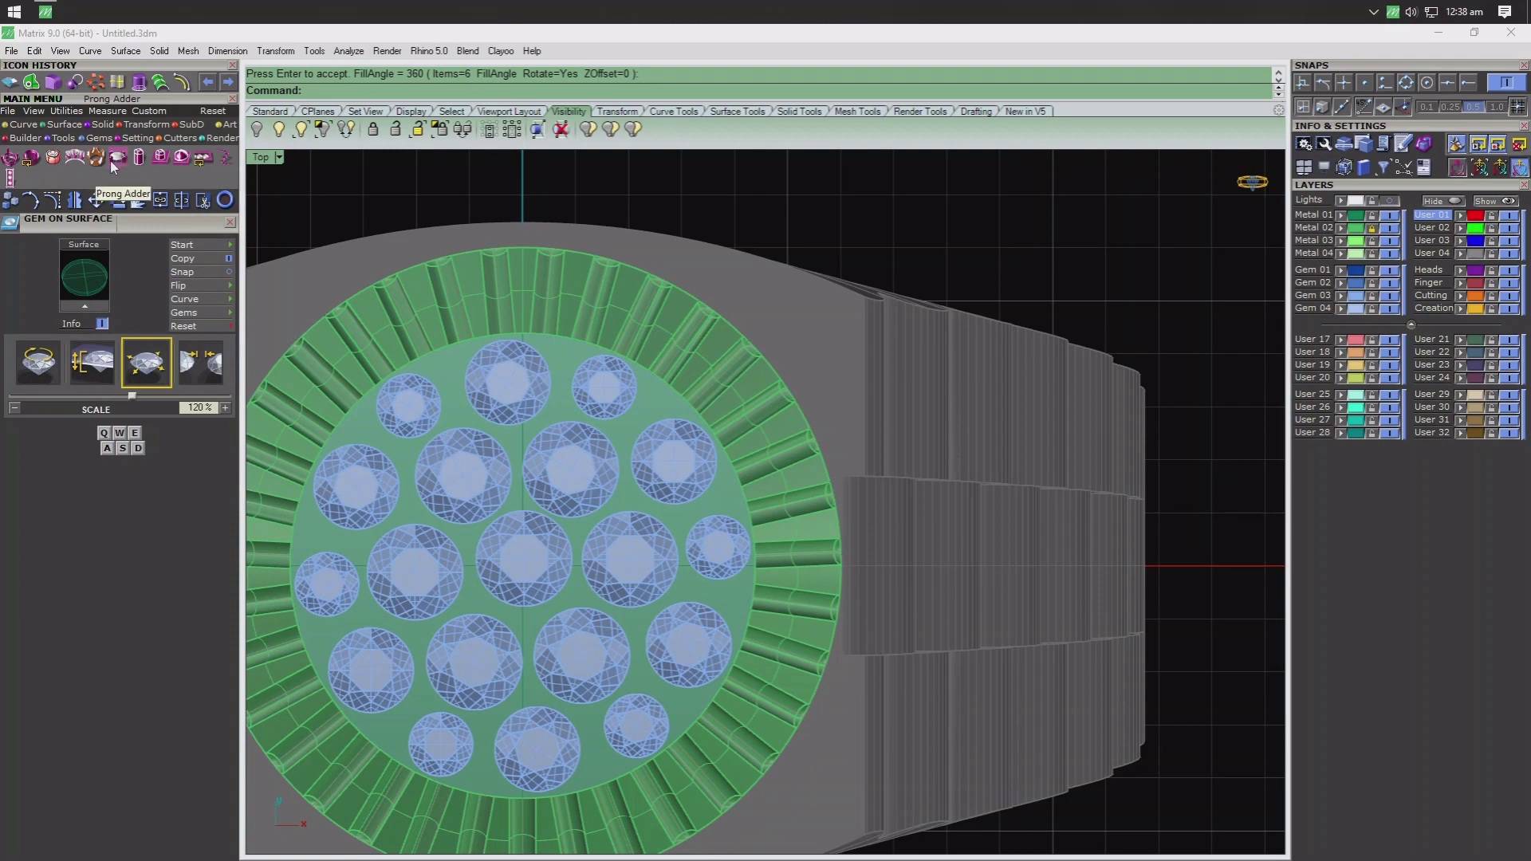
{"action": "left_click", "coordinate": [161, 156]}
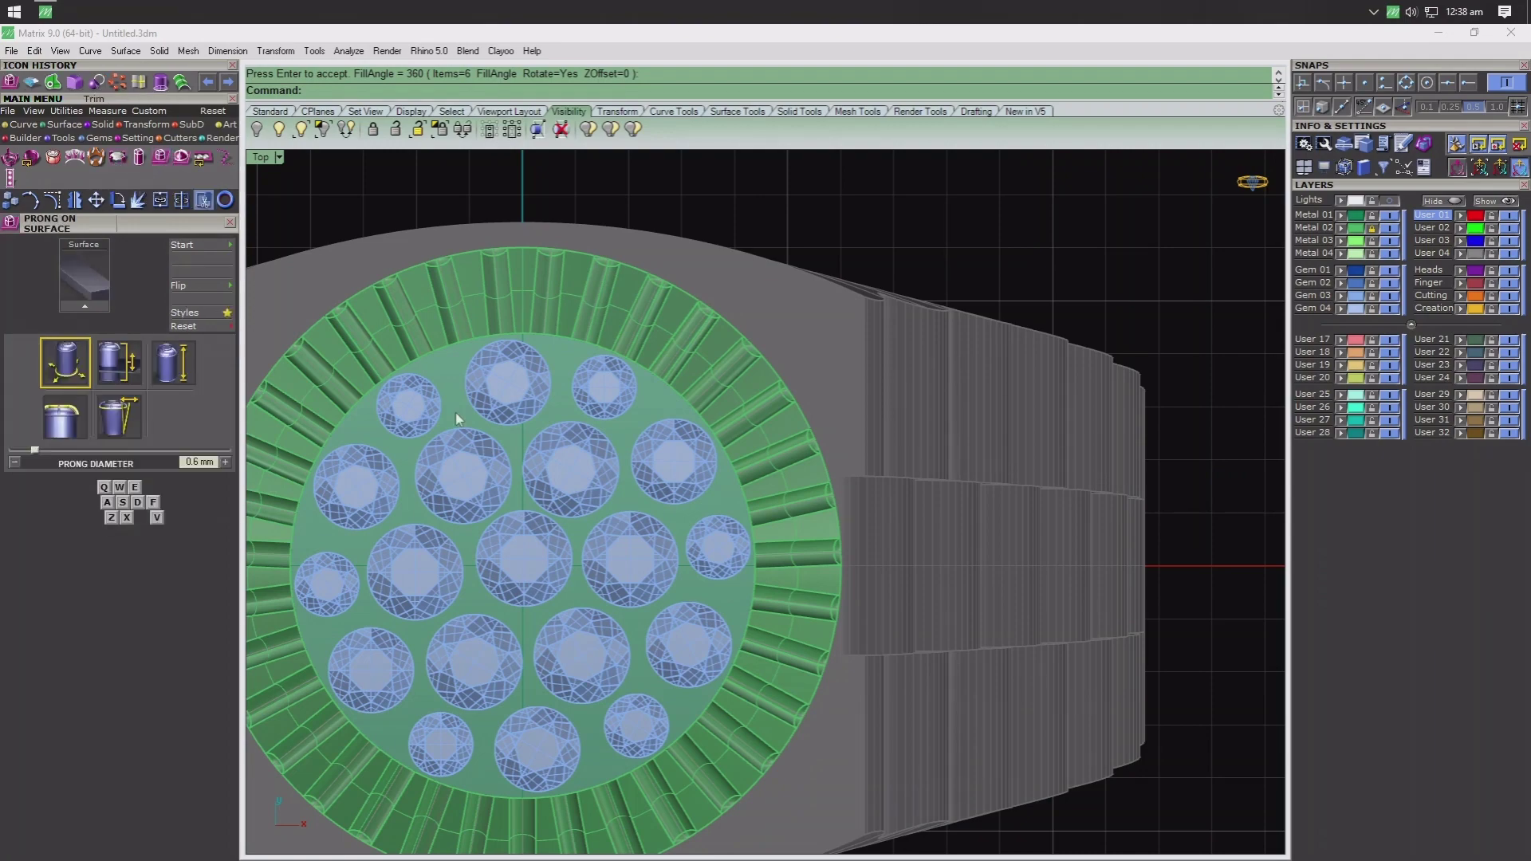
{"action": "scroll", "coordinate": [524, 443], "scroll_direction": "up", "scroll_amount": 5}
{"action": "left_click", "coordinate": [522, 440]}
{"action": "key", "text": "Return"}
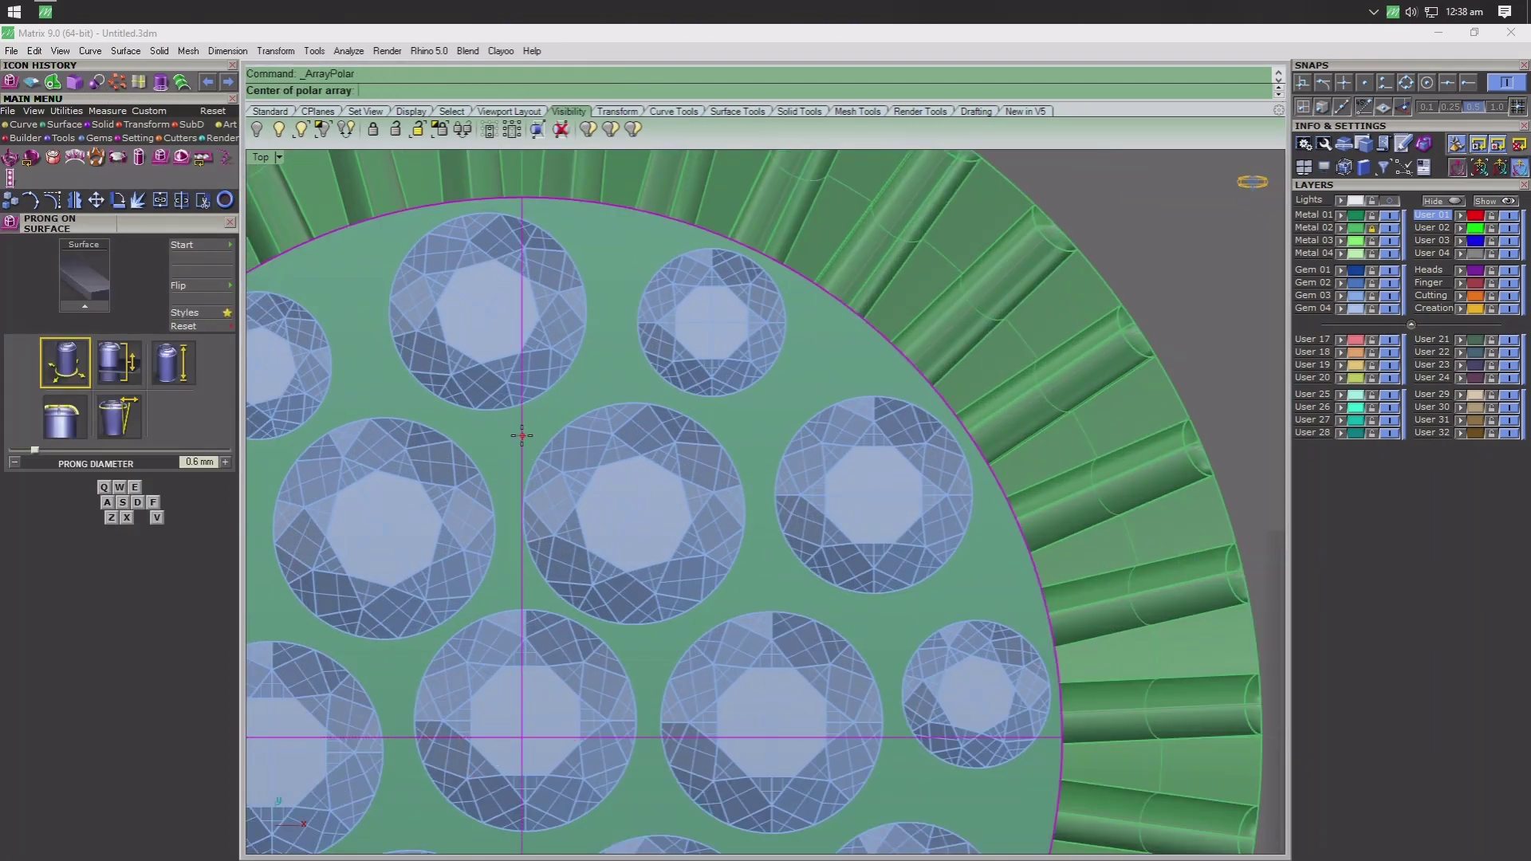
{"action": "key", "text": "Escape"}
{"action": "left_click", "coordinate": [499, 580]}
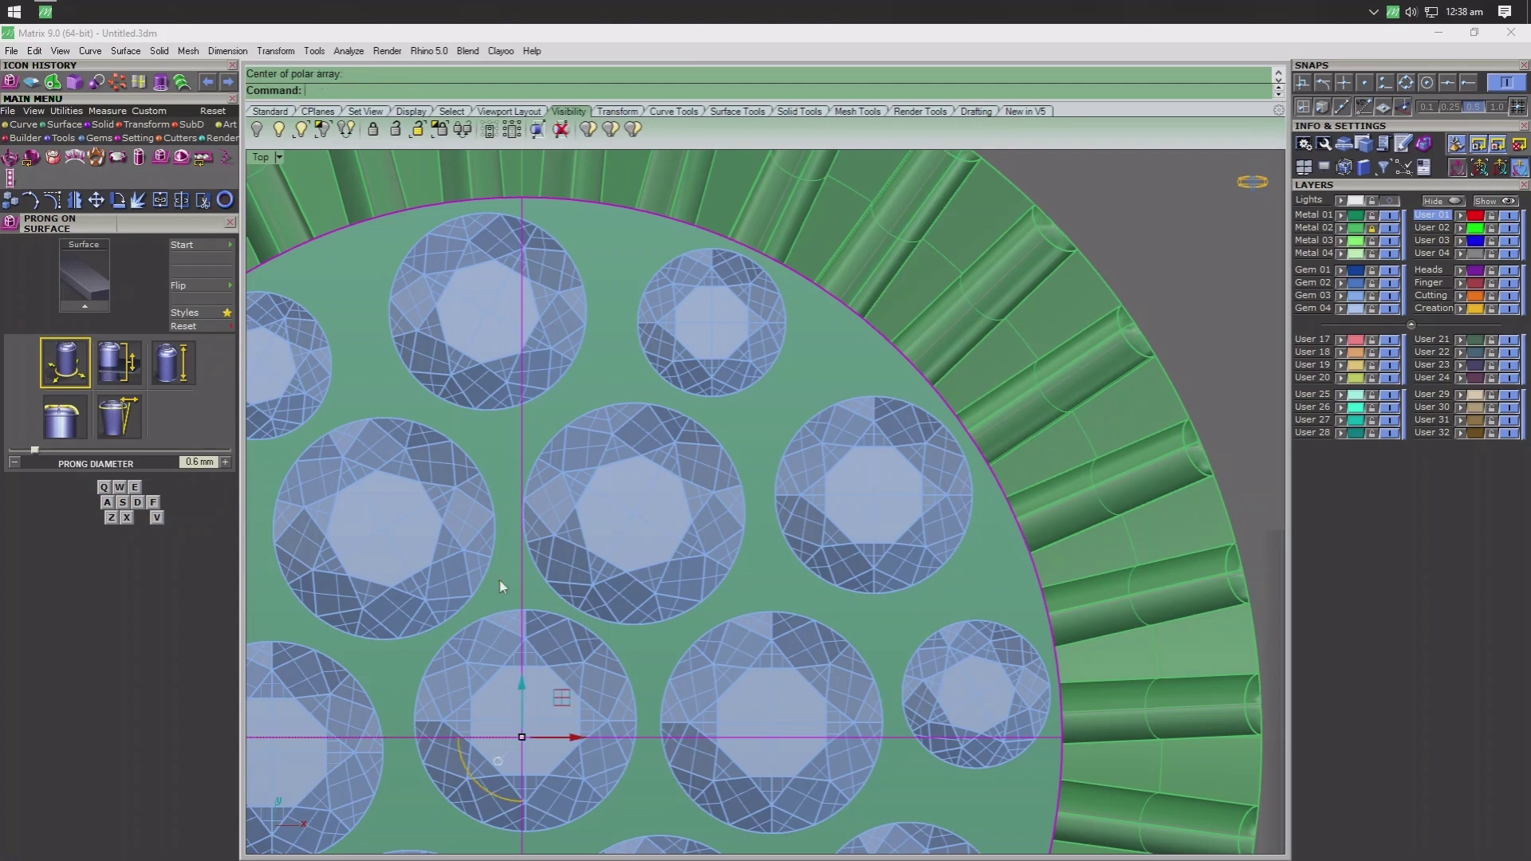
- Set up Prong on Surface with taper 0, height 0.75, drop 0.2 and diameter 0.66
{"action": "left_click", "coordinate": [97, 308]}
{"action": "scroll", "coordinate": [504, 561], "scroll_direction": "up", "scroll_amount": 5}
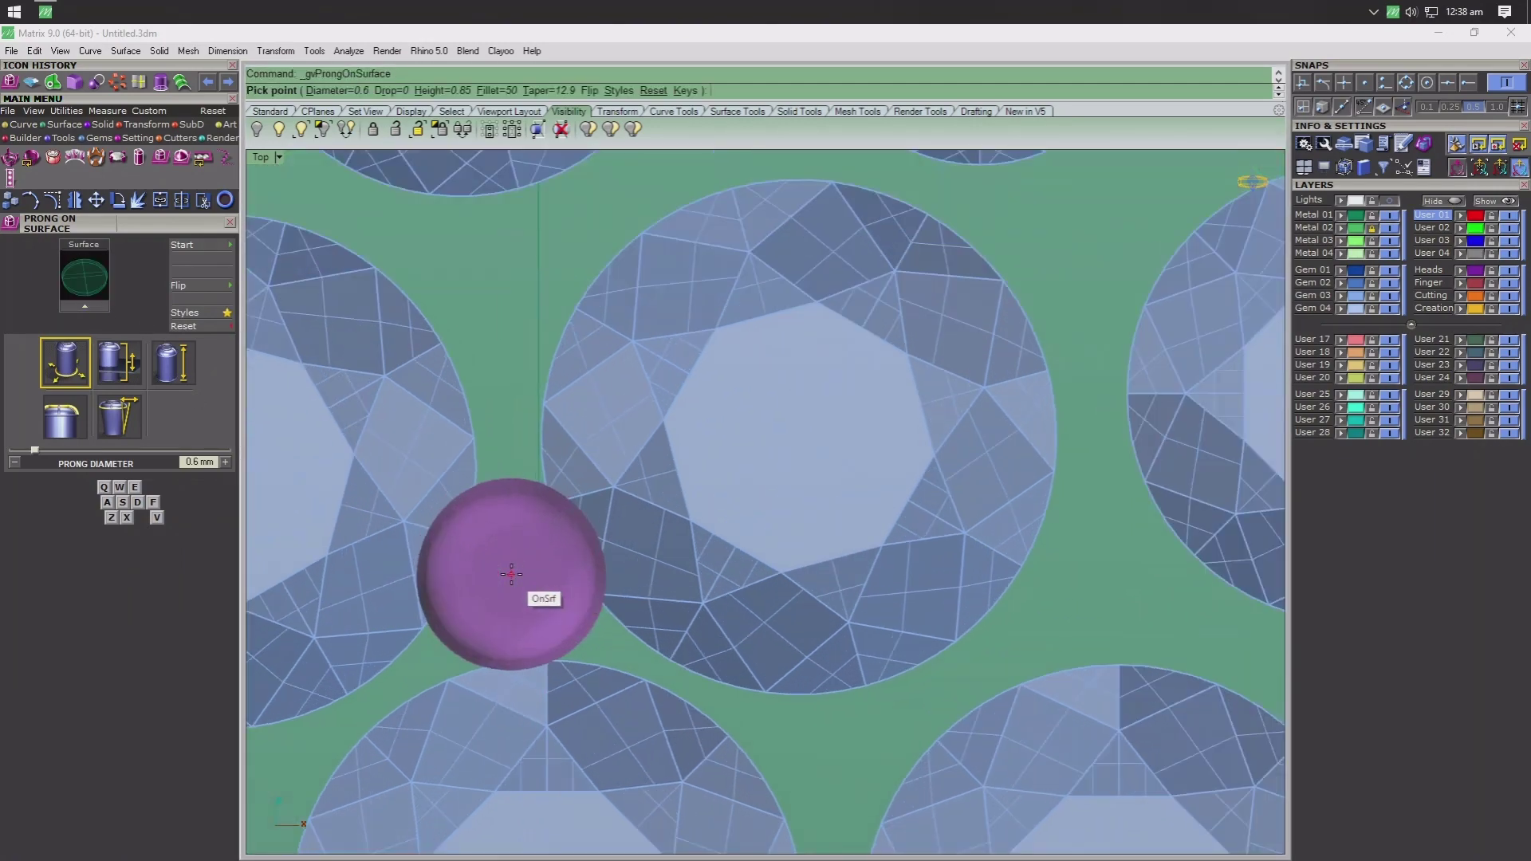
{"action": "left_click", "coordinate": [114, 435]}
{"action": "type", "text": "0"}
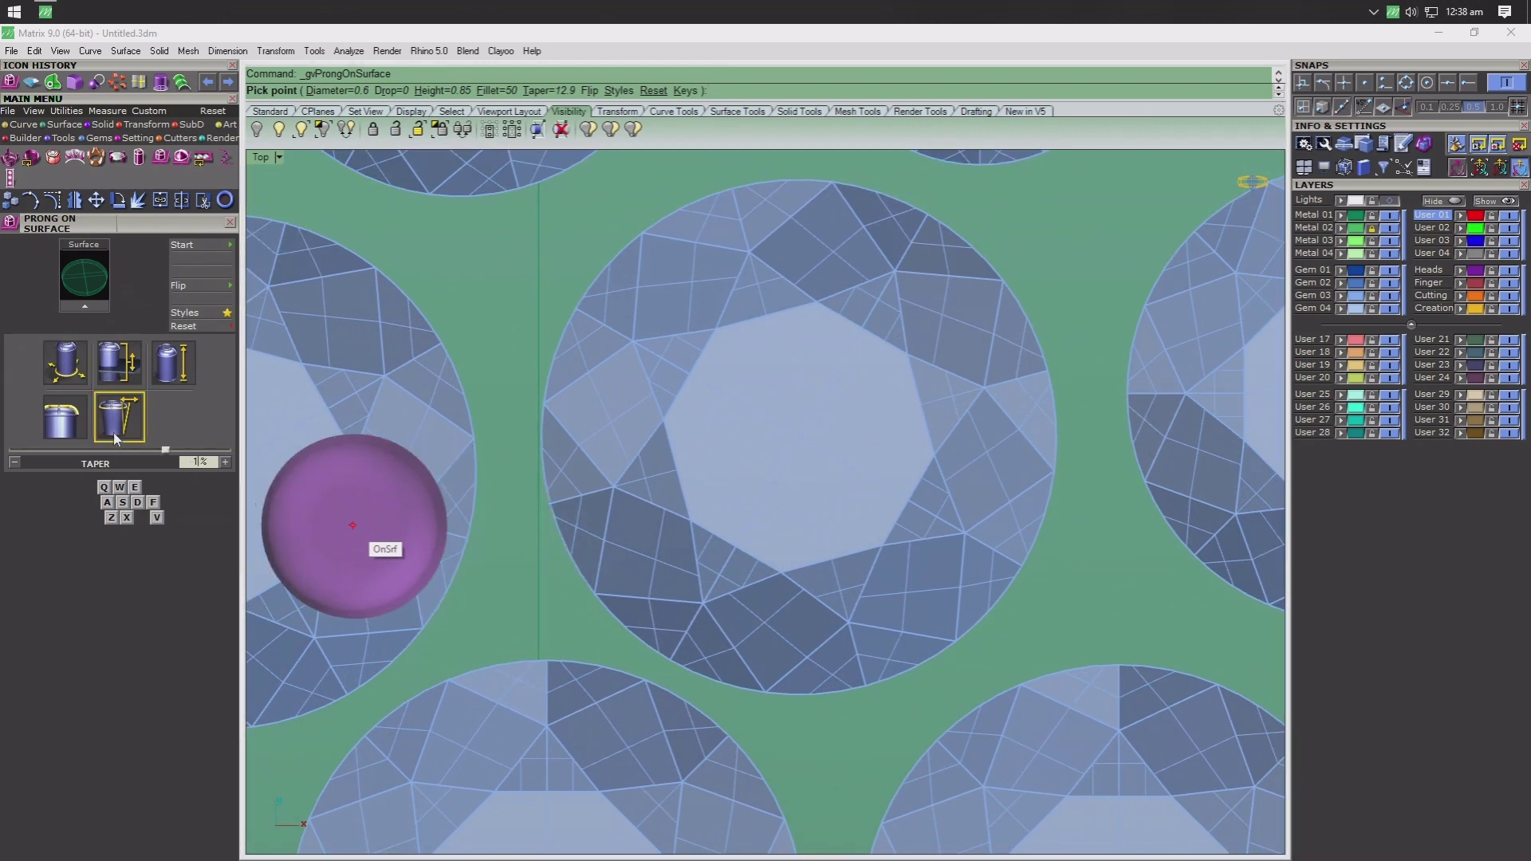
{"action": "left_click", "coordinate": [73, 431]}
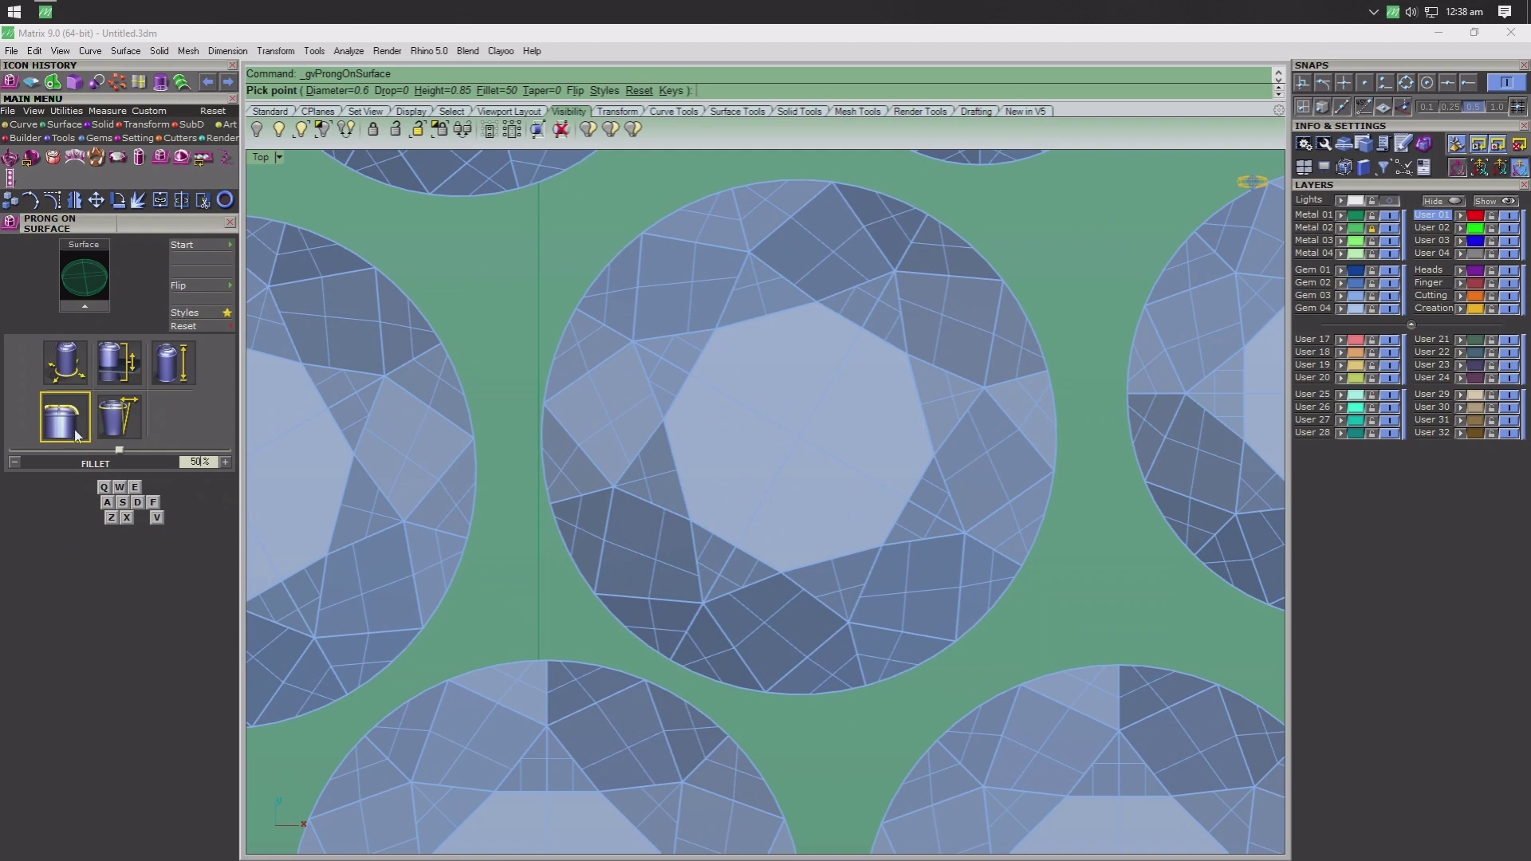
{"action": "left_click", "coordinate": [168, 359]}
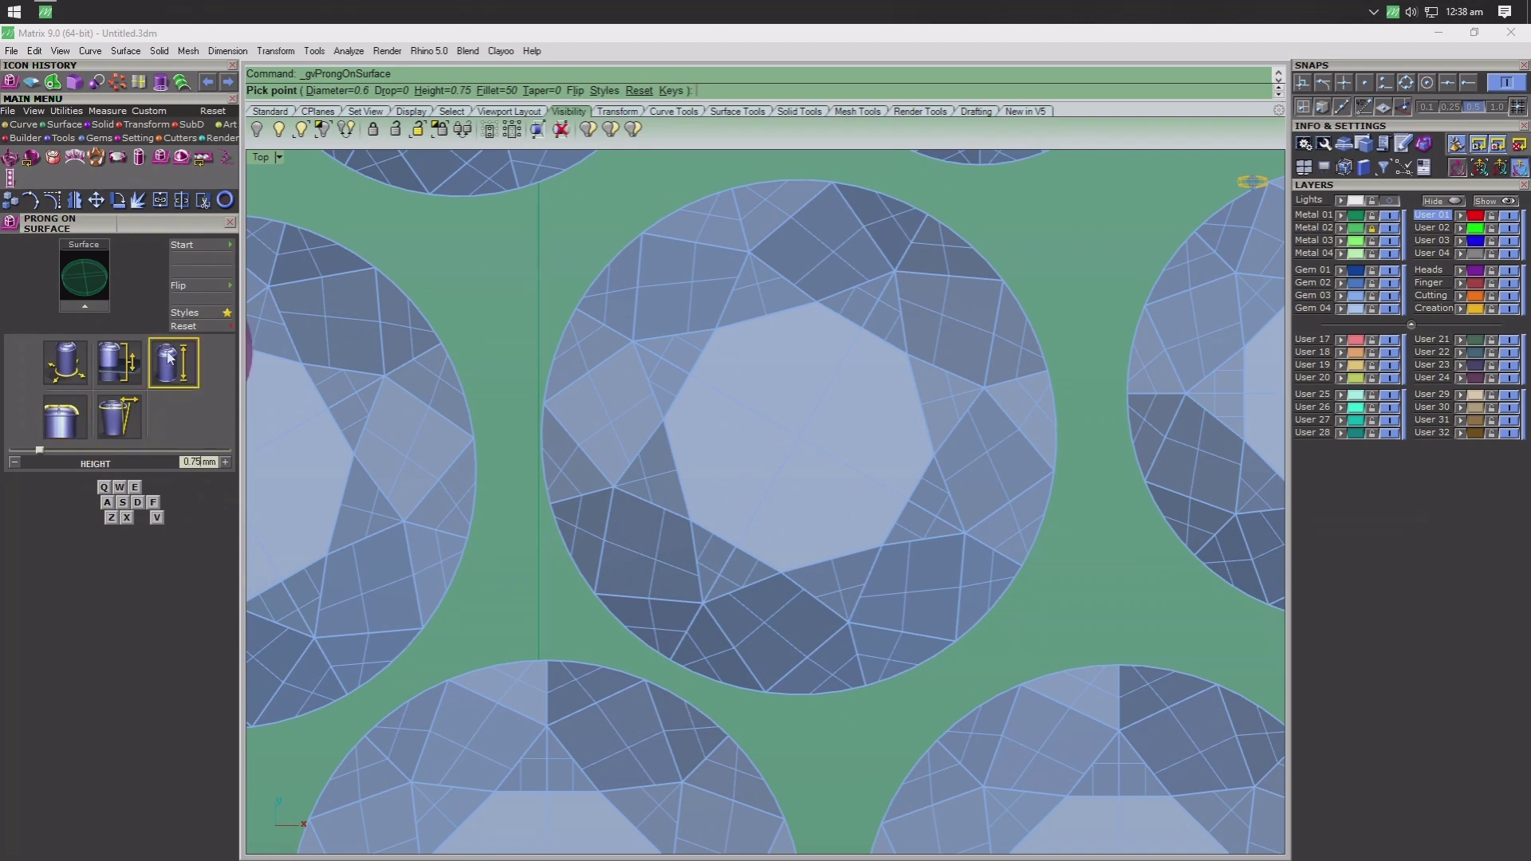
{"action": "left_click", "coordinate": [136, 366]}
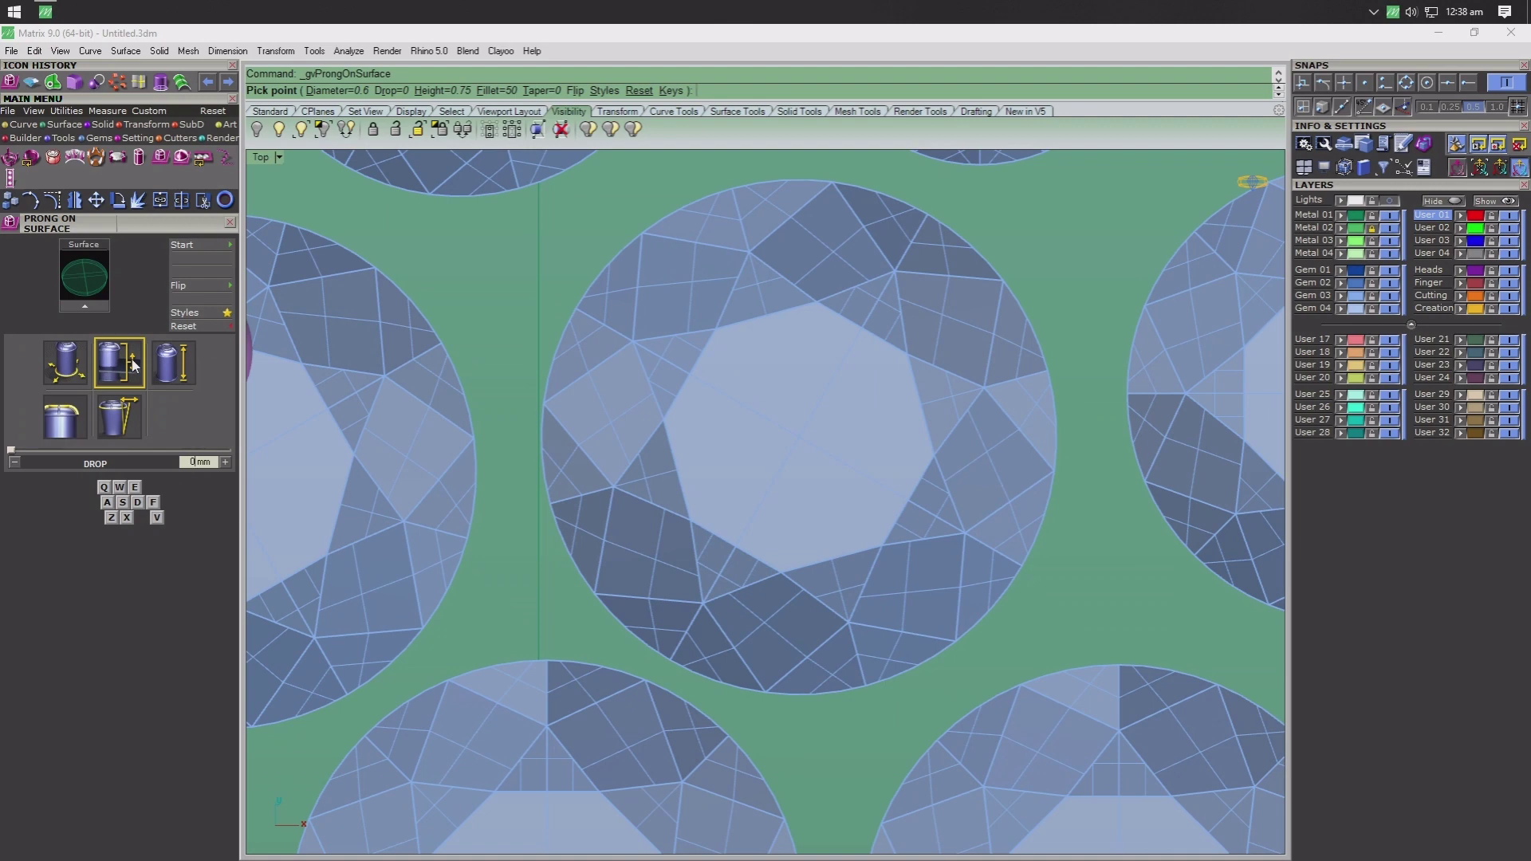
{"action": "type", "text": "0.2"}
{"action": "key", "text": "Return"}
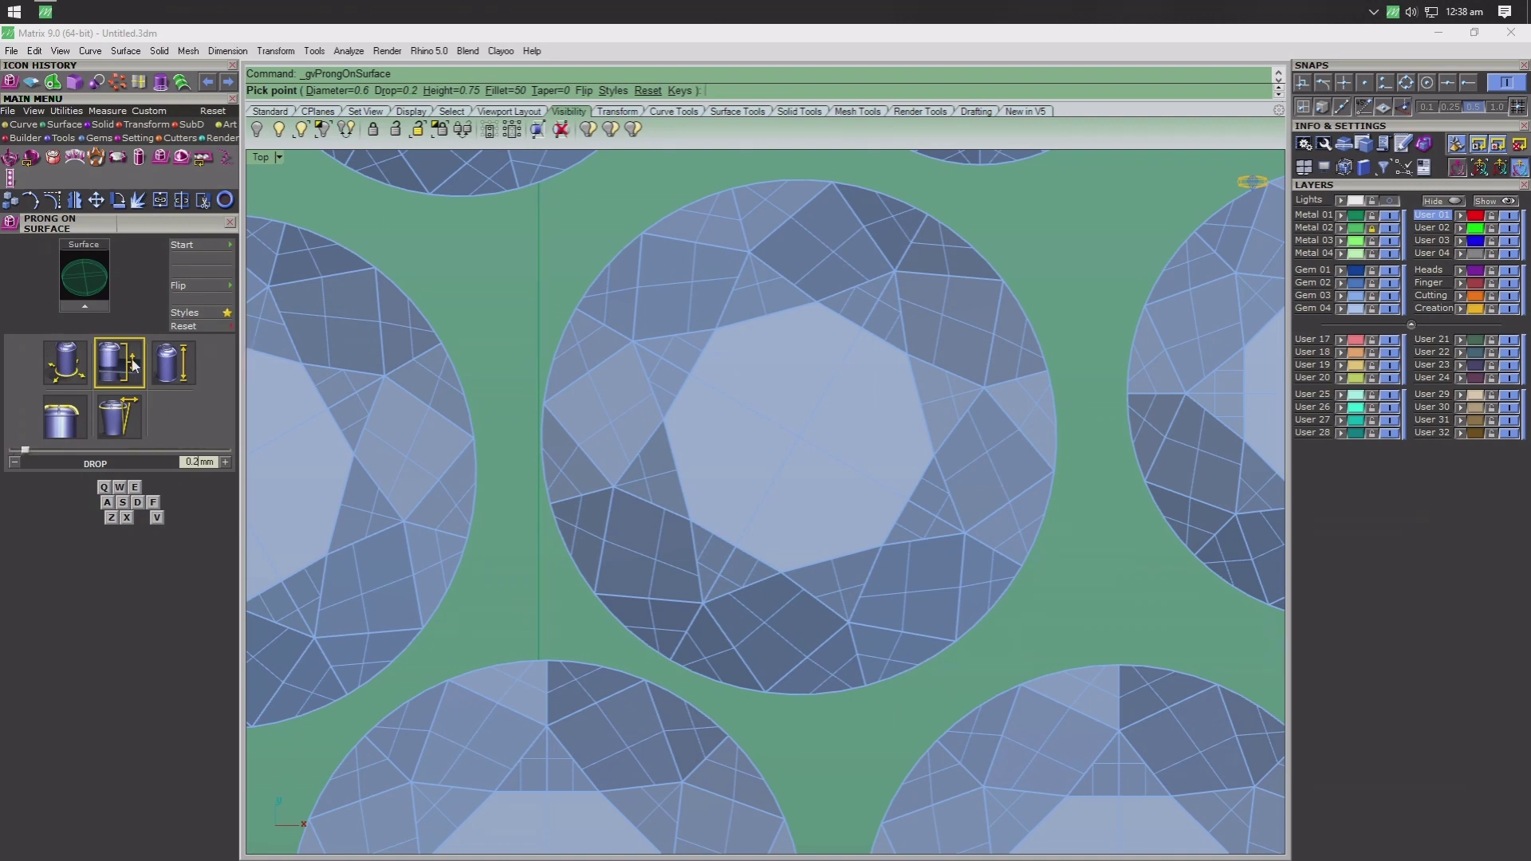
{"action": "left_click", "coordinate": [86, 370]}
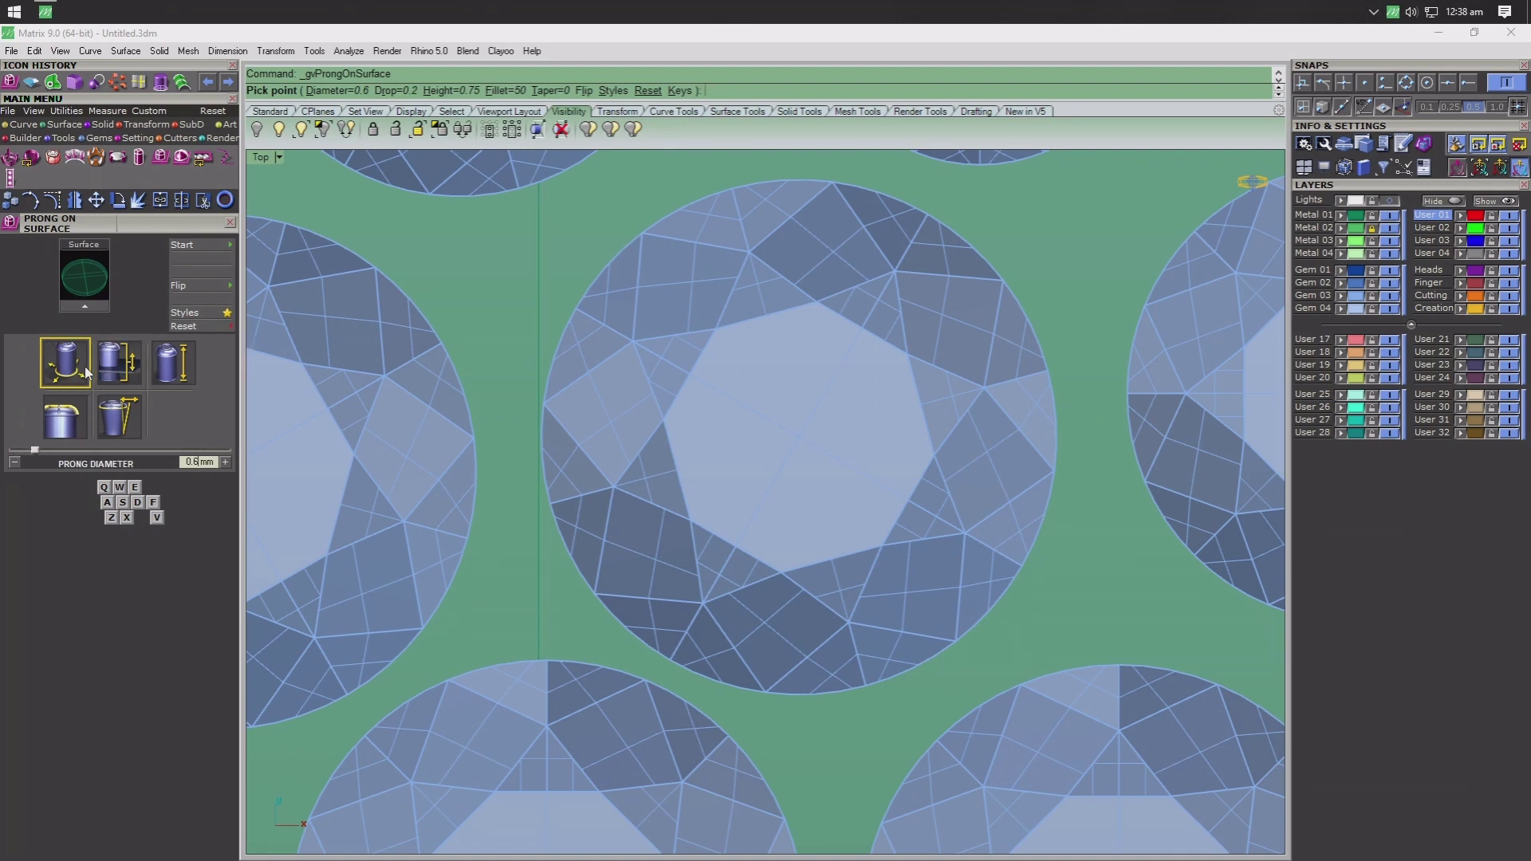
{"action": "type", "text": "6"}
{"action": "key", "text": "Return"}
- Place two prongs between the centre gems, one above the centre stone
{"action": "scroll", "coordinate": [750, 382], "scroll_direction": "down", "scroll_amount": 2}
{"action": "scroll", "coordinate": [702, 478], "scroll_direction": "down", "scroll_amount": 1}
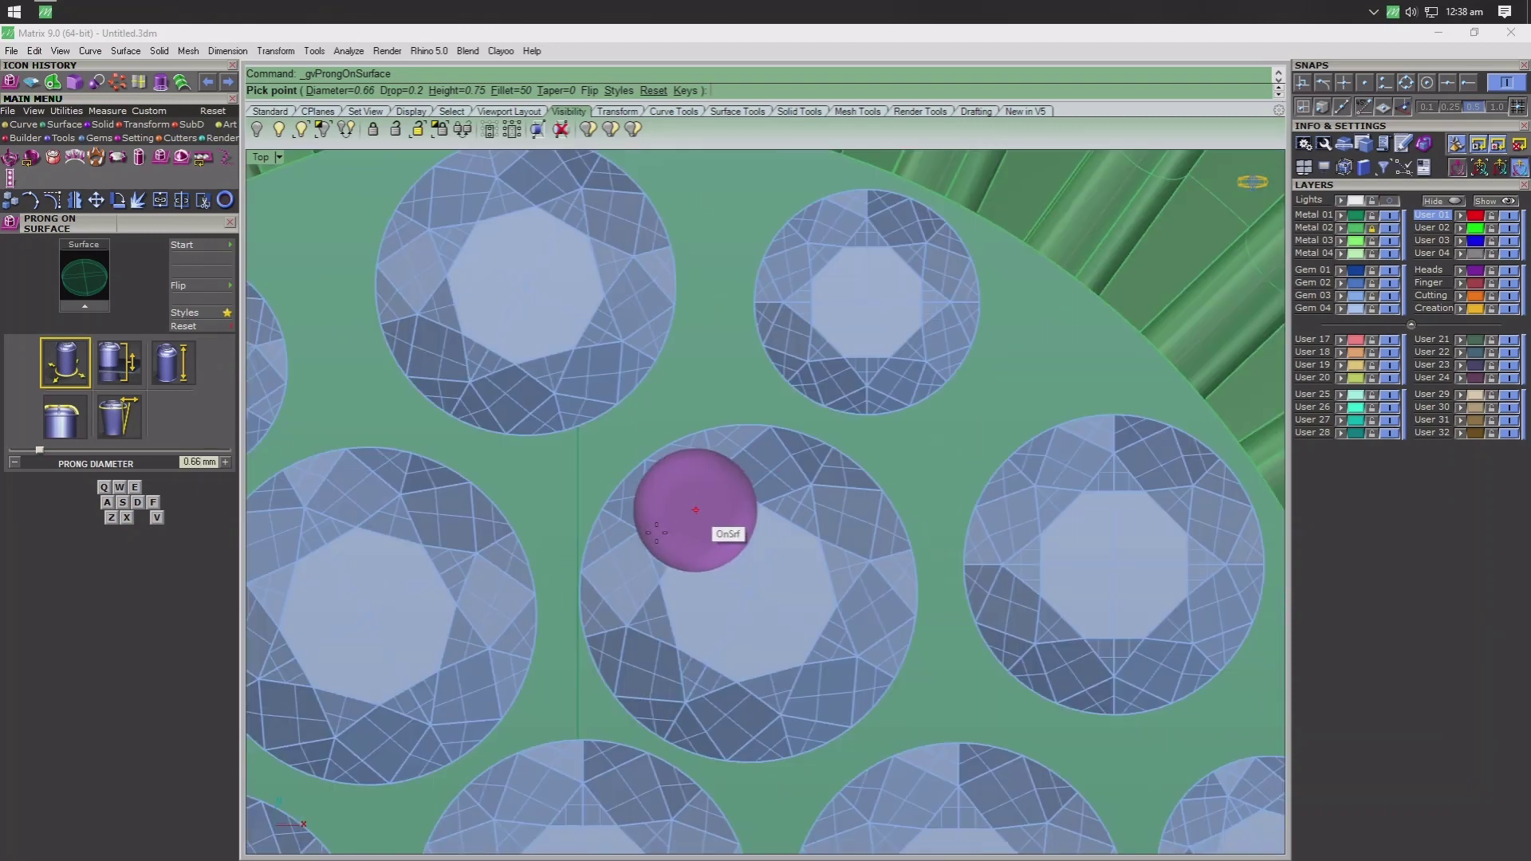
{"action": "scroll", "coordinate": [725, 479], "scroll_direction": "up", "scroll_amount": 1}
{"action": "scroll", "coordinate": [705, 437], "scroll_direction": "up", "scroll_amount": 2}
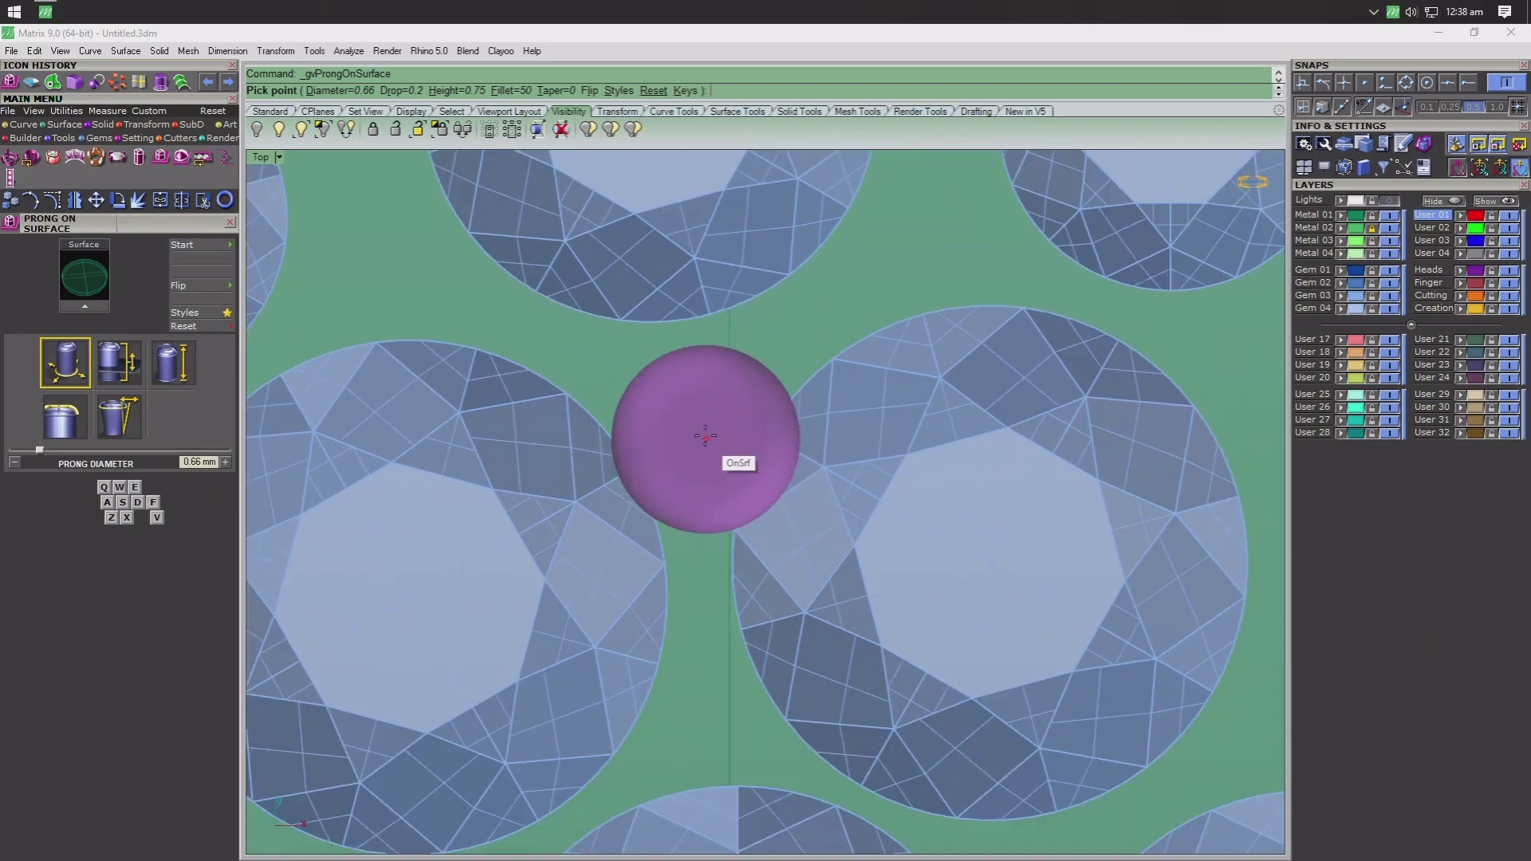
{"action": "left_click", "coordinate": [686, 403]}
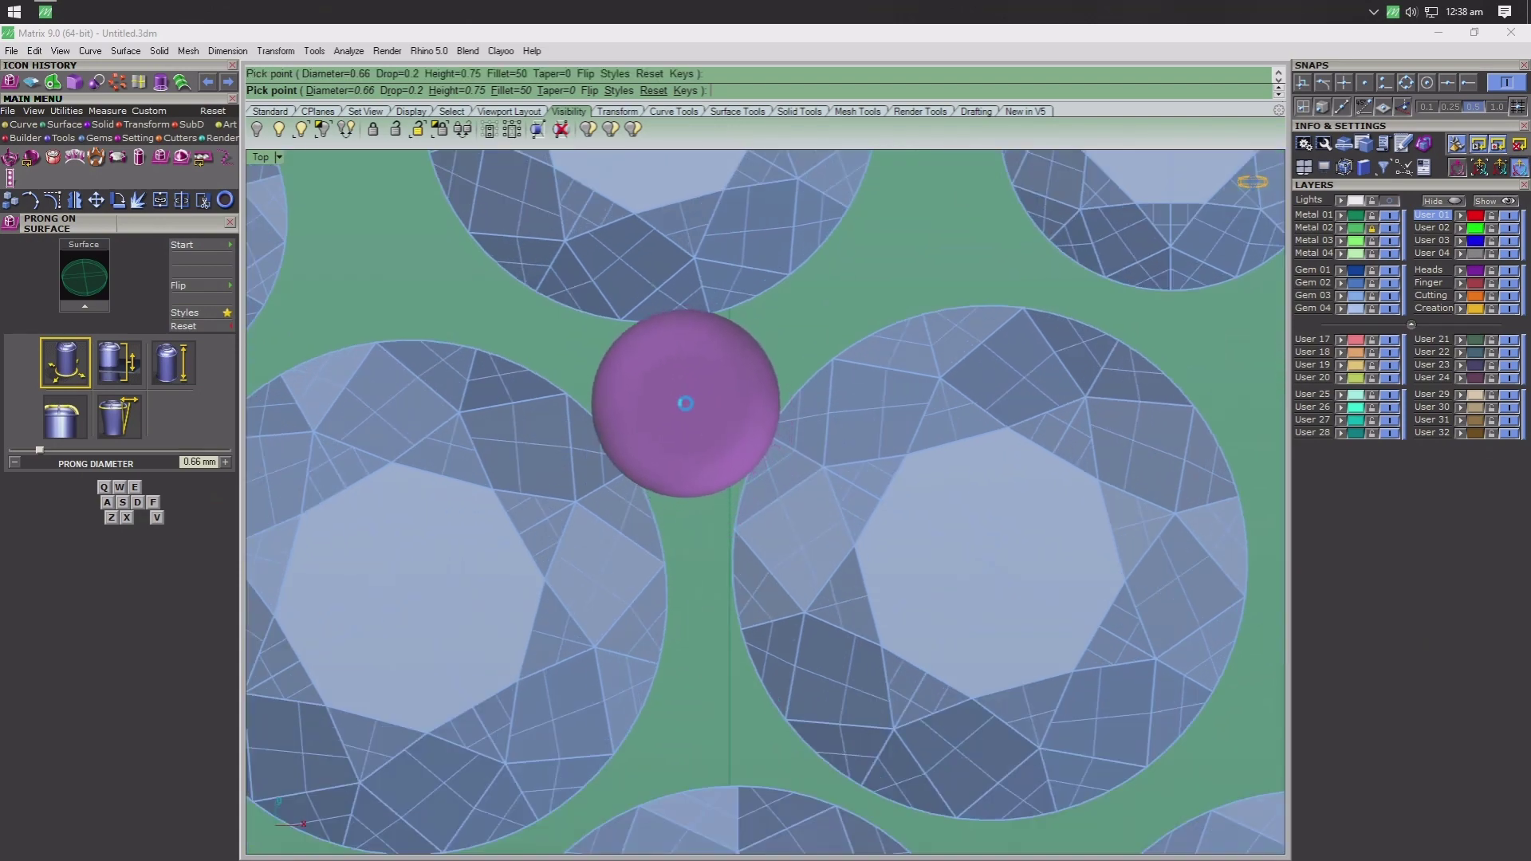
{"action": "scroll", "coordinate": [686, 403], "scroll_direction": "down", "scroll_amount": 3}
{"action": "scroll", "coordinate": [691, 513], "scroll_direction": "up", "scroll_amount": 3}
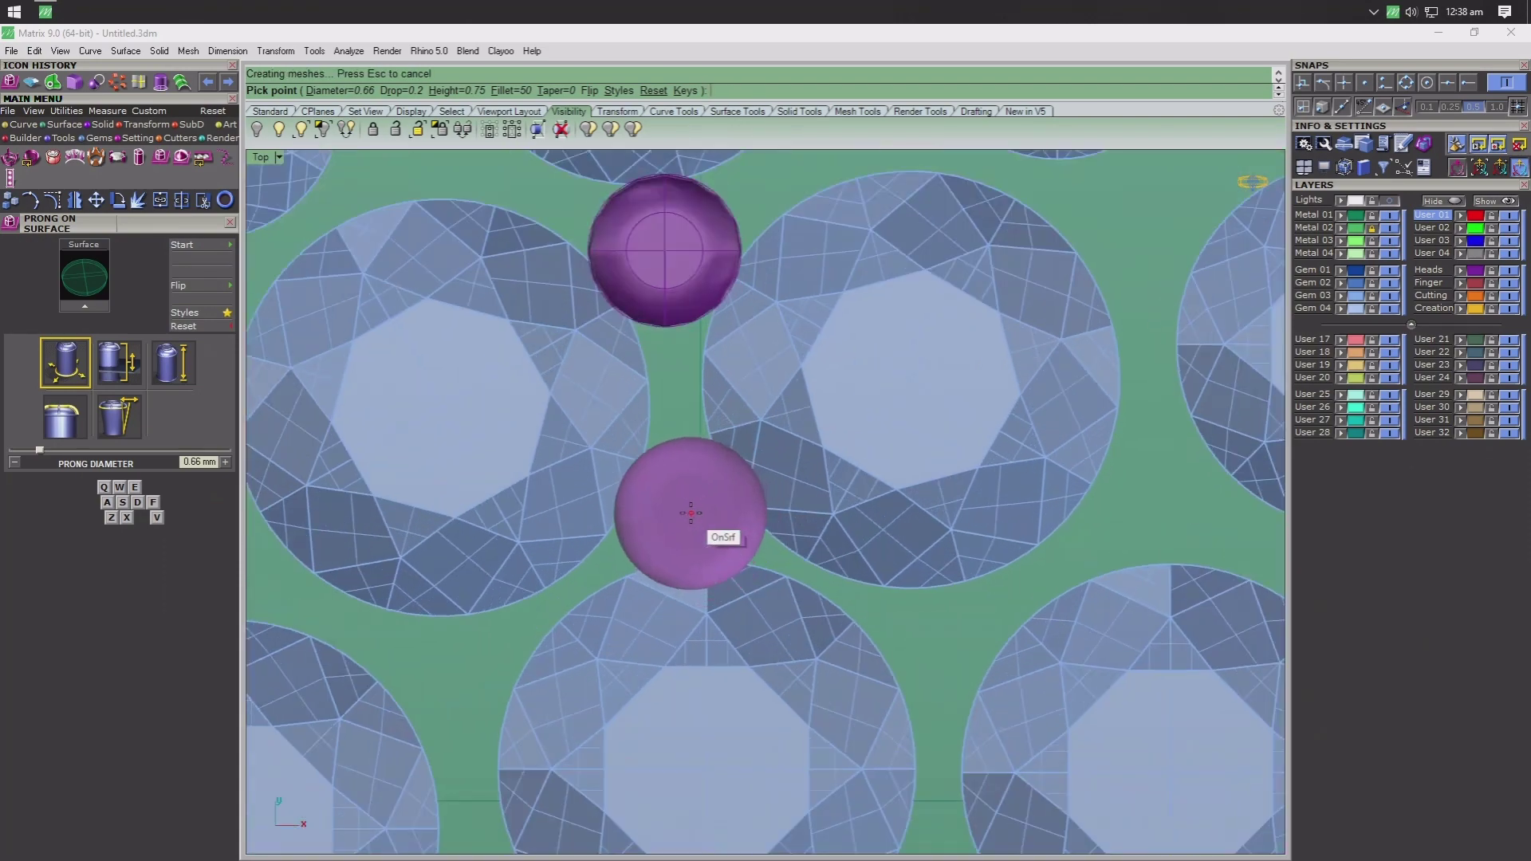
{"action": "left_click", "coordinate": [691, 513]}
{"action": "key", "text": "Return"}
{"action": "scroll", "coordinate": [691, 514], "scroll_direction": "down", "scroll_amount": 3}
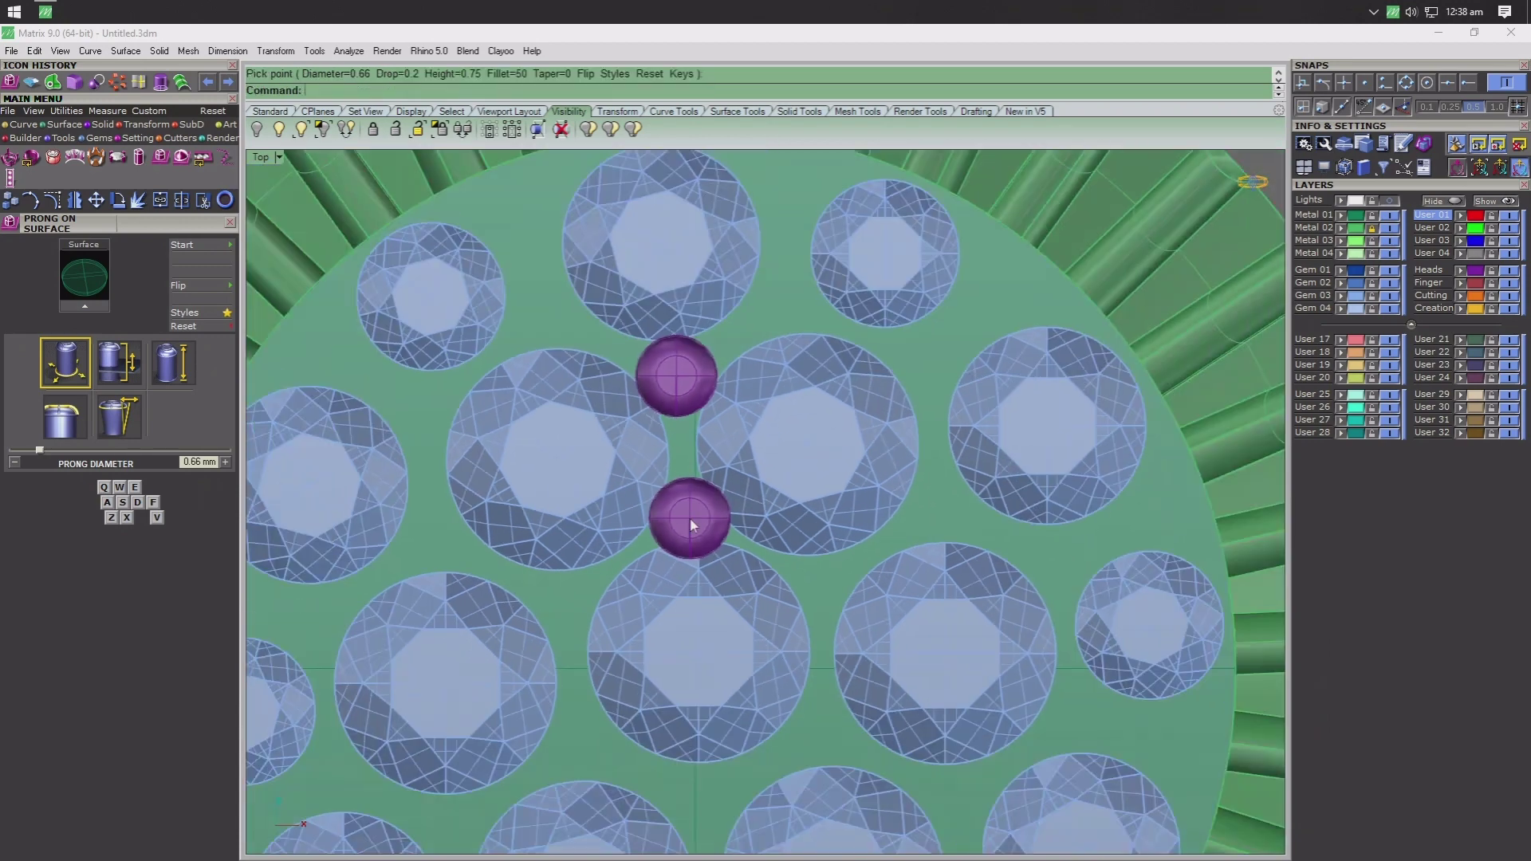
- Polar-array each prong six times about the origin over 360°, giving twelve prongs
{"action": "left_click", "coordinate": [175, 204]}
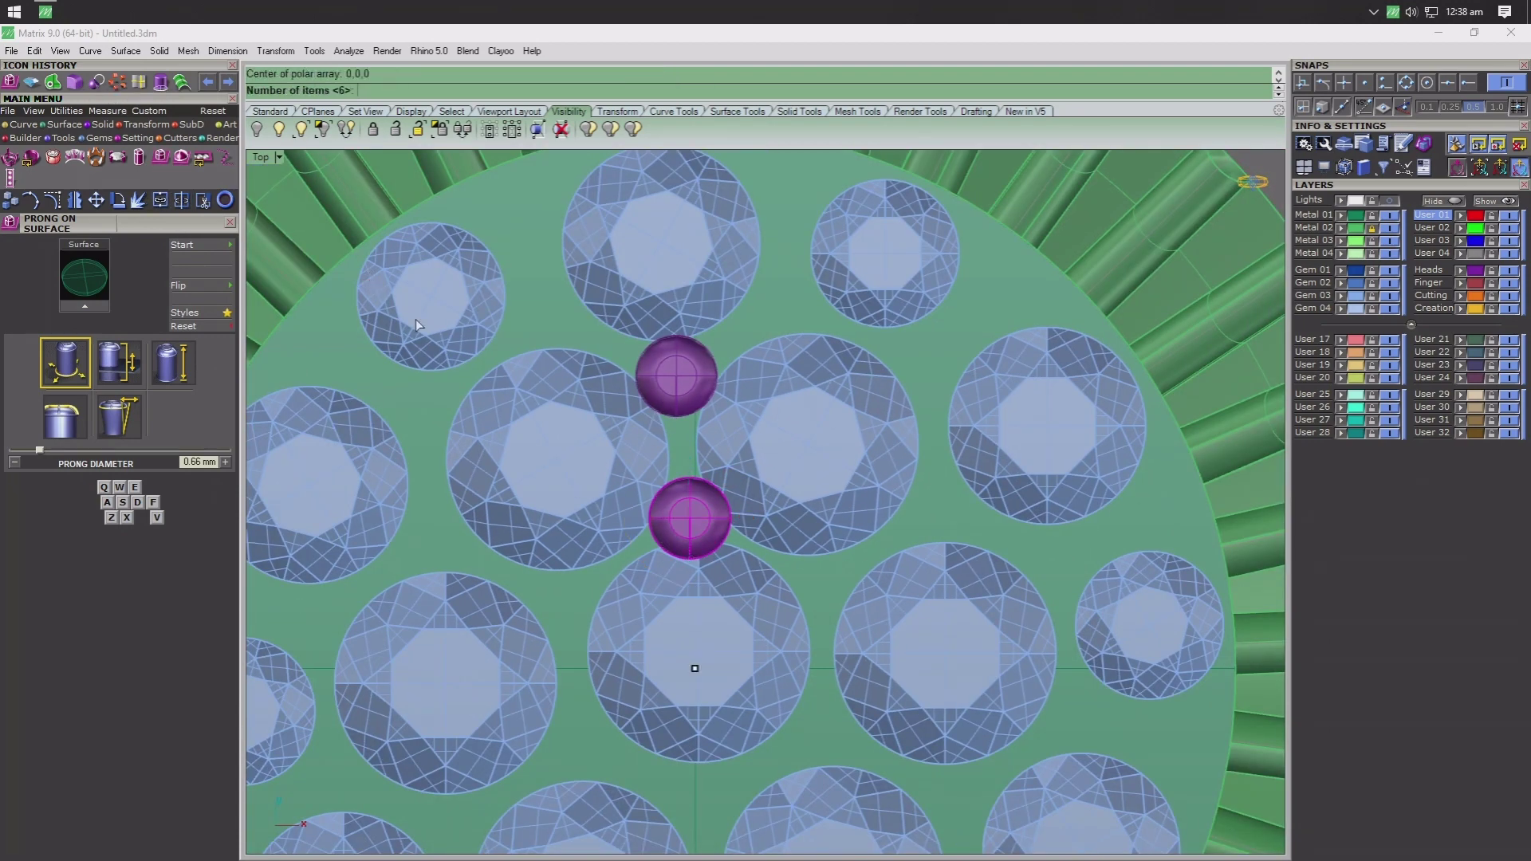
{"action": "key", "text": "Return"}
{"action": "key", "text": "Return"}
{"action": "left_click", "coordinate": [442, 342]}
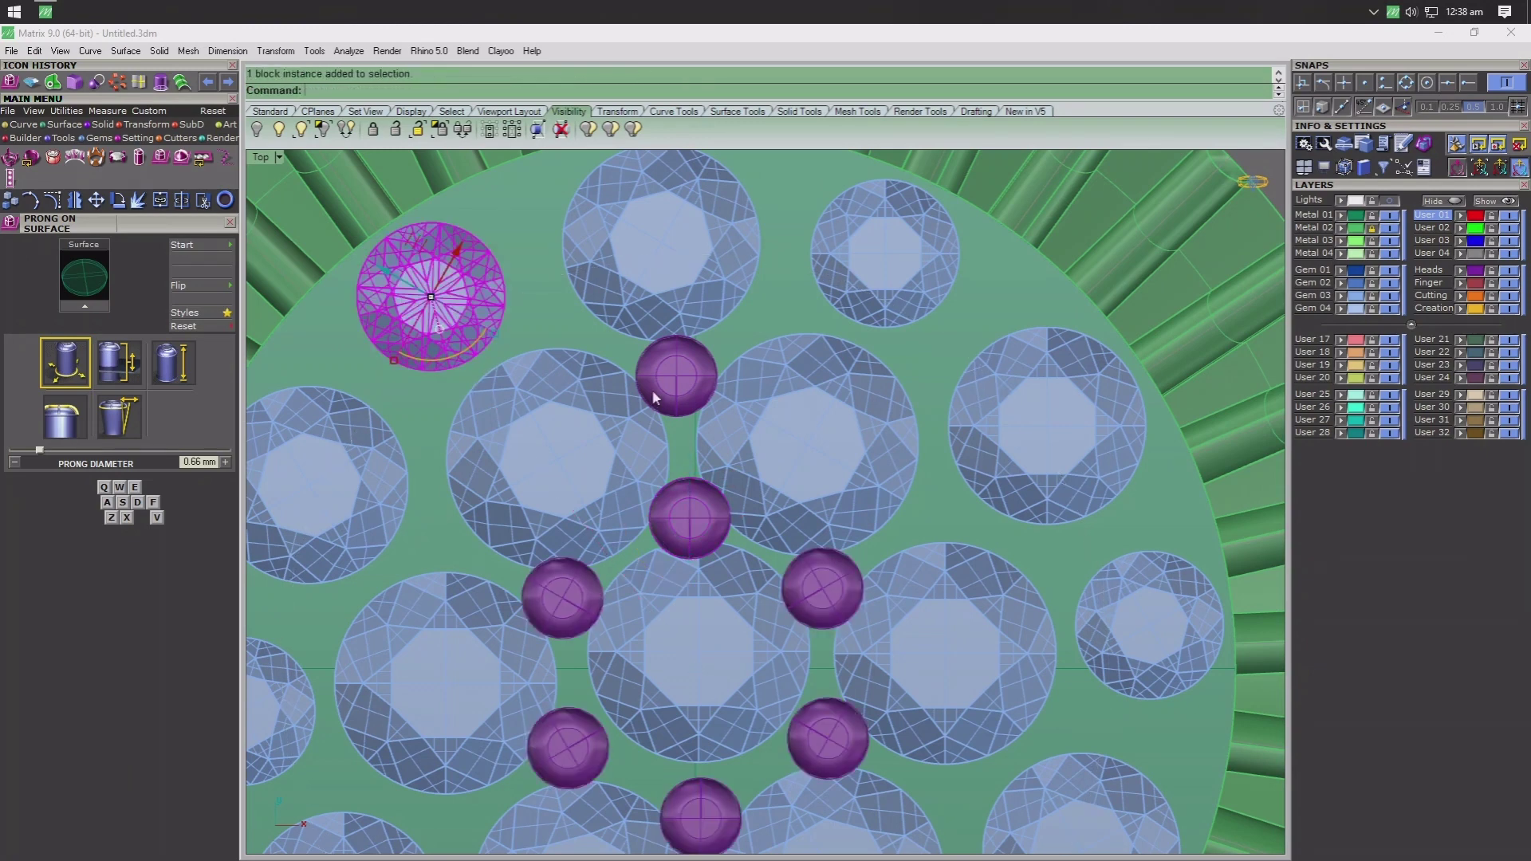
{"action": "left_click", "coordinate": [666, 391]}
{"action": "key", "text": "Return"}
{"action": "key", "text": "Return"}
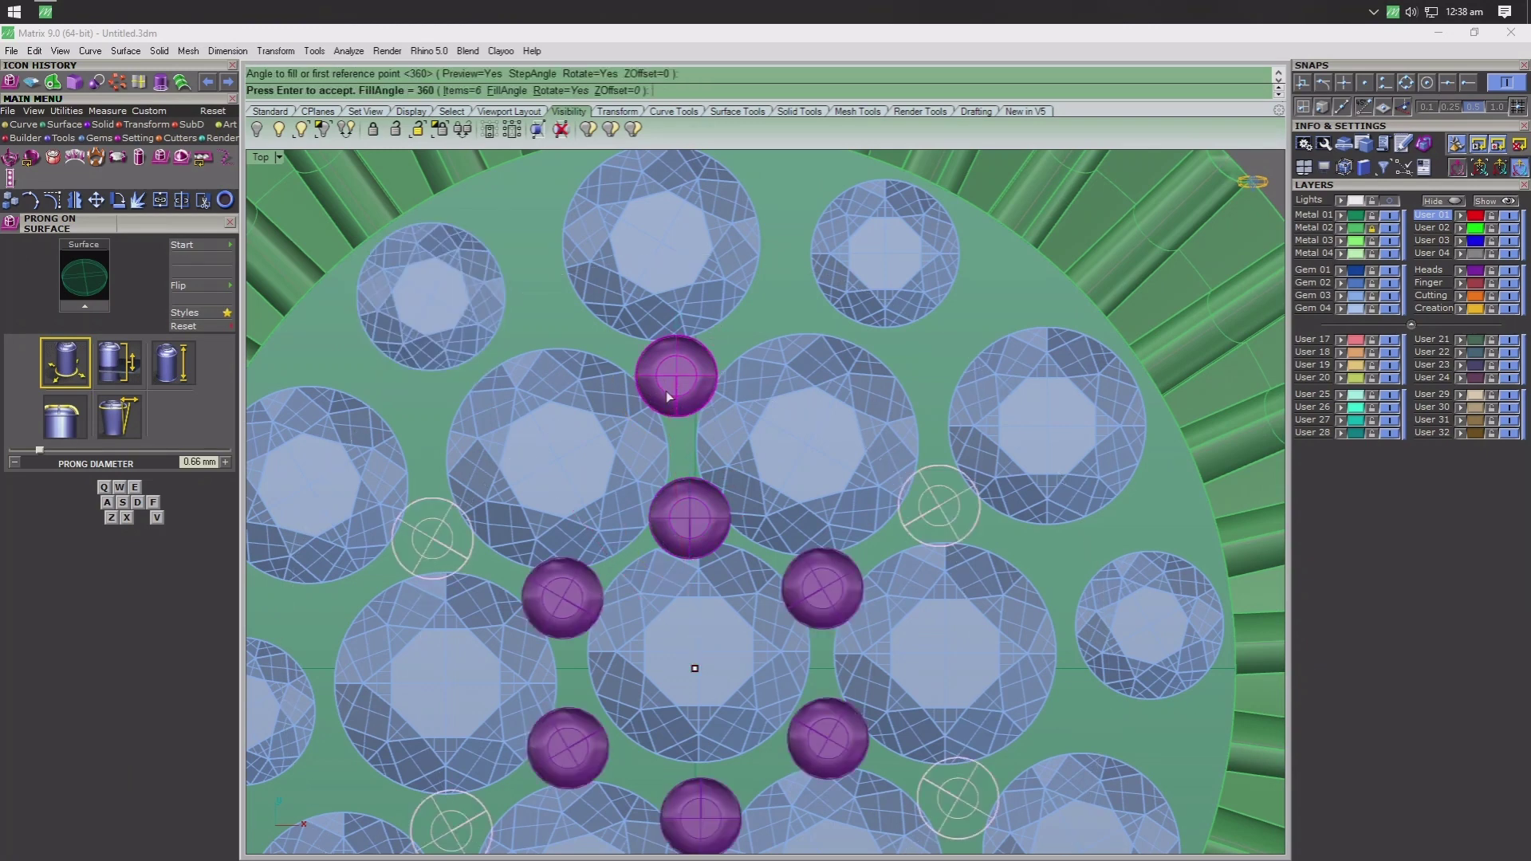
{"action": "key", "text": "Return"}
{"action": "scroll", "coordinate": [668, 397], "scroll_direction": "down", "scroll_amount": 2}
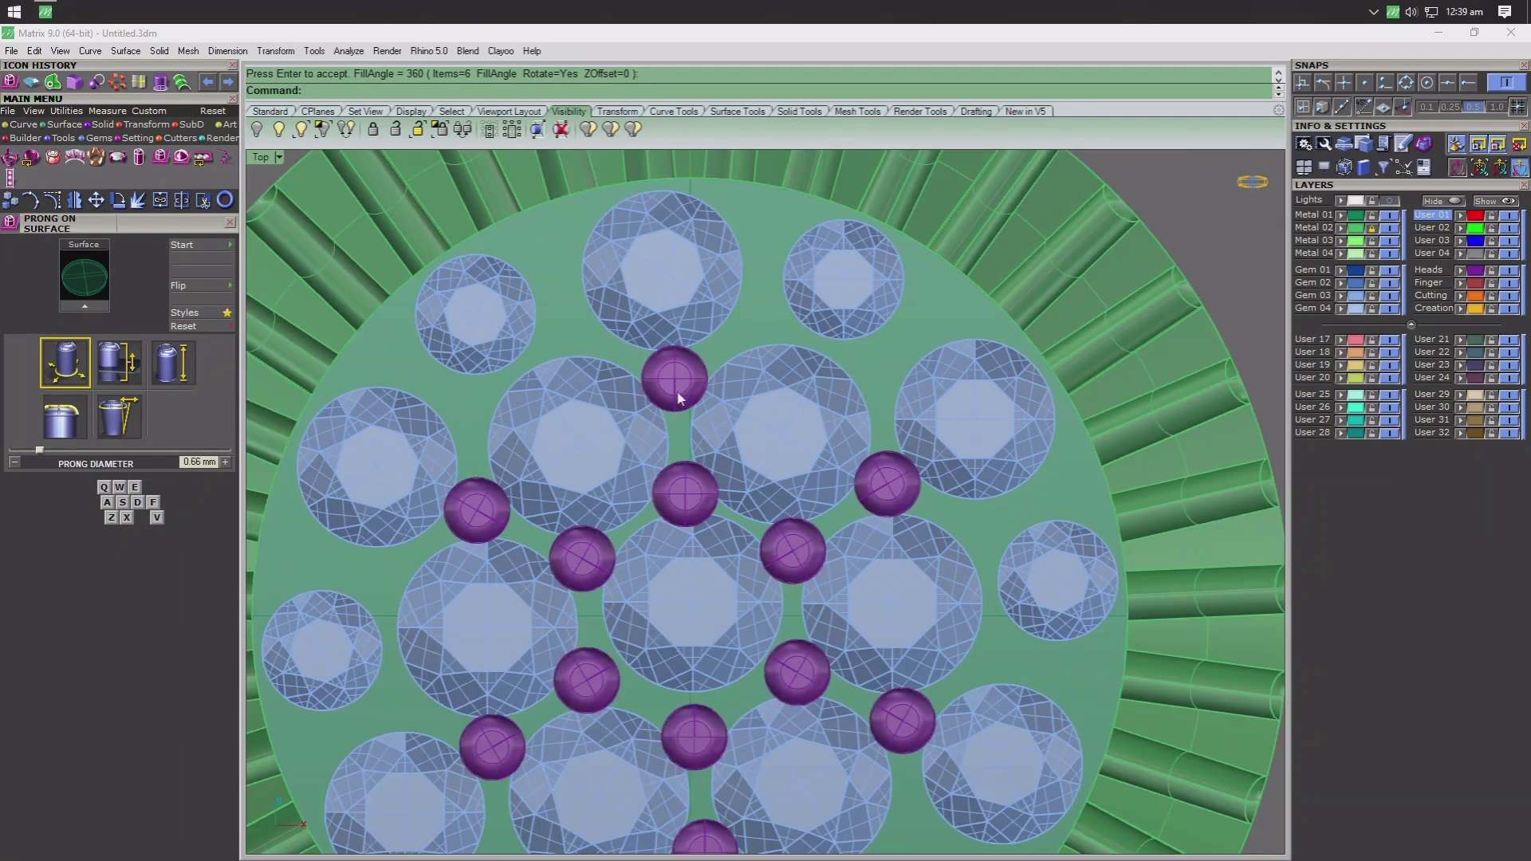
{"action": "scroll", "coordinate": [849, 375], "scroll_direction": "up", "scroll_amount": 3}
- Place a prong between the outer gems and select it with its neighbouring prong
{"action": "left_click", "coordinate": [108, 304]}
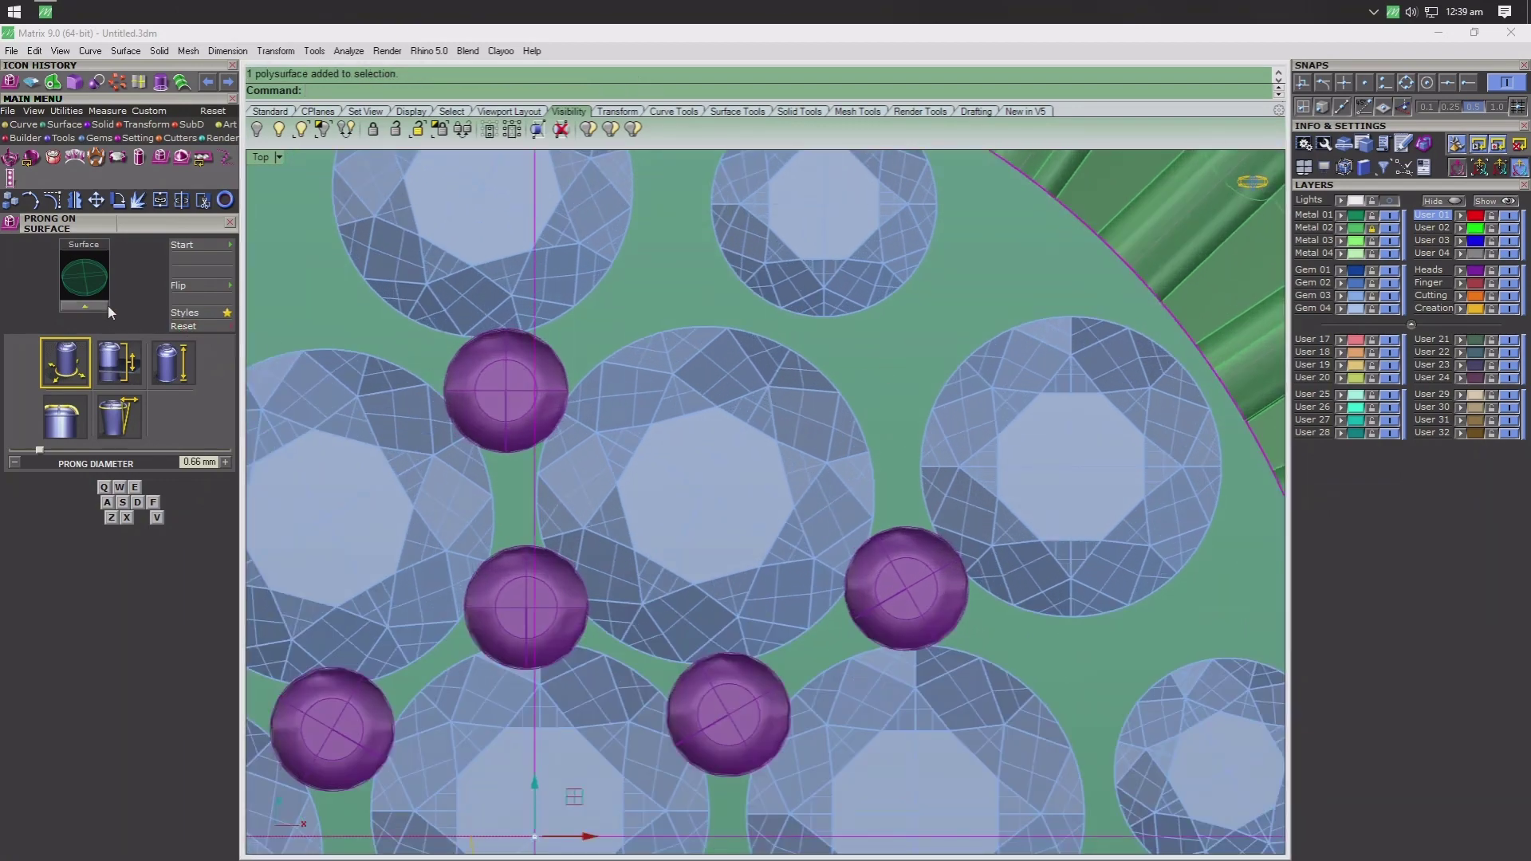
{"action": "scroll", "coordinate": [909, 370], "scroll_direction": "up", "scroll_amount": 1}
{"action": "scroll", "coordinate": [901, 368], "scroll_direction": "up", "scroll_amount": 1}
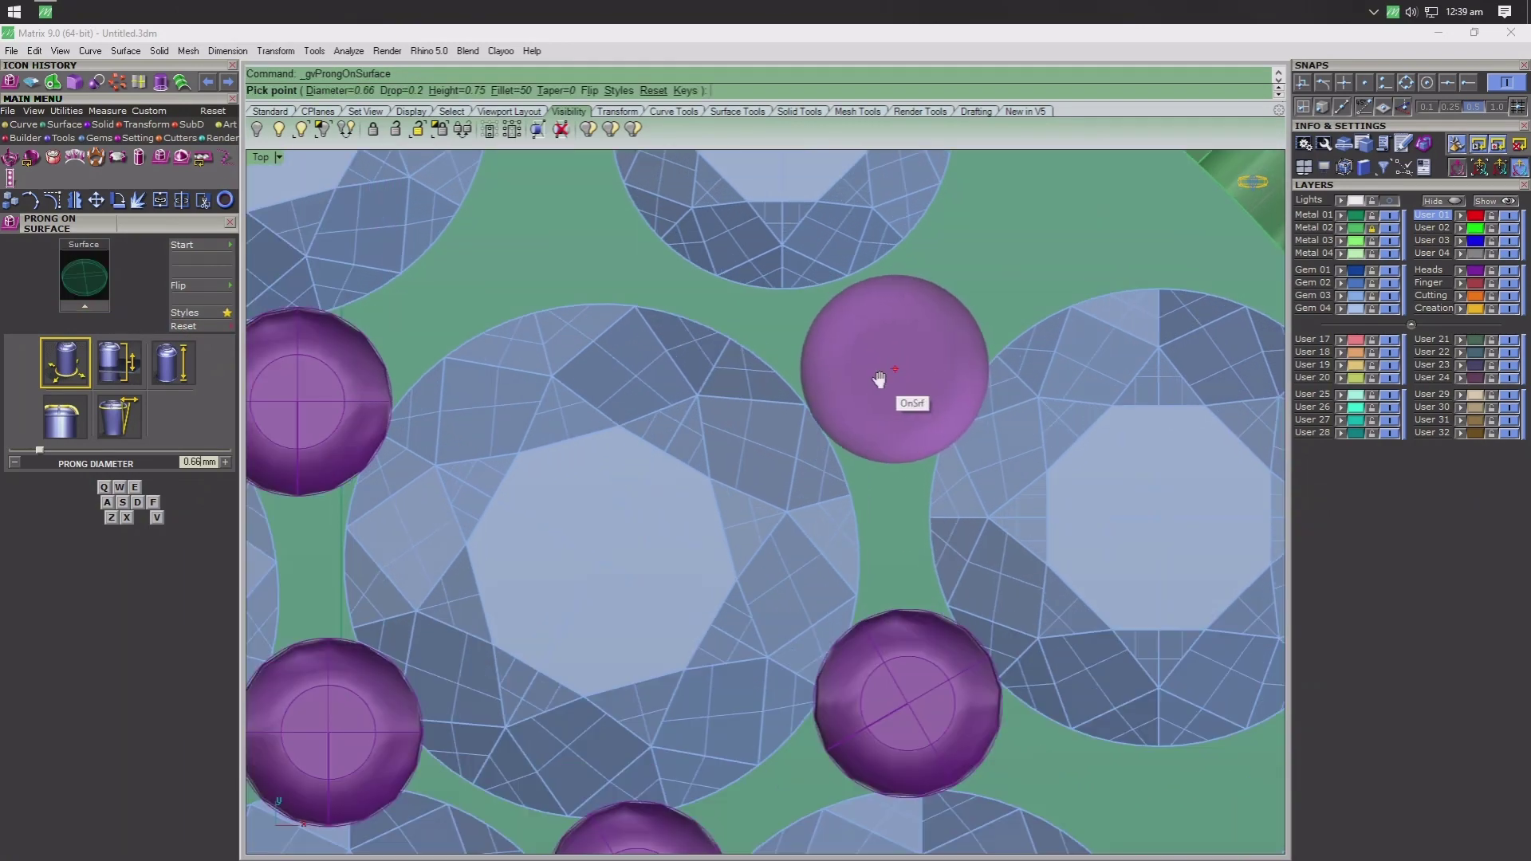
{"action": "right_click_drag", "start_coordinate": [878, 379], "coordinate": [830, 412]}
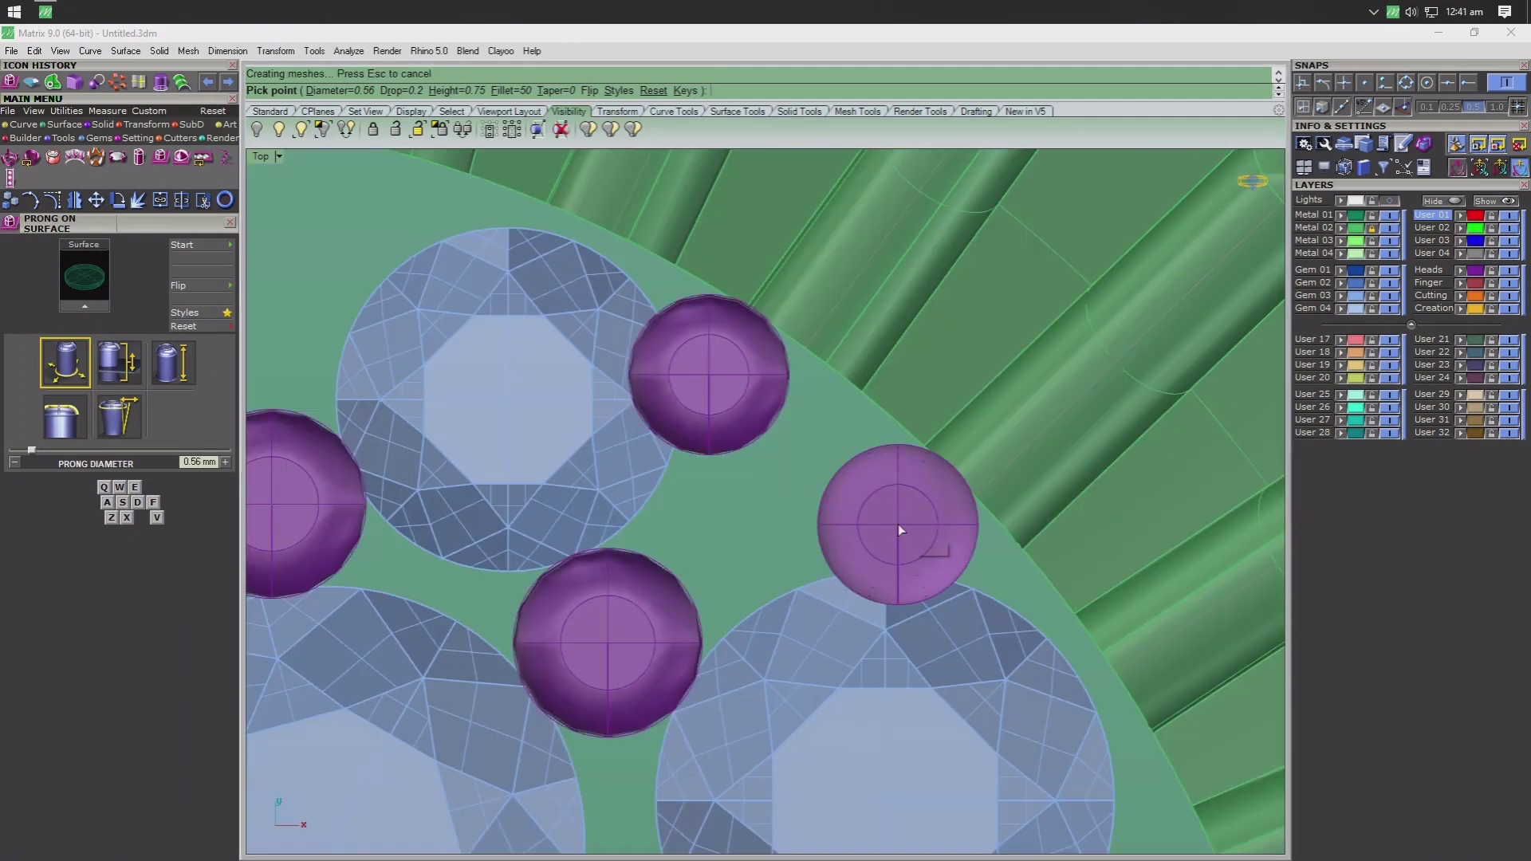
{"action": "left_click", "coordinate": [900, 530]}
{"action": "left_click", "coordinate": [725, 389], "text": "shift"}
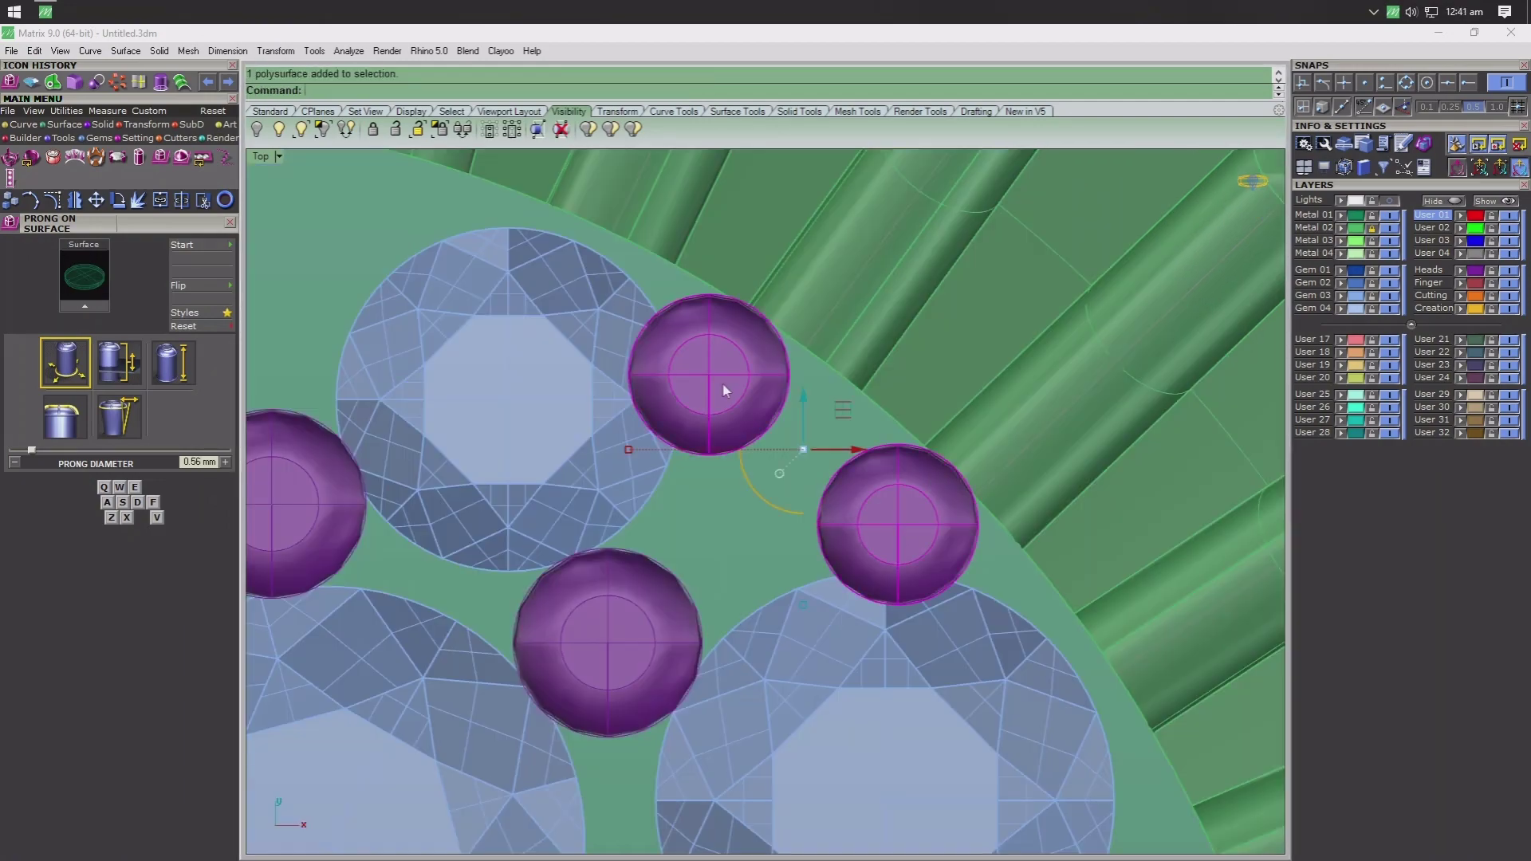
- Polar-array the two outer prongs into 12 copies around the full circle
{"action": "left_click", "coordinate": [117, 81]}
{"action": "scroll", "coordinate": [575, 439], "scroll_direction": "down", "scroll_amount": 1}
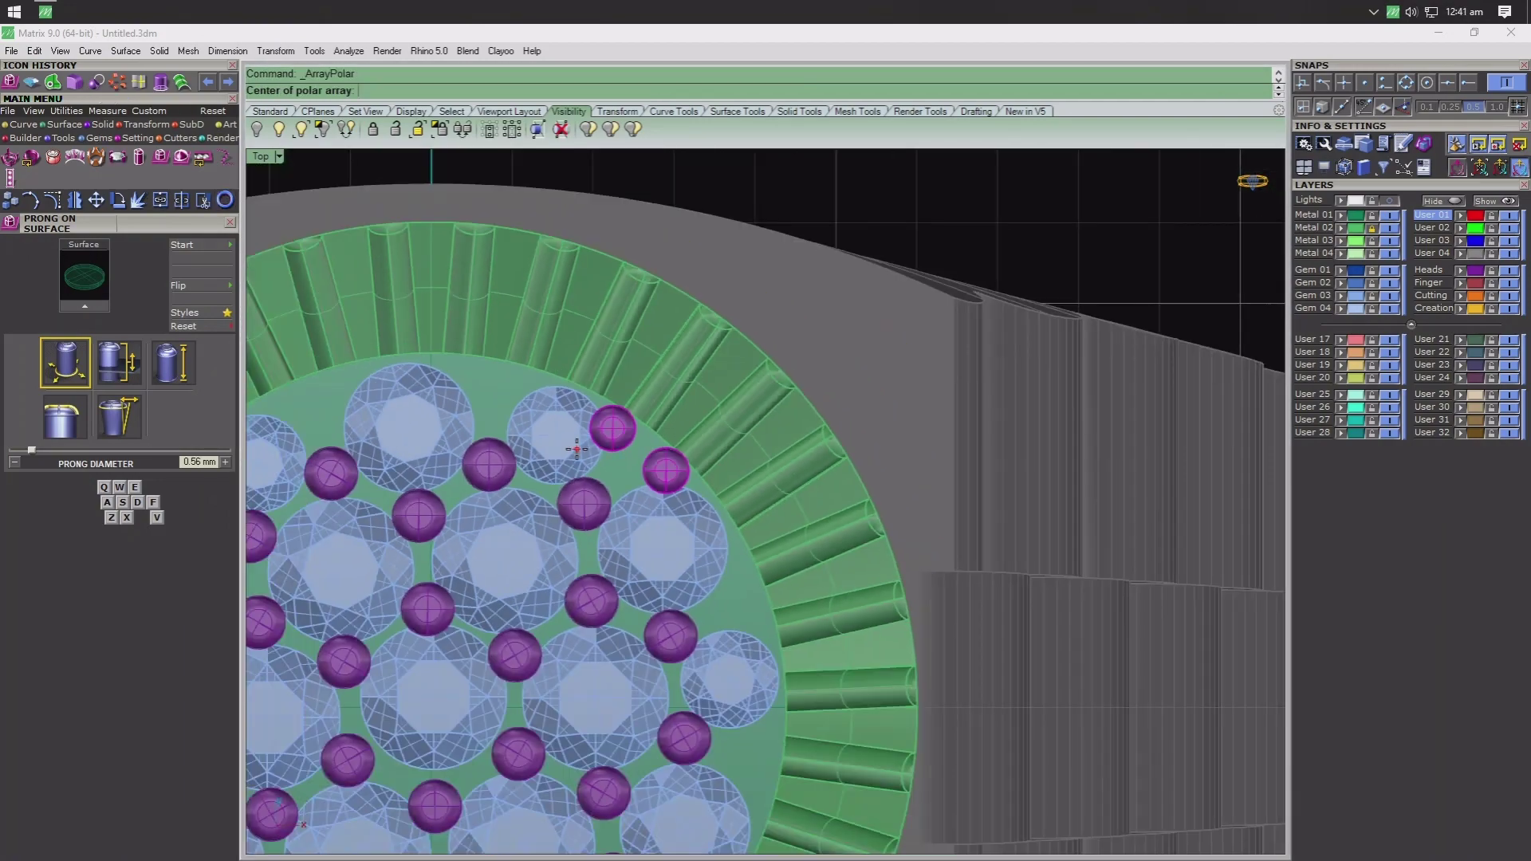
{"action": "scroll", "coordinate": [577, 450], "scroll_direction": "down", "scroll_amount": 3}
{"action": "type", "text": "12"}
{"action": "key", "text": "Return"}
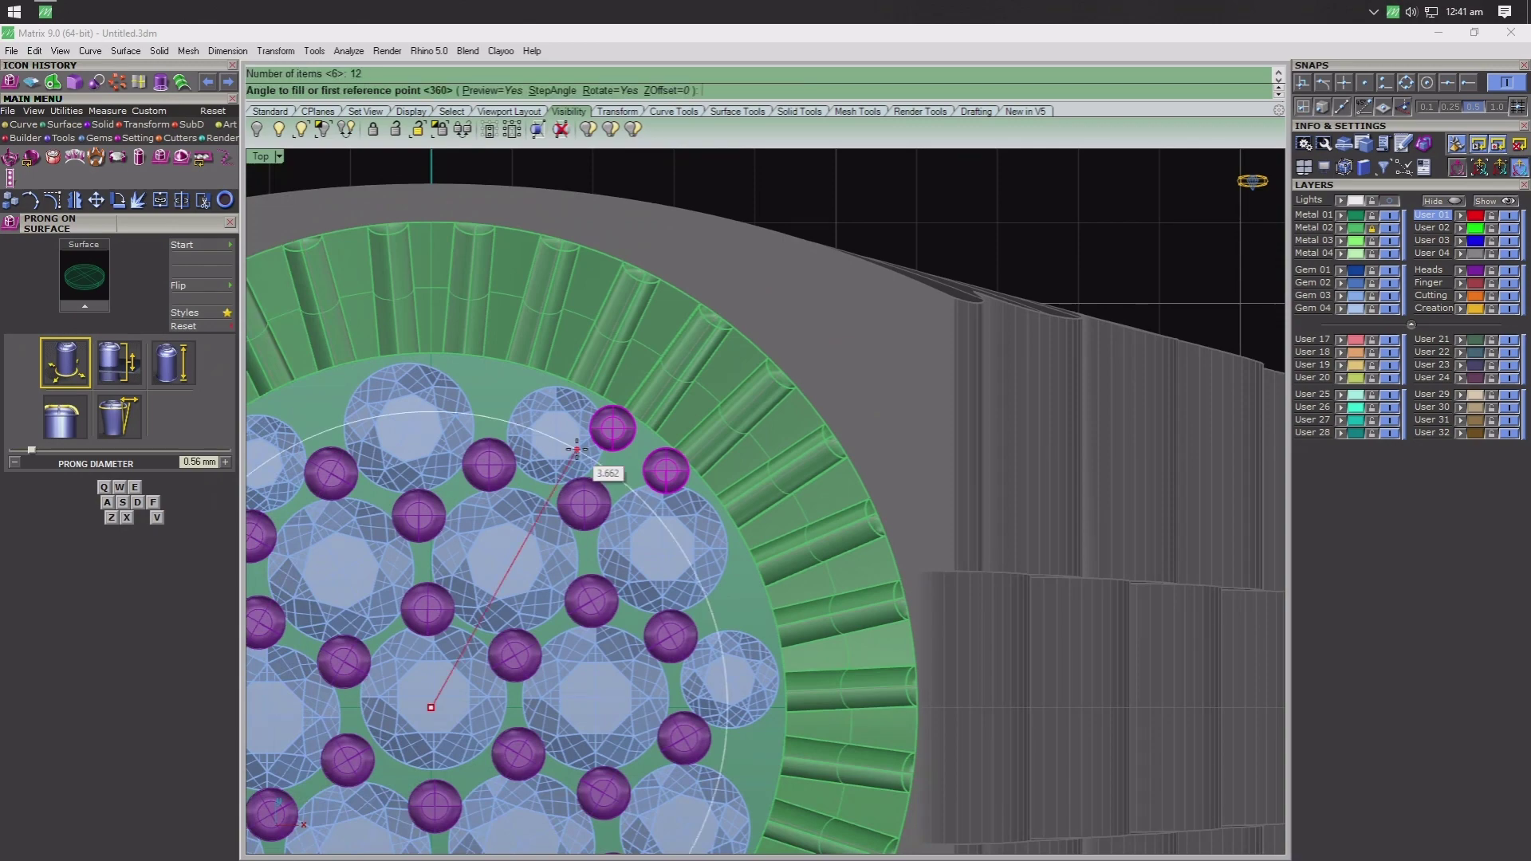
{"action": "scroll", "coordinate": [576, 449], "scroll_direction": "down", "scroll_amount": 2}
{"action": "key", "text": "Return"}
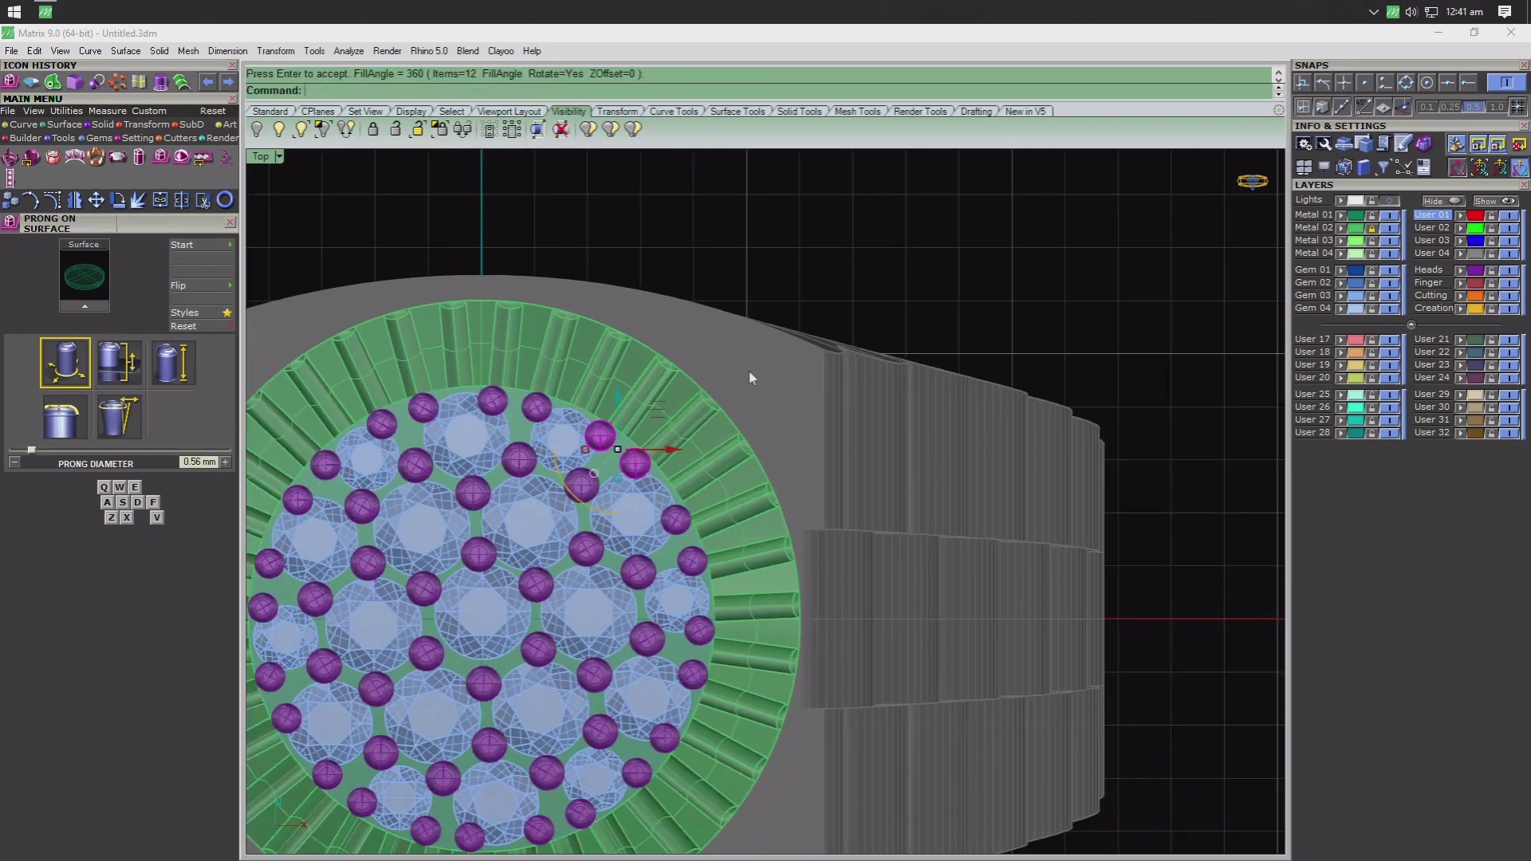
{"action": "double_click", "coordinate": [259, 157]}
- Maximise the Perspective view, orbit to the ring shank, then switch to the Front view
{"action": "double_click", "coordinate": [797, 156]}
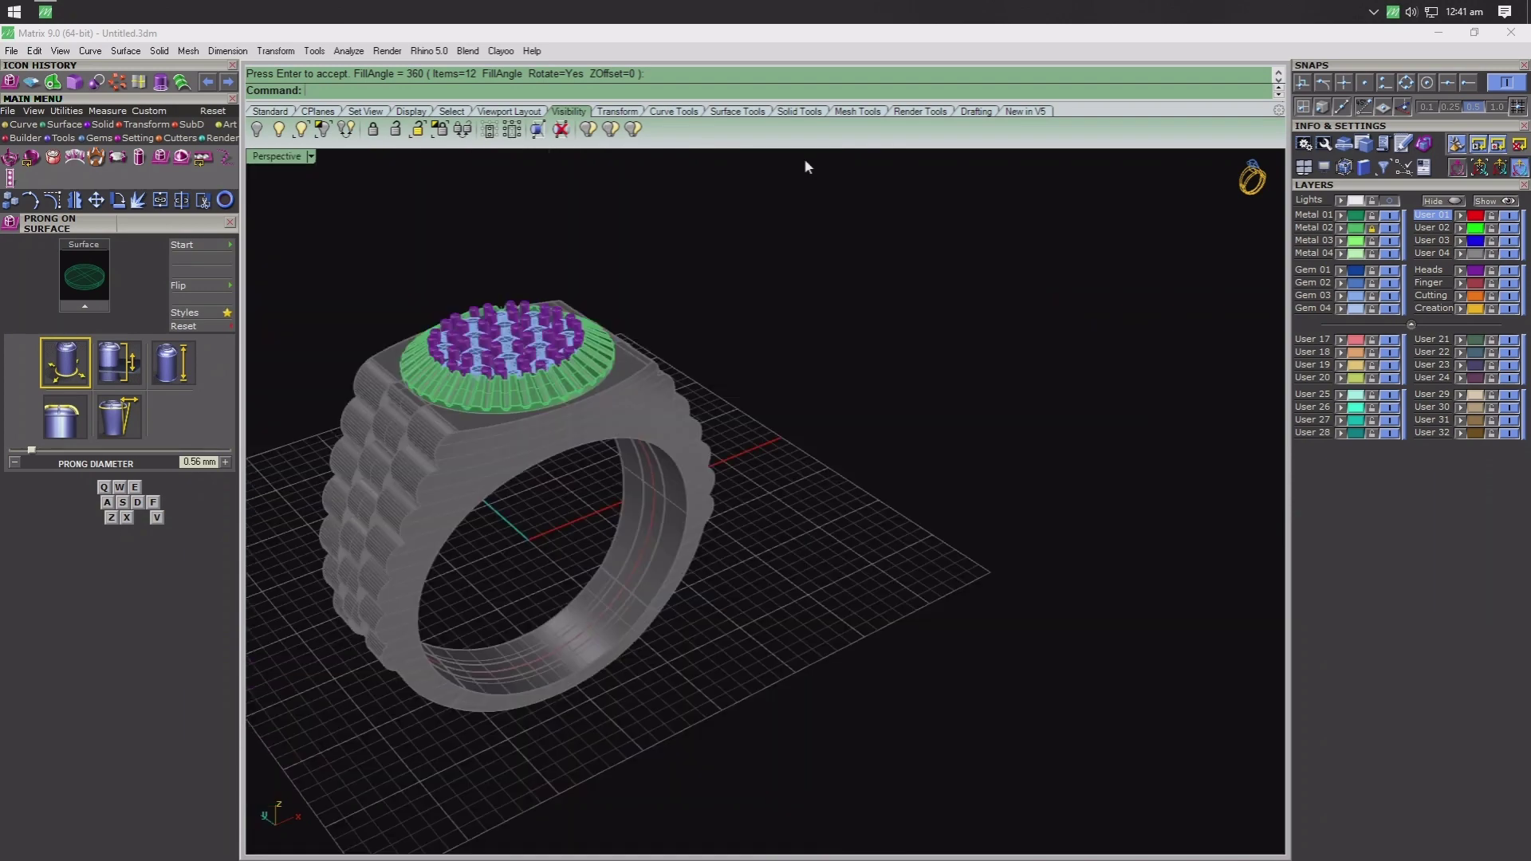
{"action": "scroll", "coordinate": [489, 438], "scroll_direction": "up", "scroll_amount": 3}
{"action": "mouse_move", "coordinate": [489, 438]}
{"action": "right_mouse_down", "text": "shift"}
{"action": "mouse_move", "coordinate": [500, 376]}
{"action": "mouse_move", "coordinate": [540, 564]}
{"action": "mouse_move", "coordinate": [496, 581]}
{"action": "right_mouse_up", "text": "shift"}
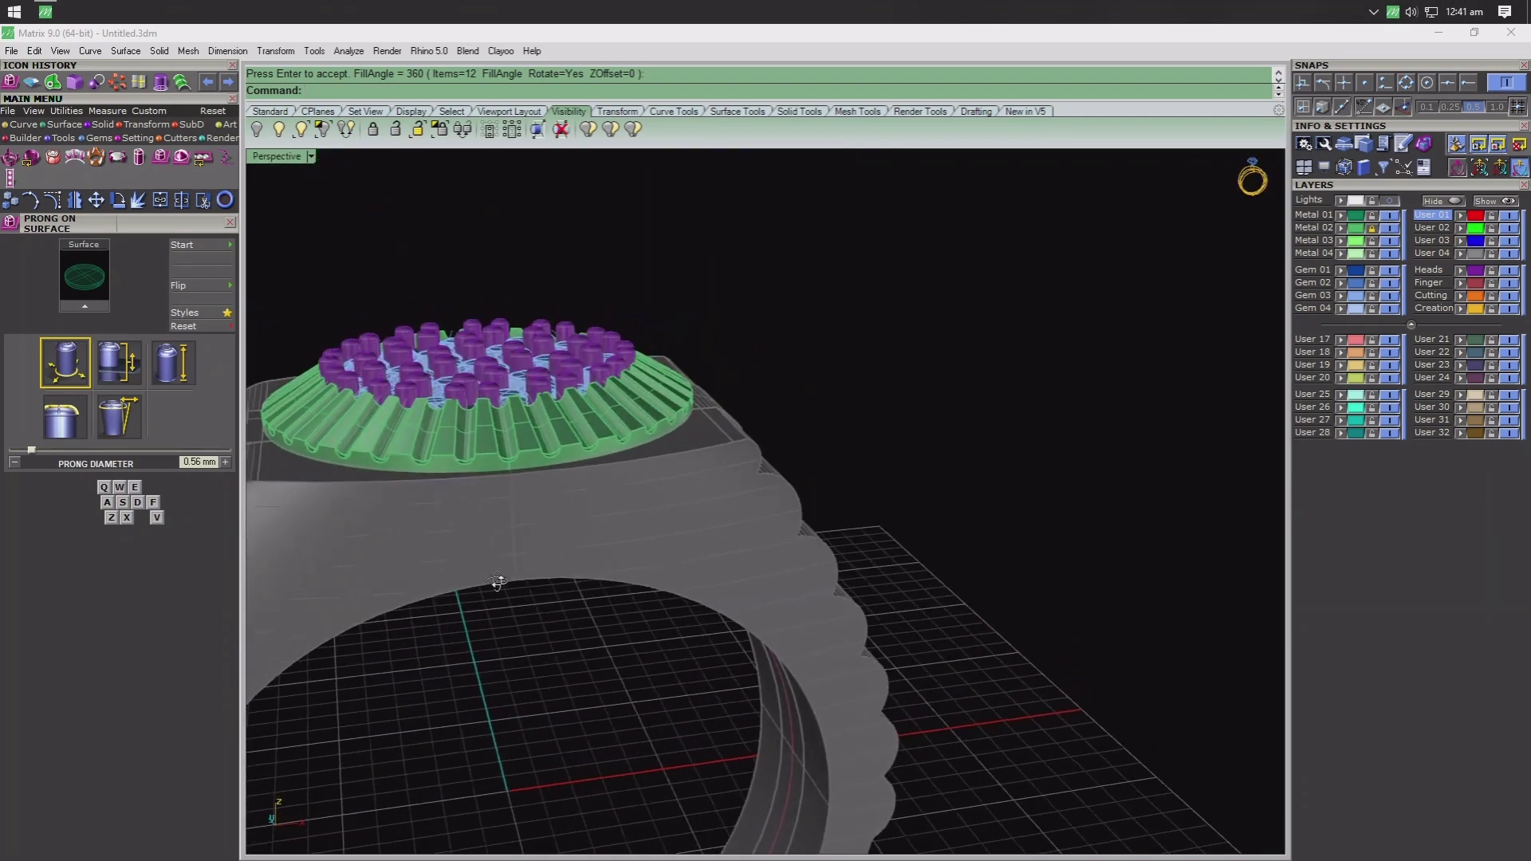
{"action": "scroll", "coordinate": [565, 560], "scroll_direction": "up", "scroll_amount": 1}
{"action": "scroll", "coordinate": [566, 559], "scroll_direction": "up", "scroll_amount": 1}
{"action": "scroll", "coordinate": [575, 578], "scroll_direction": "up", "scroll_amount": 1}
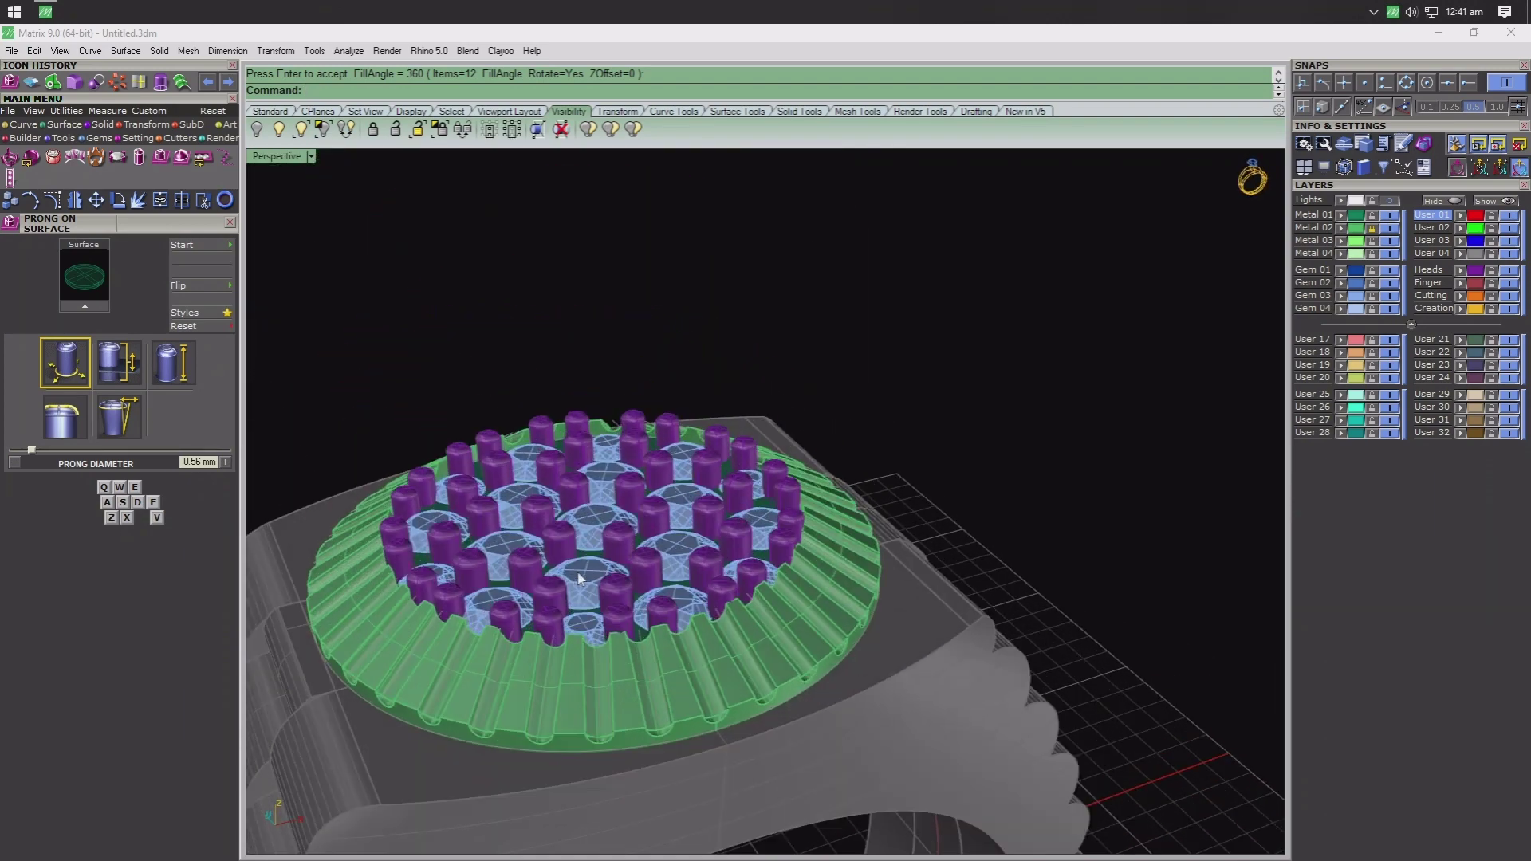
{"action": "scroll", "coordinate": [590, 606], "scroll_direction": "up", "scroll_amount": 1}
{"action": "scroll", "coordinate": [603, 629], "scroll_direction": "up", "scroll_amount": 1}
{"action": "scroll", "coordinate": [603, 629], "scroll_direction": "down", "scroll_amount": 2}
{"action": "scroll", "coordinate": [678, 660], "scroll_direction": "up", "scroll_amount": 1}
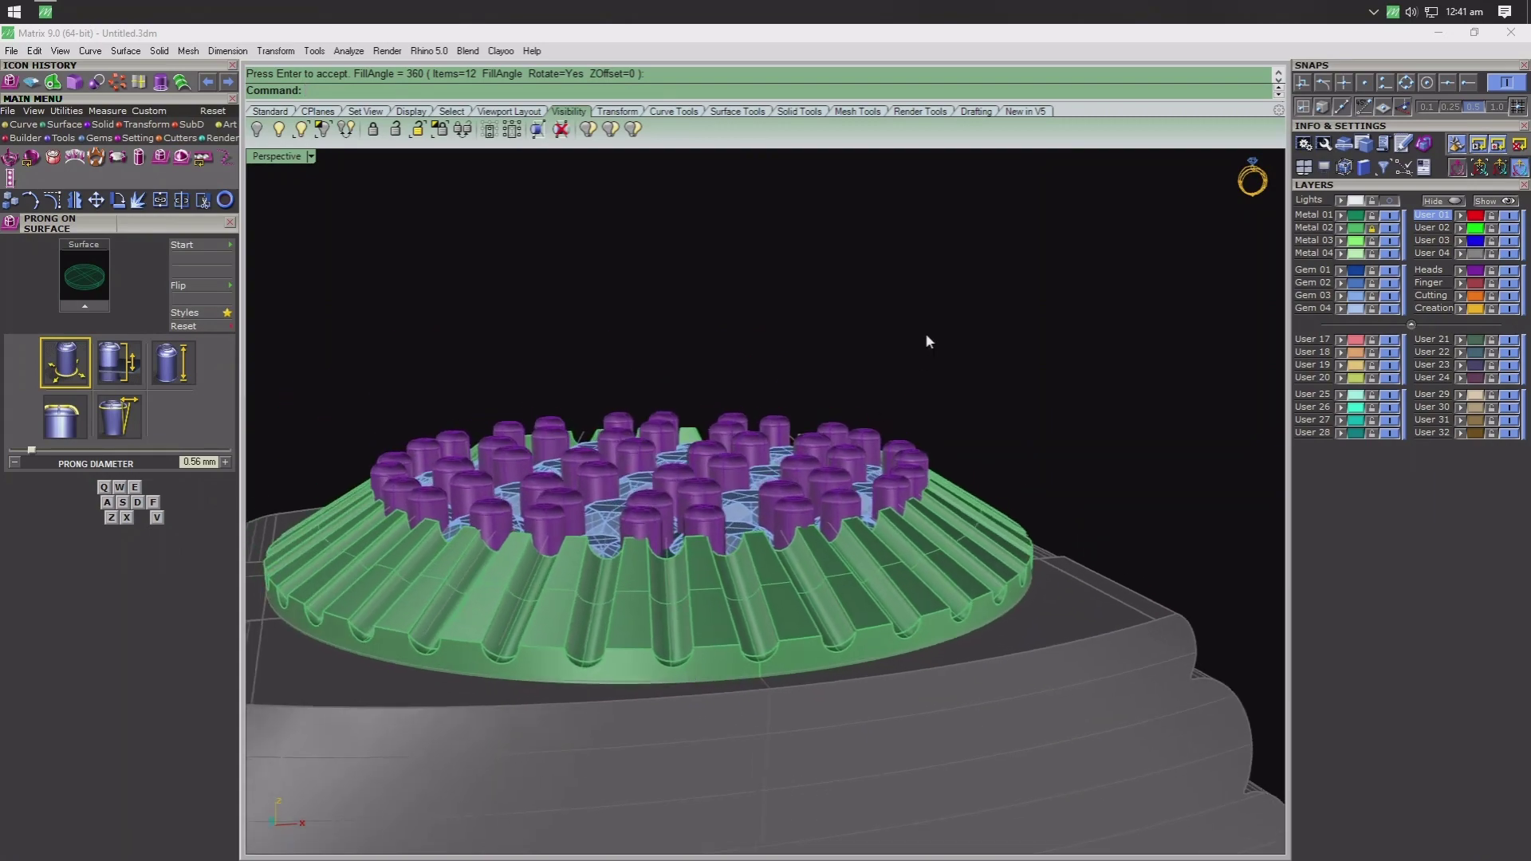
{"action": "key", "text": "ctrl+F1"}
{"action": "key", "text": "ctrl+F2"}
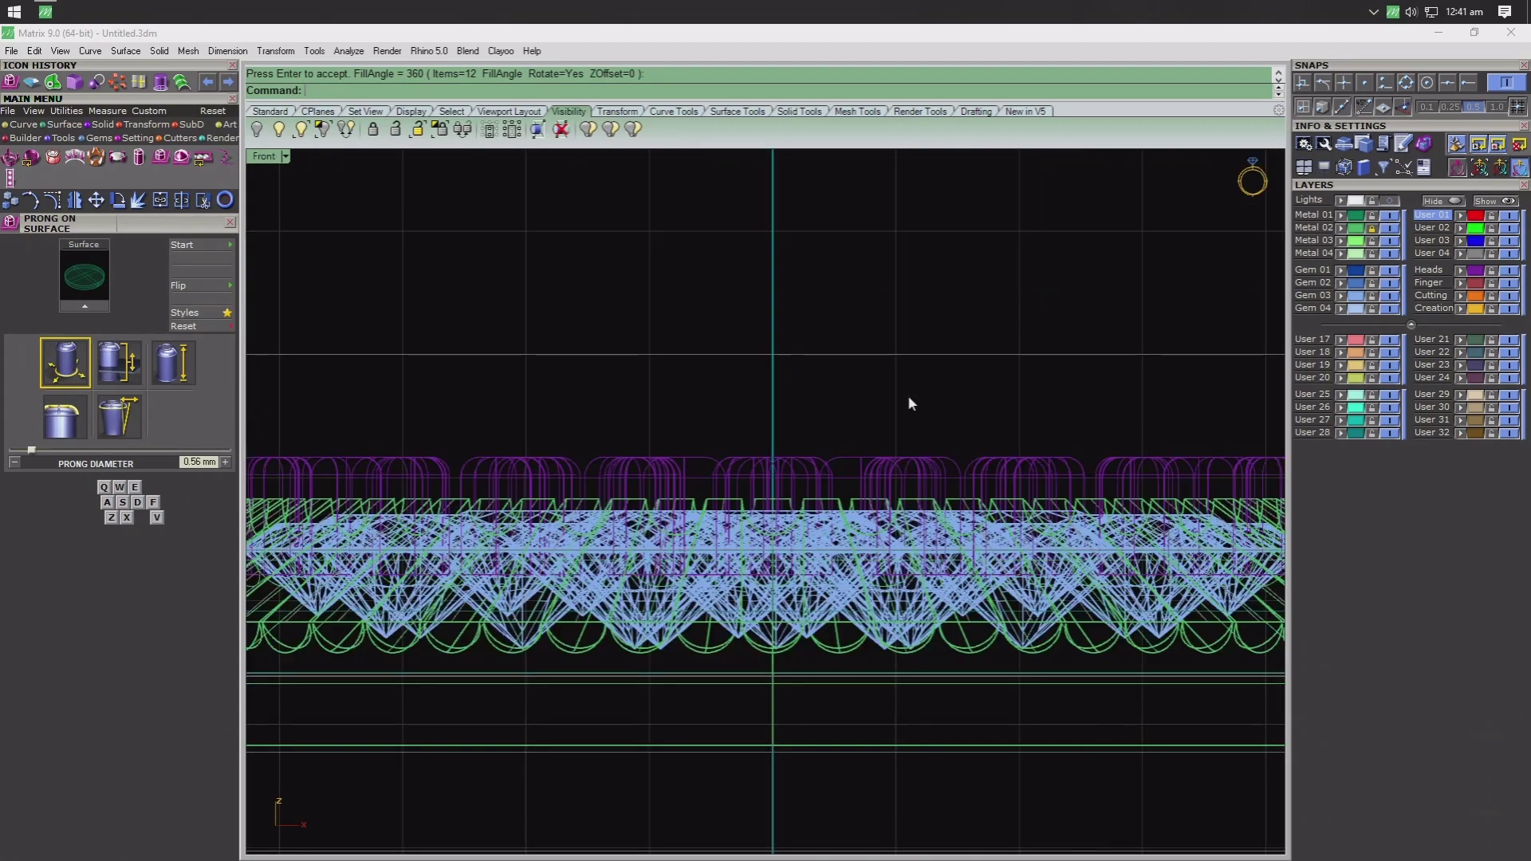
{"action": "scroll", "coordinate": [907, 395], "scroll_direction": "down", "scroll_amount": 2}
- Window-select the gems and prongs and drag them down about 0.351
{"action": "left_click_drag", "start_coordinate": [734, 457], "coordinate": [735, 468]}
{"action": "scroll", "coordinate": [734, 468], "scroll_direction": "up", "scroll_amount": 1}
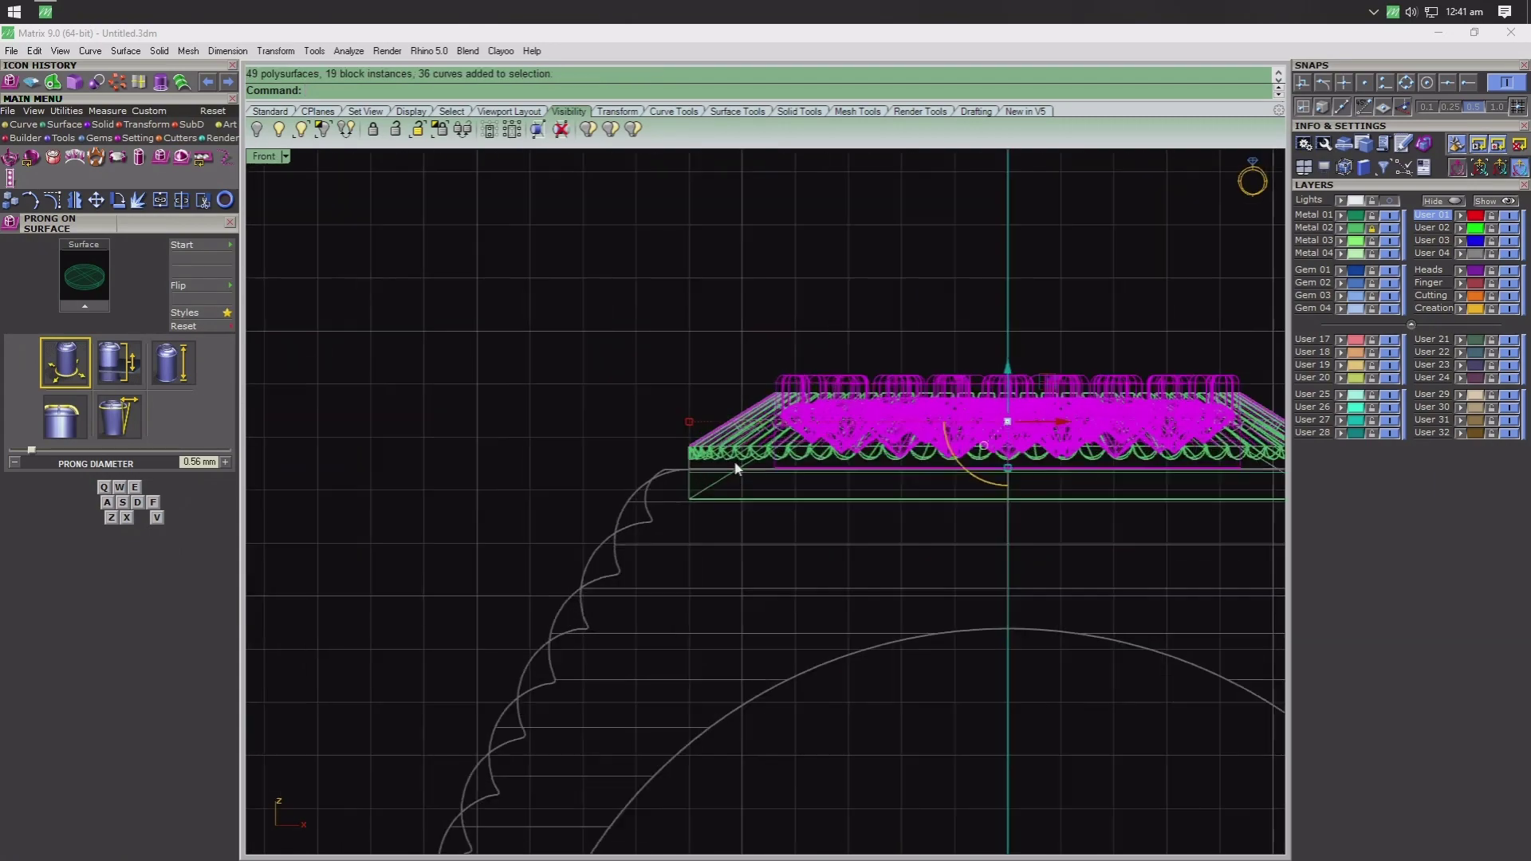
{"action": "scroll", "coordinate": [694, 486], "scroll_direction": "up", "scroll_amount": 1}
{"action": "scroll", "coordinate": [810, 489], "scroll_direction": "up", "scroll_amount": 1}
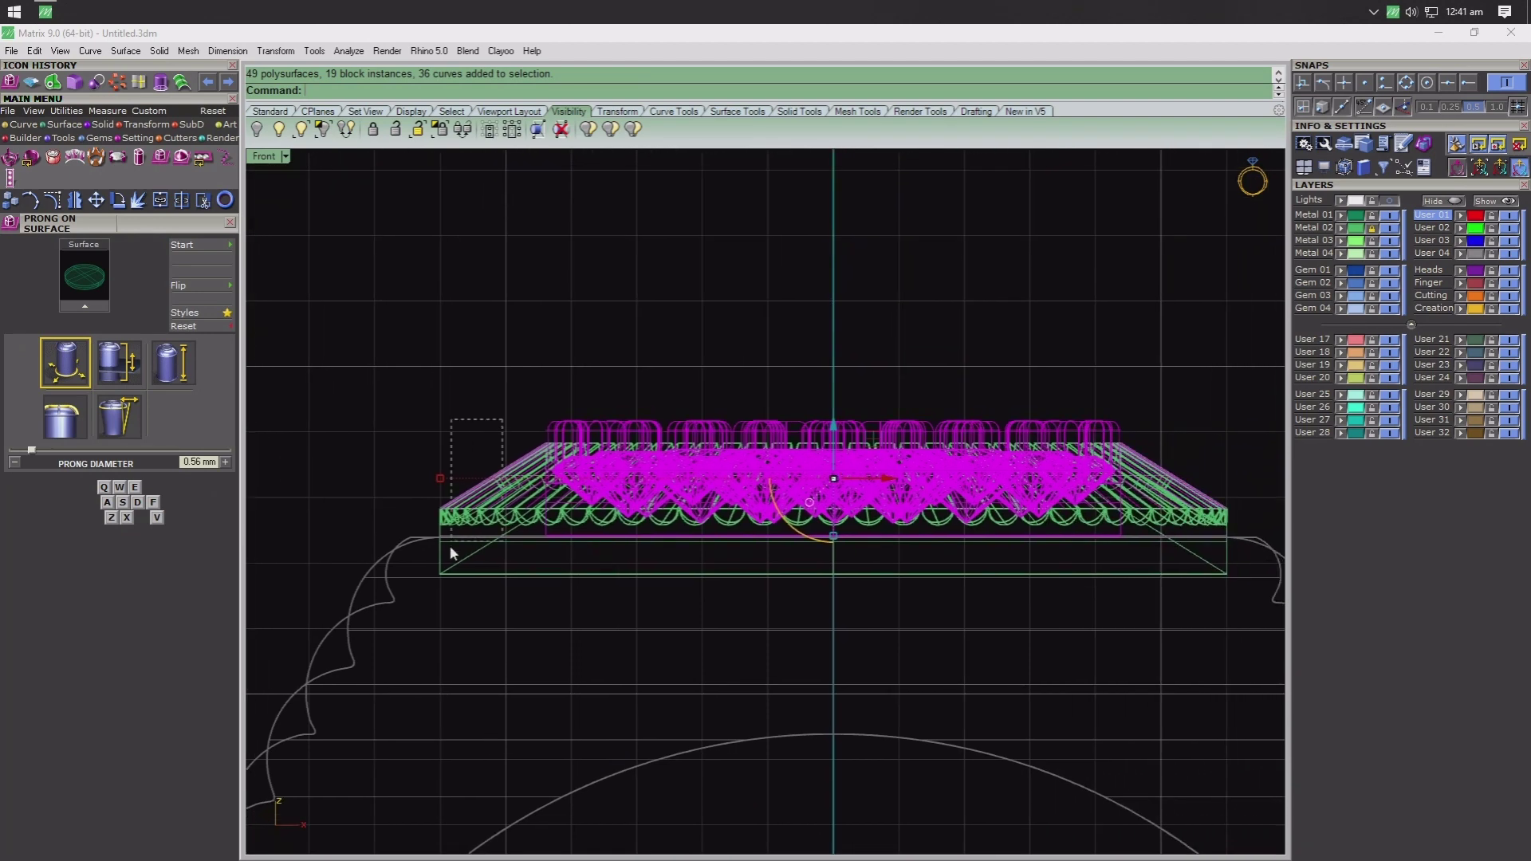
{"action": "left_click_drag", "start_coordinate": [450, 550], "coordinate": [452, 549], "text": "ctrl"}
{"action": "left_click_drag", "start_coordinate": [1217, 486], "coordinate": [1216, 485], "text": "ctrl"}
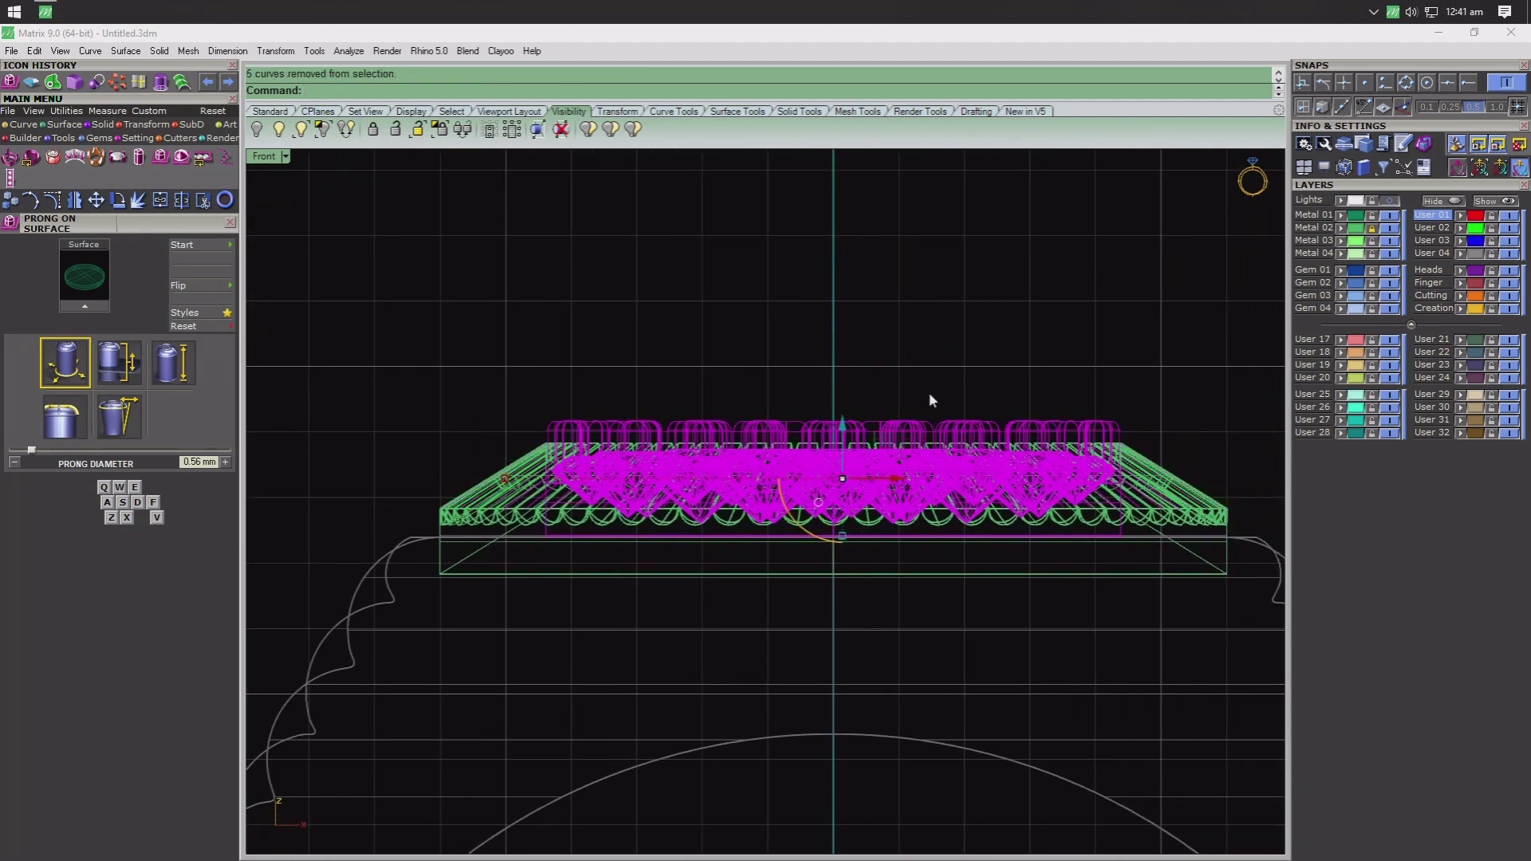
{"action": "left_click", "coordinate": [611, 277]}
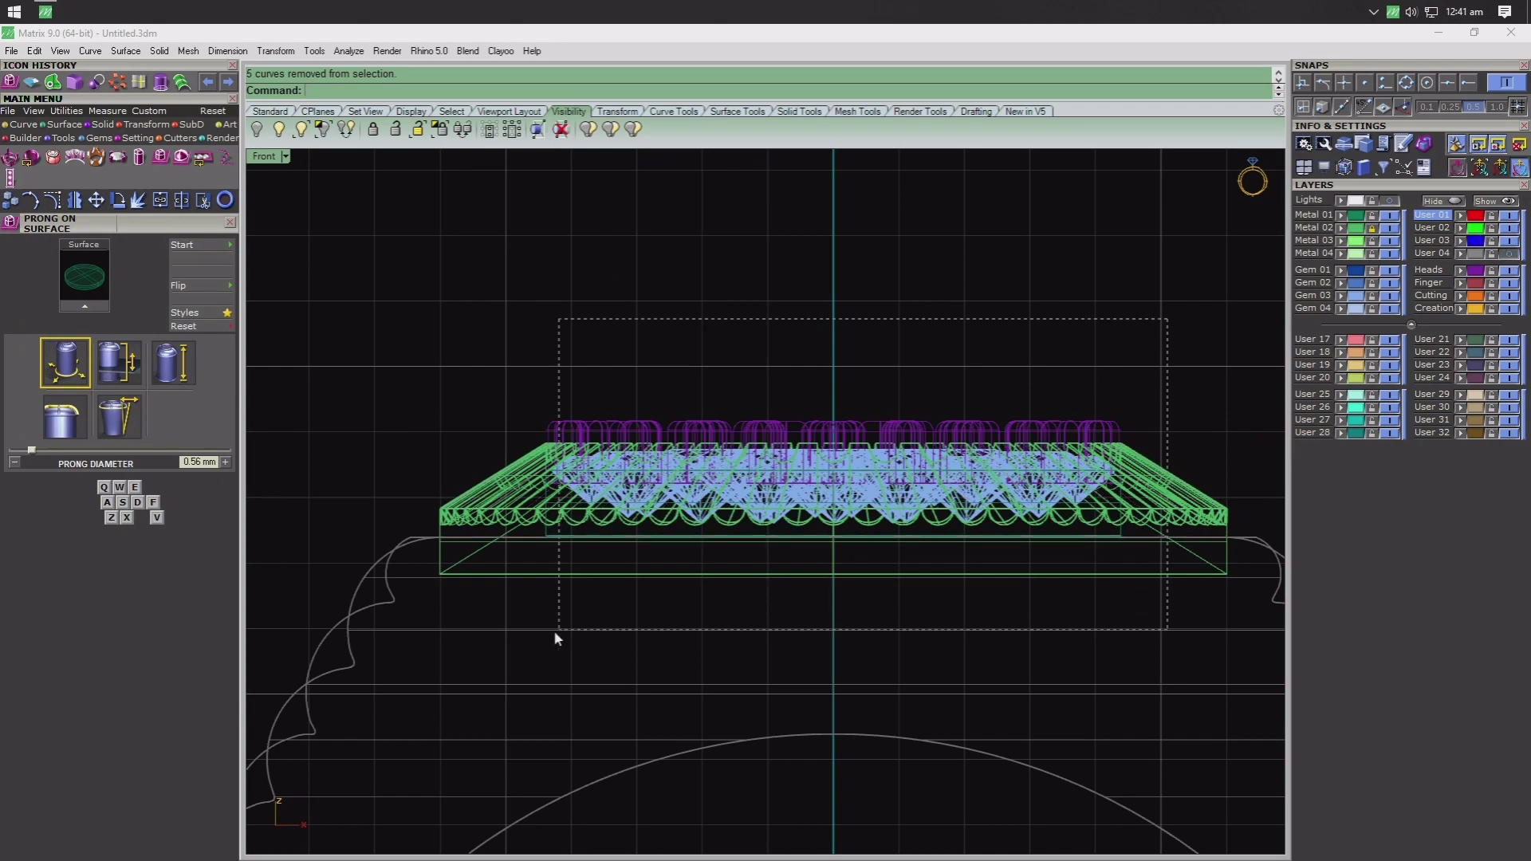
{"action": "left_click_drag", "start_coordinate": [555, 633], "coordinate": [558, 630]}
{"action": "scroll", "coordinate": [810, 454], "scroll_direction": "up", "scroll_amount": 3}
{"action": "left_click_drag", "start_coordinate": [824, 477], "coordinate": [824, 536]}
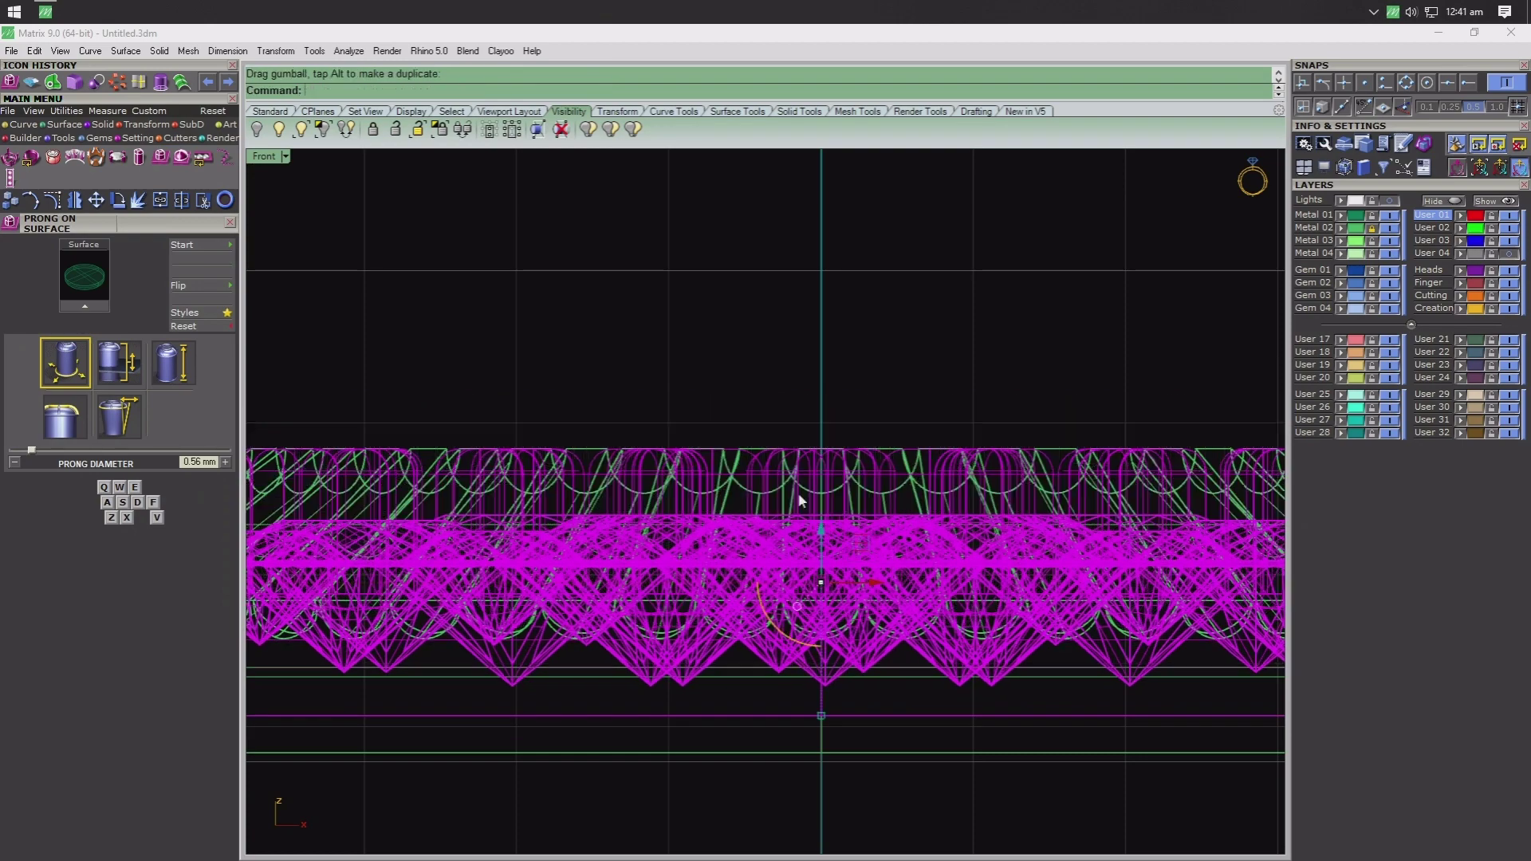
{"action": "left_click", "coordinate": [277, 232]}
- Return to a maximised Perspective view and orbit to inspect the lowered gem setting
{"action": "double_click", "coordinate": [253, 161]}
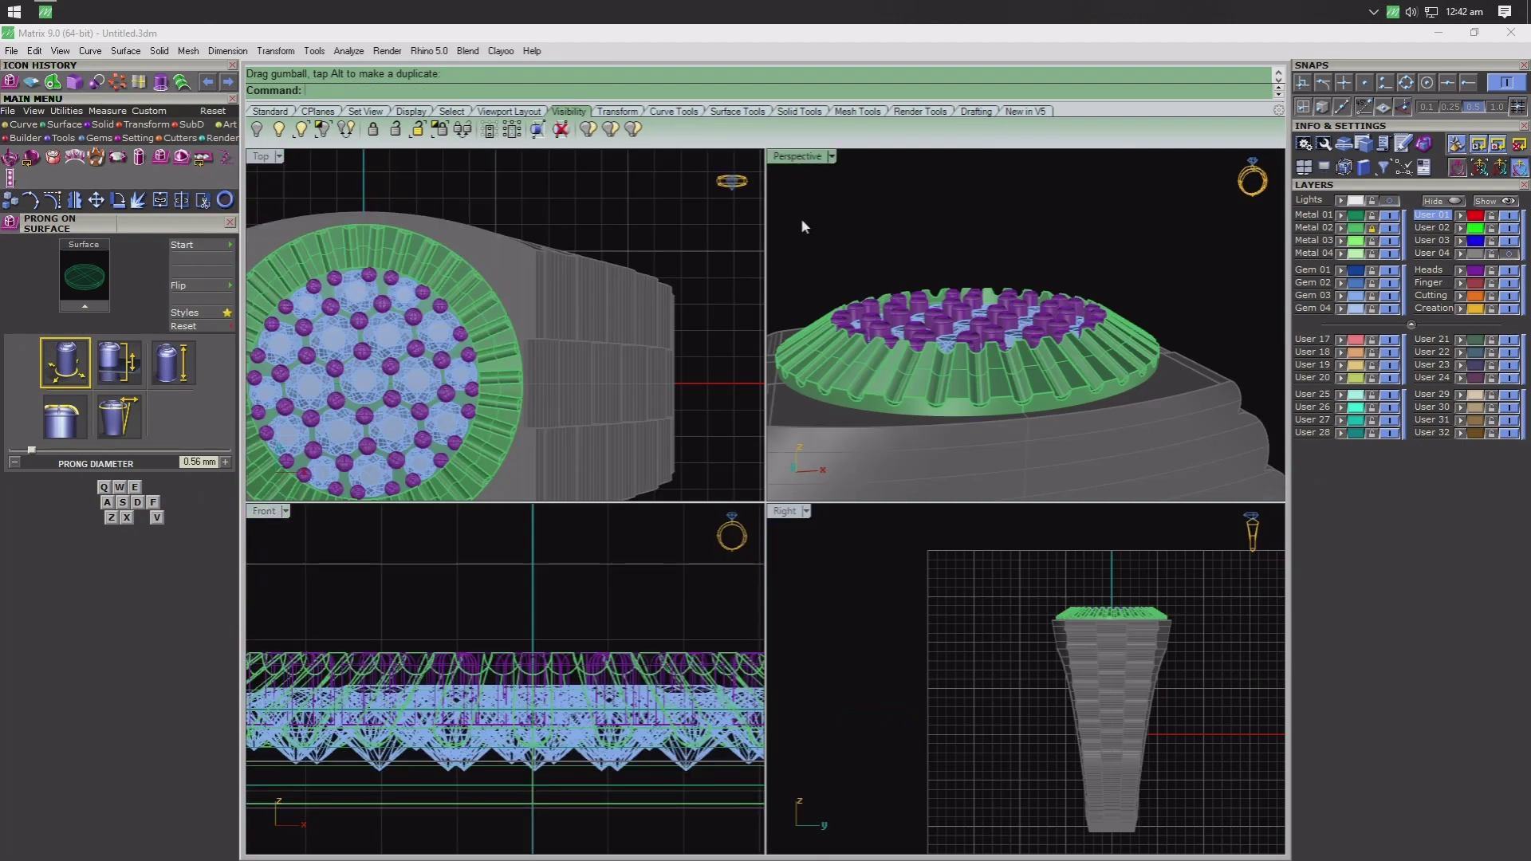
{"action": "double_click", "coordinate": [797, 156]}
{"action": "mouse_move", "coordinate": [791, 170]}
{"action": "right_mouse_down"}
{"action": "mouse_move", "coordinate": [734, 337]}
{"action": "mouse_move", "coordinate": [764, 293]}
{"action": "right_mouse_up"}
{"action": "scroll", "coordinate": [590, 420], "scroll_direction": "down", "scroll_amount": 3}
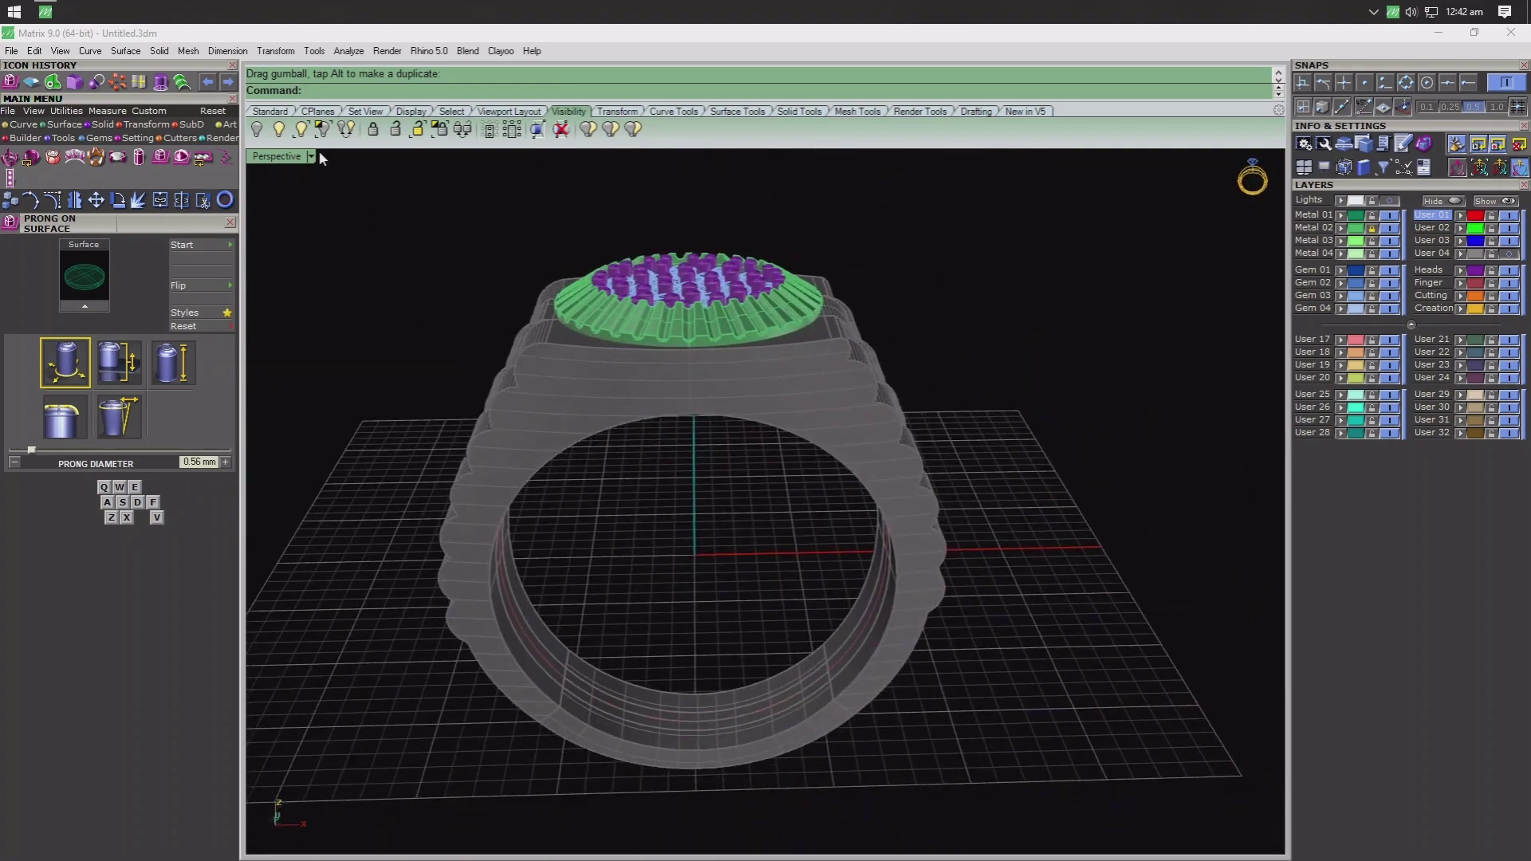
- Unlock the grey ring shank and make the gold ring reference photo visible
{"action": "left_click", "coordinate": [396, 128]}
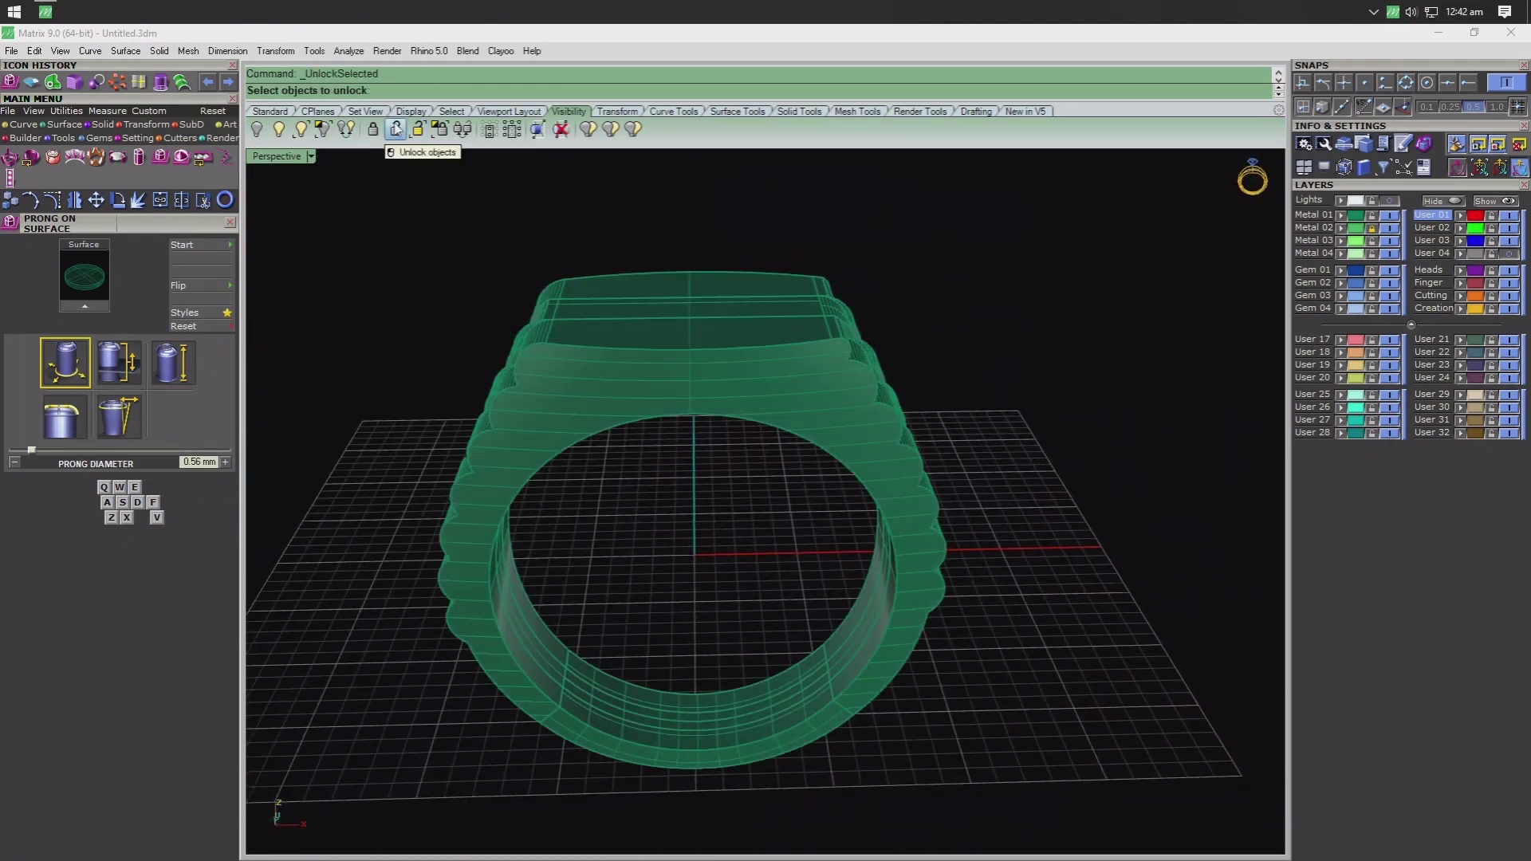
{"action": "mouse_move", "coordinate": [355, 204]}
{"action": "right_mouse_down"}
{"action": "mouse_move", "coordinate": [410, 287]}
{"action": "mouse_move", "coordinate": [801, 360]}
{"action": "mouse_move", "coordinate": [1251, 243]}
{"action": "right_mouse_up"}
{"action": "scroll", "coordinate": [801, 361], "scroll_direction": "down", "scroll_amount": 3}
{"action": "left_click", "coordinate": [1390, 201]}
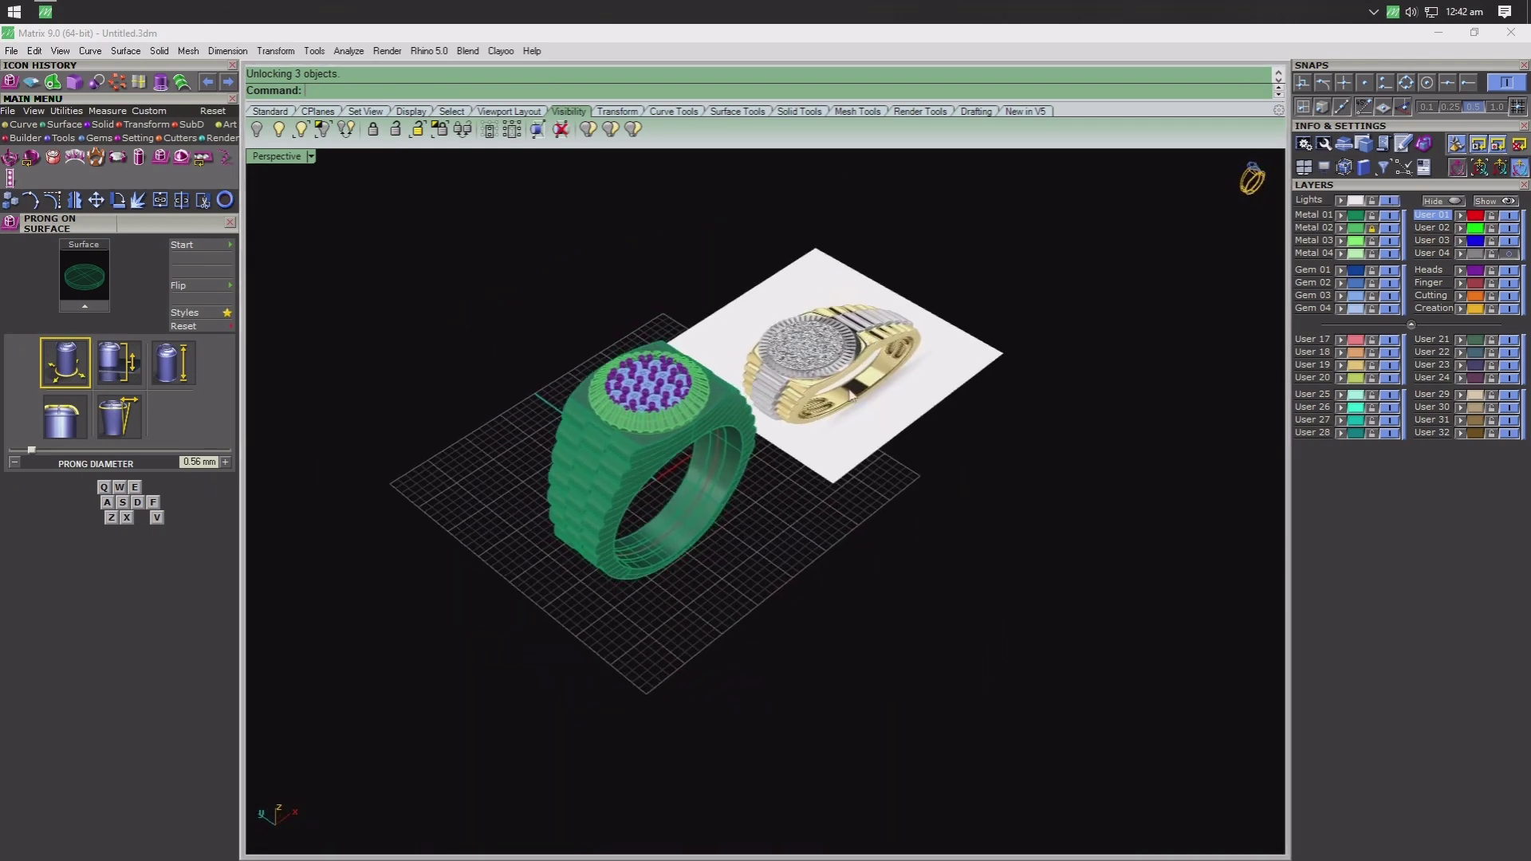
- Compare the ring with the reference photo, ending in a three-quarter side view
{"action": "left_click", "coordinate": [1356, 239]}
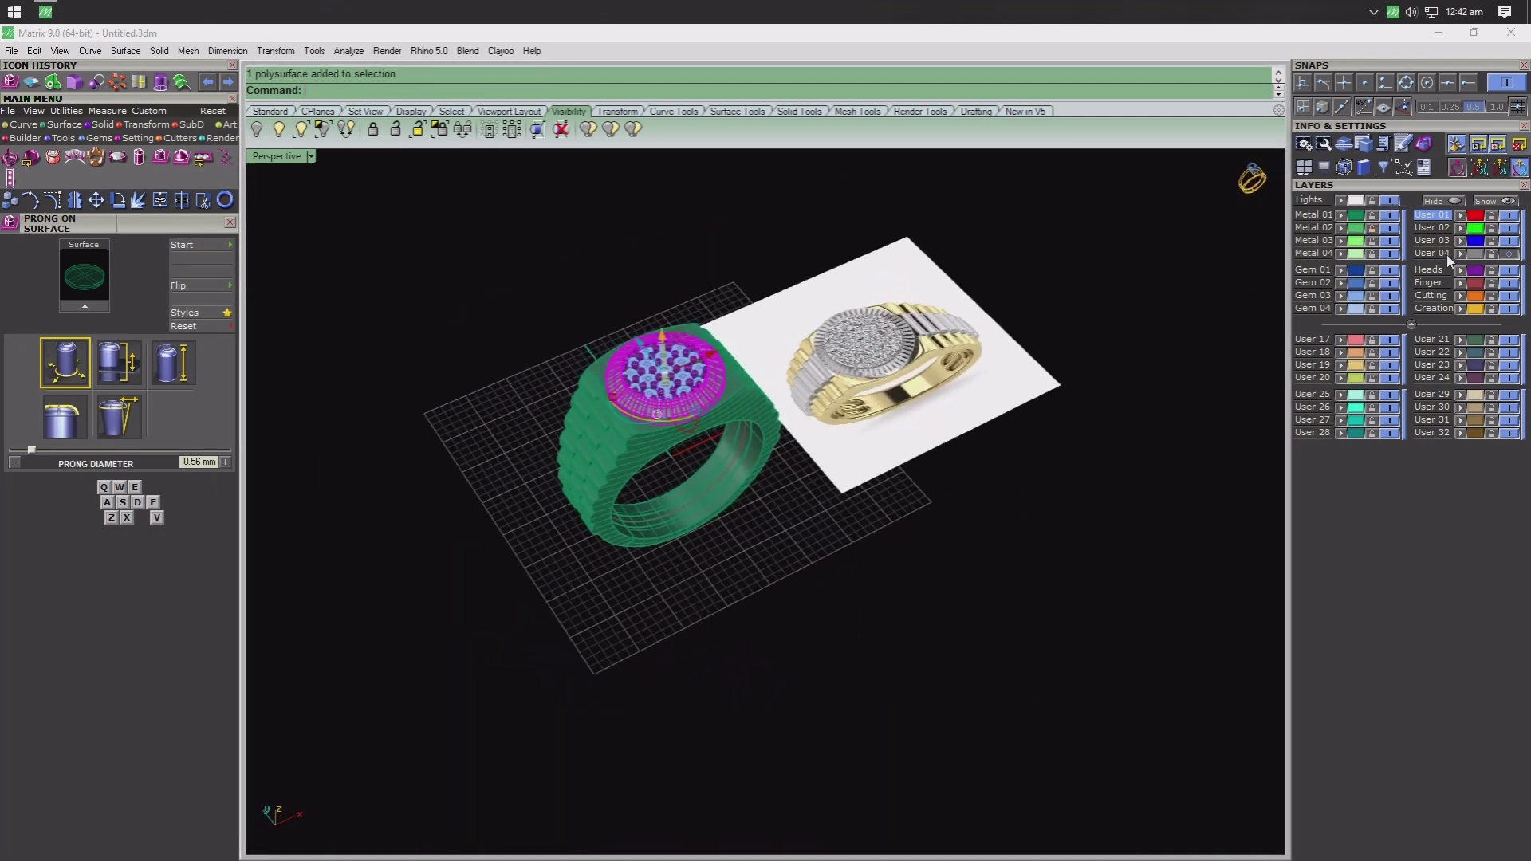
{"action": "left_click", "coordinate": [1476, 273]}
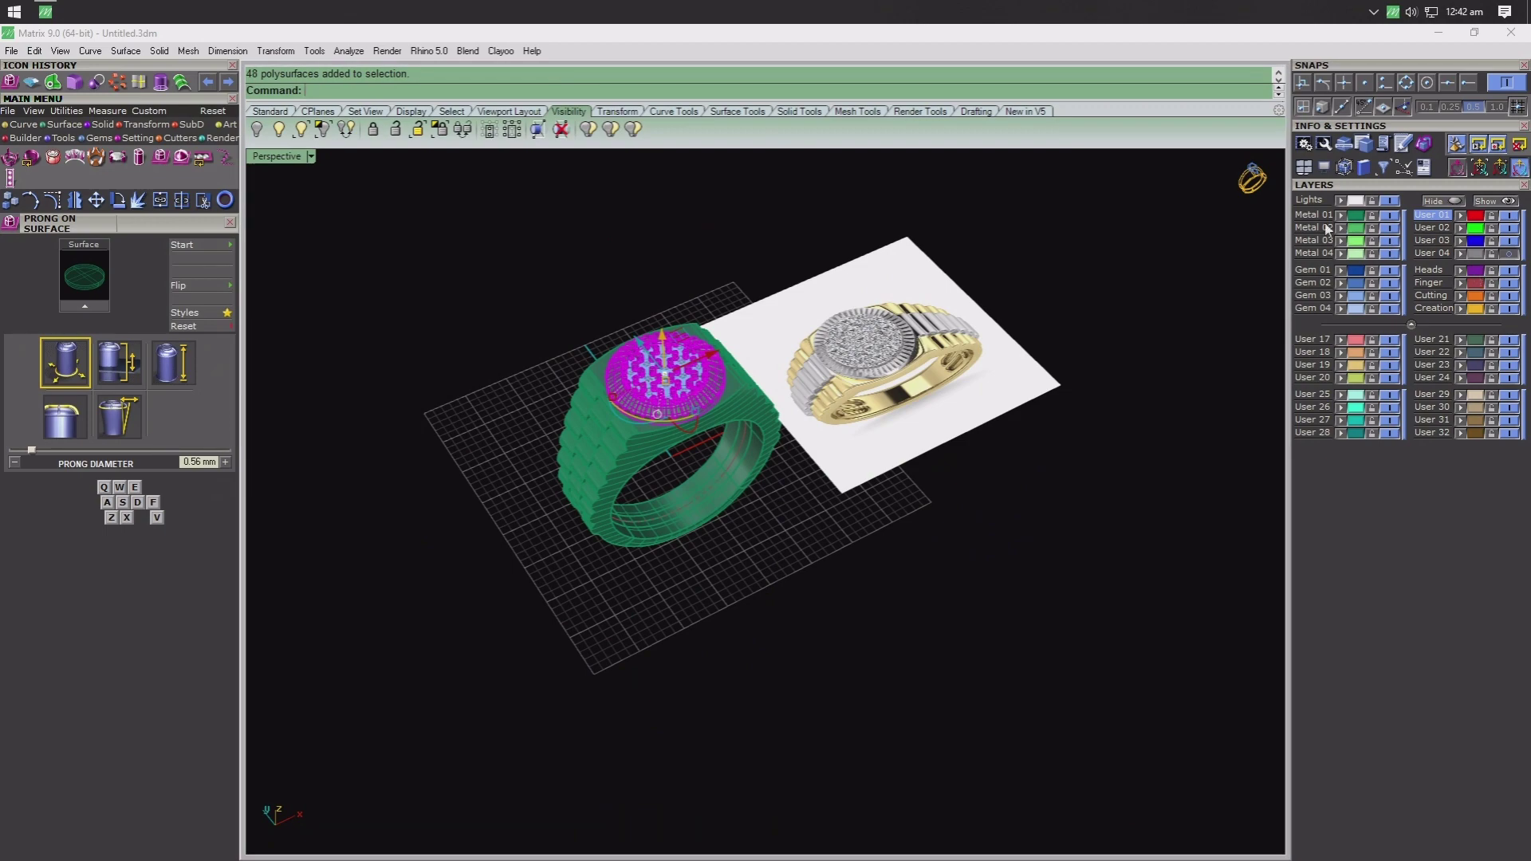
{"action": "key", "text": "Escape"}
{"action": "scroll", "coordinate": [808, 508], "scroll_direction": "up", "scroll_amount": 2}
{"action": "scroll", "coordinate": [808, 508], "scroll_direction": "up", "scroll_amount": 2}
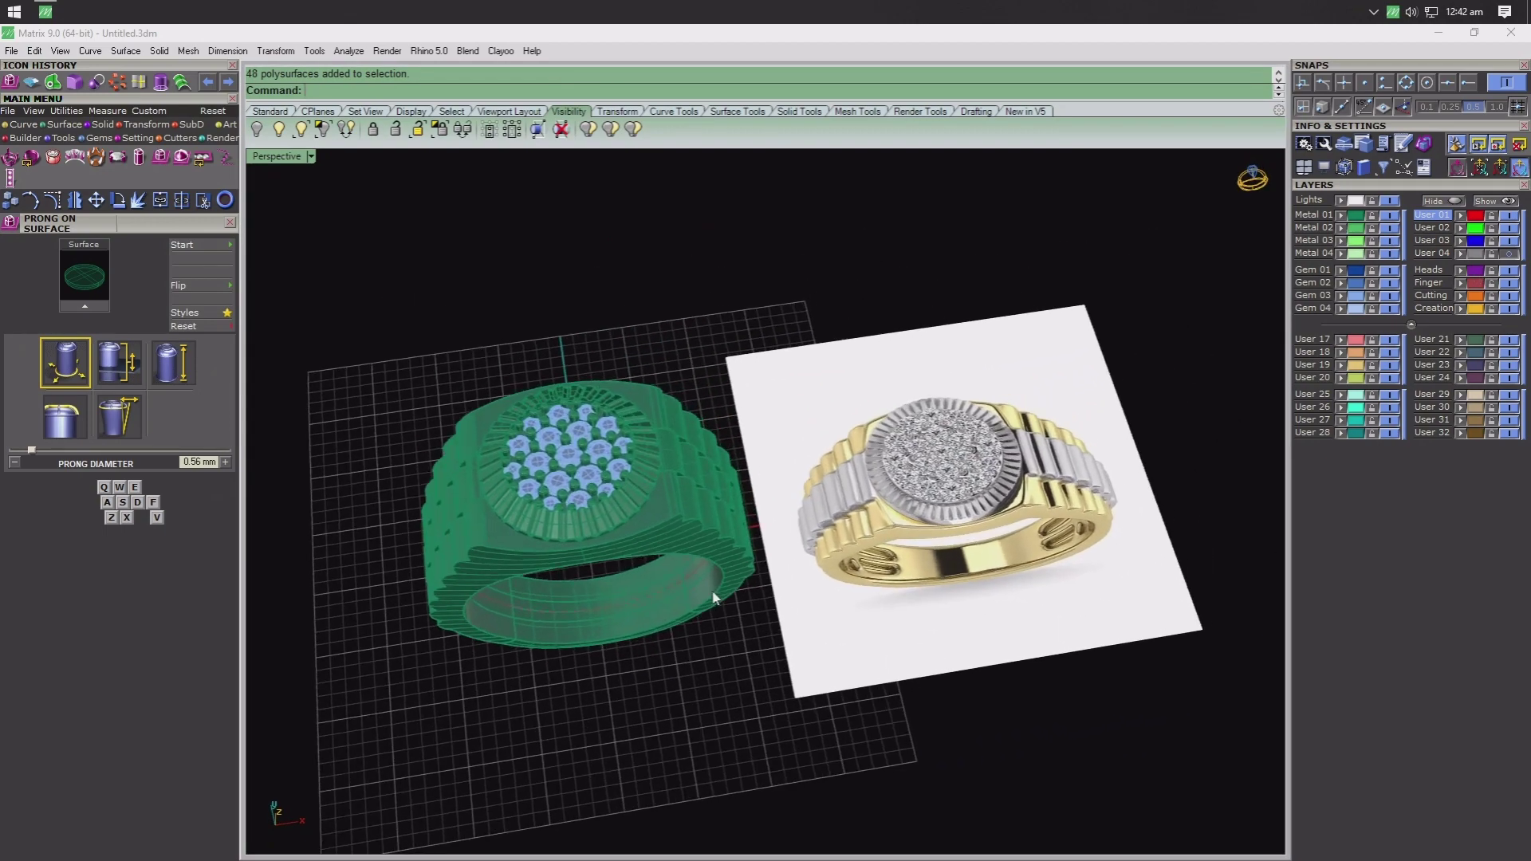
{"action": "scroll", "coordinate": [620, 547], "scroll_direction": "up", "scroll_amount": 3}
{"action": "scroll", "coordinate": [625, 513], "scroll_direction": "up", "scroll_amount": 2}
{"action": "scroll", "coordinate": [624, 513], "scroll_direction": "down", "scroll_amount": 3}
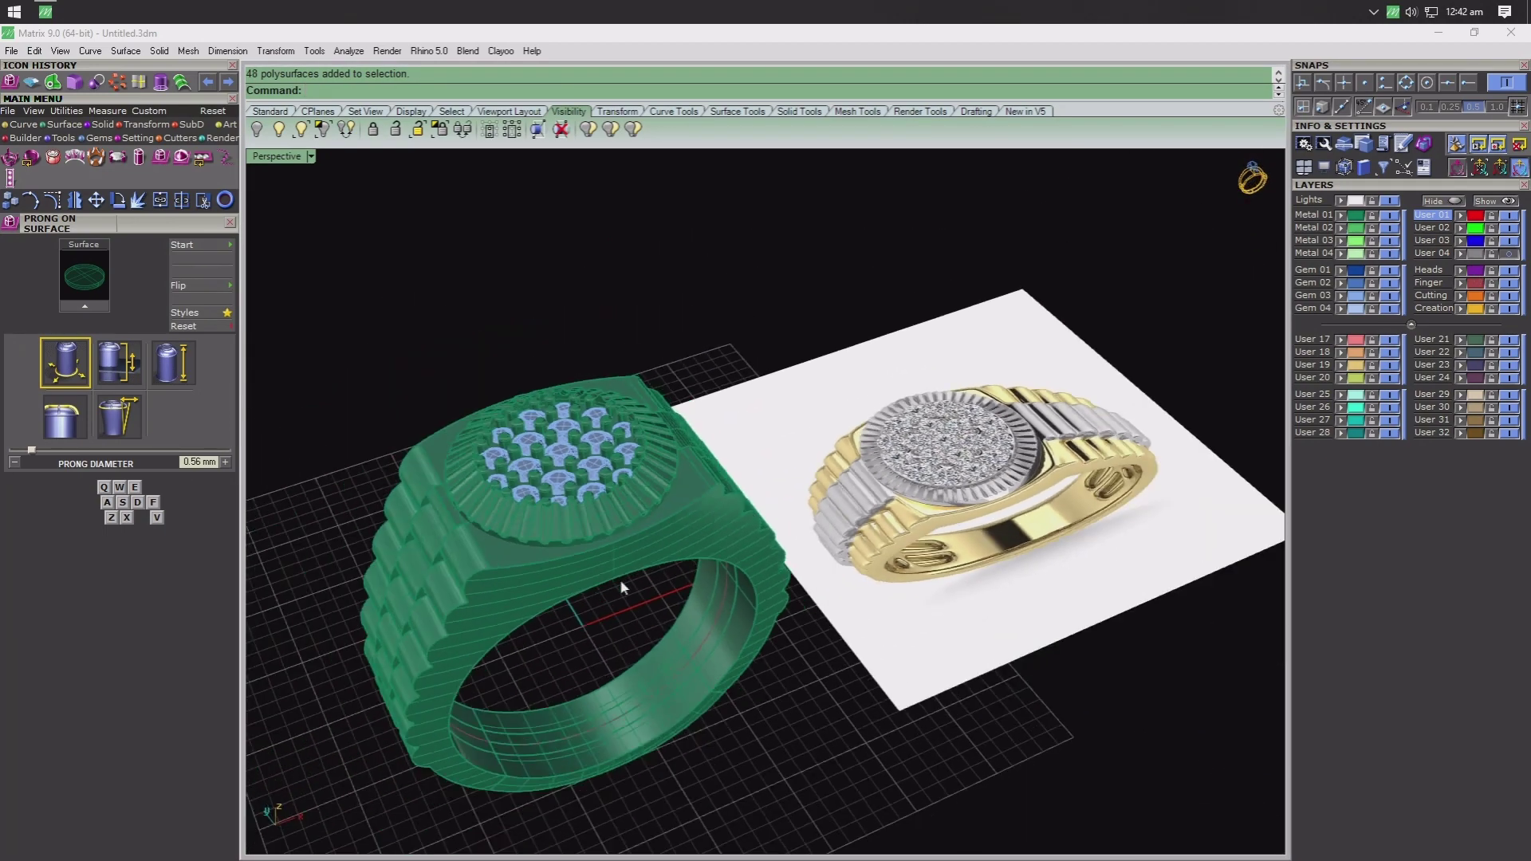
{"action": "scroll", "coordinate": [630, 522], "scroll_direction": "down", "scroll_amount": 1}
{"action": "mouse_move", "coordinate": [635, 528]}
{"action": "right_mouse_down"}
{"action": "mouse_move", "coordinate": [612, 568]}
{"action": "mouse_move", "coordinate": [542, 579]}
{"action": "mouse_move", "coordinate": [454, 554]}
{"action": "mouse_move", "coordinate": [393, 489]}
{"action": "mouse_move", "coordinate": [488, 452]}
{"action": "mouse_move", "coordinate": [615, 505]}
{"action": "mouse_move", "coordinate": [686, 618]}
{"action": "mouse_move", "coordinate": [495, 445]}
{"action": "mouse_move", "coordinate": [650, 444]}
{"action": "mouse_move", "coordinate": [735, 540]}
{"action": "mouse_move", "coordinate": [564, 565]}
{"action": "mouse_move", "coordinate": [615, 588]}
{"action": "mouse_move", "coordinate": [612, 649]}
{"action": "mouse_move", "coordinate": [623, 634]}
{"action": "mouse_move", "coordinate": [594, 634]}
{"action": "right_mouse_up"}
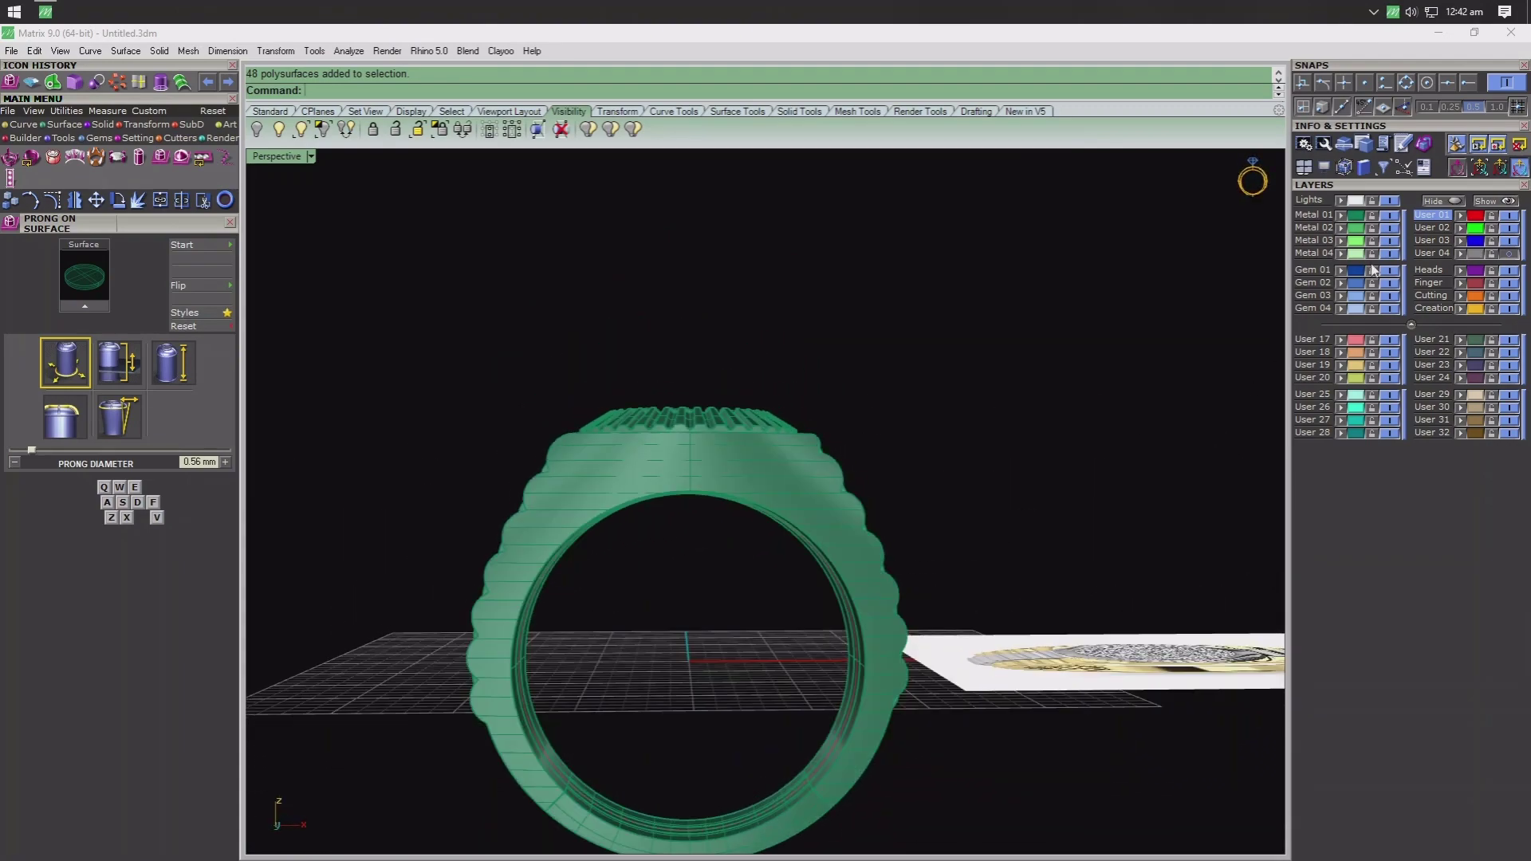
{"action": "right_click_drag", "start_coordinate": [847, 492], "coordinate": [766, 511]}
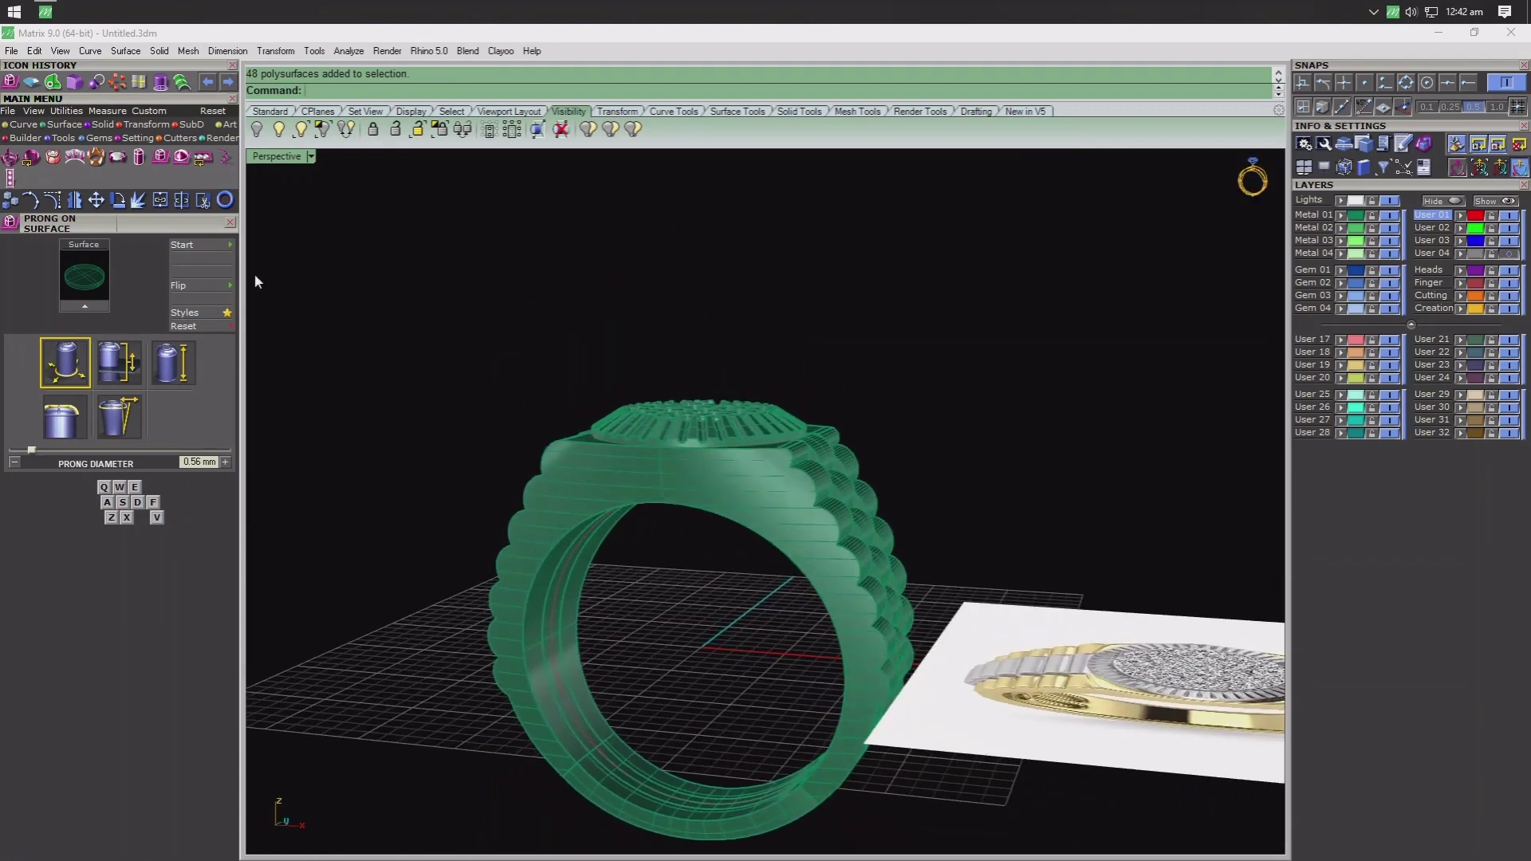
- Duplicate the ring's inner edge as a curve
{"action": "left_click", "coordinate": [22, 125]}
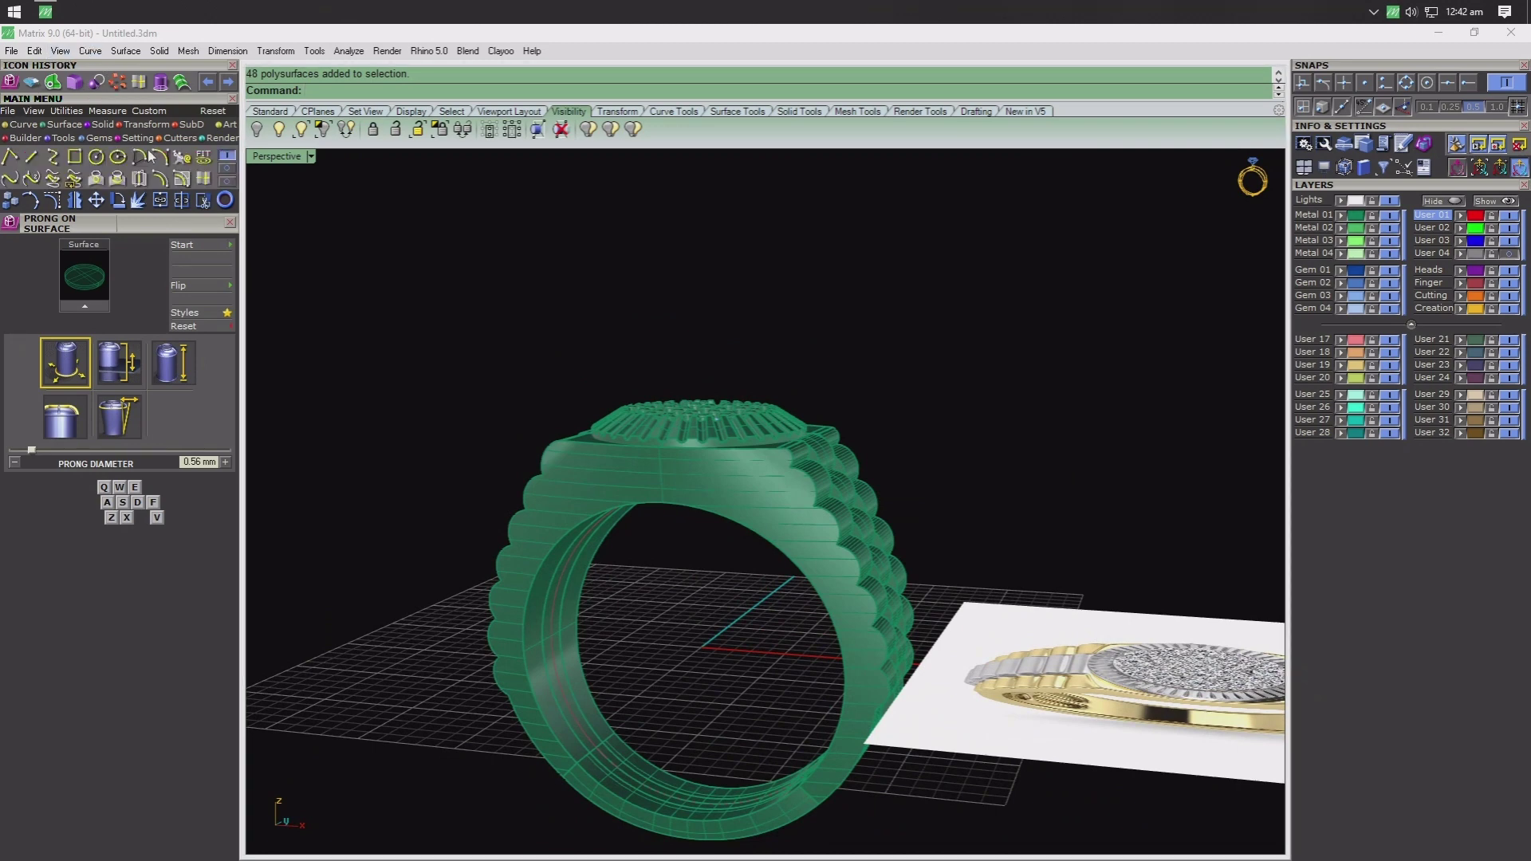
{"action": "left_click", "coordinate": [228, 177]}
{"action": "mouse_move", "coordinate": [524, 576]}
{"action": "right_mouse_down"}
{"action": "mouse_move", "coordinate": [563, 457]}
{"action": "mouse_move", "coordinate": [829, 452]}
{"action": "right_mouse_up"}
{"action": "left_click", "coordinate": [567, 461]}
{"action": "key", "text": "Return"}
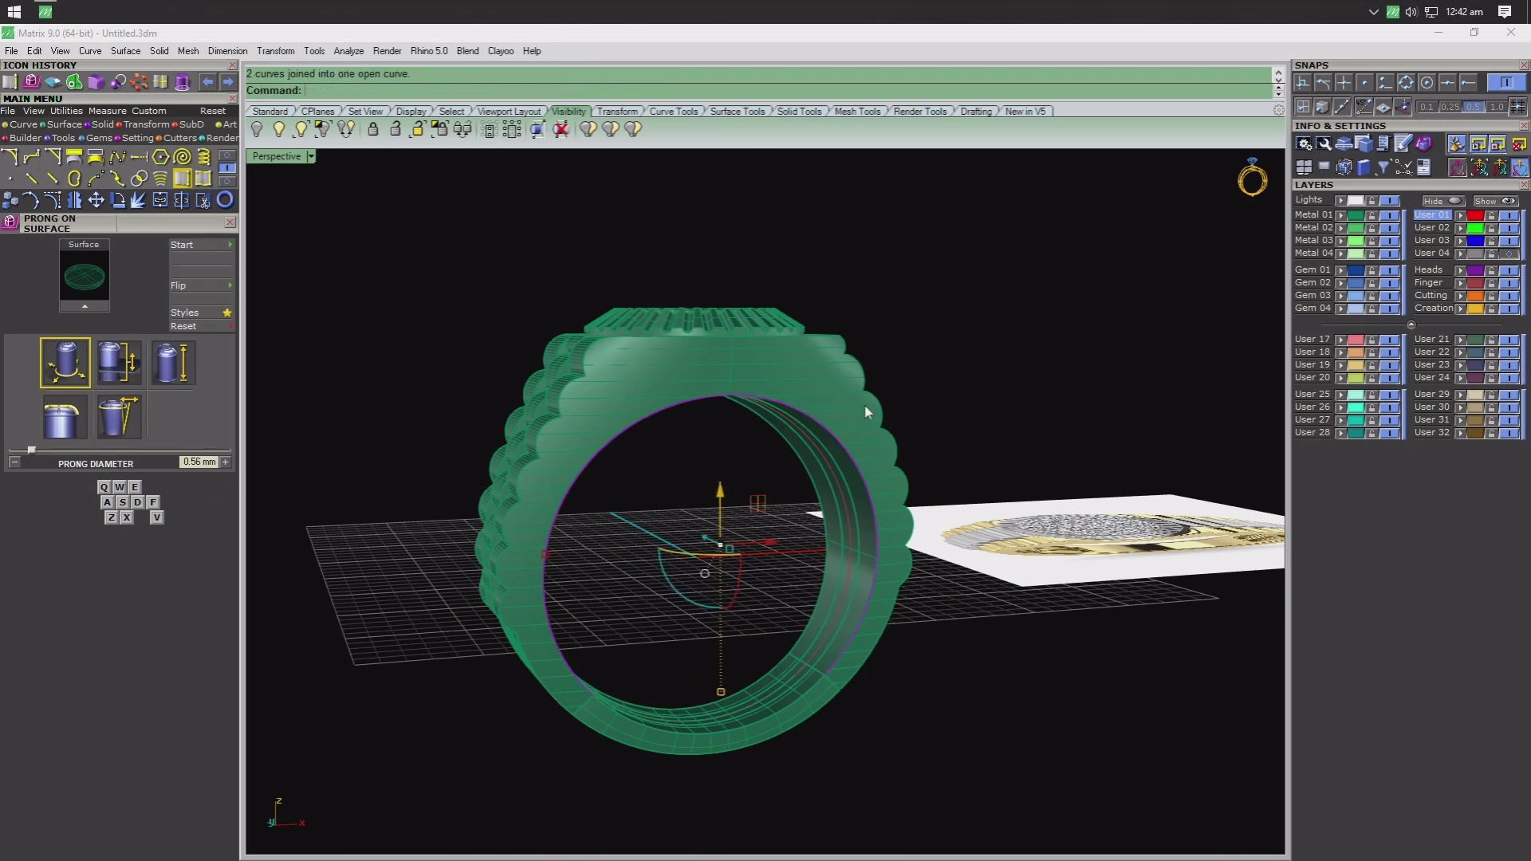
- Offset the curve along the inner band surface with the direction flipped
{"action": "left_click", "coordinate": [228, 166]}
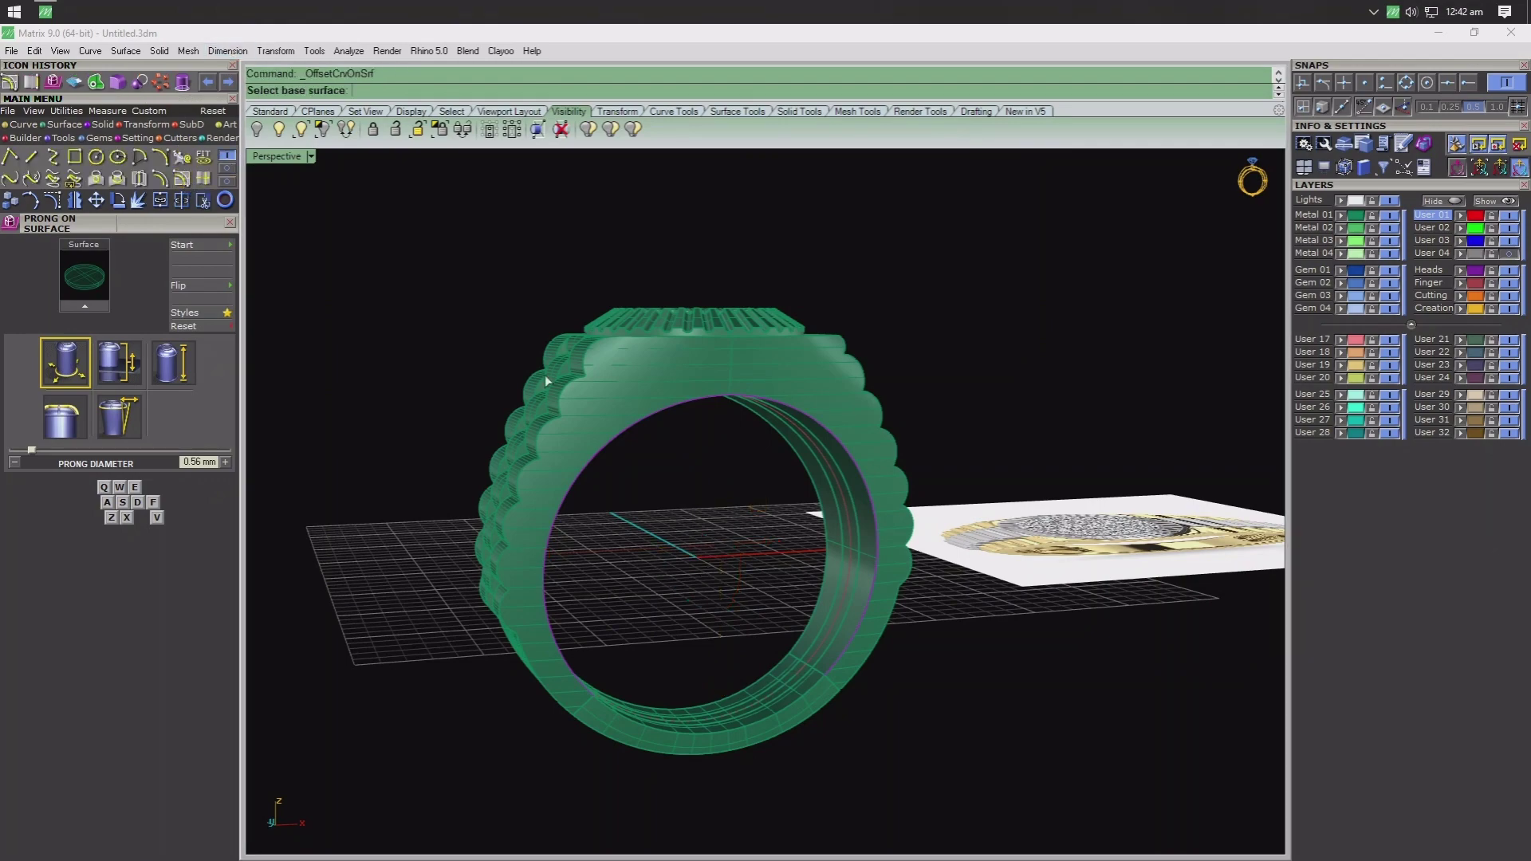
{"action": "scroll", "coordinate": [847, 543], "scroll_direction": "up", "scroll_amount": 5}
{"action": "right_click_drag", "start_coordinate": [846, 543], "coordinate": [891, 442]}
{"action": "left_click", "coordinate": [891, 440]}
{"action": "scroll", "coordinate": [891, 440], "scroll_direction": "down", "scroll_amount": 3}
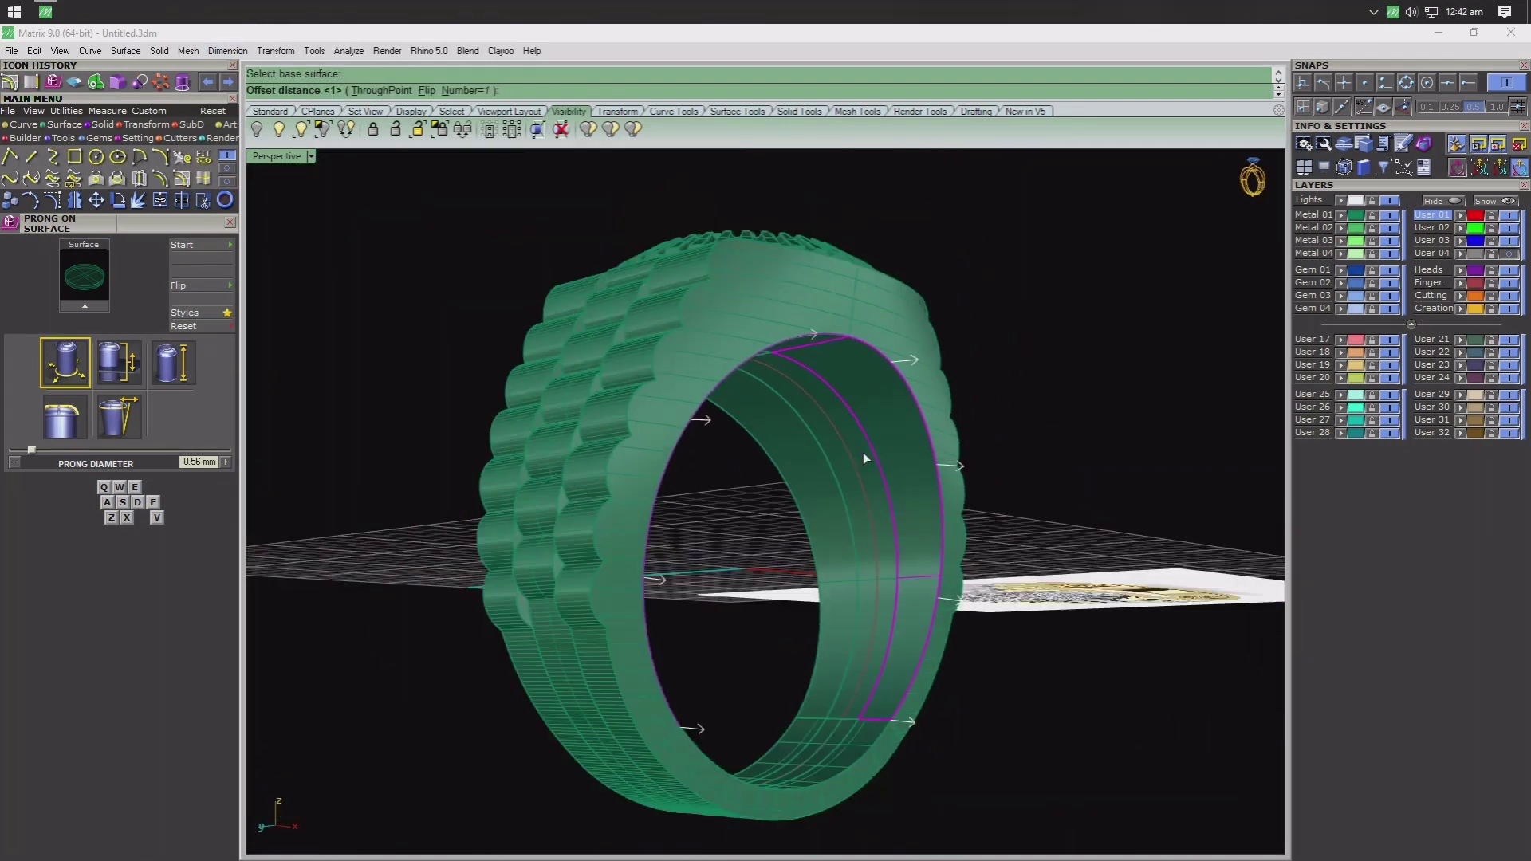
{"action": "left_click", "coordinate": [427, 91]}
{"action": "right_click", "coordinate": [1019, 287]}
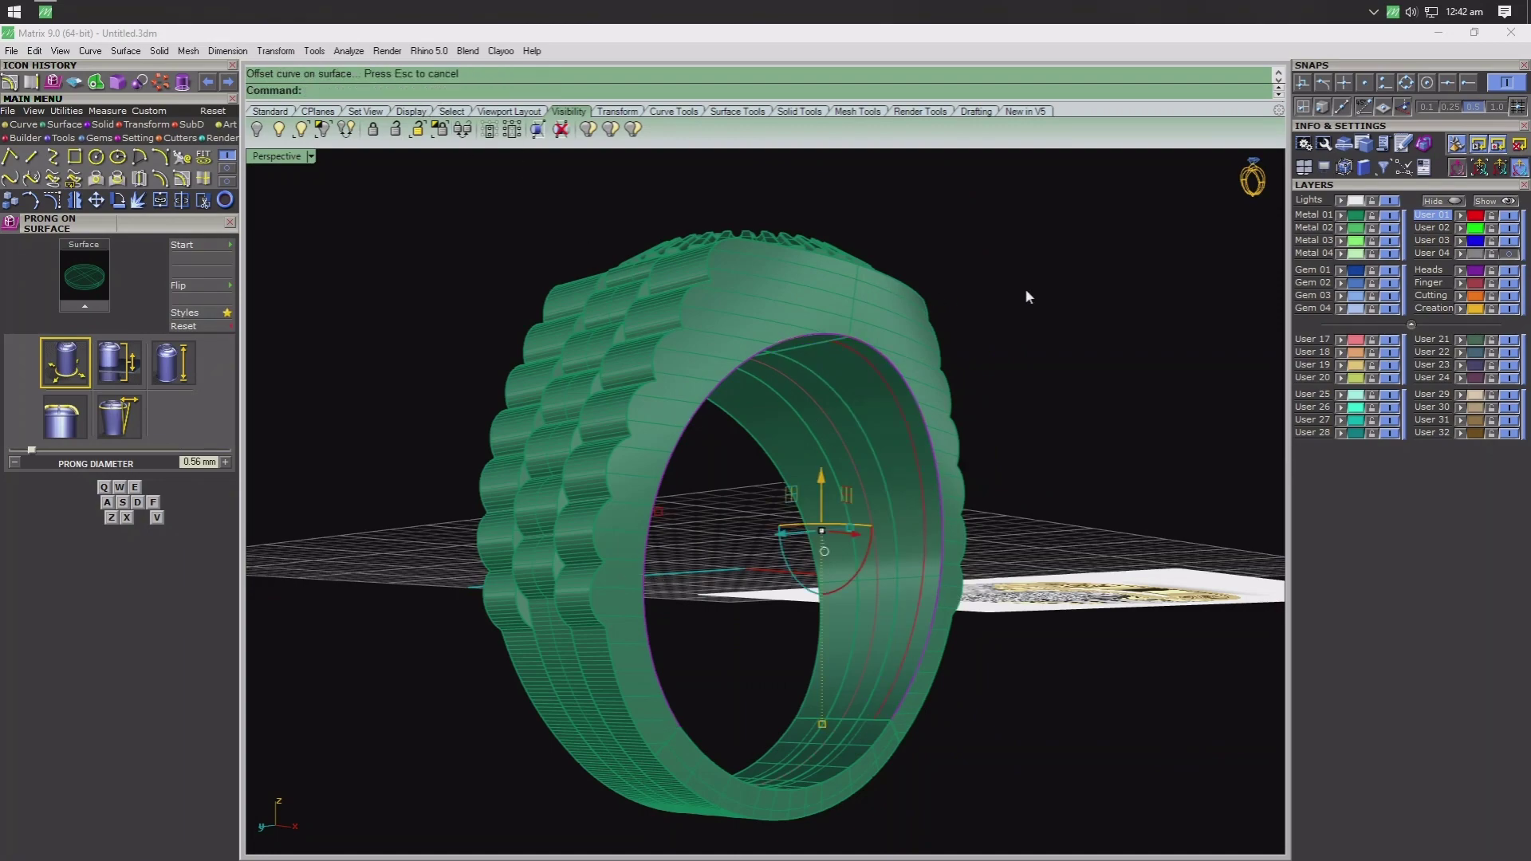
{"action": "mouse_move", "coordinate": [1026, 288]}
{"action": "right_mouse_down"}
{"action": "mouse_move", "coordinate": [830, 293]}
{"action": "mouse_move", "coordinate": [785, 351]}
{"action": "mouse_move", "coordinate": [735, 489]}
{"action": "mouse_move", "coordinate": [741, 558]}
{"action": "right_mouse_up"}
- Mirror the offset curve about a plane through the origin
{"action": "left_click", "coordinate": [781, 330]}
{"action": "scroll", "coordinate": [782, 330], "scroll_direction": "down", "scroll_amount": 3}
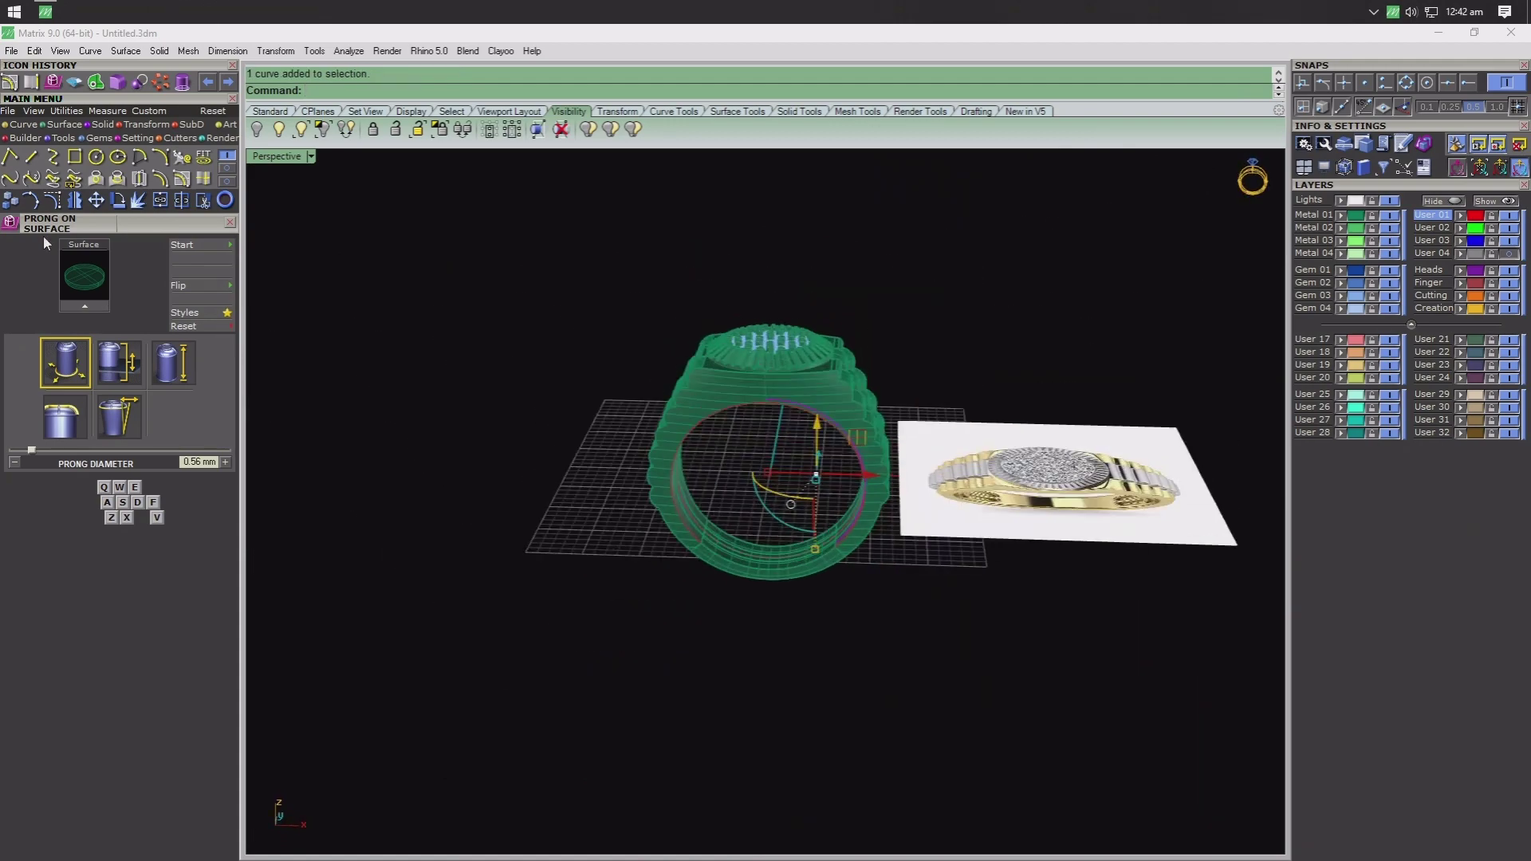
{"action": "left_click", "coordinate": [74, 200]}
{"action": "type", "text": "0"}
{"action": "key", "text": "Return"}
{"action": "left_click", "coordinate": [745, 710]}
- Join the two curves on the inner band into one curve
{"action": "right_click_drag", "start_coordinate": [725, 515], "coordinate": [702, 346]}
{"action": "scroll", "coordinate": [702, 346], "scroll_direction": "up", "scroll_amount": 5}
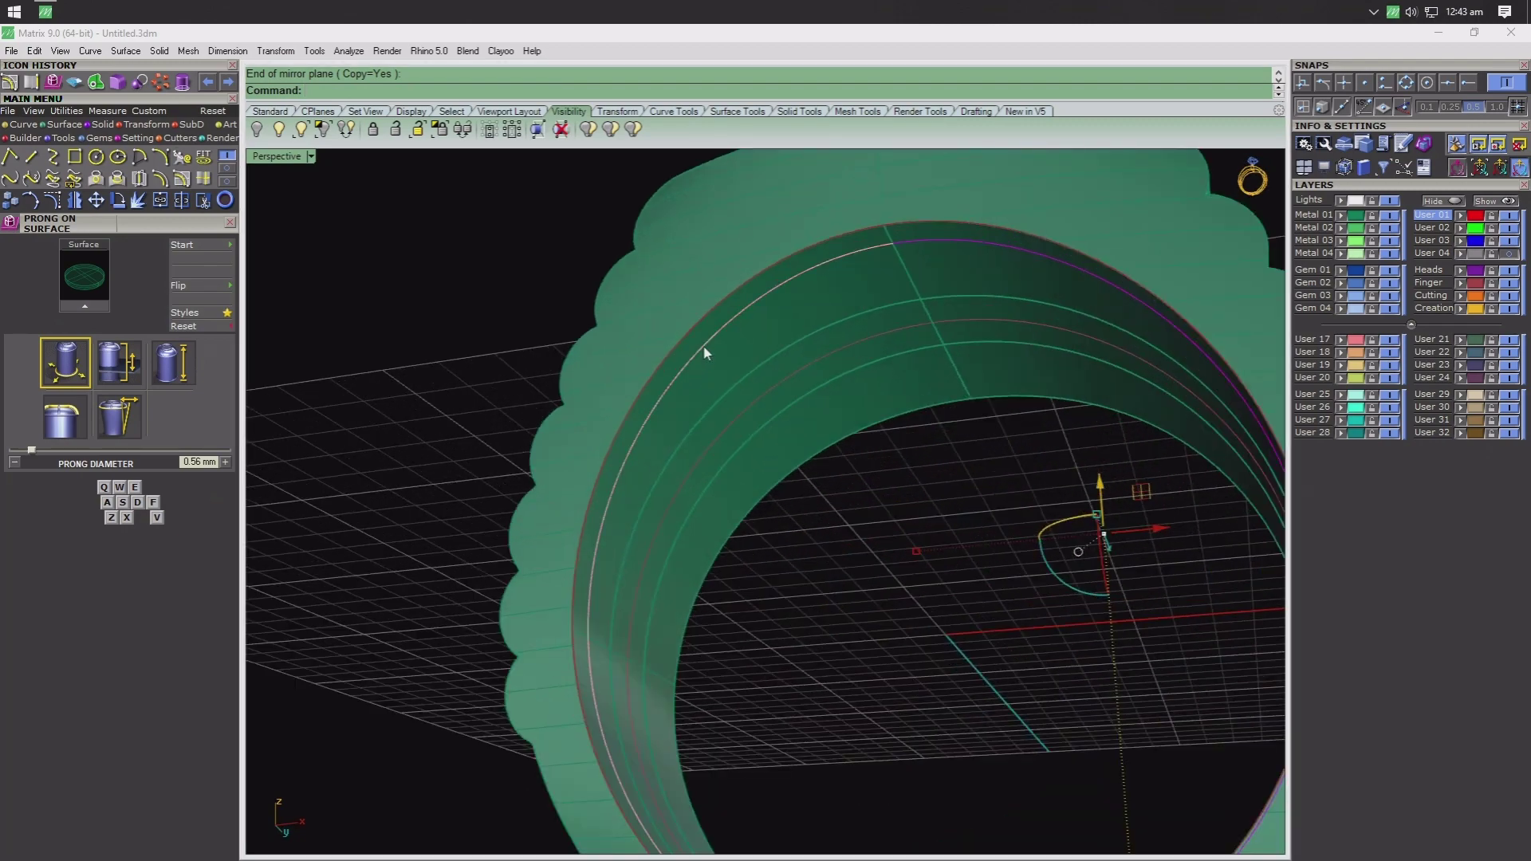
{"action": "left_click", "coordinate": [704, 351]}
{"action": "key", "text": "Return"}
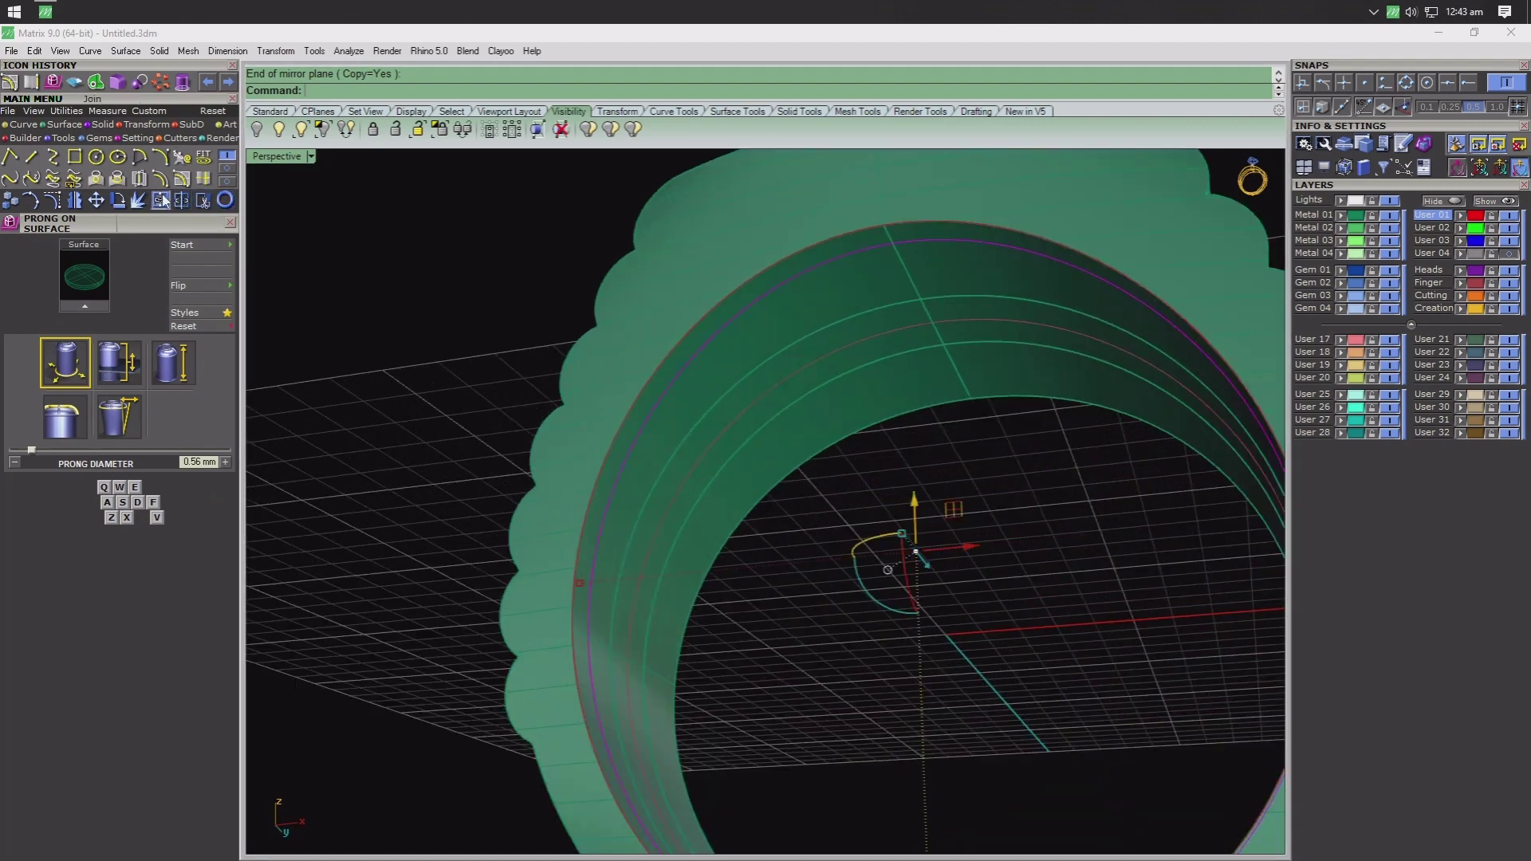
{"action": "left_click", "coordinate": [182, 199]}
{"action": "mouse_move", "coordinate": [322, 298]}
{"action": "right_mouse_down"}
{"action": "mouse_move", "coordinate": [598, 503]}
{"action": "mouse_move", "coordinate": [602, 537]}
{"action": "mouse_move", "coordinate": [510, 520]}
{"action": "right_mouse_up"}
- Mirror the joined curve across the origin and select one of the groove curves
{"action": "left_click", "coordinate": [74, 200]}
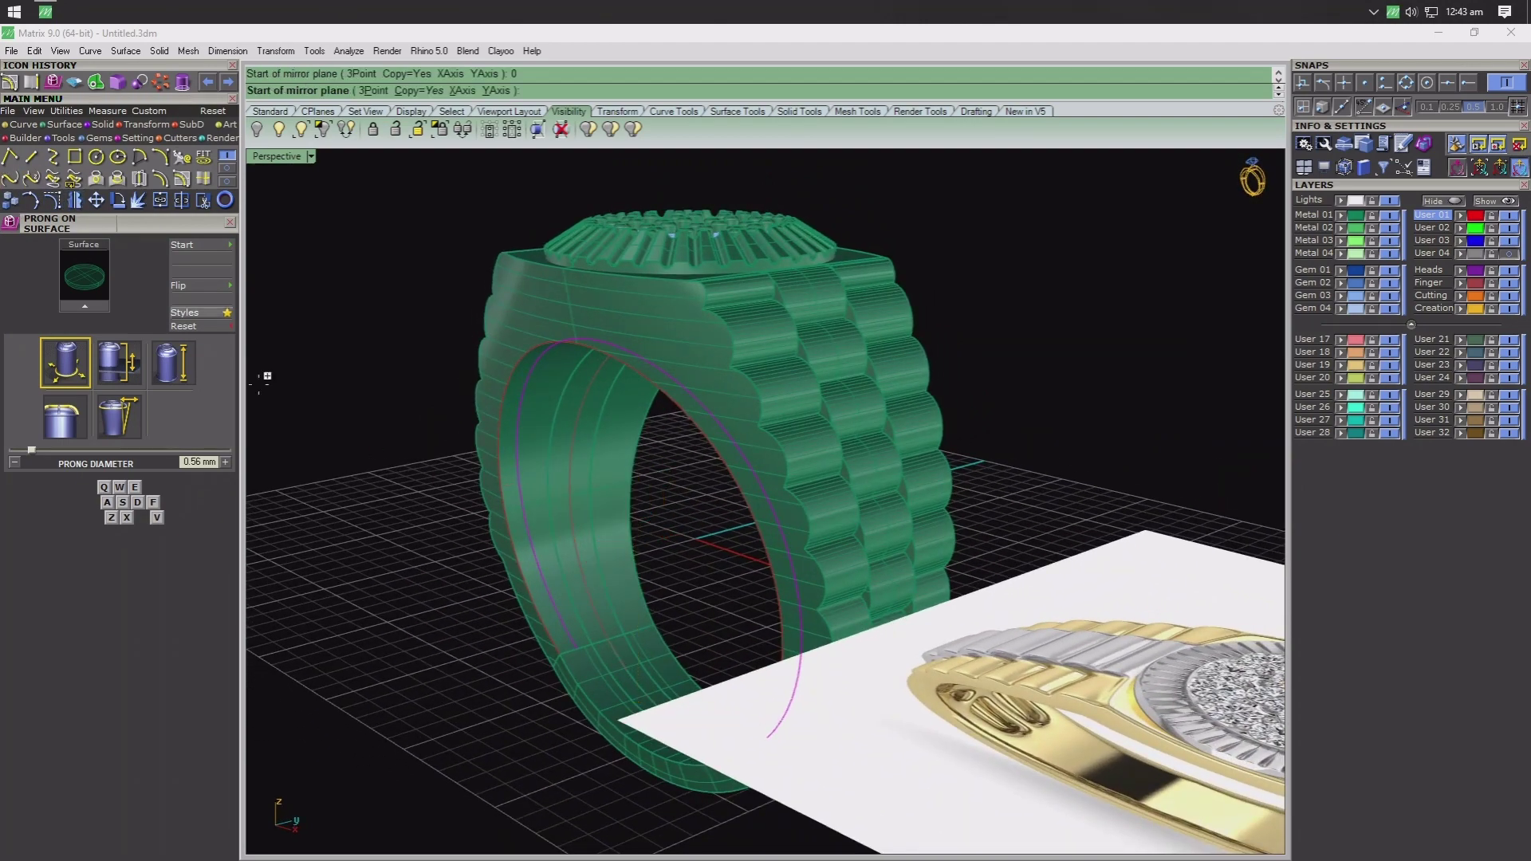
{"action": "type", "text": "0"}
{"action": "key", "text": "Return"}
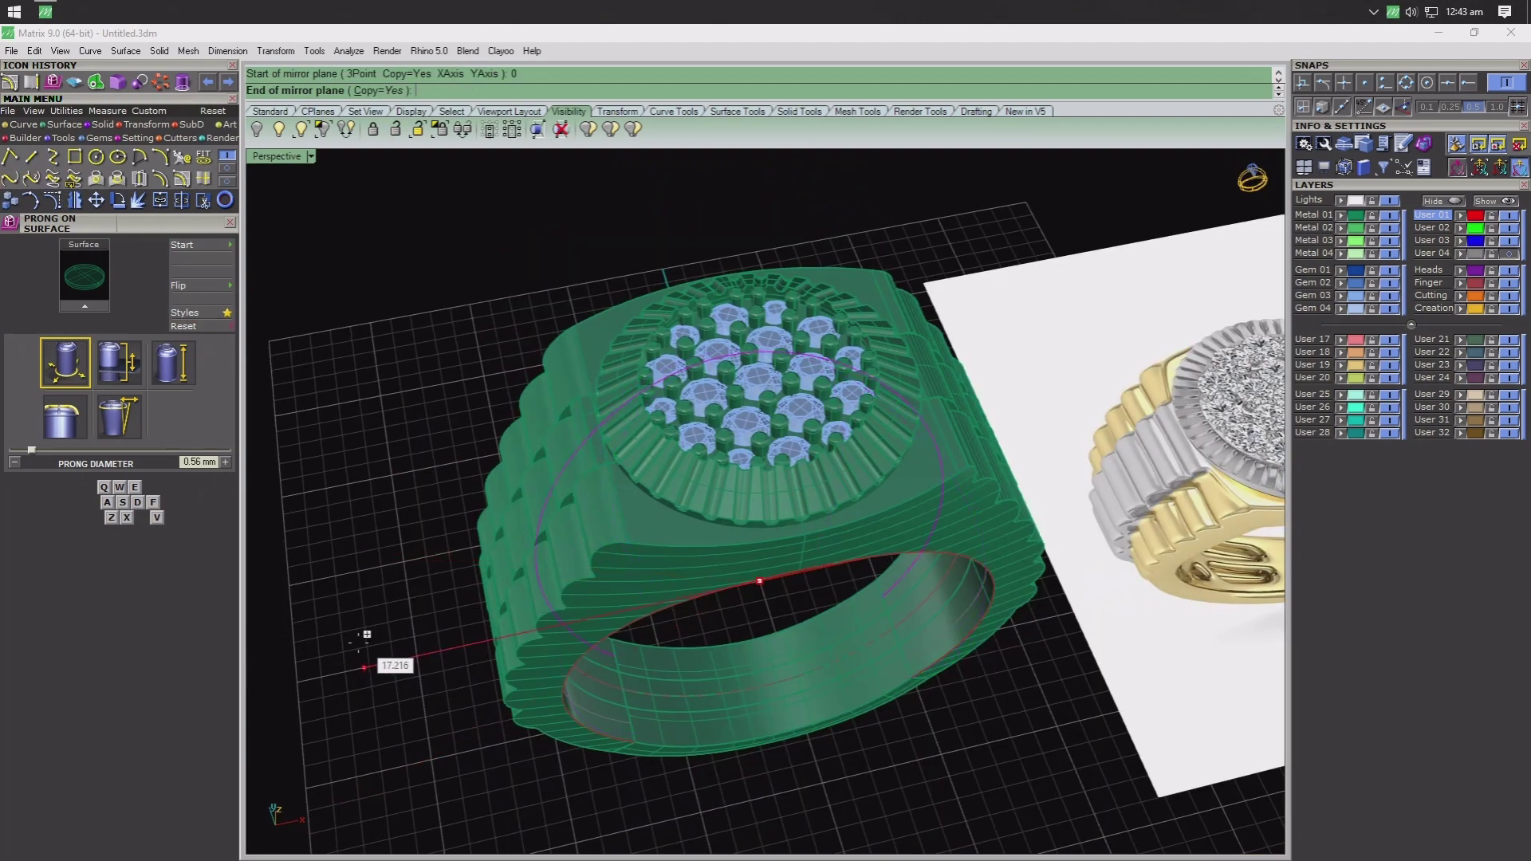
{"action": "left_click", "coordinate": [850, 811]}
{"action": "right_click_drag", "start_coordinate": [855, 811], "coordinate": [890, 635]}
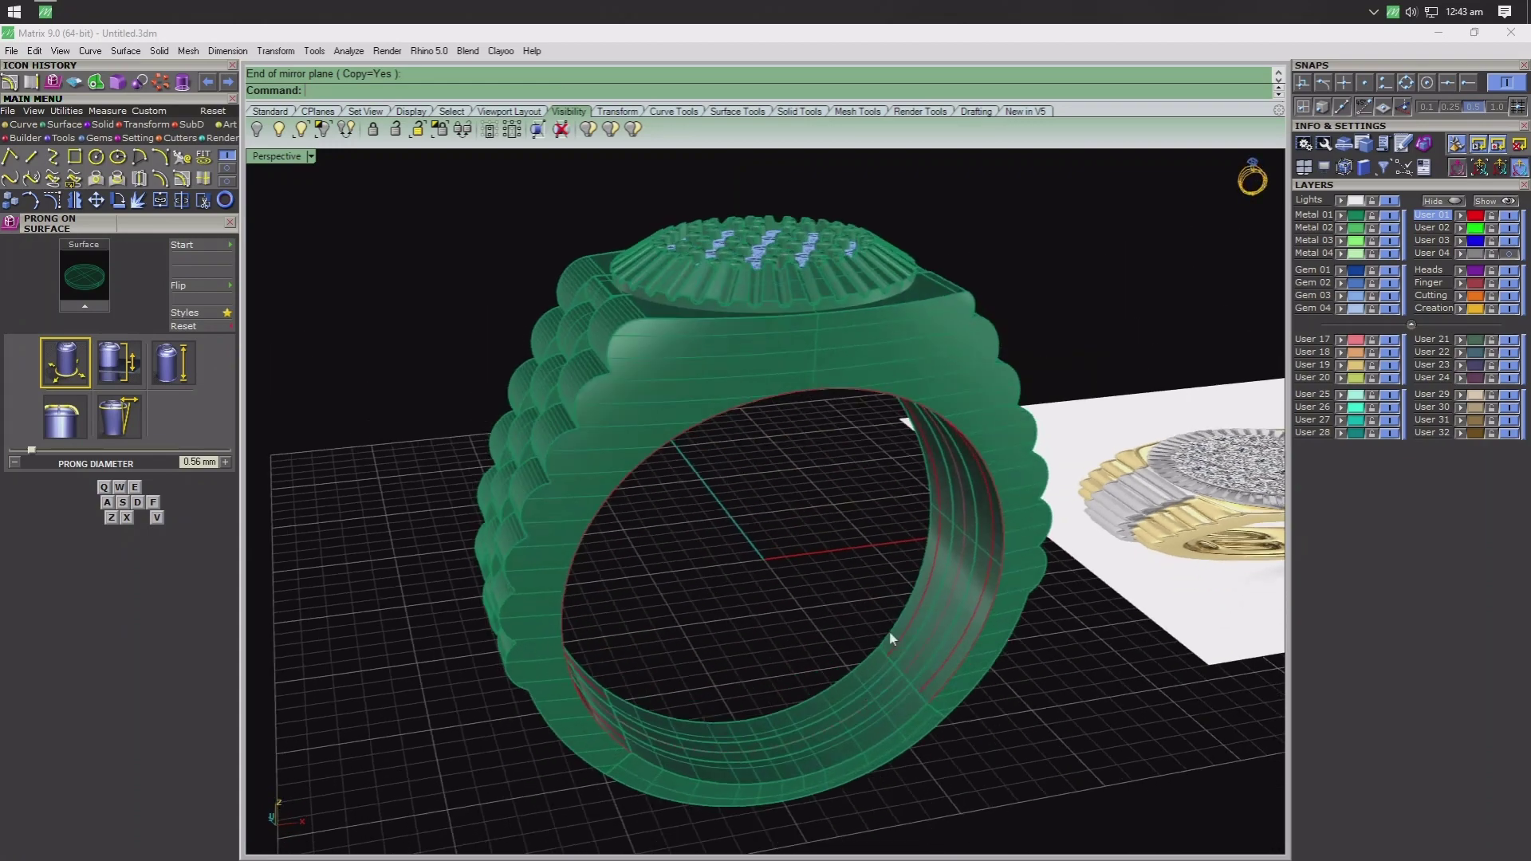
{"action": "left_click", "coordinate": [932, 582]}
{"action": "left_click", "coordinate": [965, 618]}
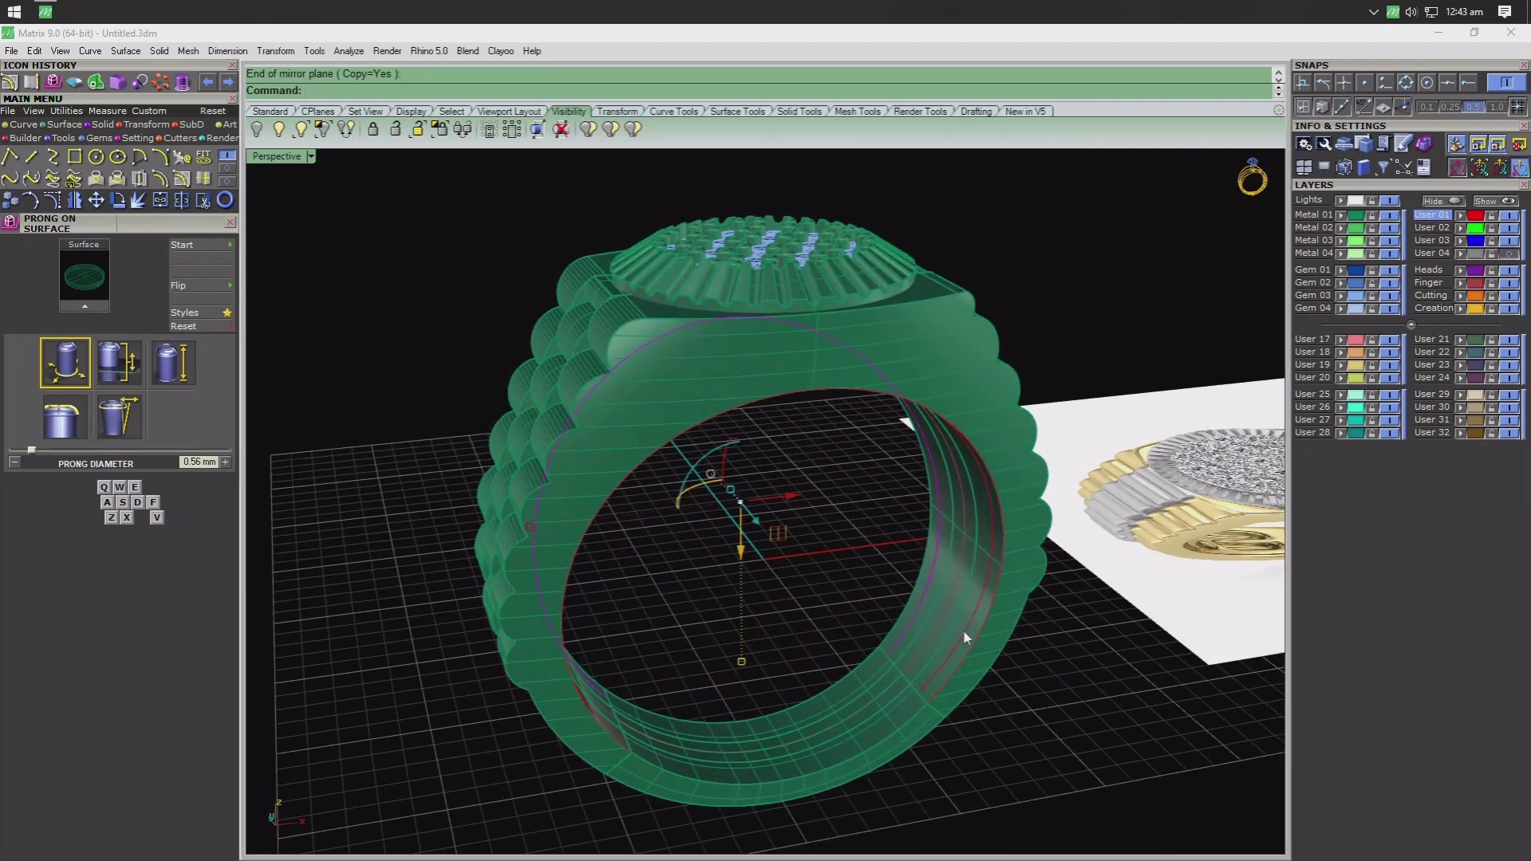
- Select the inner band surface between the groove curves on the ring
{"action": "left_click", "coordinate": [74, 125]}
{"action": "left_click", "coordinate": [10, 155]}
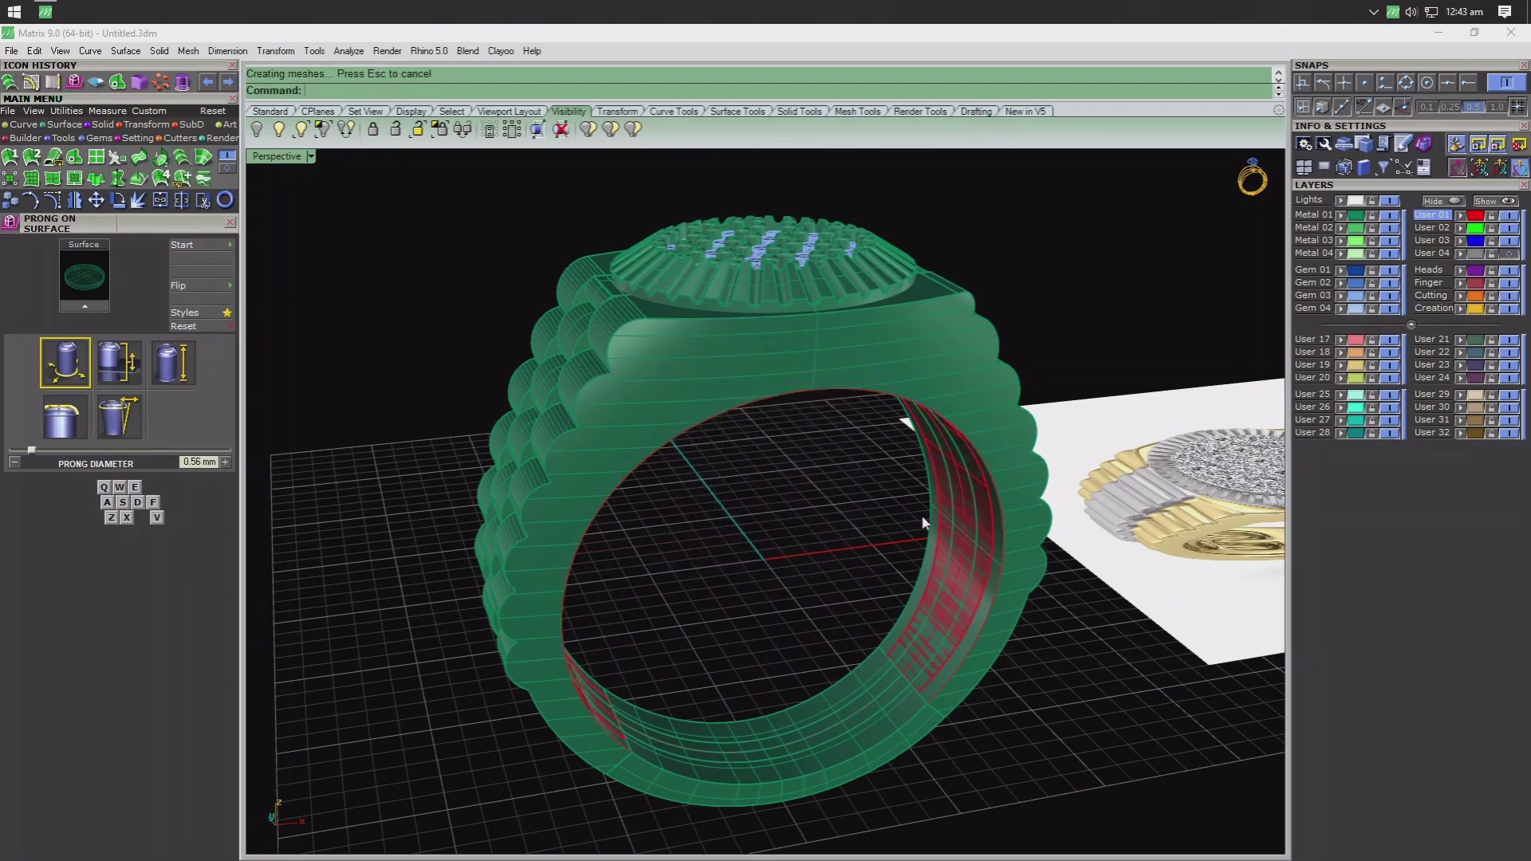
{"action": "scroll", "coordinate": [993, 514], "scroll_direction": "up", "scroll_amount": 5}
{"action": "left_click", "coordinate": [997, 520]}
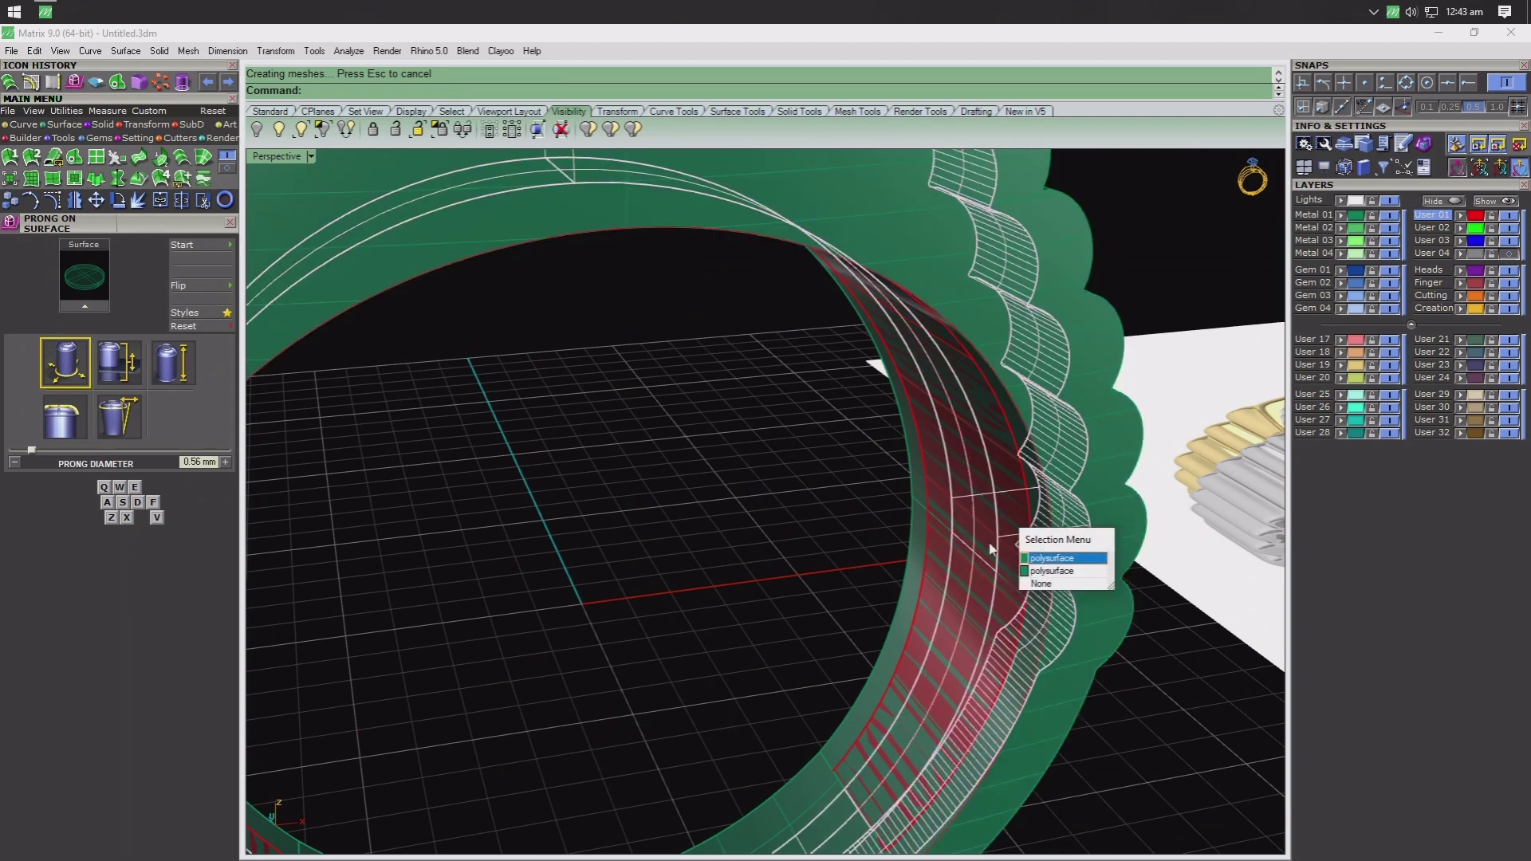
{"action": "key", "text": "Escape"}
{"action": "left_click", "coordinate": [1005, 606]}
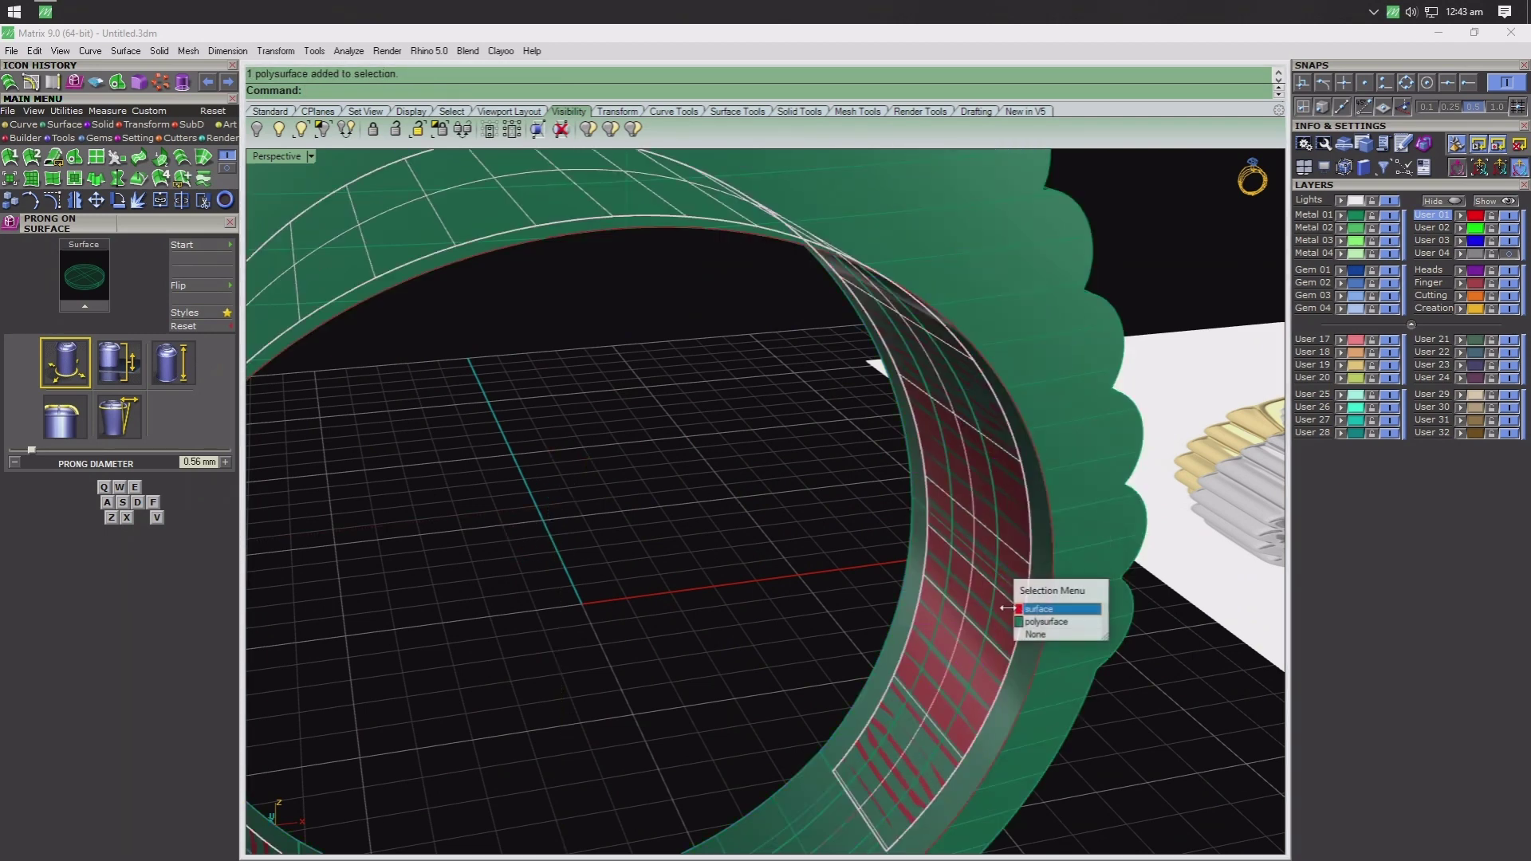
{"action": "key", "text": "Return"}
{"action": "scroll", "coordinate": [566, 500], "scroll_direction": "down", "scroll_amount": 3}
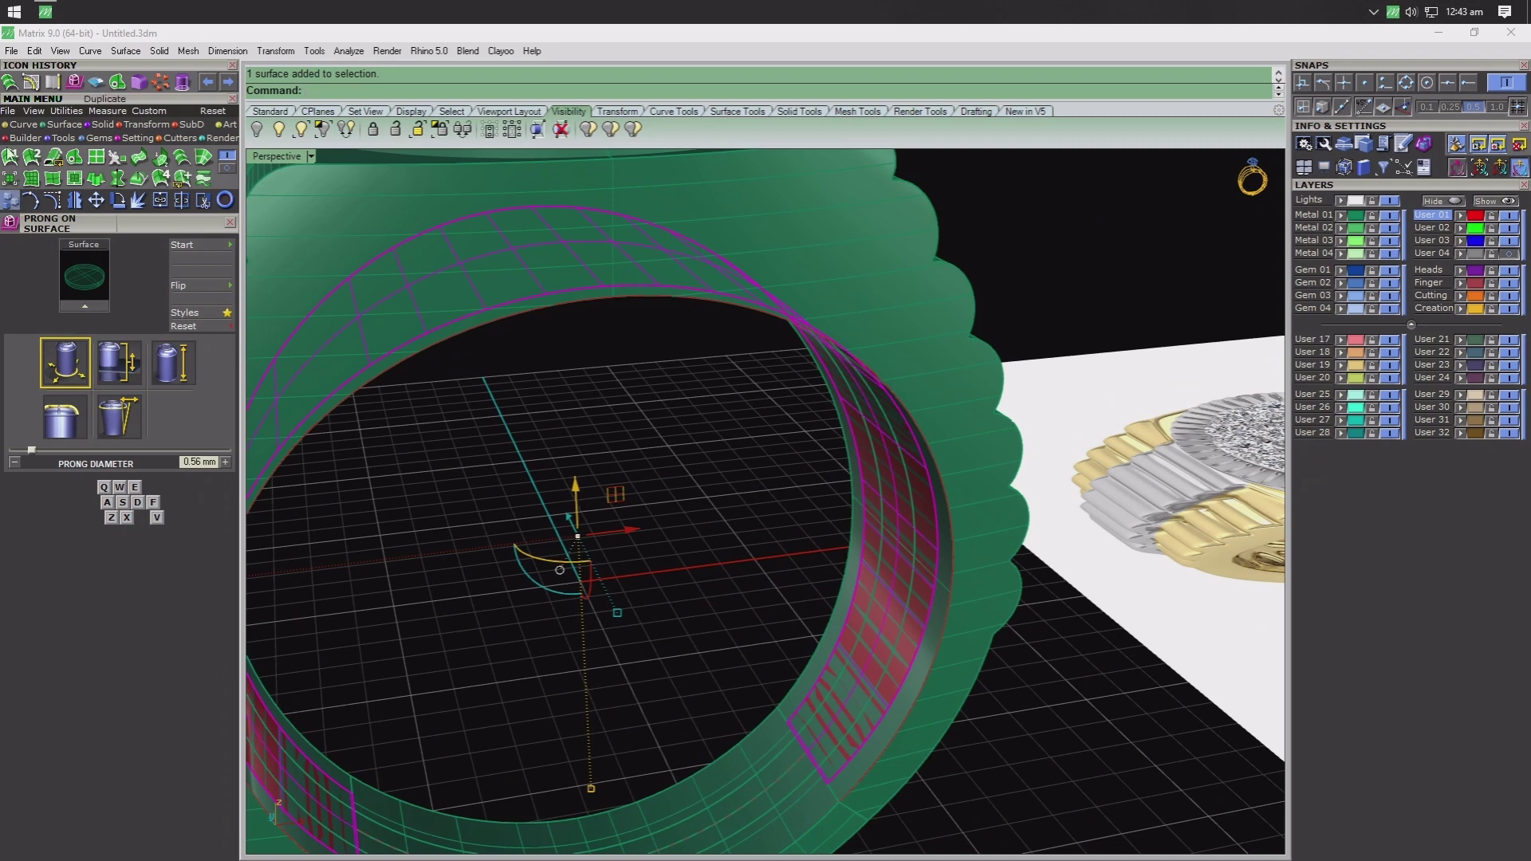
- Offset the inner band surface to both sides with Solid=Yes, forming the red inner ring
{"action": "left_click", "coordinate": [228, 163]}
{"action": "left_click", "coordinate": [94, 159]}
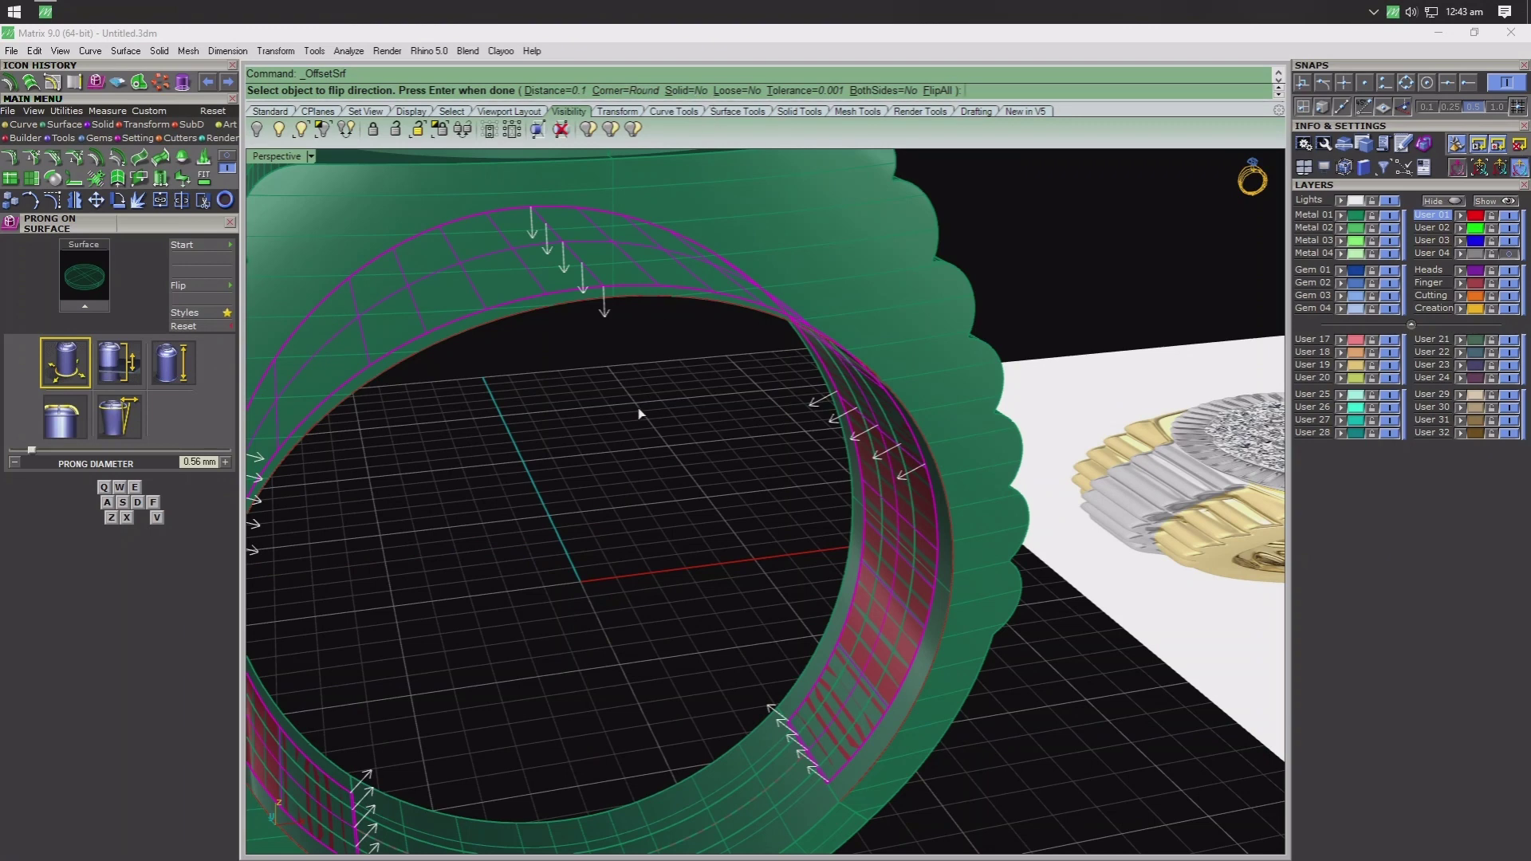
{"action": "left_click", "coordinate": [881, 90]}
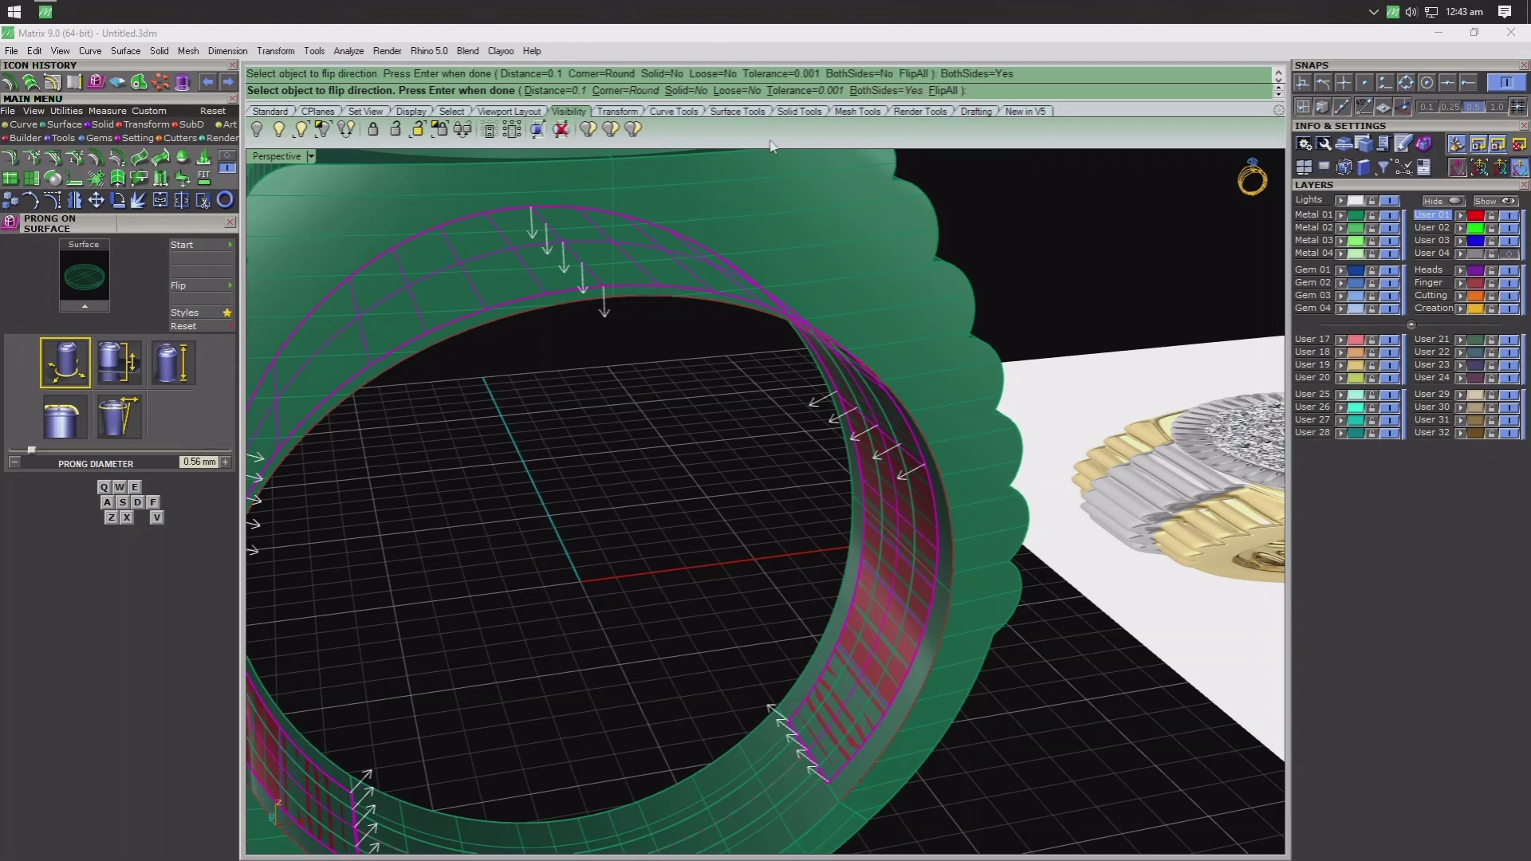
{"action": "type", "text": "1"}
{"action": "right_click", "coordinate": [591, 437]}
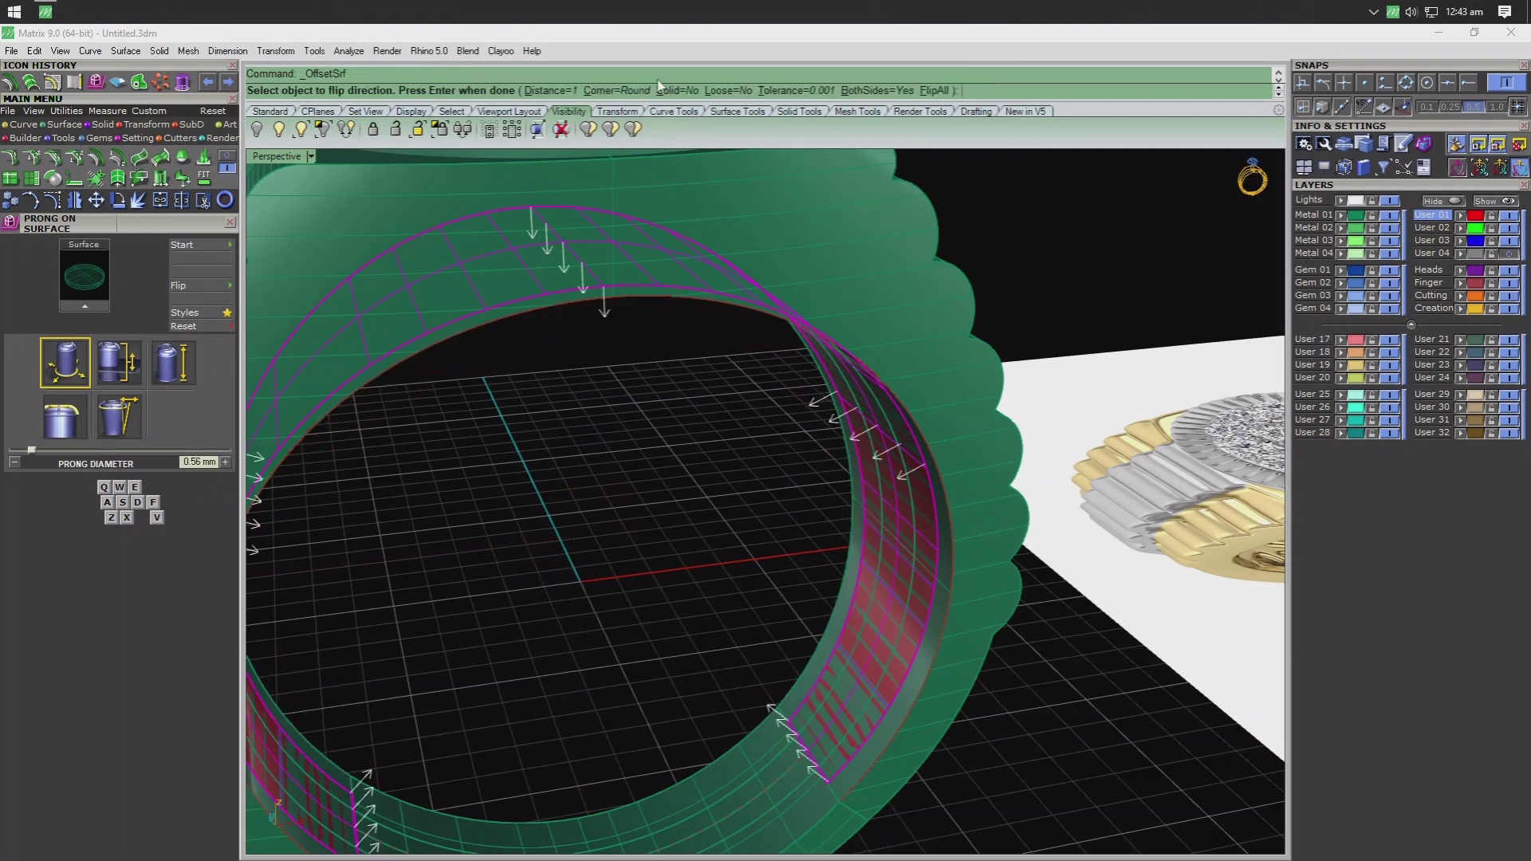
{"action": "left_click", "coordinate": [679, 90]}
{"action": "right_click", "coordinate": [595, 506]}
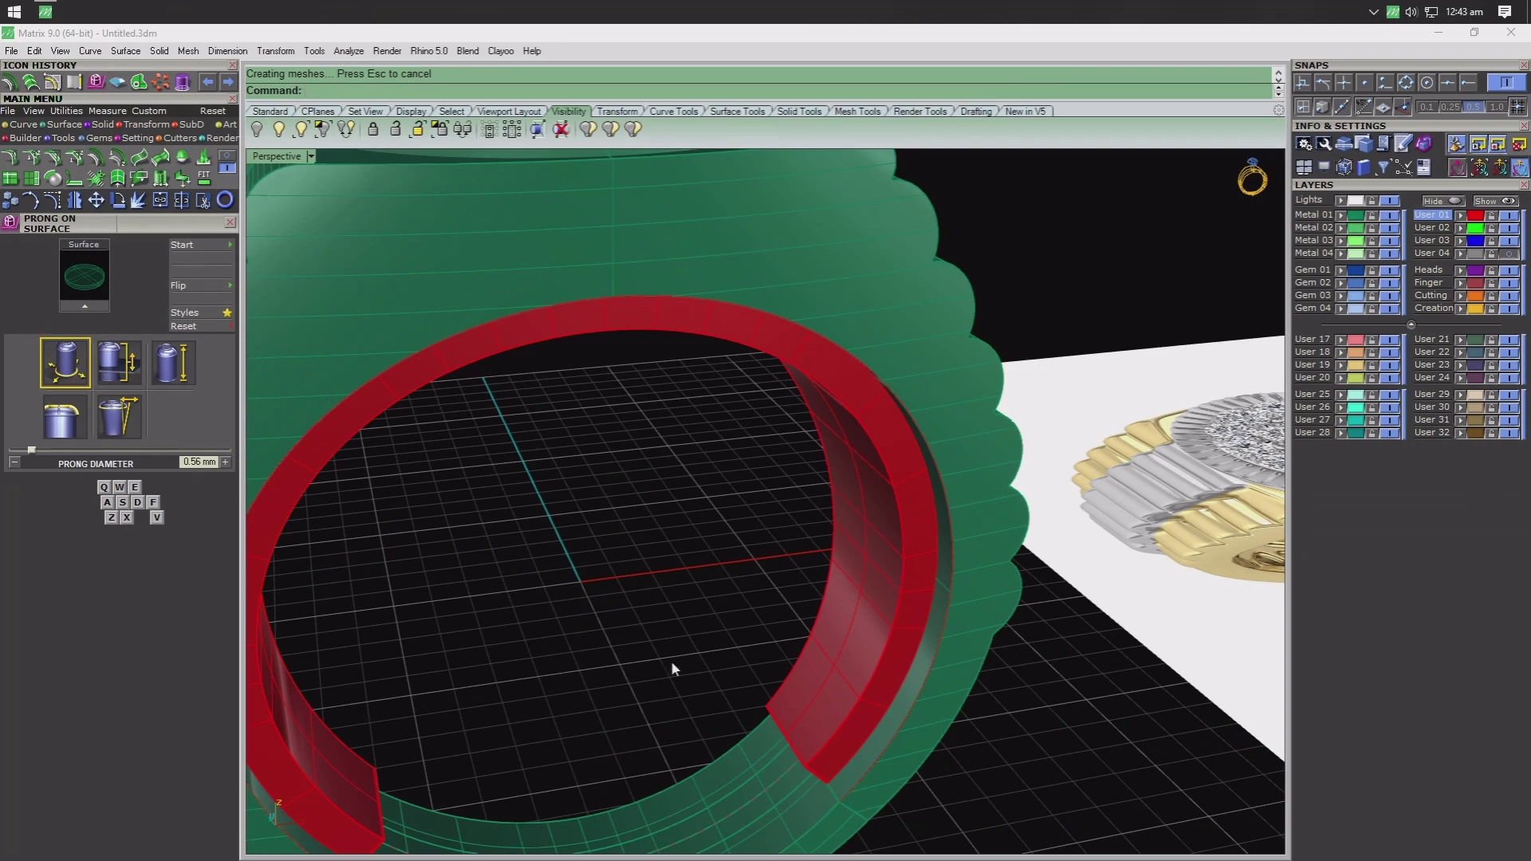
{"action": "mouse_move", "coordinate": [671, 660]}
{"action": "right_mouse_down"}
{"action": "mouse_move", "coordinate": [730, 522]}
{"action": "mouse_move", "coordinate": [630, 694]}
{"action": "right_mouse_up"}
- Boolean-subtract the red inner ring from the green ring body
{"action": "scroll", "coordinate": [630, 694], "scroll_direction": "down", "scroll_amount": 5}
{"action": "left_click", "coordinate": [622, 704]}
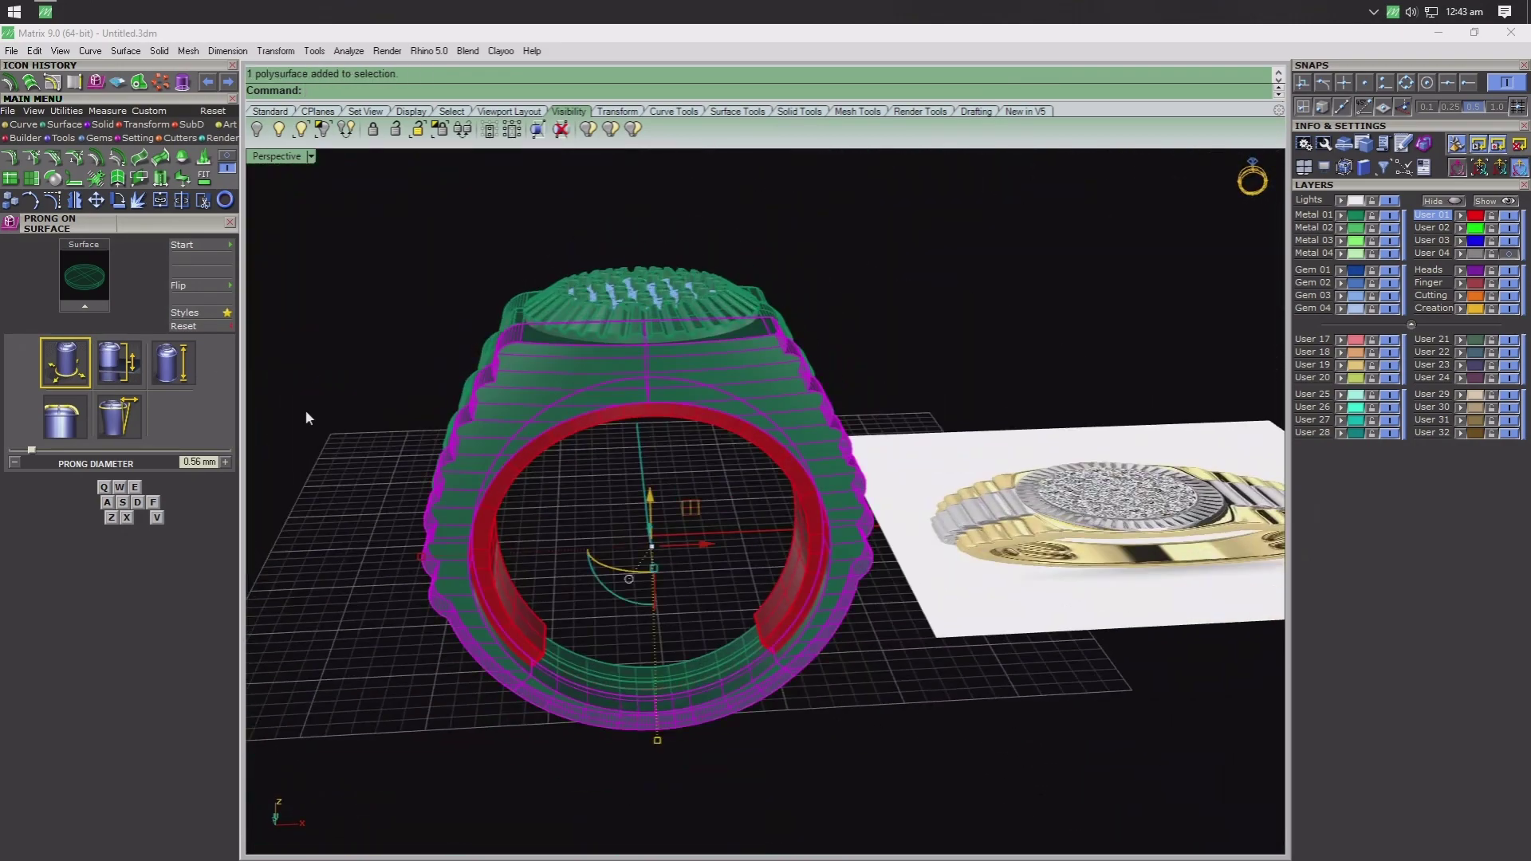
{"action": "key", "text": "Escape"}
{"action": "right_click_drag", "start_coordinate": [625, 560], "coordinate": [581, 649]}
{"action": "scroll", "coordinate": [604, 690], "scroll_direction": "up", "scroll_amount": 5}
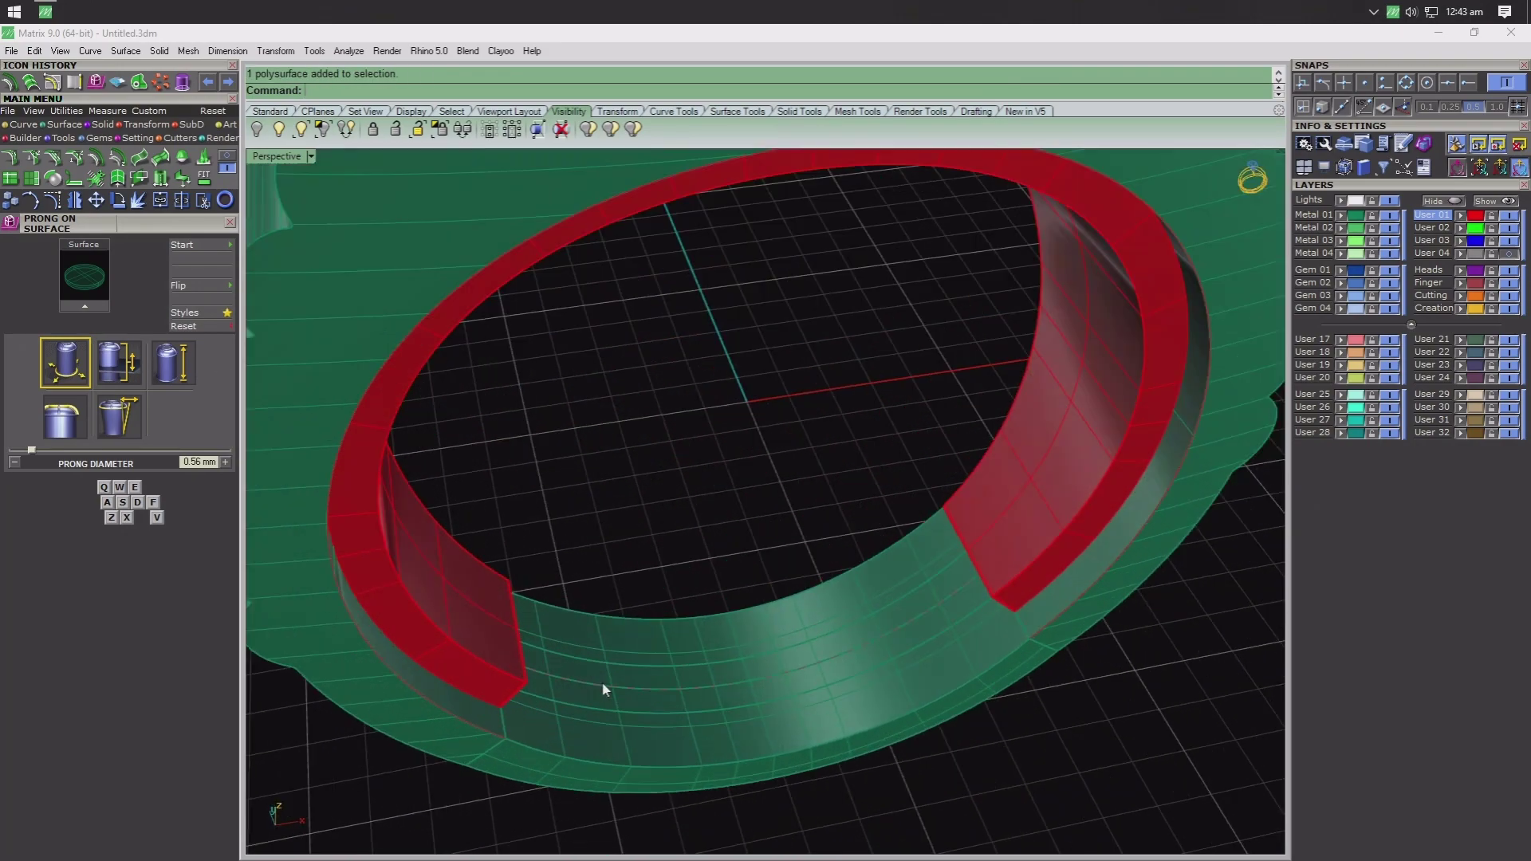
{"action": "left_click", "coordinate": [612, 674]}
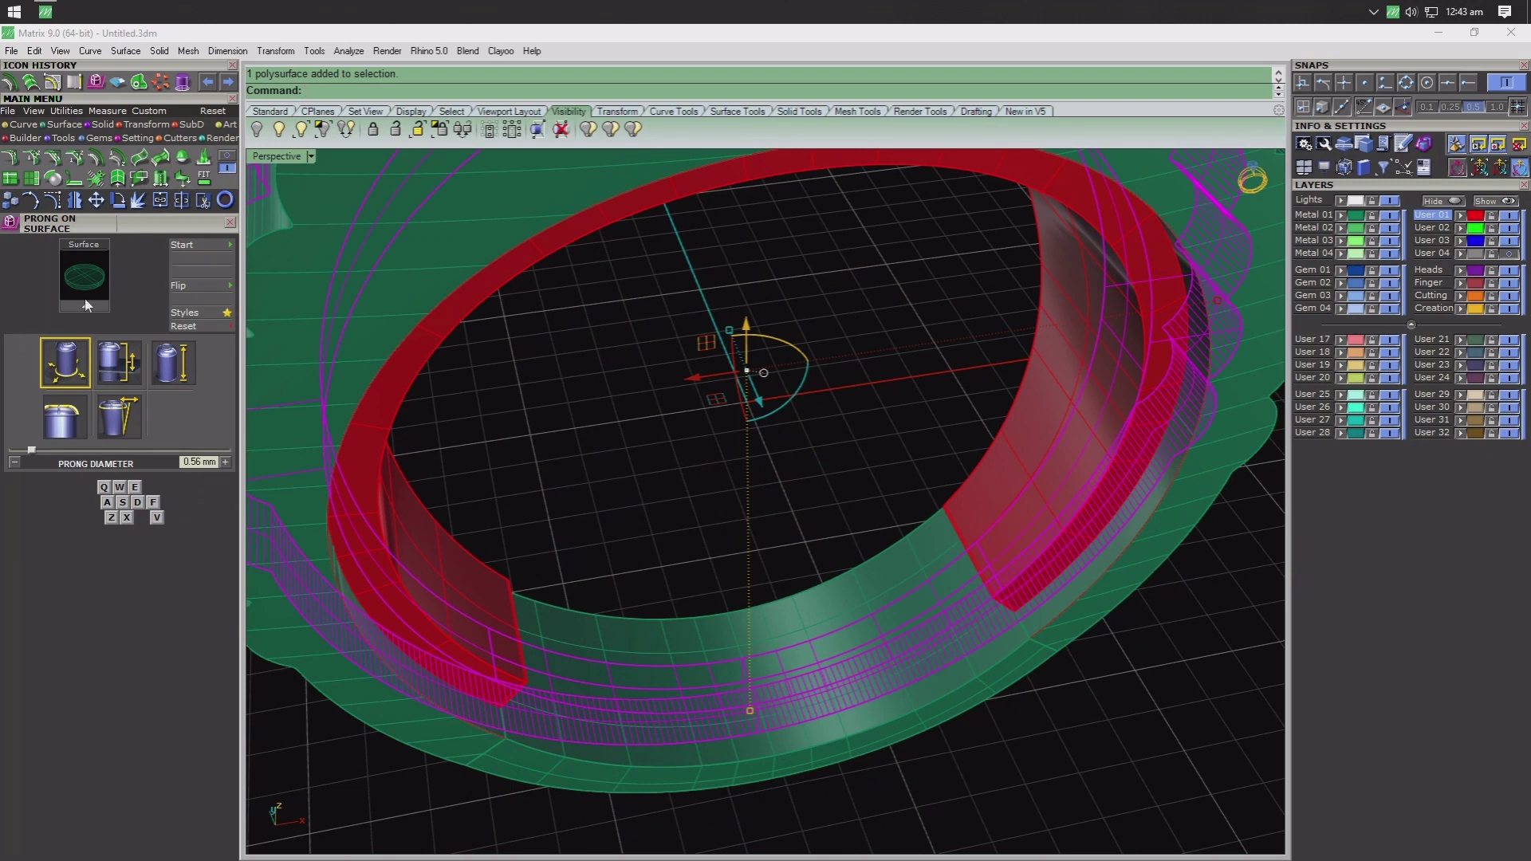
{"action": "left_click", "coordinate": [102, 124]}
{"action": "left_click", "coordinate": [32, 157]}
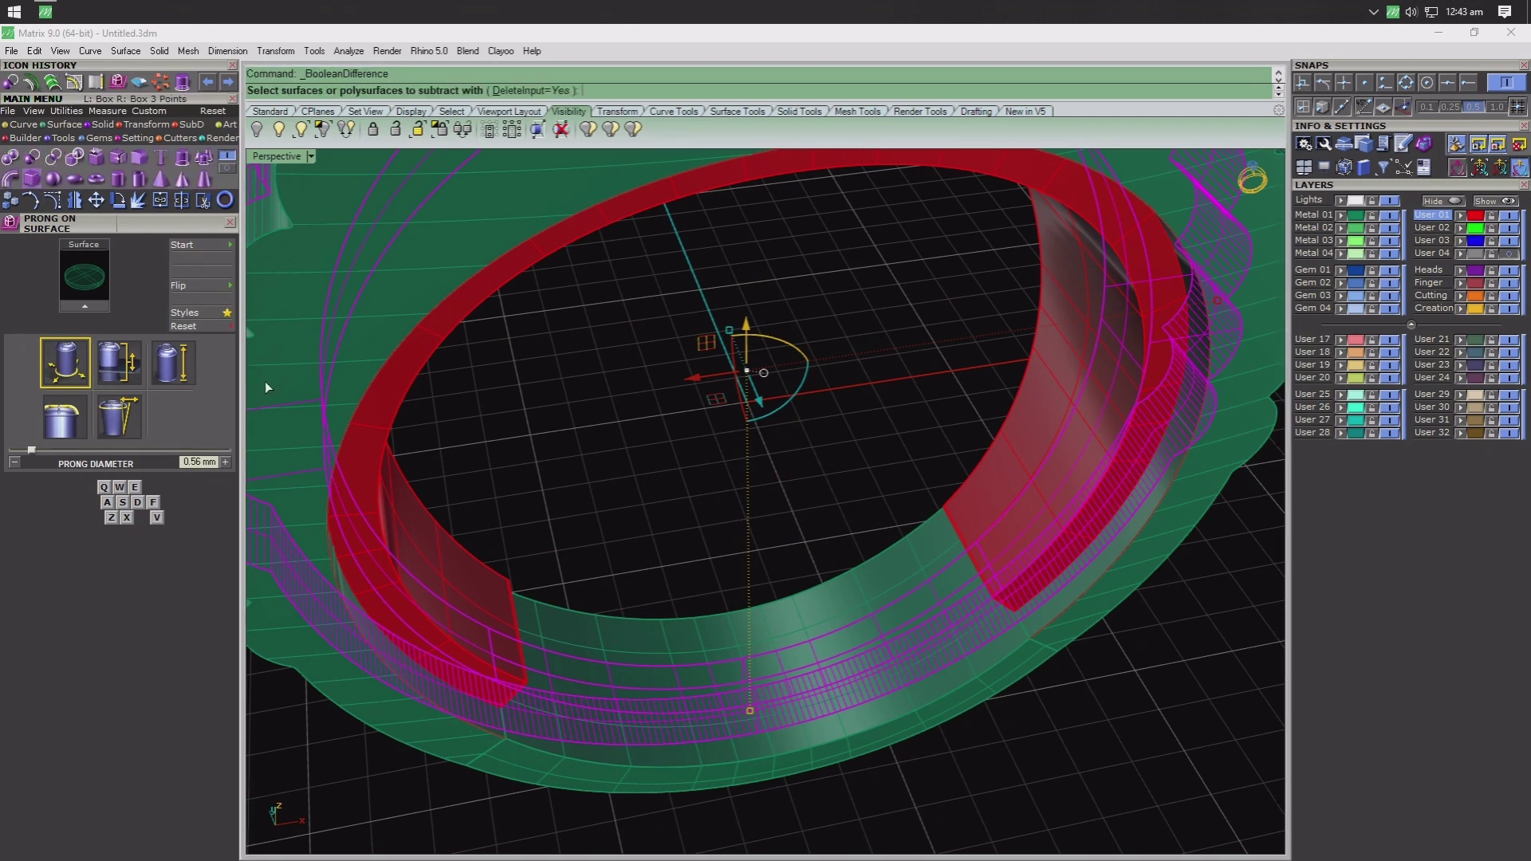
{"action": "left_click", "coordinate": [492, 590]}
{"action": "key", "text": "Return"}
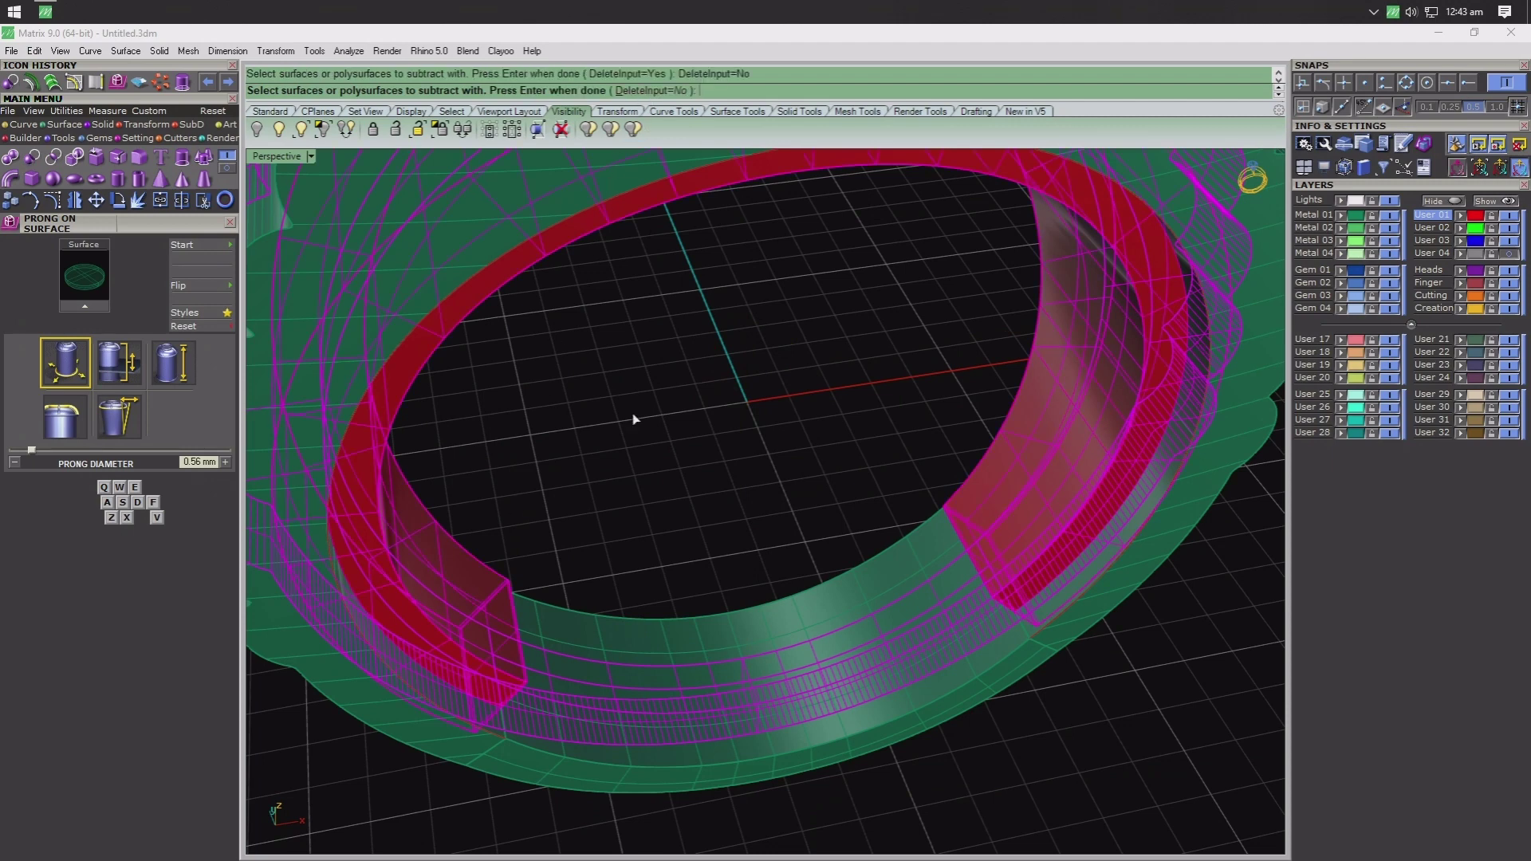
- Repeat the subtraction with the inner band and delete the leftover red cut-off pieces
{"action": "left_click", "coordinate": [740, 767]}
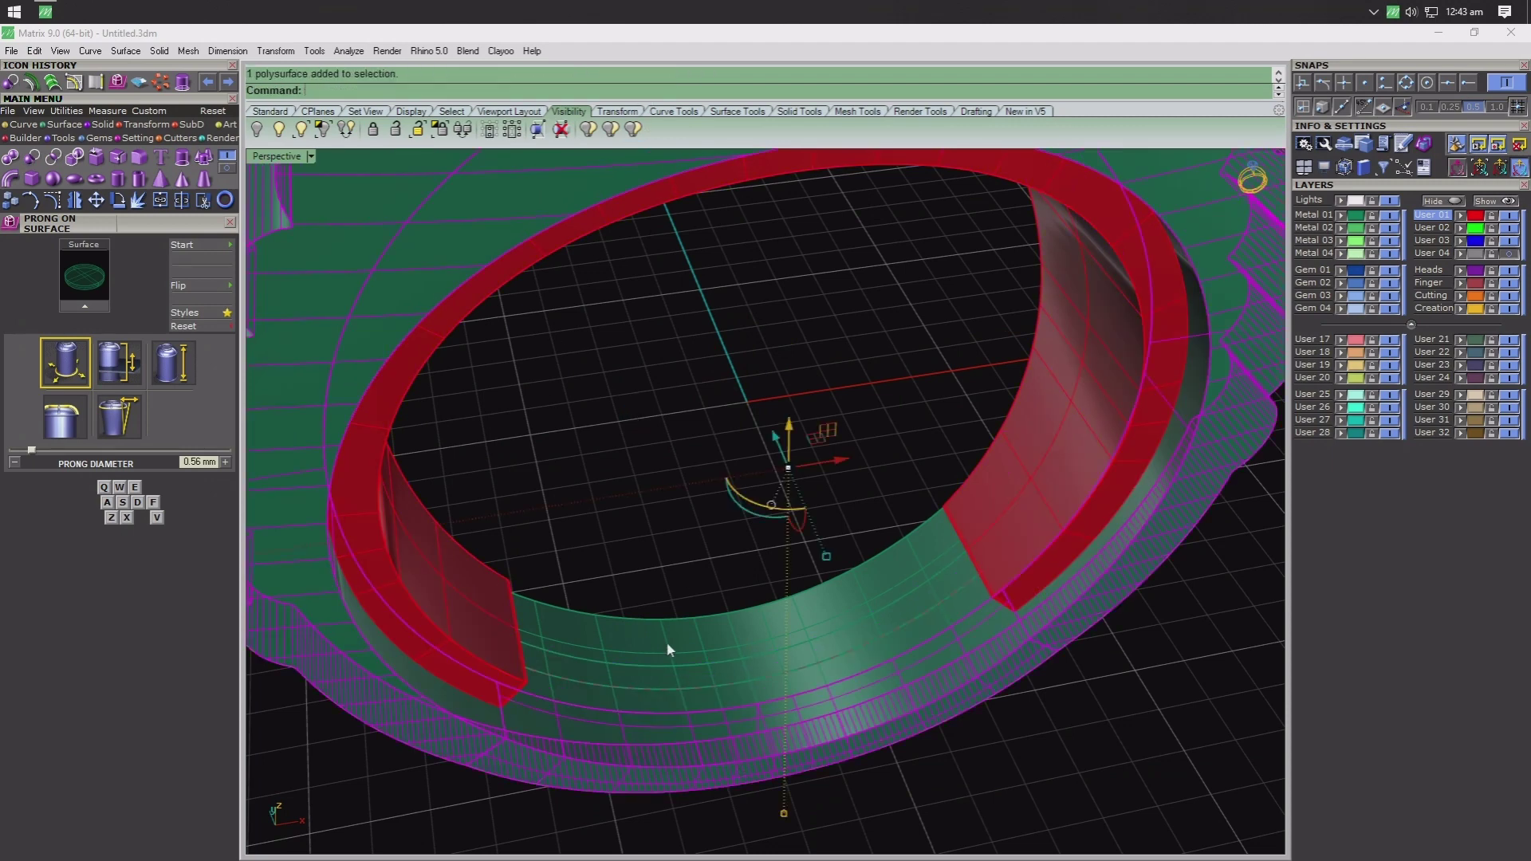
{"action": "key", "text": "Return"}
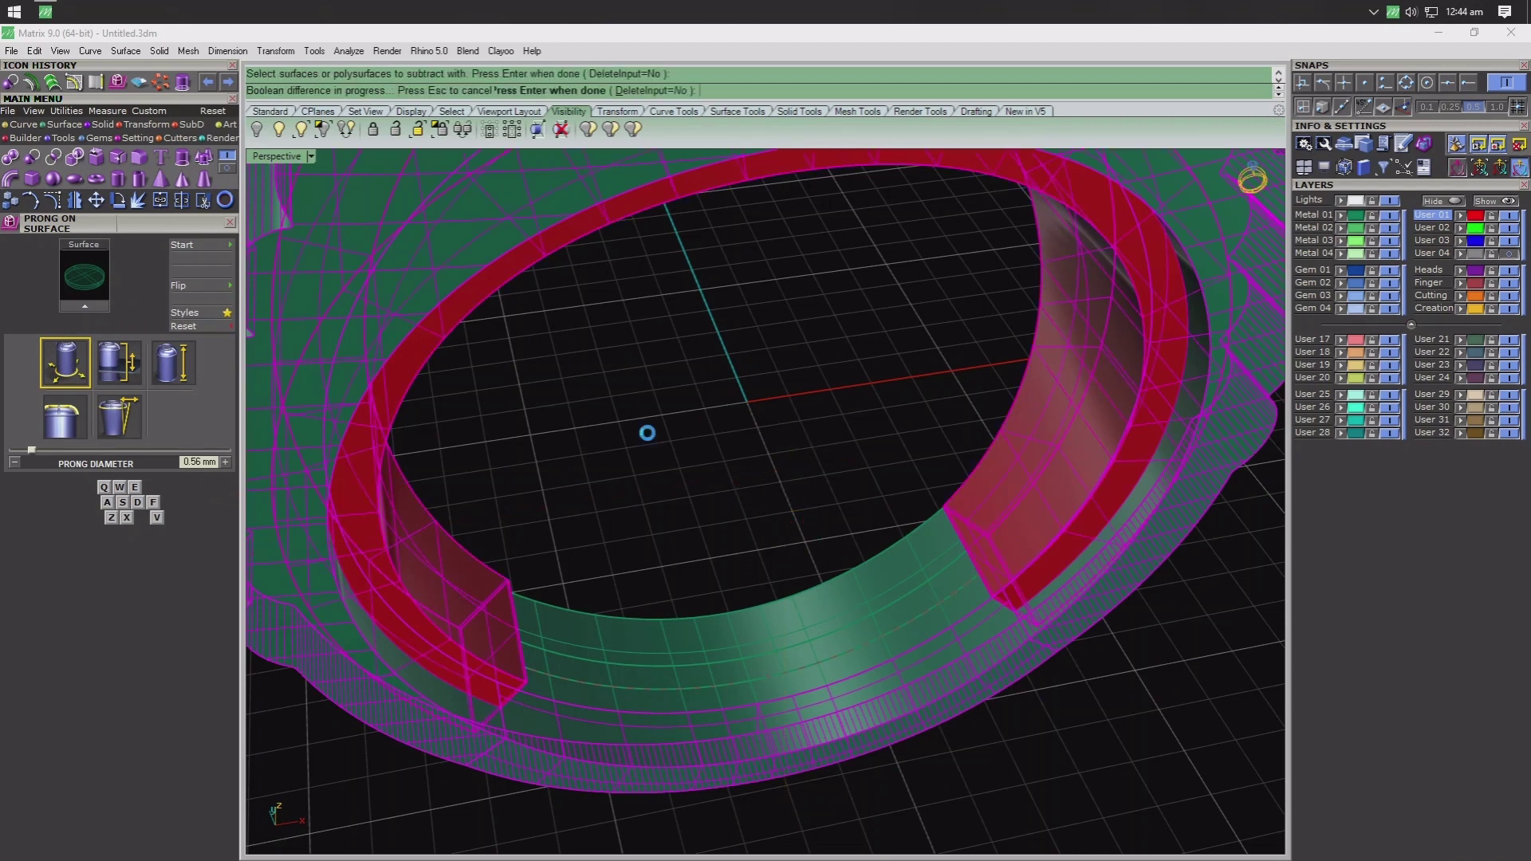
{"action": "left_click", "coordinate": [696, 624]}
{"action": "key", "text": "Return"}
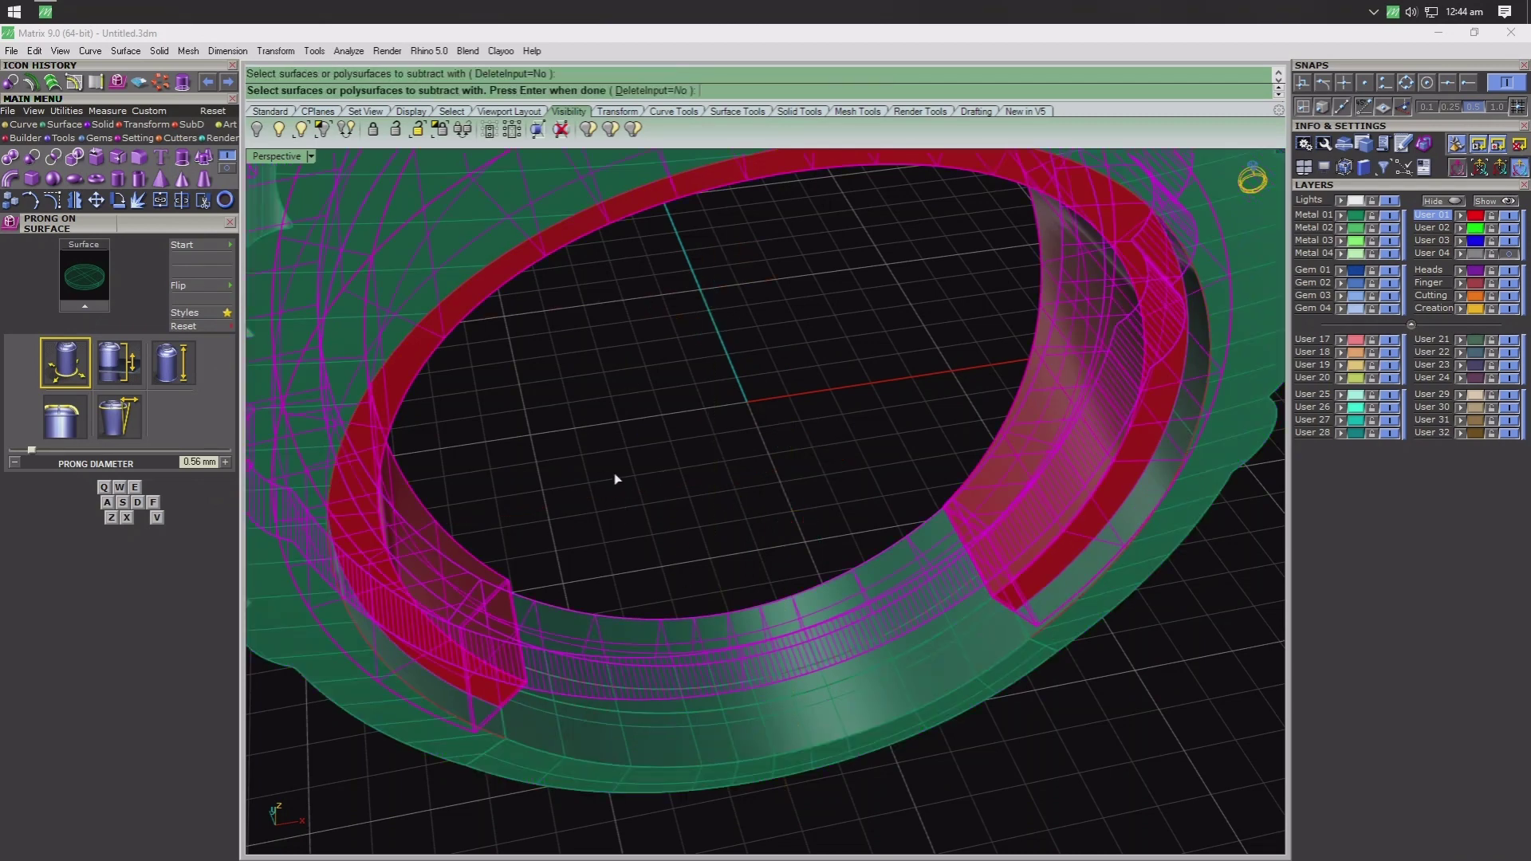
{"action": "key", "text": "Delete"}
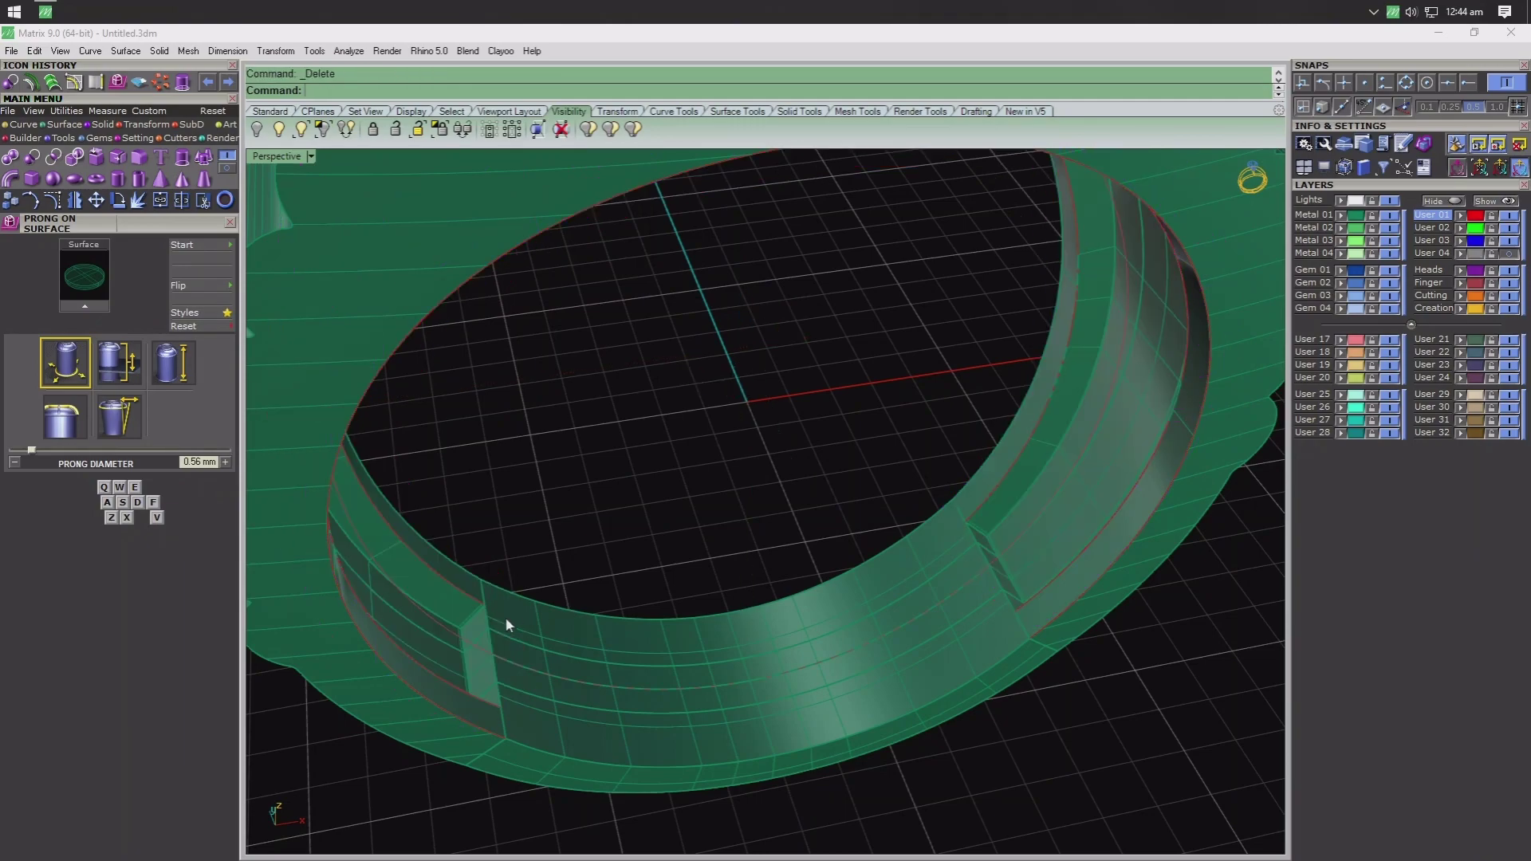
{"action": "mouse_move", "coordinate": [504, 616]}
{"action": "right_mouse_down"}
{"action": "mouse_move", "coordinate": [428, 418]}
{"action": "mouse_move", "coordinate": [622, 594]}
{"action": "mouse_move", "coordinate": [916, 418]}
{"action": "right_mouse_up"}
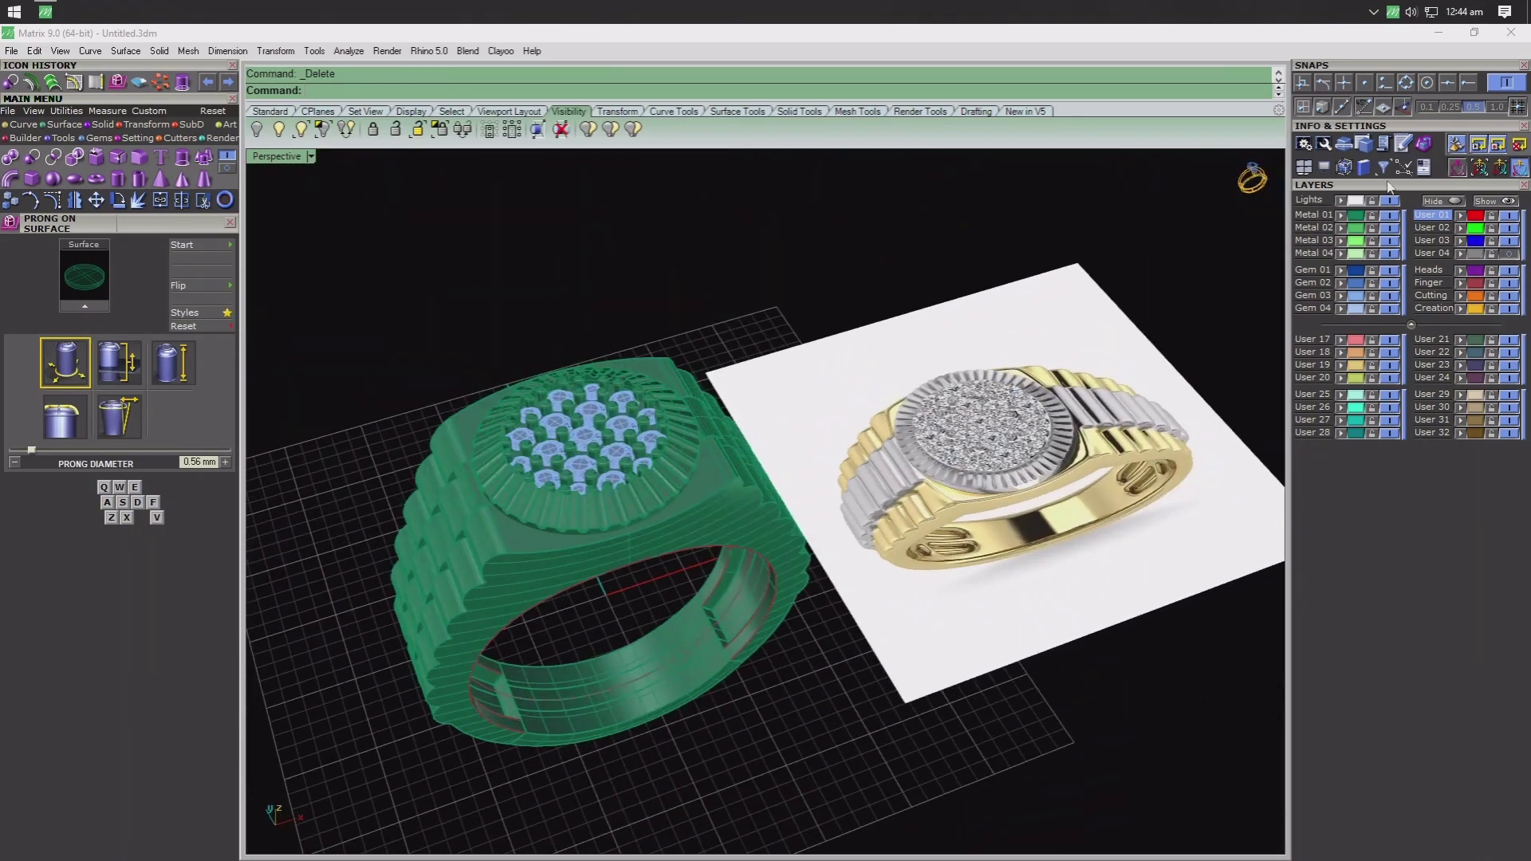
- Select all four curves in the scene and clear them
{"action": "left_click", "coordinate": [1424, 145]}
{"action": "left_click", "coordinate": [1430, 163]}
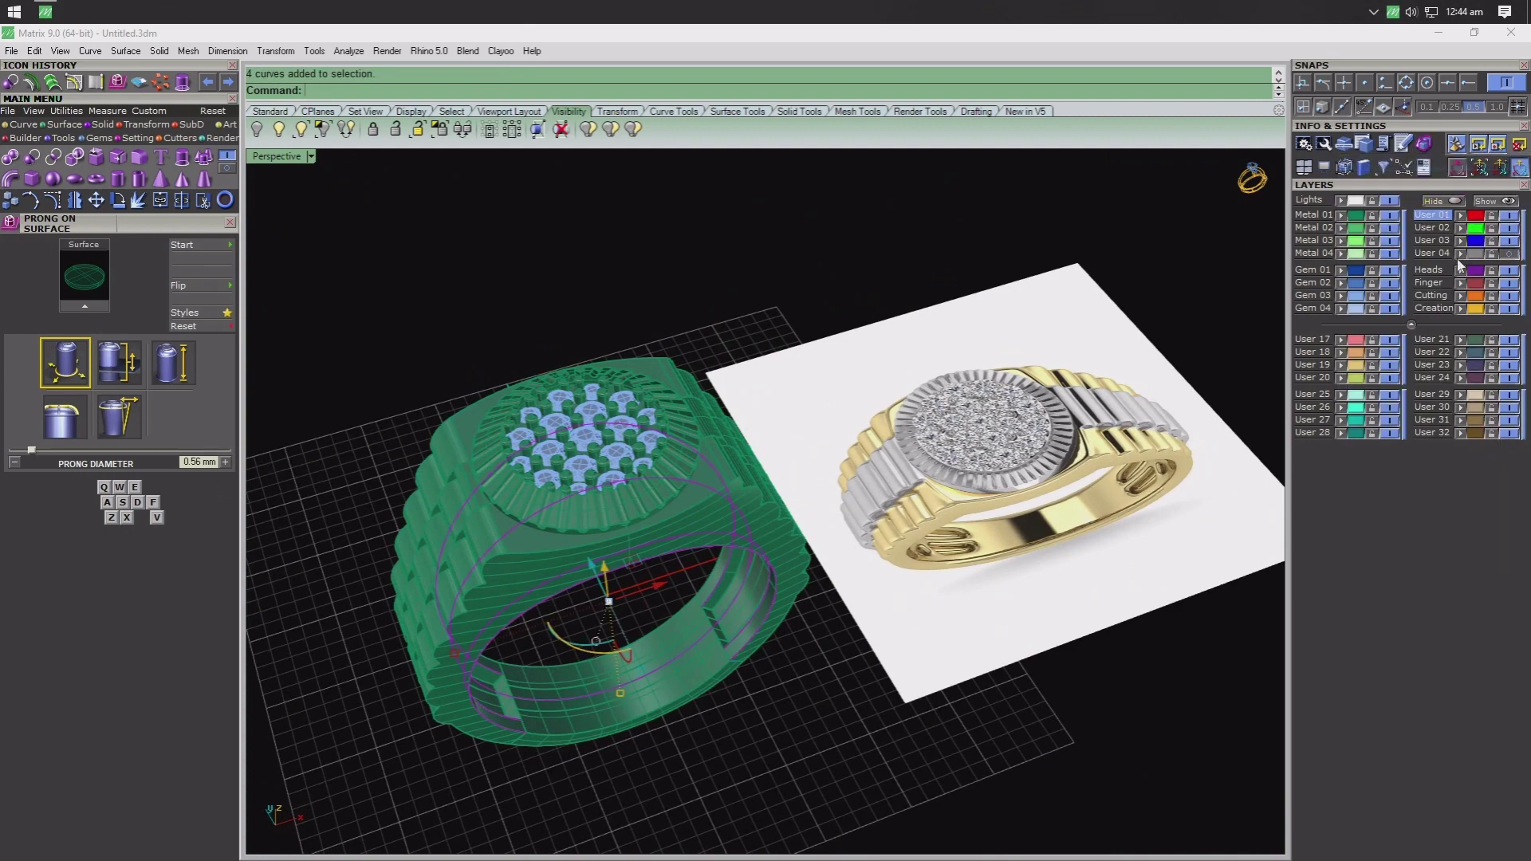
{"action": "key", "text": "Escape"}
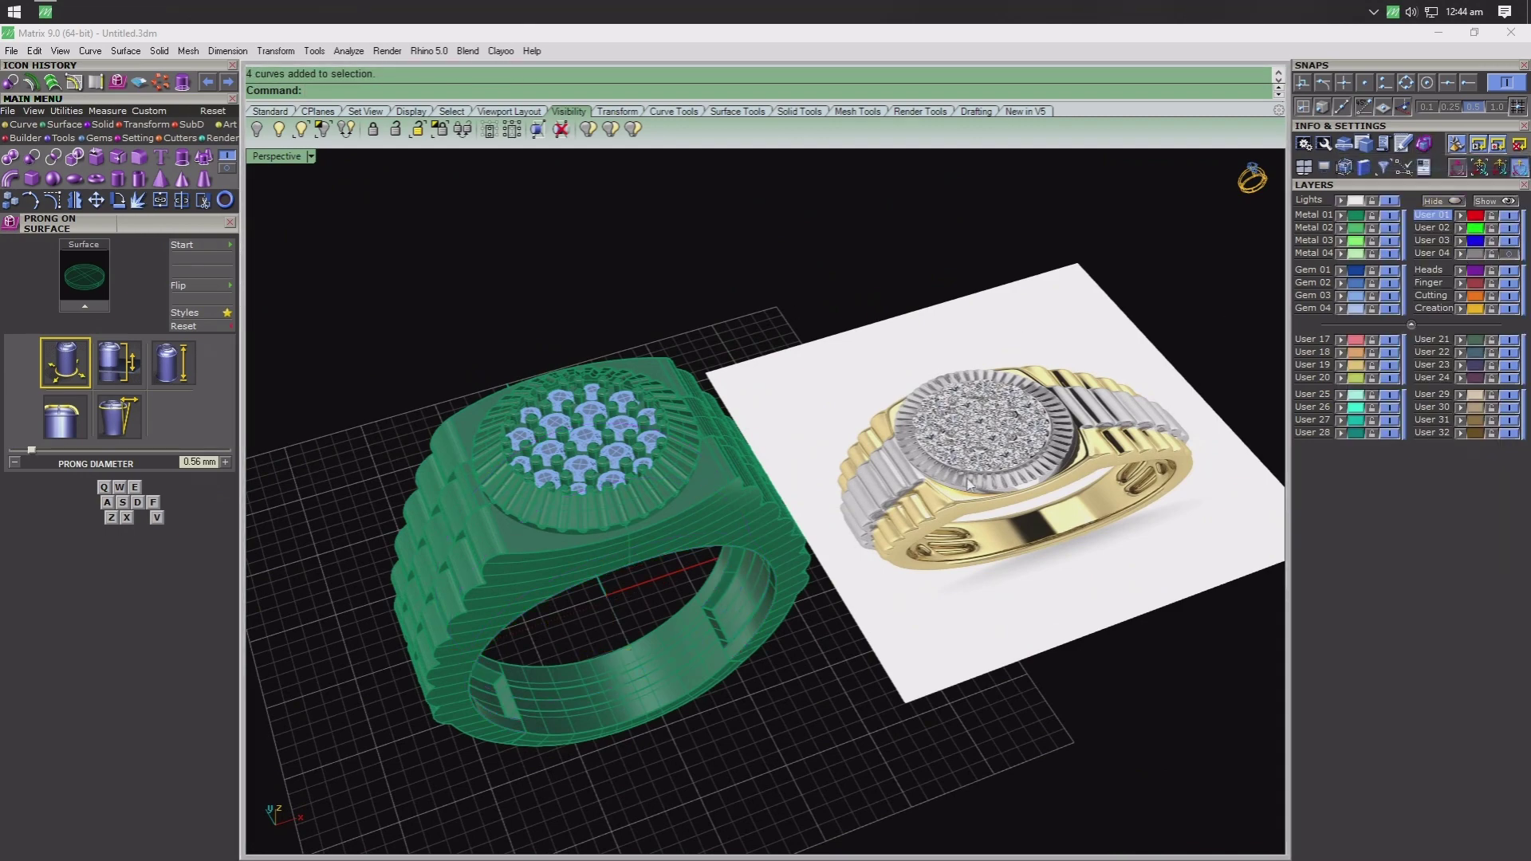
{"action": "right_click_drag", "start_coordinate": [971, 486], "coordinate": [967, 517]}
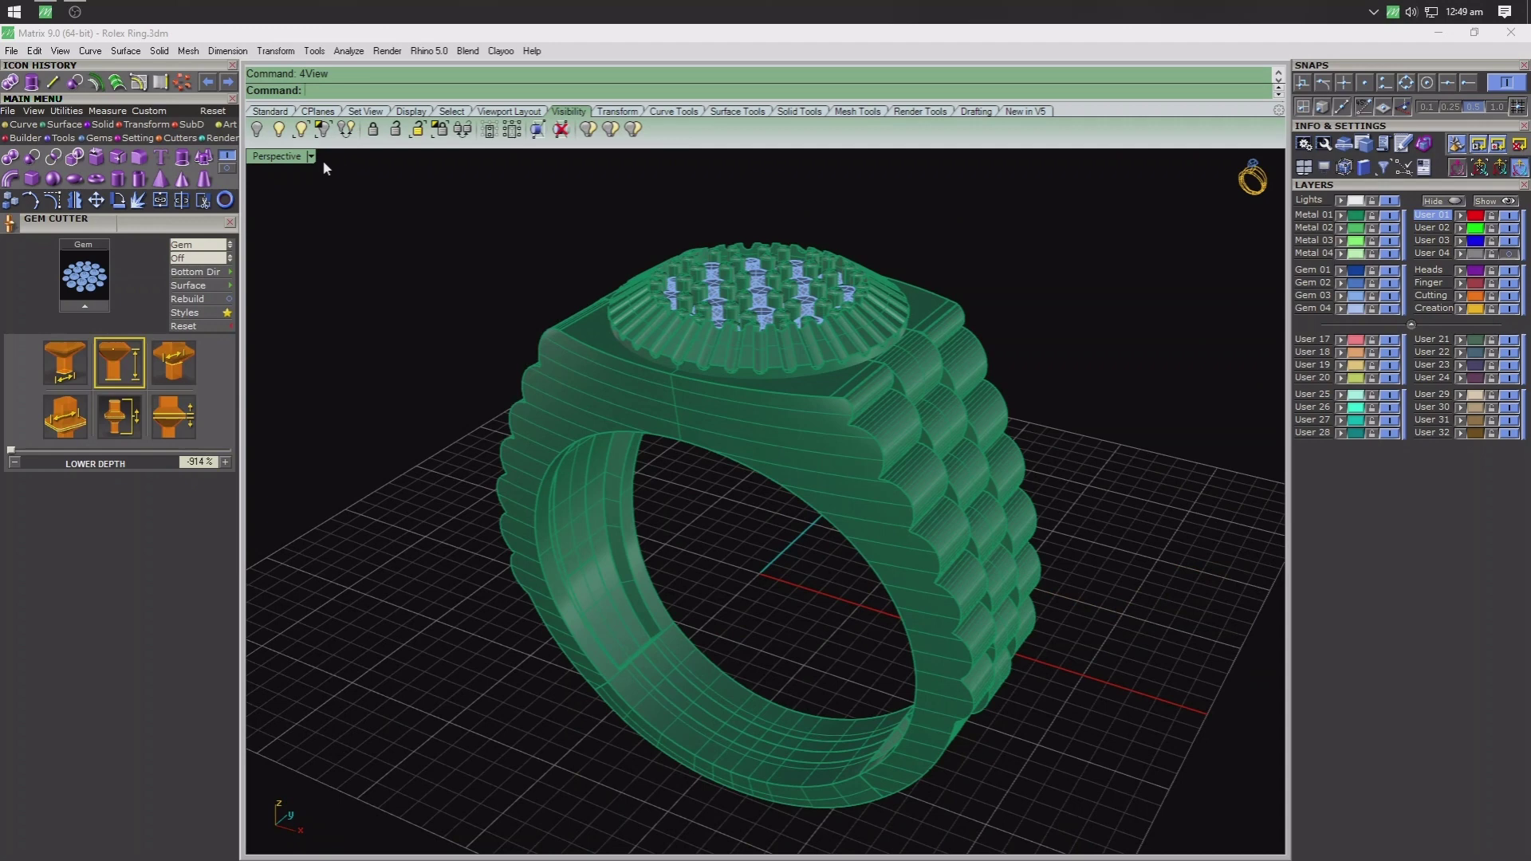
- Switch to Plastic shading and create shallower gem cutters under all 19 gems
{"action": "left_click", "coordinate": [312, 157]}
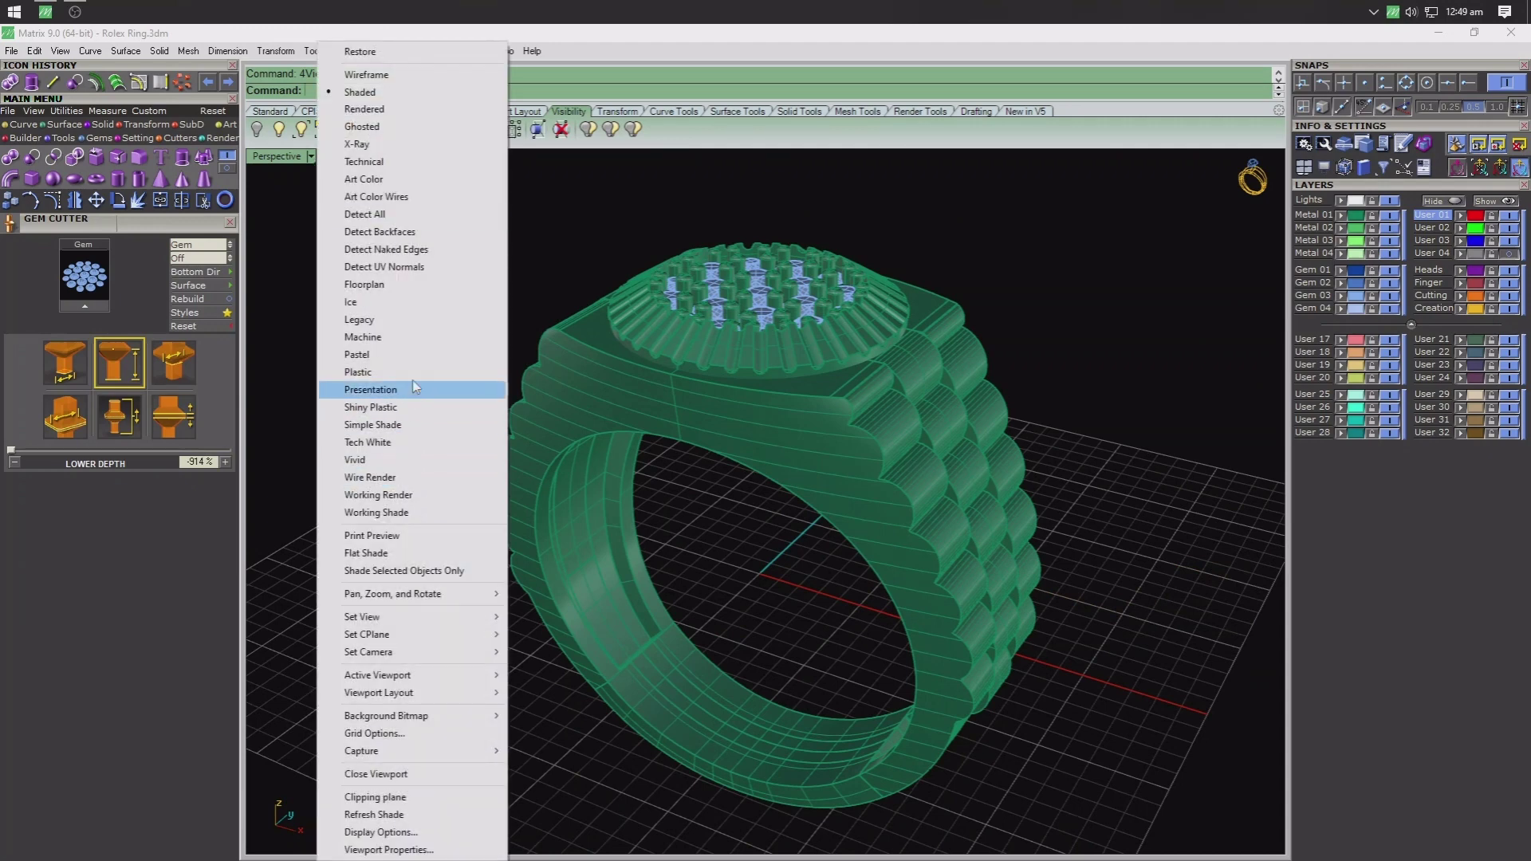
{"action": "left_click", "coordinate": [411, 372]}
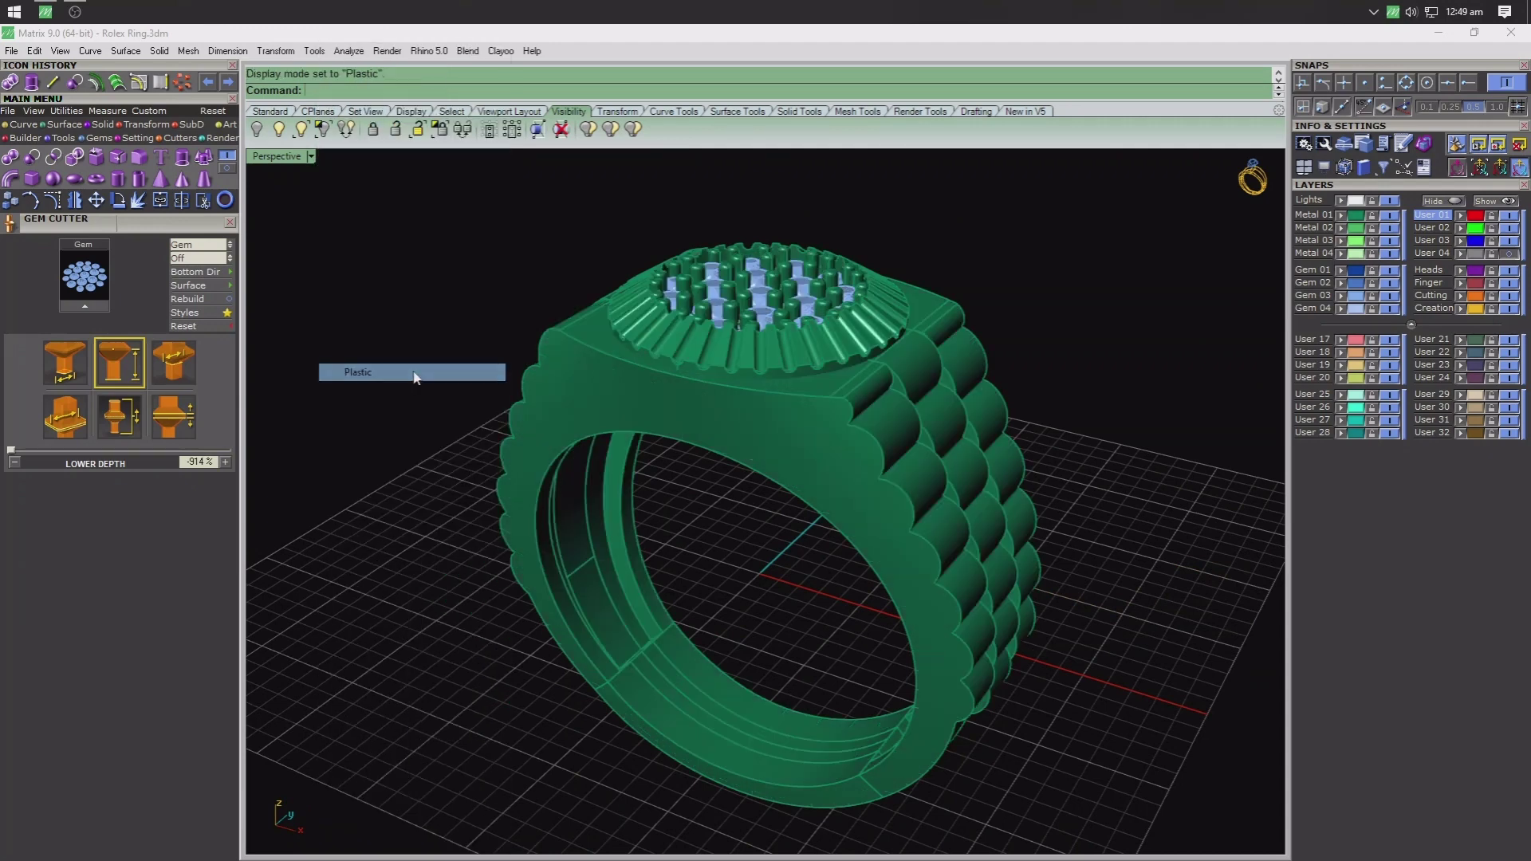
{"action": "left_click", "coordinate": [1359, 298]}
{"action": "left_click", "coordinate": [96, 311]}
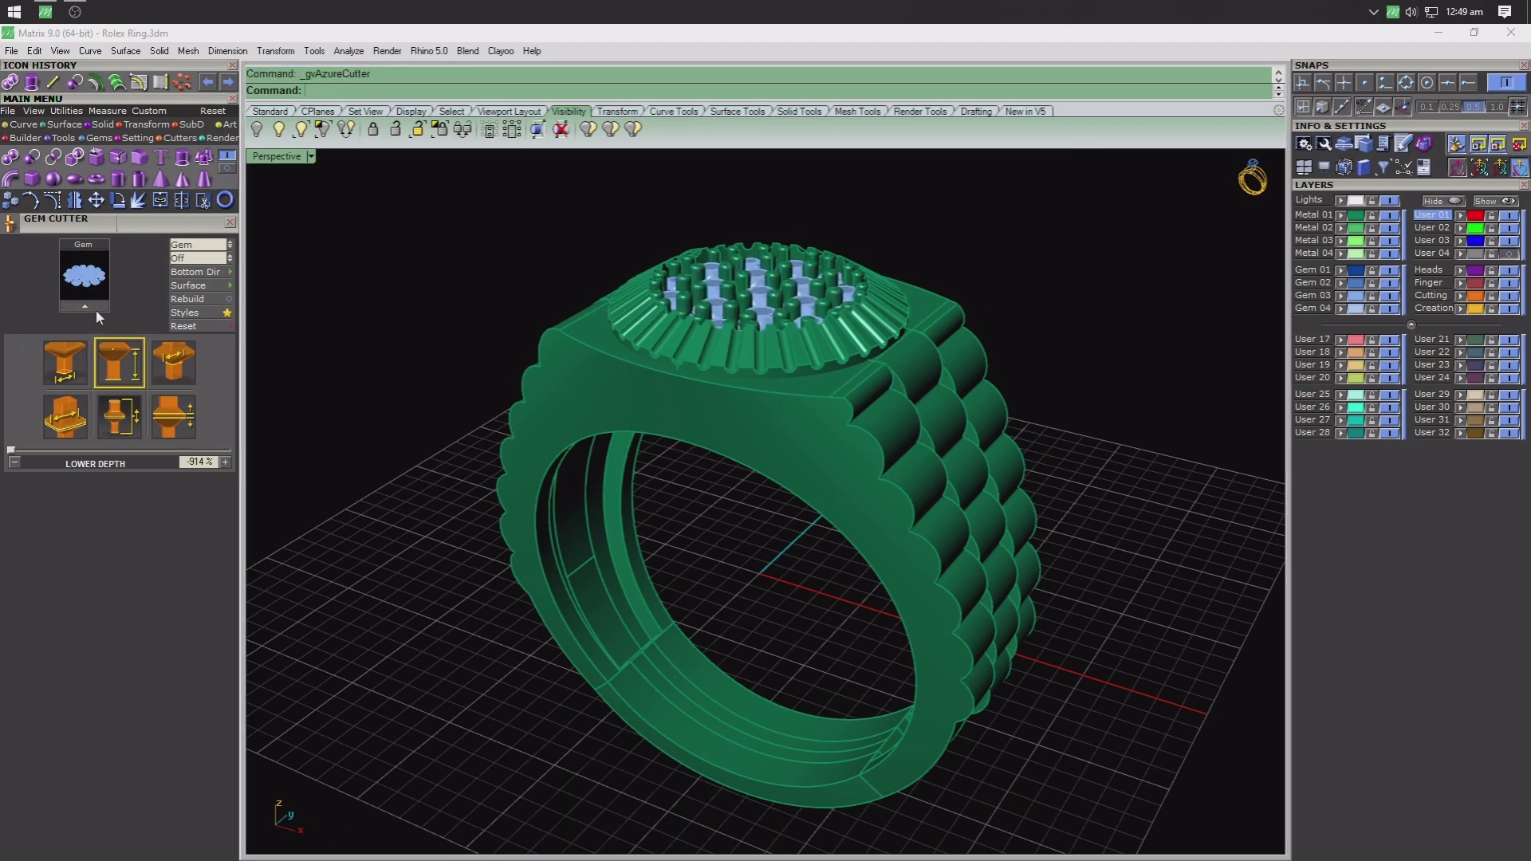
{"action": "right_click_drag", "start_coordinate": [786, 568], "coordinate": [858, 365]}
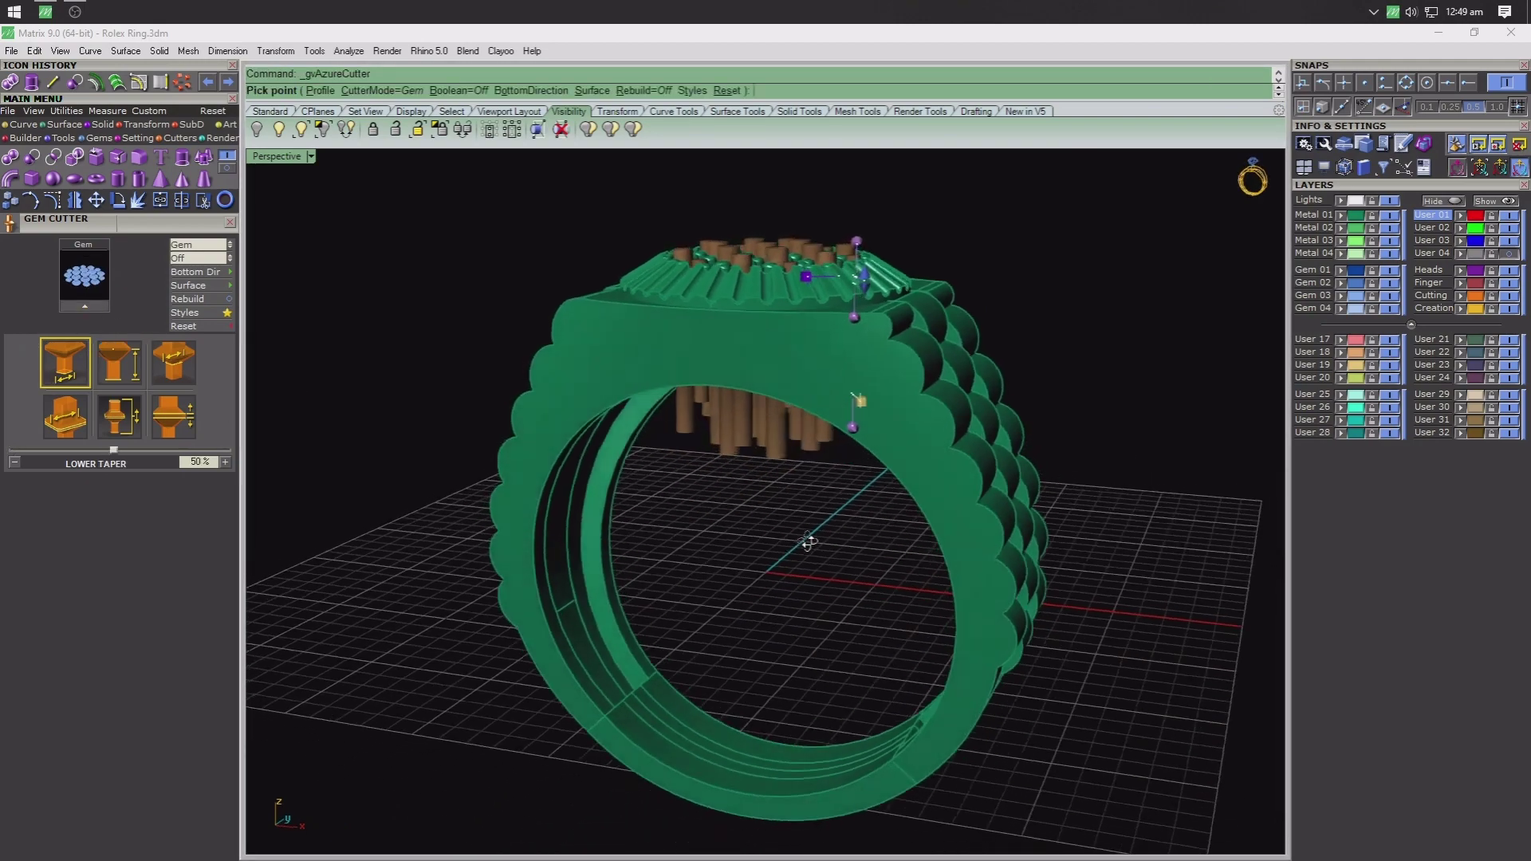
{"action": "scroll", "coordinate": [858, 366], "scroll_direction": "up", "scroll_amount": 2}
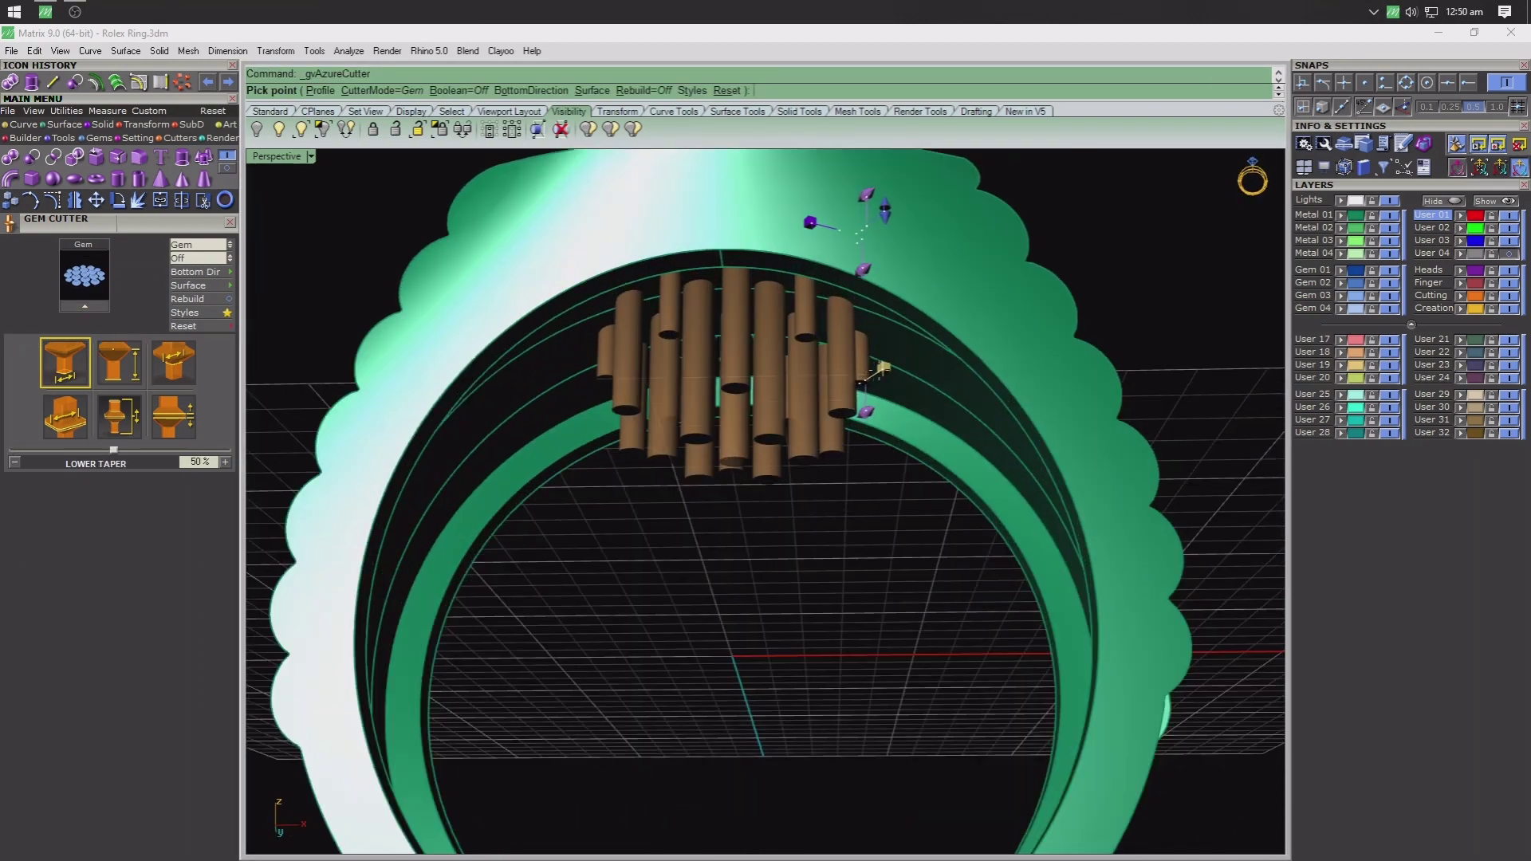
{"action": "left_click_drag", "start_coordinate": [884, 367], "coordinate": [795, 539]}
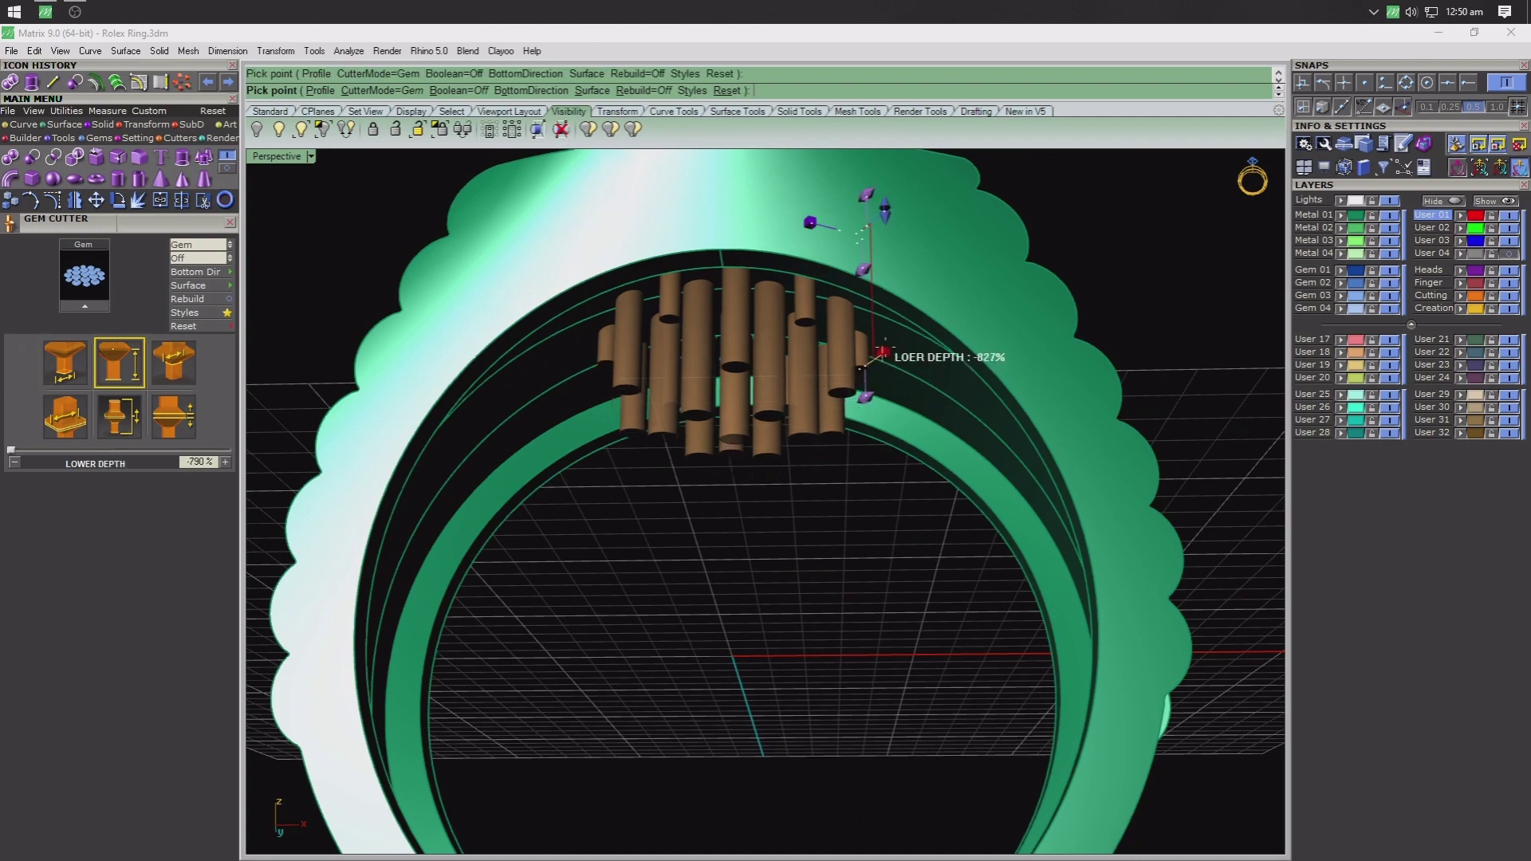
{"action": "key", "text": "Return"}
- Boolean-subtract the gem cutters from the ring parts to cut the seats
{"action": "mouse_move", "coordinate": [1002, 366]}
{"action": "right_mouse_down"}
{"action": "mouse_move", "coordinate": [906, 410]}
{"action": "mouse_move", "coordinate": [862, 518]}
{"action": "mouse_move", "coordinate": [770, 534]}
{"action": "right_mouse_up"}
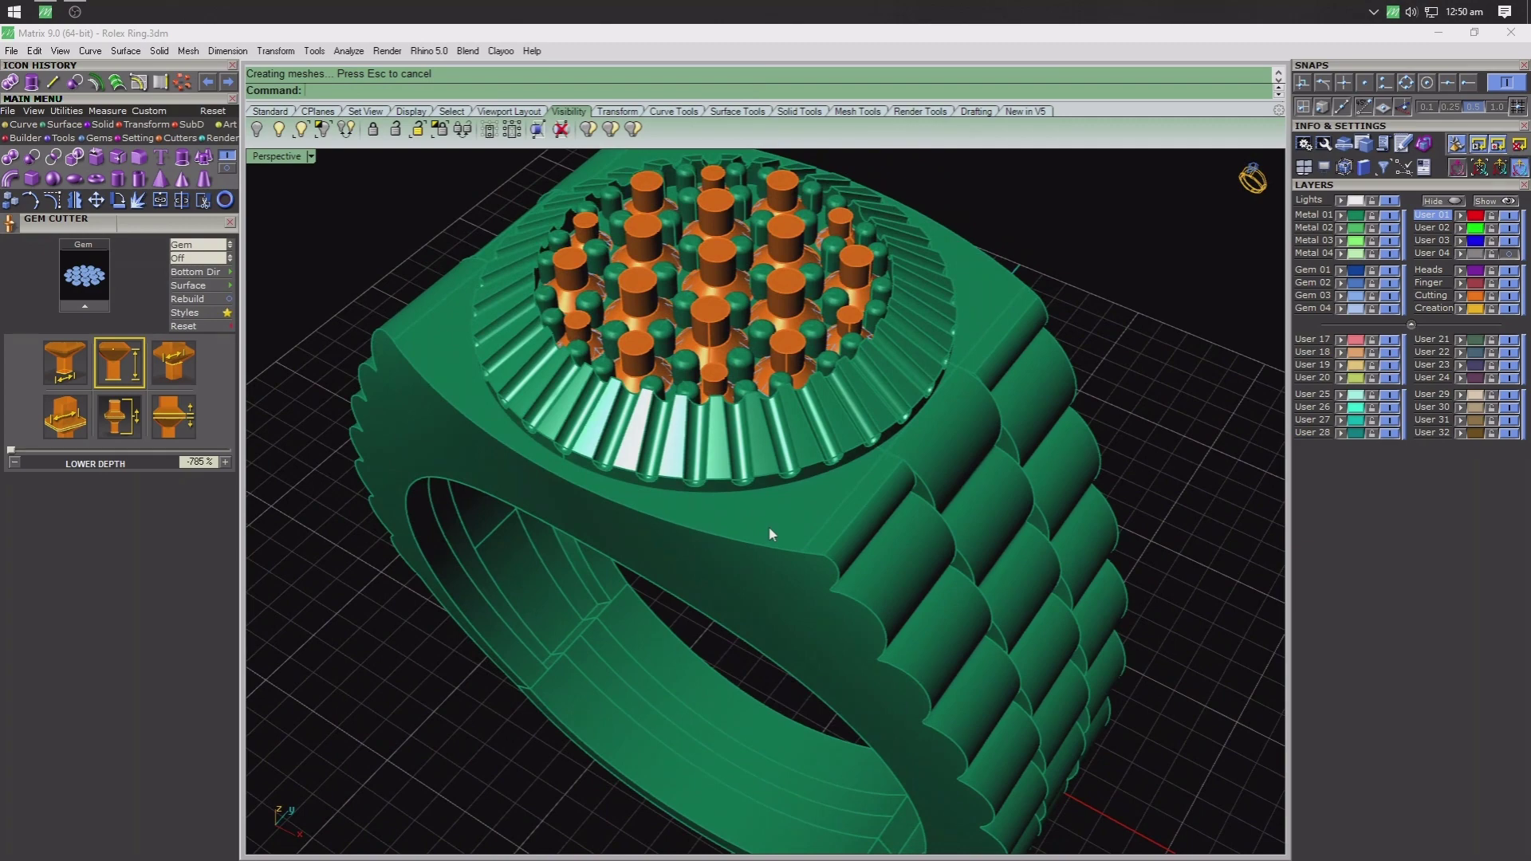
{"action": "left_click", "coordinate": [1358, 223]}
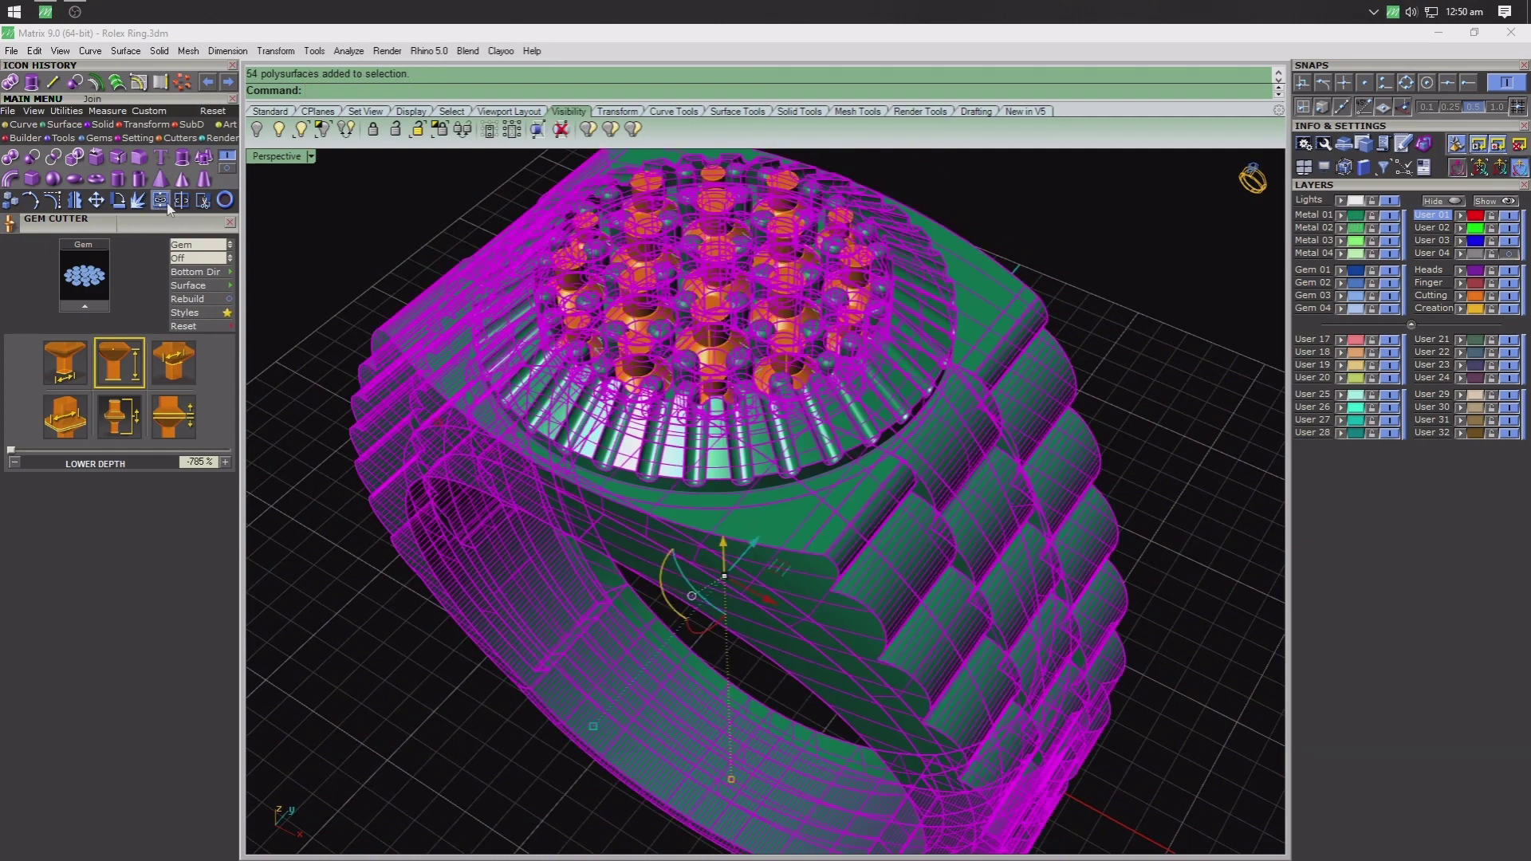
{"action": "left_click", "coordinate": [71, 186]}
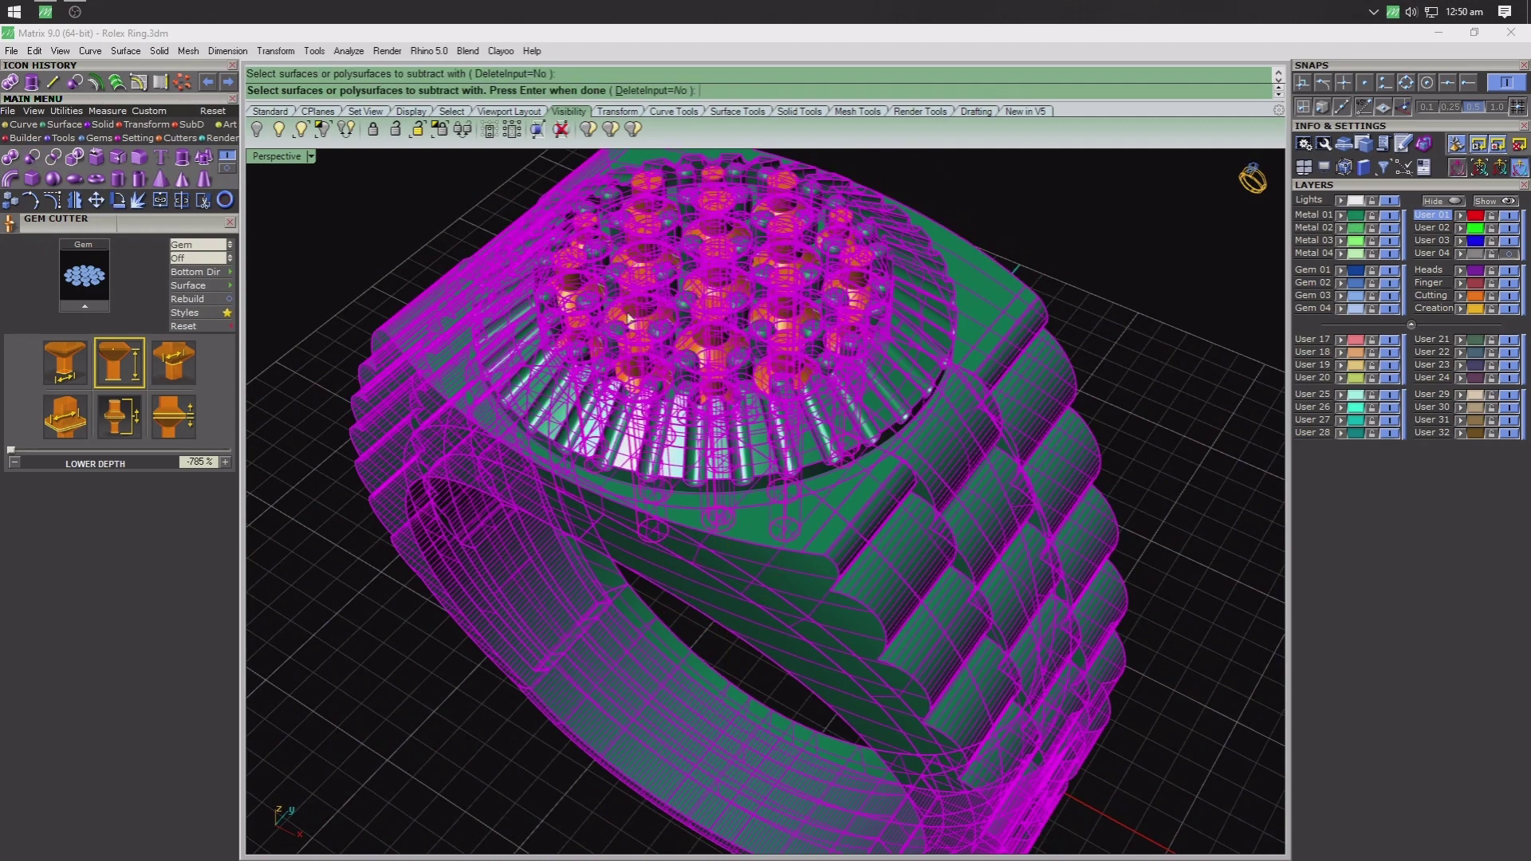
{"action": "key", "text": "Return"}
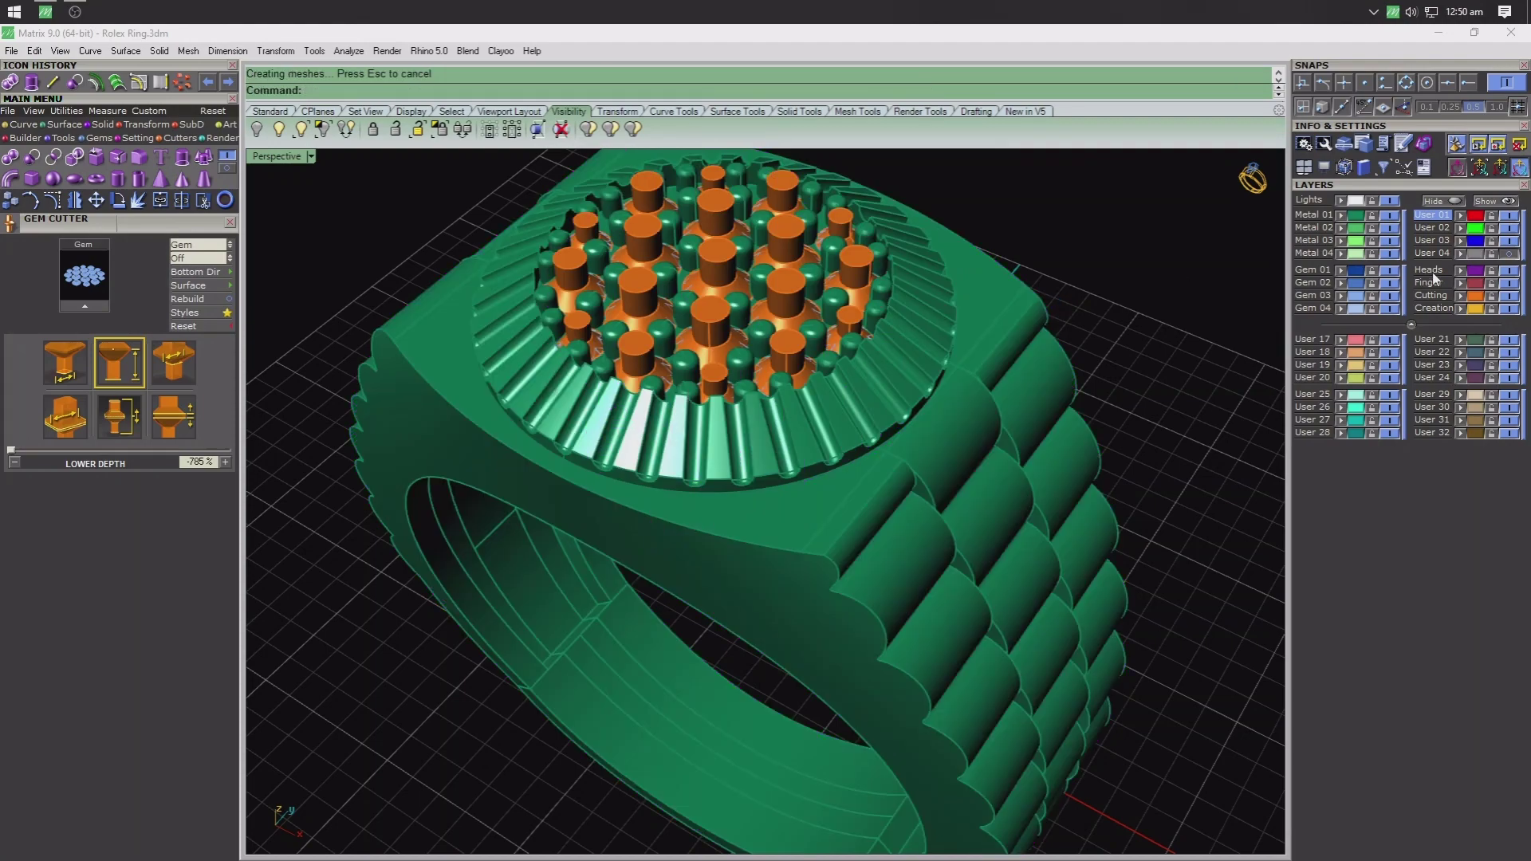
- Delete the 19 gem cutters and hide the Gem 03 stones to inspect the seats
{"action": "left_click", "coordinate": [1479, 300]}
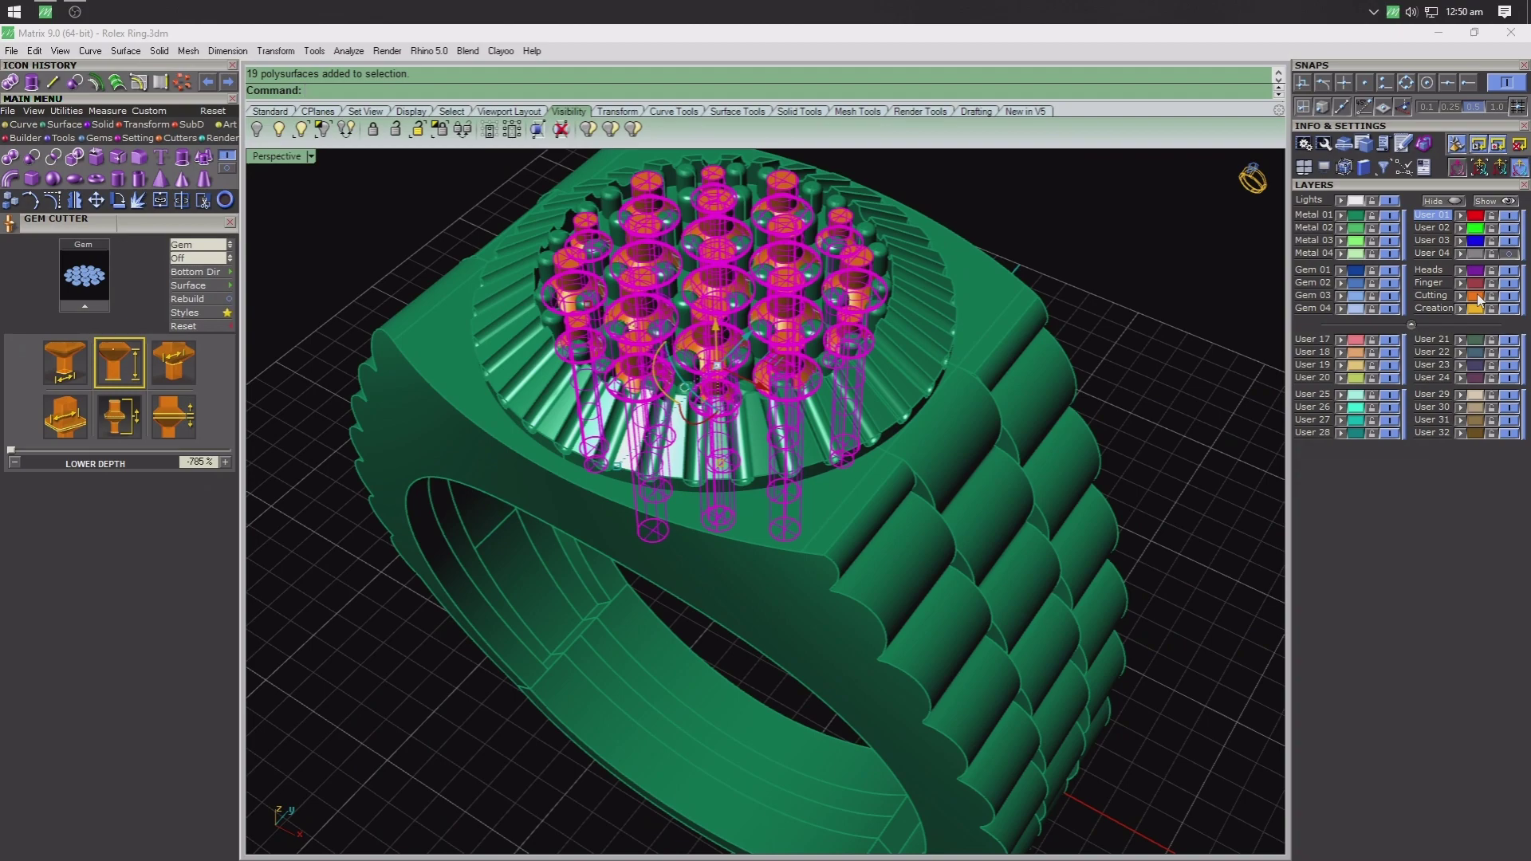
{"action": "key", "text": "Delete"}
{"action": "mouse_move", "coordinate": [838, 626]}
{"action": "right_mouse_down"}
{"action": "mouse_move", "coordinate": [865, 366]}
{"action": "mouse_move", "coordinate": [957, 335]}
{"action": "mouse_move", "coordinate": [943, 647]}
{"action": "right_mouse_up"}
{"action": "left_click", "coordinate": [1389, 296]}
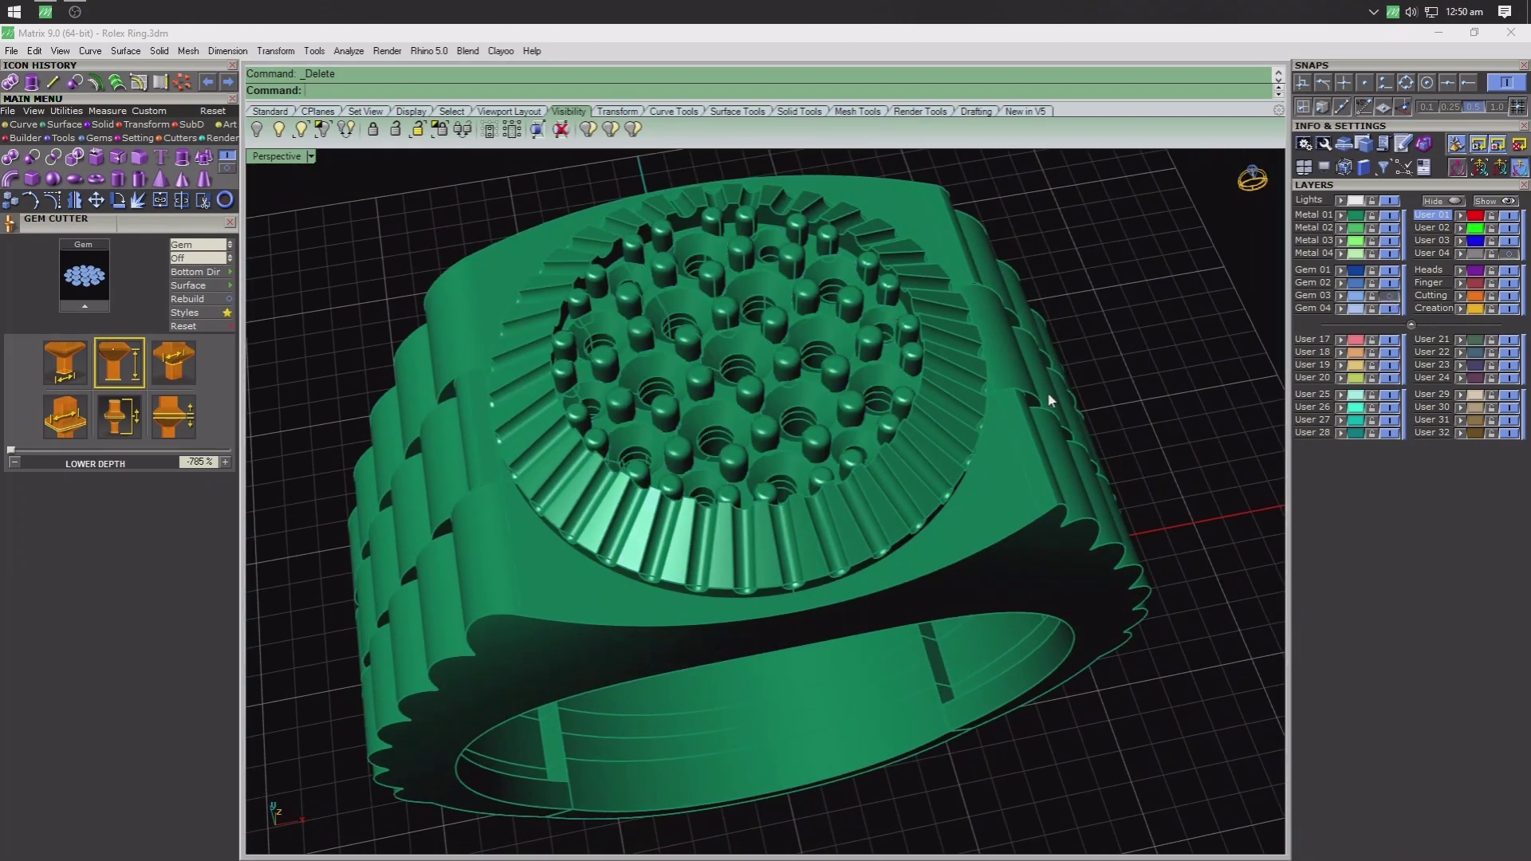
{"action": "mouse_move", "coordinate": [1051, 396]}
{"action": "right_mouse_down"}
{"action": "mouse_move", "coordinate": [951, 489]}
{"action": "mouse_move", "coordinate": [953, 442]}
{"action": "mouse_move", "coordinate": [1001, 399]}
{"action": "mouse_move", "coordinate": [958, 460]}
{"action": "mouse_move", "coordinate": [974, 414]}
{"action": "mouse_move", "coordinate": [839, 435]}
{"action": "mouse_move", "coordinate": [864, 586]}
{"action": "mouse_move", "coordinate": [753, 603]}
{"action": "mouse_move", "coordinate": [871, 593]}
{"action": "right_mouse_up"}
- Show the Gem 03 stones again on the finished two-tone ring
{"action": "left_click", "coordinate": [1389, 296]}
{"action": "scroll", "coordinate": [916, 438], "scroll_direction": "down", "scroll_amount": 5}
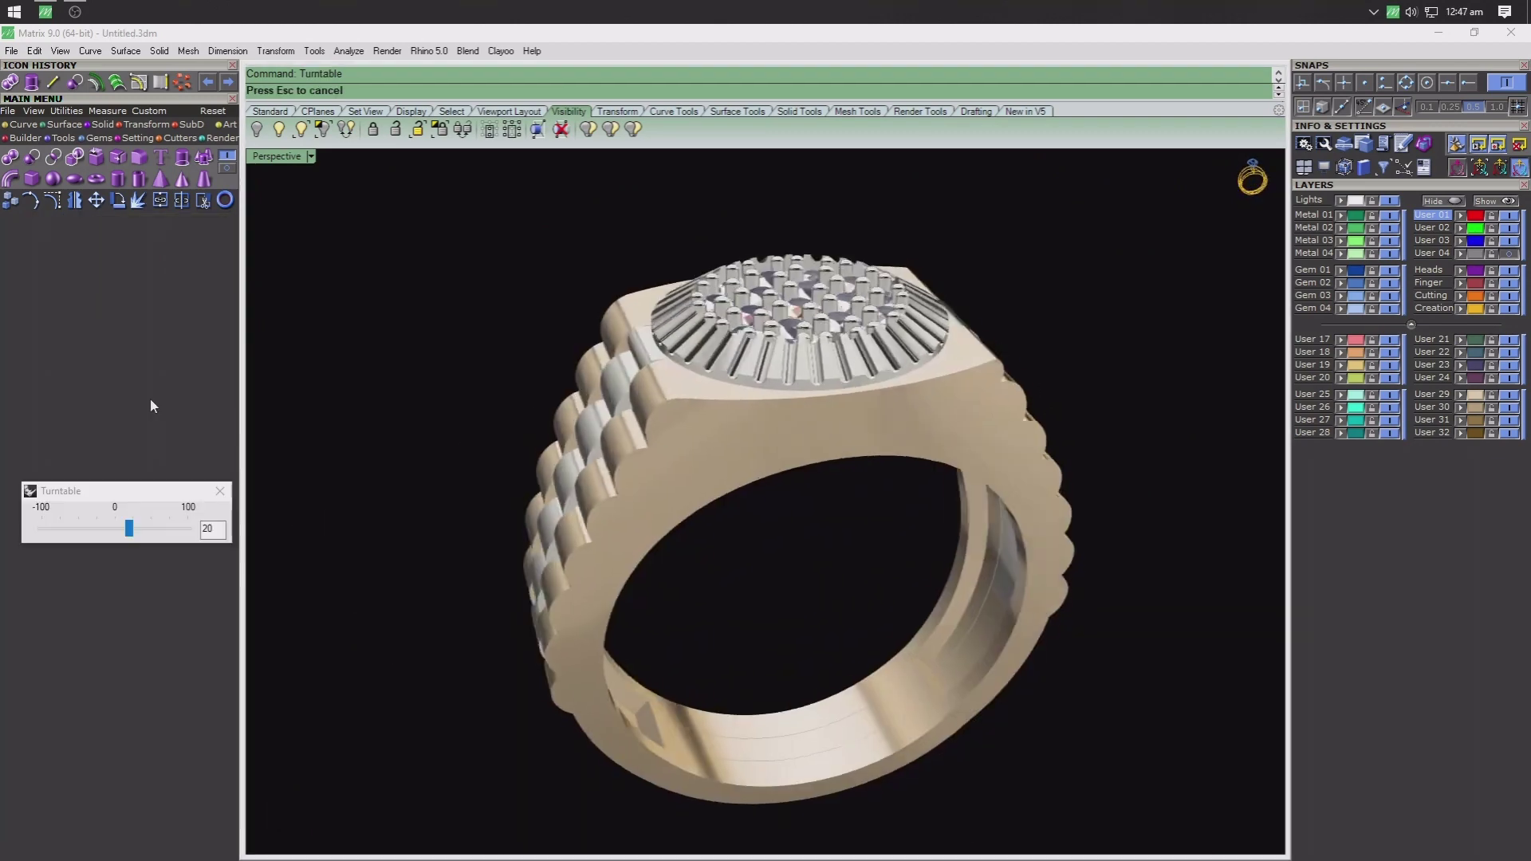